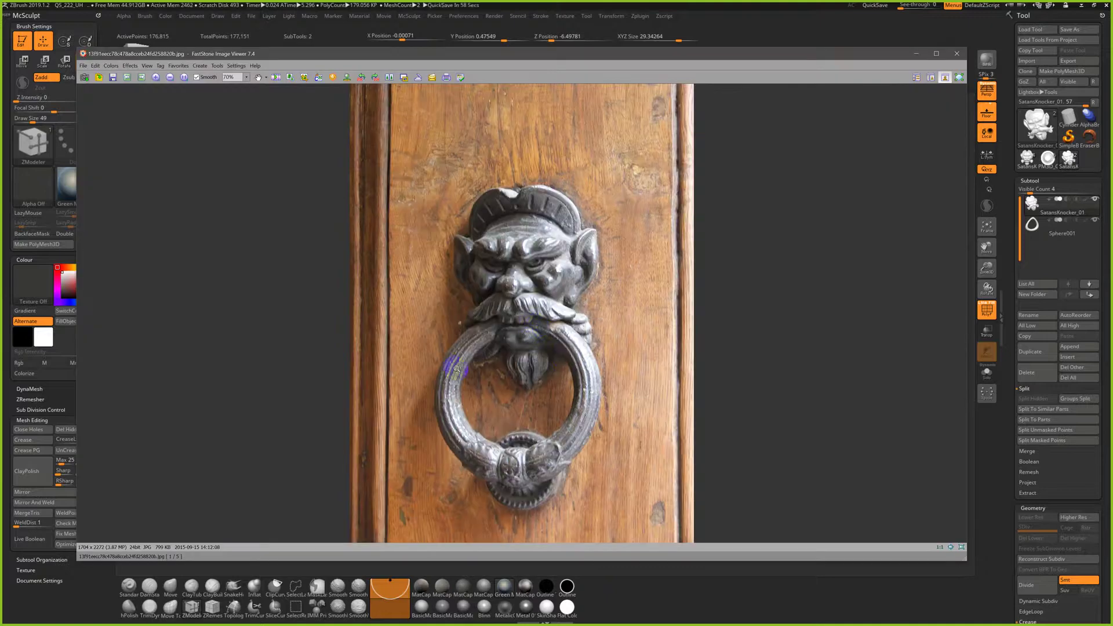
Compare the door knocker reference photo in FastStone Image Viewer with the SatansKnocker_01 sculpt, viewing the model from slightly different angles
scroll(550, 449, down, 1)
scroll(531, 444, up, 1)
click(916, 55)
mouse_move(641, 229)
mouse_down()
mouse_move(711, 231)
mouse_move(732, 247)
mouse_move(688, 264)
mouse_up()
mouse_move(601, 273)
alt+mouse_down()
mouse_move(733, 316)
mouse_move(853, 239)
alt+mouse_up()
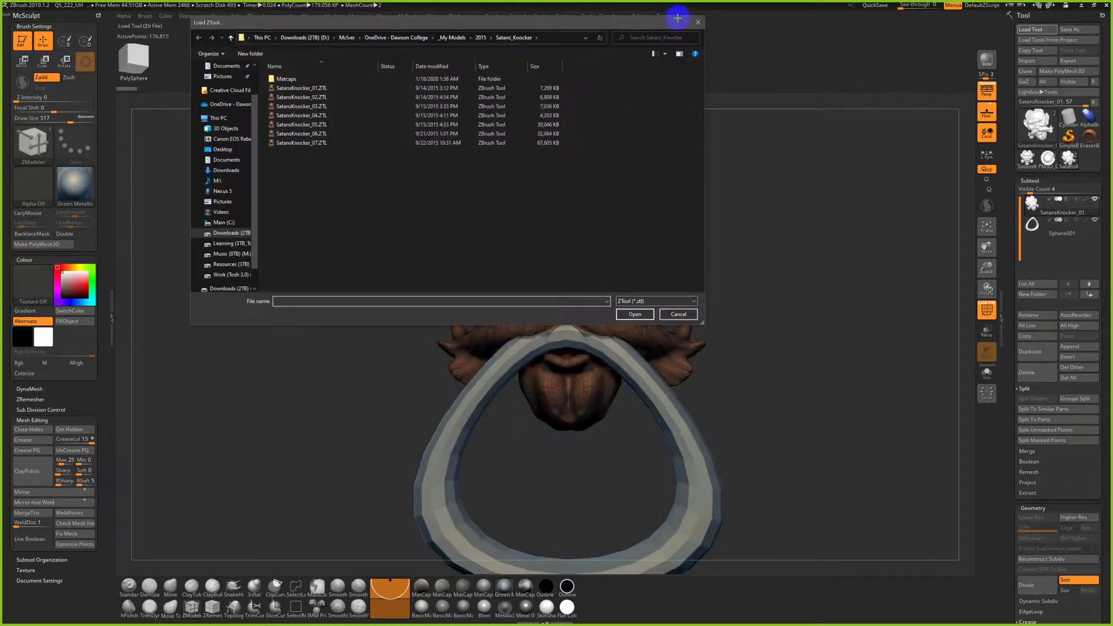
click(698, 24)
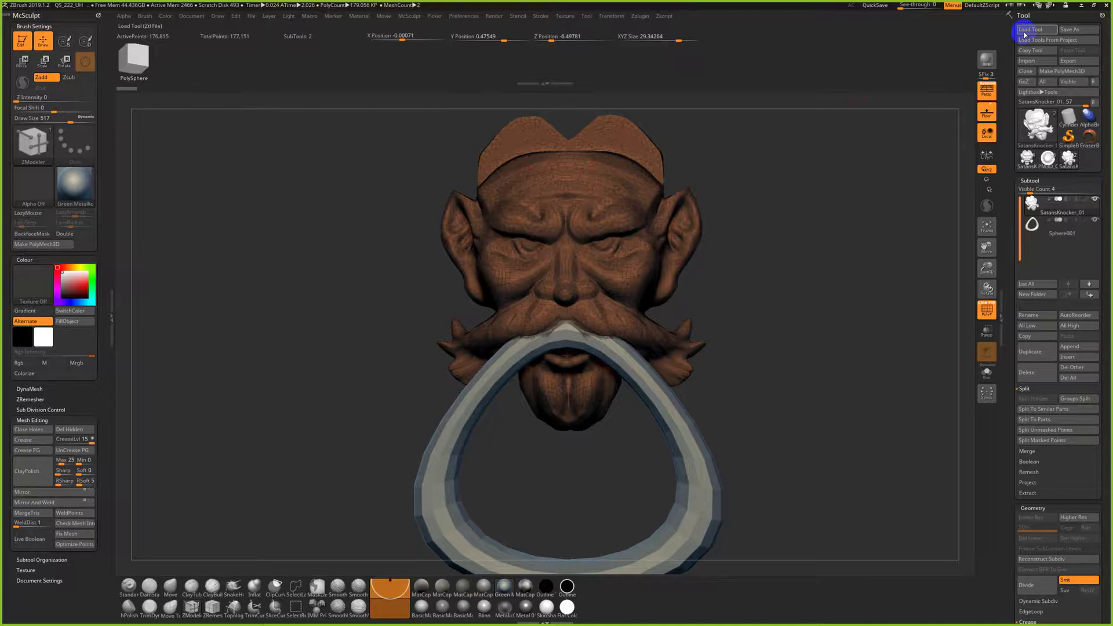
key(alt+Tab)
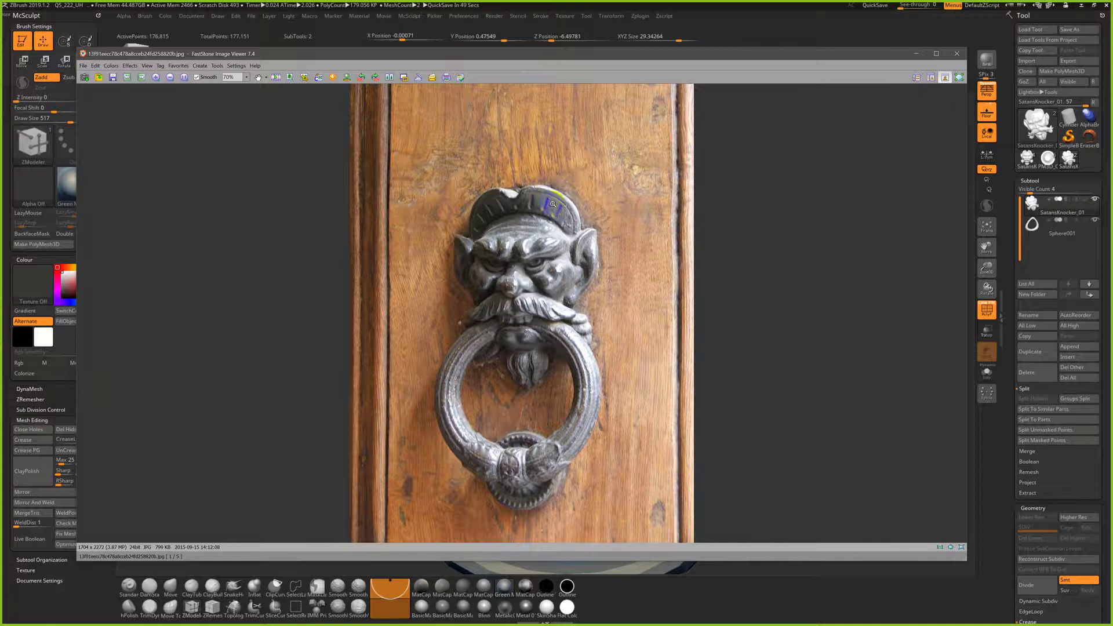
click(919, 54)
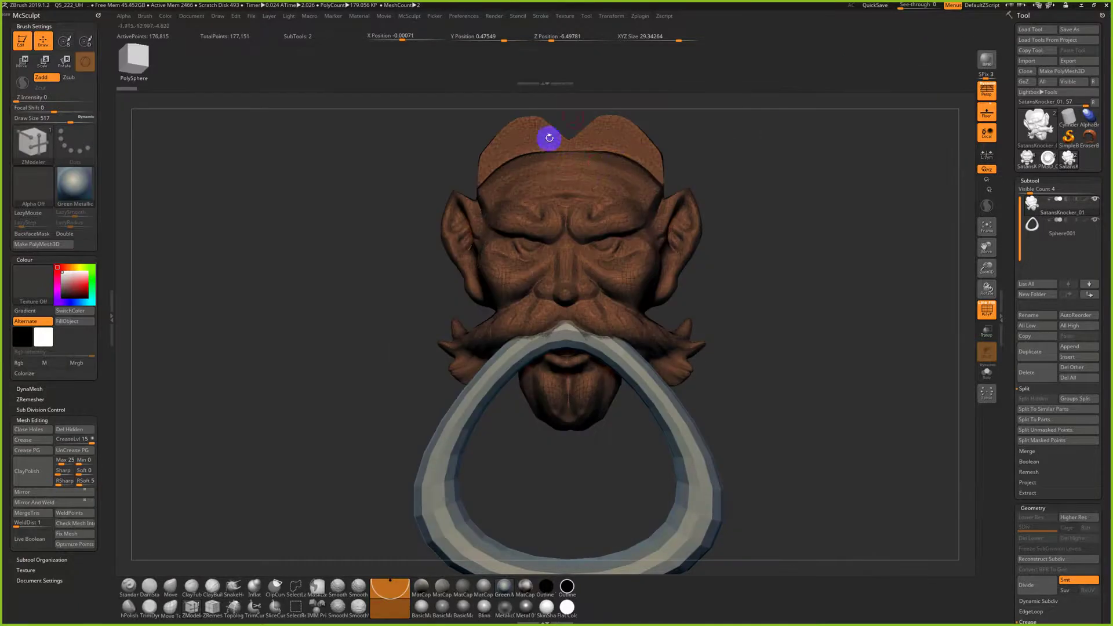
drag(739, 203, 763, 209)
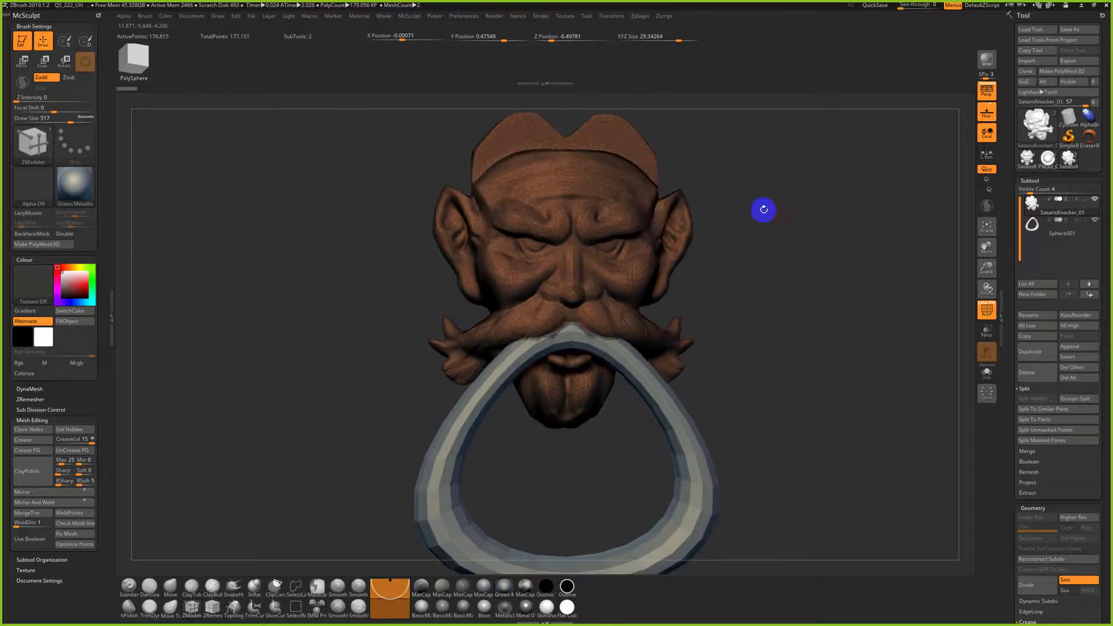
Load the second knocker version, SatansKnocker_02.ZTL
click(1030, 30)
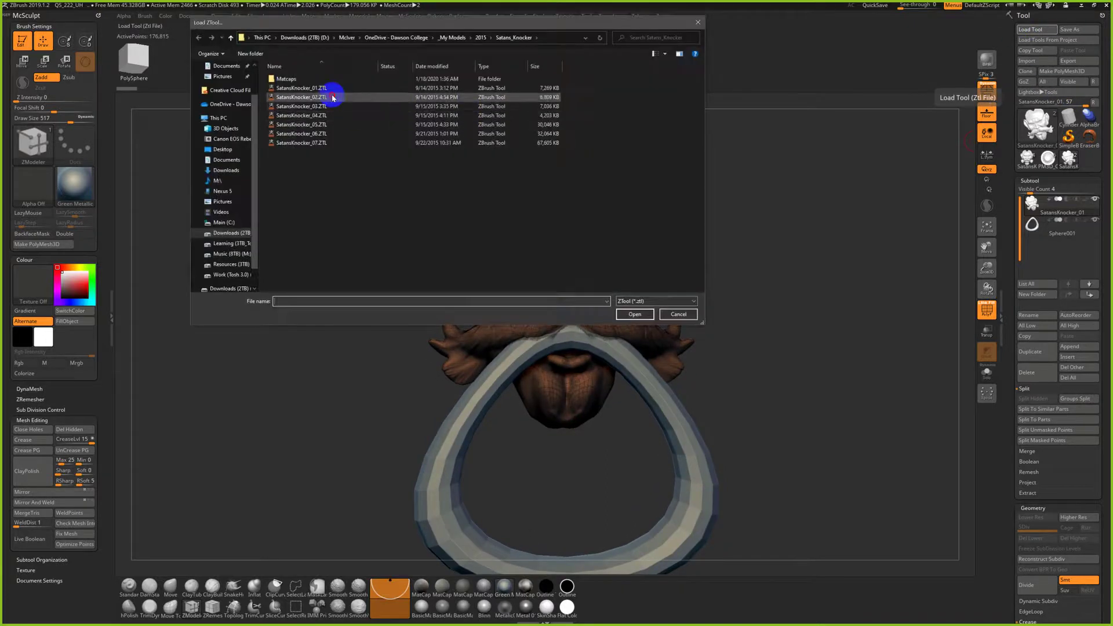
double_click(332, 99)
mouse_move(772, 298)
mouse_down()
mouse_move(733, 273)
mouse_move(751, 288)
mouse_up()
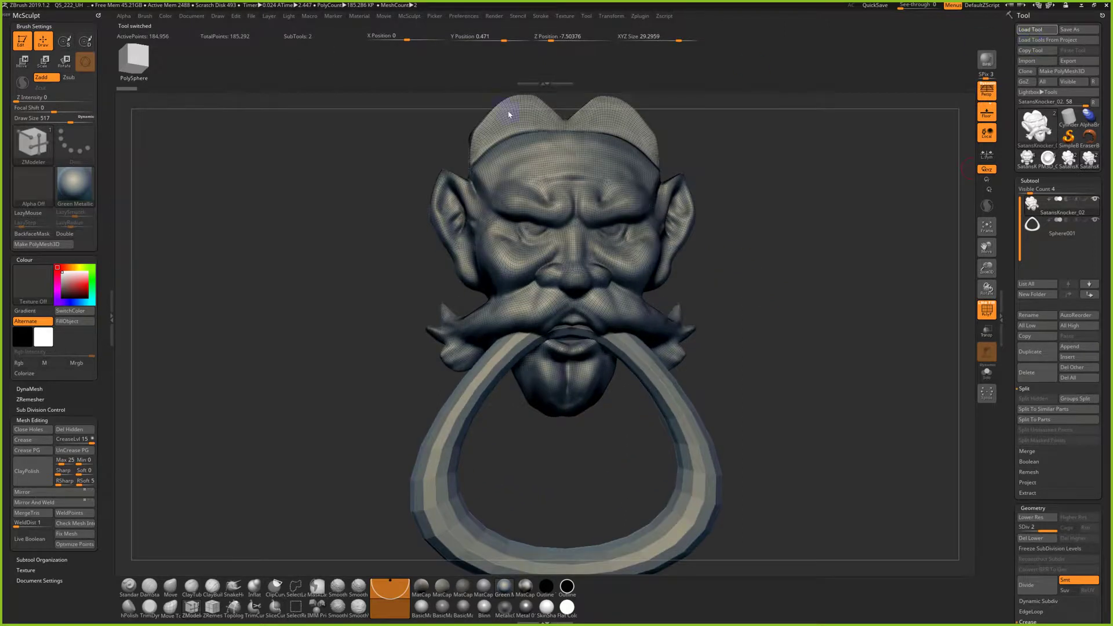
Load the third knocker version, SatansKnocker_03.ZTL, and inspect its head from several sides
double_click(328, 110)
key(f)
drag(664, 251, 764, 312)
drag(468, 378, 623, 393)
key(shift+f)
Switch to the reference viewer, bring up the second door knocker photo, and compare it with the third sculpt version
key(alt+Tab)
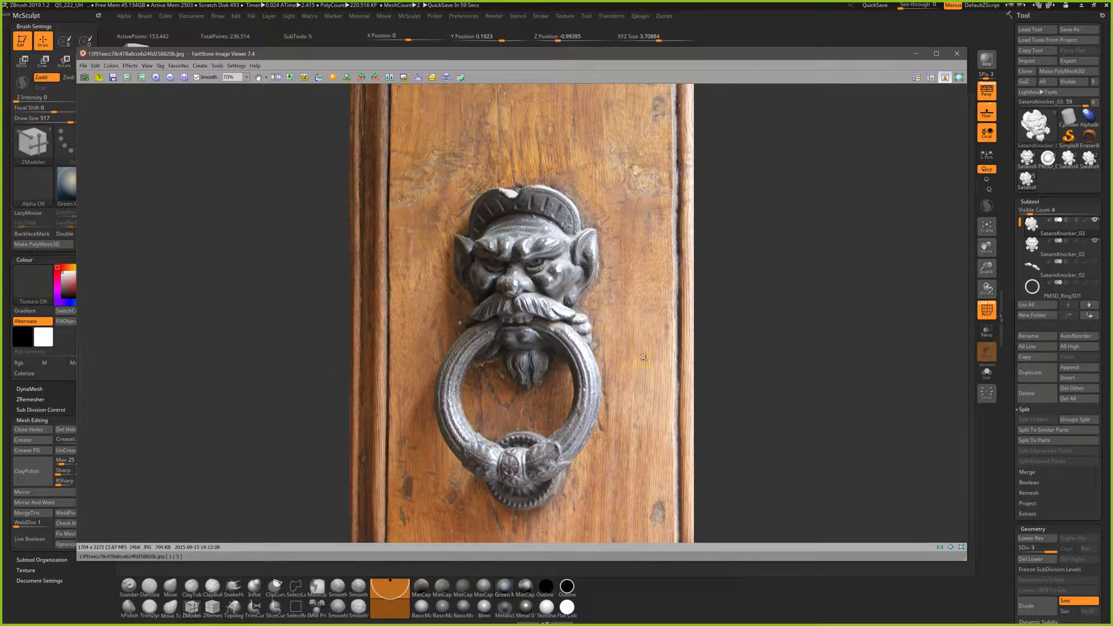
scroll(607, 326, down, 1)
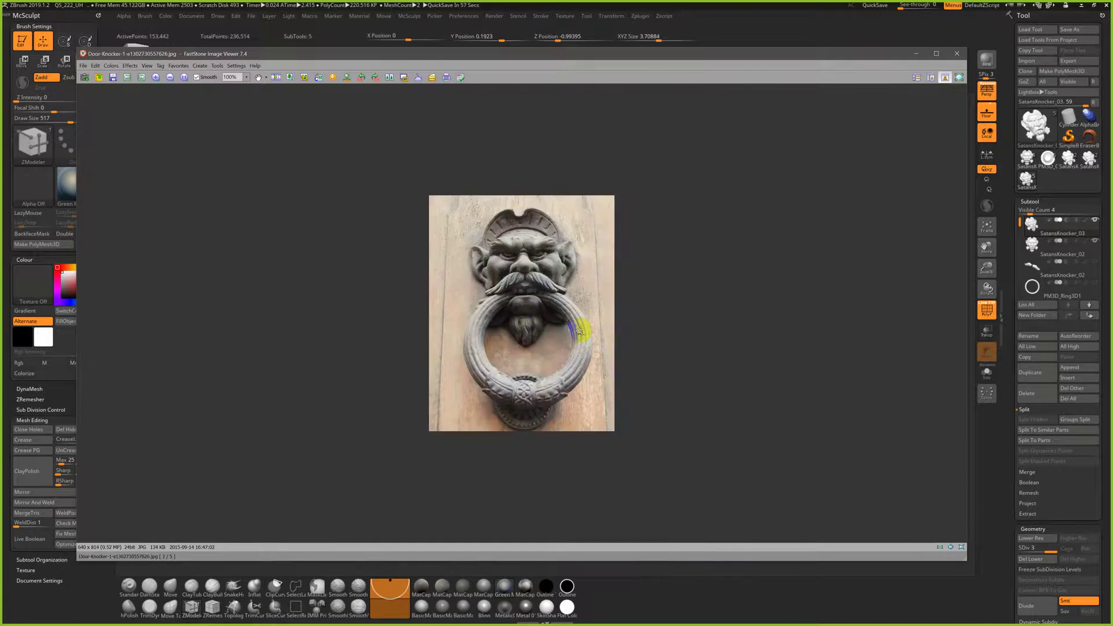
key(alt+Tab)
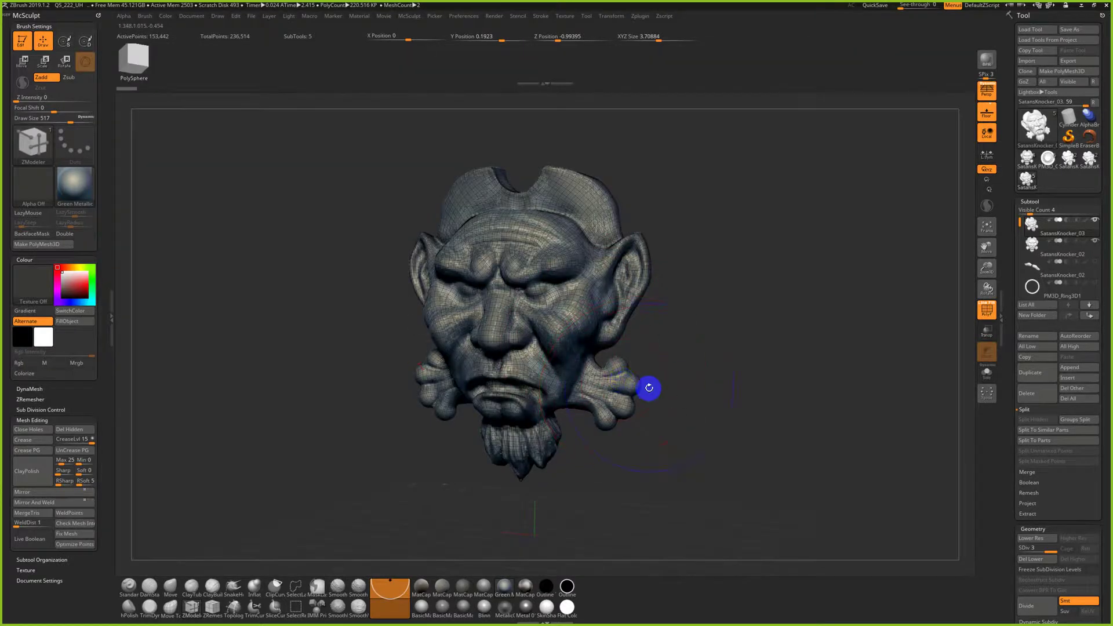
scroll(694, 370, up, 2)
scroll(746, 365, down, 2)
mouse_move(706, 340)
mouse_down()
mouse_move(551, 342)
mouse_move(509, 385)
mouse_move(691, 385)
mouse_up()
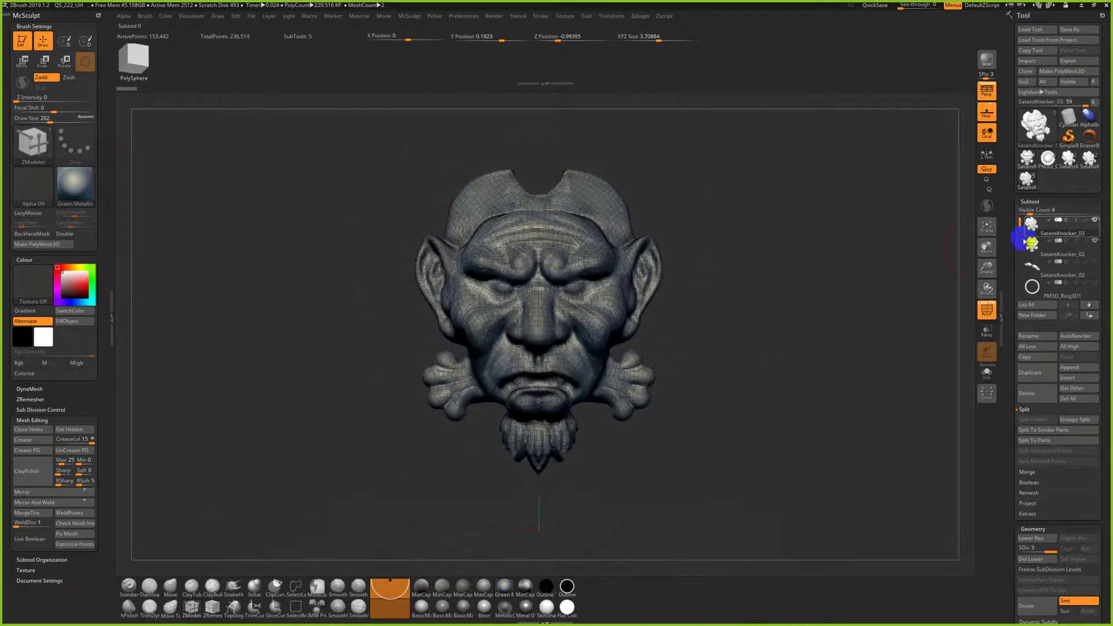
Turn off the polygon wireframe on the knocker head and check its shape against the reference photo
mouse_move(1042, 235)
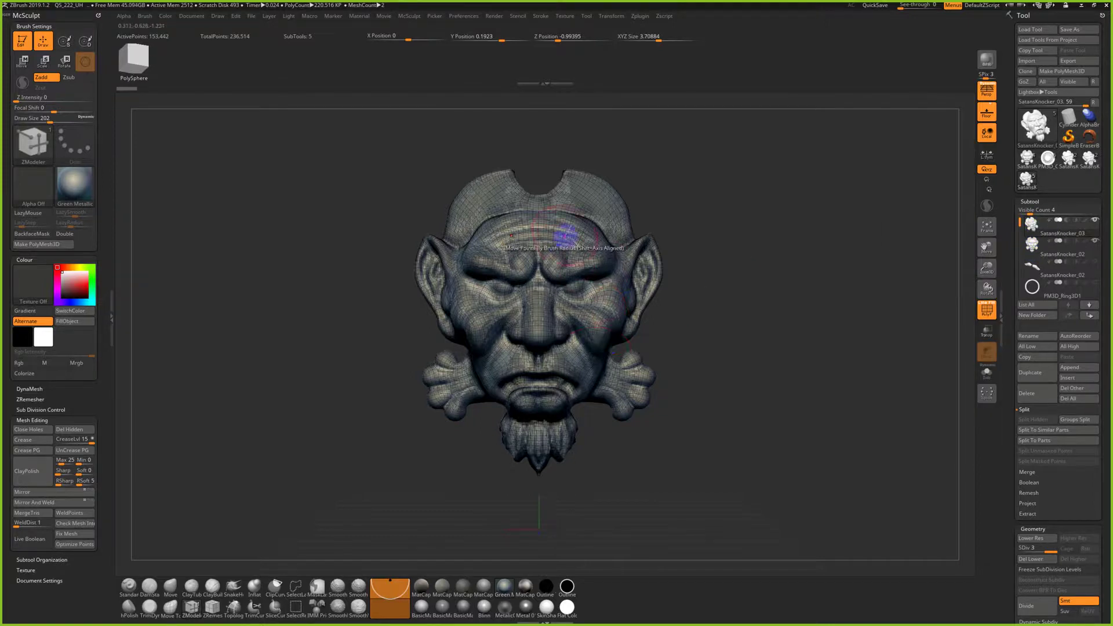
alt+drag(763, 373, 755, 358)
key(f)
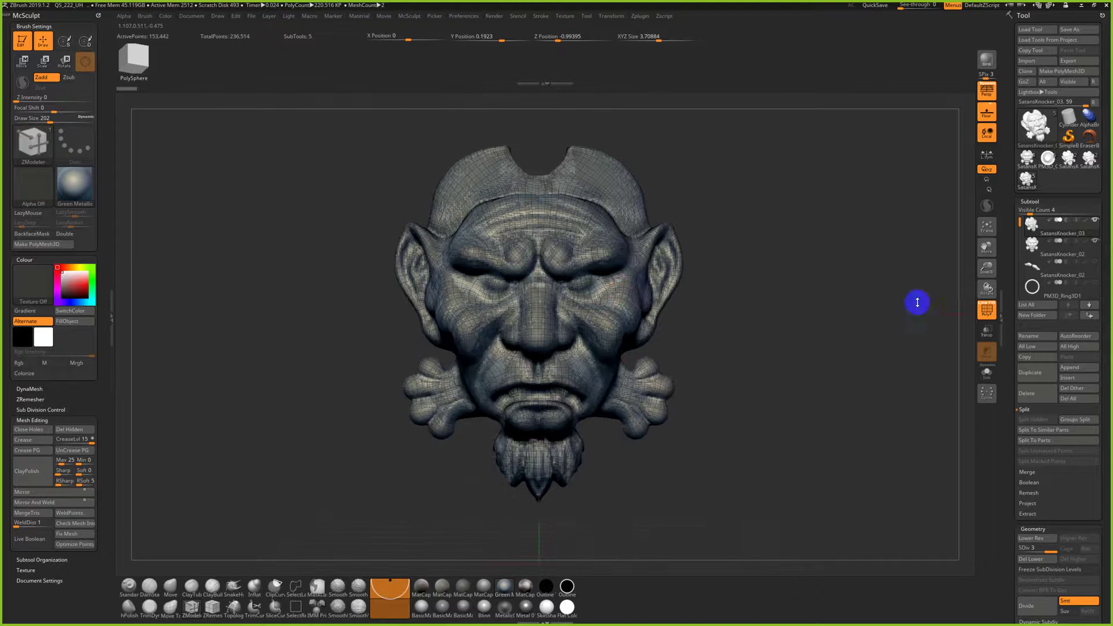
mouse_move(1036, 182)
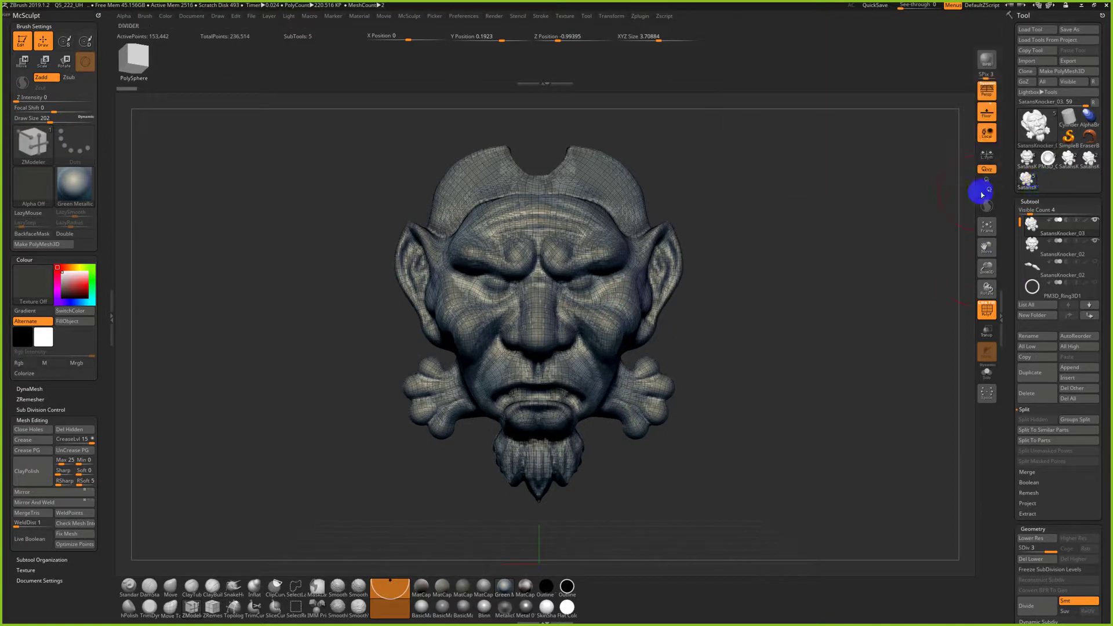
drag(732, 189, 728, 238)
key(shift+f)
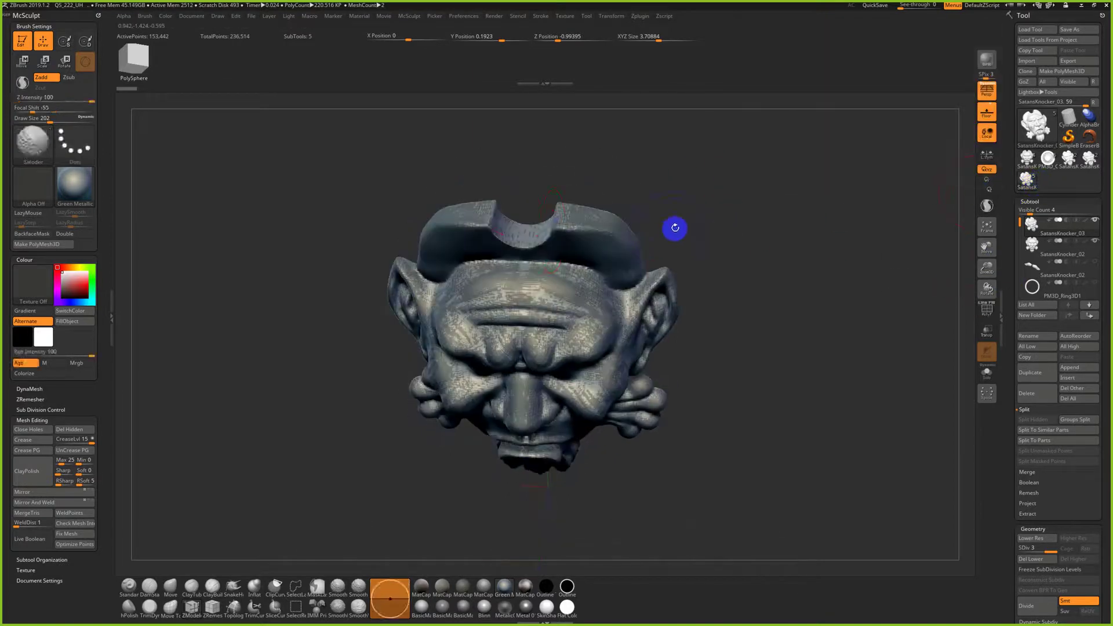
key(alt+Tab)
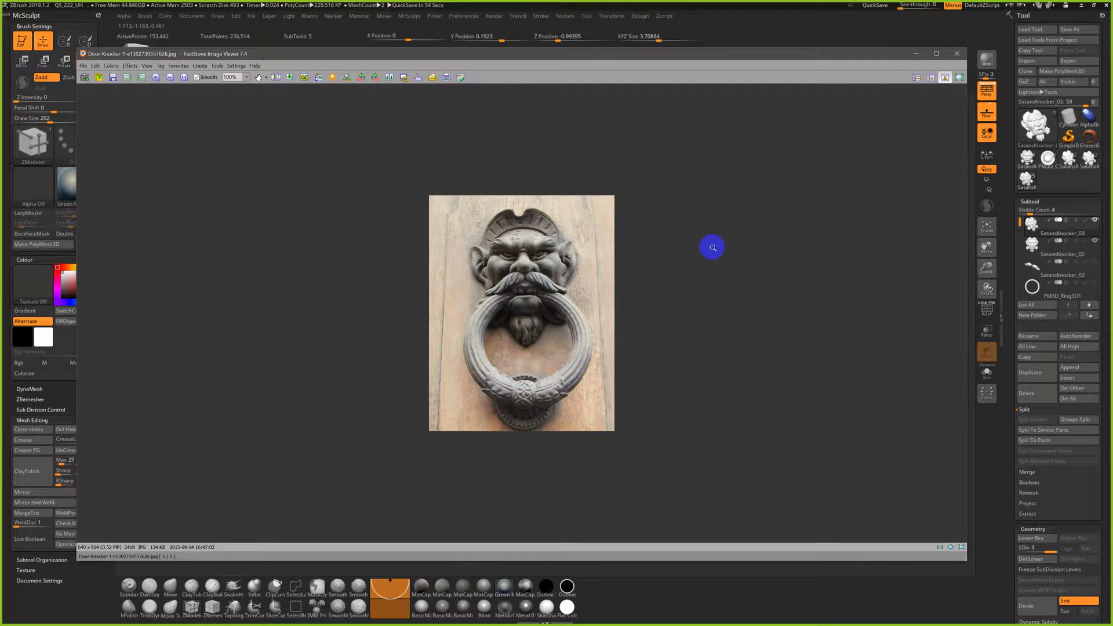
click(1003, 115)
drag(765, 258, 789, 262)
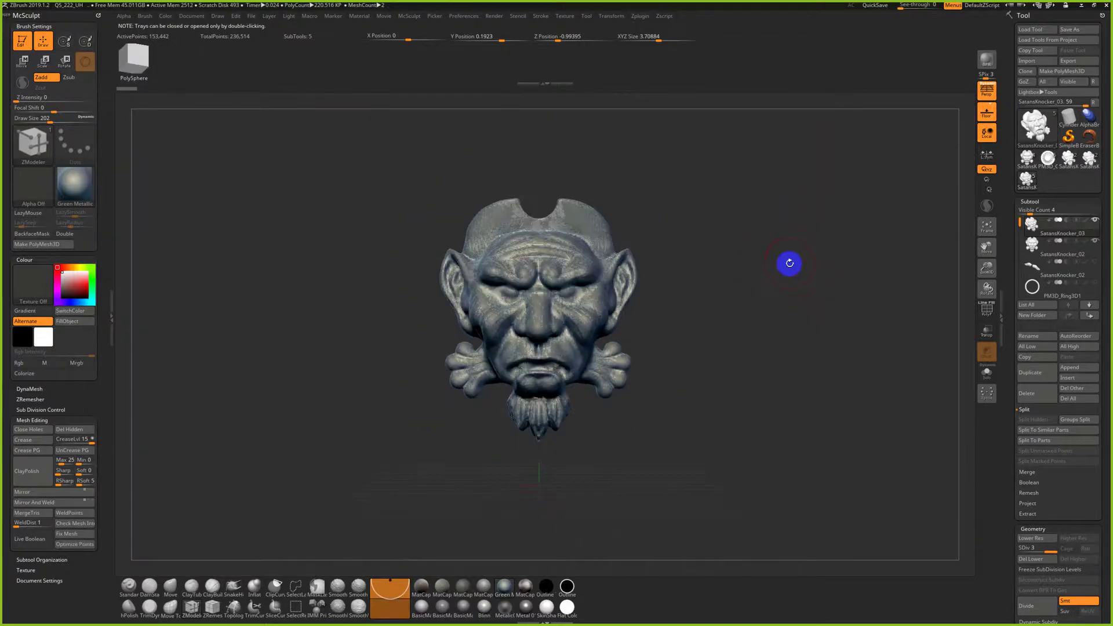
Open the quicksaved project QS_212_UH.ZPR without saving the current changes and set the draw size to 74
key(comma)
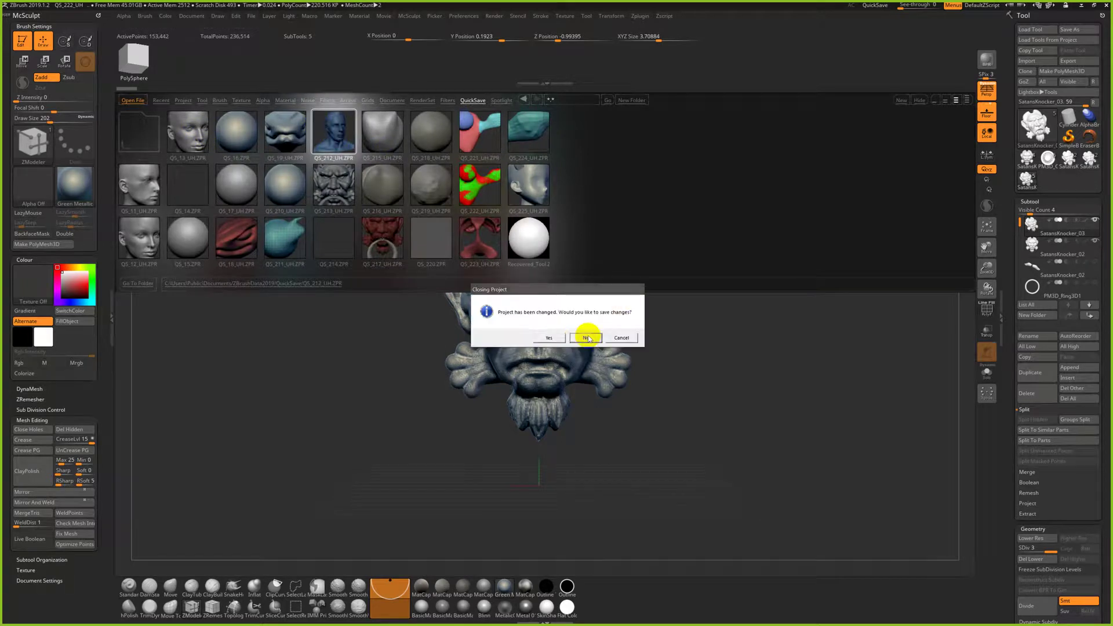
click(587, 338)
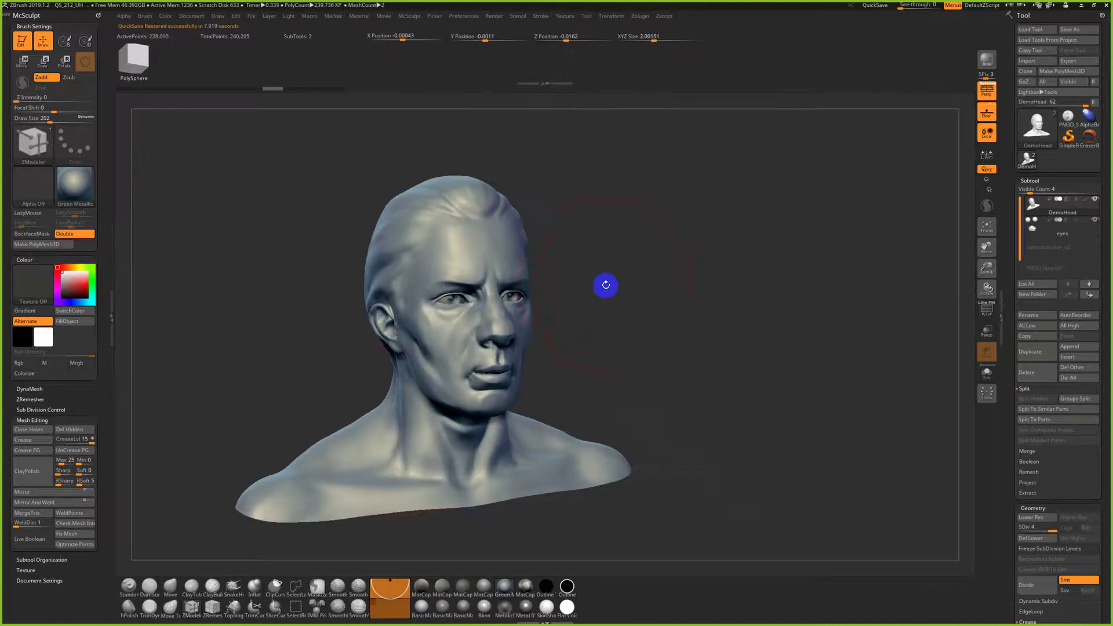
mouse_move(604, 285)
mouse_down()
mouse_move(638, 301)
mouse_move(648, 350)
mouse_move(670, 341)
mouse_move(648, 365)
mouse_move(567, 341)
mouse_up()
key(s)
drag(670, 384, 738, 350)
key(s)
drag(609, 236, 596, 241)
mouse_move(652, 322)
mouse_down()
mouse_move(704, 324)
mouse_move(717, 340)
mouse_up()
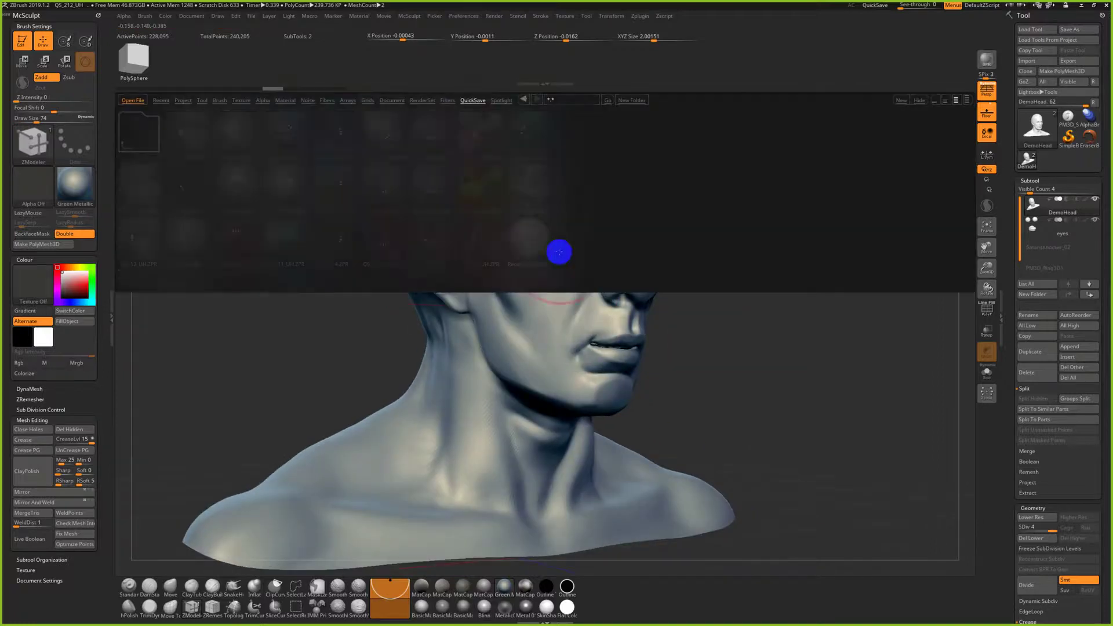
Load the Nickz_humanMaleAverage.ZTL figure from the library of sample tools
click(202, 101)
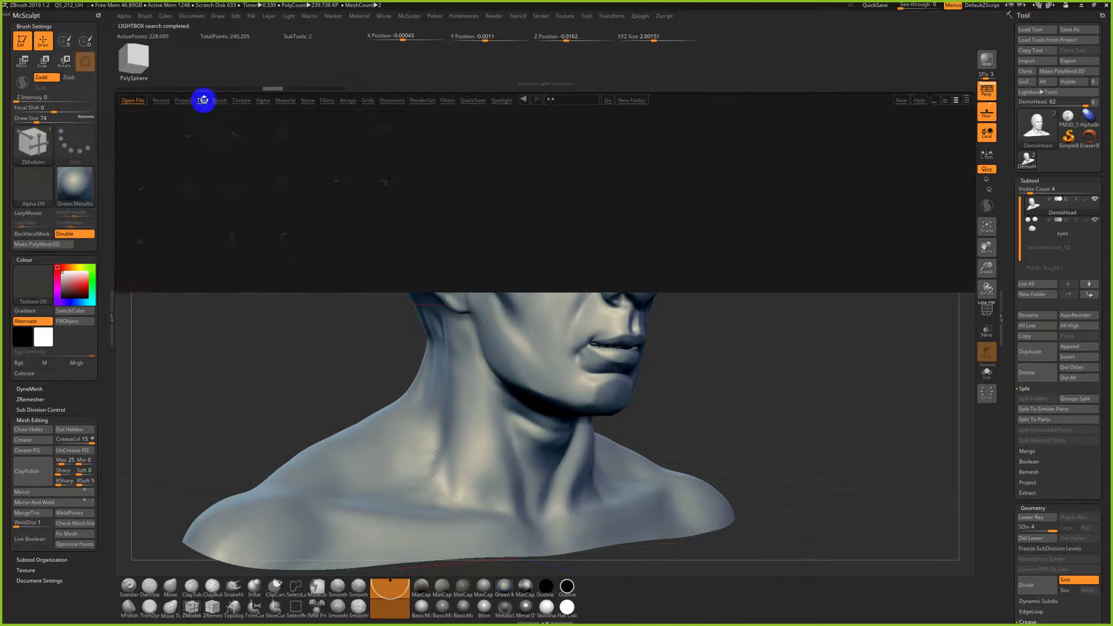
key(super)
key(super)
click(245, 136)
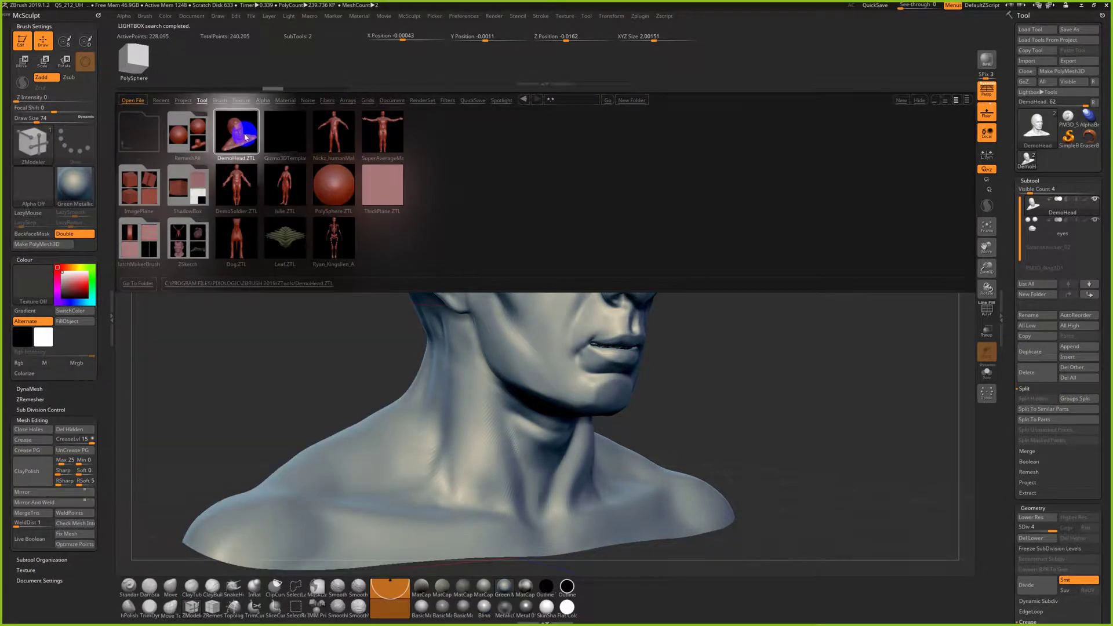
double_click(351, 126)
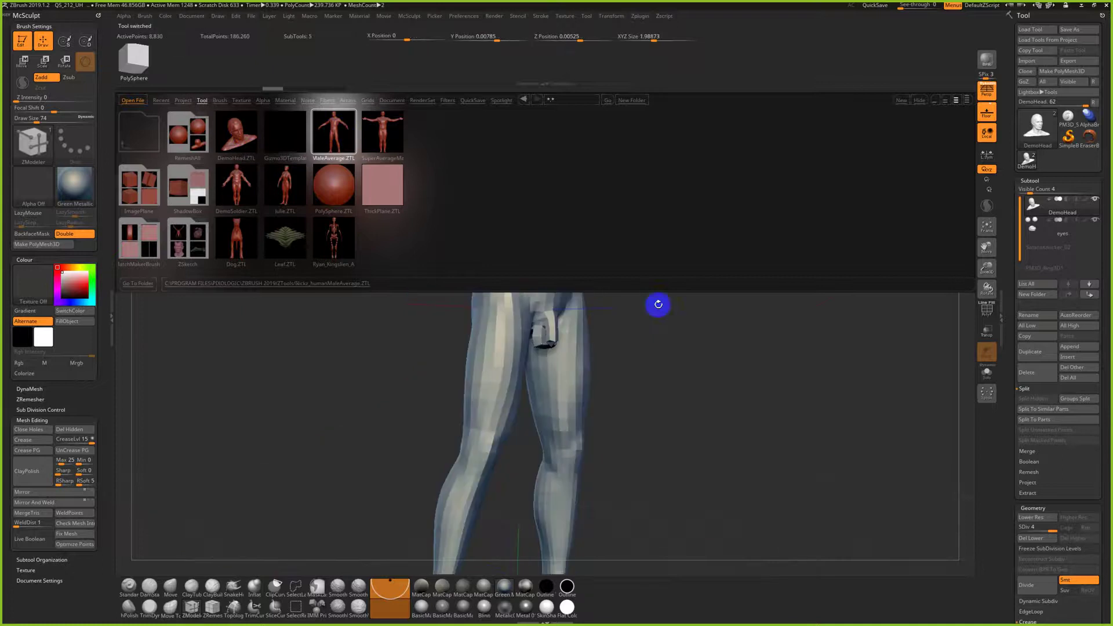
key(comma)
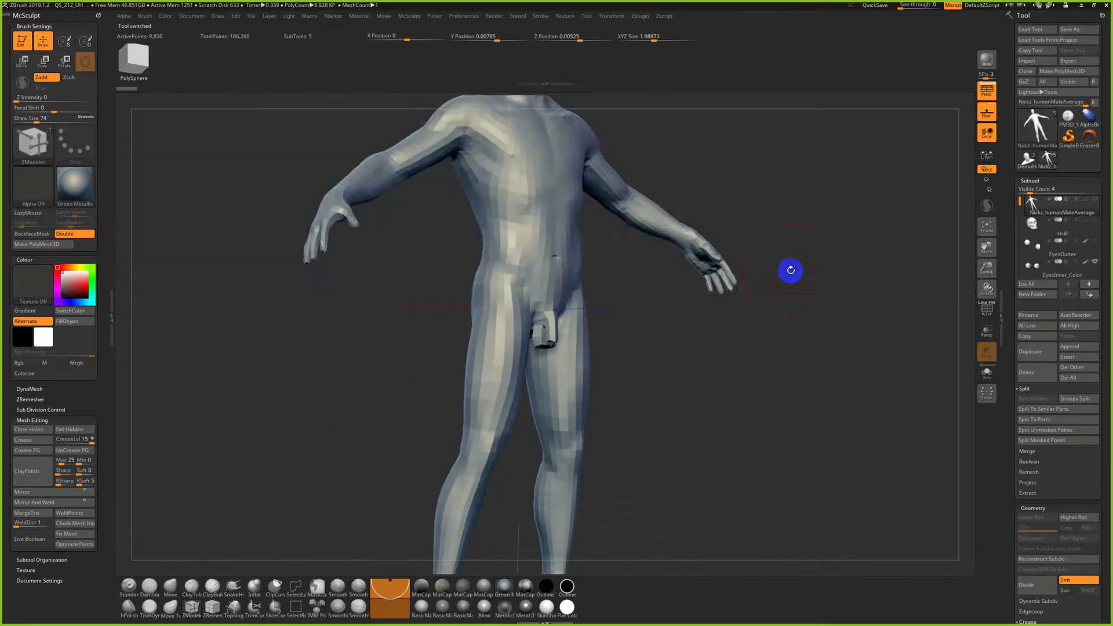
Display the wireframe with polygroup colours on the male figure and reduce the draw size to 31
mouse_move(745, 231)
alt+mouse_down()
mouse_move(782, 395)
mouse_move(736, 313)
mouse_move(810, 288)
mouse_move(795, 564)
alt+mouse_up()
key(shift+f)
alt+drag(844, 243, 852, 414)
mouse_move(703, 248)
alt+mouse_down()
mouse_move(708, 308)
mouse_move(722, 290)
mouse_move(713, 168)
alt+mouse_up()
key(shift+f)
key(shift+f)
key(shift+f)
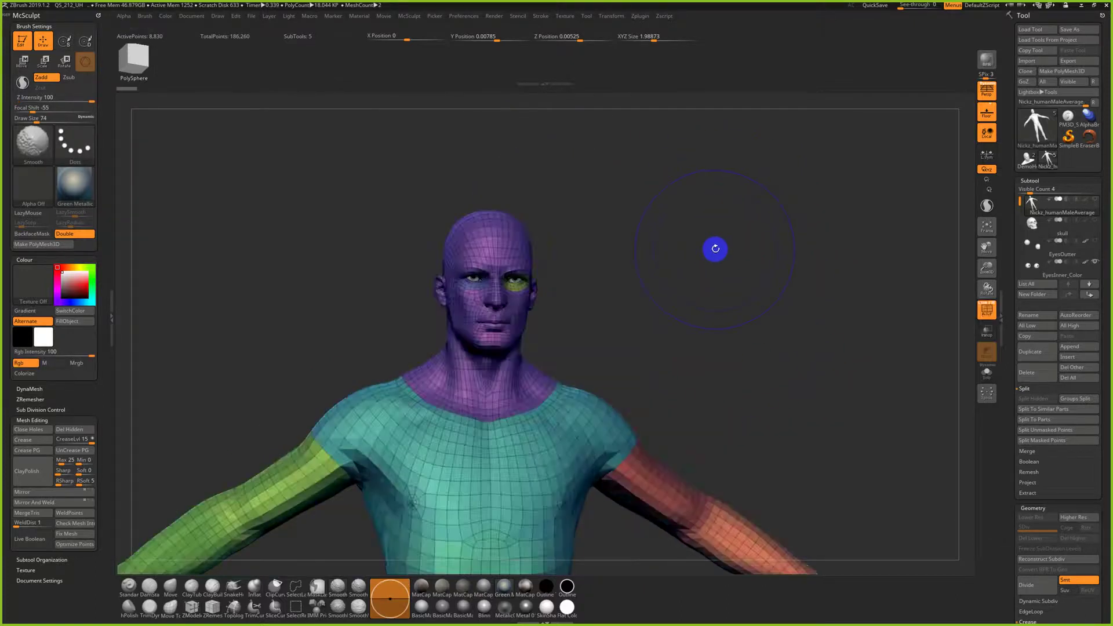
key(shift+f)
mouse_move(736, 308)
mouse_down()
mouse_move(726, 298)
mouse_move(733, 350)
mouse_move(678, 196)
mouse_move(719, 159)
mouse_move(711, 276)
mouse_move(730, 262)
mouse_move(723, 278)
mouse_move(736, 294)
mouse_move(683, 298)
mouse_move(736, 316)
mouse_move(742, 296)
mouse_move(771, 319)
mouse_up()
key(s)
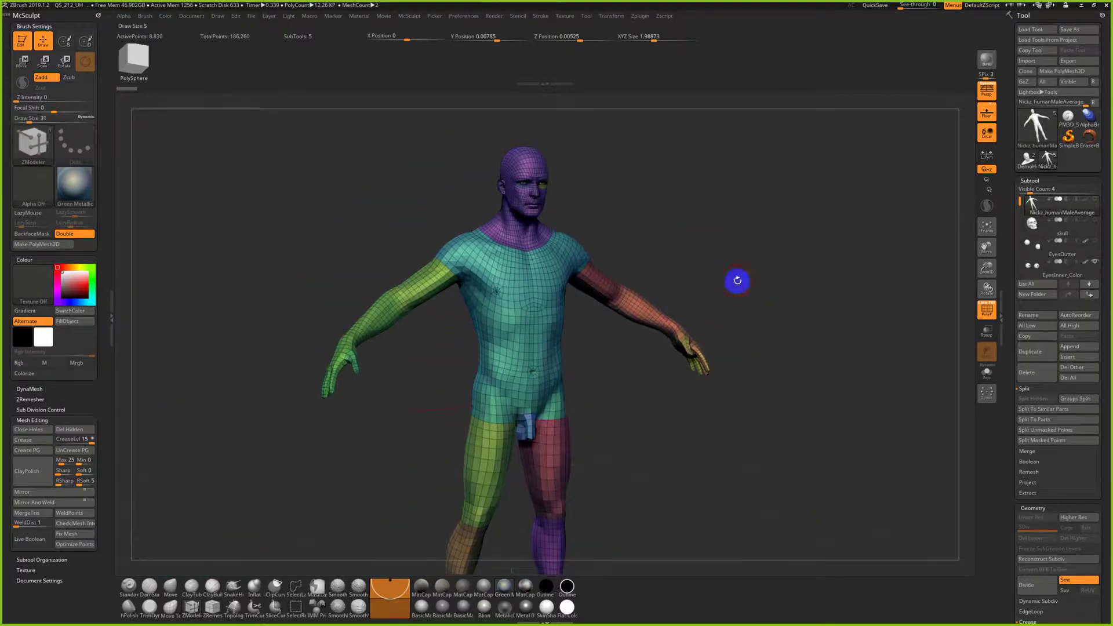
Hide the figure's upper chest and one arm by their polygroups
ctrl+shift+click(538, 274)
ctrl+shift+click(573, 261)
ctrl+shift+click(592, 284)
ctrl+shift+click(565, 256)
ctrl+shift+click(643, 316)
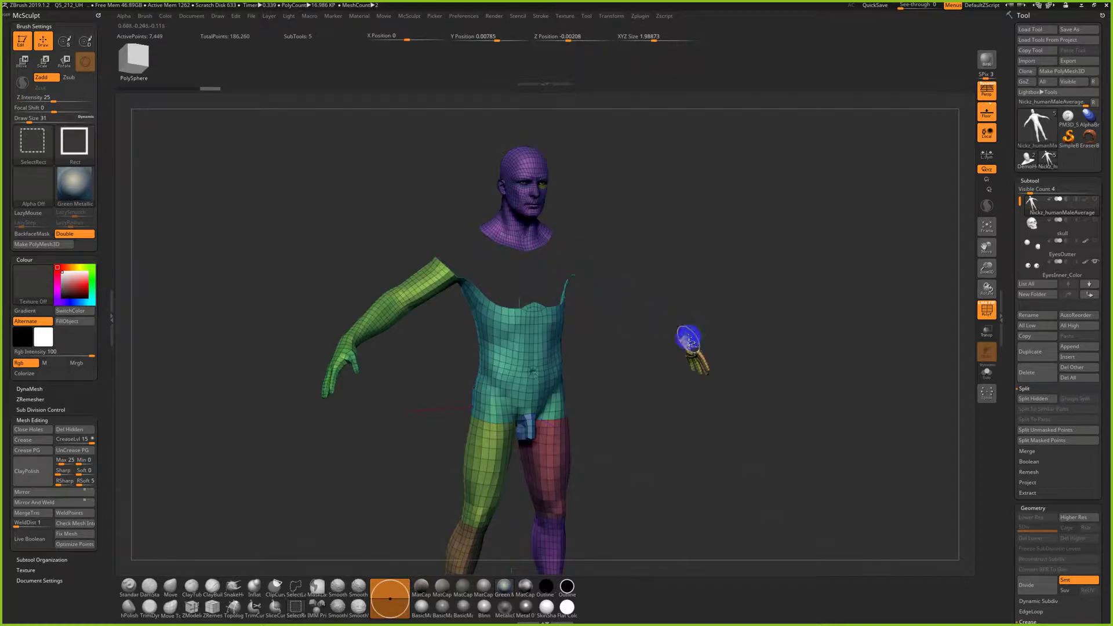
Hide the remaining torso, arm, hand and leg parts to isolate the figure's head and neck
ctrl+alt+shift+drag(751, 284, 429, 377)
ctrl+alt+shift+drag(461, 244, 228, 457)
ctrl+alt+shift+drag(390, 256, 680, 353)
drag(649, 419, 646, 290)
ctrl+alt+shift+drag(656, 230, 320, 496)
drag(723, 269, 661, 398)
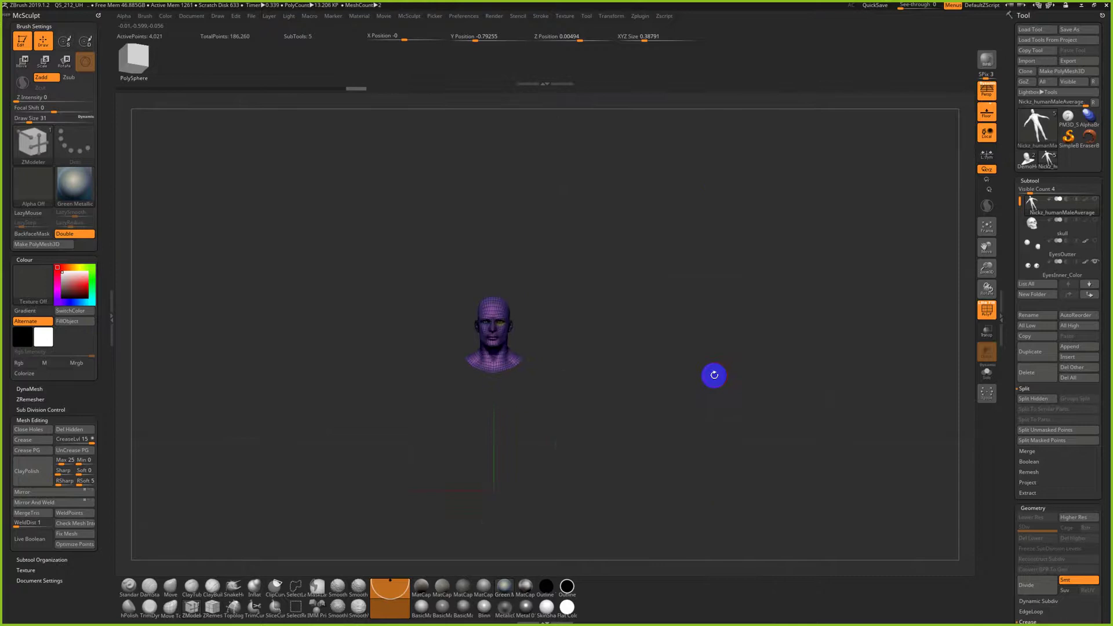
Delete the male body subtool, accept the non-undoable operation, and frame the skull subtool
click(1028, 372)
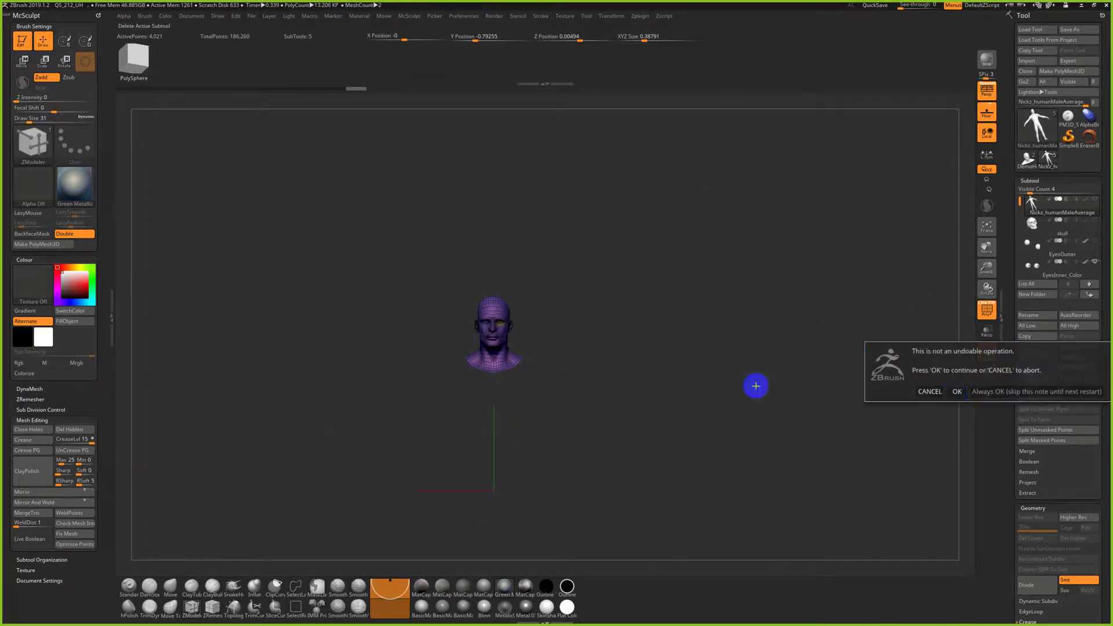
click(956, 391)
key(f)
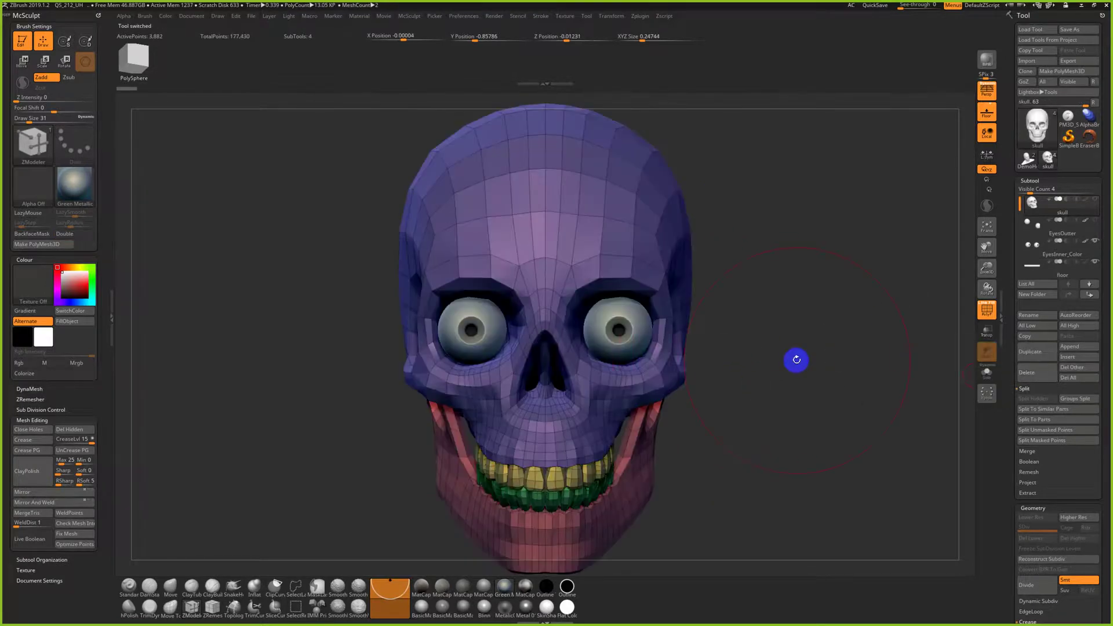
drag(984, 271, 822, 266)
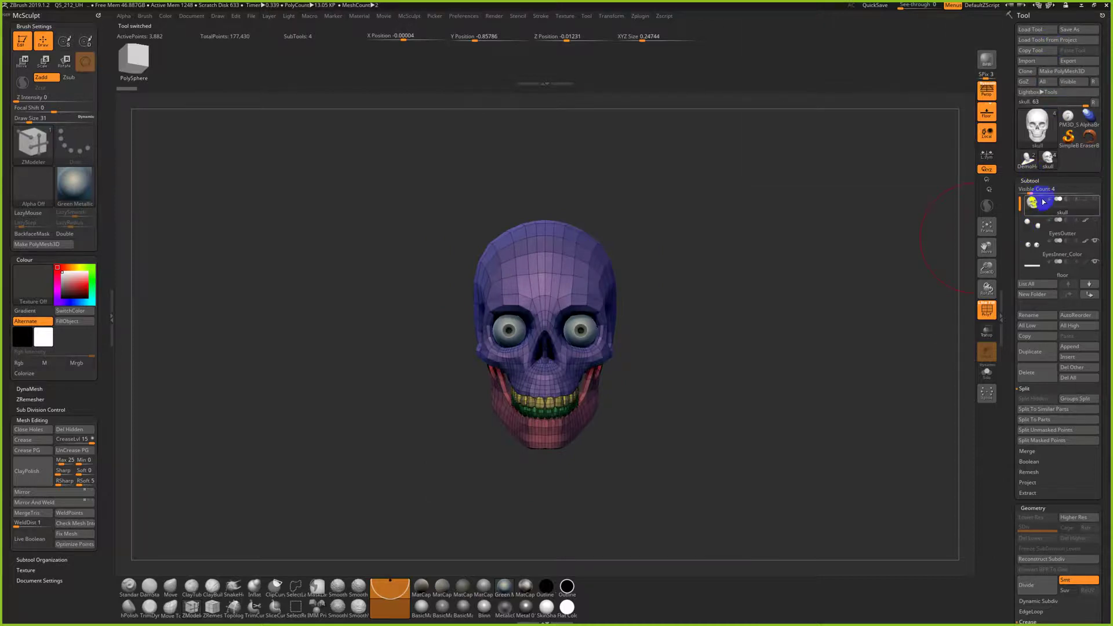
Expand the Modify Topology options in the geometry settings
click(1024, 389)
click(1034, 456)
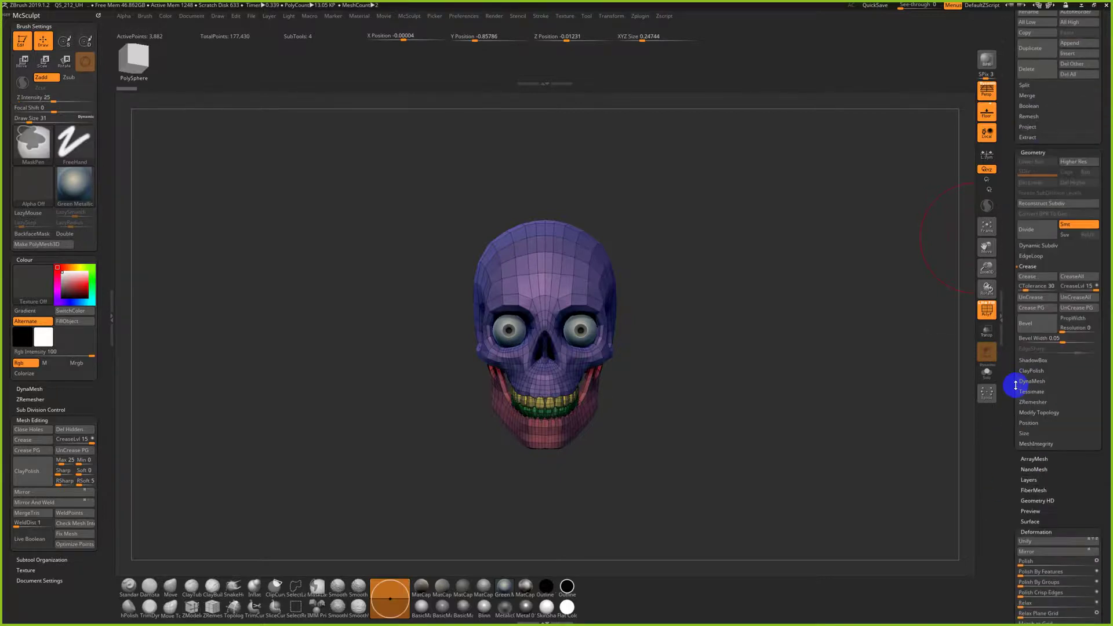
click(1035, 414)
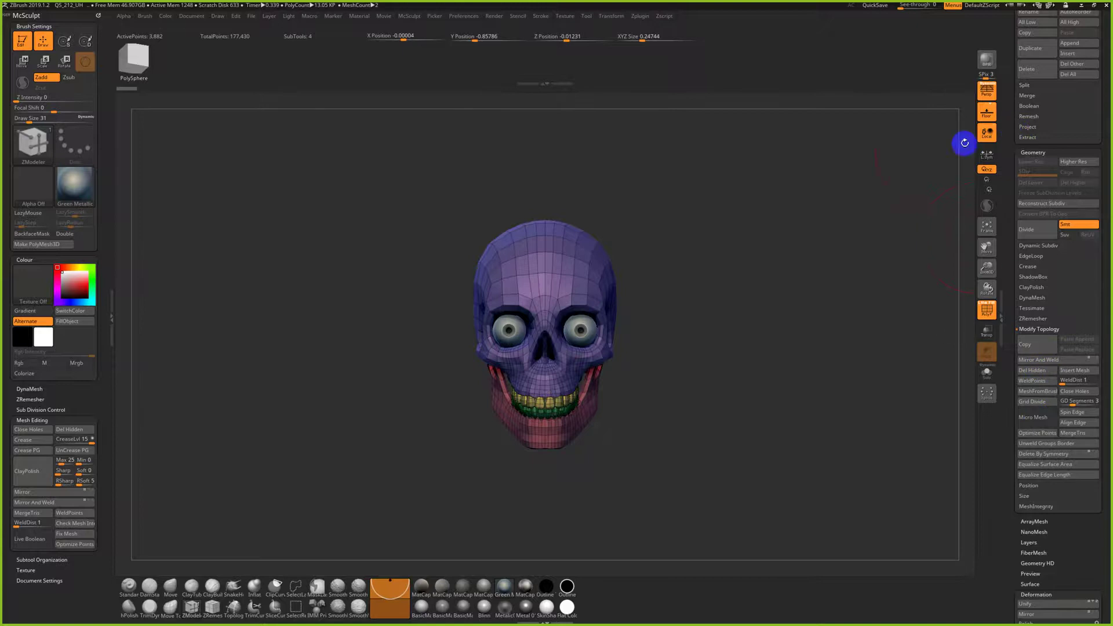
Load a fresh copy of the Nickz_humanMaleAverage.ZTL figure
key(comma)
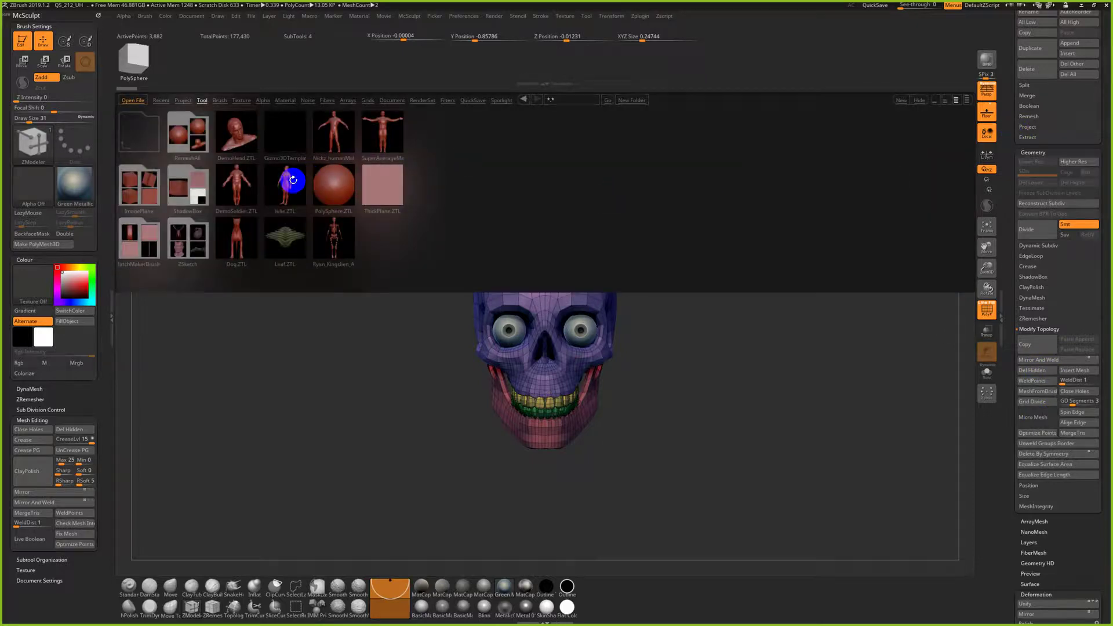
double_click(331, 131)
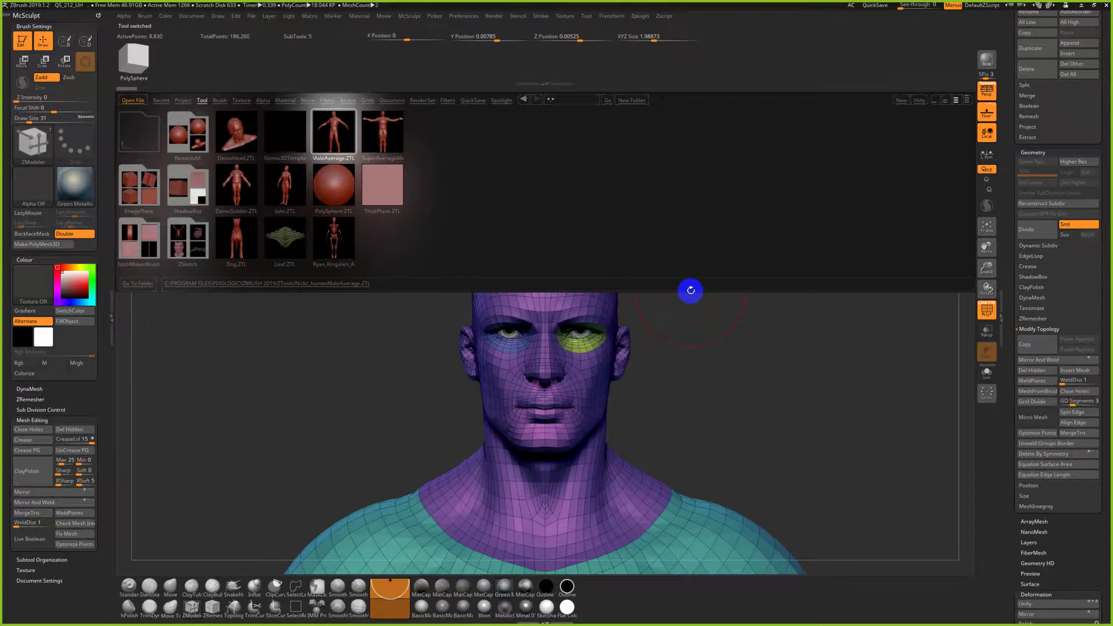
Hide the figure's torso, arm, hand and leg parts so only the head and neck of the fresh body mesh show
key(comma)
mouse_move(707, 356)
alt+mouse_down()
mouse_move(735, 226)
mouse_move(726, 219)
alt+mouse_up()
ctrl+shift+click(649, 335)
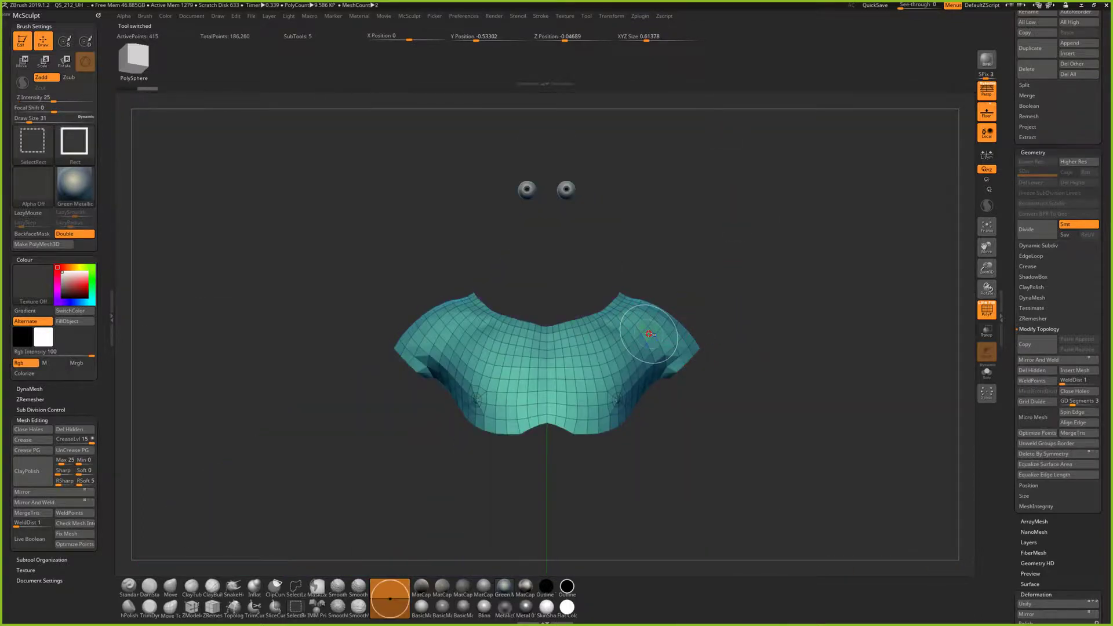
ctrl+shift+click(656, 340)
ctrl+shift+click(751, 406)
ctrl+shift+click(808, 434)
alt+drag(840, 419, 737, 249)
ctrl+shift+click(666, 259)
ctrl+shift+click(584, 252)
ctrl+alt+shift+drag(407, 230, 786, 455)
alt+drag(802, 496, 782, 394)
ctrl+alt+shift+drag(757, 347, 638, 440)
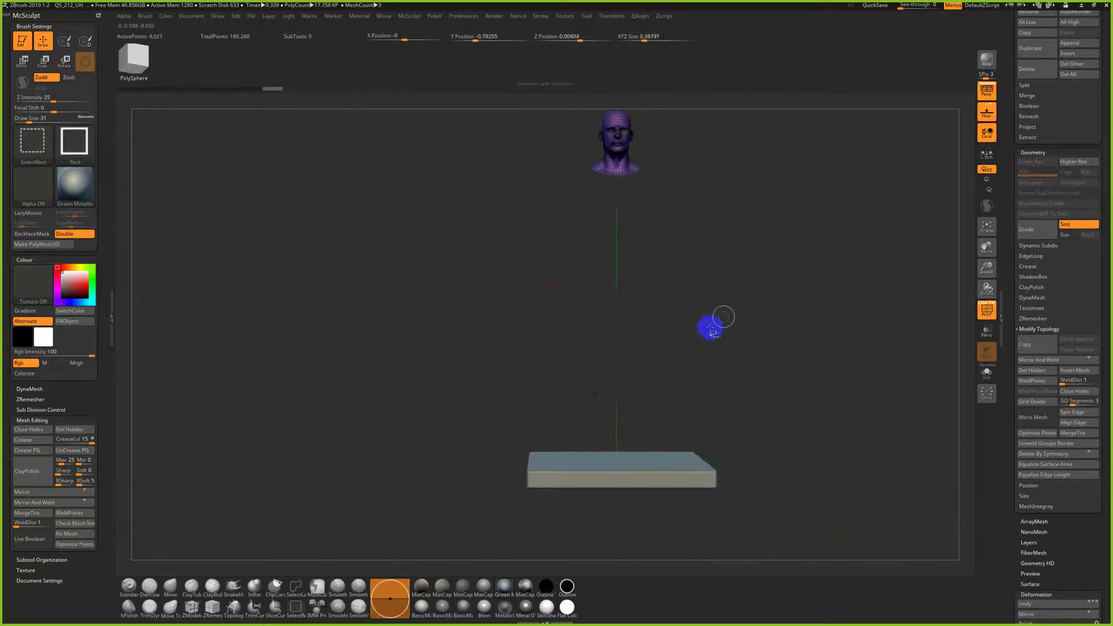
Delete the hidden body geometry with Del Hidden, also found under Modify Topology, and frame the remaining head
click(69, 419)
click(47, 419)
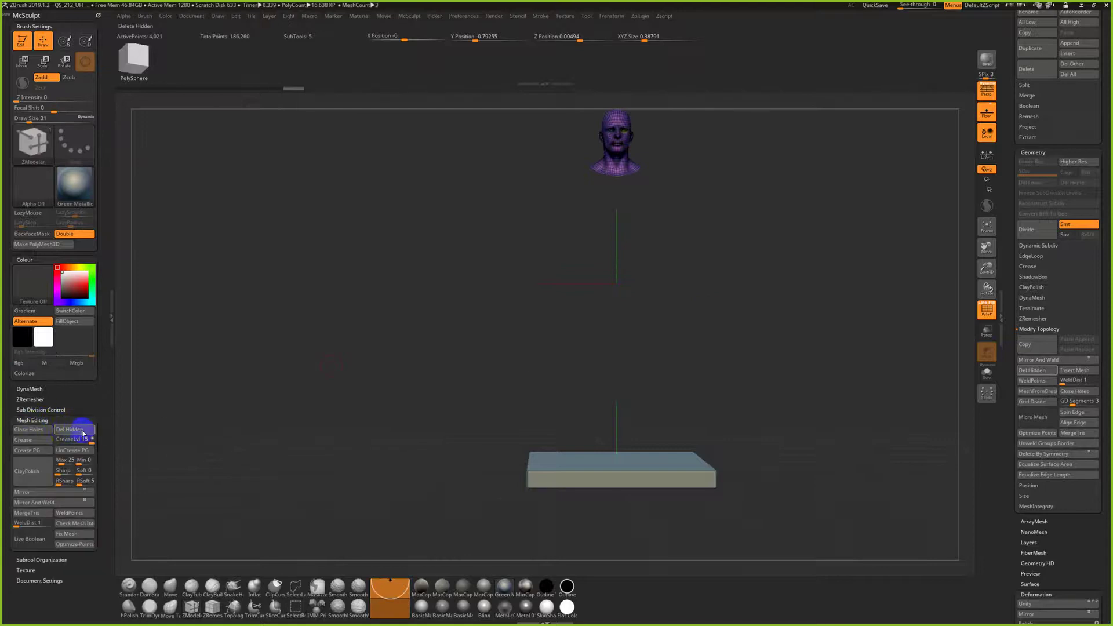
key(ctrl)
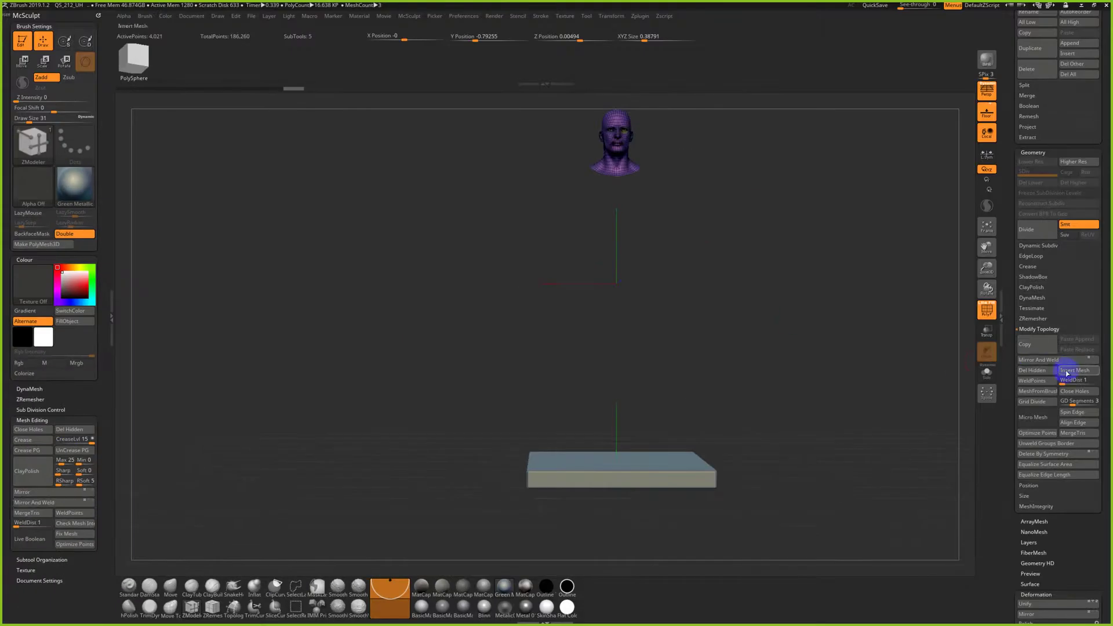
click(1041, 330)
click(1063, 330)
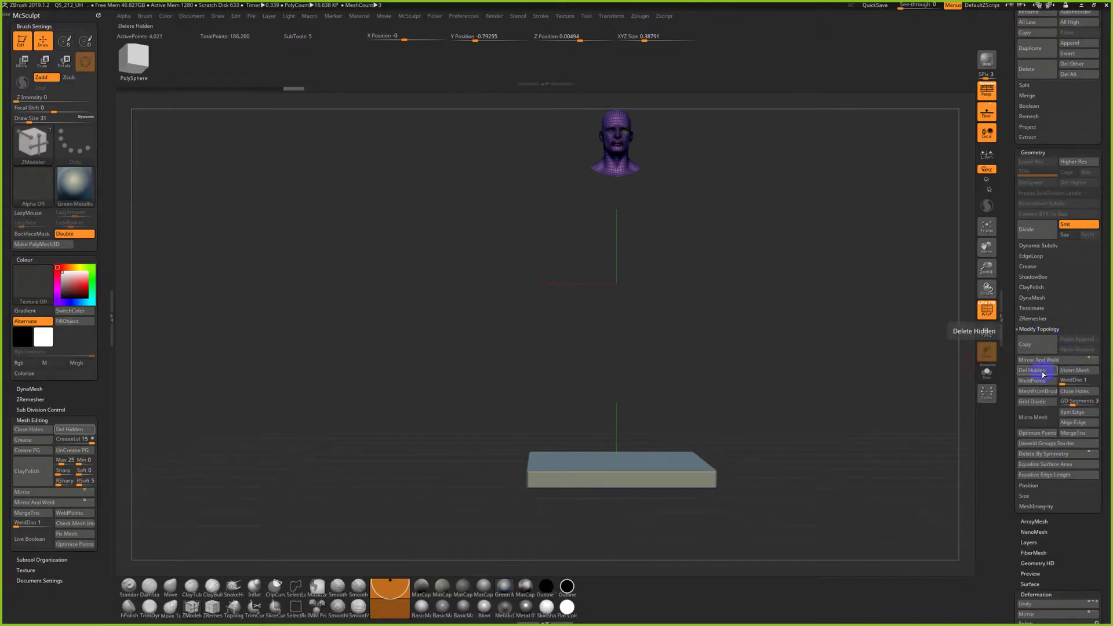
key(ctrl)
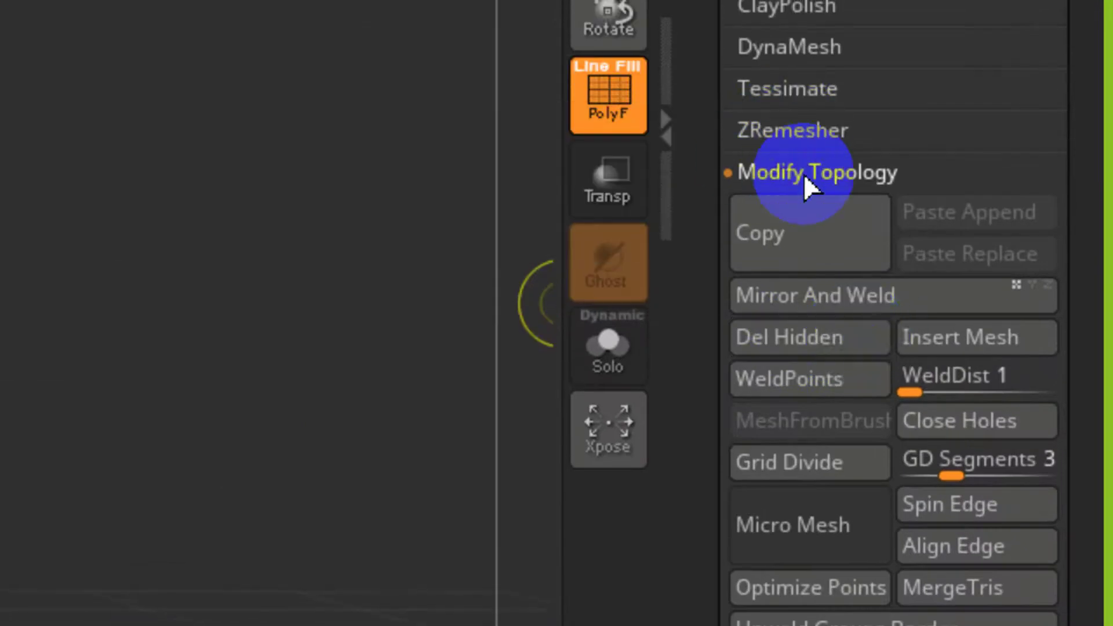
click(807, 152)
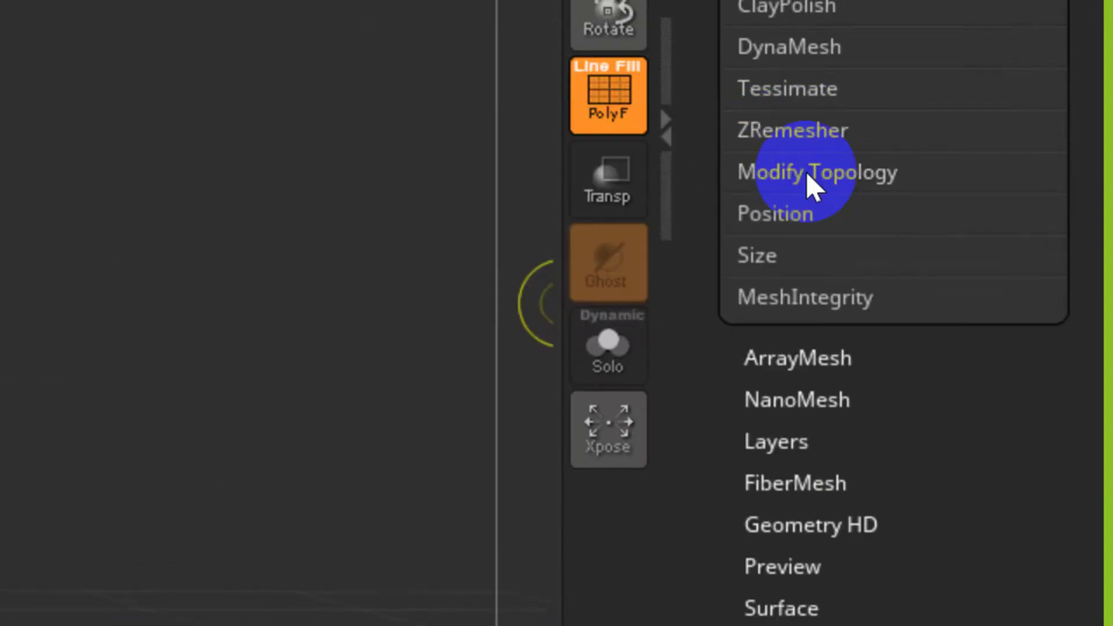
click(807, 152)
click(800, 342)
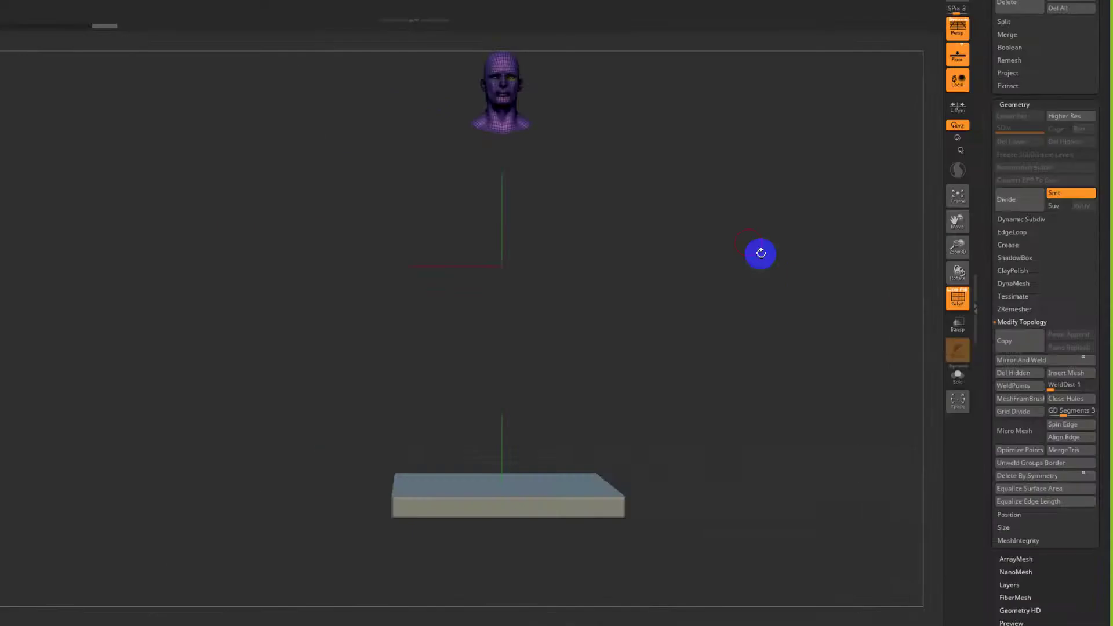
alt+drag(785, 227, 748, 352)
key(f)
key(f)
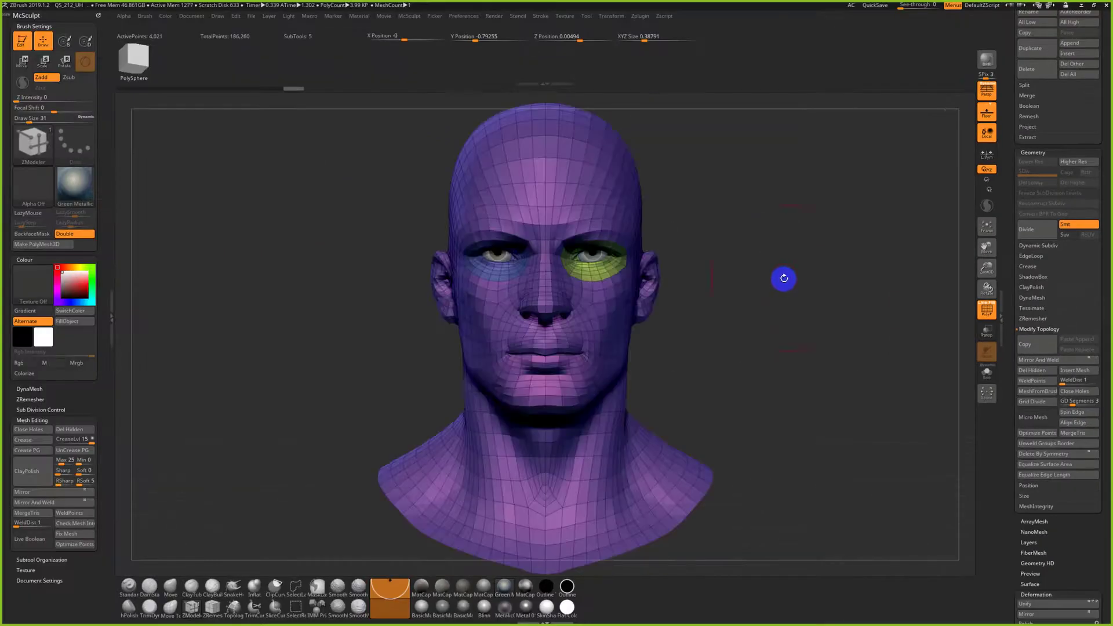
Delete the skull subtool and accept the non-undoable operation
drag(1023, 129, 1002, 227)
click(1032, 225)
click(1051, 372)
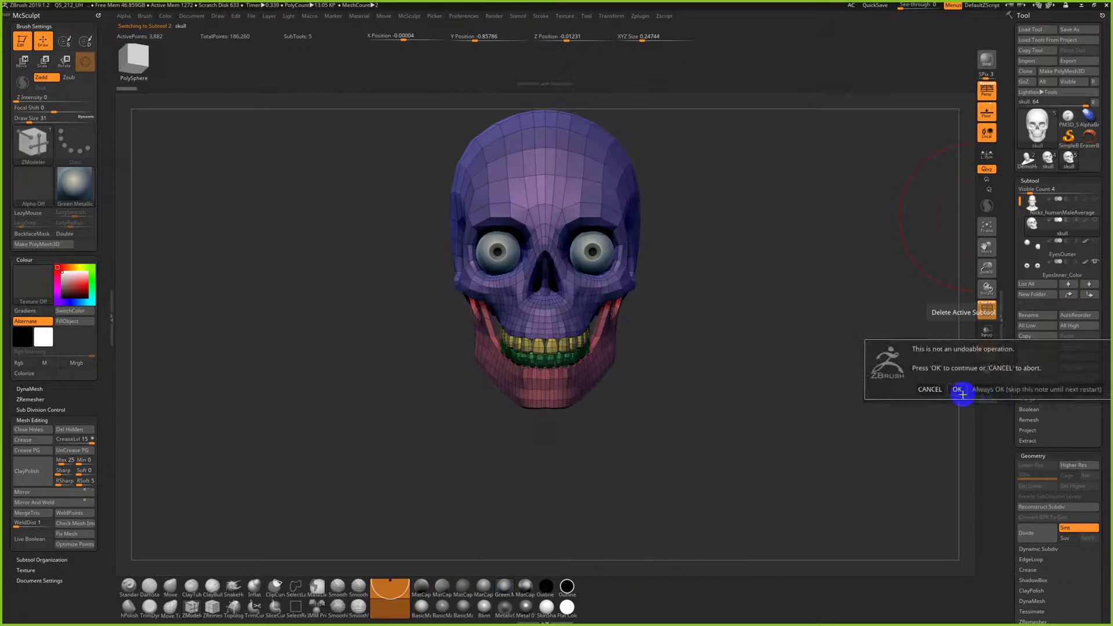
click(958, 392)
Delete the floor subtool and accept the non-undoable operation
click(1050, 254)
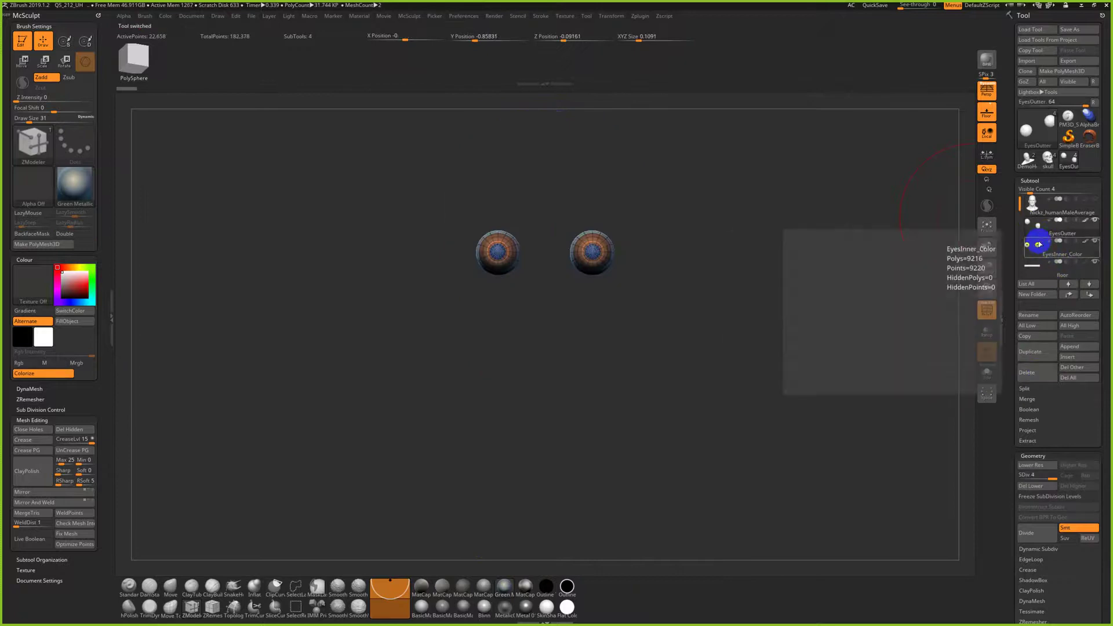
click(1033, 266)
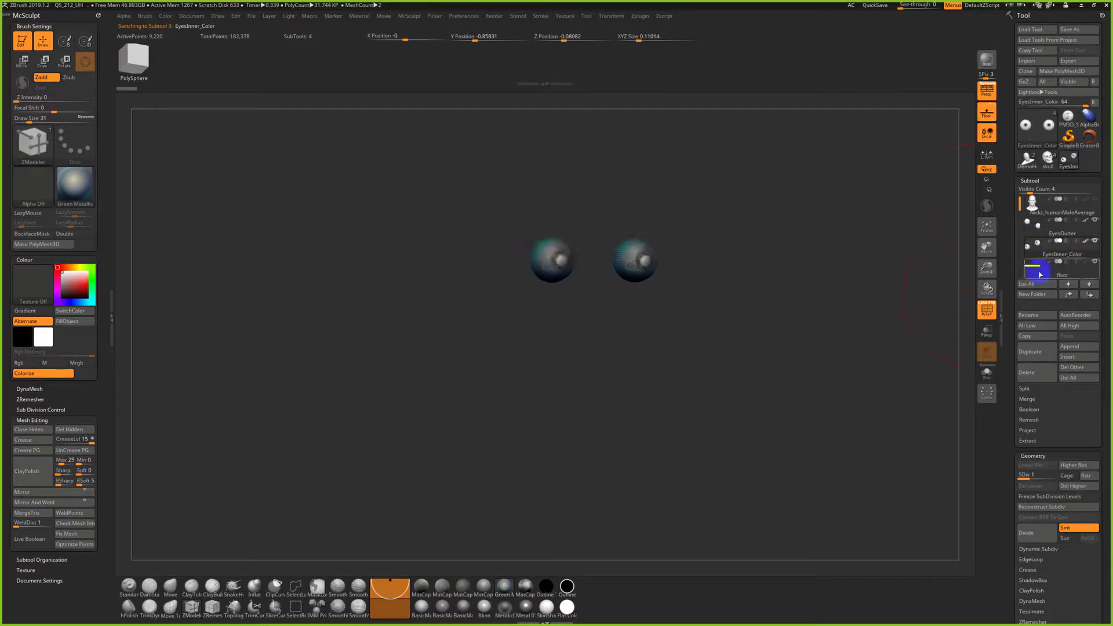
click(1027, 371)
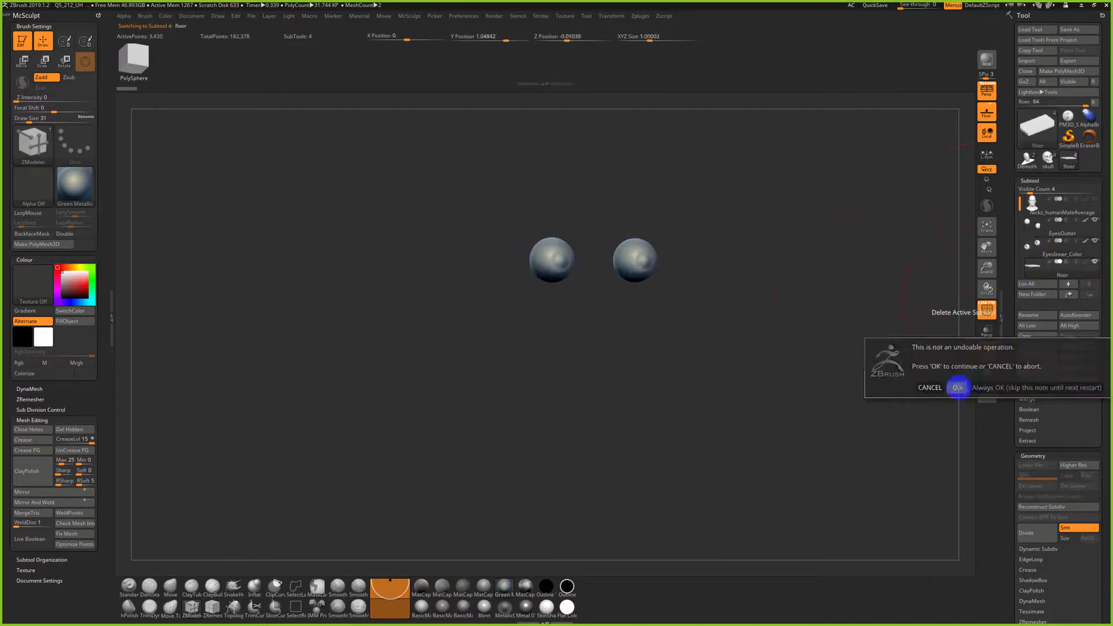
click(956, 385)
Compare the EyesInner_Color and EyesOutter subtools in Solo mode, and delete the EyesOutter subtool
mouse_move(1040, 256)
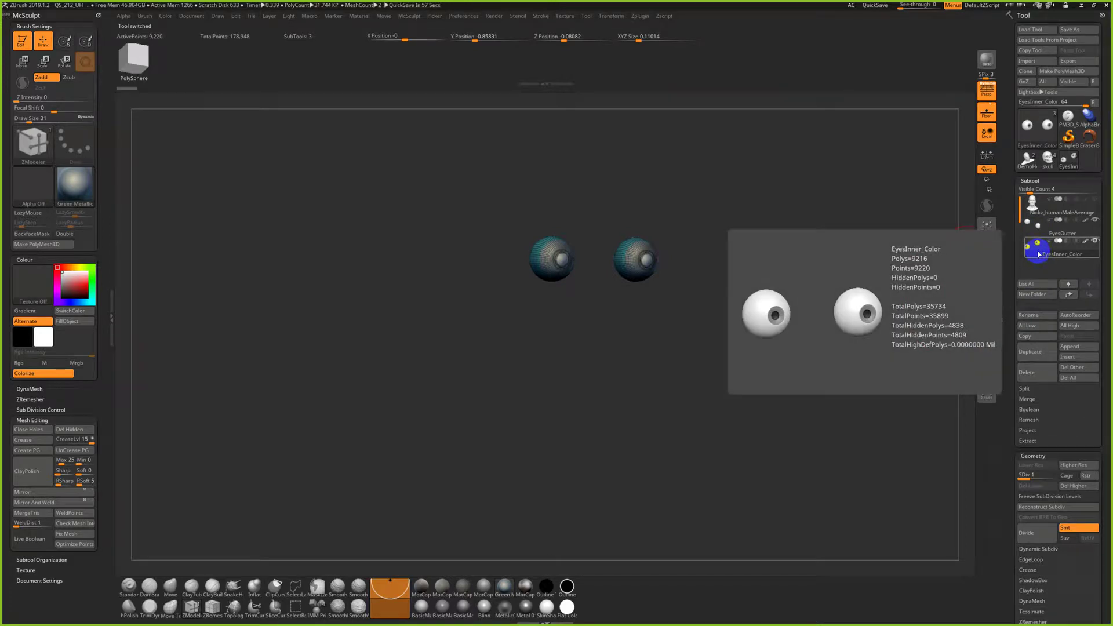
drag(897, 335, 758, 335)
click(1038, 228)
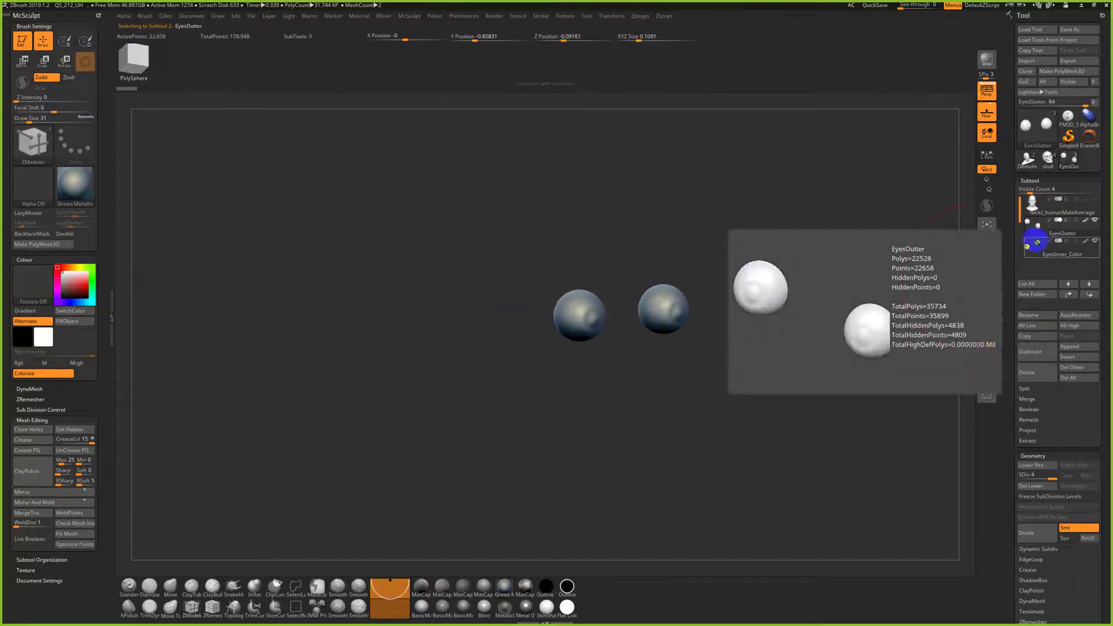
key(shift+f)
click(989, 373)
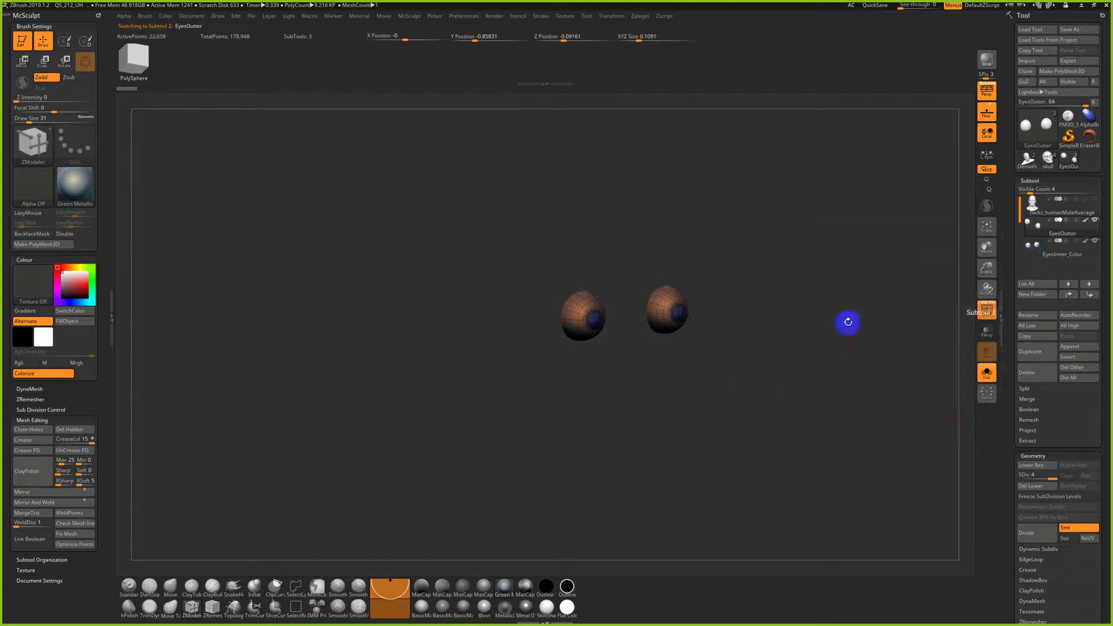
drag(845, 321, 766, 402)
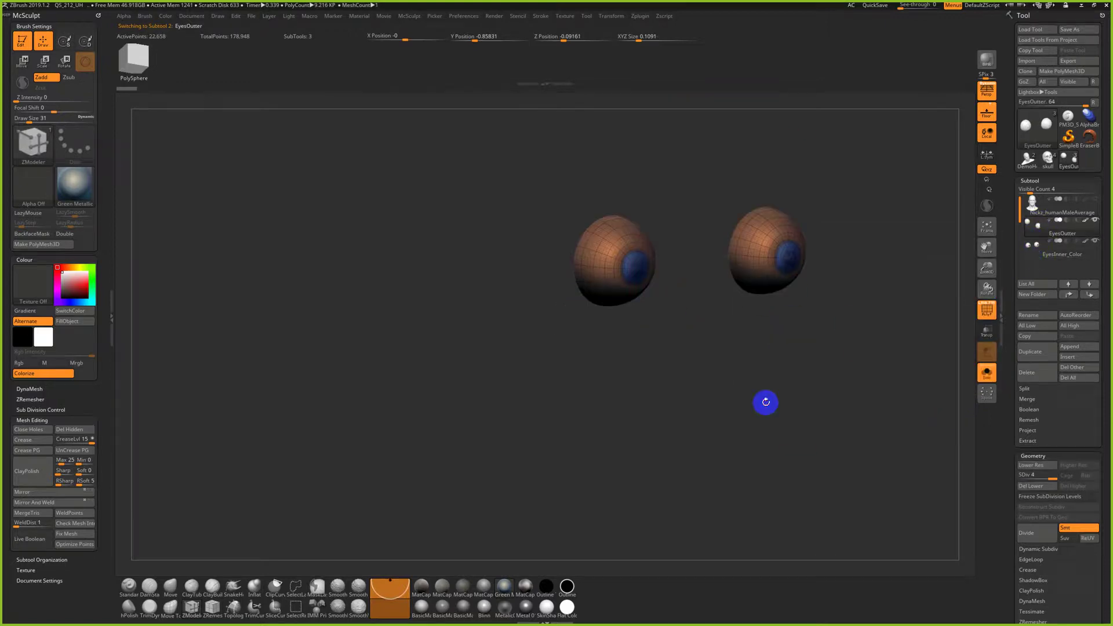
click(1037, 246)
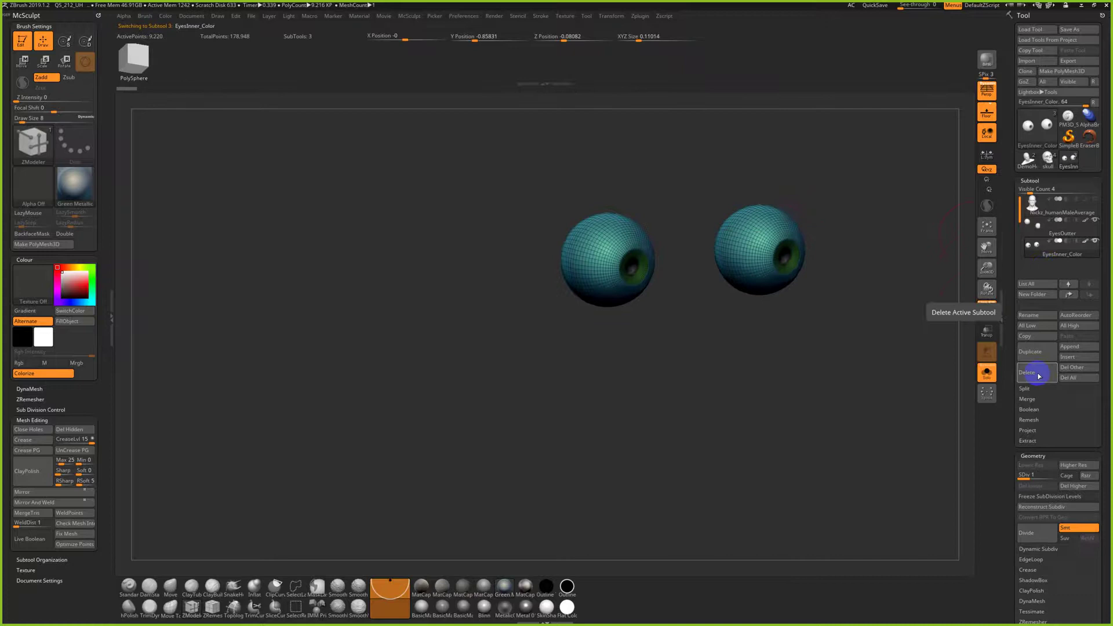
click(1041, 238)
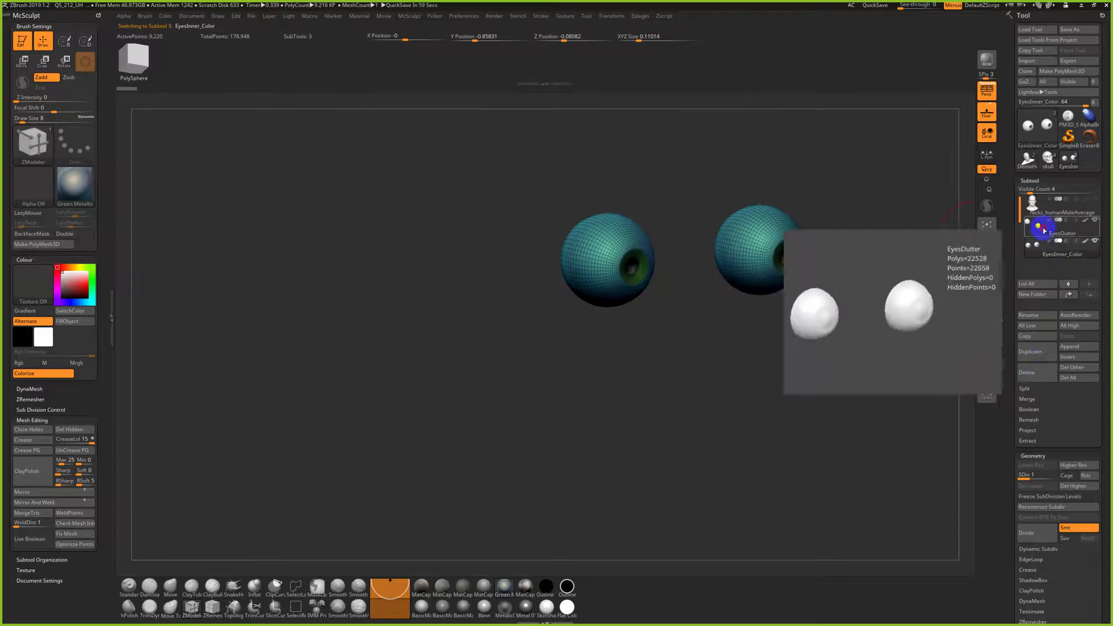
click(1031, 372)
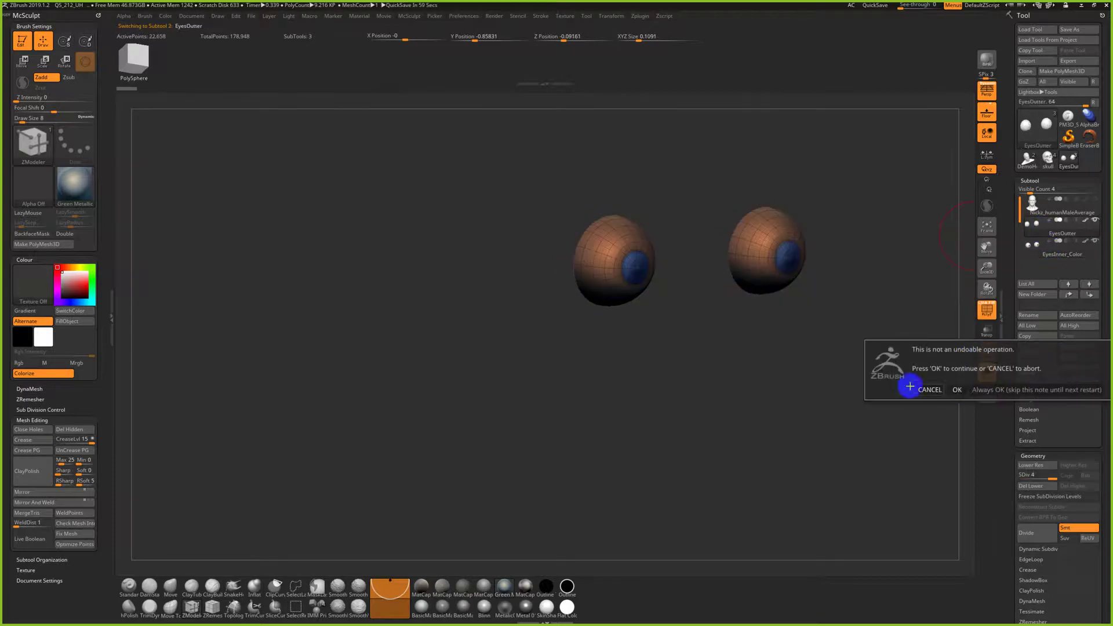
click(958, 390)
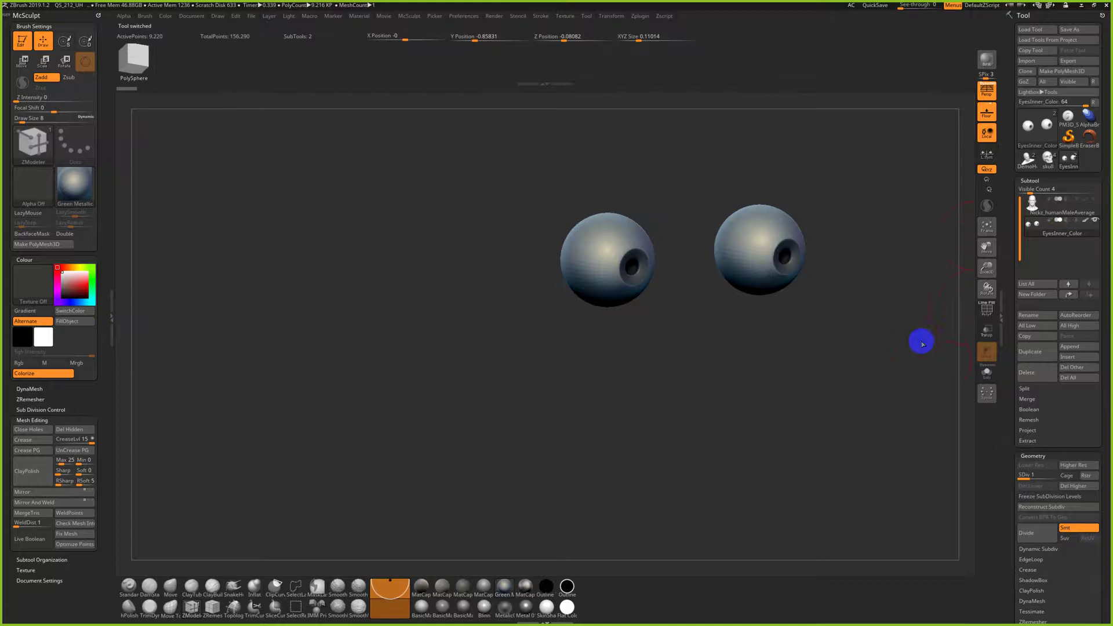
Show the Nickz_humanMaleAverage head together with the inner eyes and make the head the active subtool
click(1095, 199)
drag(945, 290, 652, 341)
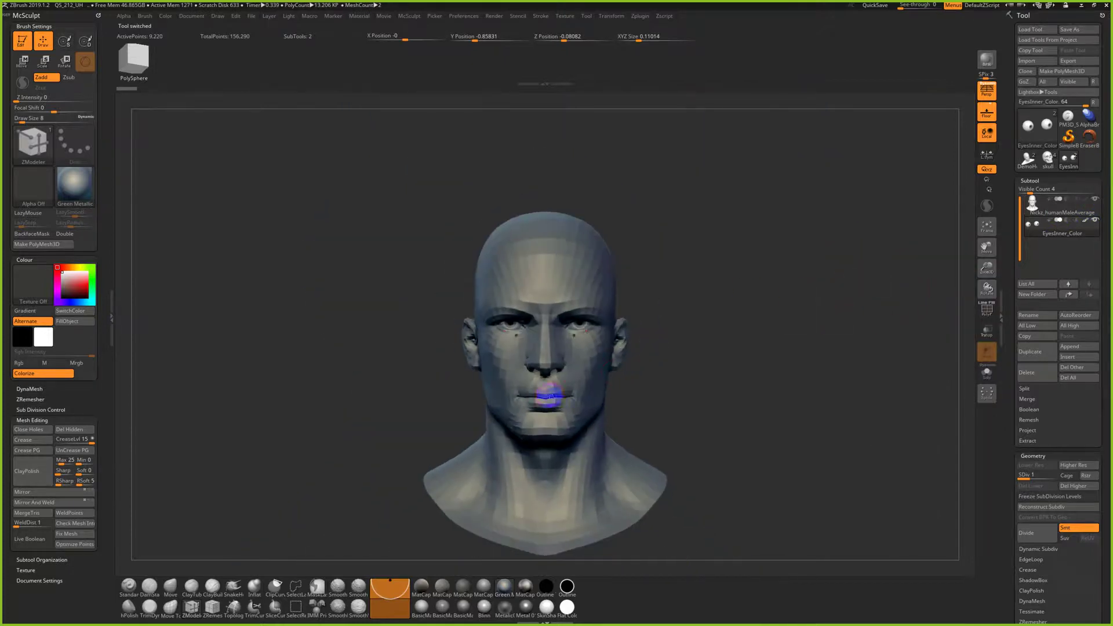
alt+click(574, 377)
Choose the Move brush for the head, display its polygon wireframe, and reduce the draw size to 1
key(s)
drag(550, 402, 524, 423)
click(173, 588)
key(s)
key(s)
drag(562, 377, 564, 375)
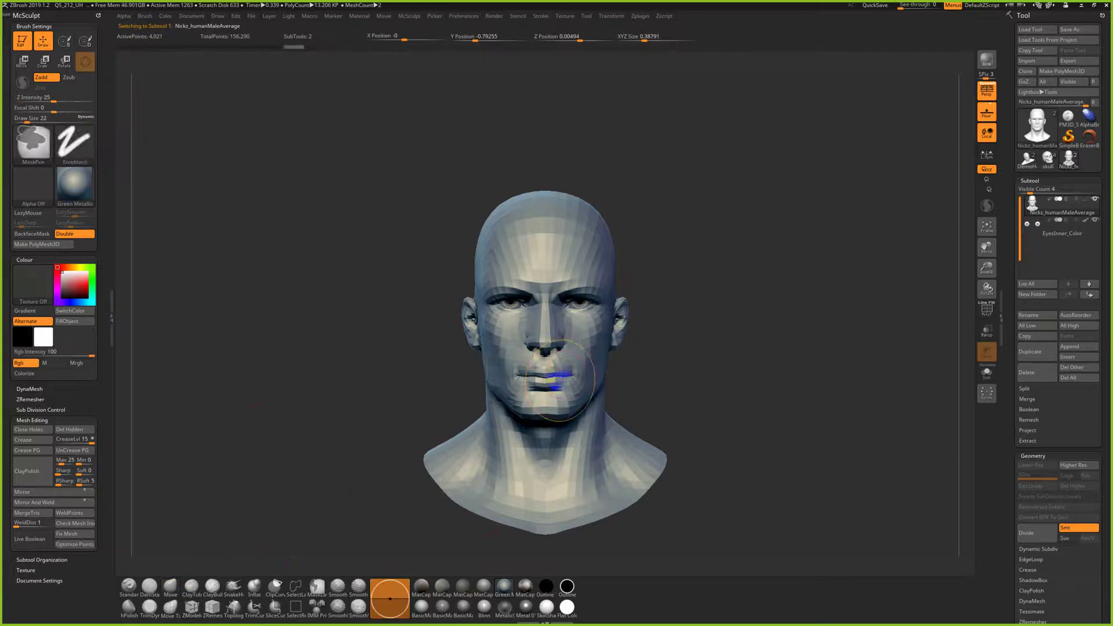
key(shift+f)
key(f)
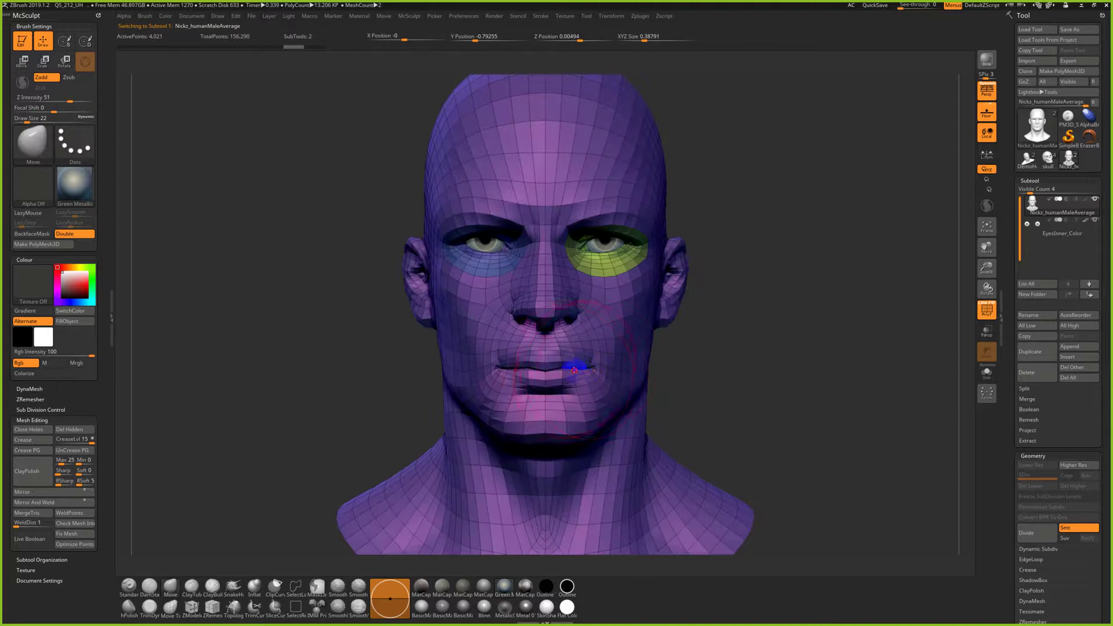
key(s)
drag(577, 366, 547, 368)
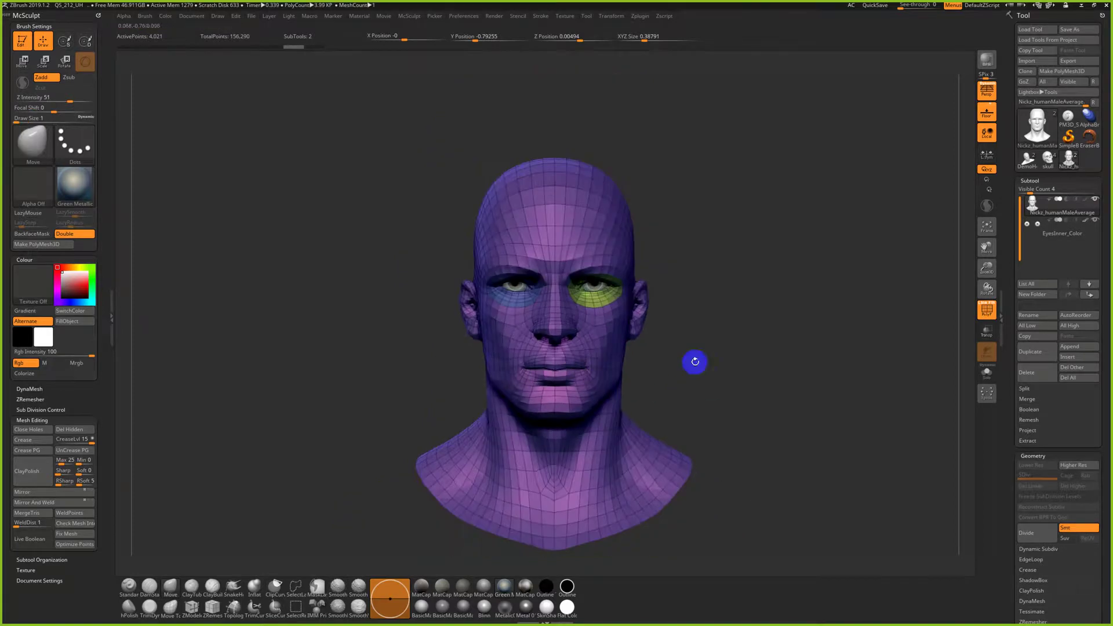
Load the SatansKnocker_07.ZTL door knocker sculpt and set the draw size to 234
click(1027, 159)
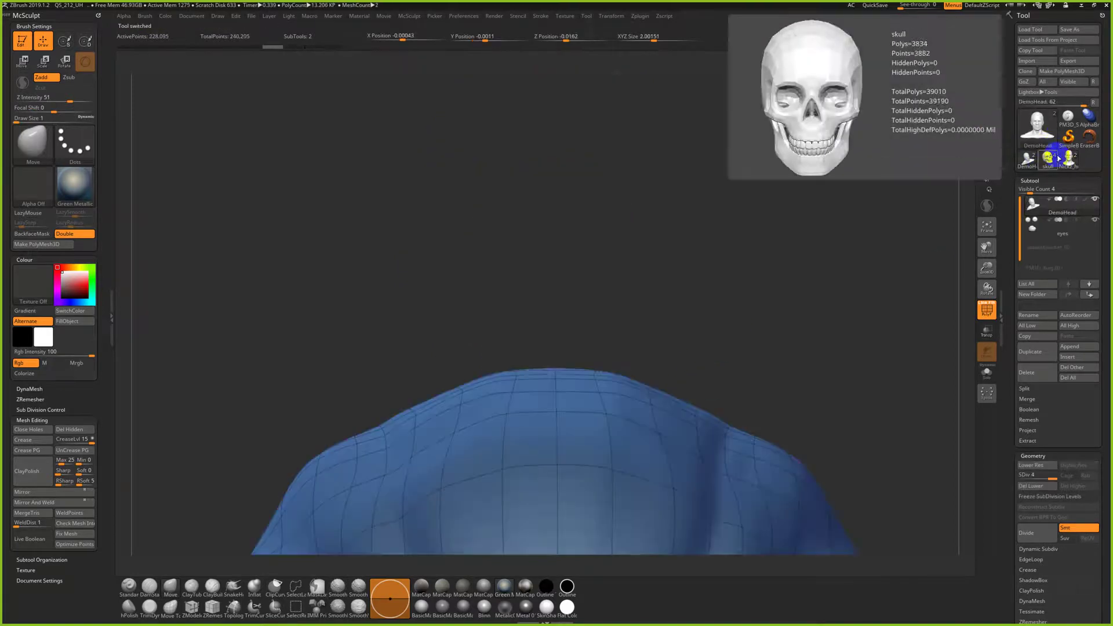
click(1030, 29)
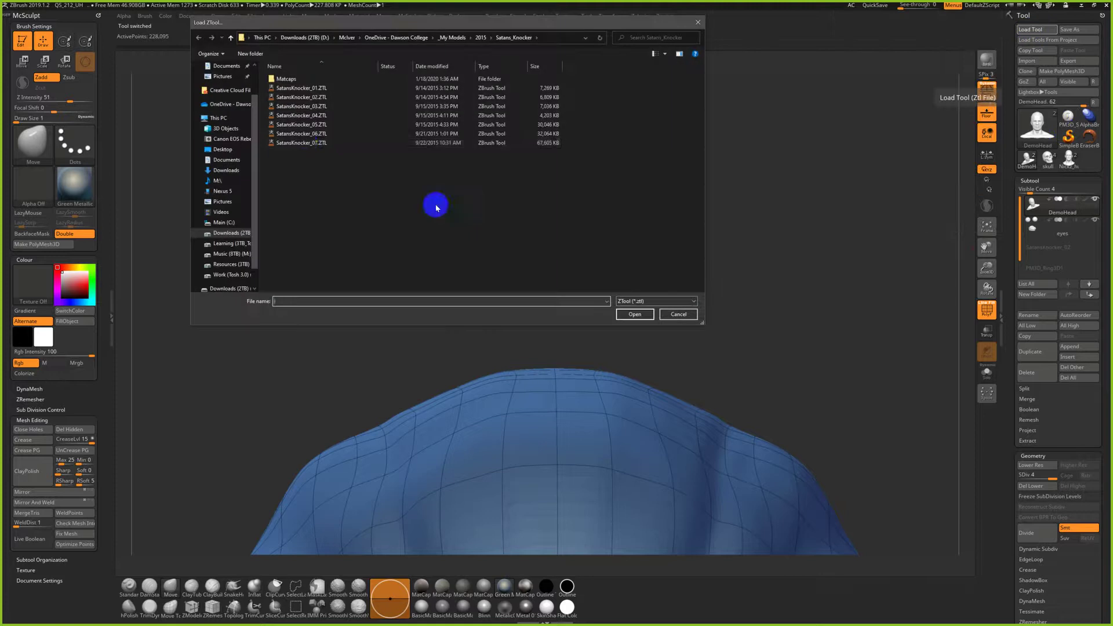
double_click(306, 143)
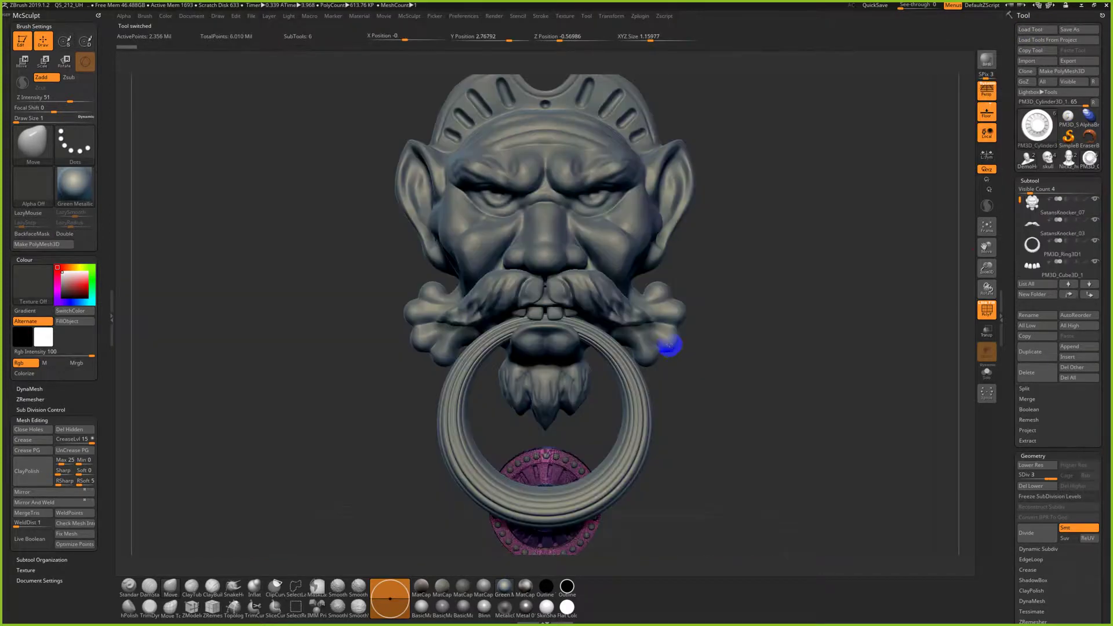
key(s)
drag(703, 298, 721, 303)
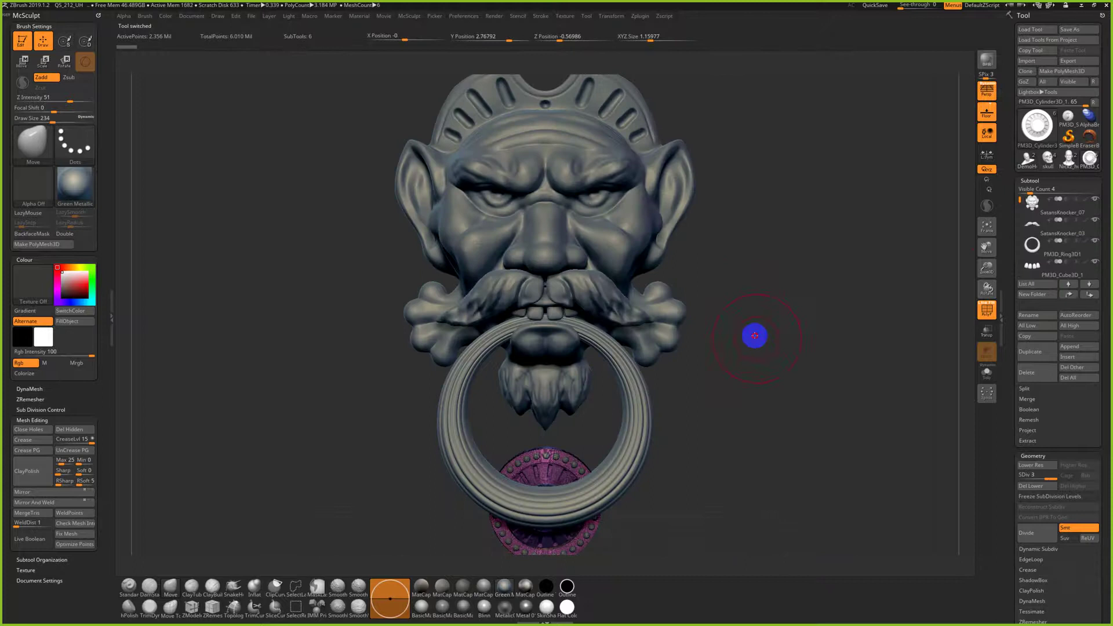
Switch to FastStone Image Viewer and look through the door knocker reference photos, leaving the viewer behind the sculpting window
key(alt+Tab)
key(alt+Tab)
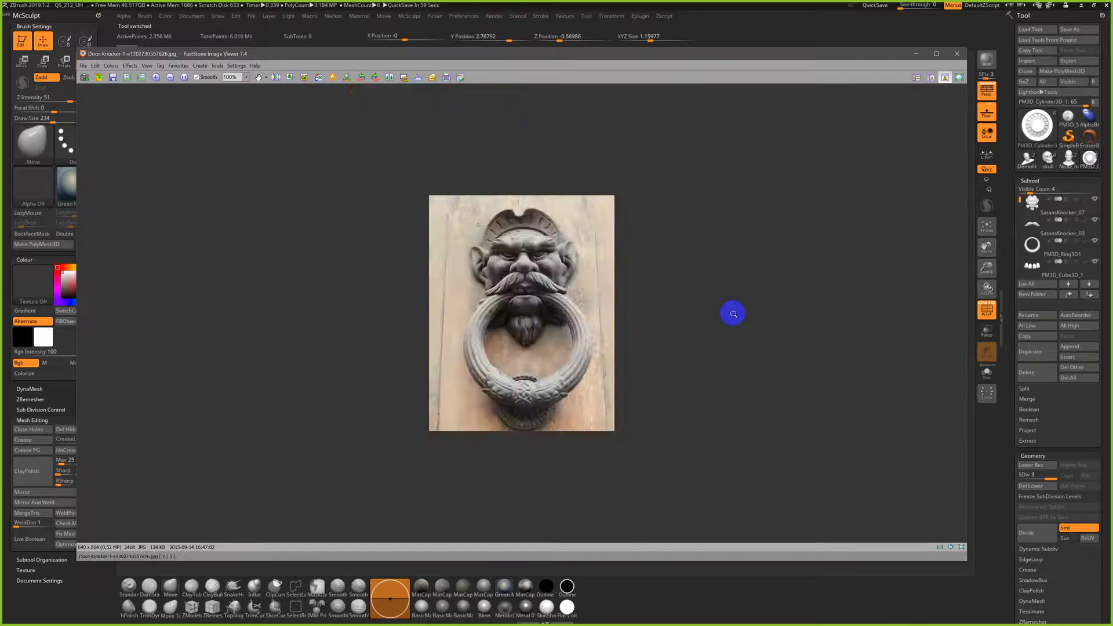
scroll(695, 286, up, 1)
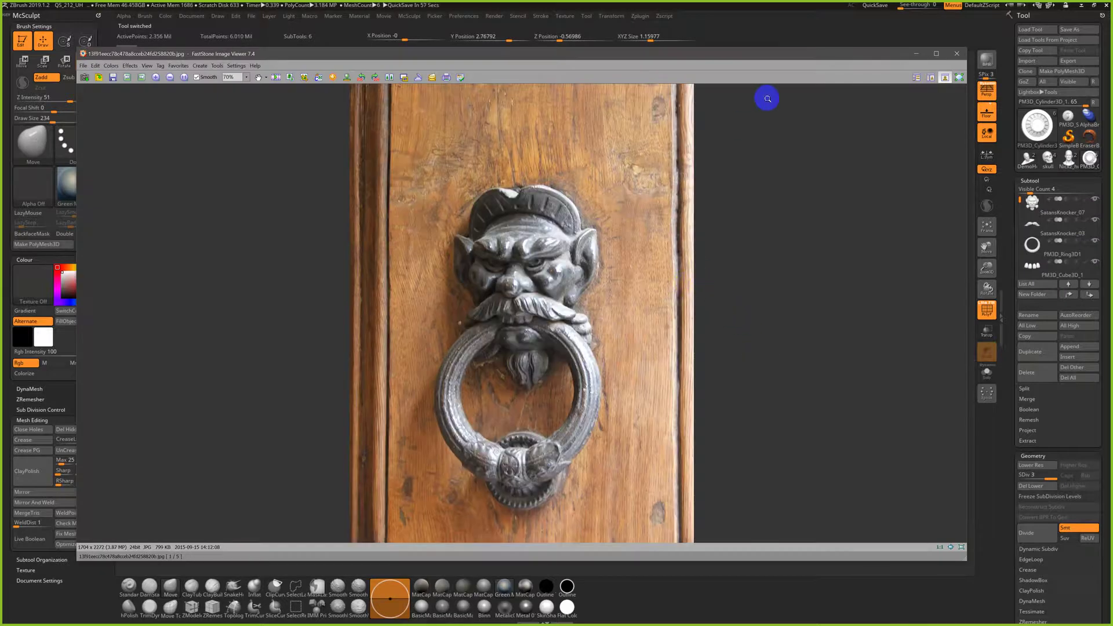
click(789, 27)
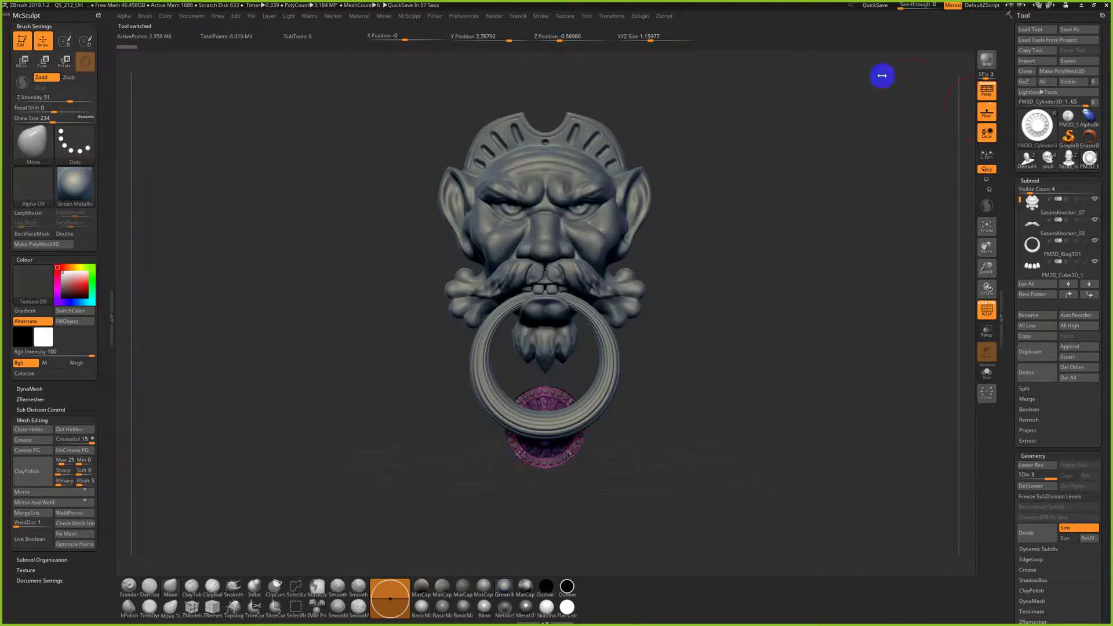
Create a Sphere3D converted to a PolyMesh3D, and raise the window's see-through amount to reveal the reference photo behind it
click(1038, 124)
click(570, 167)
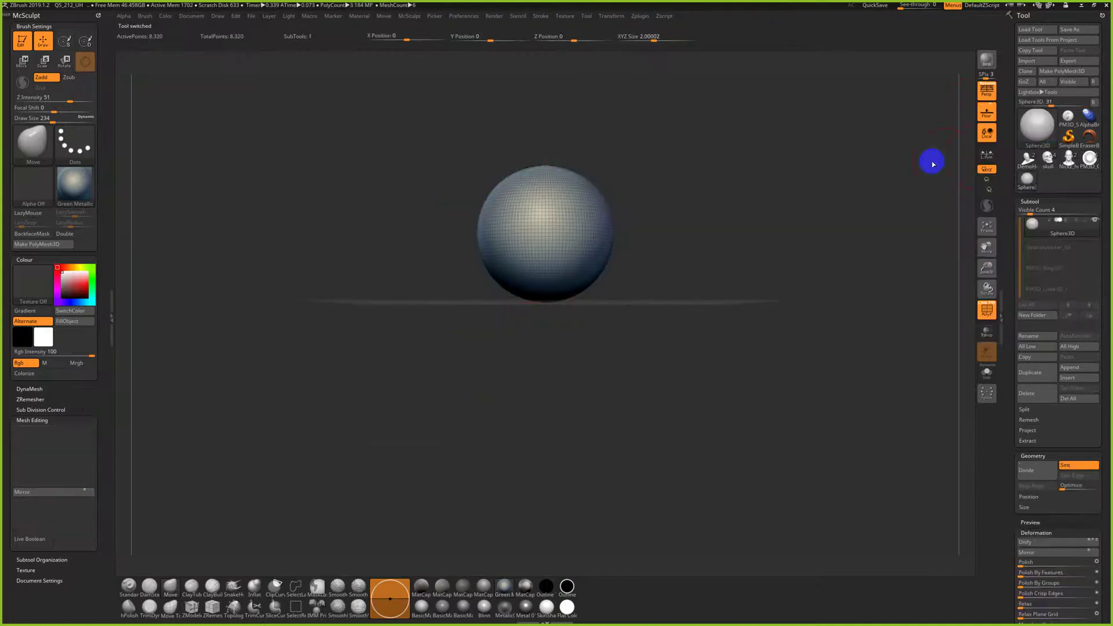
click(1068, 72)
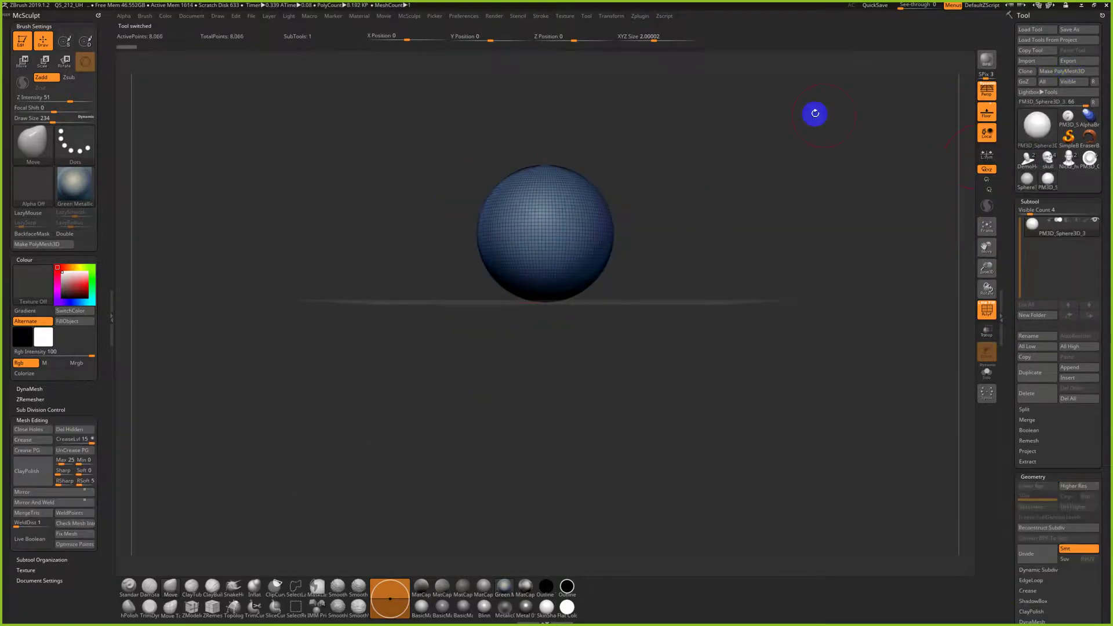
drag(903, 6, 922, 7)
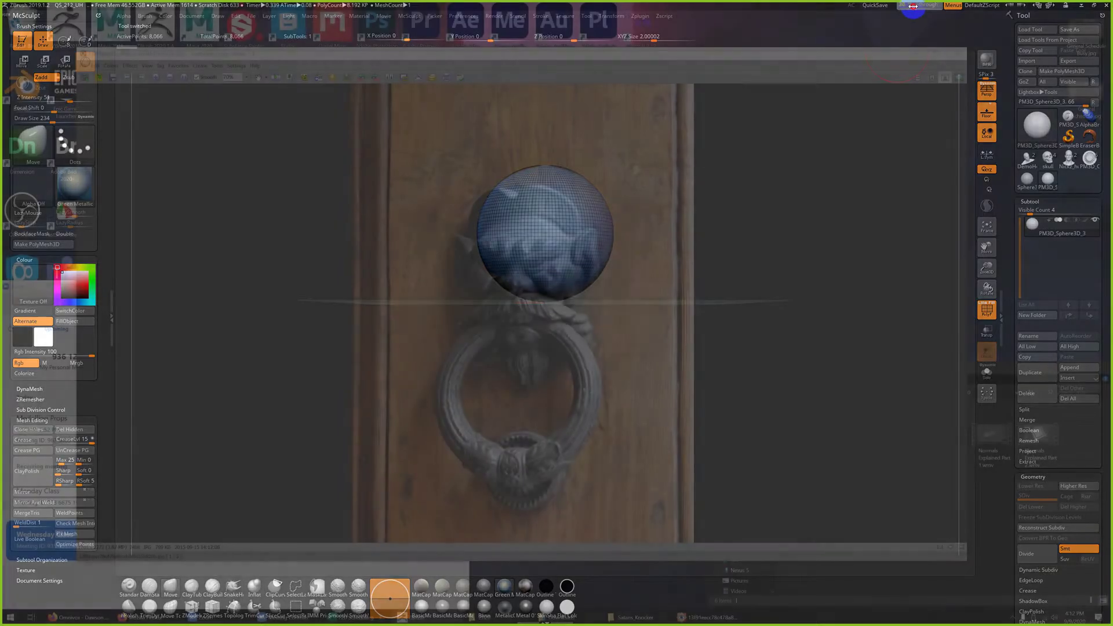
Reduce the window's see-through amount to 0 so the sphere shows against an opaque canvas
alt+drag(747, 251, 712, 296)
click(921, 4)
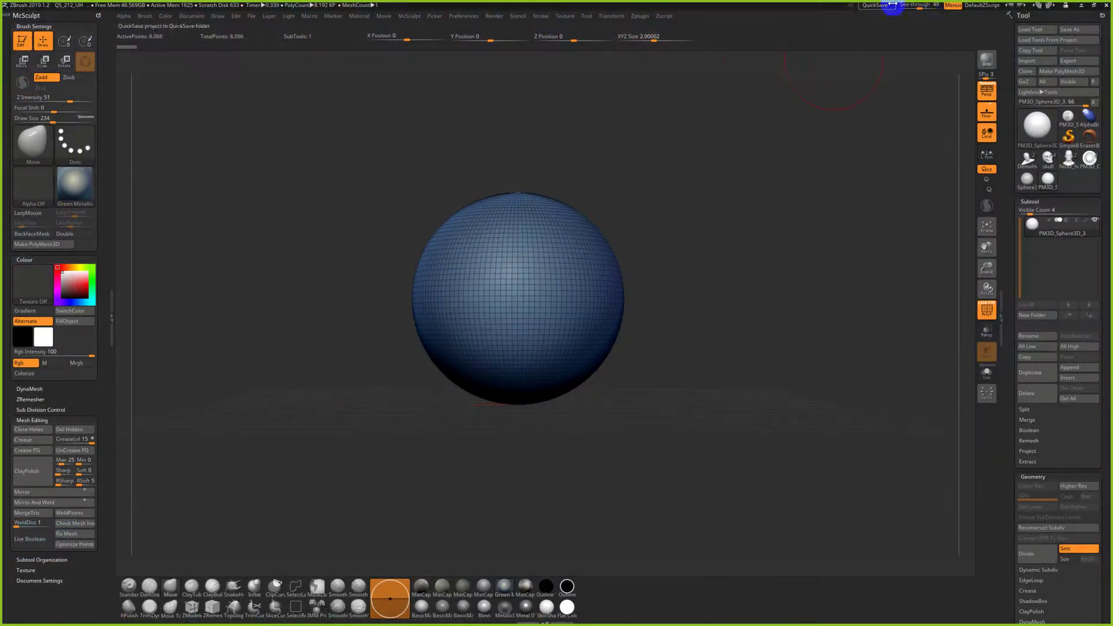
drag(920, 7, 891, 7)
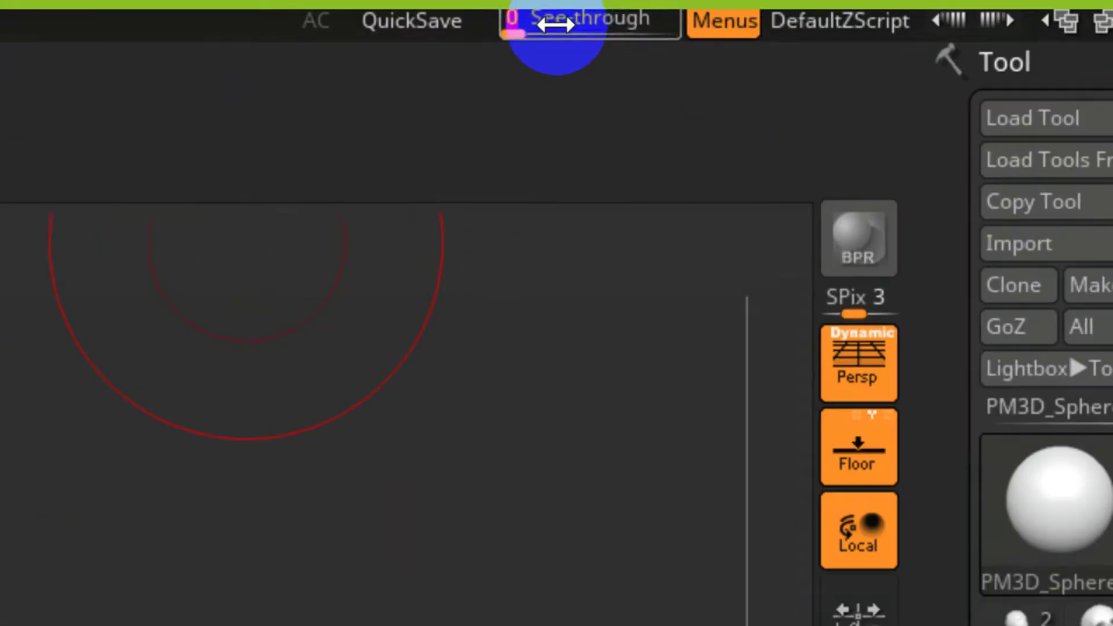
drag(555, 24, 388, 24)
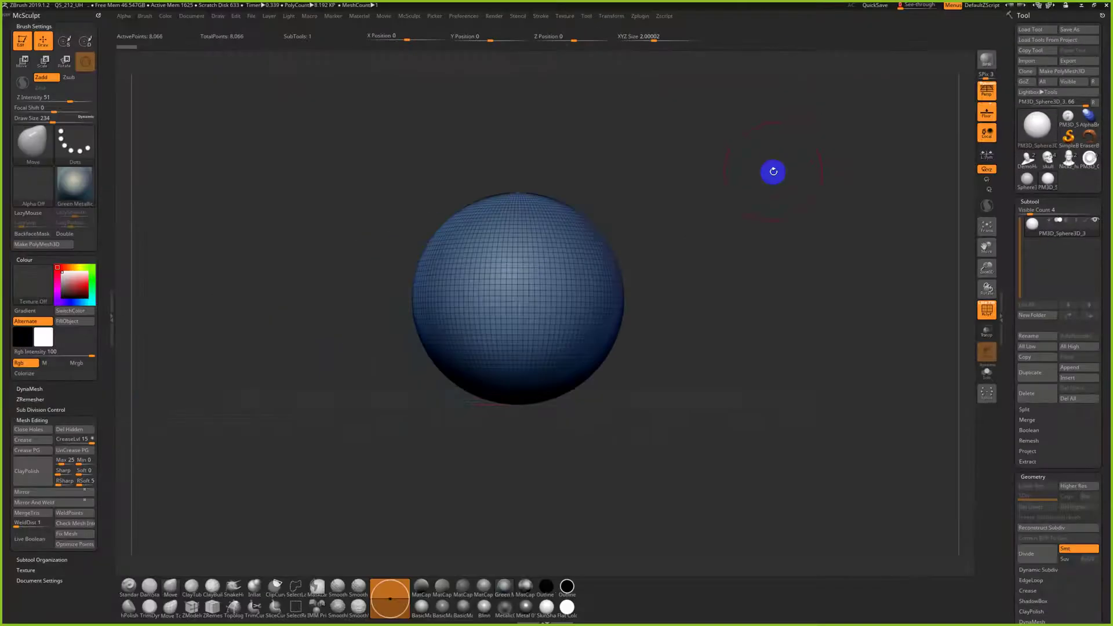
Switch to FastStone Image Viewer, maximize it, and bring up the straight-on door knocker photo enlarged in the window
key(alt+Tab)
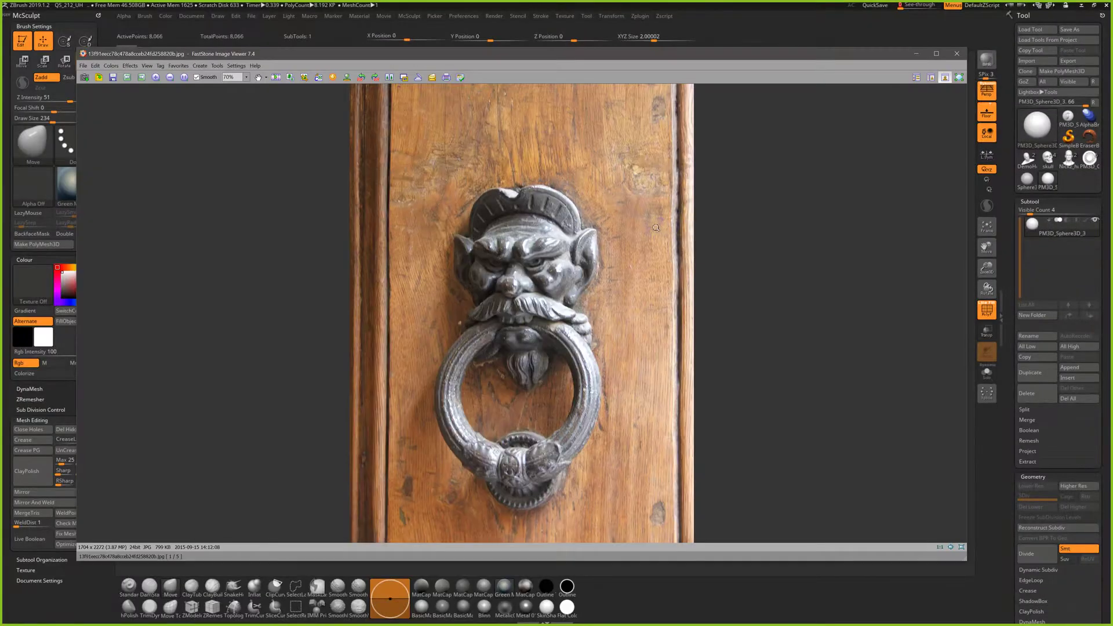
click(936, 53)
scroll(713, 182, down, 1)
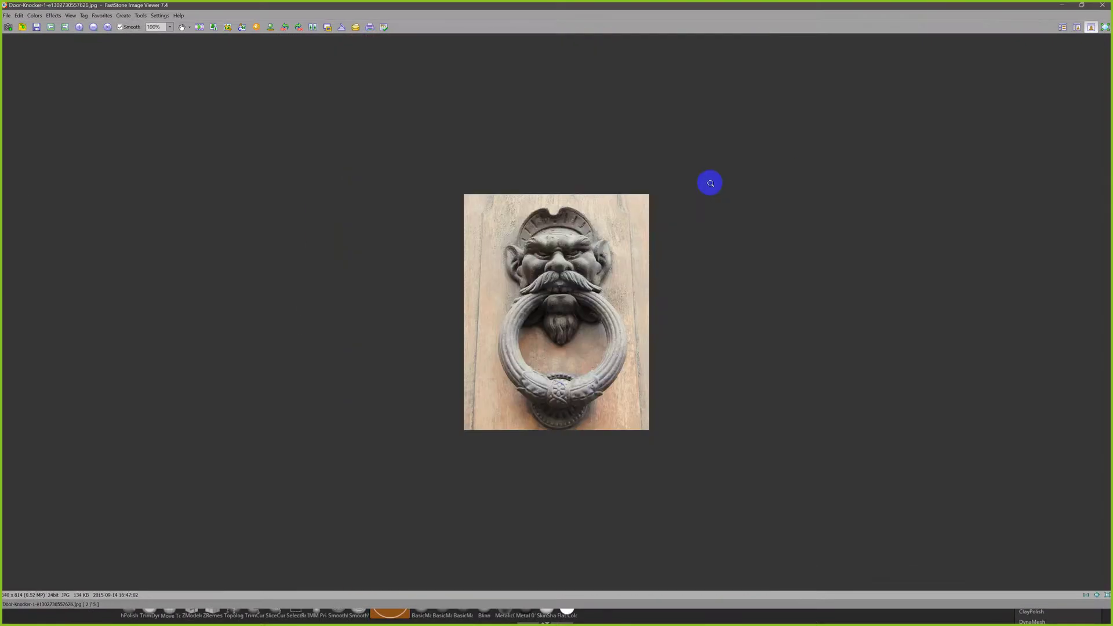
click(697, 195)
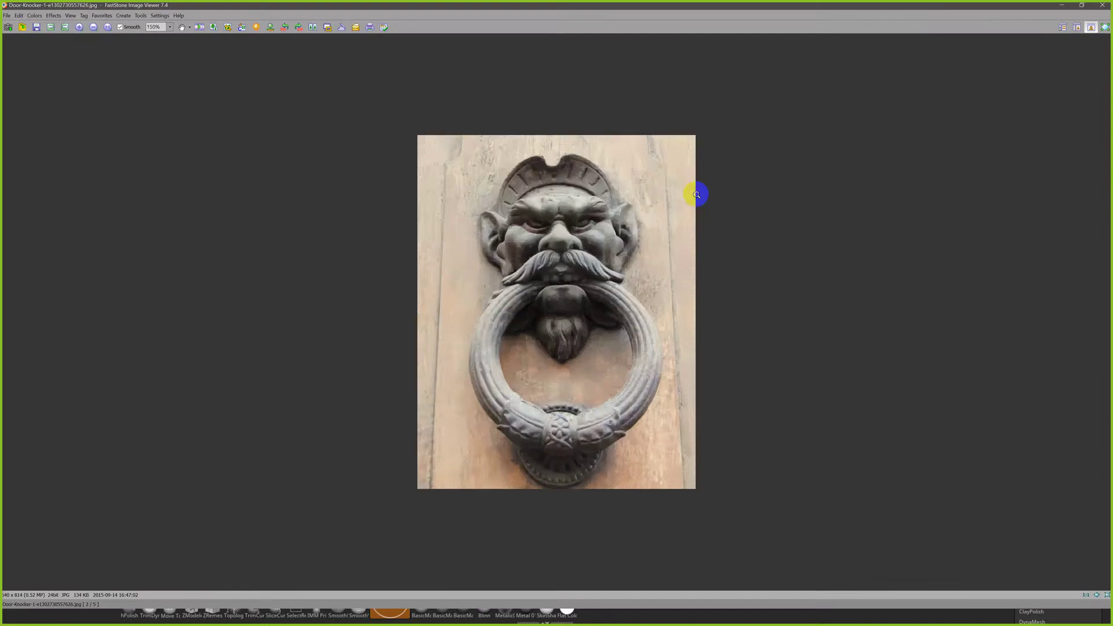
Return to ZBrush, set see-through to 38, and fit the sphere over the knocker's face in the photo
key(alt+Tab)
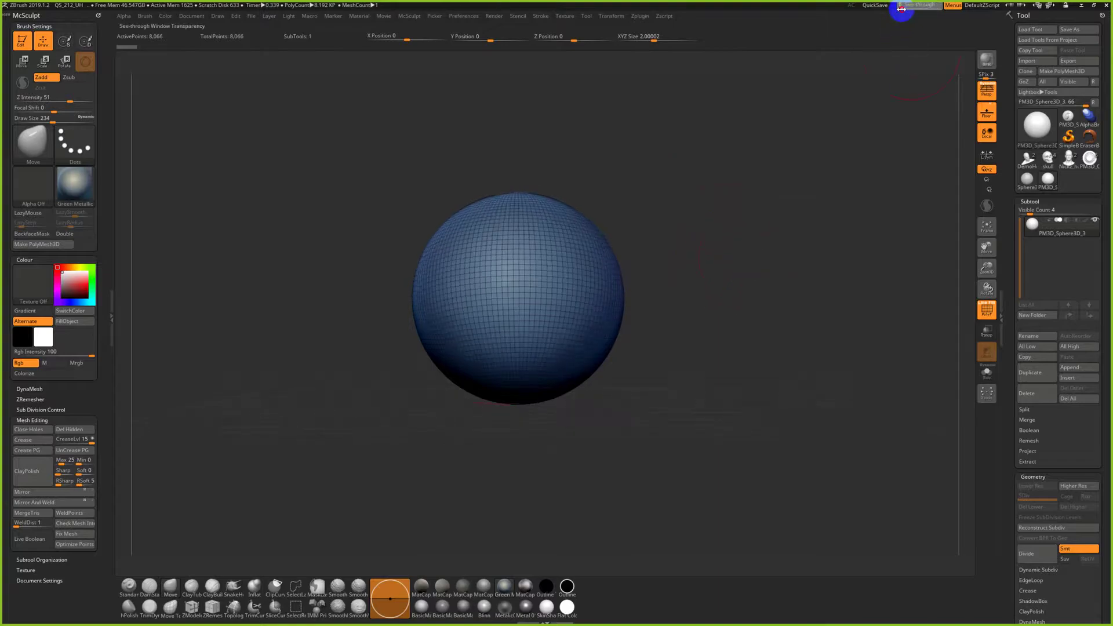
drag(906, 7, 915, 9)
alt+drag(819, 236, 792, 228)
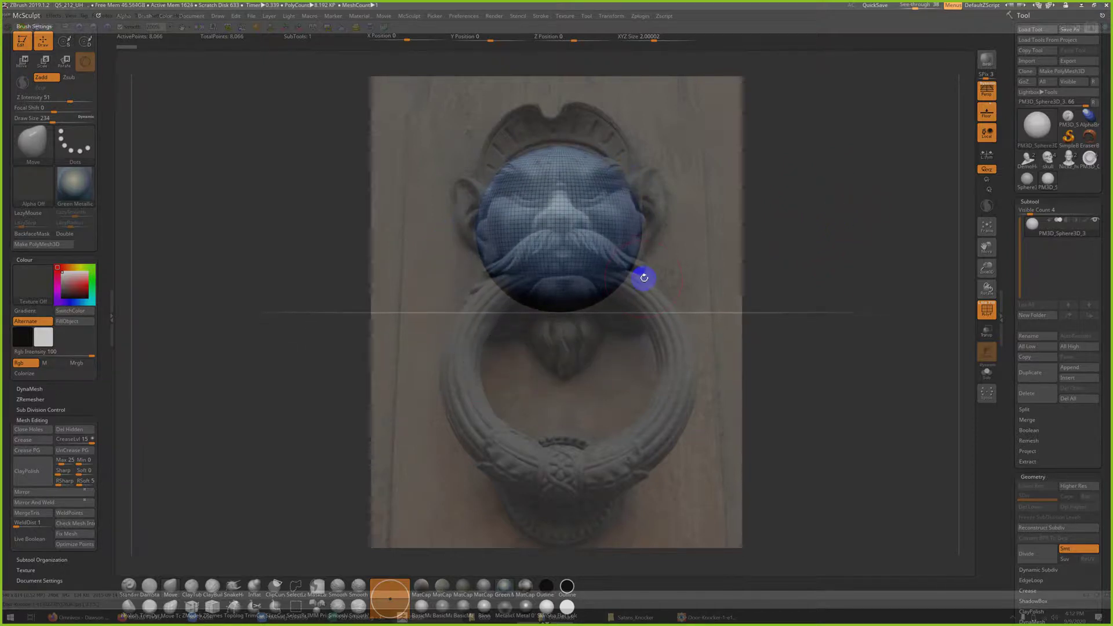
Pull the sphere's lower end down into a chin over the photo with the Move brush at draw size 422
click(176, 588)
key(s)
drag(613, 273, 624, 273)
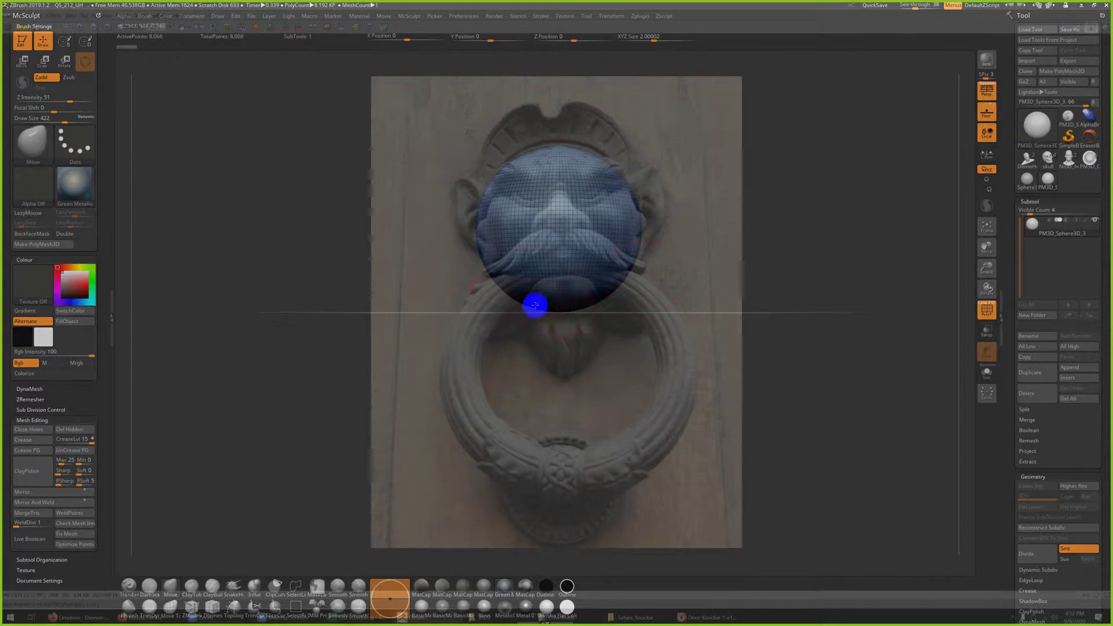
mouse_move(559, 308)
mouse_down()
mouse_move(562, 346)
mouse_move(586, 304)
mouse_up()
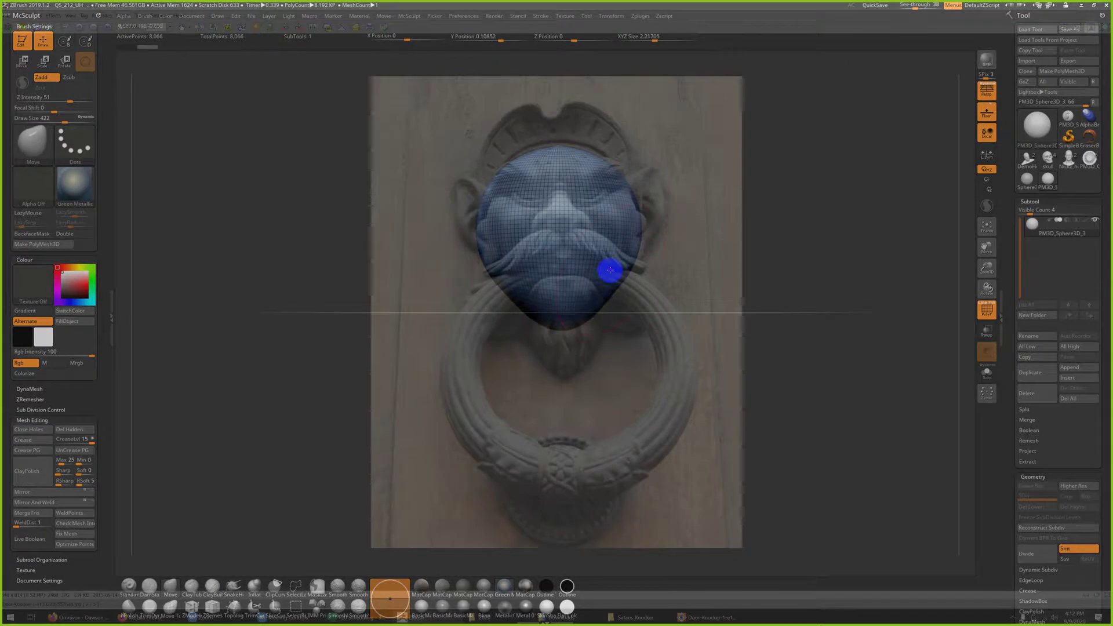
key(ctrl+z)
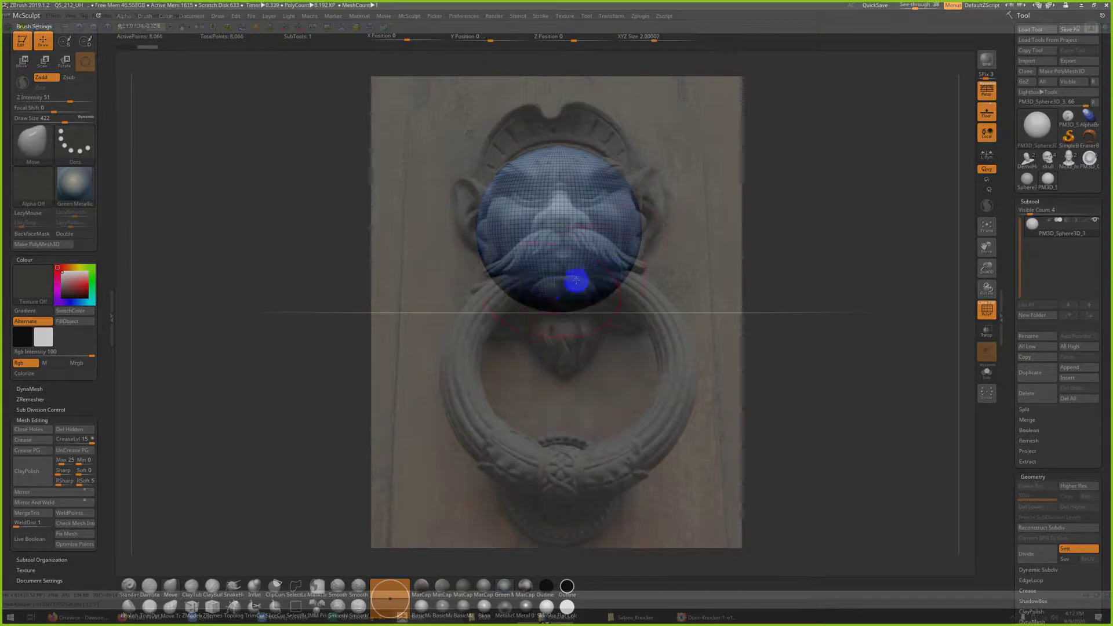
mouse_move(551, 292)
mouse_down()
mouse_move(564, 315)
mouse_move(580, 311)
mouse_up()
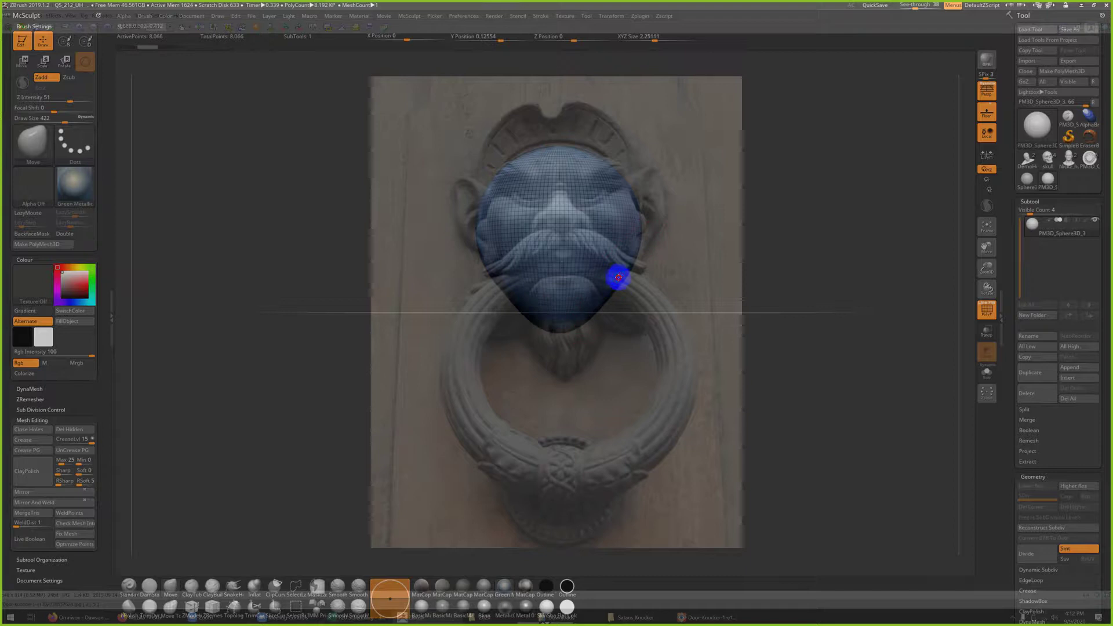
Push in the sides of the head and adjust the crown to follow the face outline in the photo
key(ctrl)
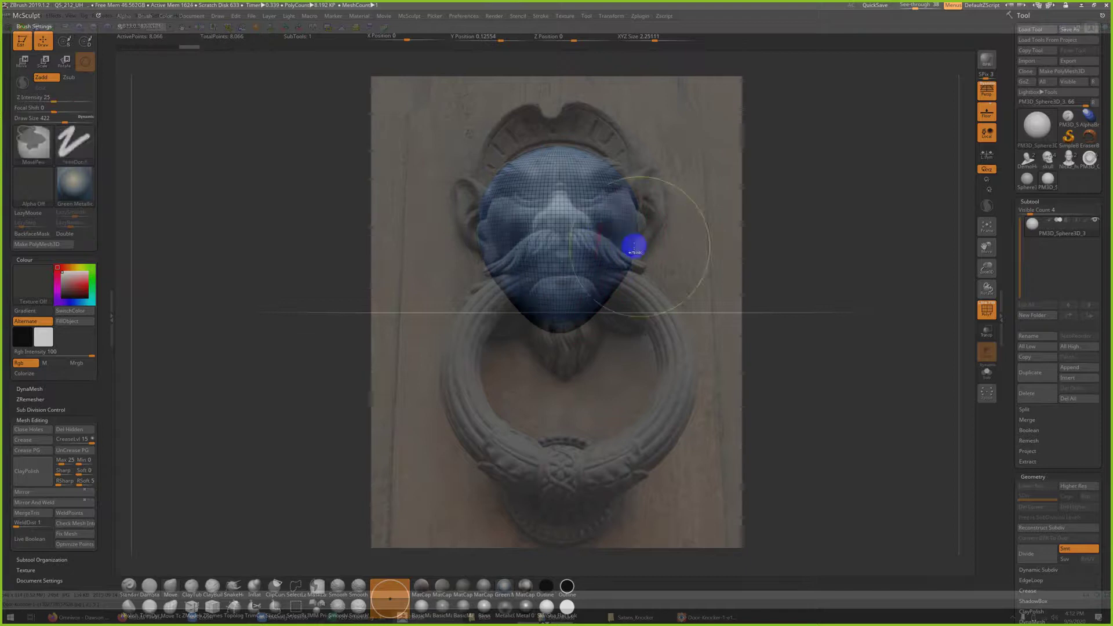
key(ctrl+z)
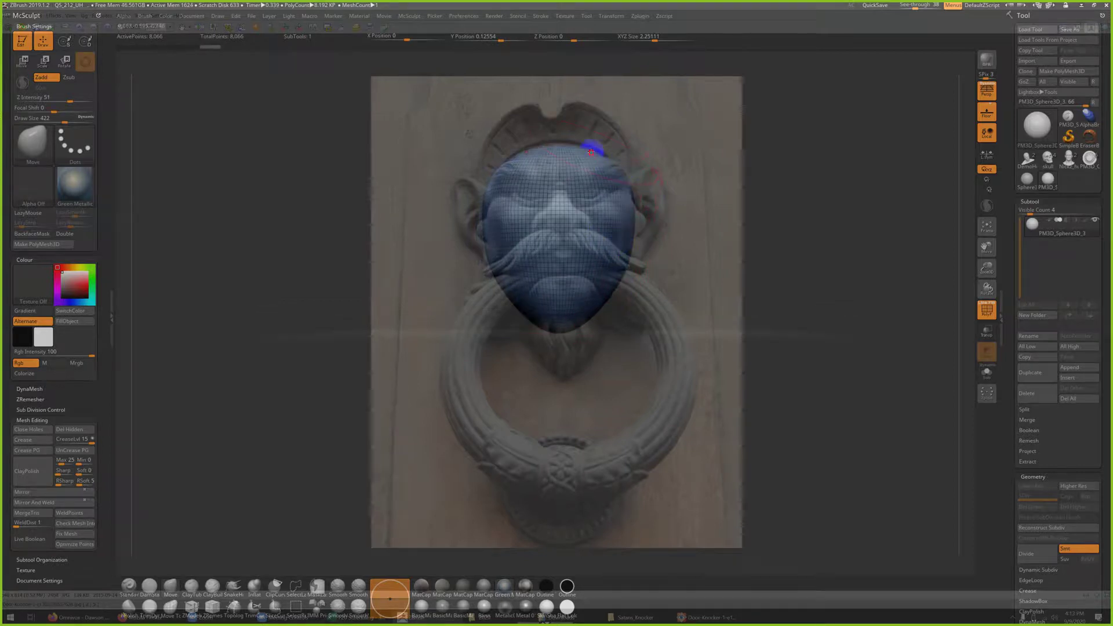
shift+drag(634, 265, 633, 262)
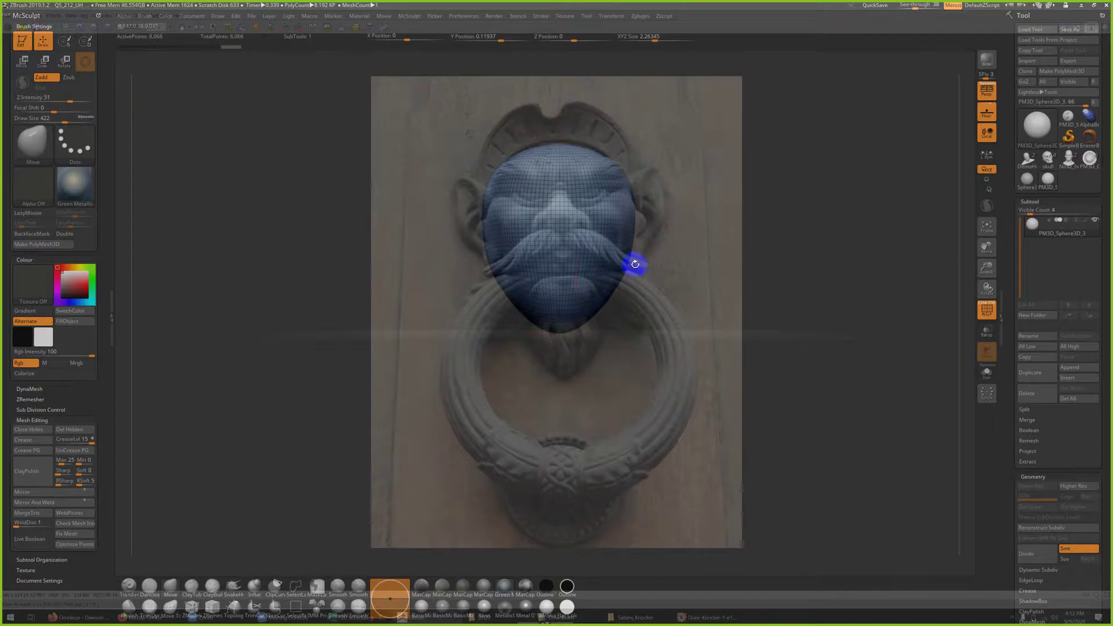
key(ctrl+z)
Pull a nose out of the front of the face with the Move brush, and set see-through to 0
key(bracketleft)
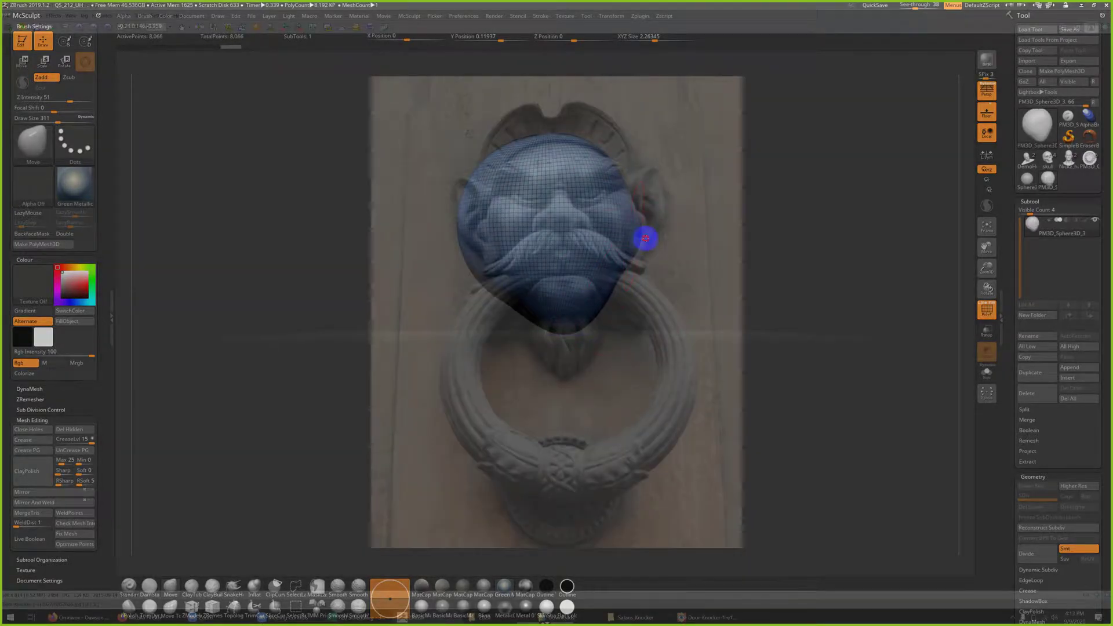
drag(646, 242, 619, 182)
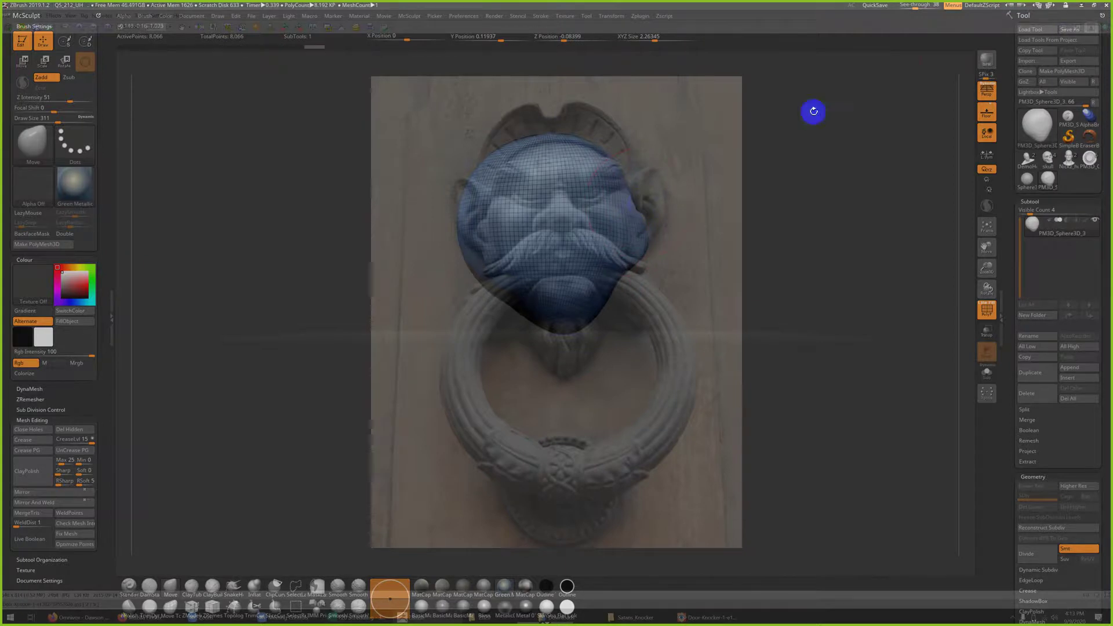
drag(914, 6, 892, 7)
Push in the eye area and shape the mouth and chin profile with the Move brush at draw size 223
key(s)
mouse_move(641, 199)
mouse_down()
mouse_move(631, 198)
mouse_move(655, 197)
mouse_up()
key(s)
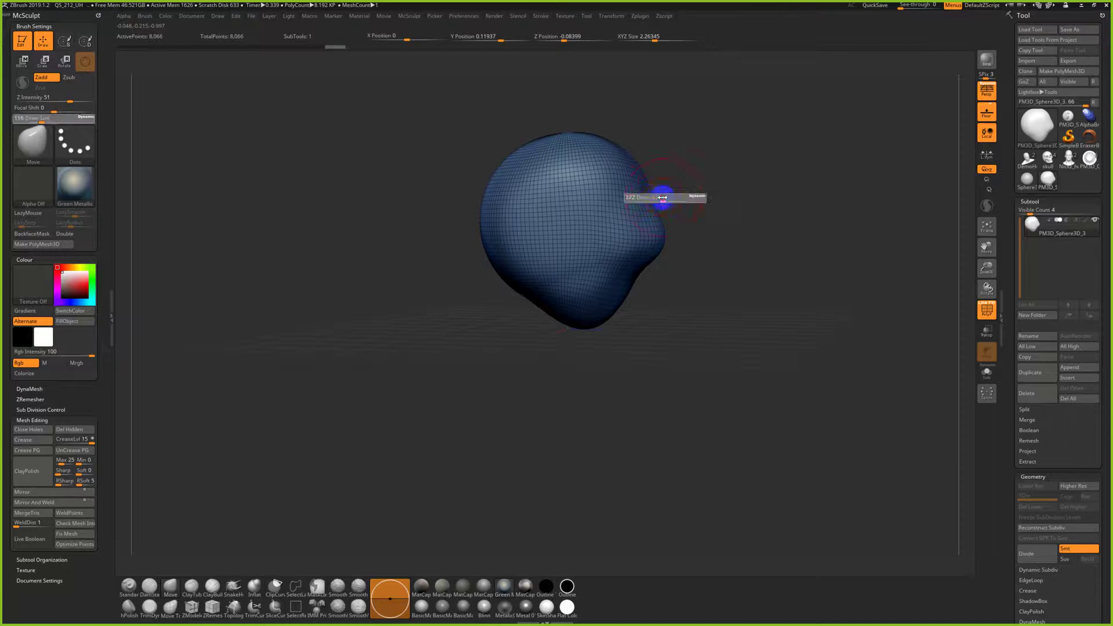
key(shift)
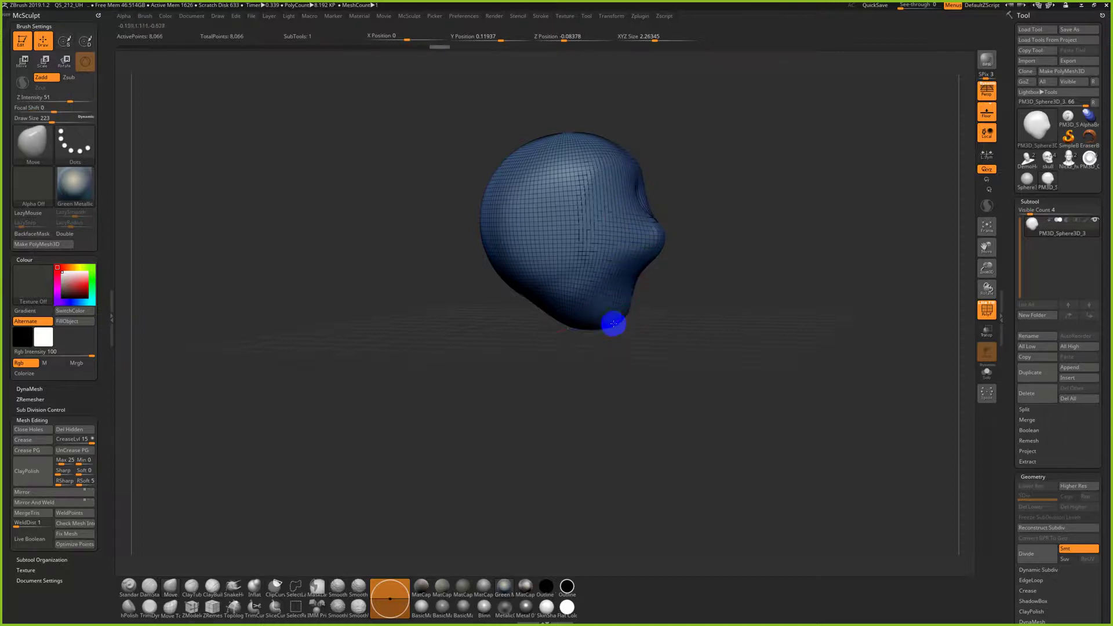
mouse_move(607, 327)
right_down()
mouse_move(626, 331)
mouse_move(640, 299)
right_up()
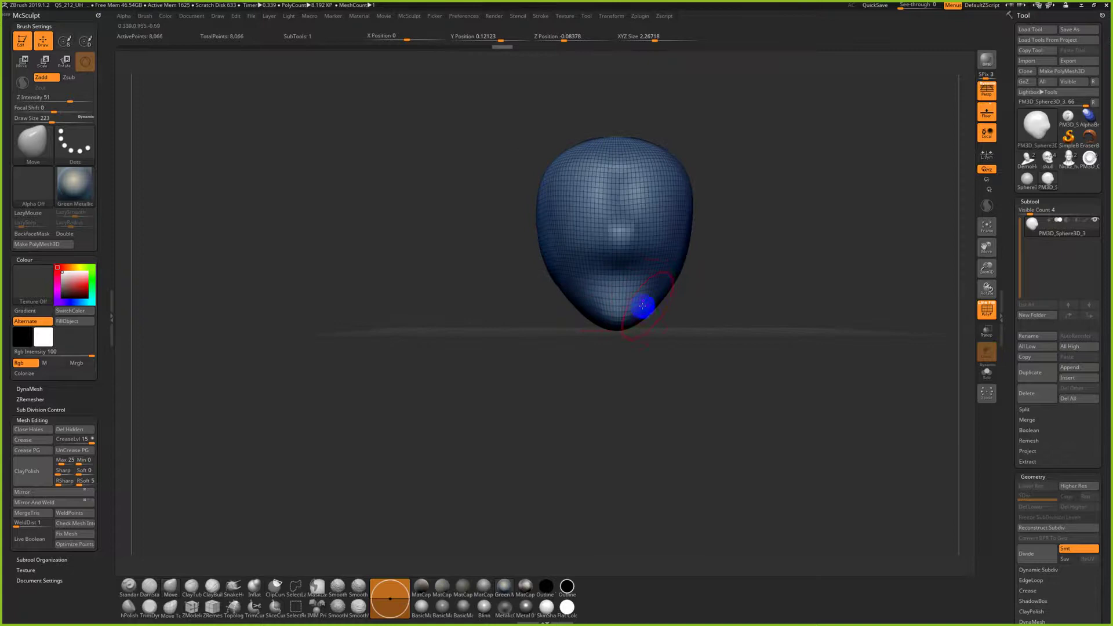
mouse_move(669, 248)
right_down()
mouse_move(728, 286)
mouse_move(703, 380)
mouse_move(715, 414)
mouse_move(776, 381)
mouse_move(738, 398)
right_up()
Inspect the head without its wireframe, compare it with the door knocker photo, and display the wireframe again
key(shift+f)
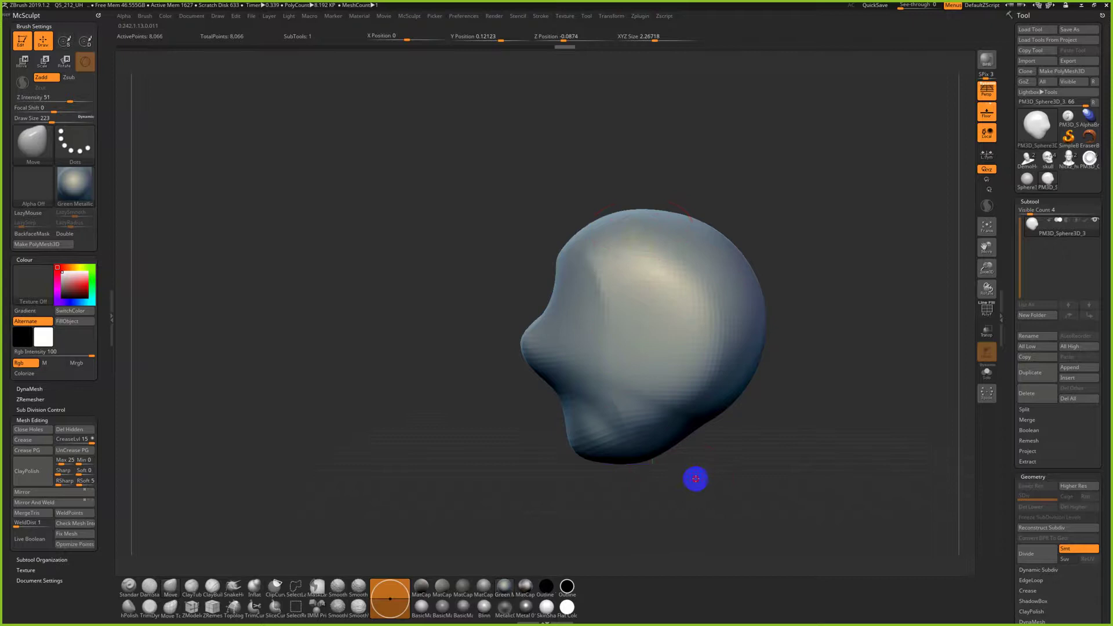
right_drag(696, 479, 690, 467)
right_drag(618, 228, 618, 228)
key(alt+Tab)
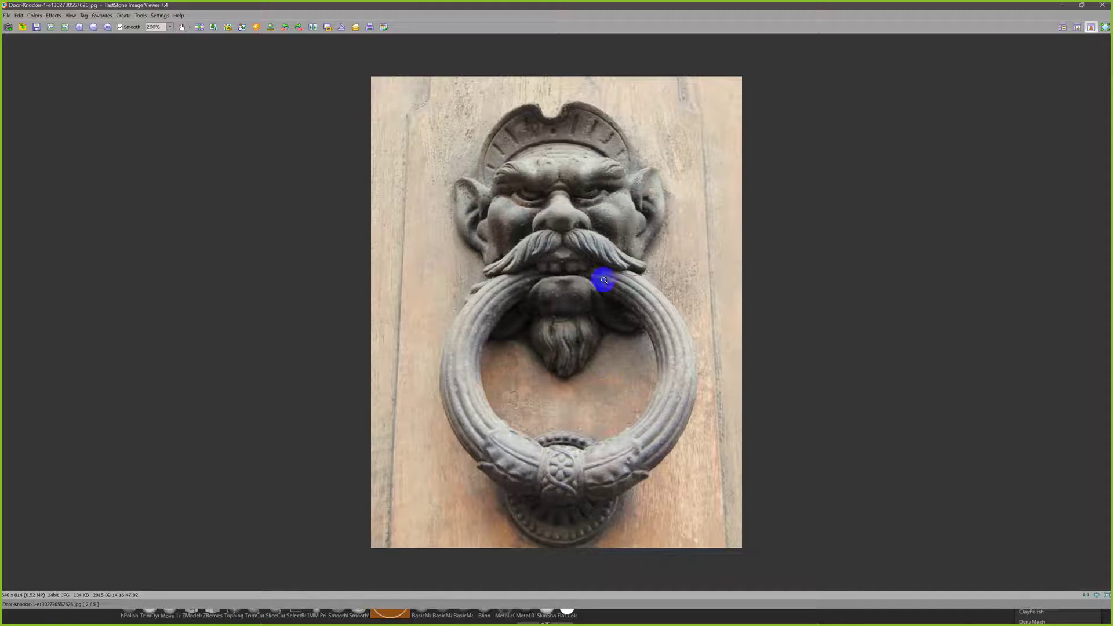
key(alt+Tab)
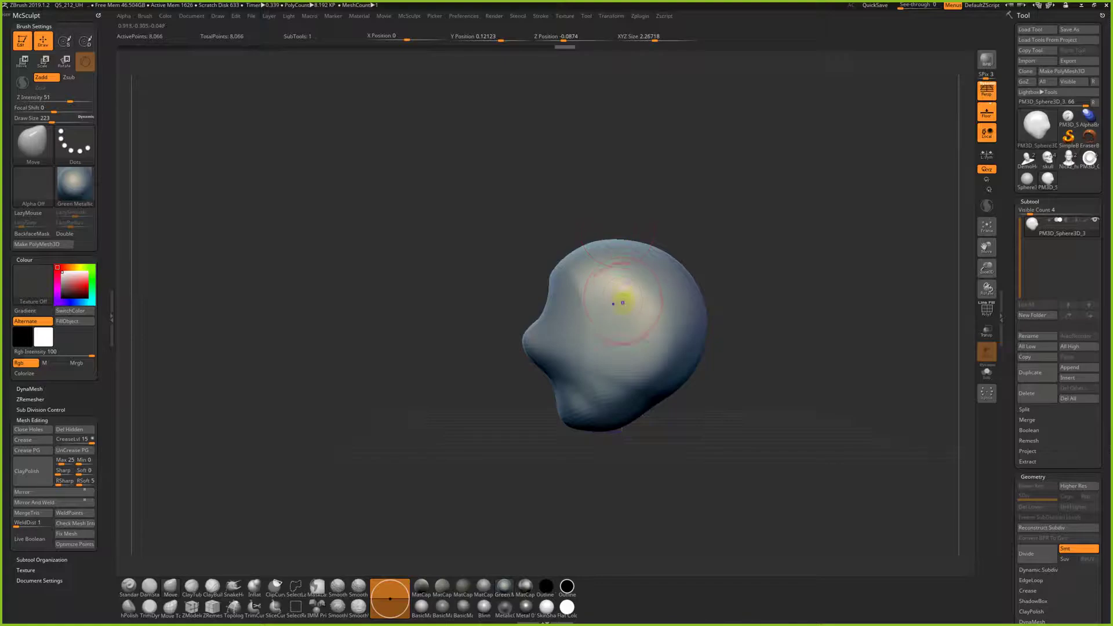
drag(679, 371, 730, 370)
key(shift+f)
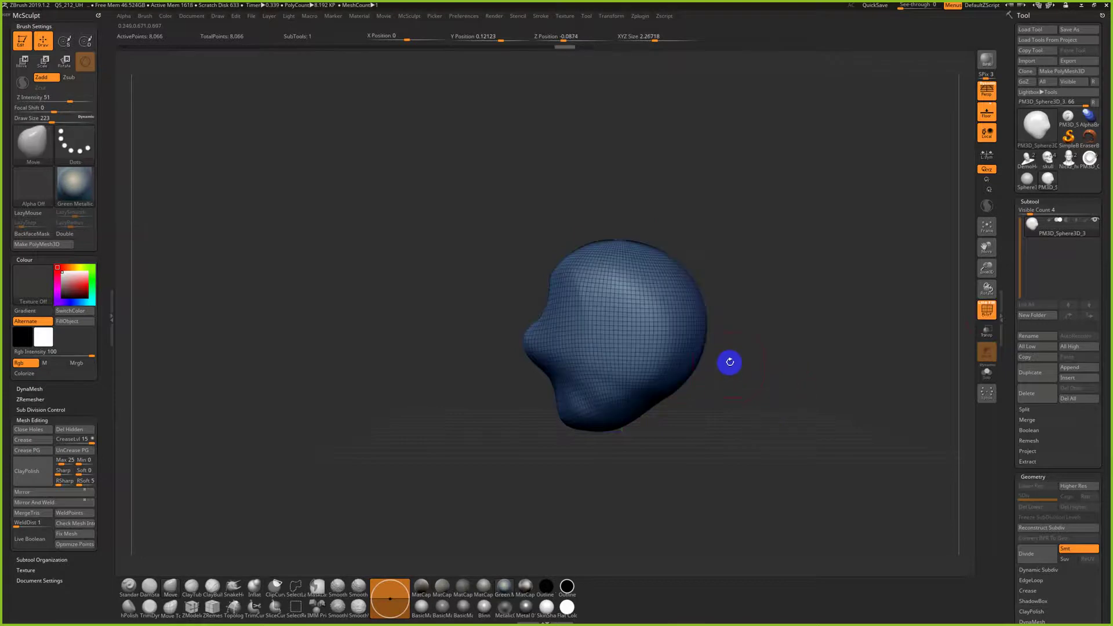
Convert the head to a DynaMesh at resolution 128
click(1035, 201)
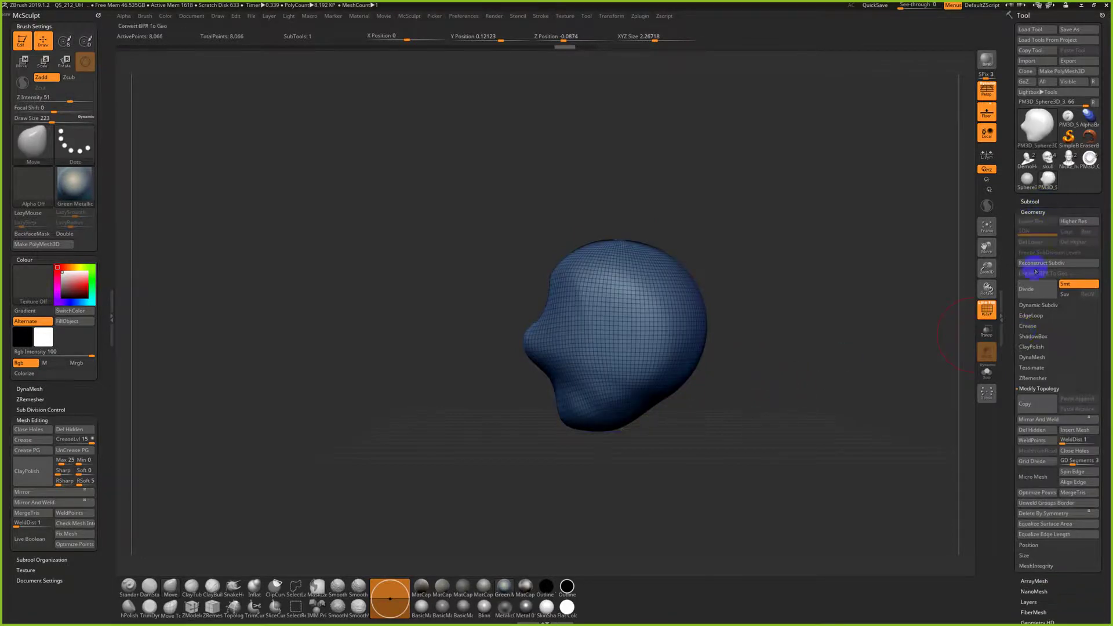
click(1031, 347)
click(1030, 358)
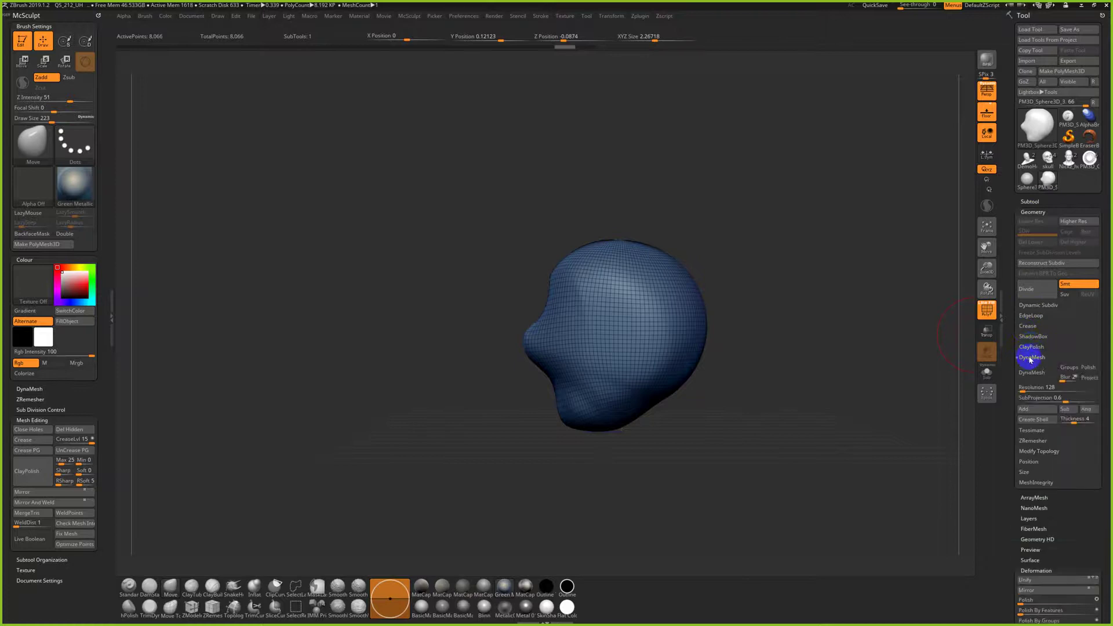
click(30, 420)
click(30, 388)
click(42, 408)
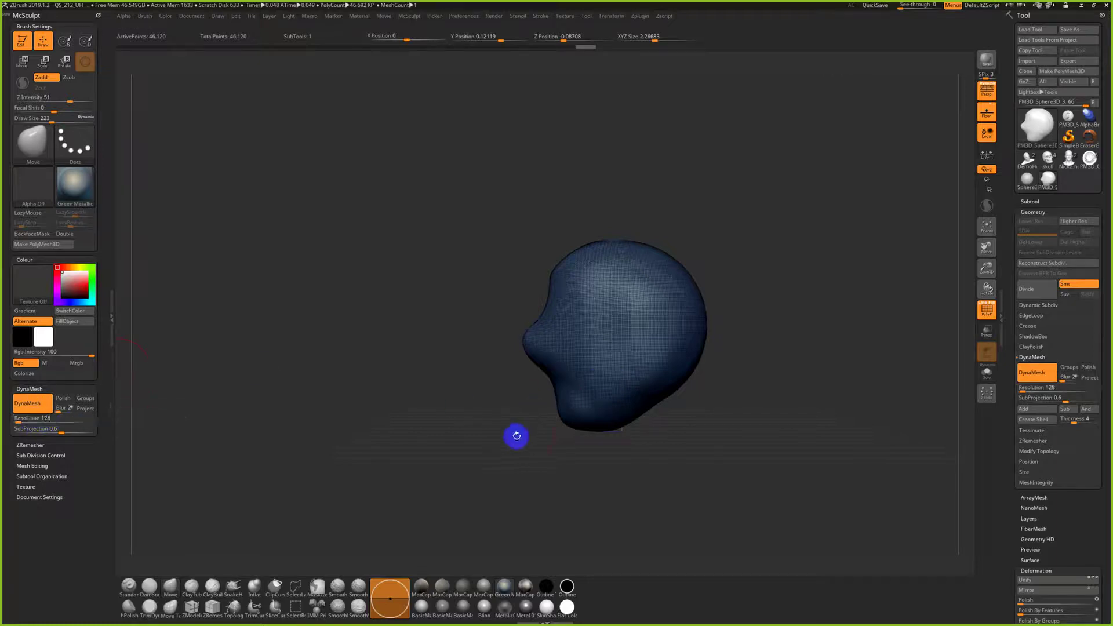
Hide the wireframe, smooth the head's surface, and refine the face profile with the Move brush, reducing its draw size to 172
key(shift+f)
mouse_move(670, 422)
mouse_down()
mouse_move(651, 293)
mouse_move(728, 296)
mouse_up()
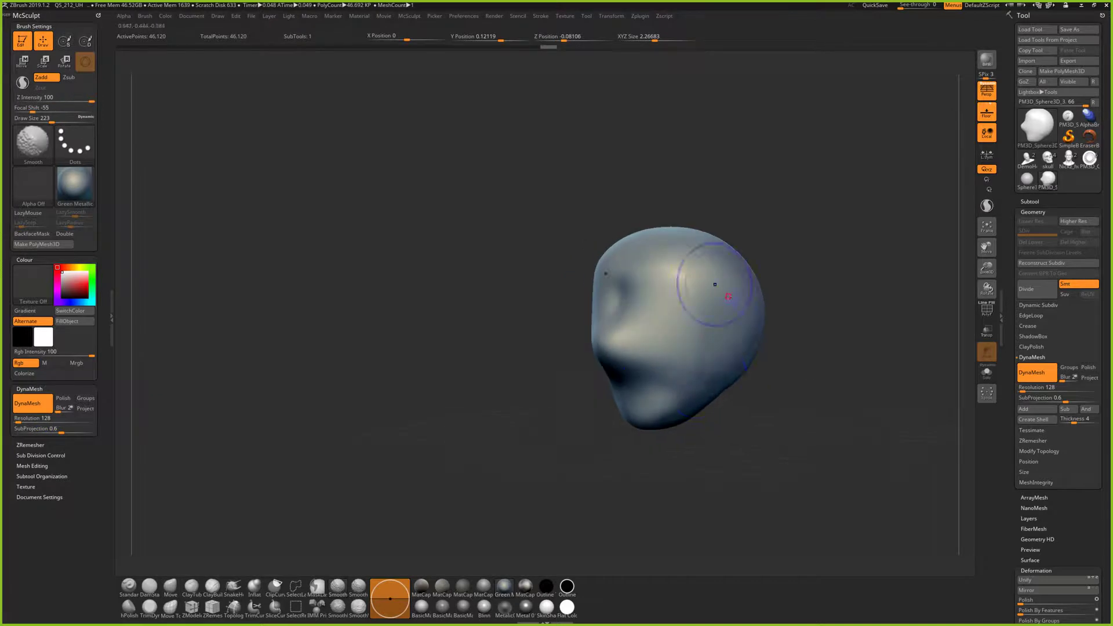
drag(785, 452, 784, 310)
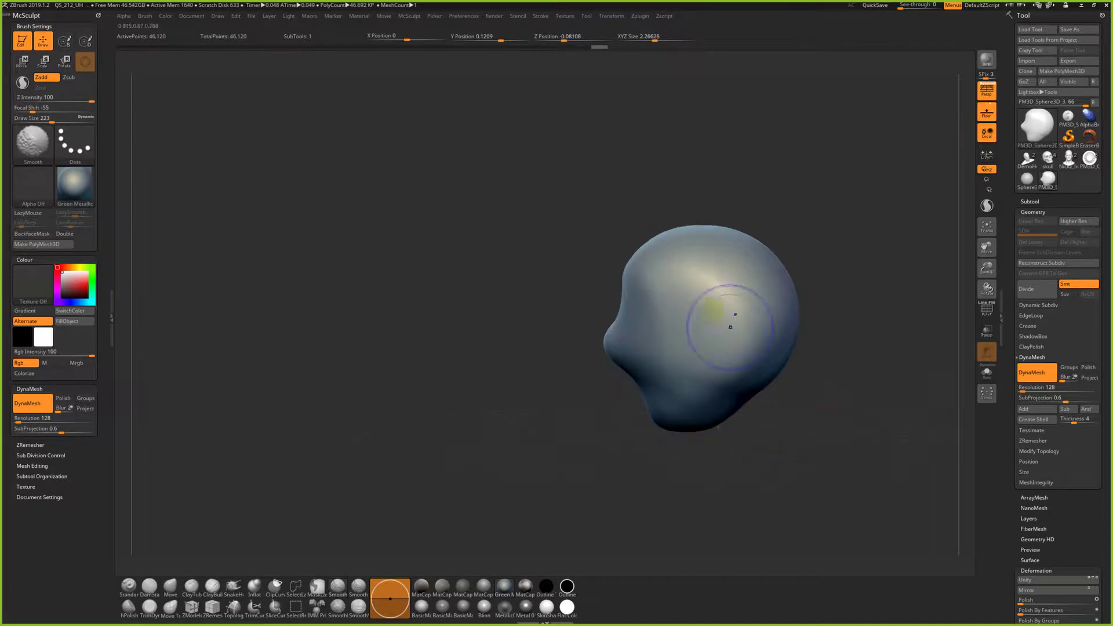
drag(823, 447, 845, 434)
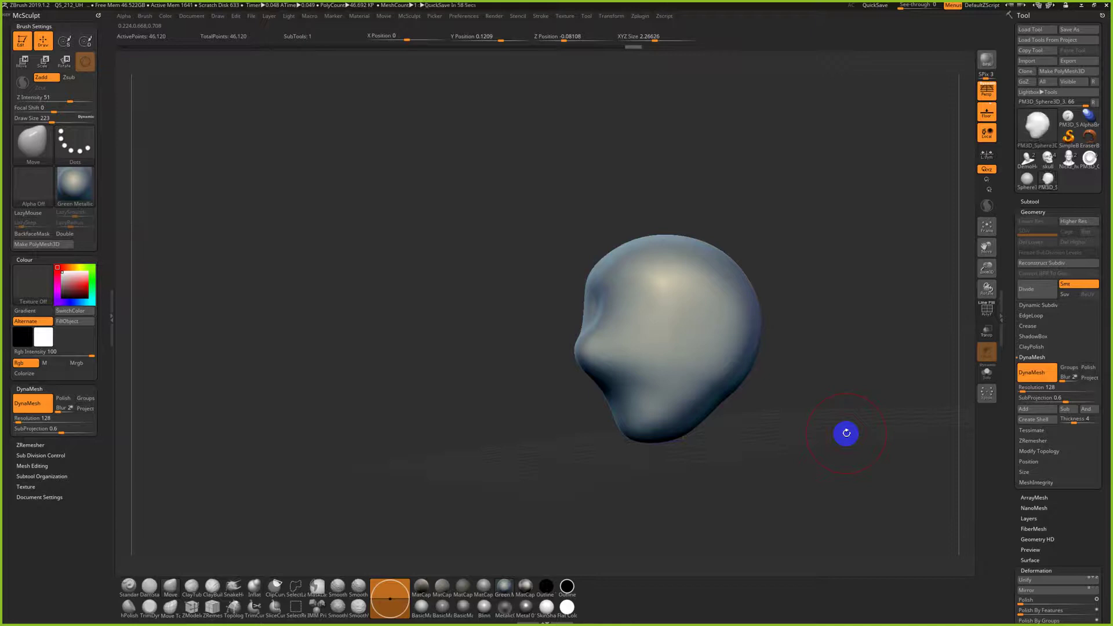
mouse_move(820, 425)
shift+mouse_down()
mouse_move(712, 403)
mouse_move(723, 432)
shift+mouse_up()
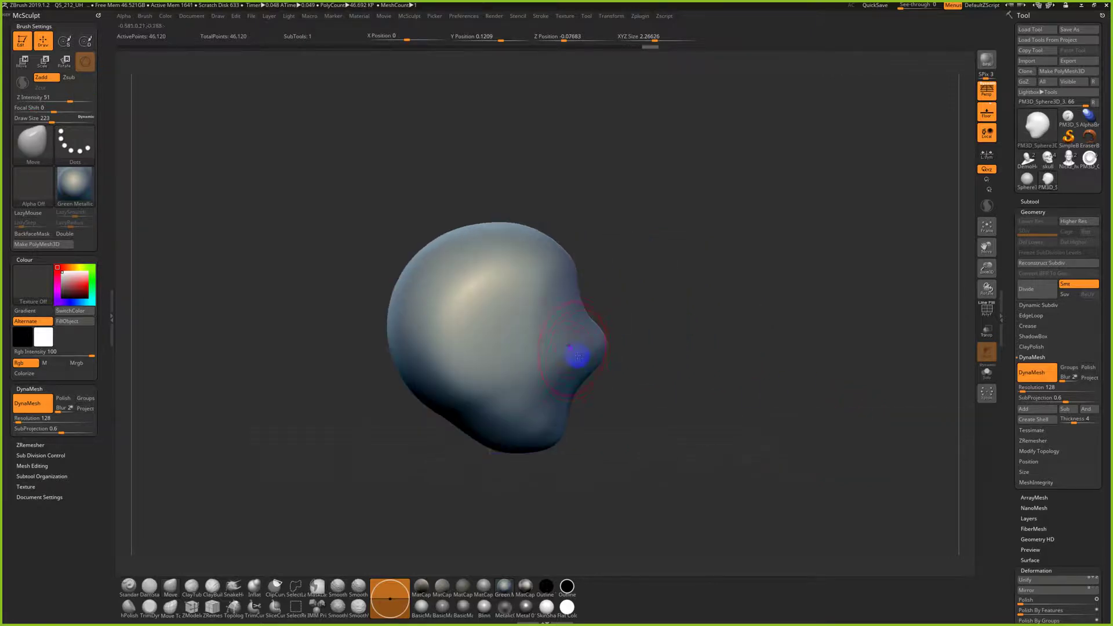
key(s)
drag(567, 346, 572, 347)
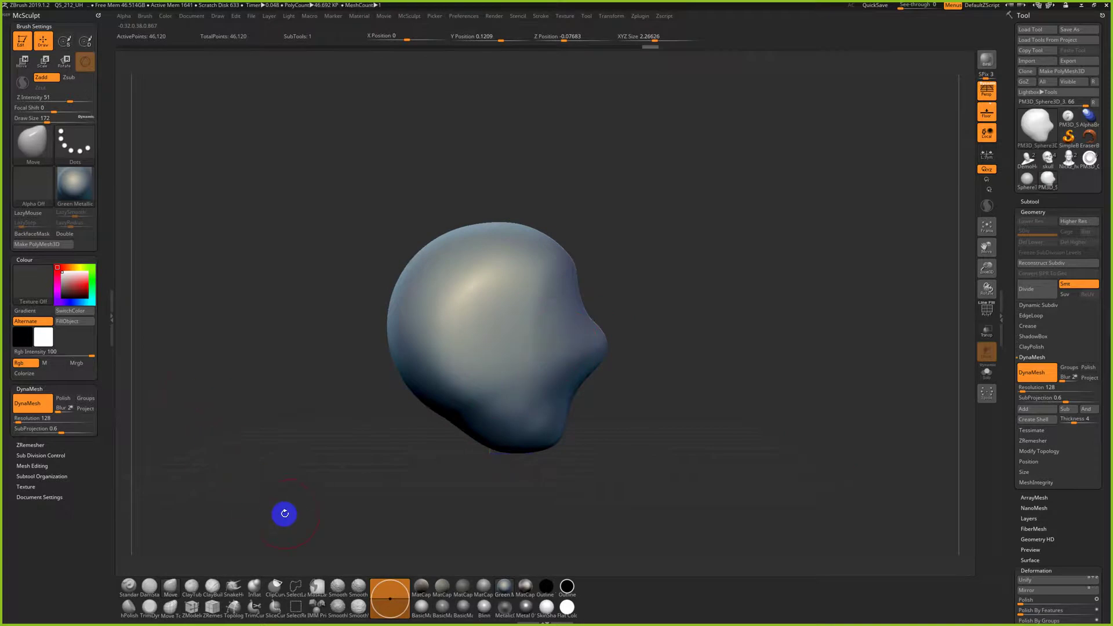
Hide the front half of the head with a rectangular selection, then restore the whole mesh's visibility
key(ctrl+shift)
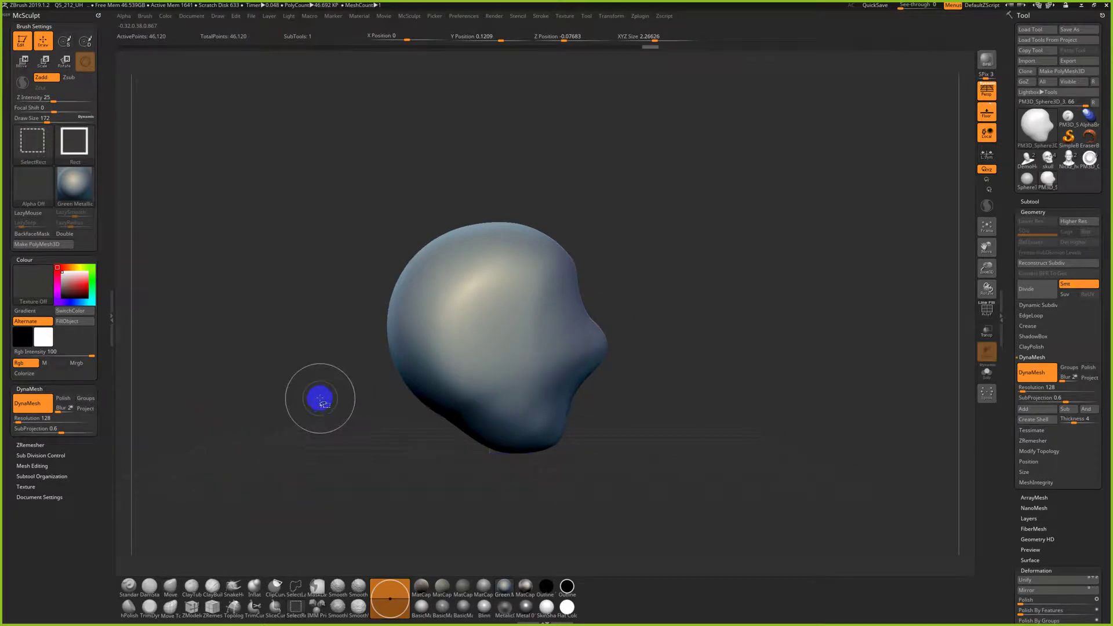
ctrl+shift+drag(353, 164, 492, 493)
ctrl+shift+click(500, 488)
mouse_move(636, 201)
ctrl+alt+shift+mouse_down()
mouse_move(616, 406)
mouse_move(553, 483)
mouse_move(519, 499)
ctrl+alt+shift+mouse_up()
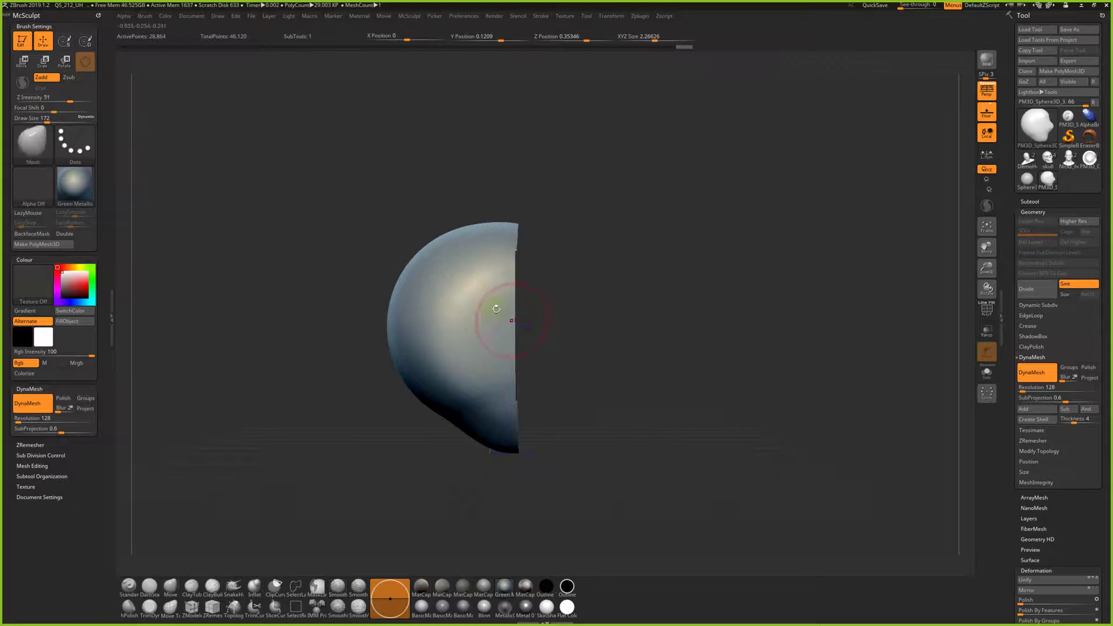
ctrl+shift+click(492, 310)
ctrl+shift+click(556, 314)
ctrl+shift+click(472, 290)
ctrl+shift+click(711, 309)
key(shift+f)
key(shift+f)
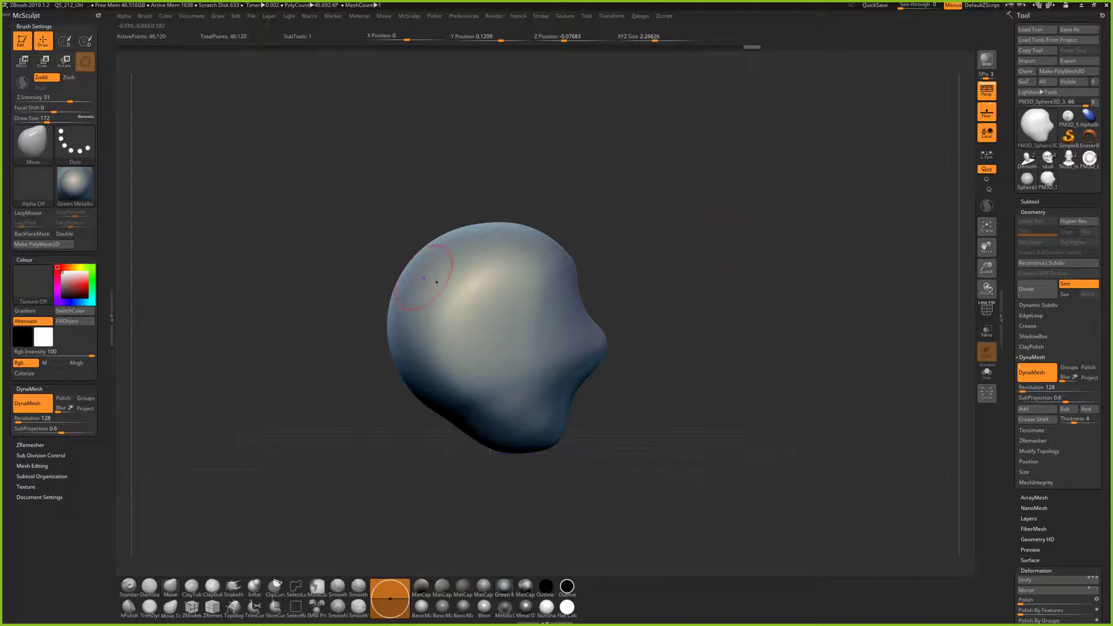
Turn off perspective, isolate a rectangular patch at the lower back of the head in side view, and restore the full mesh
click(988, 93)
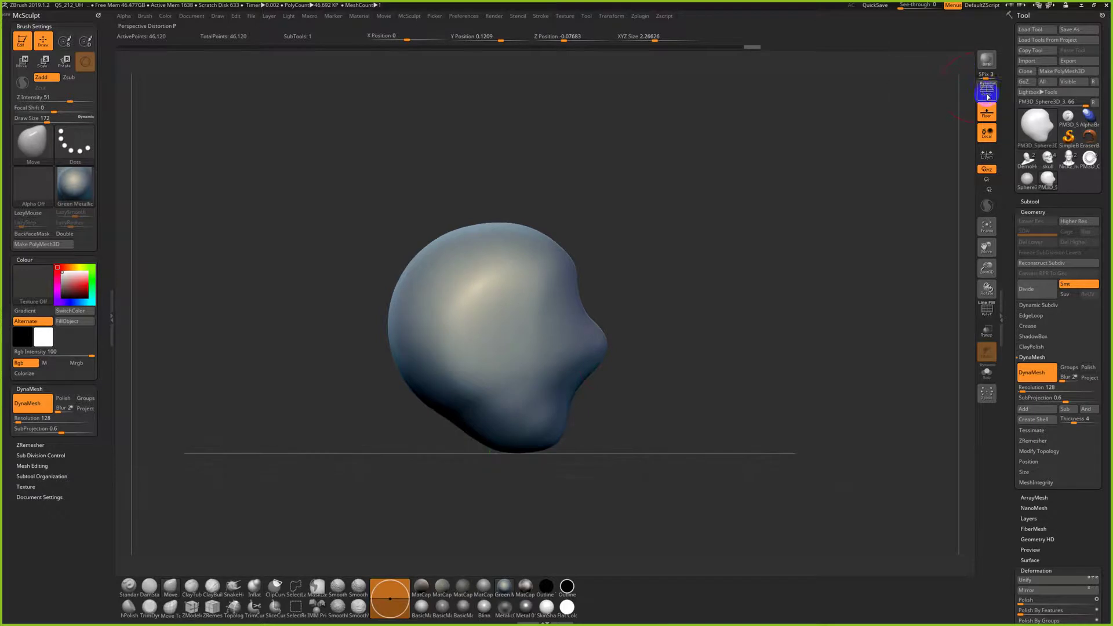
click(260, 606)
key(ctrl)
mouse_move(374, 300)
shift+mouse_down()
mouse_move(363, 294)
mouse_move(585, 320)
shift+mouse_up()
ctrl+shift+drag(335, 286, 527, 429)
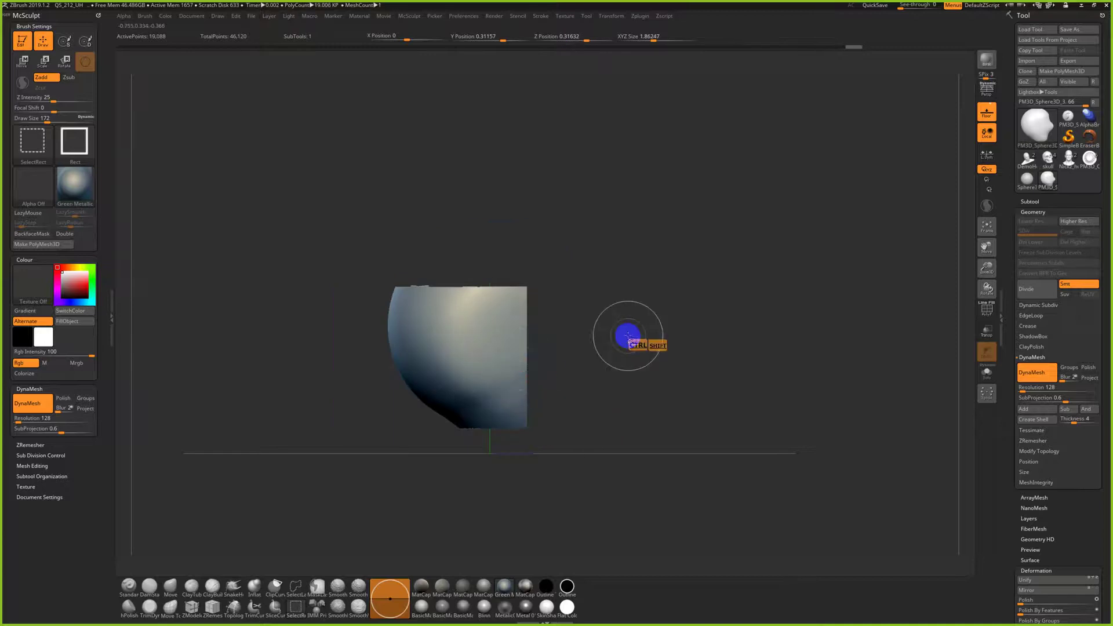
ctrl+shift+click(670, 338)
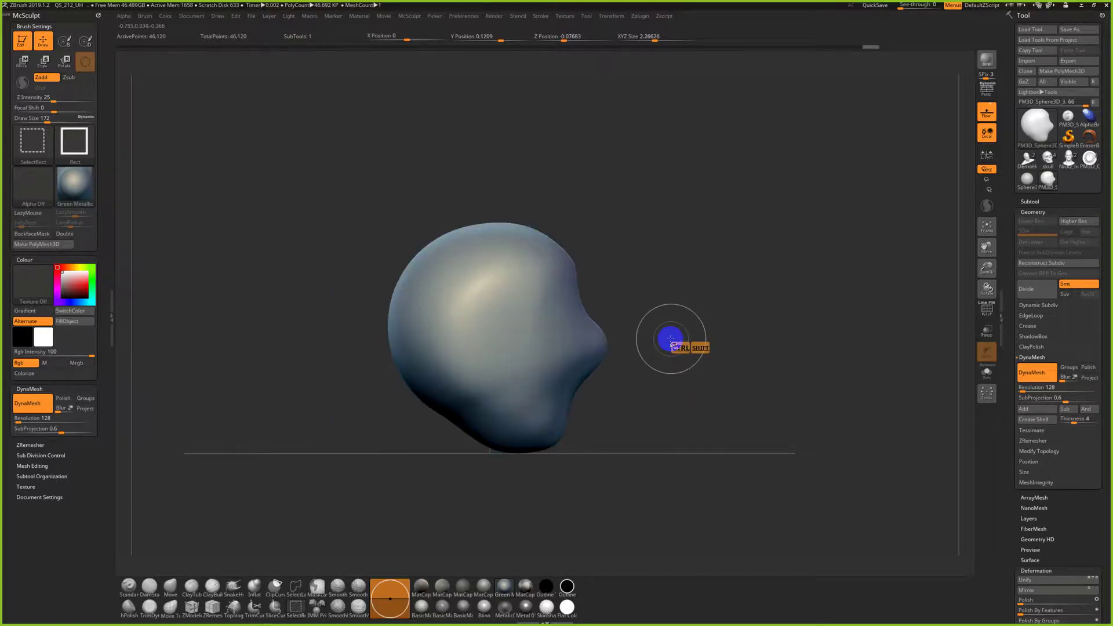
Bring back the isolated patch, invert visibility between it and the rest of the head, and show the whole mesh
key(ctrl+z)
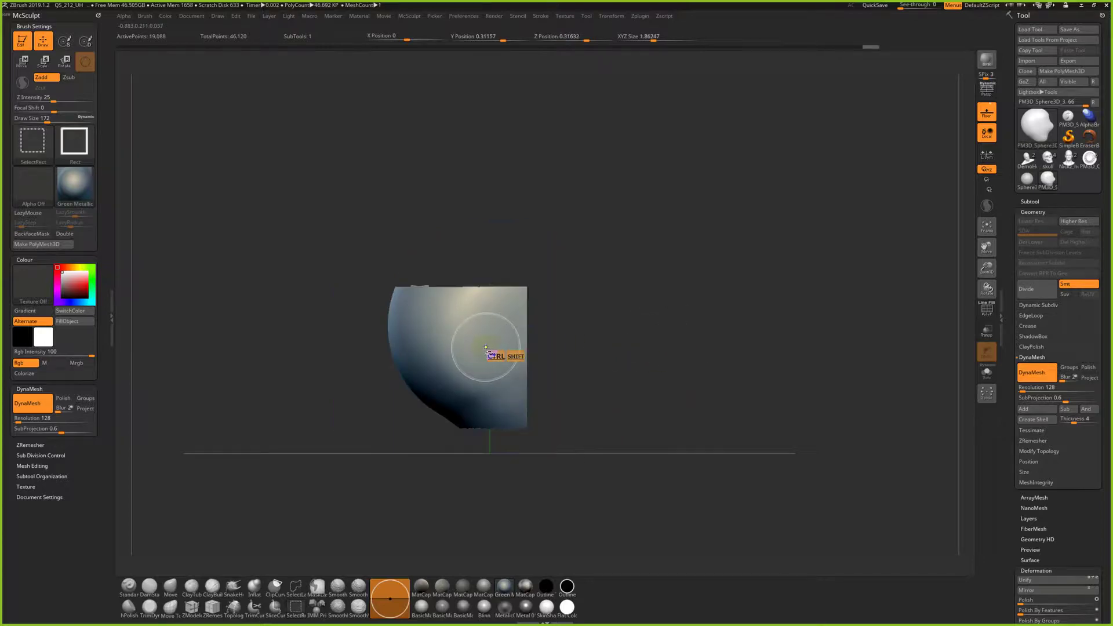
ctrl+shift+click(472, 346)
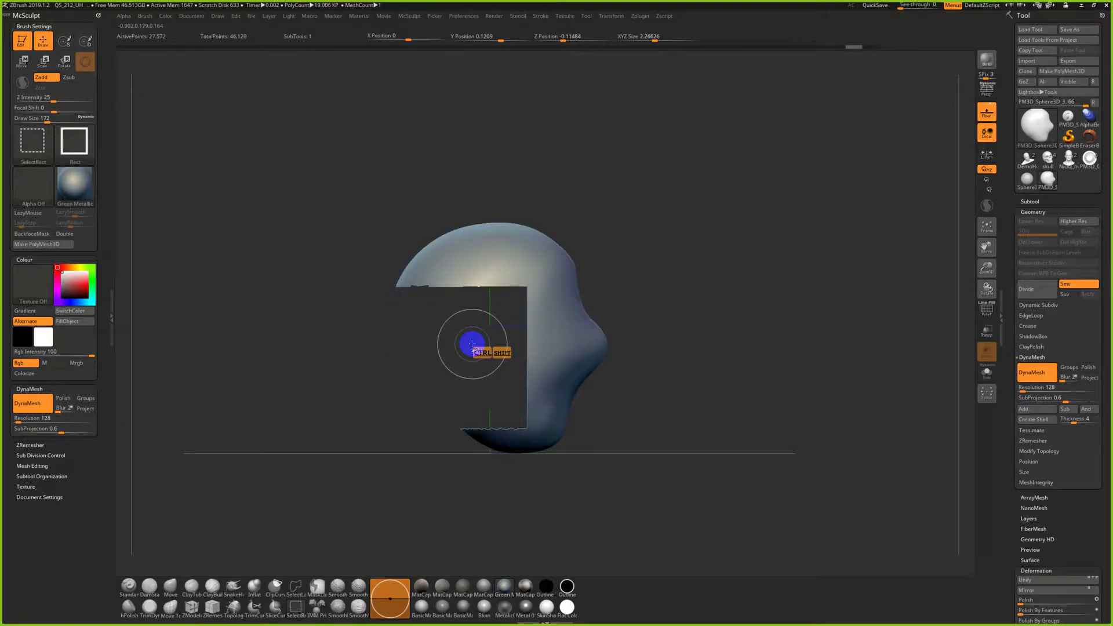
ctrl+shift+click(562, 322)
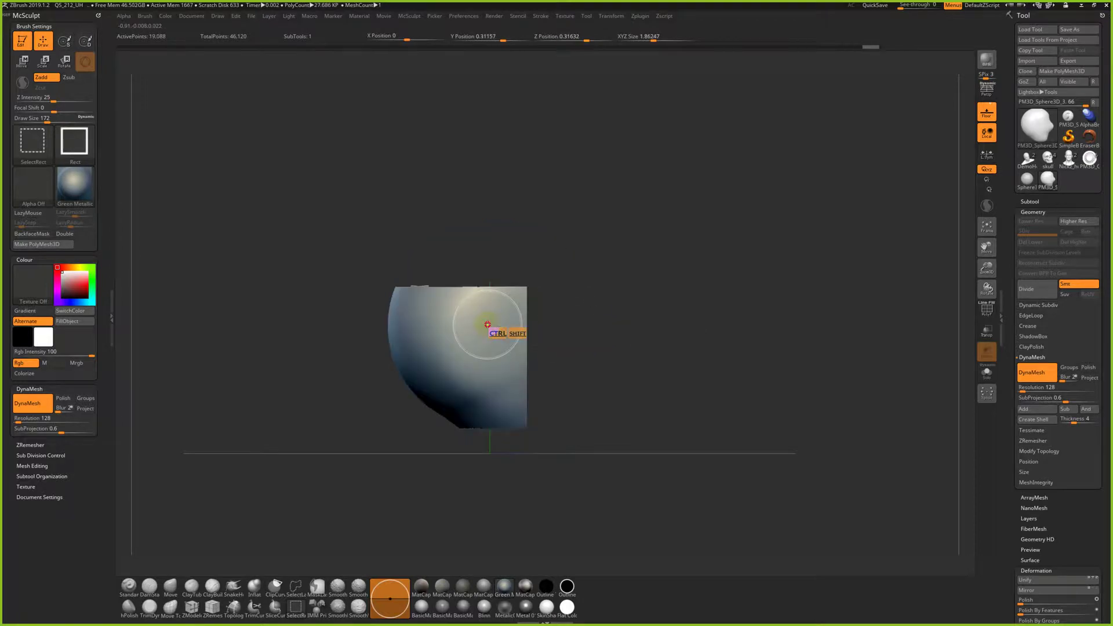
ctrl+shift+click(586, 319)
ctrl+shift+click(577, 316)
ctrl+shift+click(559, 317)
ctrl+shift+click(721, 298)
ctrl+shift+click(746, 286)
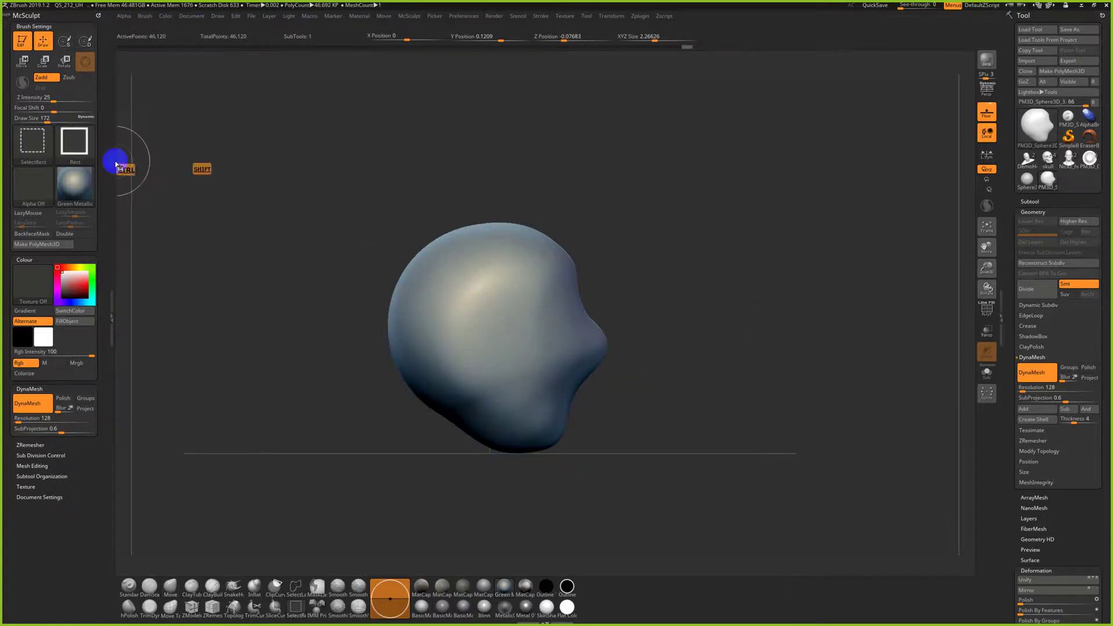
Review the available selection brushes, including TrimCurve, and make ClipCurve the active selection brush
ctrl+shift+click(44, 155)
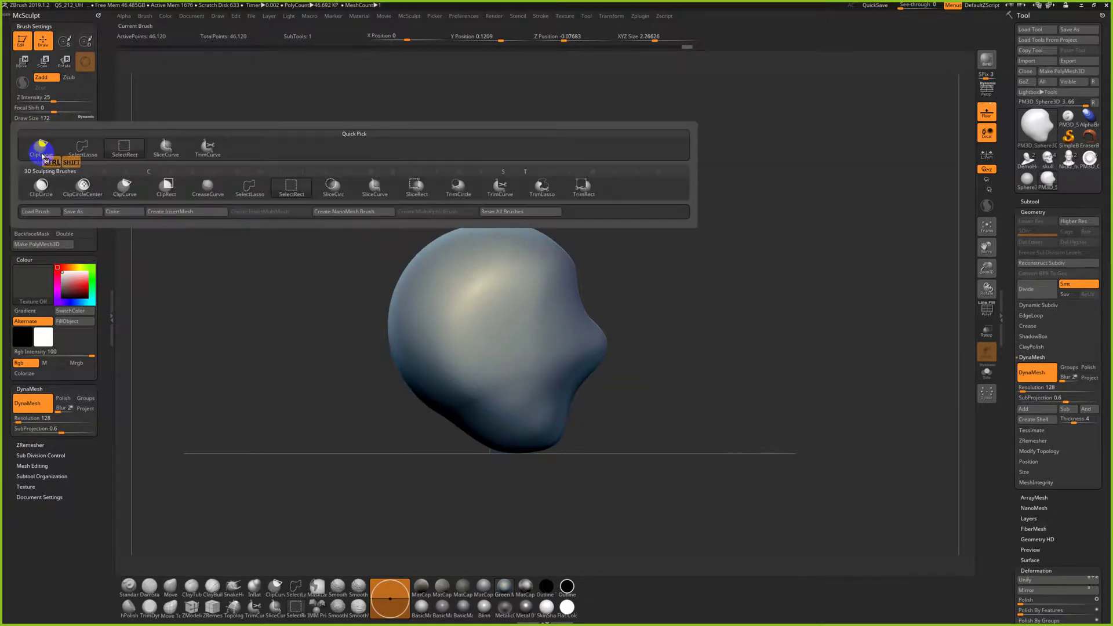
mouse_move(207, 153)
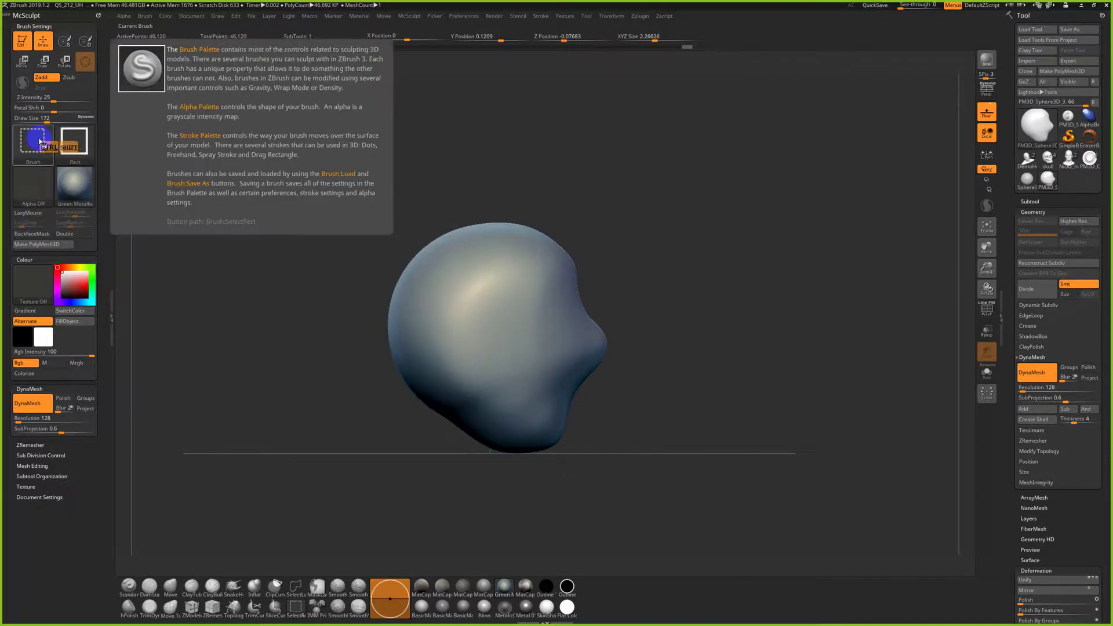
ctrl+shift+click(39, 140)
mouse_move(85, 155)
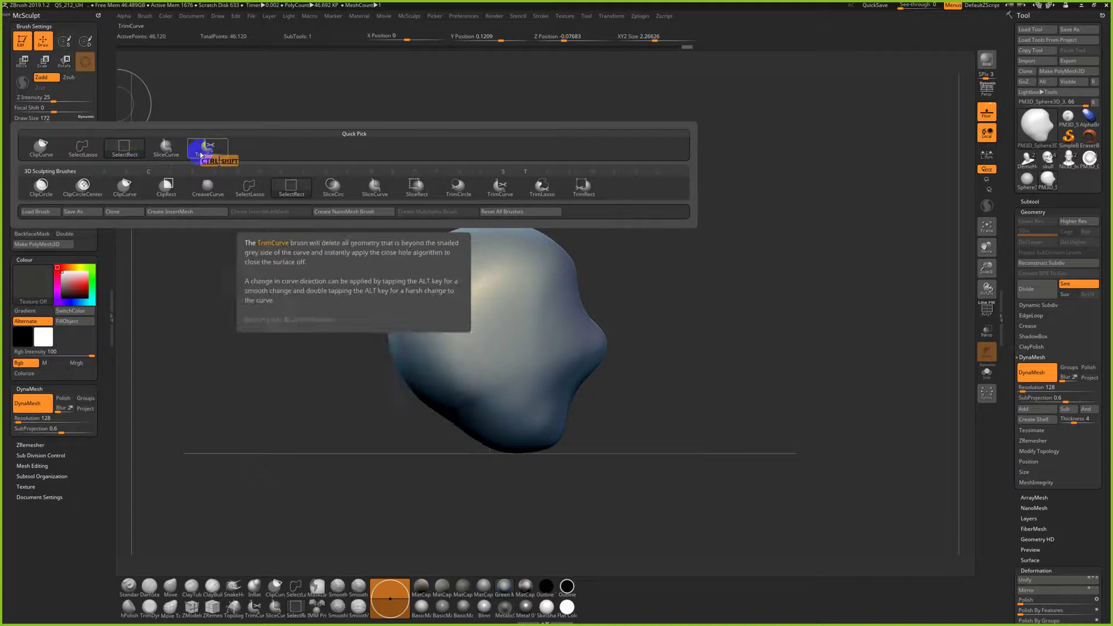
click(226, 152)
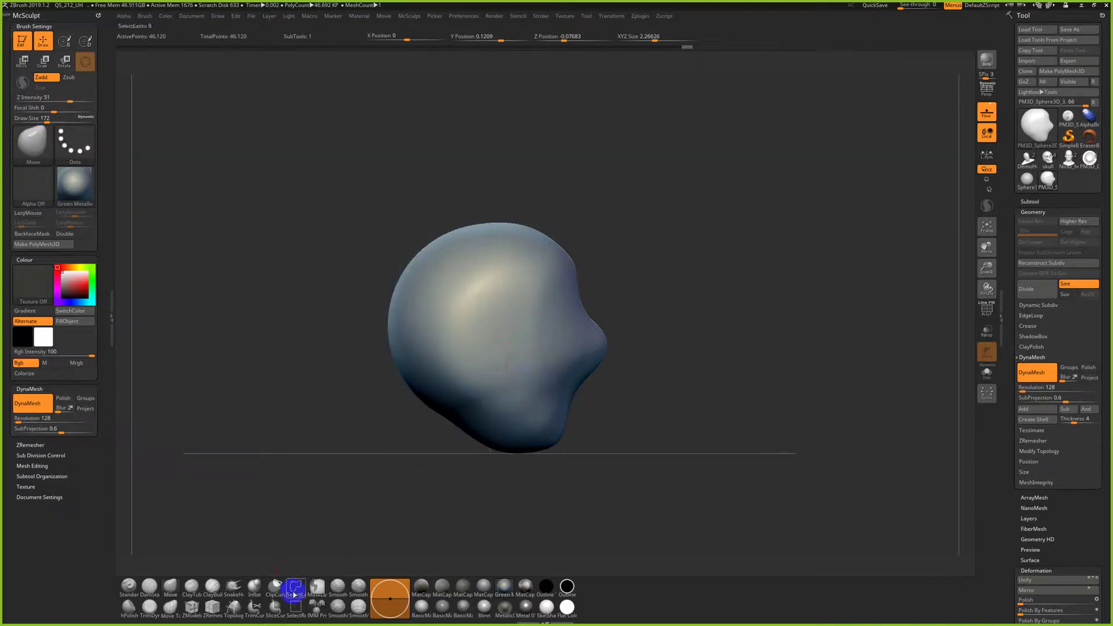
key(ctrl+shift)
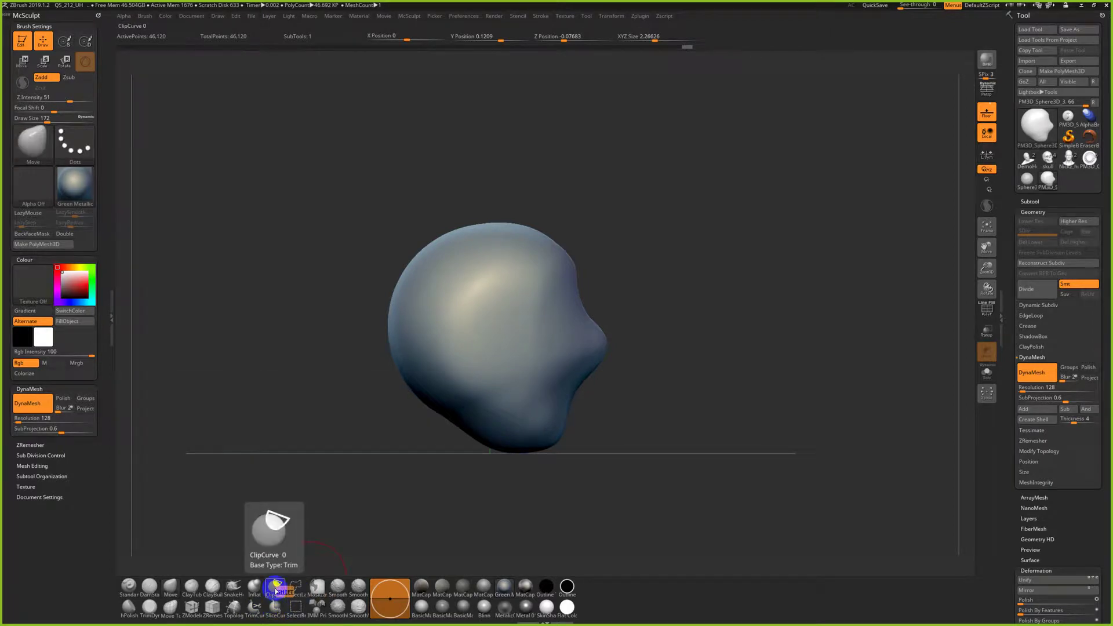
shift+click(271, 595)
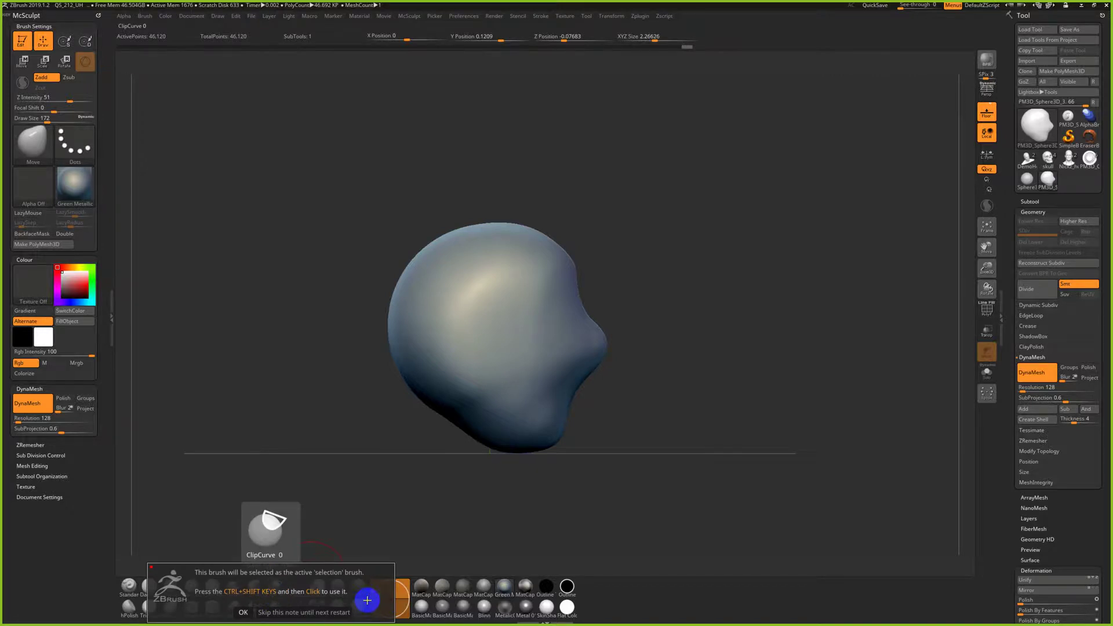
click(242, 612)
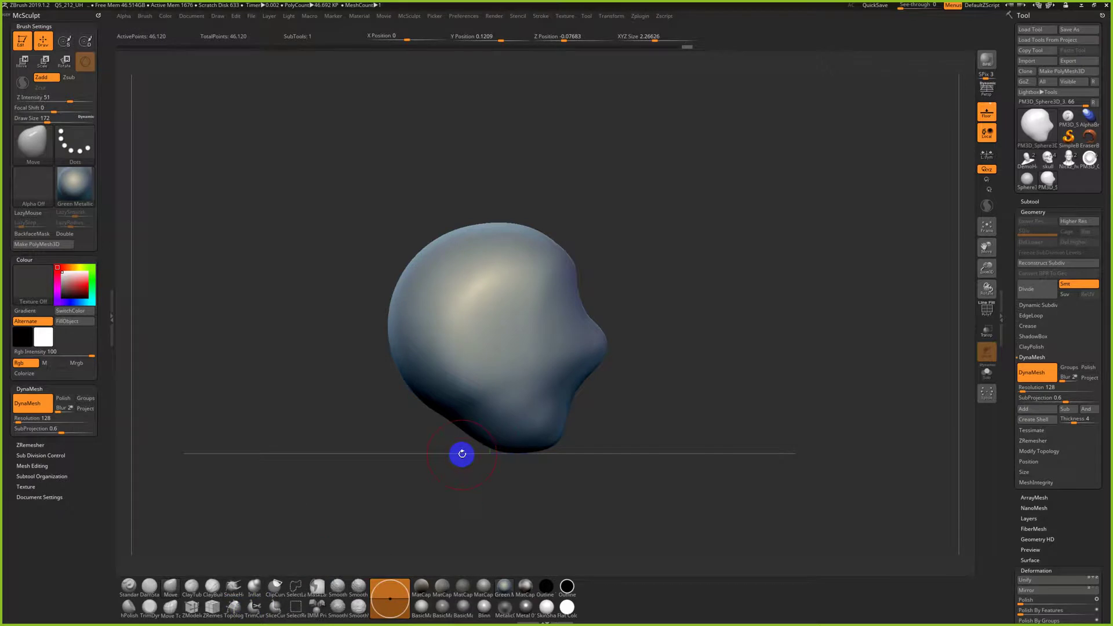
Try clipping the back half of the head along a vertical line, inspect the mesh with its wireframe shown, and undo the clip
ctrl+shift+drag(515, 513, 509, 158)
drag(547, 197, 468, 307)
key(shift+f)
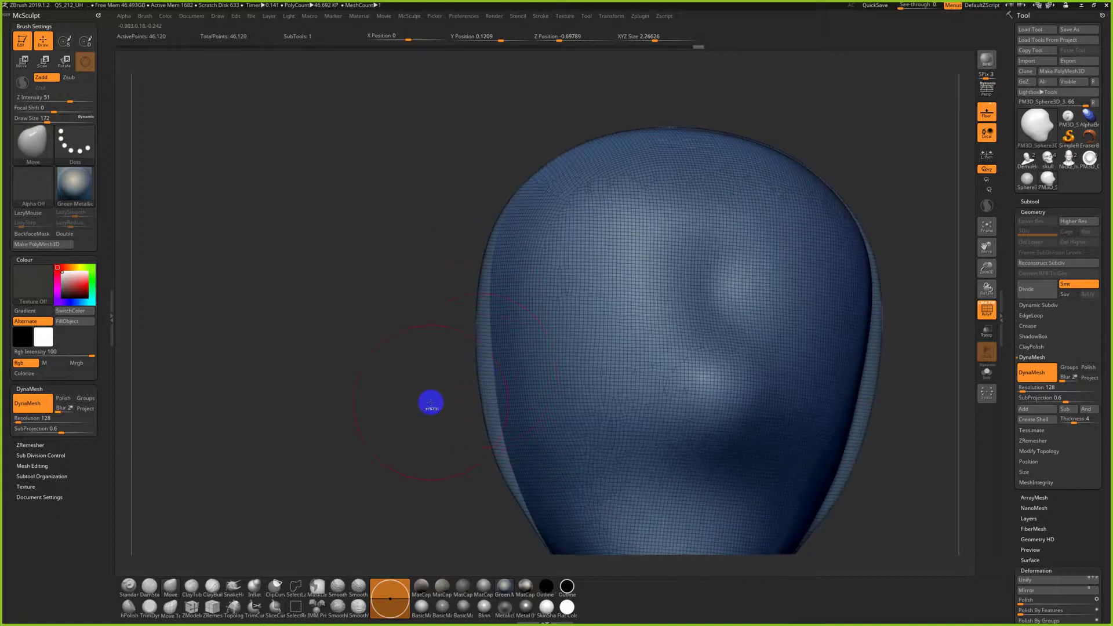
key(ctrl+z)
shift+drag(410, 425, 439, 431)
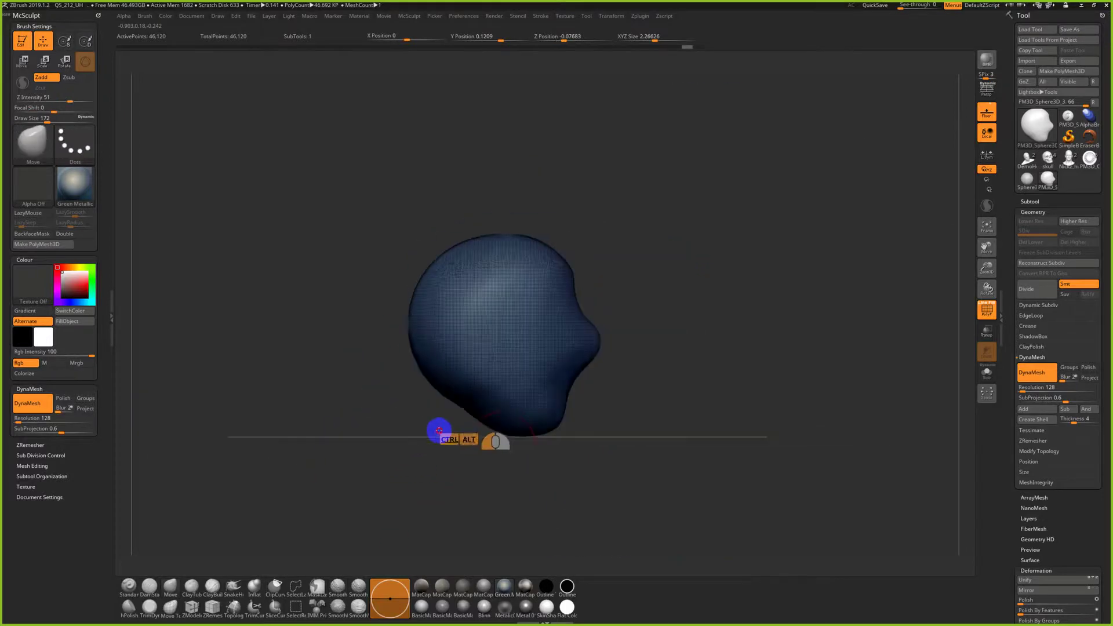
Try vertical ClipCurve cuts through the head in opposite directions, undoing each one
mouse_move(533, 479)
ctrl+shift+mouse_down()
mouse_move(552, 385)
mouse_move(529, 539)
mouse_move(545, 594)
ctrl+shift+mouse_up()
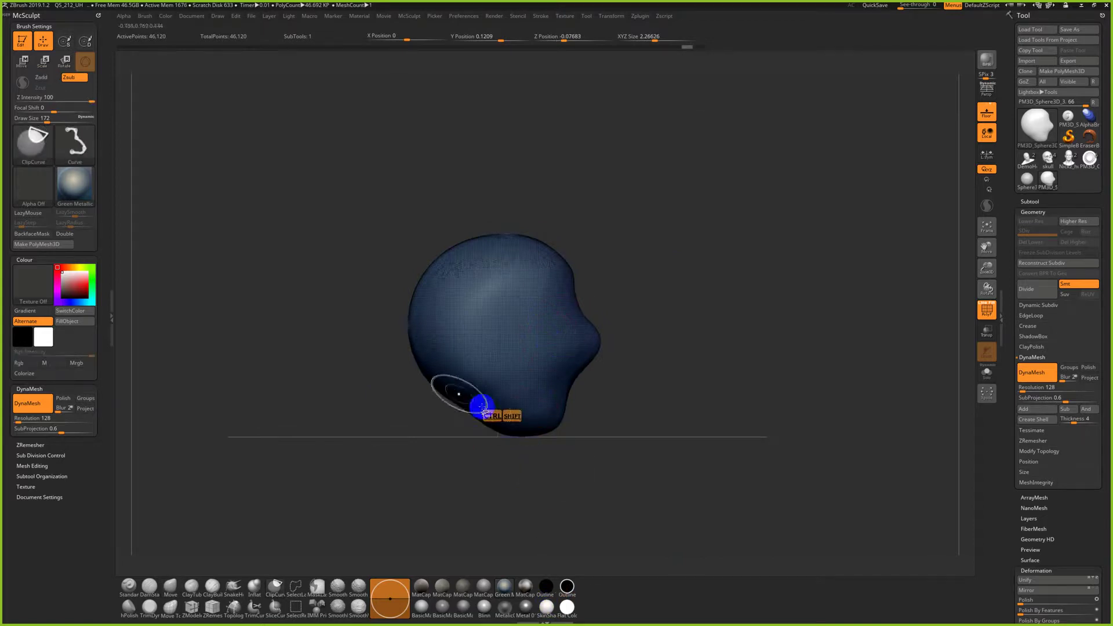
ctrl+shift+drag(522, 514, 527, 160)
key(ctrl+shift+z)
ctrl+shift+drag(532, 104, 523, 480)
key(ctrl+z)
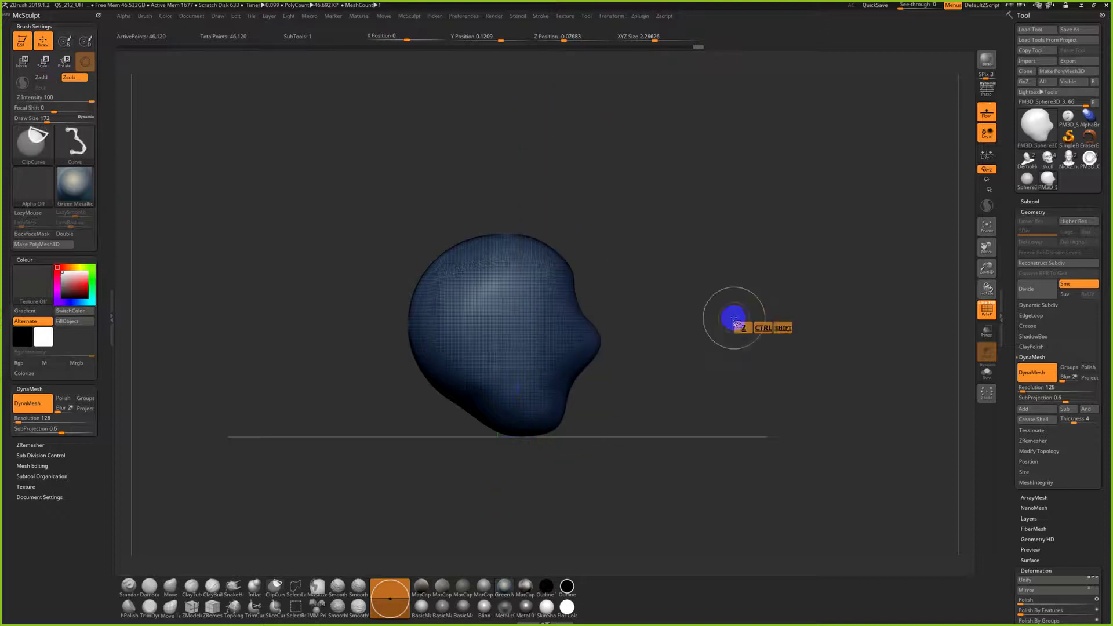
Try clipping off the upper part of the head with a horizontal line and undo it
mouse_move(735, 317)
ctrl+shift+mouse_down()
mouse_move(344, 310)
mouse_move(721, 290)
ctrl+shift+mouse_up()
key(ctrl+z)
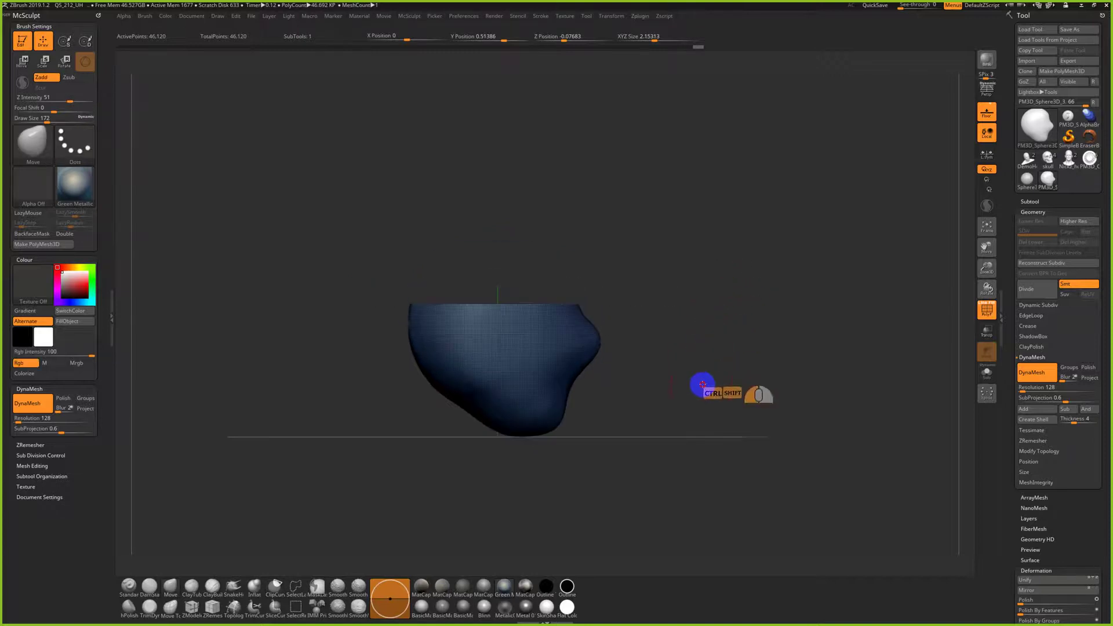
key(ctrl+z)
Try clipping off the face with a vertical line, comparing the head before and after by undoing and redoing
shift+drag(649, 321, 652, 292)
ctrl+shift+drag(541, 206, 537, 457)
key(ctrl+z)
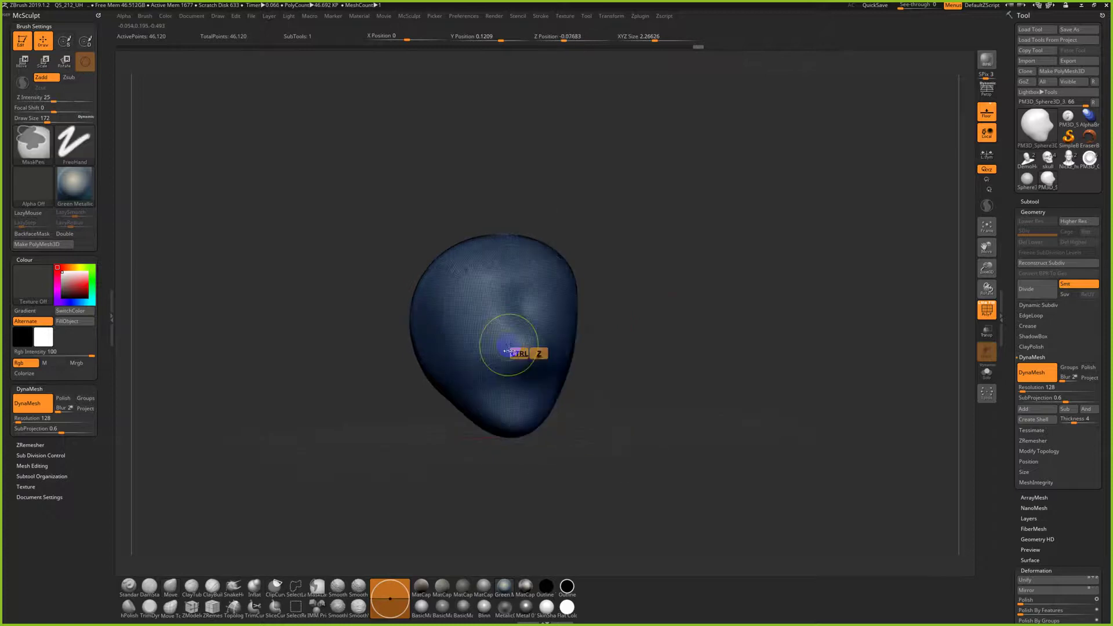
key(ctrl+shift+z)
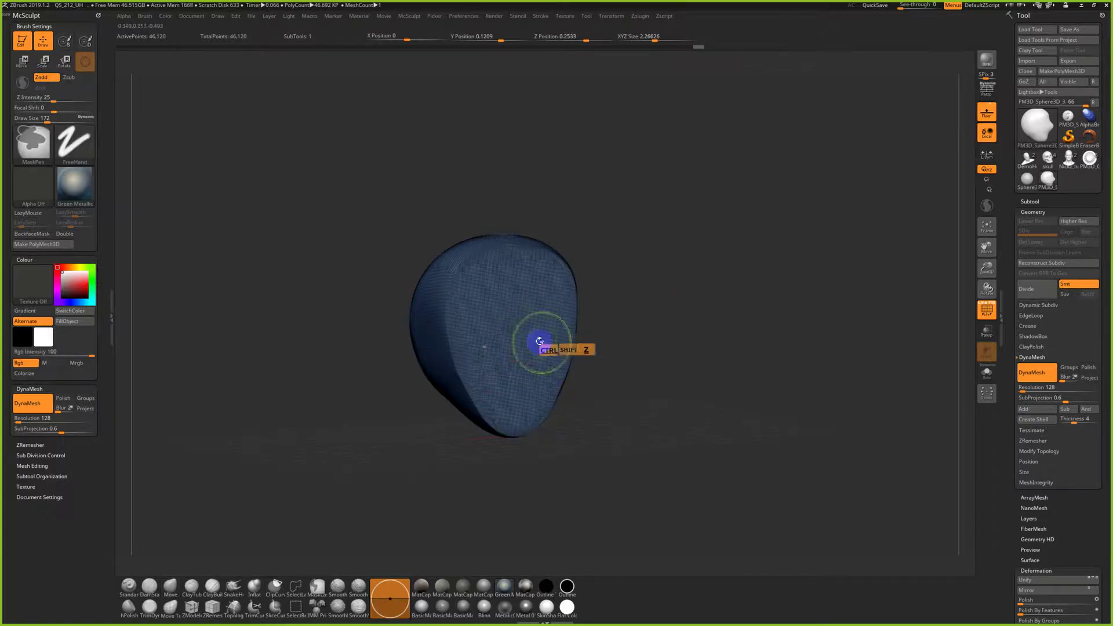
key(ctrl+z)
key(ctrl+shift+z)
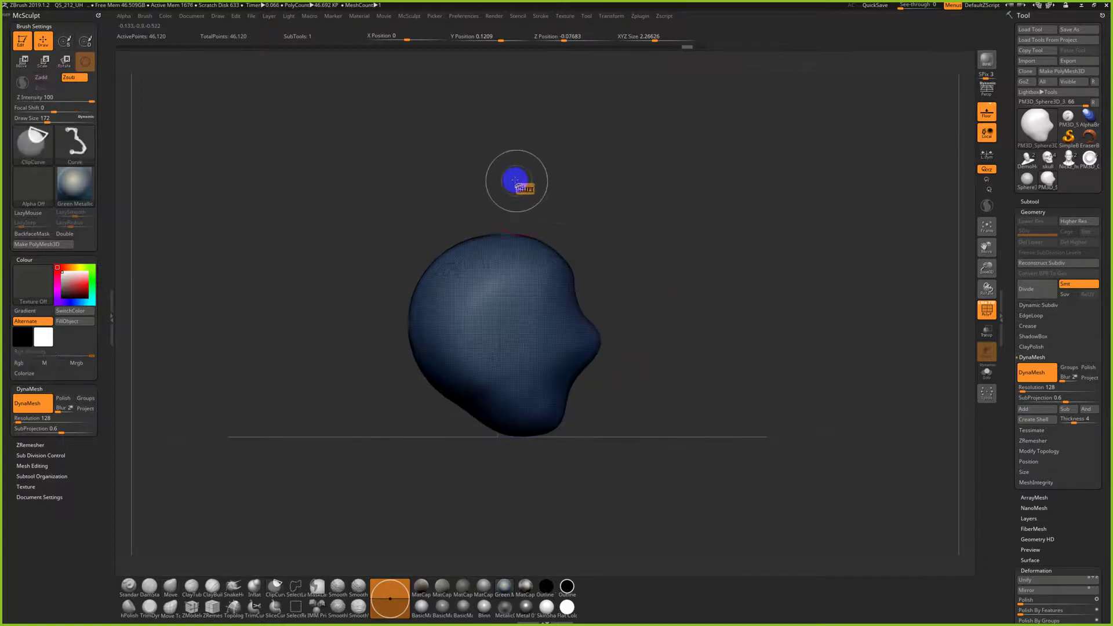
Try clipping the face flat again and remeshing the DynaMesh, then undo both operations
mouse_move(531, 167)
ctrl+shift+mouse_down()
mouse_move(524, 231)
mouse_move(538, 305)
mouse_move(567, 244)
ctrl+shift+mouse_up()
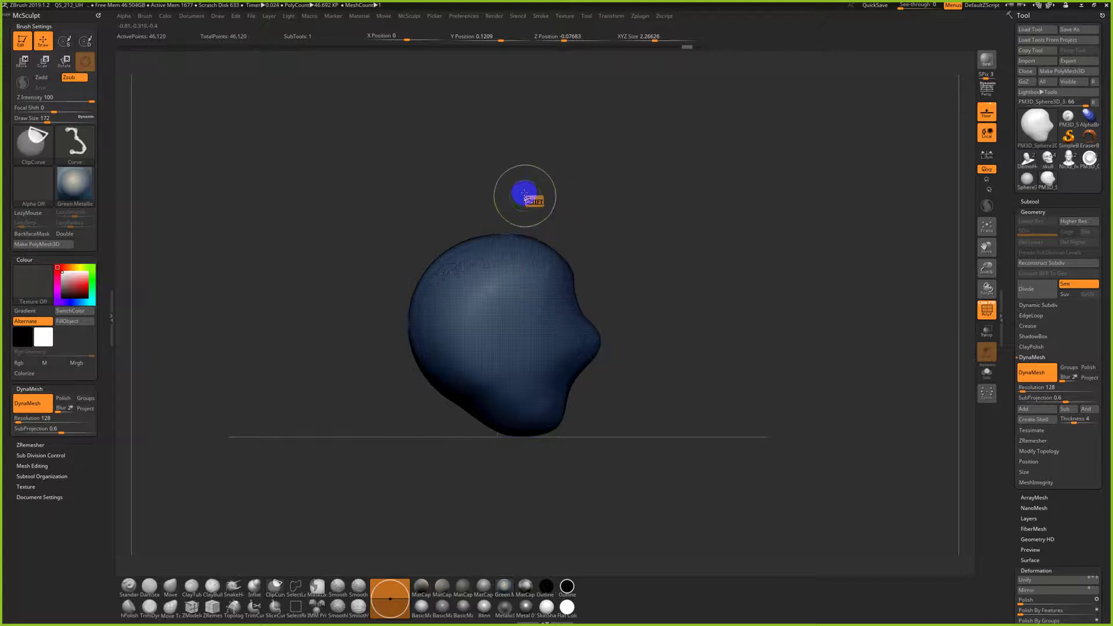
mouse_move(531, 193)
ctrl+shift+mouse_down()
mouse_move(533, 289)
mouse_move(510, 284)
mouse_move(510, 310)
mouse_move(566, 312)
mouse_move(535, 339)
mouse_move(507, 338)
mouse_move(506, 464)
mouse_move(529, 378)
mouse_move(499, 478)
ctrl+shift+mouse_up()
drag(628, 410, 656, 392)
ctrl+drag(783, 210, 723, 328)
drag(805, 389, 698, 371)
key(ctrl+z)
key(ctrl+z)
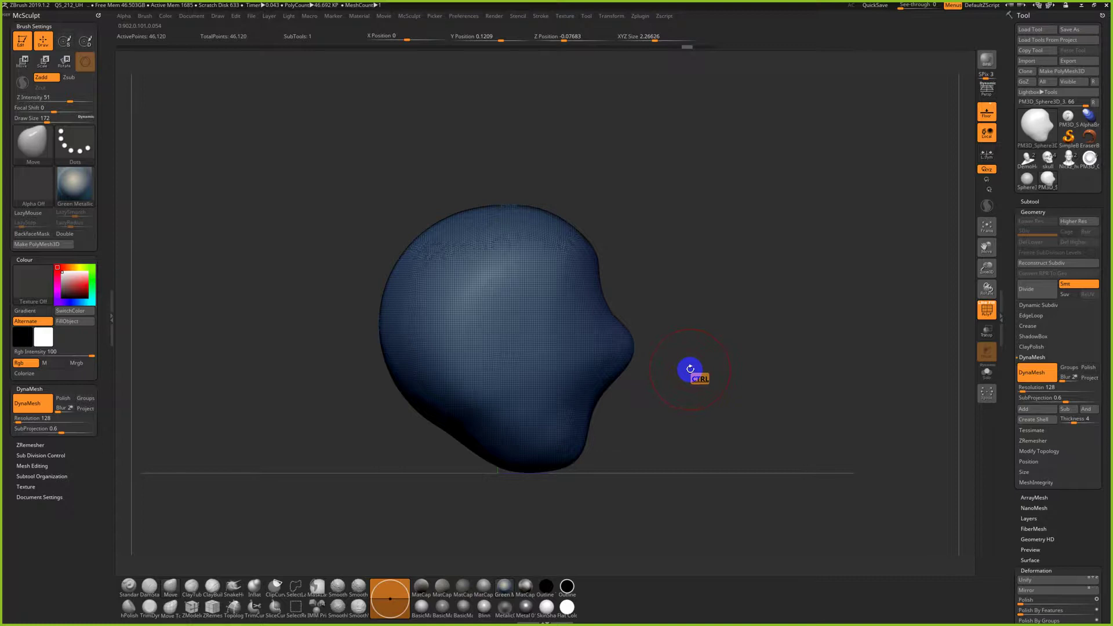
Try a diagonal ClipCurve cut across the back of the head and undo it
ctrl+shift+drag(393, 417, 536, 194)
key(ctrl+z)
key(ctrl+z)
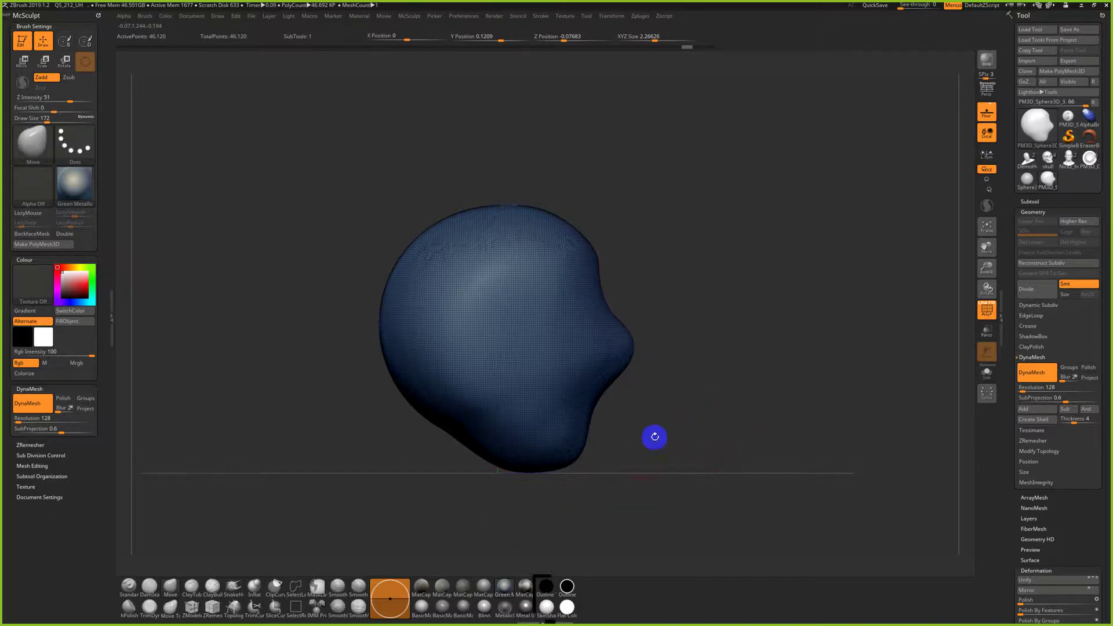
mouse_move(374, 343)
ctrl+shift+mouse_down()
mouse_move(477, 355)
mouse_move(716, 348)
mouse_move(705, 391)
mouse_move(719, 385)
mouse_move(696, 405)
mouse_move(624, 387)
mouse_move(643, 406)
ctrl+shift+mouse_up()
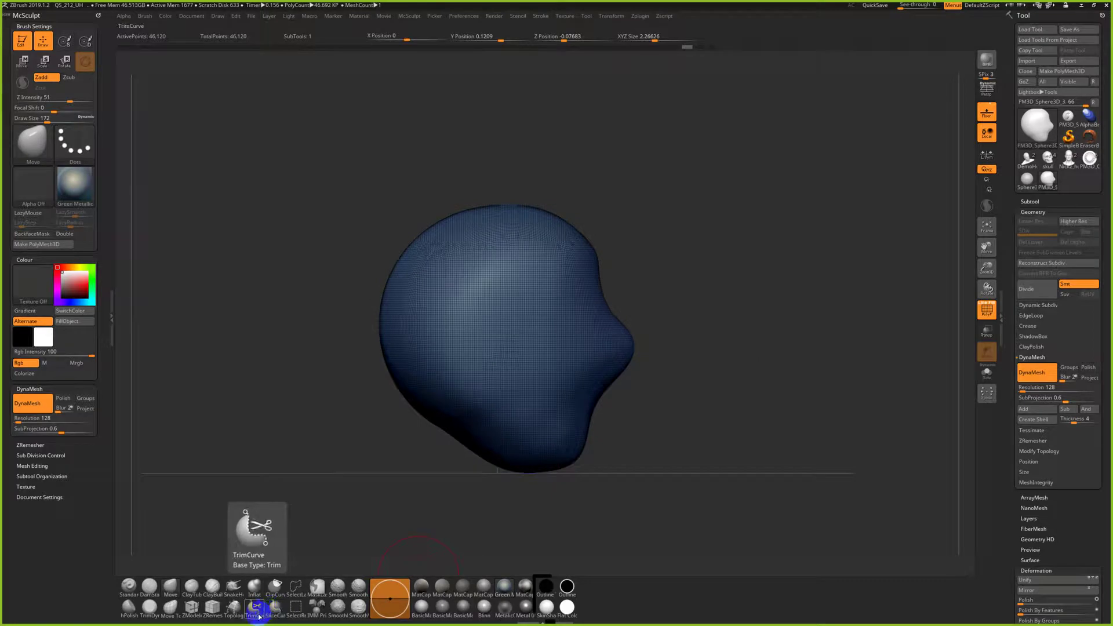
Switch the selection brush to TrimCurve, trim the back of the head along a diagonal, and inspect the capped cut
click(259, 616)
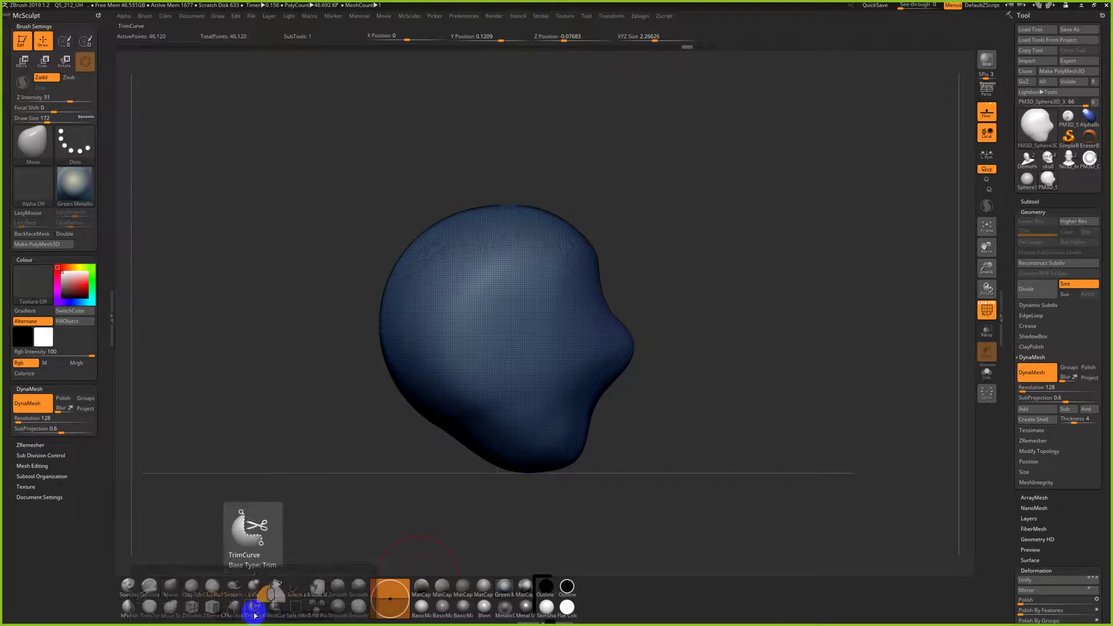
click(227, 615)
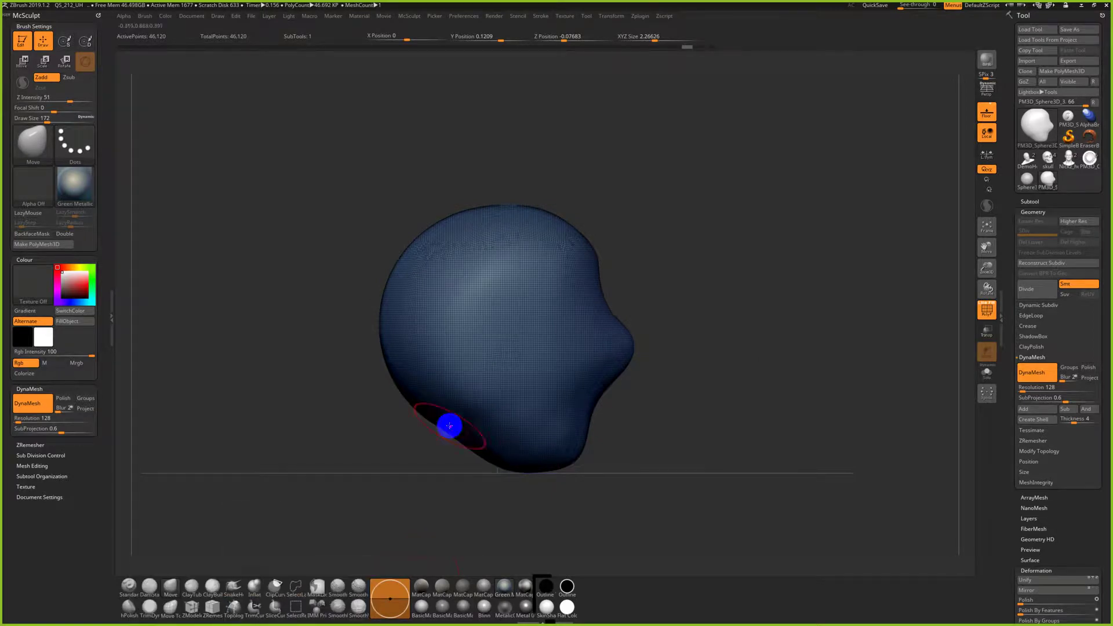
mouse_move(398, 452)
ctrl+shift+mouse_down()
mouse_move(534, 253)
mouse_move(558, 178)
ctrl+shift+mouse_up()
drag(621, 229, 650, 275)
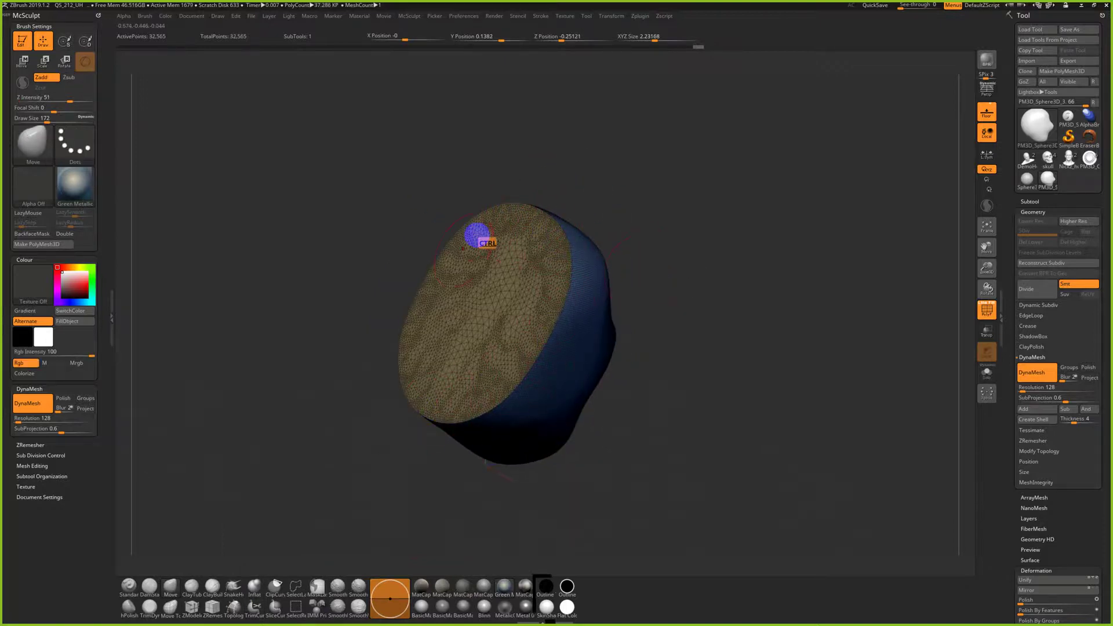
ctrl+click(703, 392)
mouse_move(703, 392)
mouse_down()
mouse_move(686, 368)
mouse_move(586, 450)
mouse_up()
Trim away the remaining back portion along a vertical line, then undo the trims to restore the full head
mouse_move(546, 507)
ctrl+shift+mouse_down()
mouse_move(560, 271)
mouse_move(547, 172)
ctrl+shift+mouse_up()
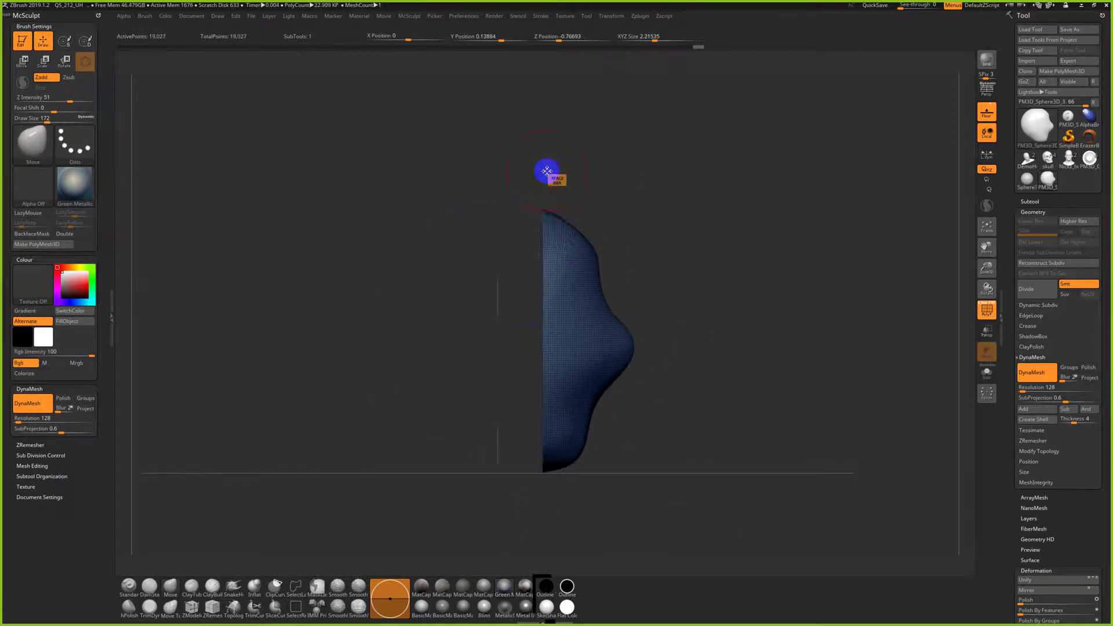
mouse_move(682, 235)
mouse_down()
mouse_move(652, 254)
mouse_move(685, 248)
mouse_up()
key(ctrl+z)
shift+drag(663, 435, 491, 525)
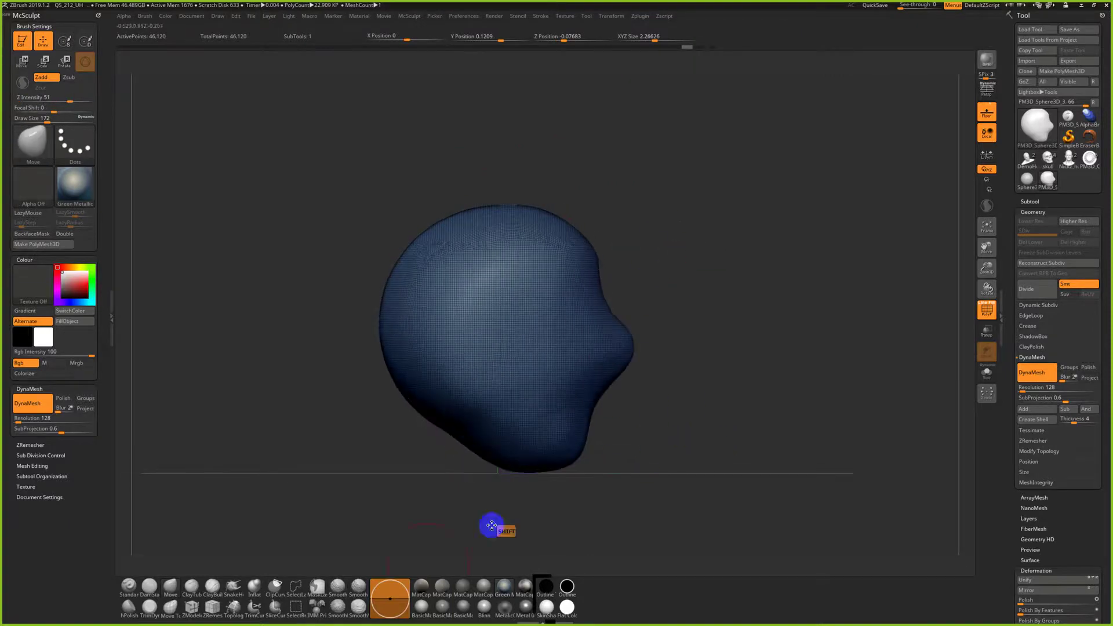
Switch back to ClipCurve, try two vertical clips of the head's back half for comparison, and undo both
click(285, 600)
click(272, 614)
ctrl+shift+drag(522, 510, 525, 135)
drag(667, 208, 637, 216)
key(ctrl+z)
shift+drag(662, 259, 688, 286)
mouse_move(559, 478)
ctrl+shift+mouse_down()
mouse_move(579, 231)
mouse_move(556, 145)
ctrl+shift+mouse_up()
mouse_move(686, 248)
mouse_down()
mouse_move(629, 249)
mouse_move(667, 229)
mouse_move(739, 243)
mouse_move(681, 289)
mouse_up()
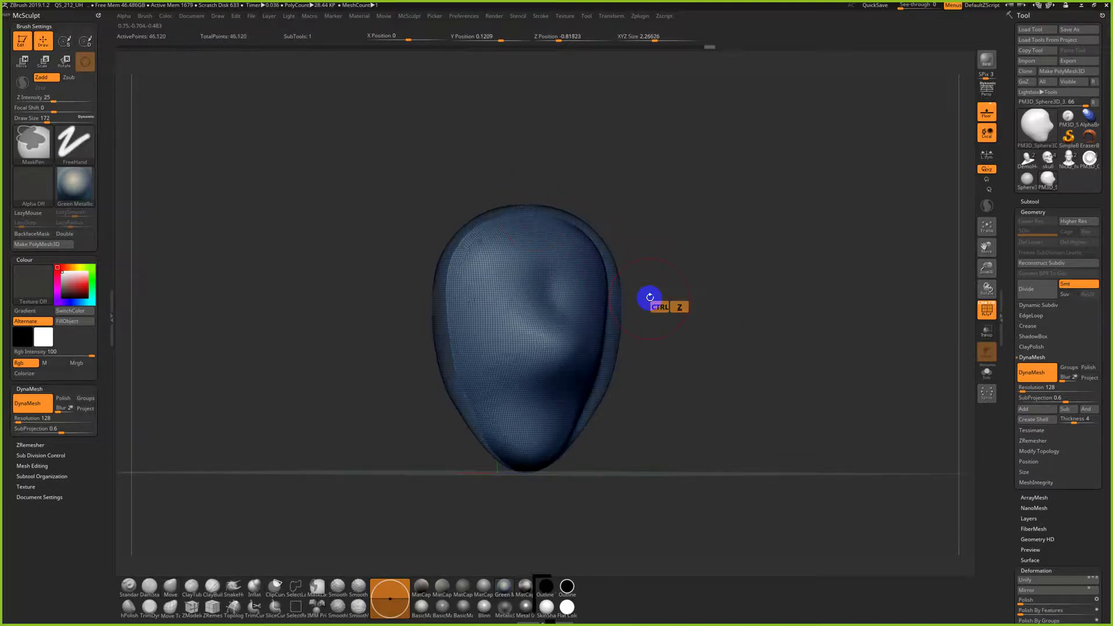
key(ctrl+z)
Select TrimCurve and trim away the back half of the head along a vertical line in side view
click(294, 592)
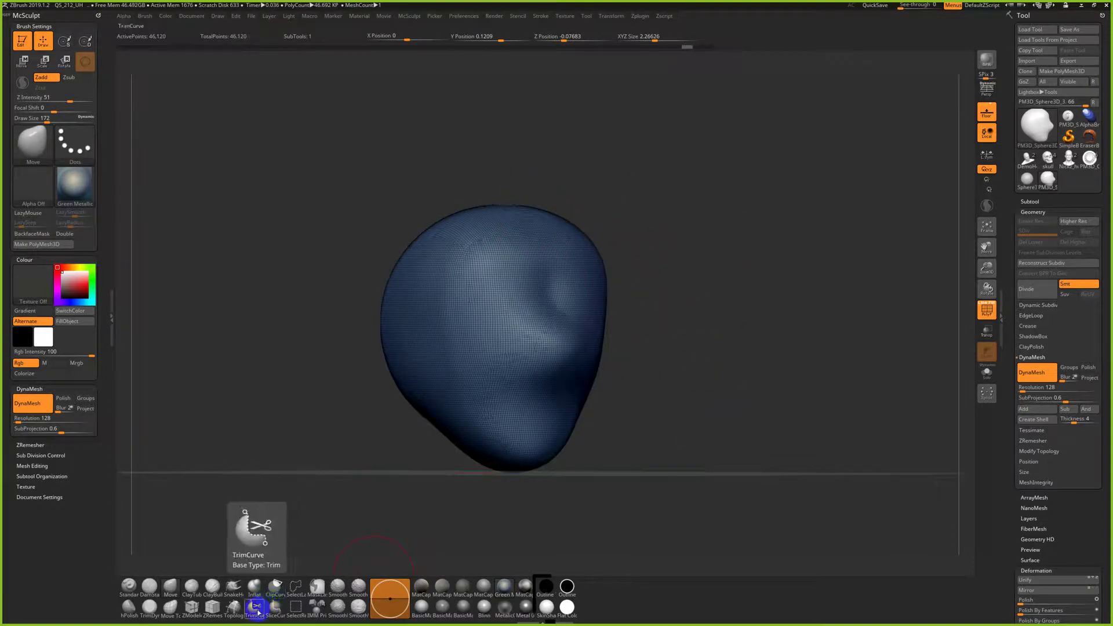
mouse_move(530, 510)
ctrl+shift+mouse_down()
mouse_move(547, 293)
mouse_move(536, 166)
ctrl+shift+mouse_up()
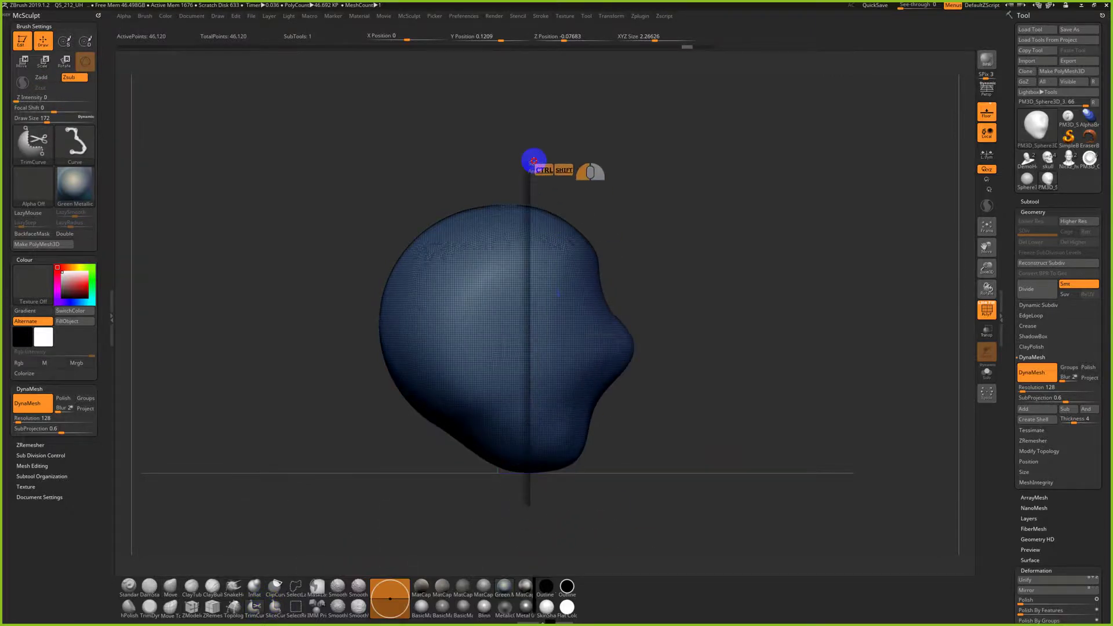
ctrl+shift+drag(534, 161, 533, 153)
drag(636, 241, 716, 280)
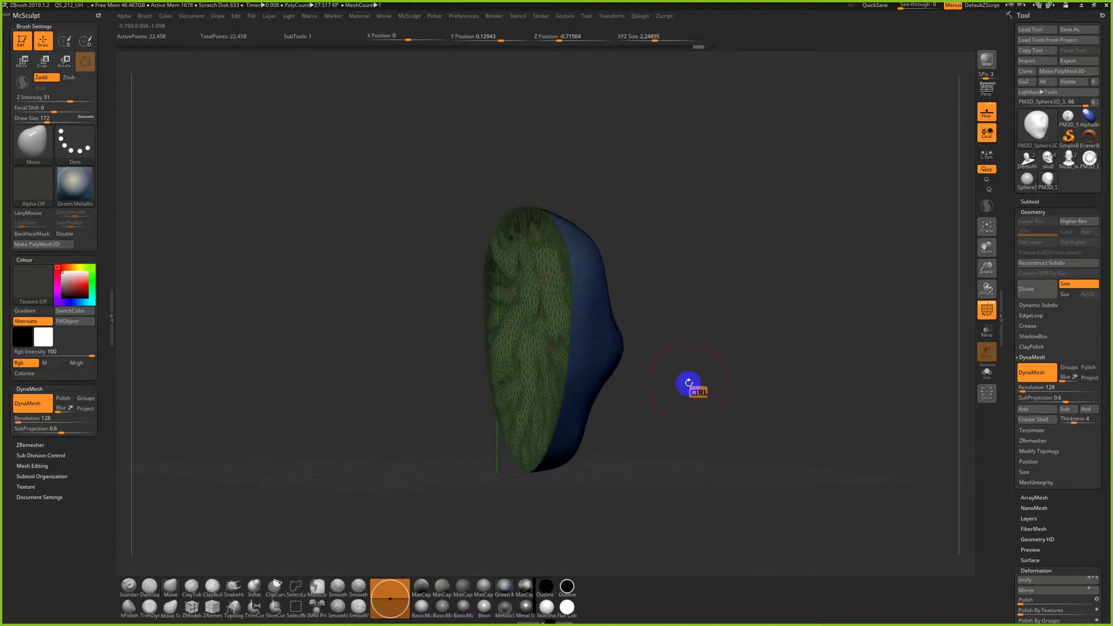
Undo the back trim to restore the full head, and slice it vertically through the middle with SliceCurve in side view
key(ctrl+z)
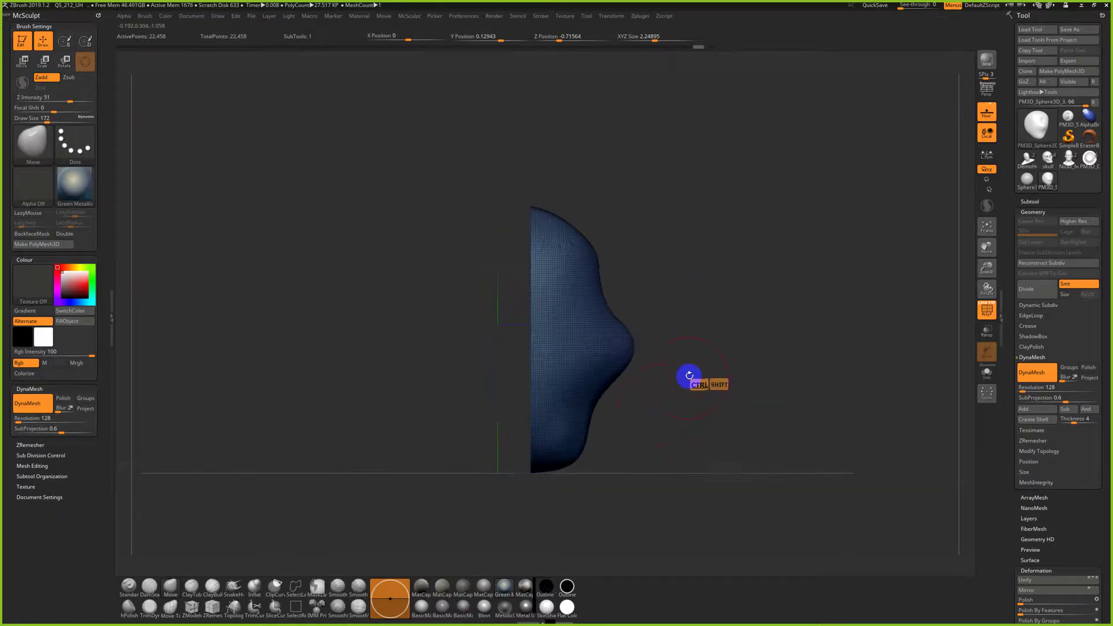
key(ctrl+z)
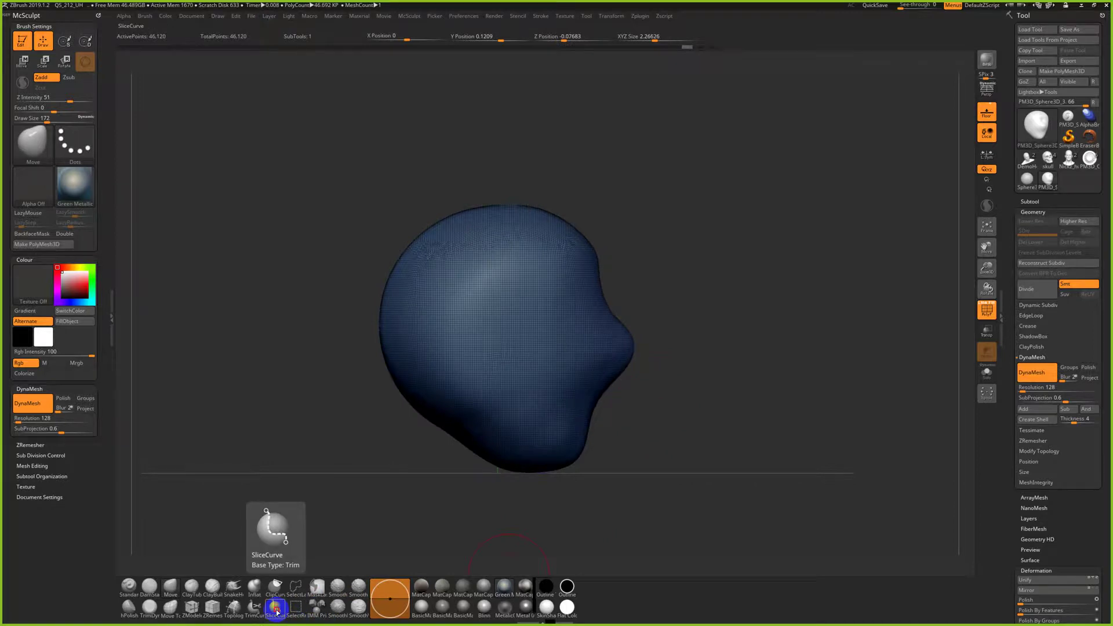
click(276, 612)
mouse_move(534, 519)
ctrl+shift+mouse_down()
mouse_move(529, 385)
mouse_move(551, 145)
ctrl+shift+mouse_up()
drag(644, 302, 590, 285)
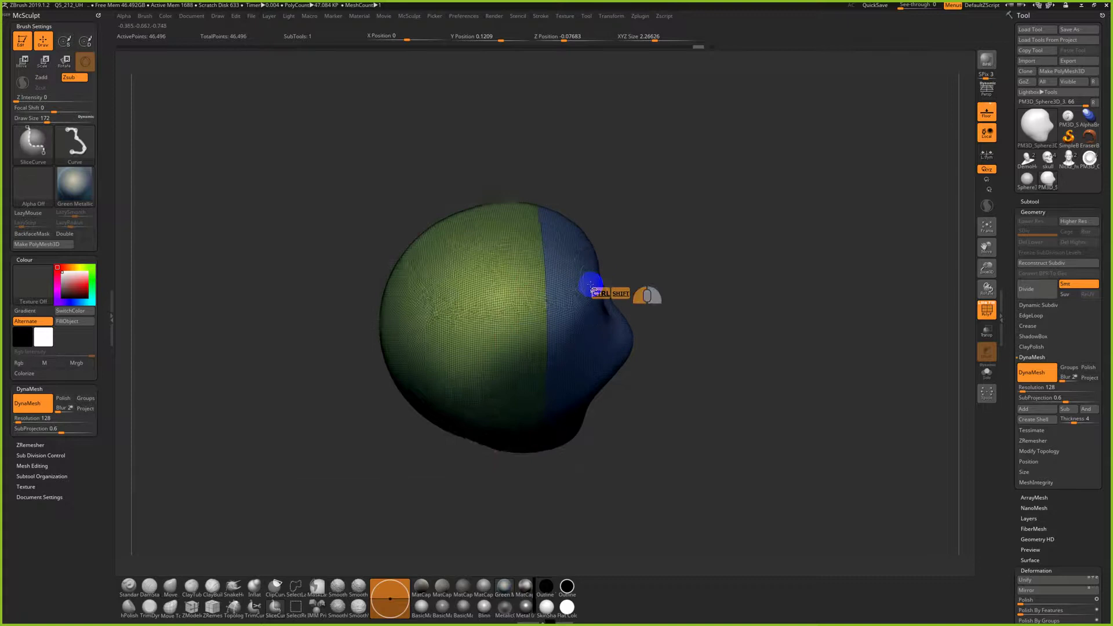
Isolate the polygroups of the sliced head to inspect them, and show the whole head again
ctrl+shift+click(590, 284)
drag(734, 350, 718, 344)
ctrl+shift+click(732, 346)
ctrl+shift+click(515, 352)
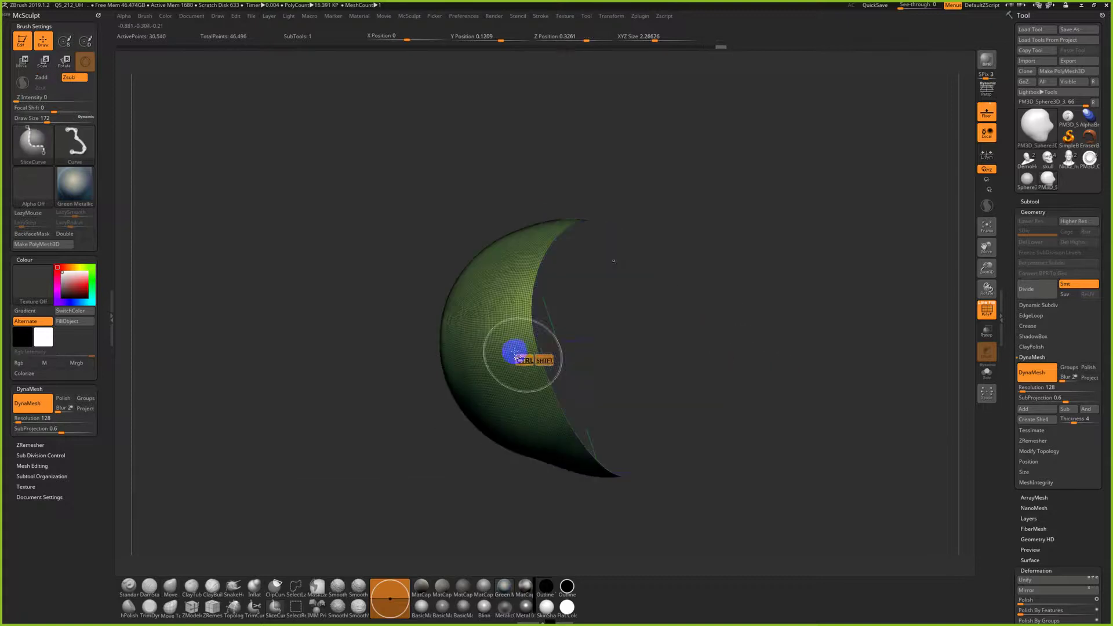
ctrl+shift+click(608, 342)
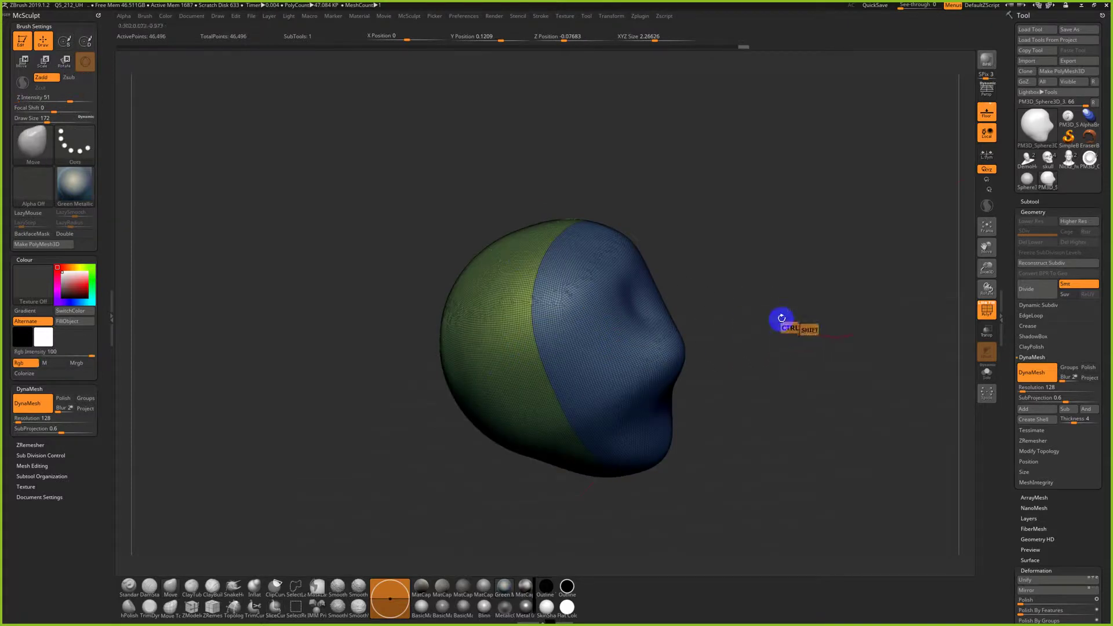
Try to separate the sliced head into subtools with Split To Parts
click(1030, 202)
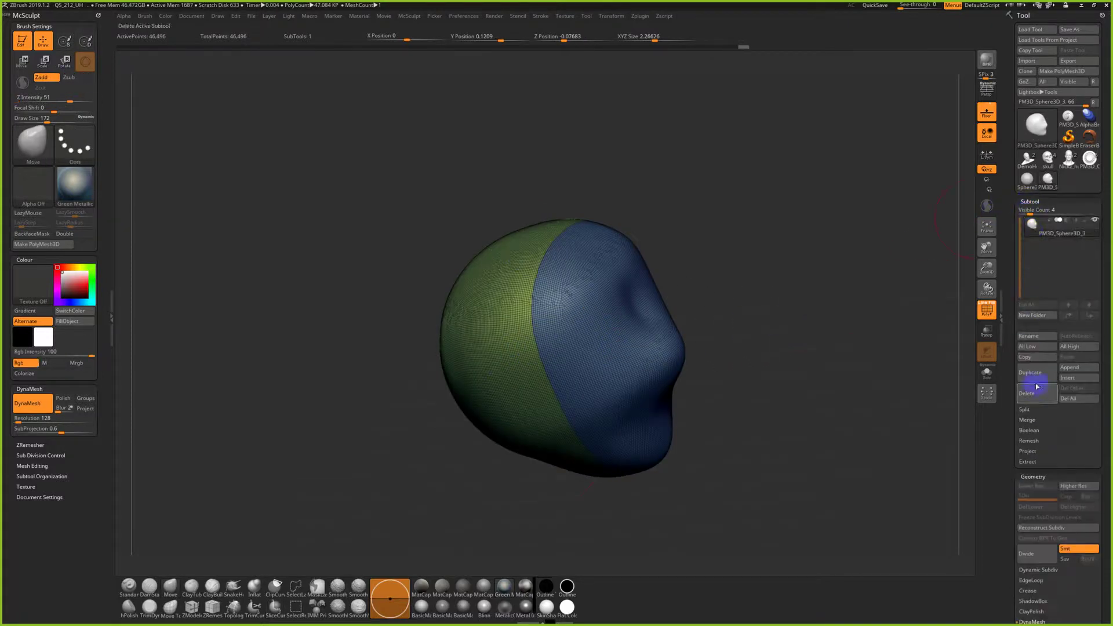
click(1025, 409)
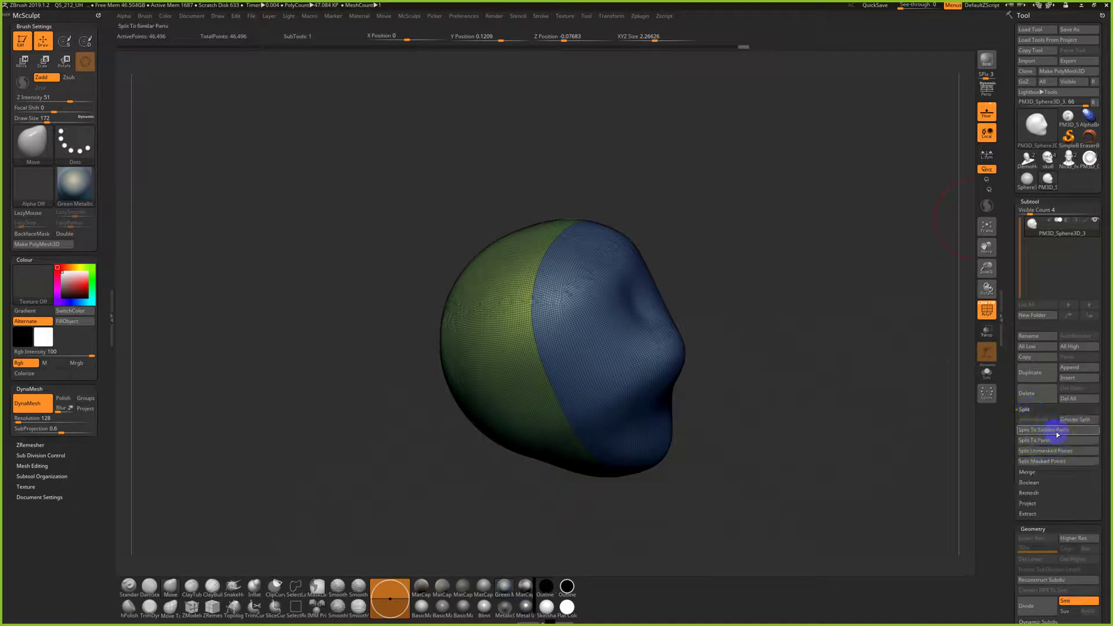
click(1043, 441)
click(957, 459)
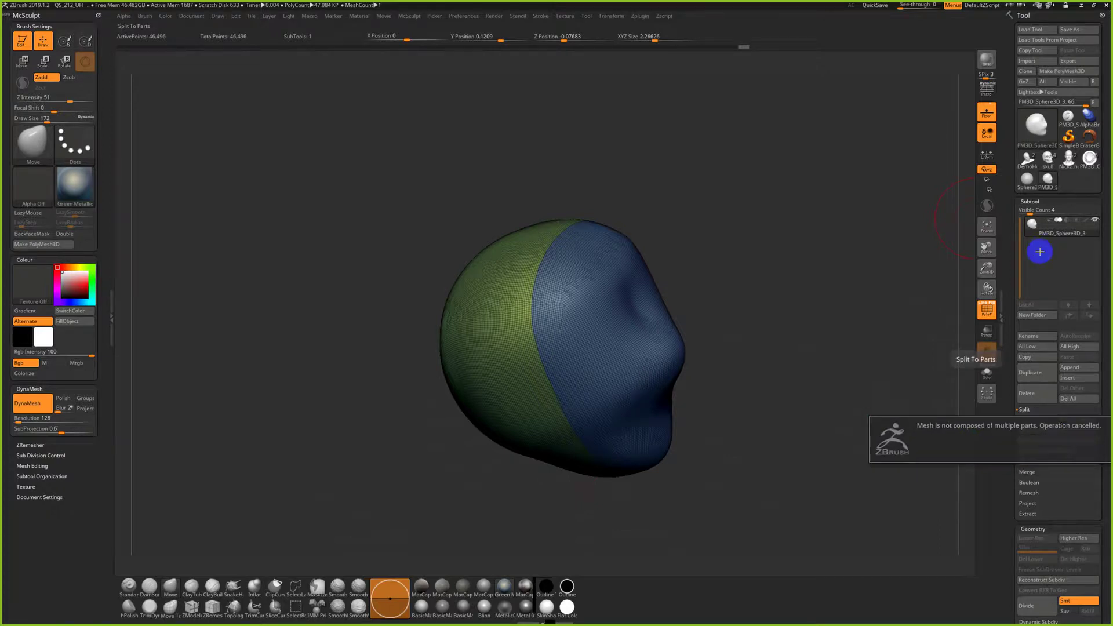
Split the head into separate subtools by polygroup with Groups Split, and select each half in turn to check it
drag(815, 364, 776, 366)
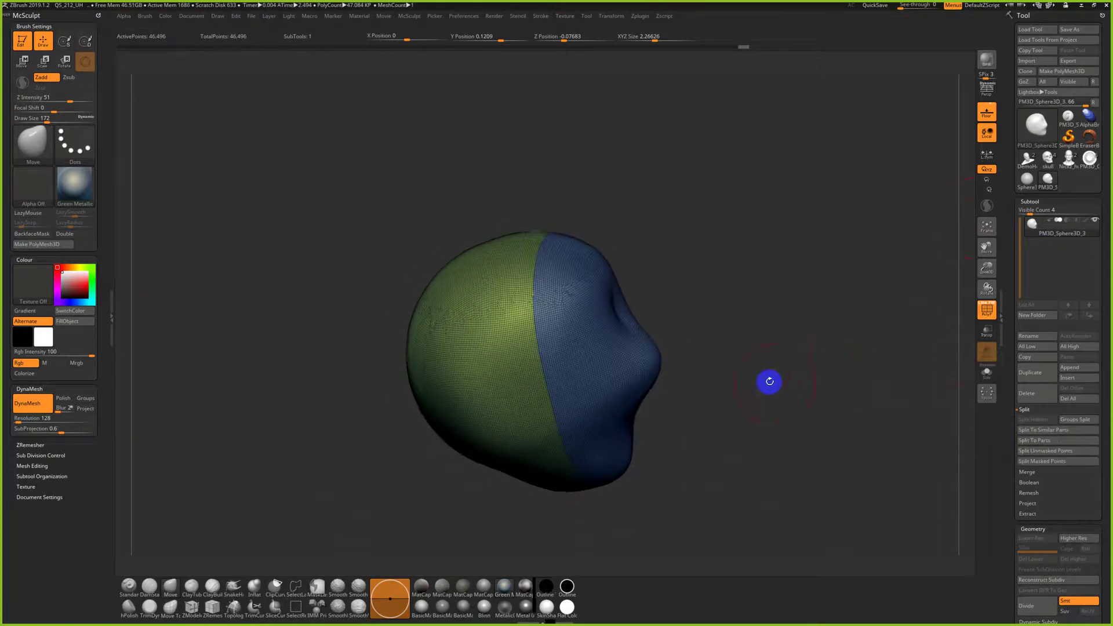
click(1075, 424)
click(955, 442)
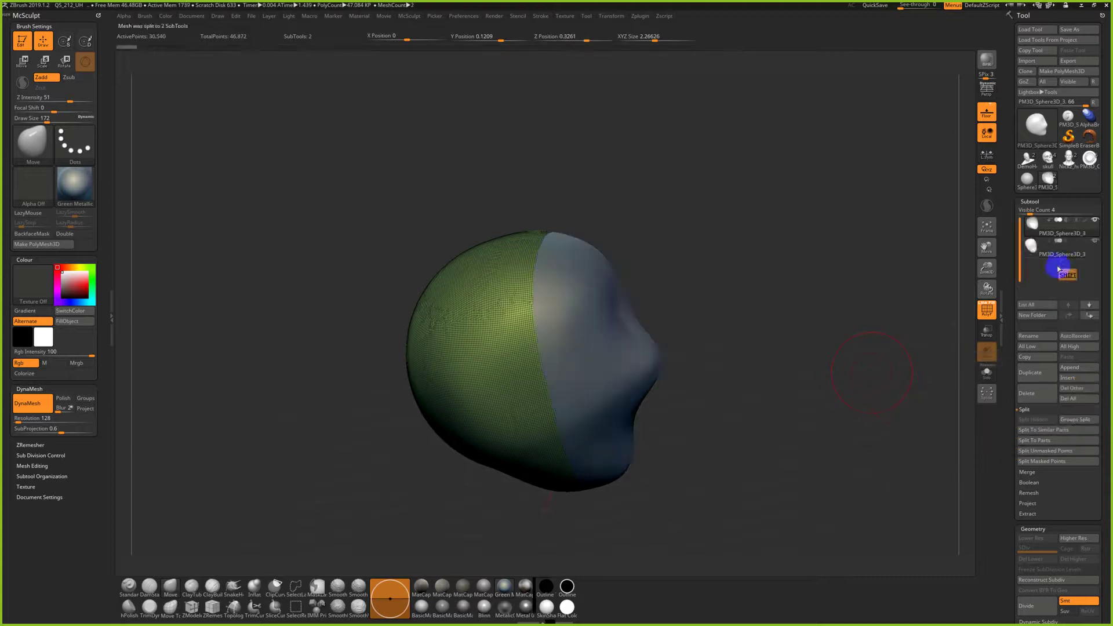
click(1044, 250)
click(1046, 228)
click(1044, 251)
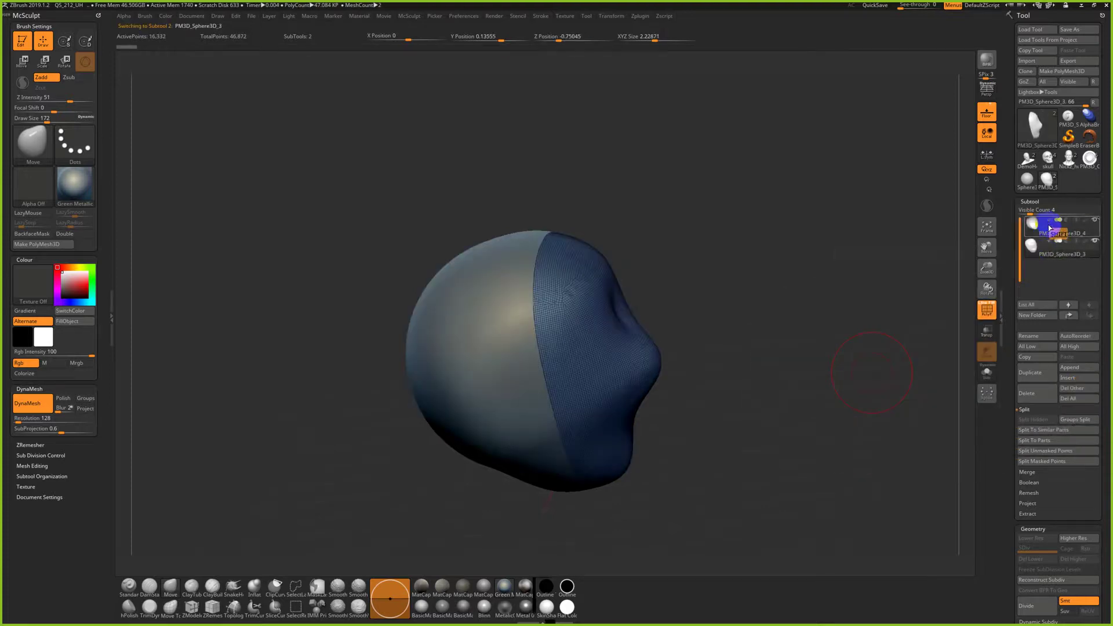
Select the subtool holding the back half of the head and delete it
mouse_move(1037, 251)
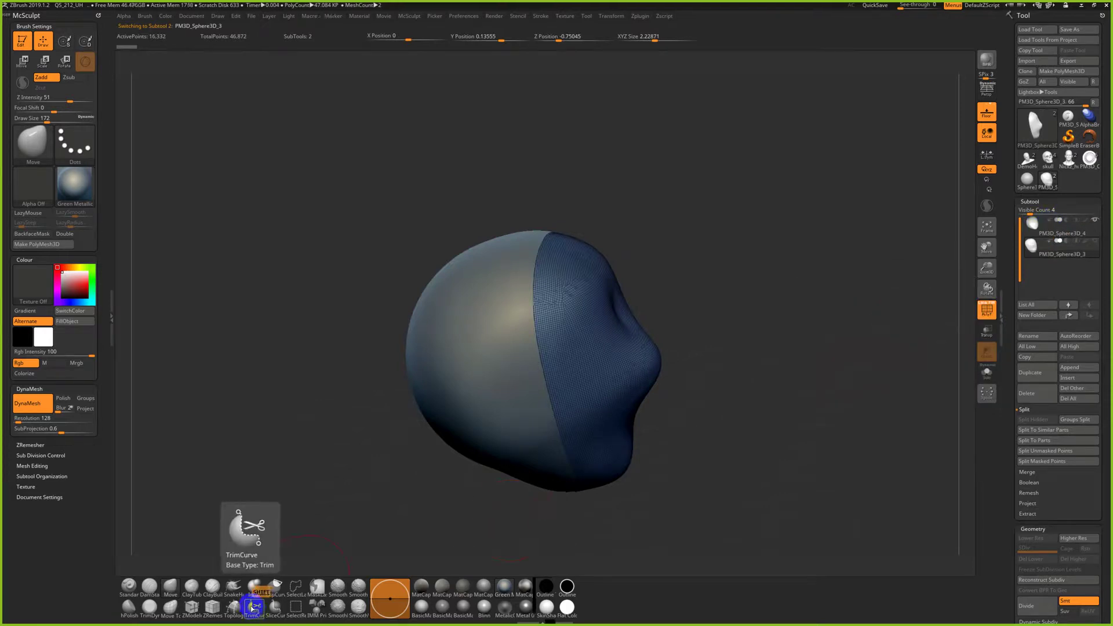
shift+click(1044, 226)
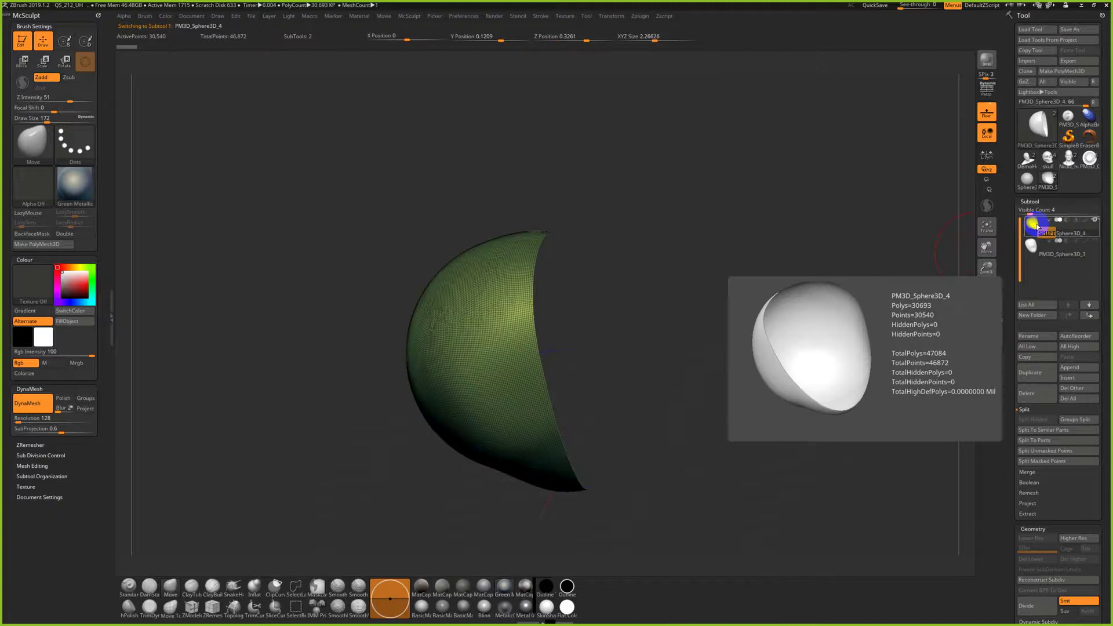
shift+click(1027, 396)
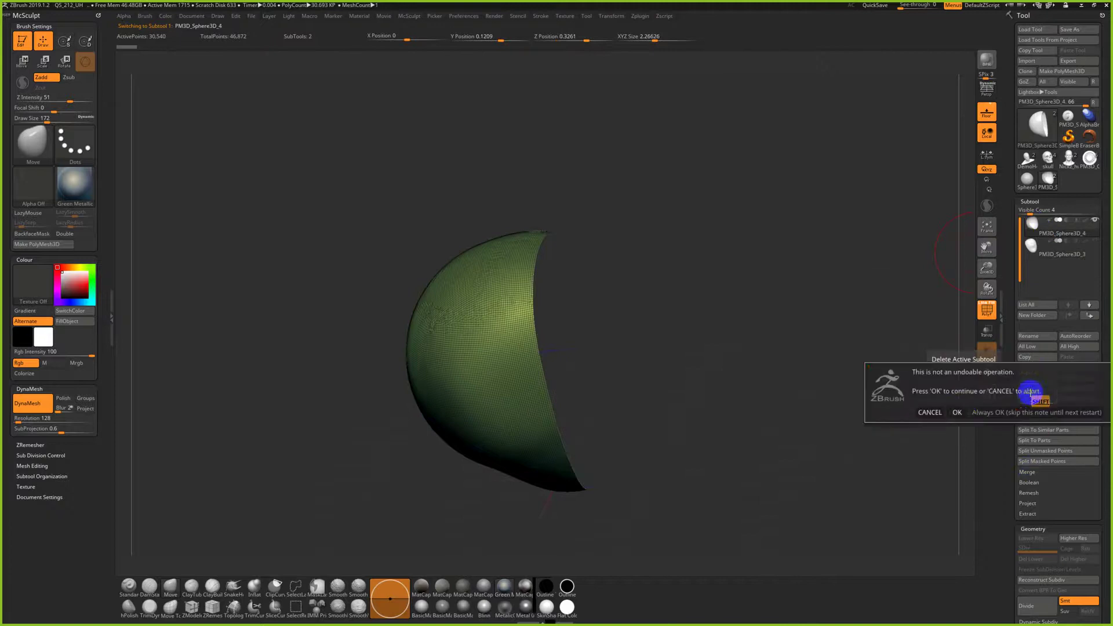
shift+click(960, 411)
Close the open back of the remaining face half with Close Holes
shift+drag(744, 390, 533, 403)
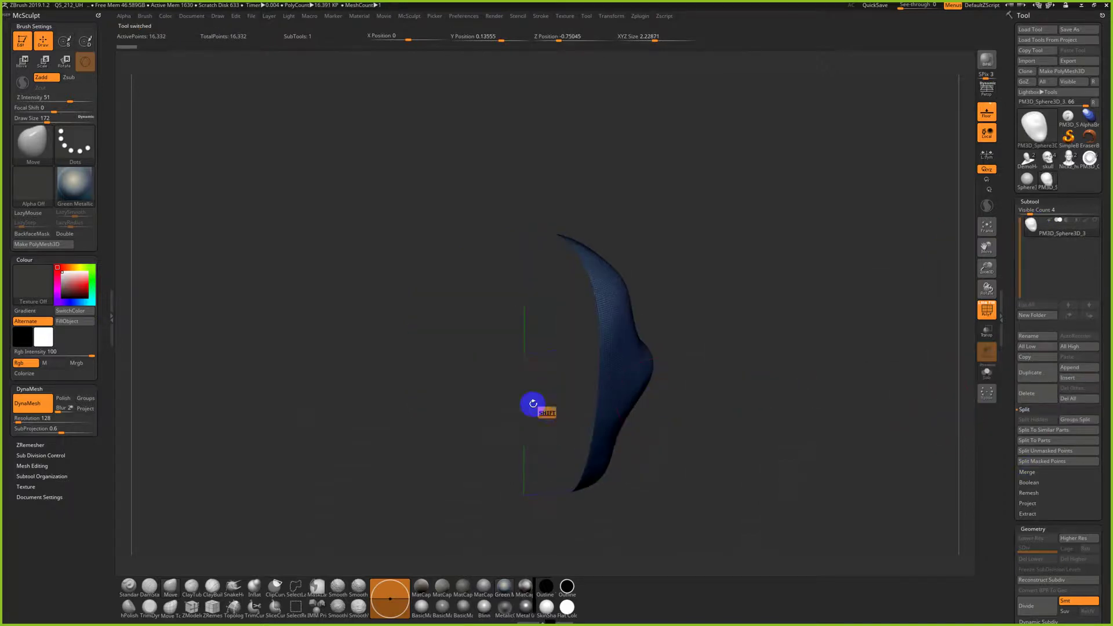
shift+click(33, 466)
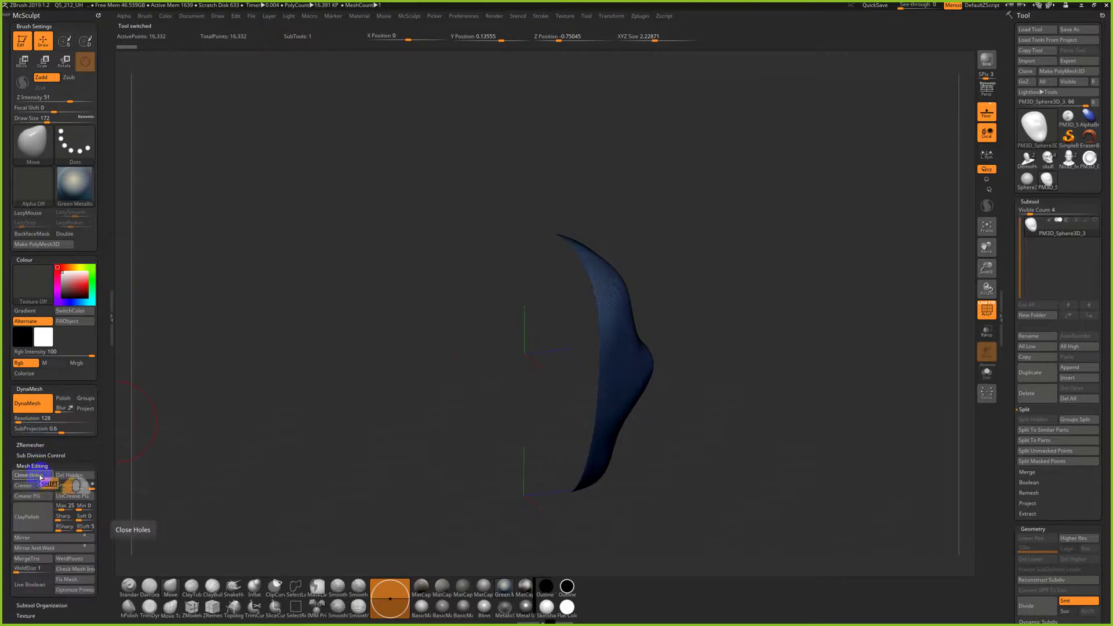
shift+click(40, 476)
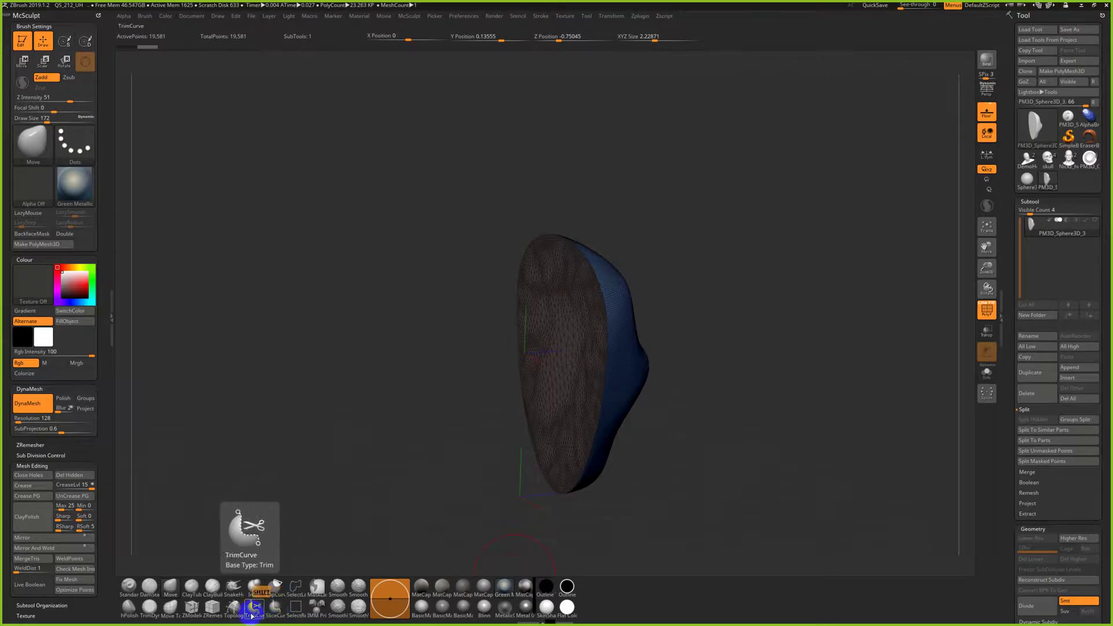
Look up where Close Holes sits among the Modify Topology commands of the tool's geometry settings
mouse_move(1019, 464)
mouse_down()
mouse_move(1008, 418)
mouse_move(1026, 378)
mouse_move(1038, 486)
mouse_up()
click(1033, 466)
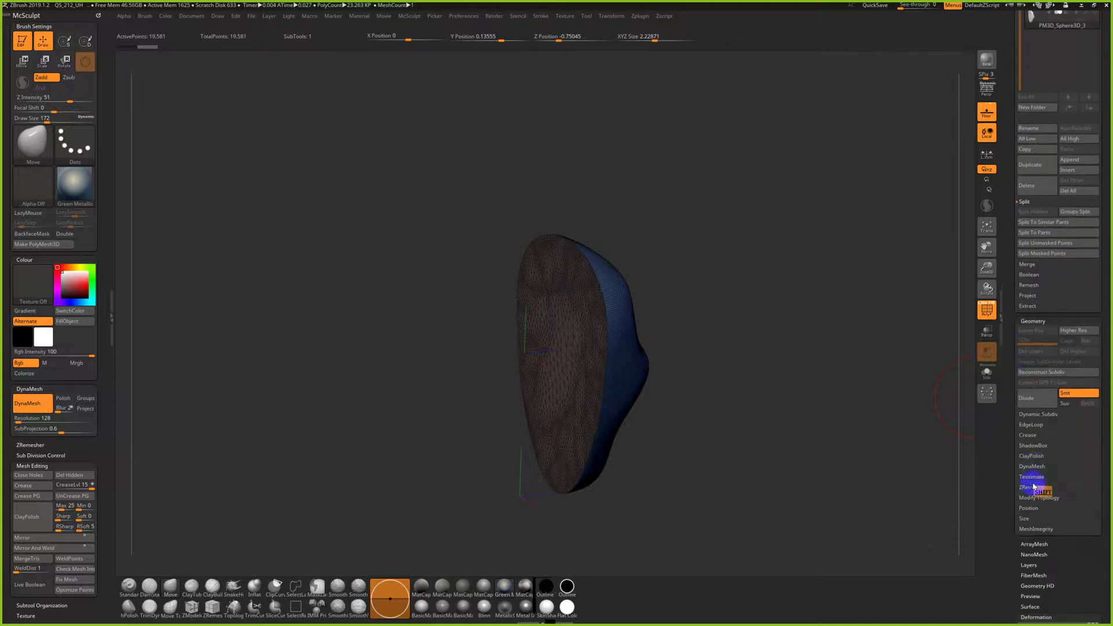
click(1031, 498)
drag(999, 534, 1010, 508)
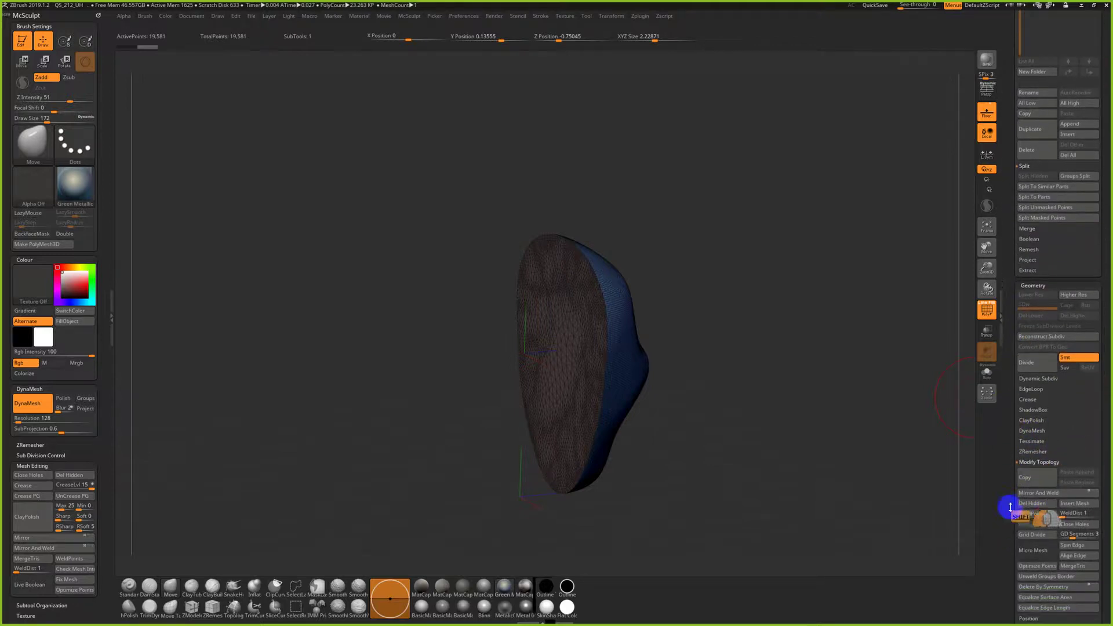
drag(1011, 560, 1011, 502)
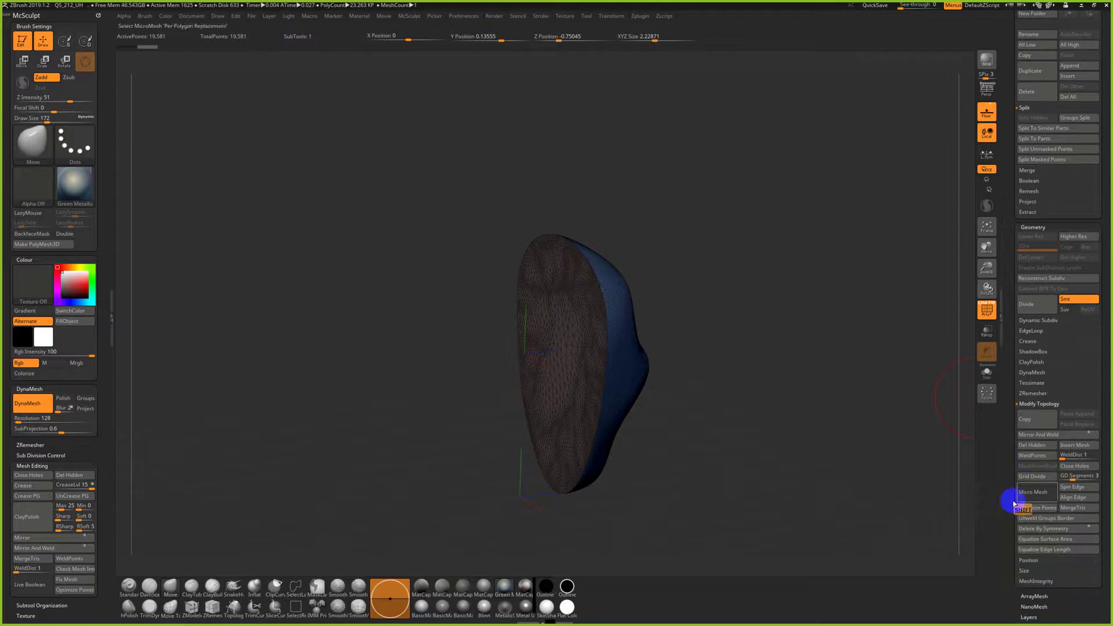
key(ctrl)
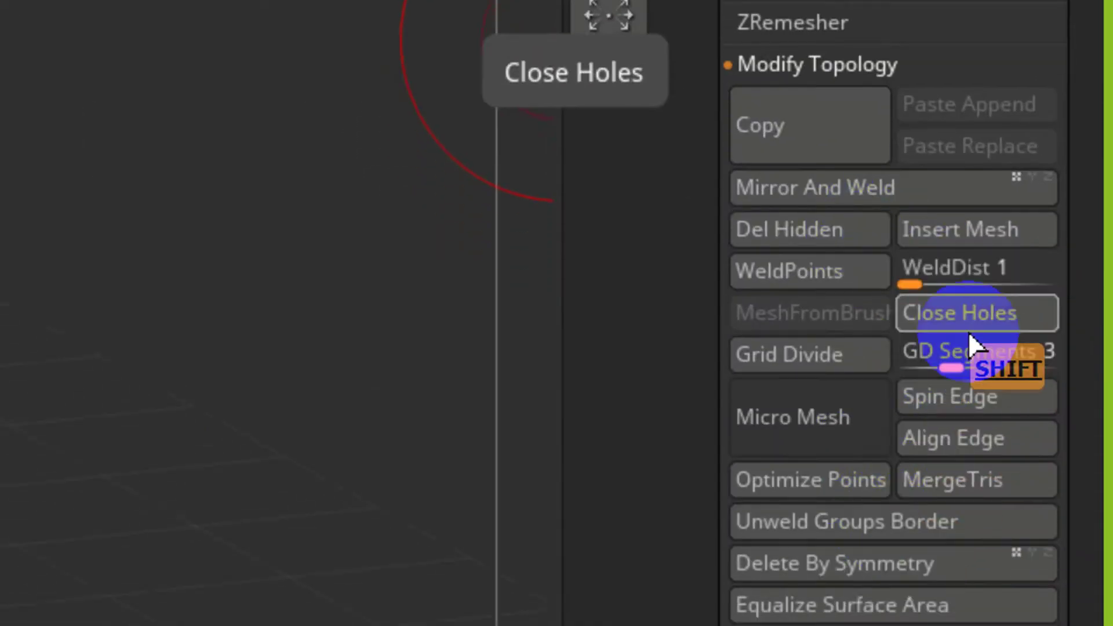
key(ctrl)
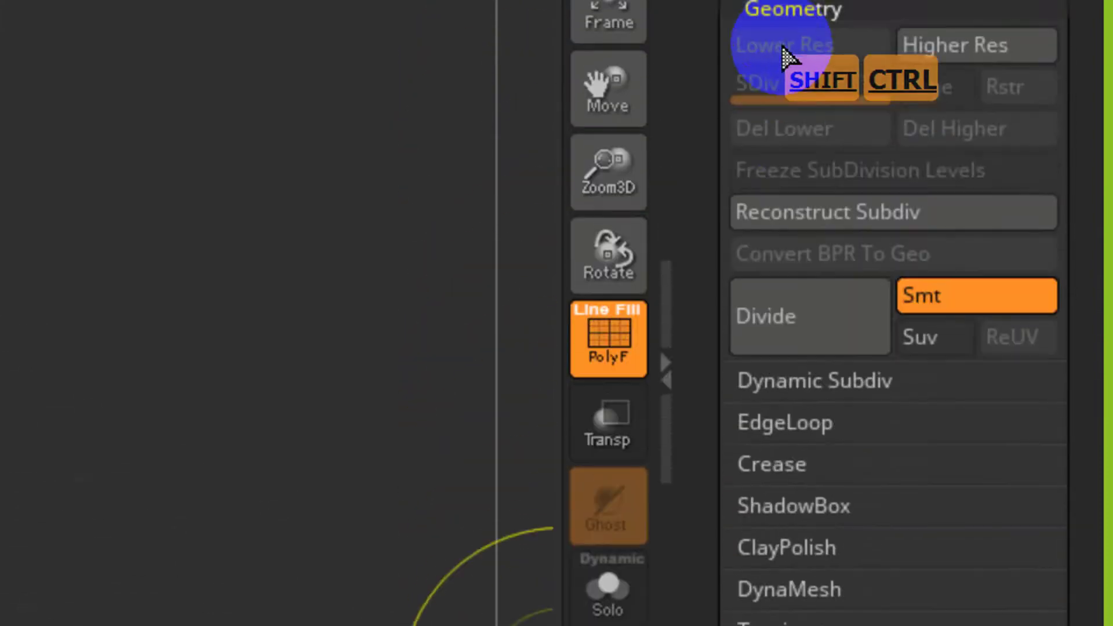
mouse_move(785, 100)
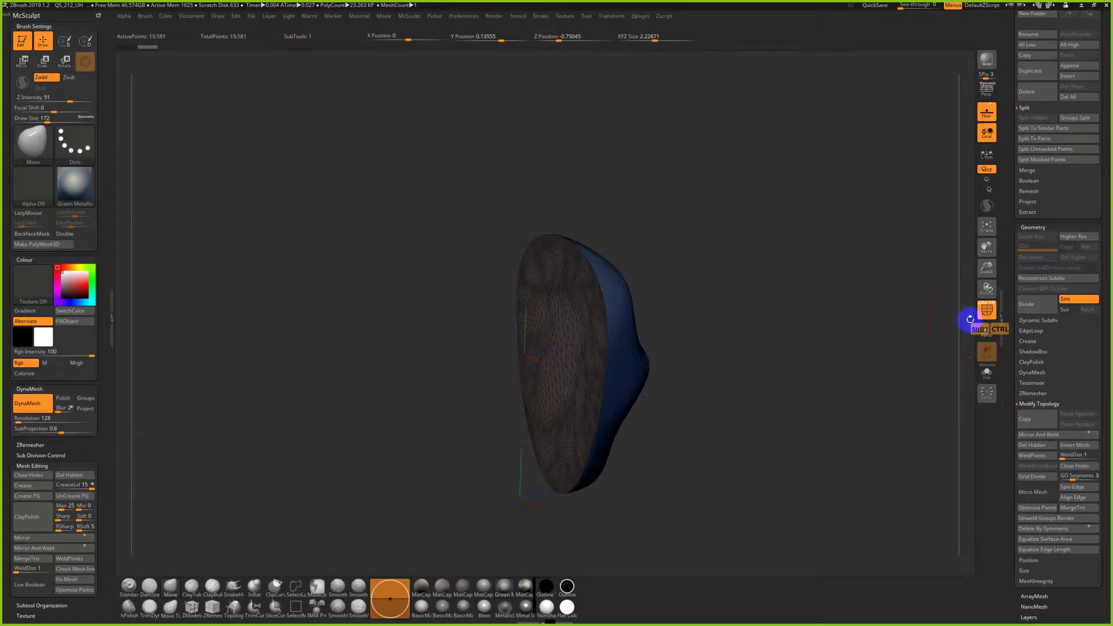
Set the window see-through to 44 and align the front view of the mask with the face in the reference photo
click(980, 313)
drag(906, 6, 916, 7)
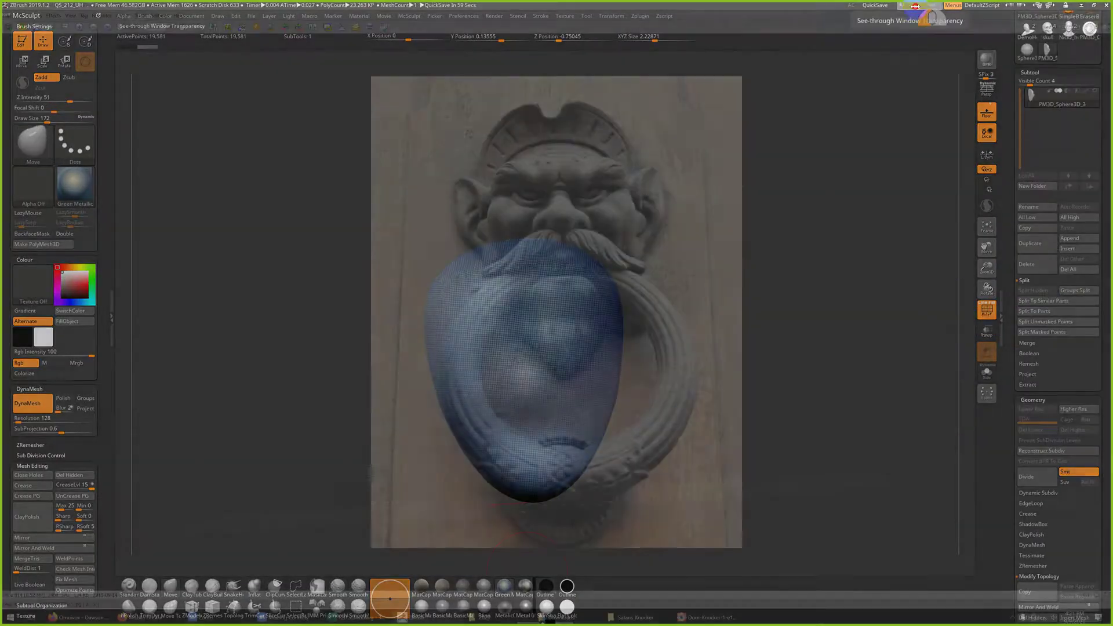
alt+drag(828, 259, 777, 262)
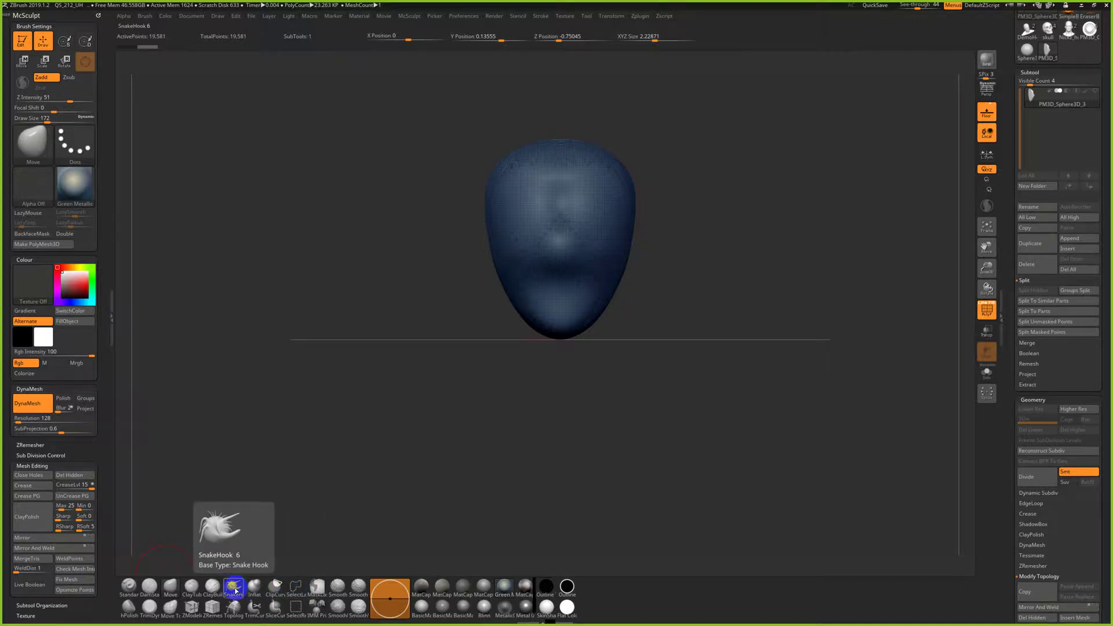
Choose the ClayTubes brush, set see-through back to 0, and turn off the polyframe display on the enlarged mask
click(193, 587)
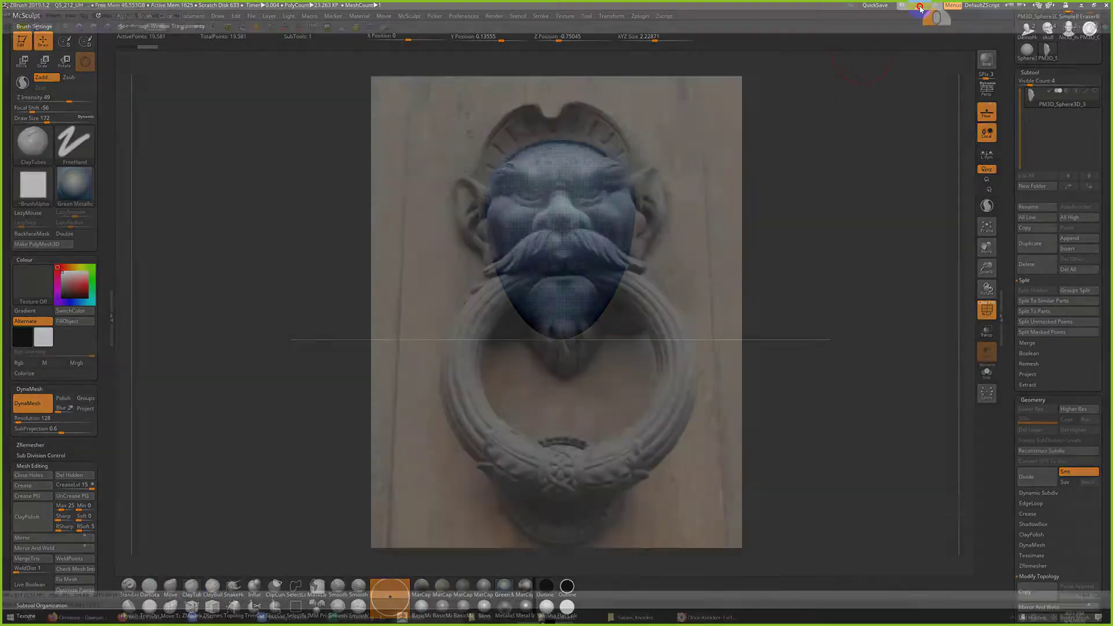
drag(920, 7, 897, 7)
alt+drag(738, 218, 765, 352)
key(shift+f)
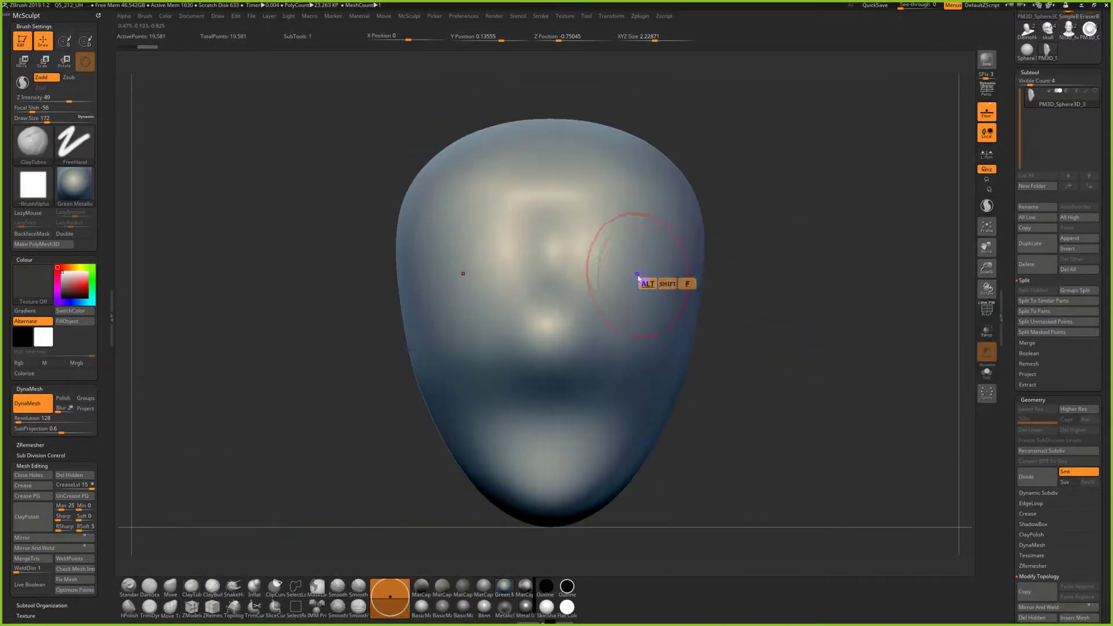
Try carving the eye area with subtractive ClayTubes strokes at draw size 68, inspect the result, and undo the strokes
mouse_move(583, 258)
alt+mouse_down()
mouse_move(650, 255)
mouse_move(614, 261)
mouse_move(622, 249)
alt+mouse_up()
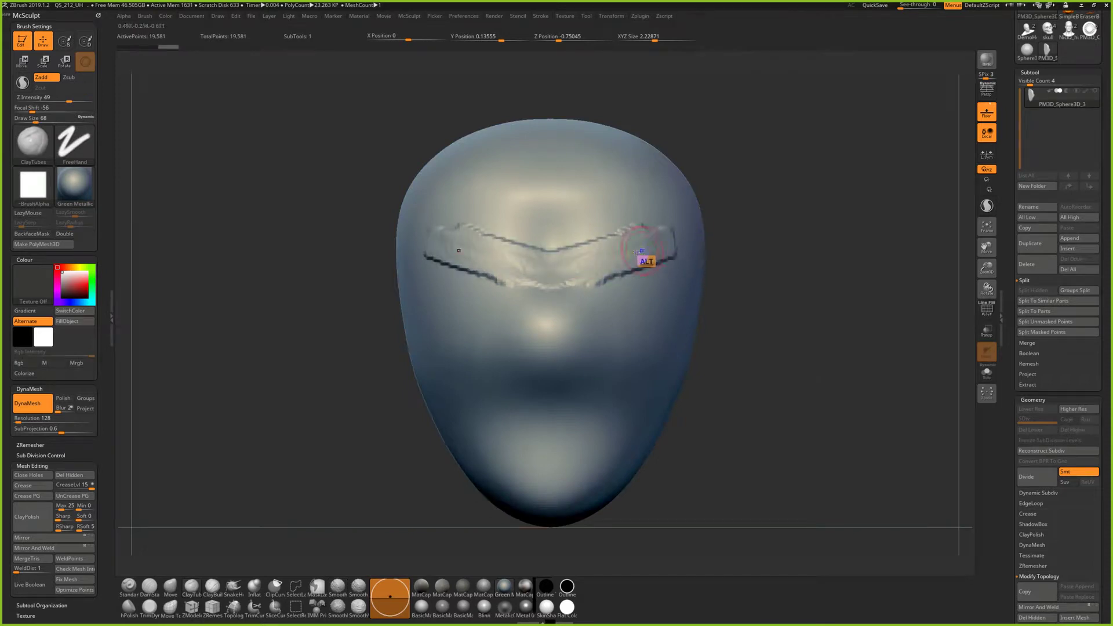
alt+drag(667, 244, 582, 264)
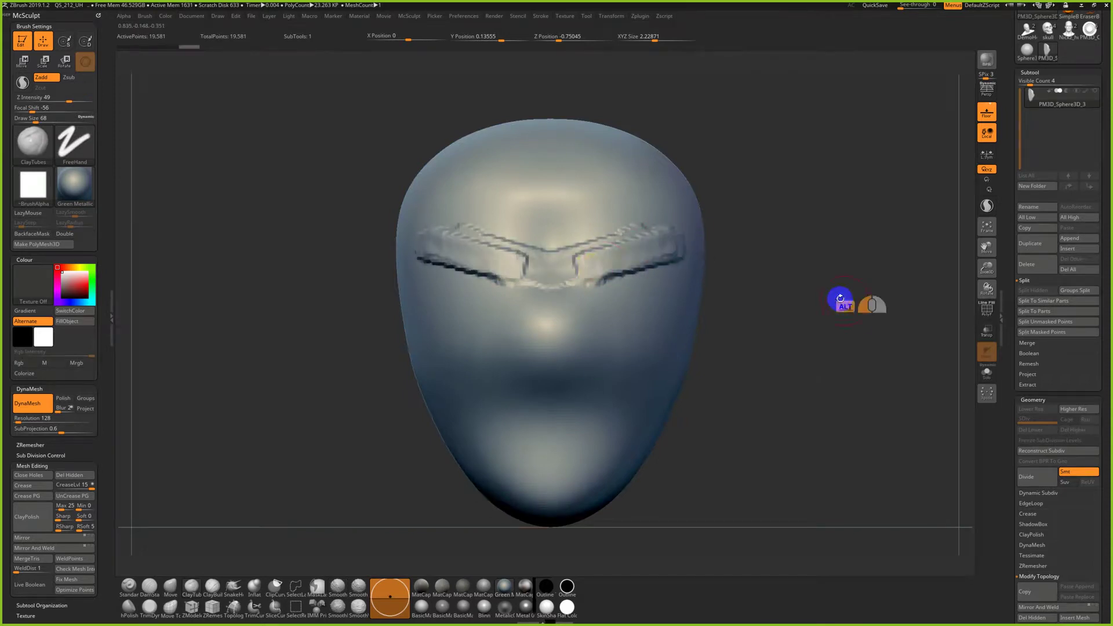
mouse_move(835, 315)
mouse_down()
mouse_move(755, 262)
mouse_move(671, 249)
mouse_move(625, 259)
mouse_up()
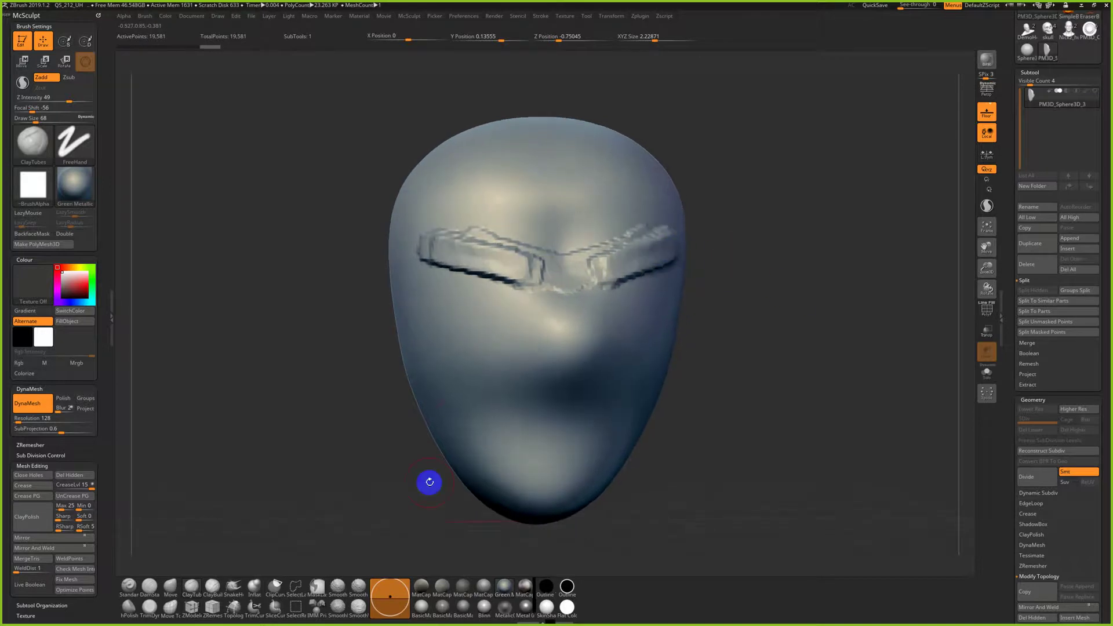
key(ctrl+z)
key(ctrl+z)
key(ctrl+z)
key(ctrl+z)
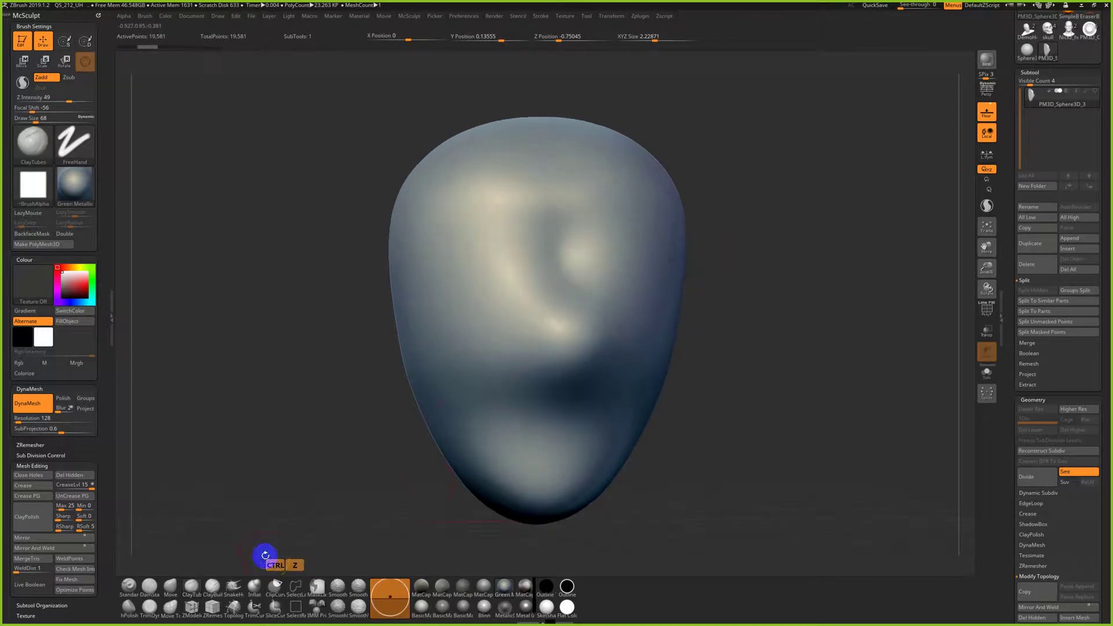
Build up two symmetrical slanted brow ridges above the eyes with the ClayBuildup brush at intensity 20
click(212, 586)
mouse_move(611, 239)
mouse_down()
mouse_move(641, 249)
mouse_move(686, 224)
mouse_move(624, 238)
mouse_move(686, 223)
mouse_move(634, 255)
mouse_move(765, 291)
mouse_move(718, 289)
mouse_up()
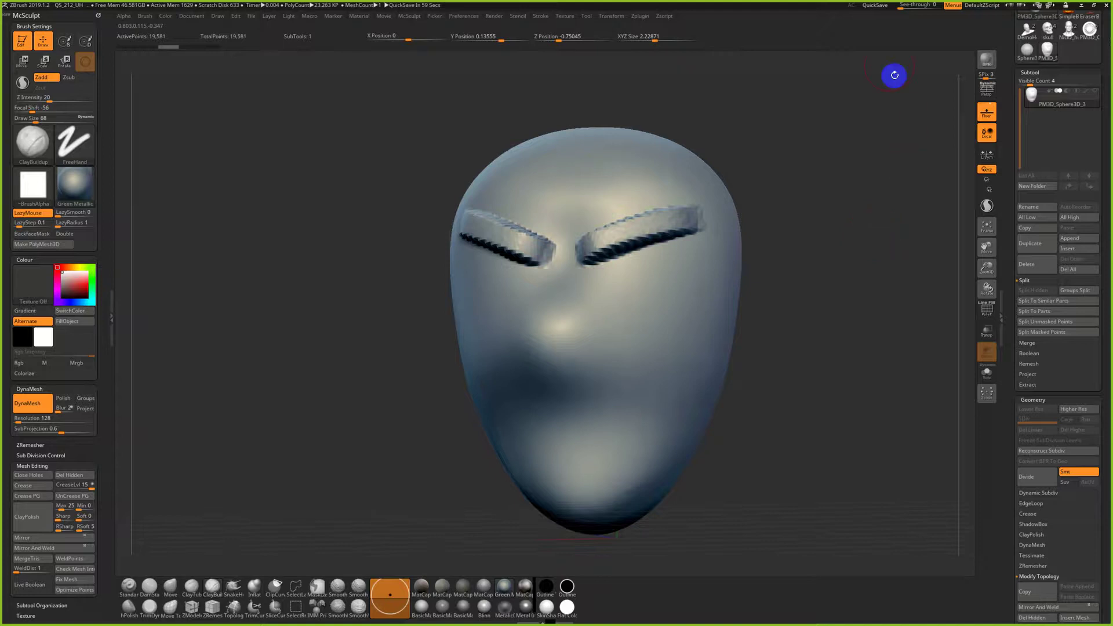
Overlay the mask on the reference face at see-through 31, and shape and smooth the brows and eye sockets to match
drag(903, 9, 913, 8)
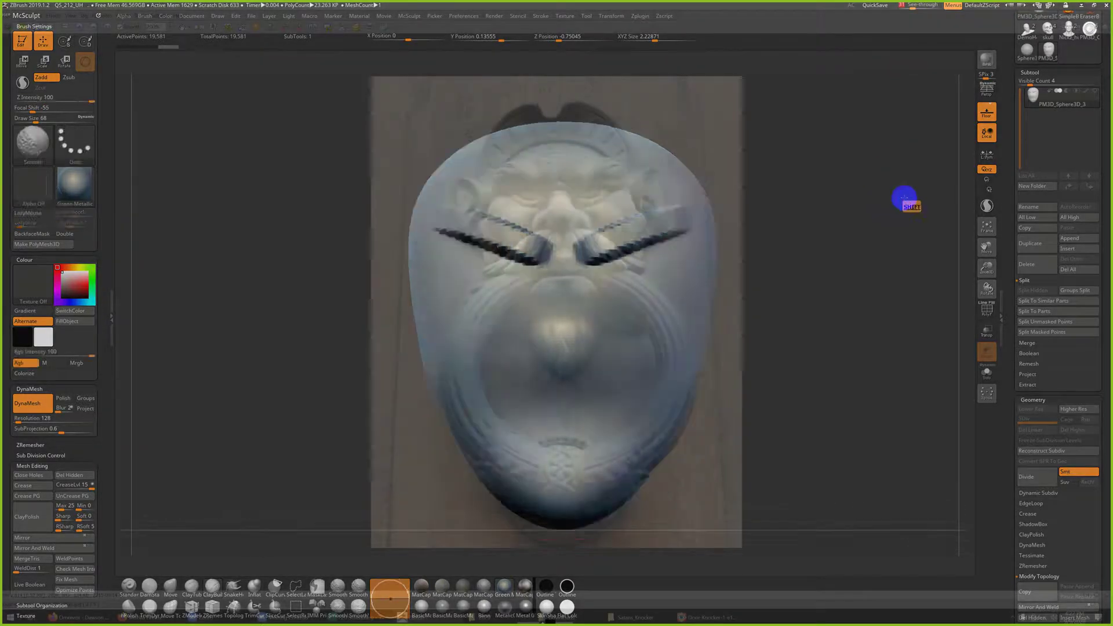
mouse_move(848, 210)
alt+mouse_down()
mouse_move(810, 184)
mouse_move(800, 211)
mouse_move(788, 211)
alt+mouse_up()
alt+drag(789, 208, 772, 227)
shift+drag(592, 174, 582, 185)
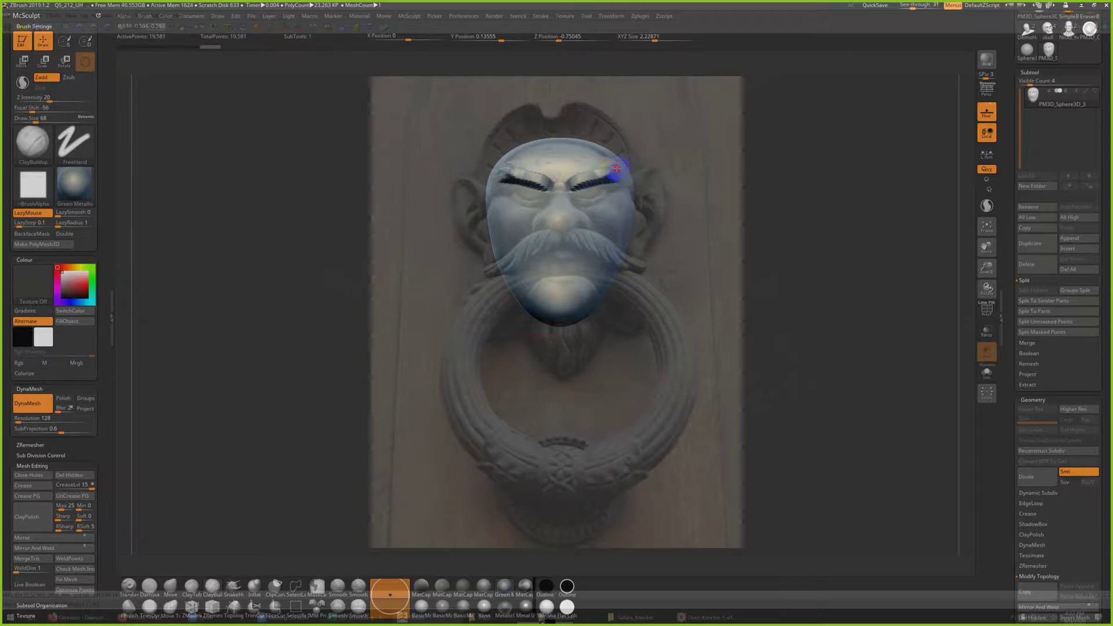
mouse_move(627, 181)
shift+mouse_down()
mouse_move(593, 176)
mouse_move(581, 193)
mouse_move(615, 198)
mouse_move(597, 184)
mouse_move(607, 199)
shift+mouse_up()
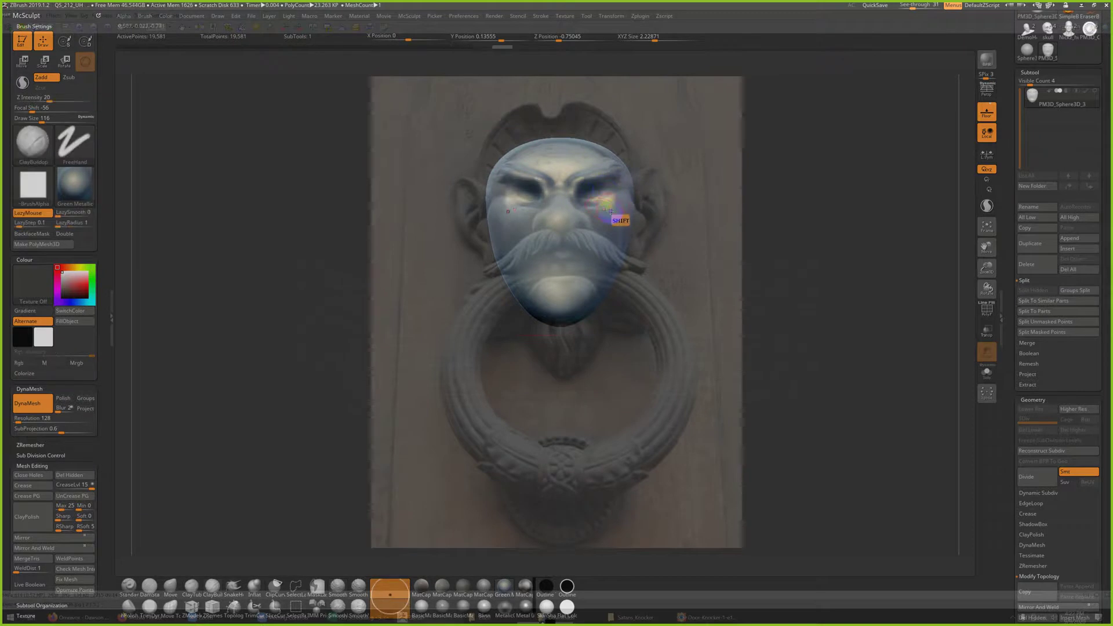
Build up the mask's nose over the reference photo with ClayBuildup at draw size 116 and smooth around it, undoing the last stroke
drag(558, 219, 584, 225)
key(shift)
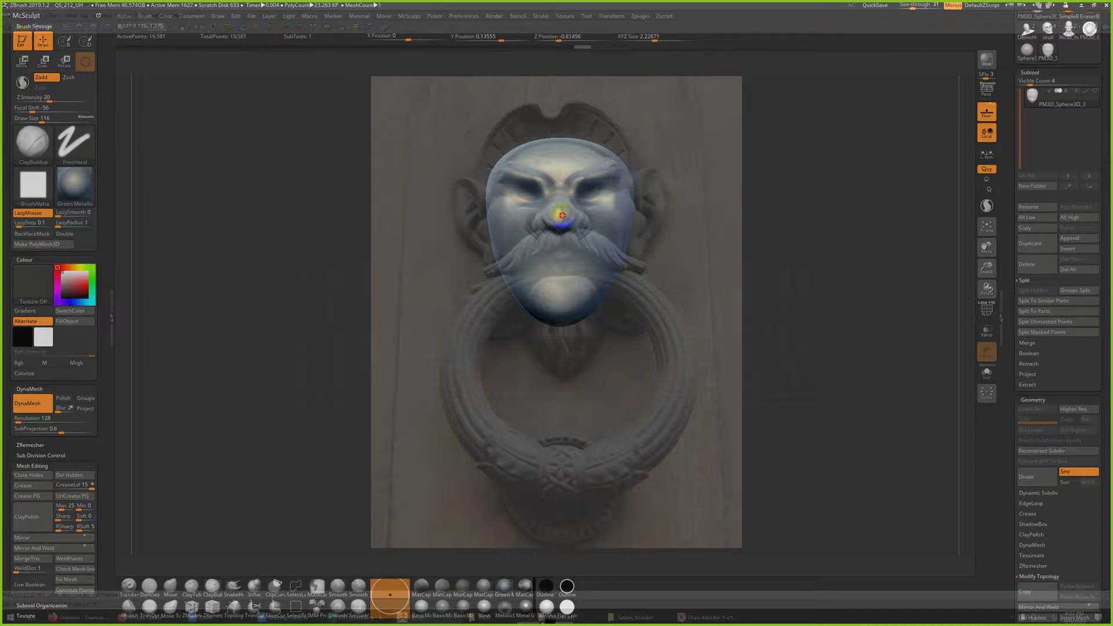
key(shift)
shift+drag(582, 227, 597, 249)
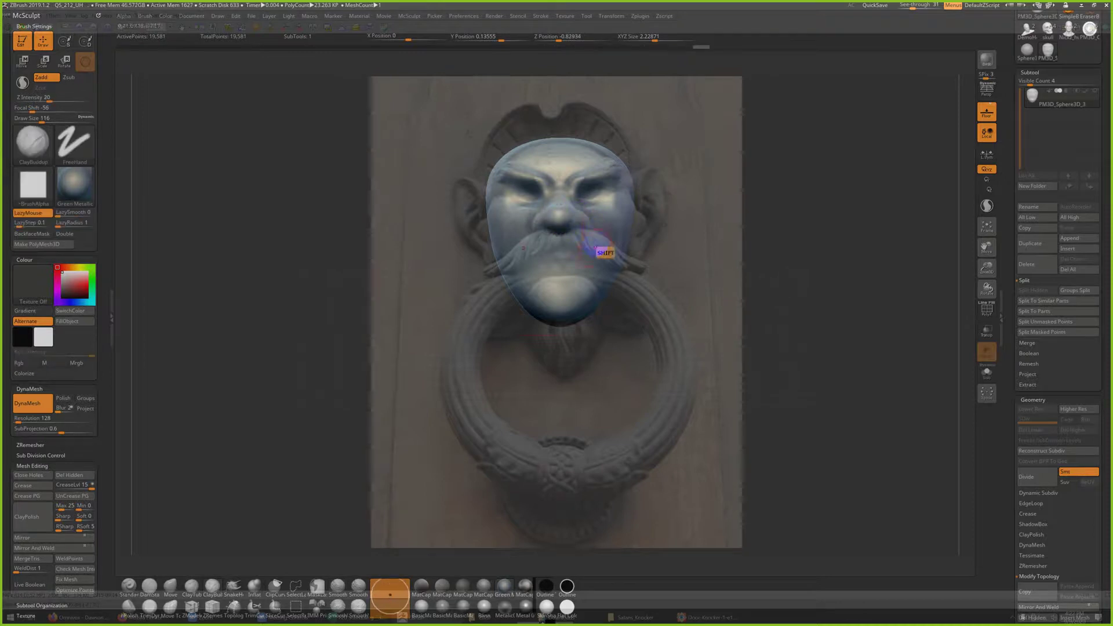
key(ctrl+z)
Shape the lips and cheeks symmetrically over the reference face, and smooth the mouth and chin transitions
mouse_move(555, 249)
mouse_down()
mouse_move(542, 259)
mouse_move(569, 283)
mouse_move(533, 276)
mouse_move(541, 300)
mouse_move(525, 291)
mouse_up()
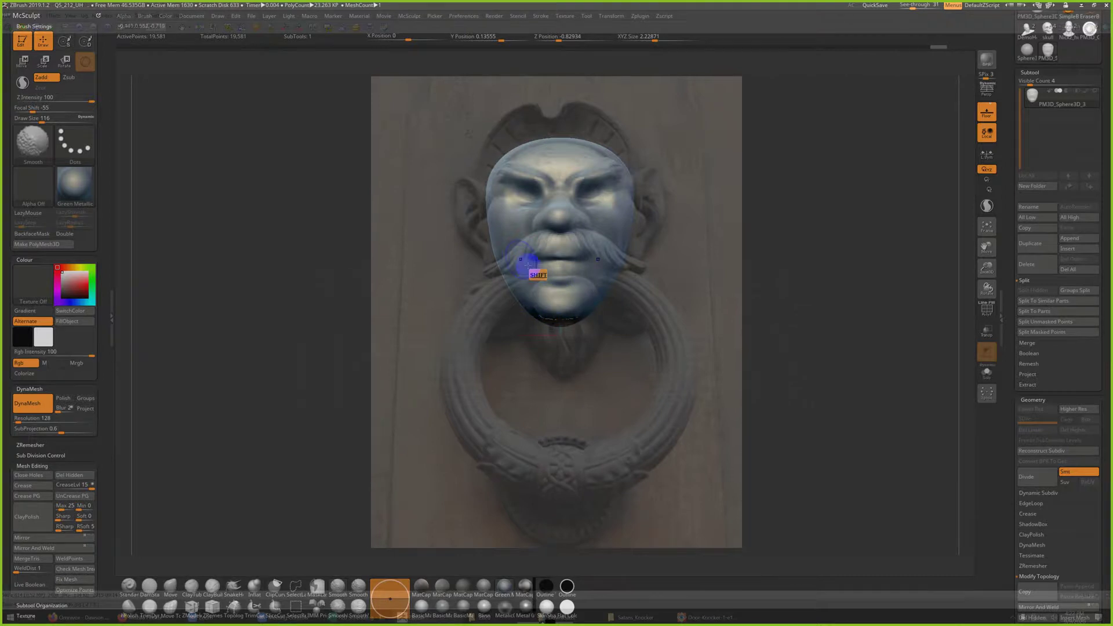
mouse_move(513, 217)
mouse_down()
mouse_move(514, 231)
mouse_move(499, 233)
mouse_up()
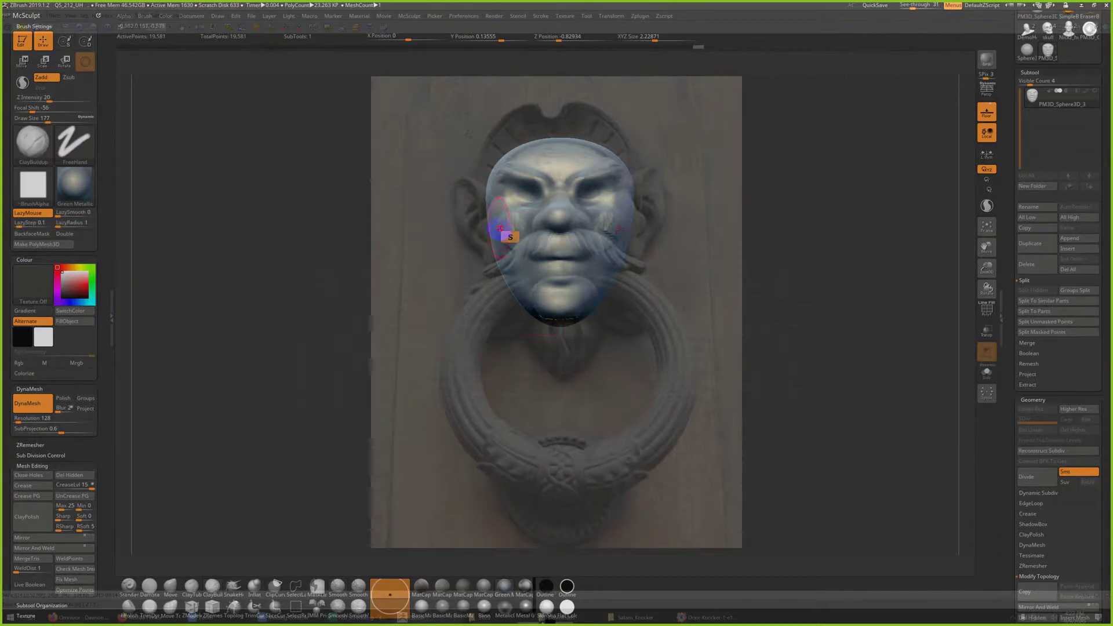
shift+drag(576, 280, 580, 274)
mouse_move(681, 299)
mouse_down()
mouse_move(723, 303)
mouse_move(686, 313)
mouse_move(709, 273)
mouse_up()
Set see-through to 0 and refine and smooth the enlarged face with ClayBuildup at draw size 108, checking it from several angles
drag(913, 6, 883, 7)
mouse_move(777, 179)
mouse_down()
mouse_move(730, 196)
mouse_move(742, 195)
mouse_move(753, 253)
mouse_move(743, 292)
mouse_up()
alt+drag(734, 278, 739, 308)
key(ctrl+z)
alt+drag(807, 332, 729, 342)
drag(729, 342, 752, 344)
mouse_move(618, 247)
alt+mouse_down()
mouse_move(584, 225)
mouse_move(604, 241)
mouse_move(753, 273)
mouse_move(728, 311)
alt+mouse_up()
key(s)
mouse_move(646, 262)
shift+mouse_down()
mouse_move(689, 264)
mouse_move(668, 297)
shift+mouse_up()
mouse_move(747, 325)
mouse_down()
mouse_move(810, 380)
mouse_move(768, 398)
mouse_move(815, 394)
mouse_move(807, 400)
mouse_move(736, 345)
mouse_up()
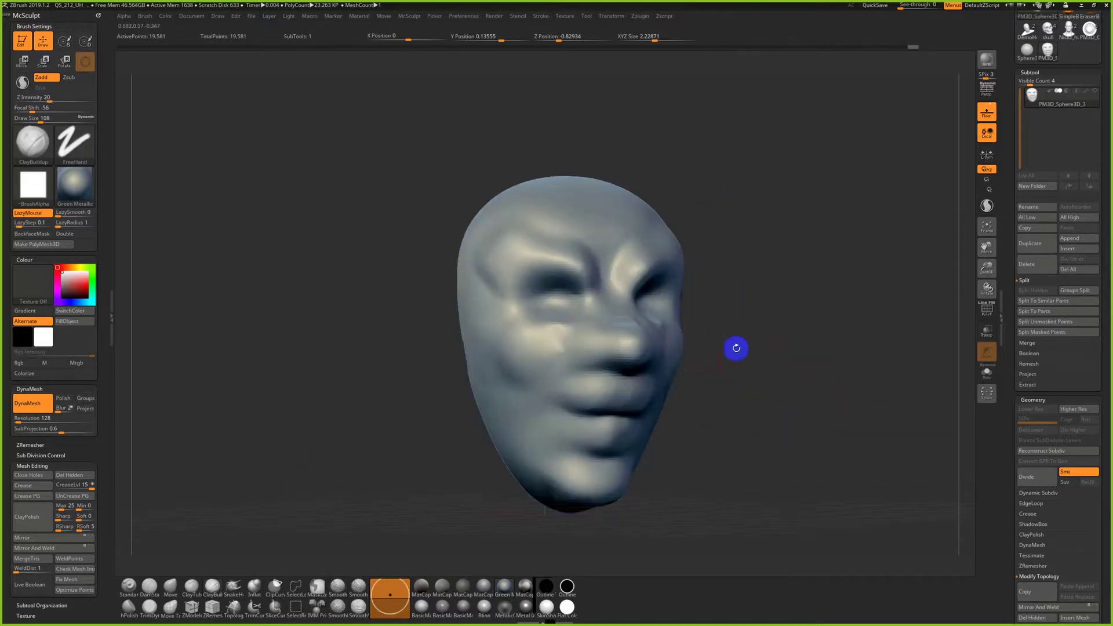
key(ctrl+z)
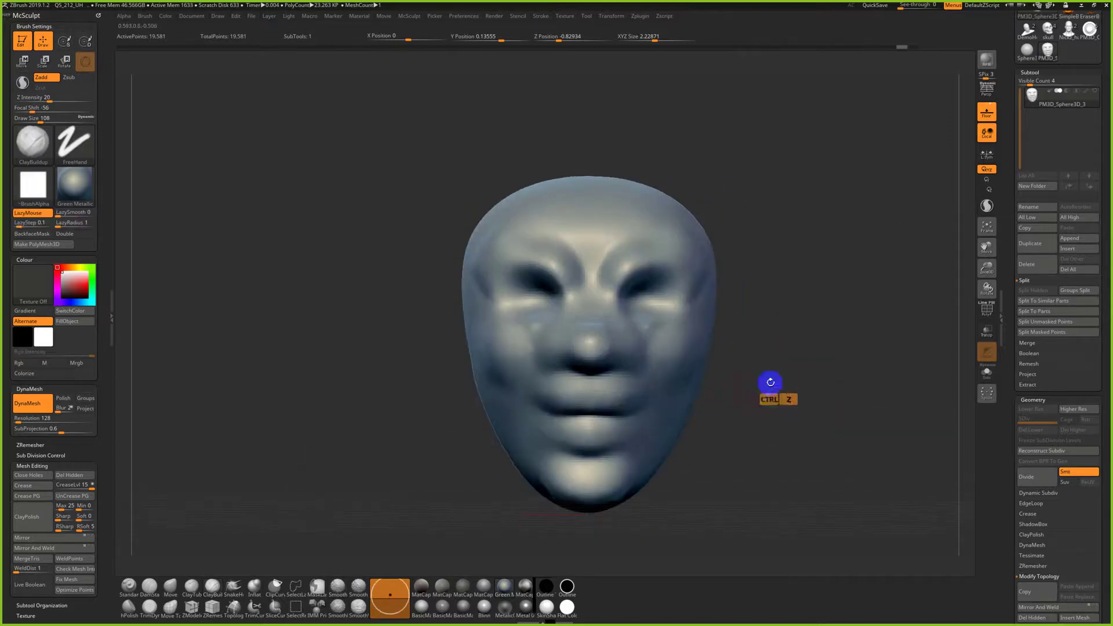
Switch to the Sphere3D tool and convert it to a PolyMesh3D
click(1027, 49)
drag(1014, 58, 1013, 188)
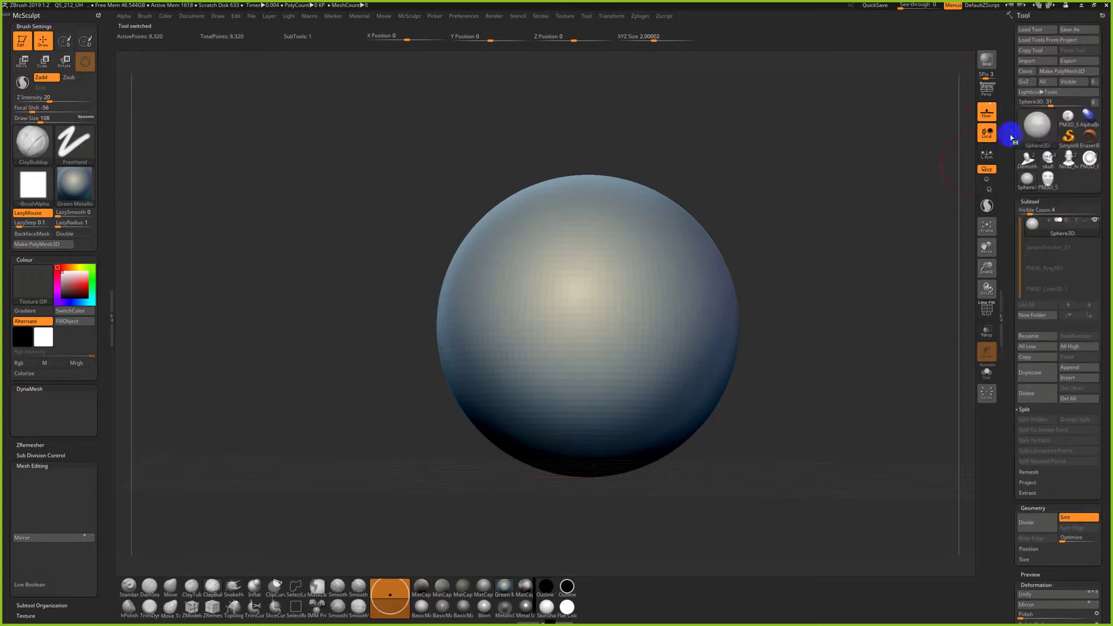
click(1065, 71)
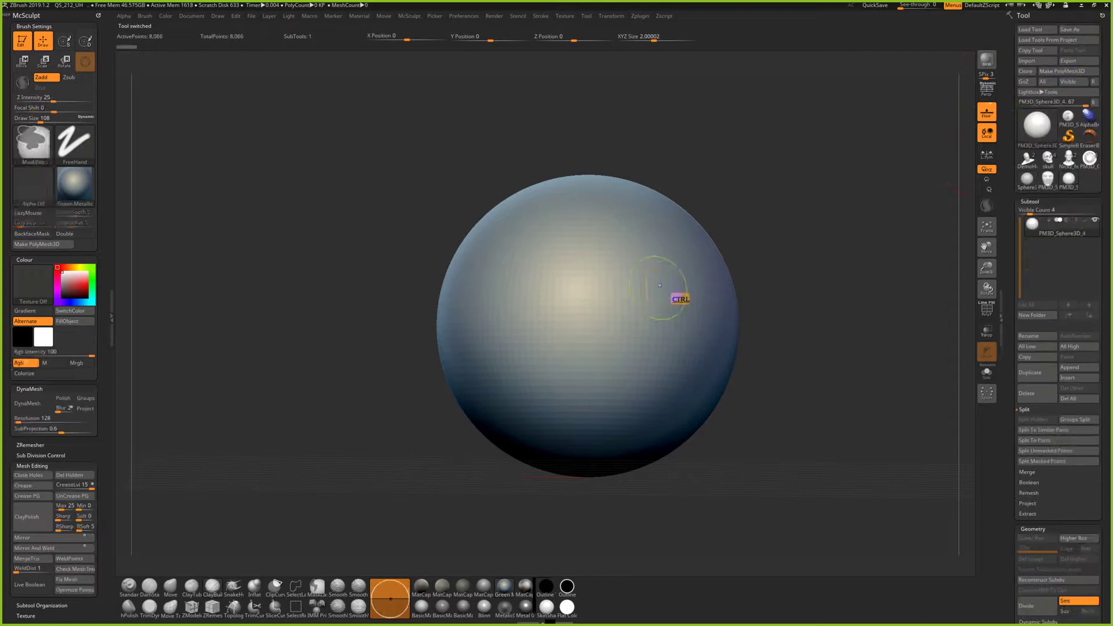
Build up a rough symmetrical upper-lip mound on the sphere, and subdivide the mesh to level 3
mouse_move(603, 295)
mouse_down()
mouse_move(530, 318)
mouse_move(586, 302)
mouse_move(556, 302)
mouse_move(572, 261)
mouse_move(541, 290)
mouse_move(590, 265)
mouse_move(534, 343)
mouse_up()
key(ctrl+z)
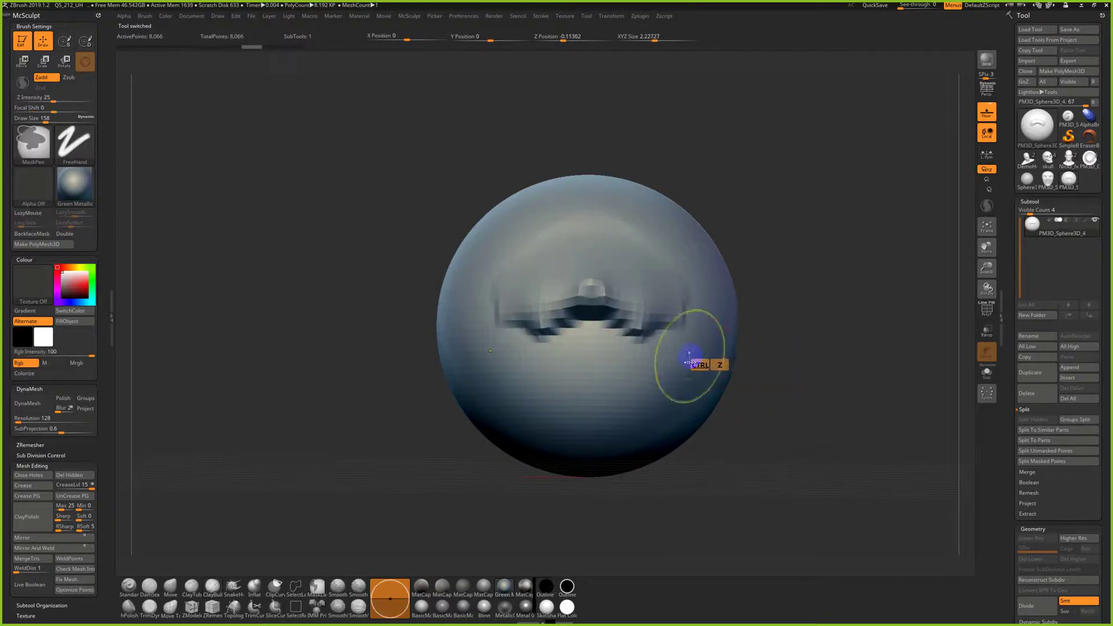
key(ctrl+z)
key(ctrl+d)
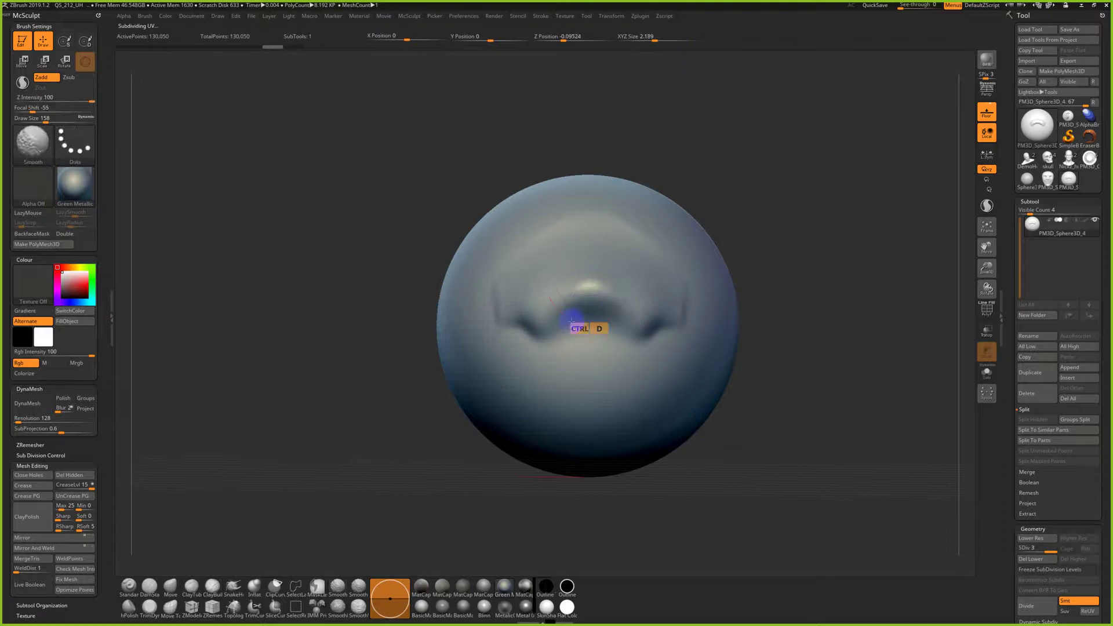
Shape the upper and lower lip volumes on the sphere with ClayBuildup at intensity 9 and draw size 140, and smooth them
mouse_move(522, 316)
mouse_down()
mouse_move(632, 313)
mouse_move(513, 316)
mouse_up()
key(ctrl+z)
mouse_move(592, 251)
shift+mouse_down()
mouse_move(516, 303)
mouse_move(587, 367)
mouse_move(596, 360)
mouse_move(589, 383)
mouse_move(780, 386)
mouse_move(606, 331)
mouse_move(614, 360)
mouse_move(589, 360)
mouse_move(558, 385)
mouse_move(708, 390)
shift+mouse_up()
key(s)
shift+drag(590, 367, 597, 364)
mouse_move(685, 393)
shift+mouse_down()
mouse_move(646, 348)
mouse_move(634, 366)
mouse_move(601, 352)
mouse_move(569, 286)
mouse_move(597, 286)
mouse_move(531, 346)
mouse_move(561, 386)
shift+mouse_up()
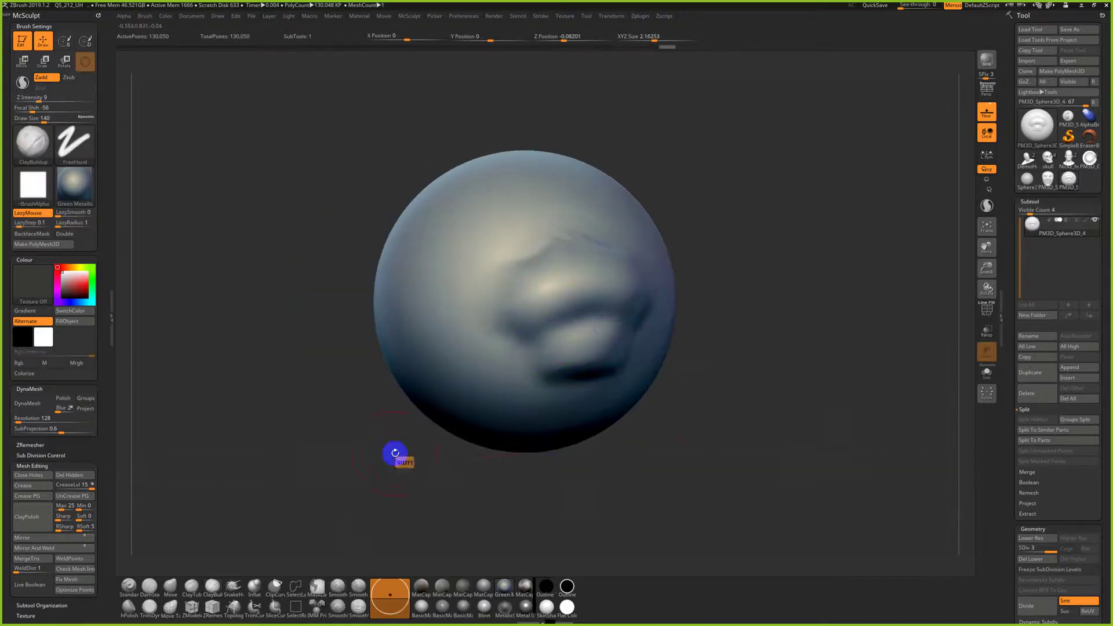
Carve a curved mouth line between the lips with the DamStandard brush at intensity 33, redoing the first stroke and smoothing the corners
click(151, 588)
mouse_move(676, 472)
mouse_down()
mouse_move(599, 475)
mouse_move(680, 482)
mouse_up()
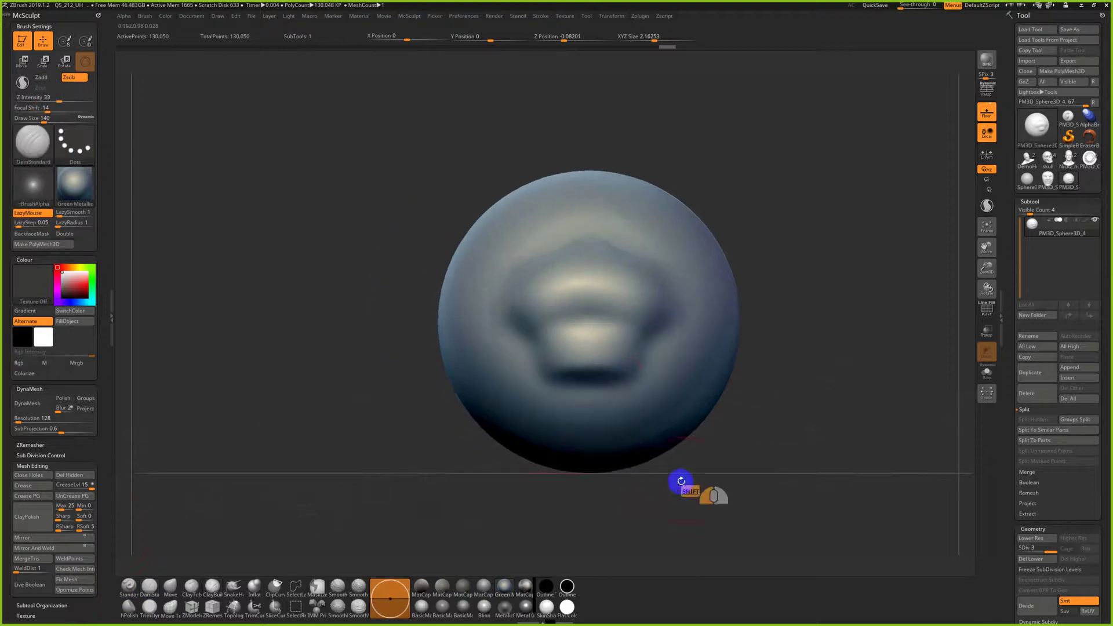
alt+drag(664, 420, 626, 435)
key(s)
drag(558, 323, 554, 289)
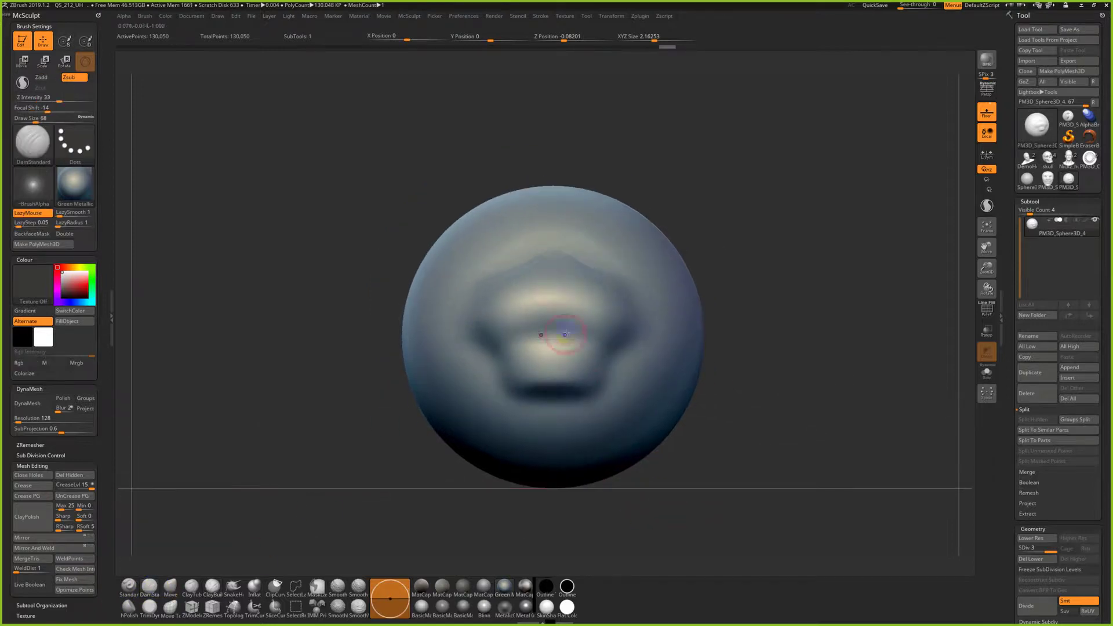
drag(537, 327, 481, 349)
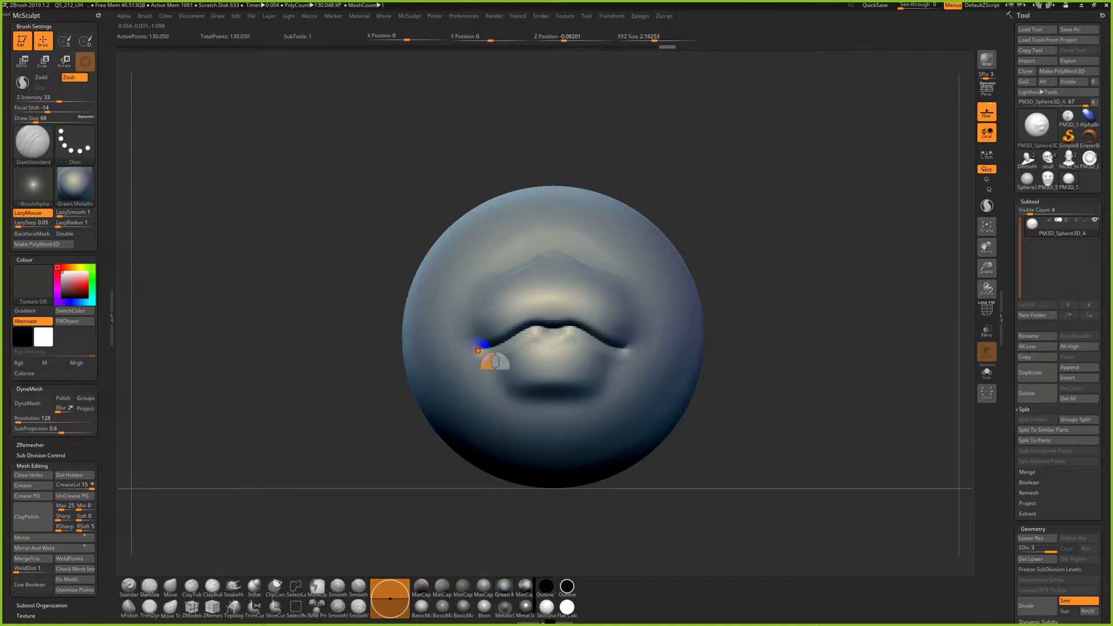
key(ctrl+z)
mouse_move(555, 331)
mouse_down()
mouse_move(501, 341)
mouse_move(469, 366)
mouse_up()
key(shift)
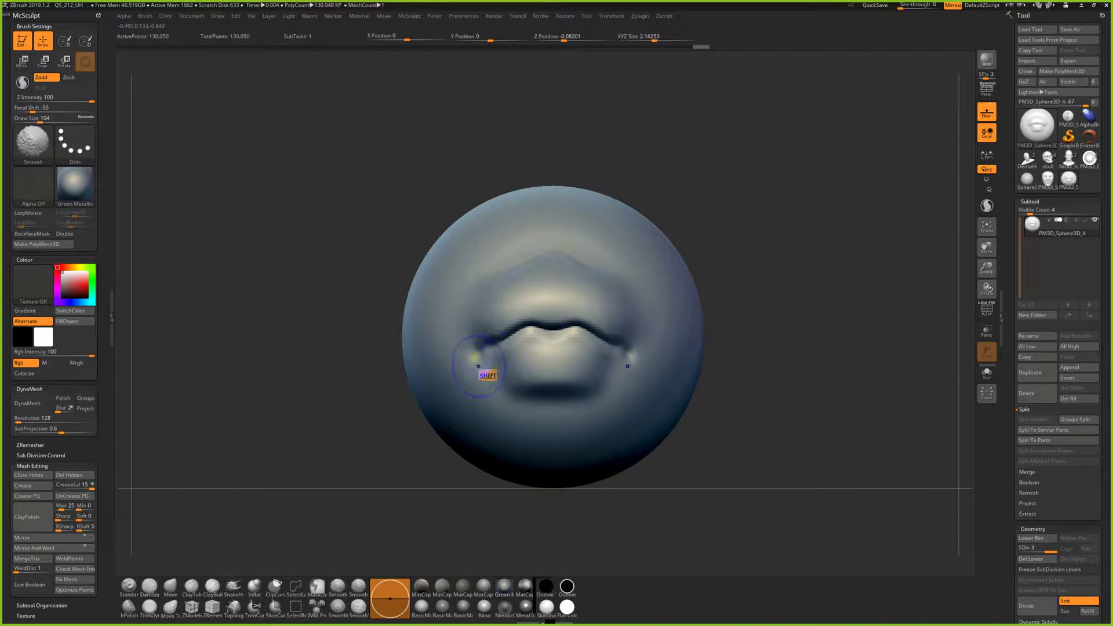
drag(716, 378, 728, 385)
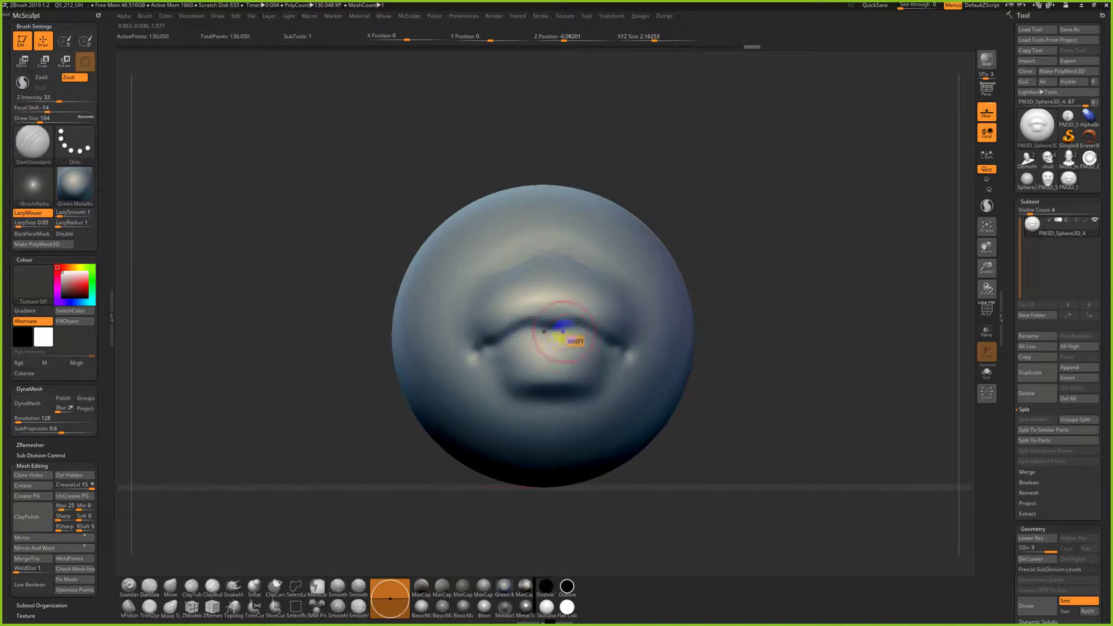
mouse_move(548, 329)
mouse_down()
mouse_move(472, 347)
mouse_move(487, 364)
mouse_up()
Define the lower lip's edge with raised DamStandard strokes at intensity 14 and draw size 54
key(s)
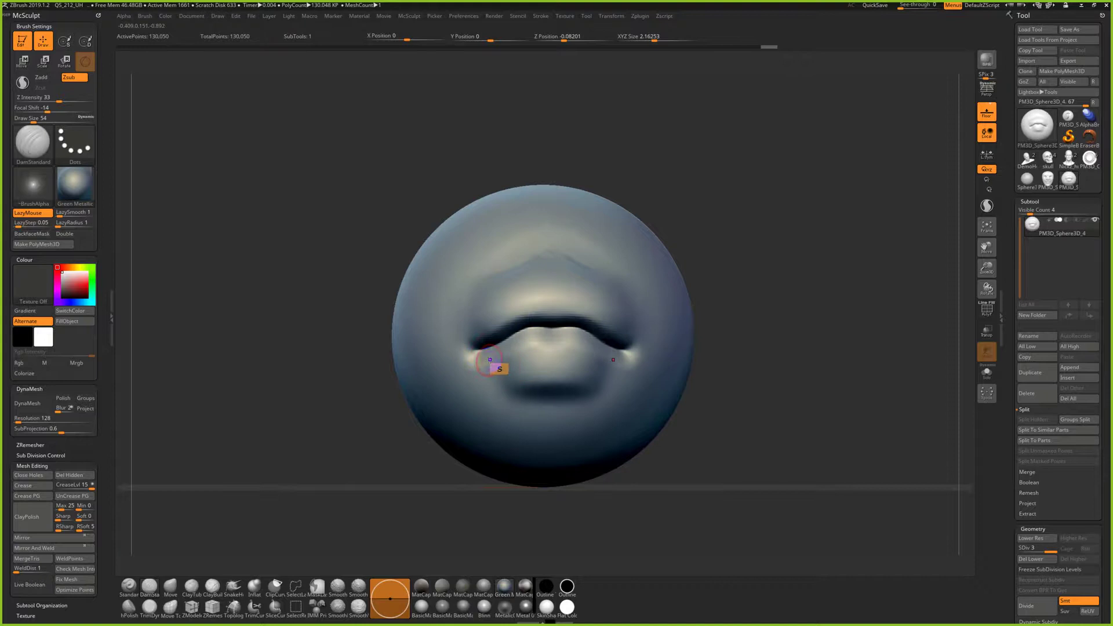
key(u)
drag(475, 359, 476, 359)
key(alt)
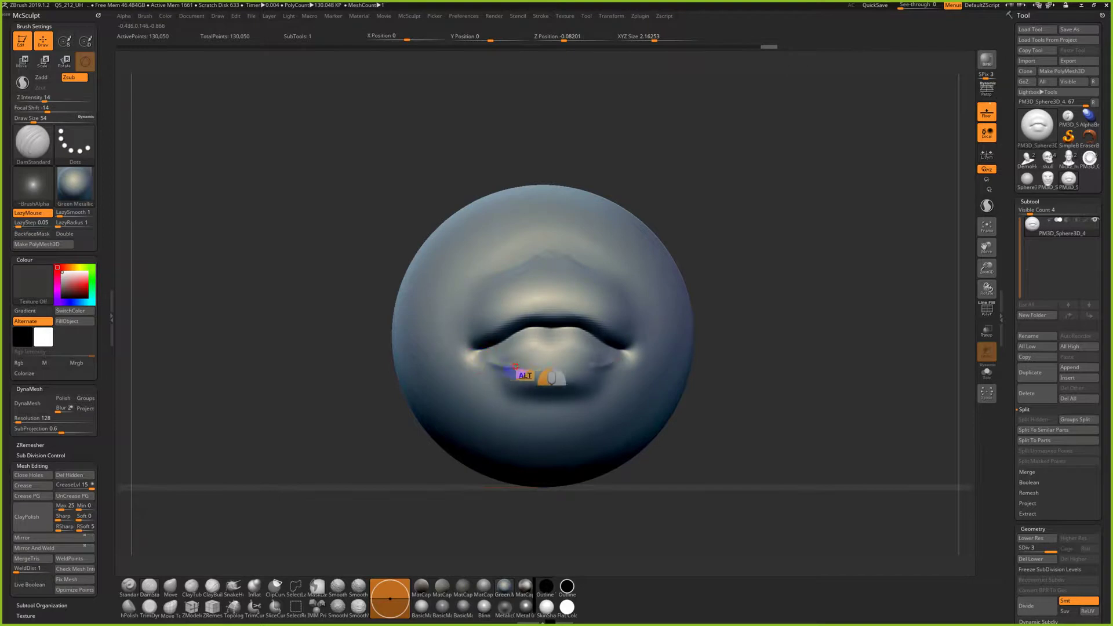
mouse_move(546, 367)
alt+mouse_down()
mouse_move(502, 364)
mouse_move(561, 368)
mouse_move(581, 390)
mouse_move(500, 385)
mouse_move(565, 375)
alt+mouse_up()
Raise the upper lip's edge with inverted DamStandard strokes at draw size 101, and carve notches beside its central bulge
key(s)
mouse_move(764, 406)
mouse_down()
mouse_move(780, 414)
mouse_move(769, 404)
mouse_up()
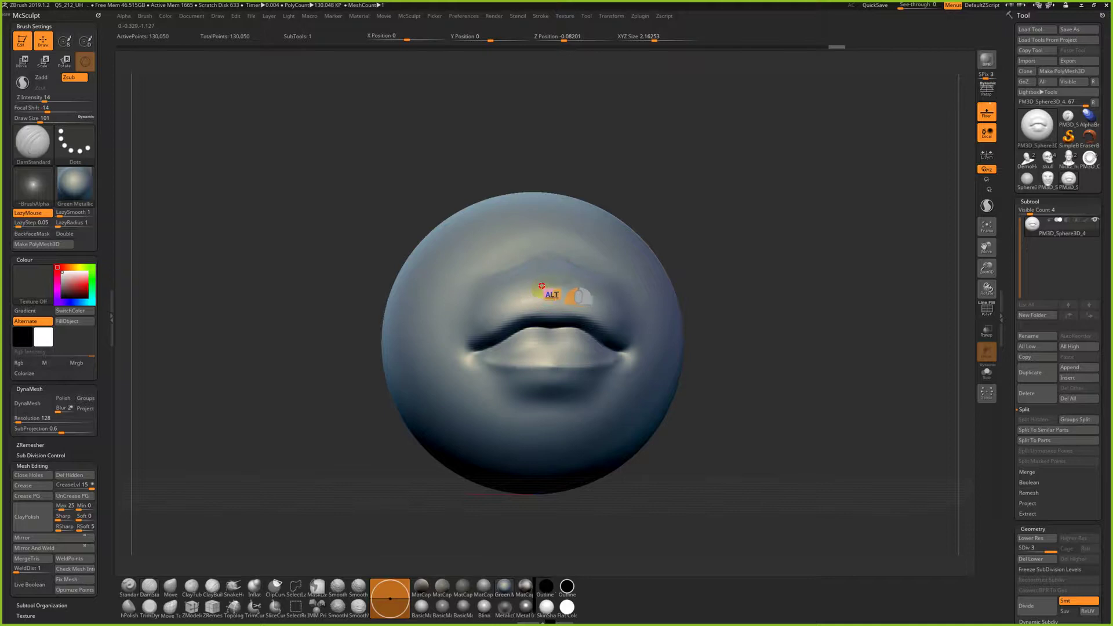
alt+drag(493, 325, 467, 343)
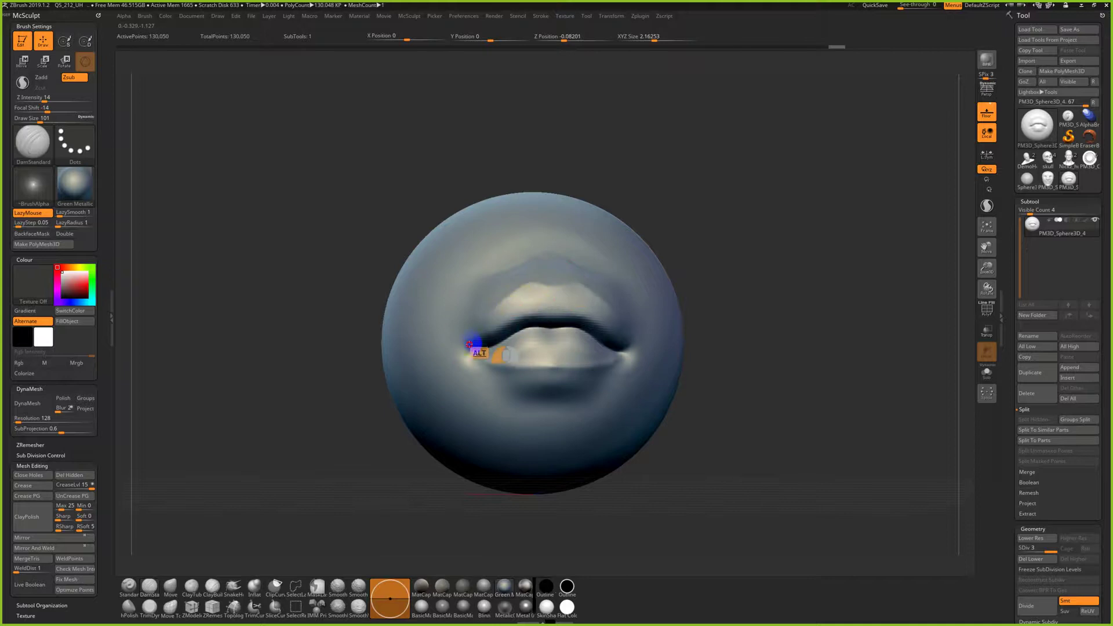
mouse_move(733, 378)
alt+mouse_down()
mouse_move(760, 385)
mouse_move(713, 397)
mouse_move(597, 335)
alt+mouse_up()
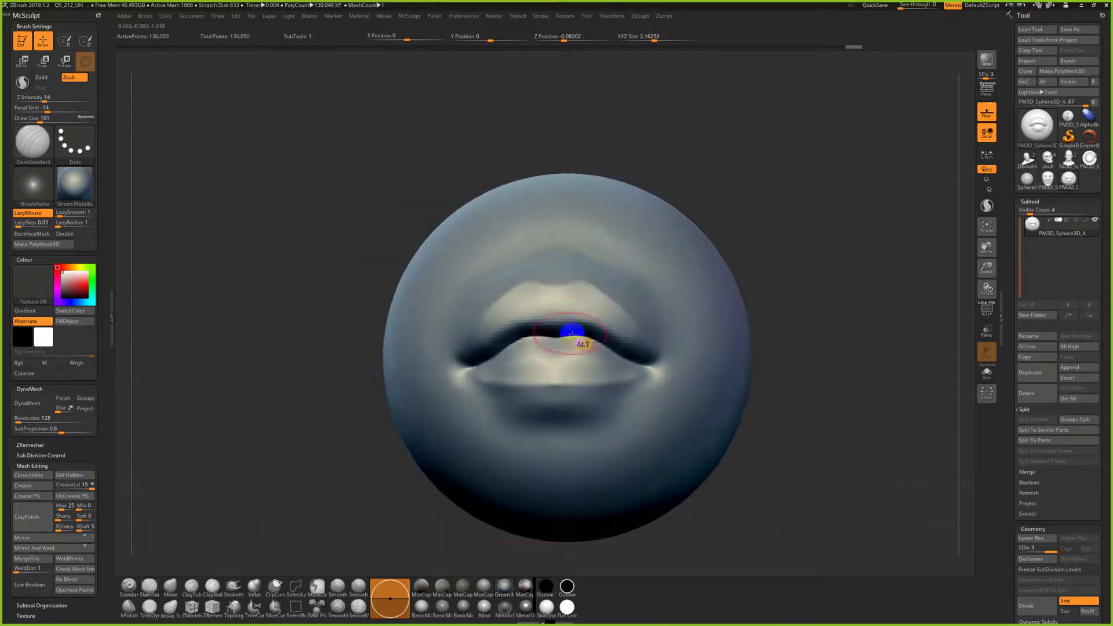
drag(516, 307, 525, 329)
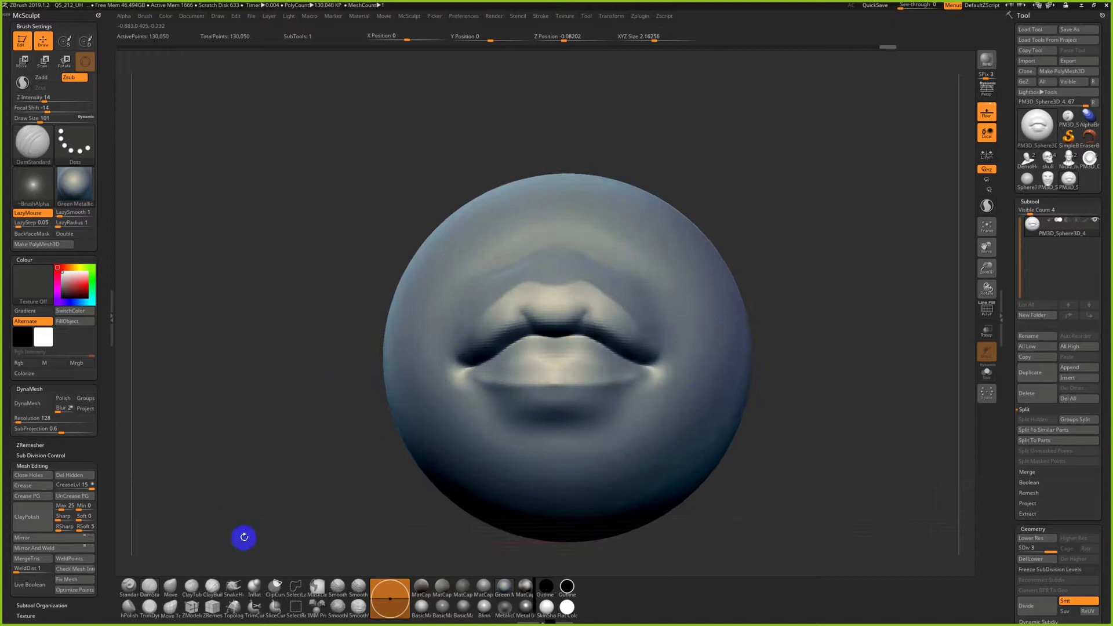
Fill out the centre of the upper lip with ClayTubes at intensity 11 and draw size 74, and check the lips from the side
click(191, 587)
key(u)
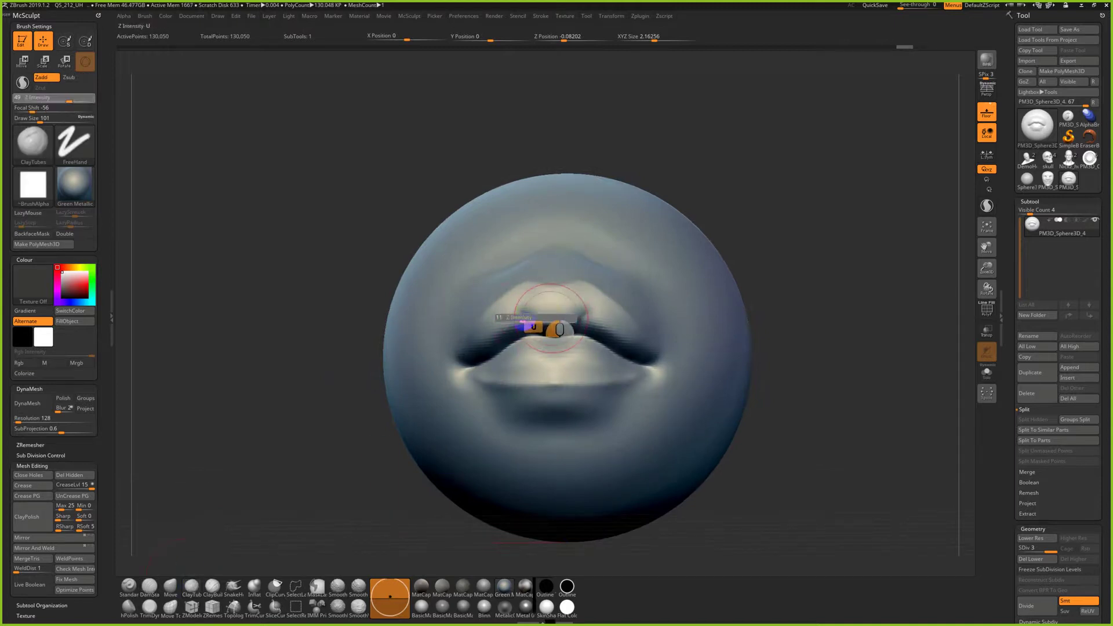
key(s)
click(525, 323)
mouse_move(540, 303)
mouse_down()
mouse_move(552, 313)
mouse_move(597, 305)
mouse_up()
drag(810, 410, 785, 423)
mouse_move(659, 434)
shift+mouse_down()
mouse_move(703, 418)
mouse_move(721, 427)
mouse_move(703, 422)
mouse_move(714, 436)
mouse_move(678, 406)
mouse_move(750, 425)
mouse_move(737, 423)
shift+mouse_up()
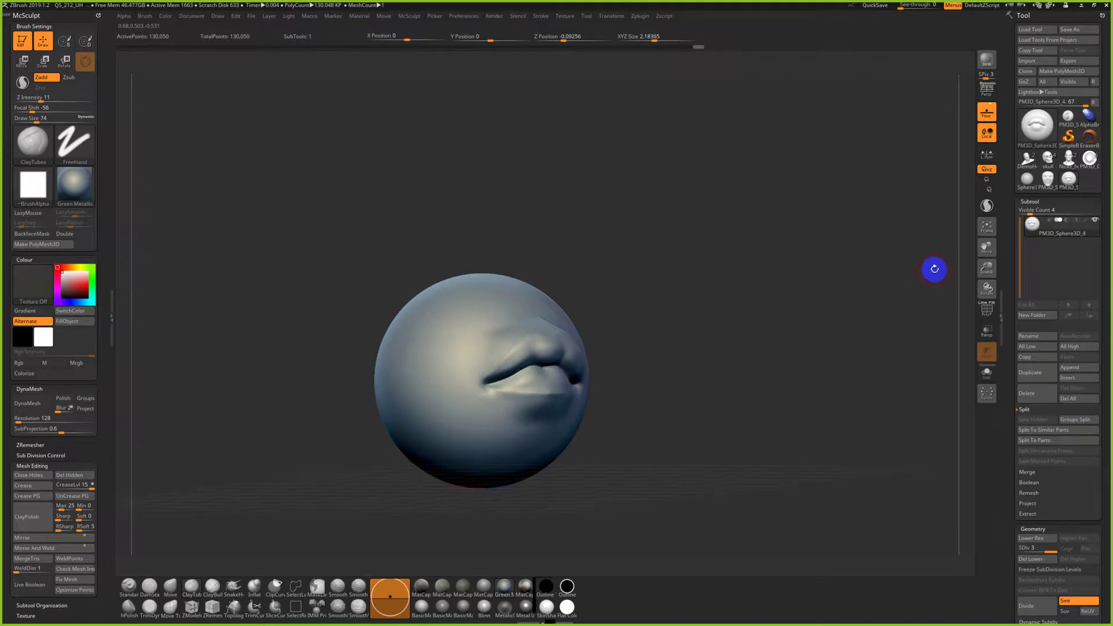
Return to the face mask model, and examine the door knocker photo in FastStone Image Viewer at different zoom levels
click(1046, 178)
alt+drag(798, 342, 793, 392)
key(alt+Tab)
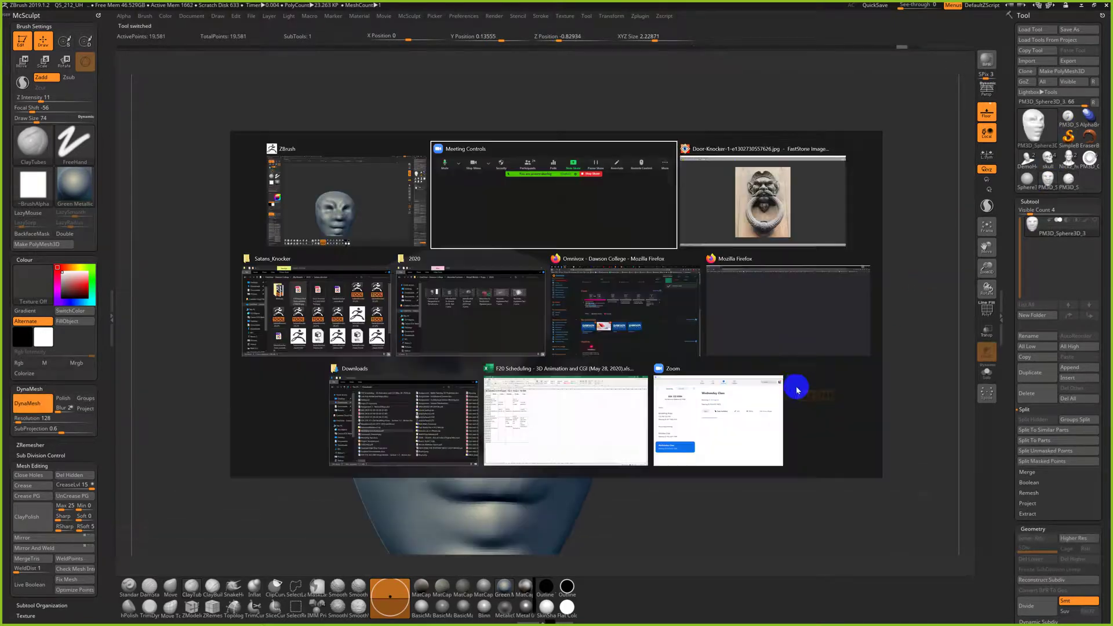
key(Tab)
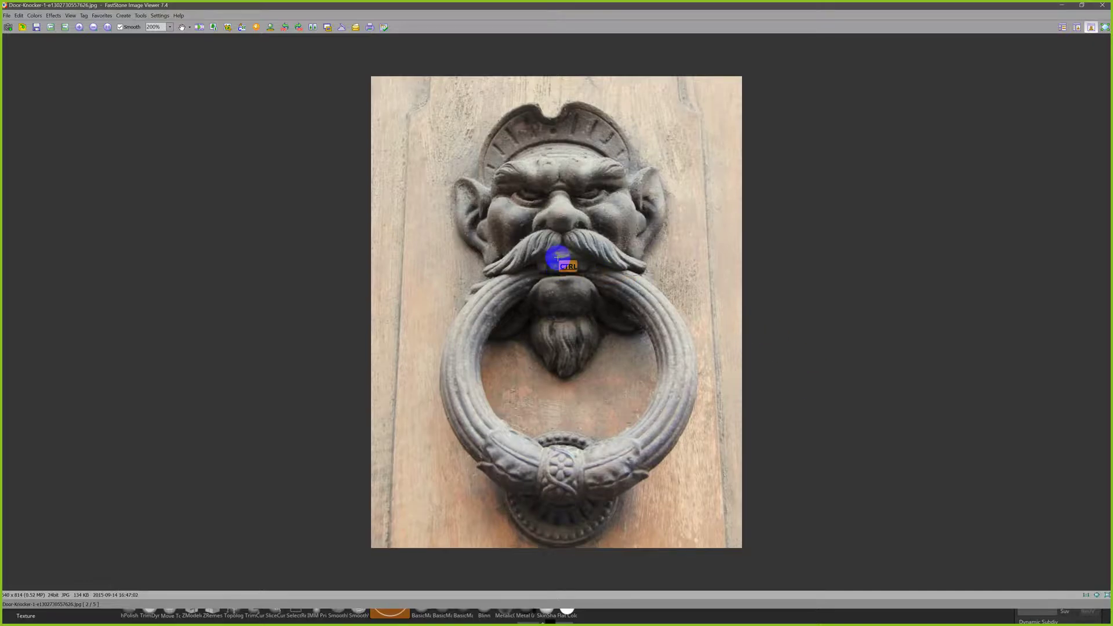
ctrl+scroll(557, 224, down, 1)
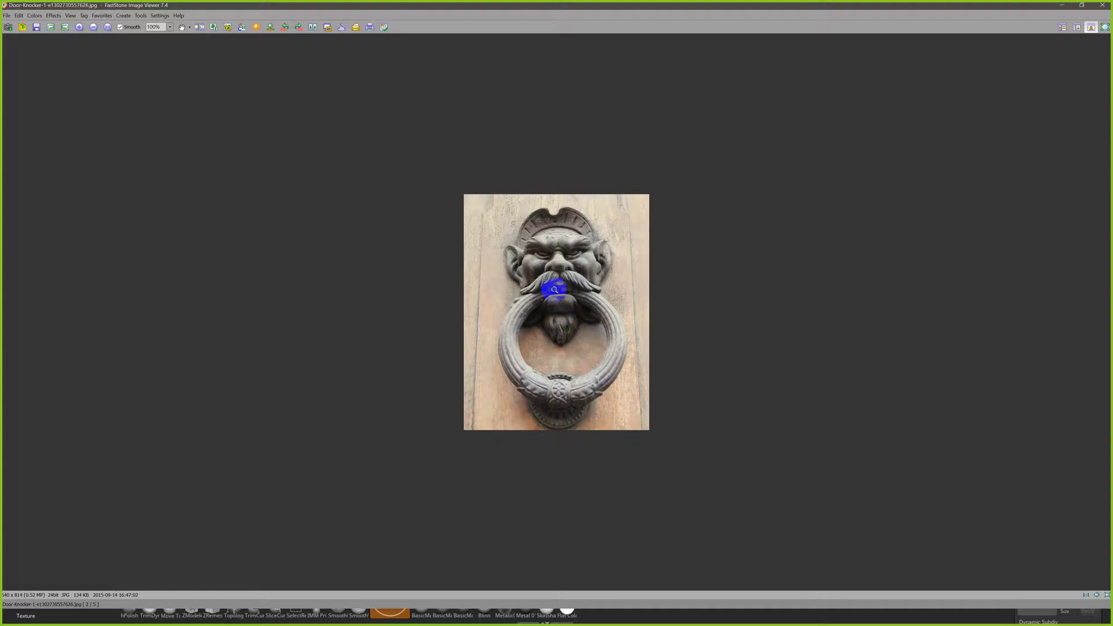
key(KP_Add)
key(KP_Add)
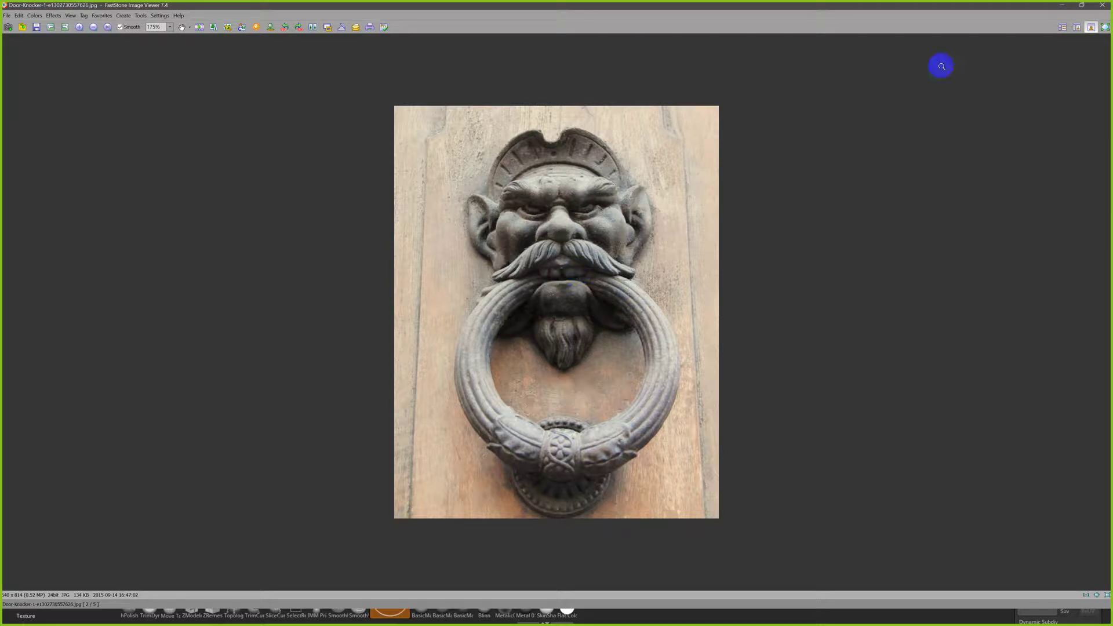
click(1056, 11)
Set the draw size to 87 and choose the IMM Primitives brush with the Insert Sphere mesh
alt+drag(626, 445, 680, 434)
alt+drag(703, 501, 708, 294)
key(s)
click(600, 292)
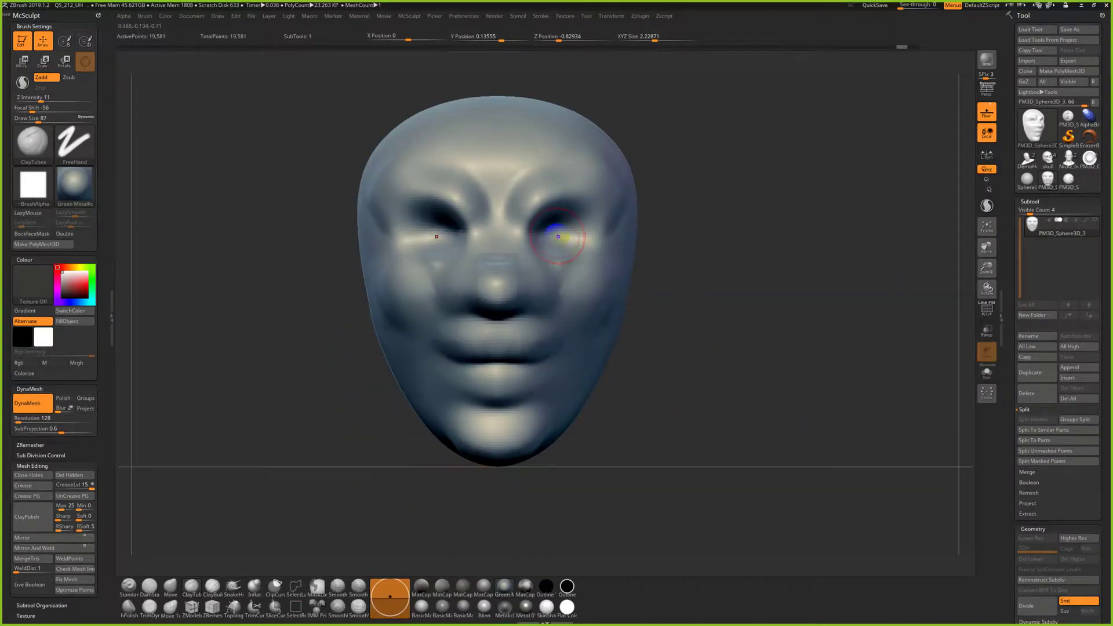
key(b)
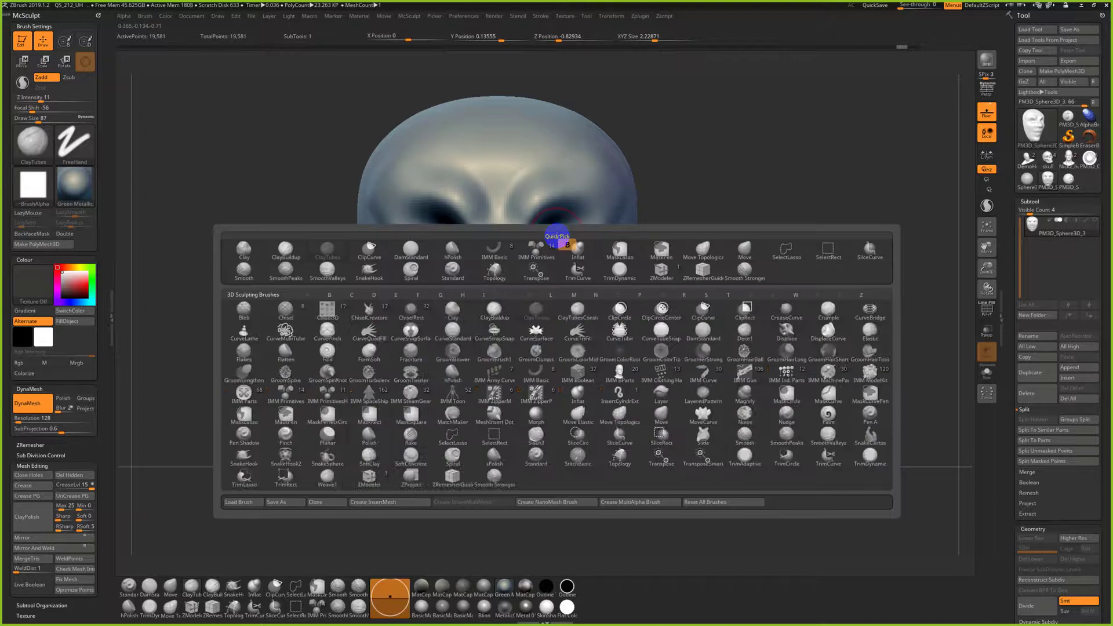
key(i)
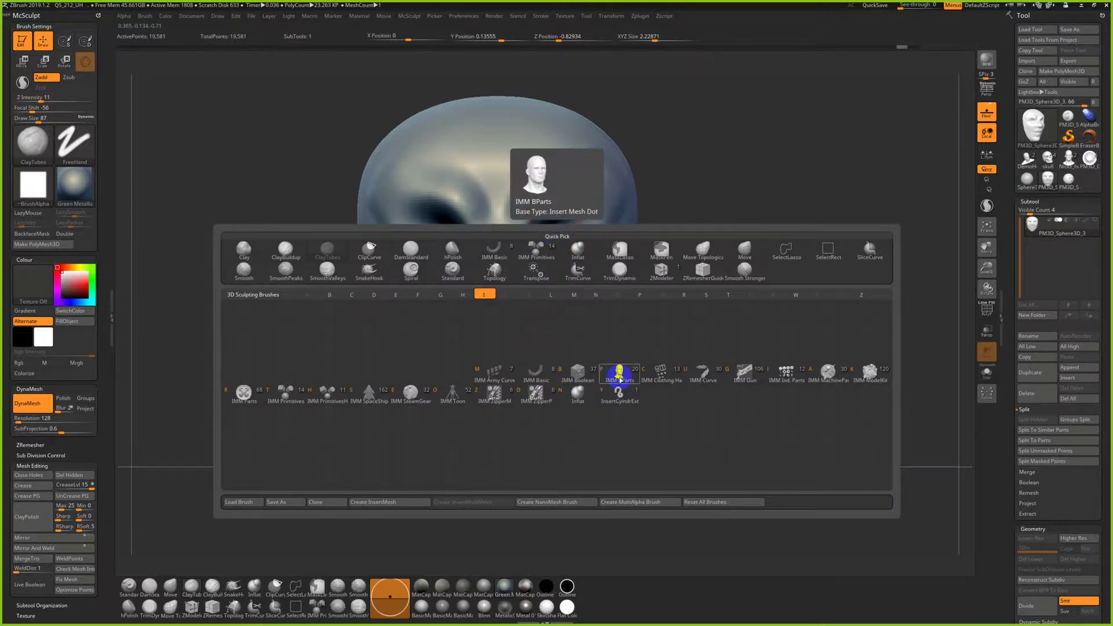
click(292, 392)
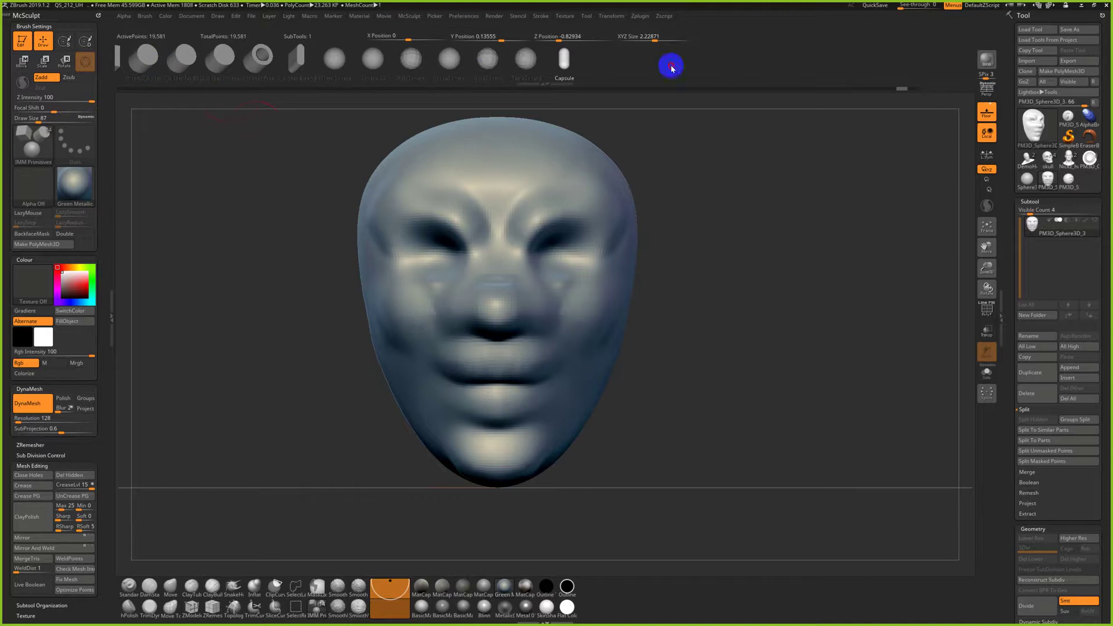
click(479, 60)
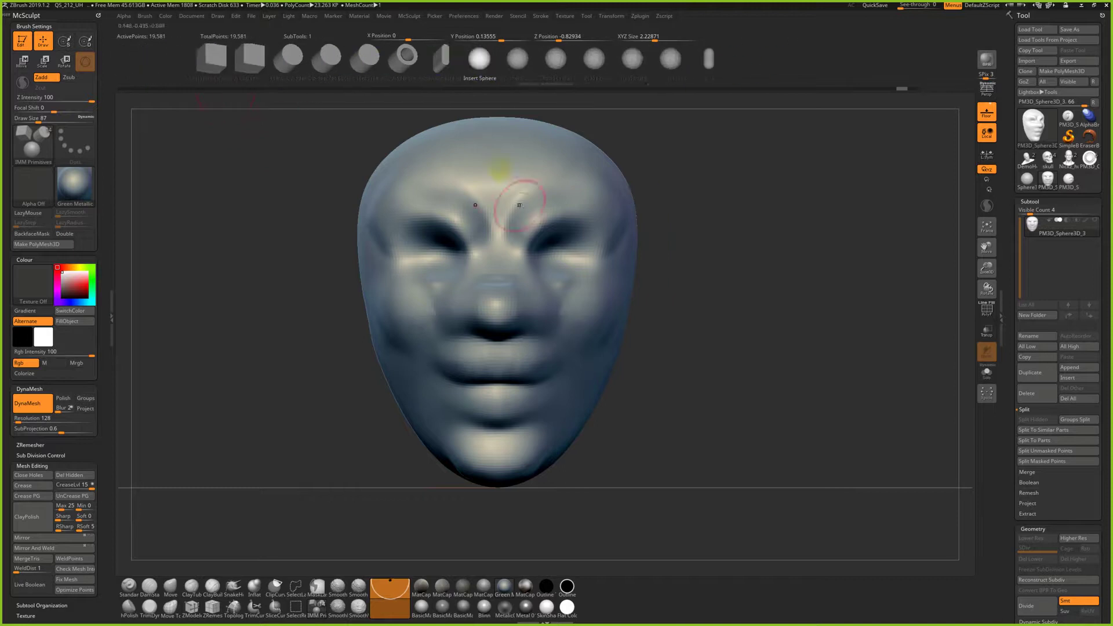
drag(558, 258, 570, 290)
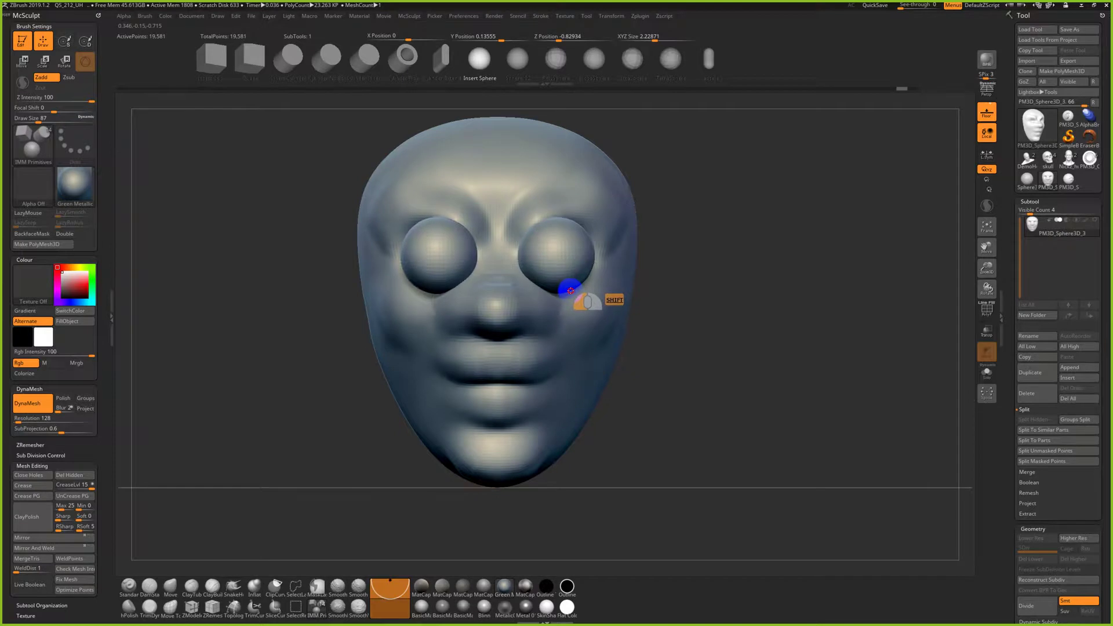
shift+drag(571, 291, 564, 277)
drag(647, 309, 693, 309)
key(ctrl+z)
Insert a smaller mirrored pair of spheres at the eyes, and move and scale them into the sockets
drag(658, 266, 625, 281)
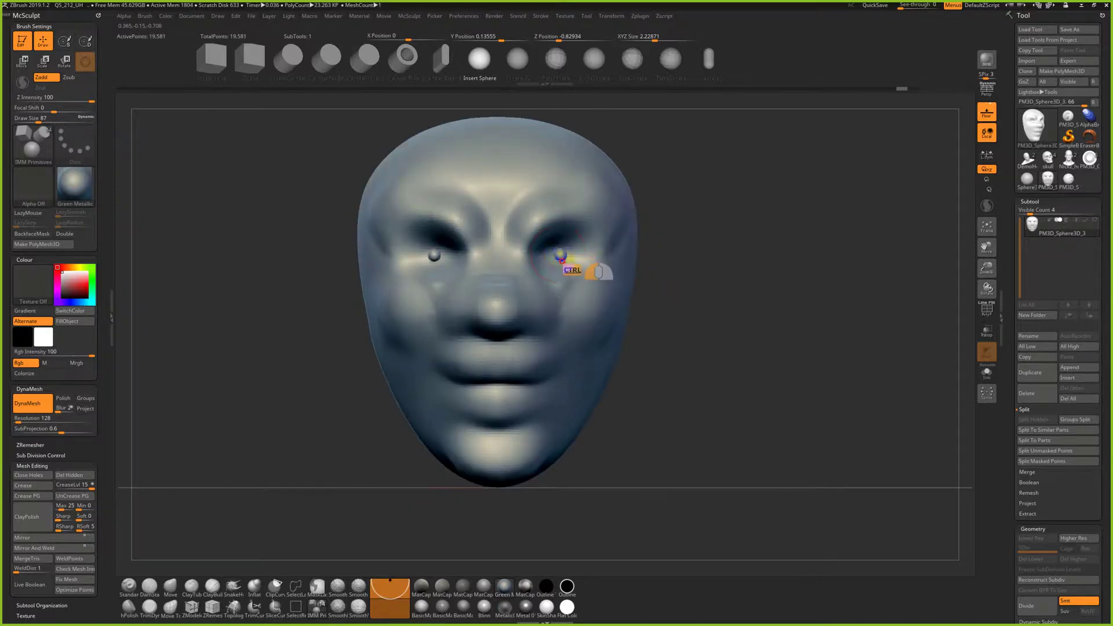
drag(564, 272, 563, 283)
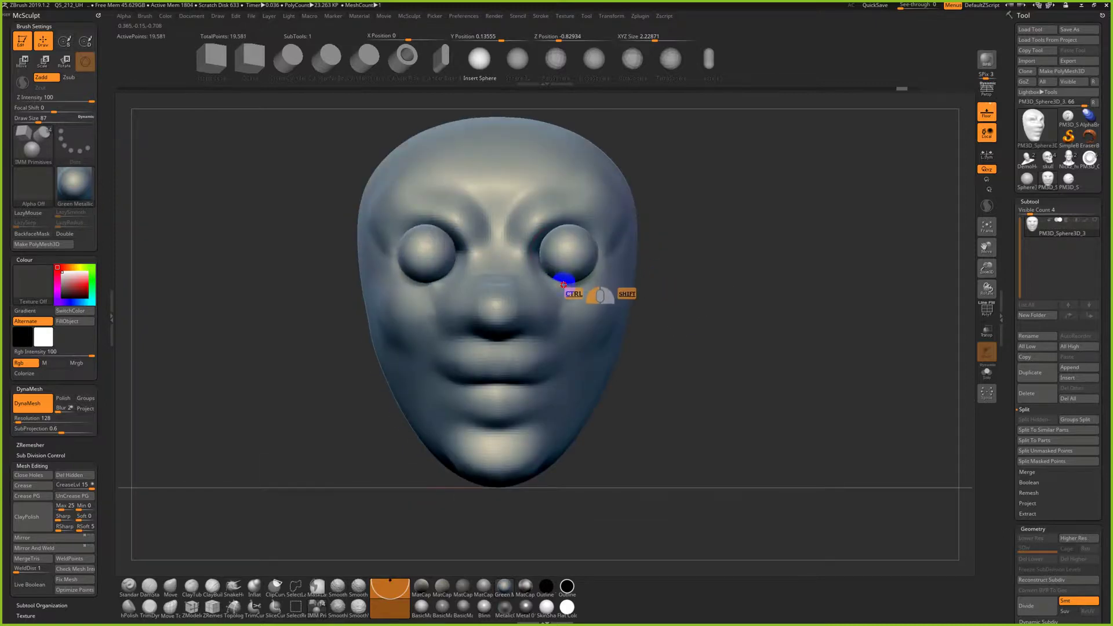
shift+drag(642, 300, 677, 299)
key(w)
drag(610, 254, 562, 253)
shift+drag(721, 285, 659, 281)
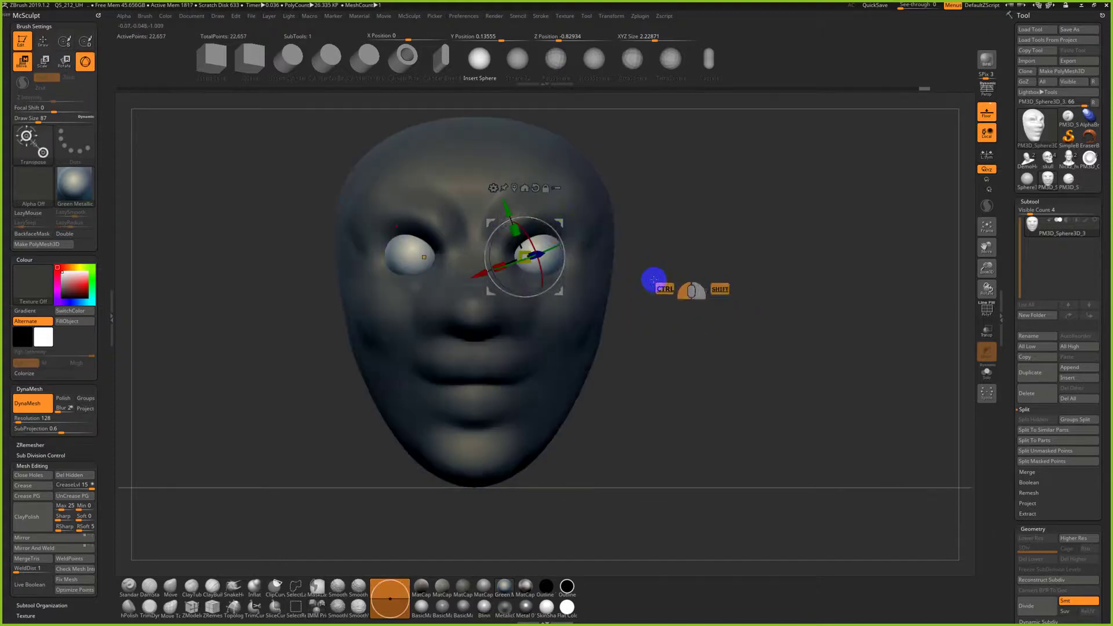
mouse_move(555, 229)
mouse_down()
mouse_move(560, 245)
mouse_move(564, 221)
mouse_up()
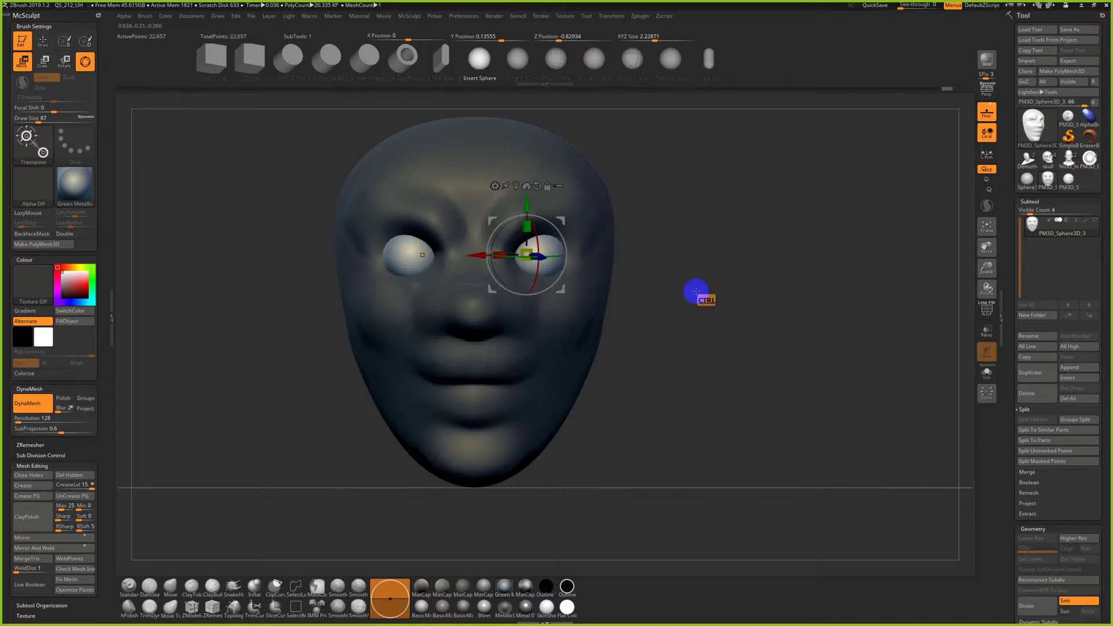
Check the eyeballs' polygroups with PolyFrame, and try smoothing around the eye sockets with the mask cleared
key(q)
ctrl+right_drag(702, 300, 714, 344)
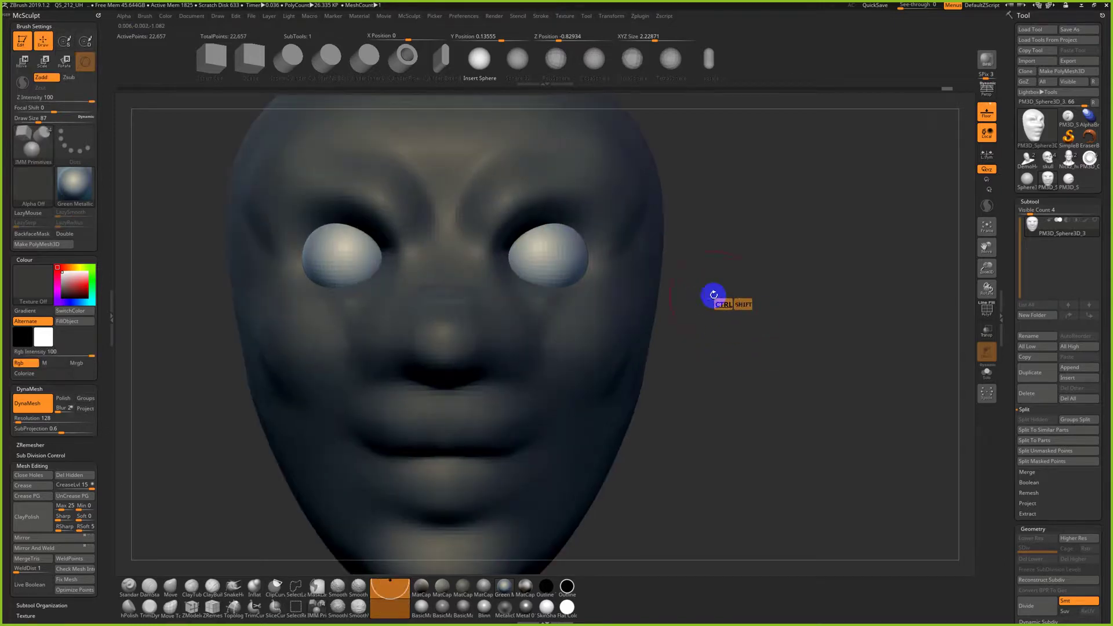
key(shift+f)
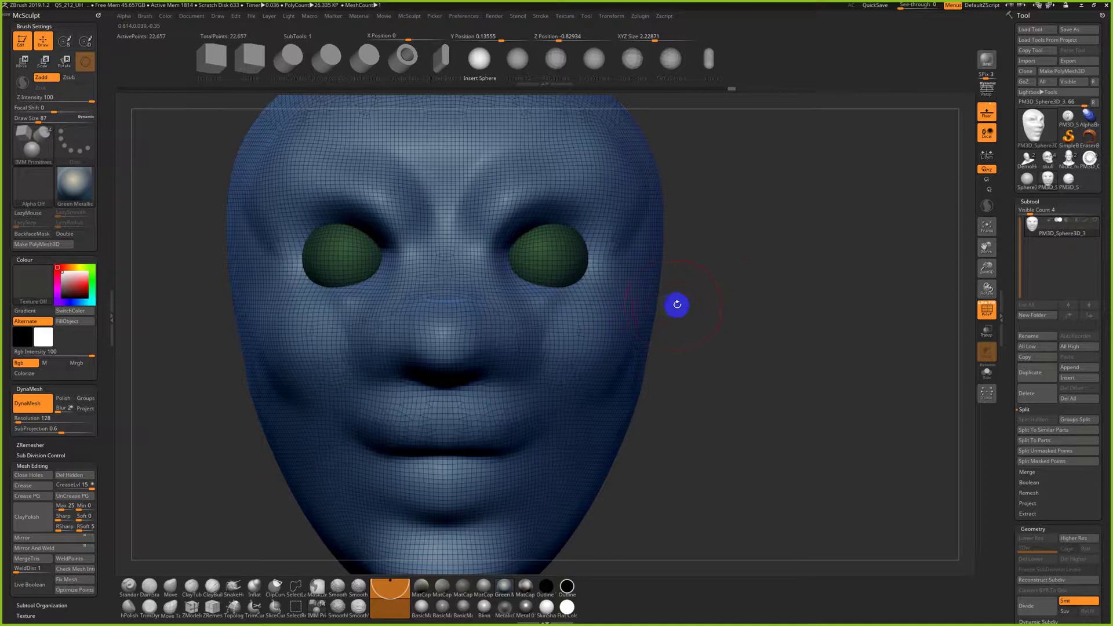
ctrl+click(749, 302)
key(shift+f)
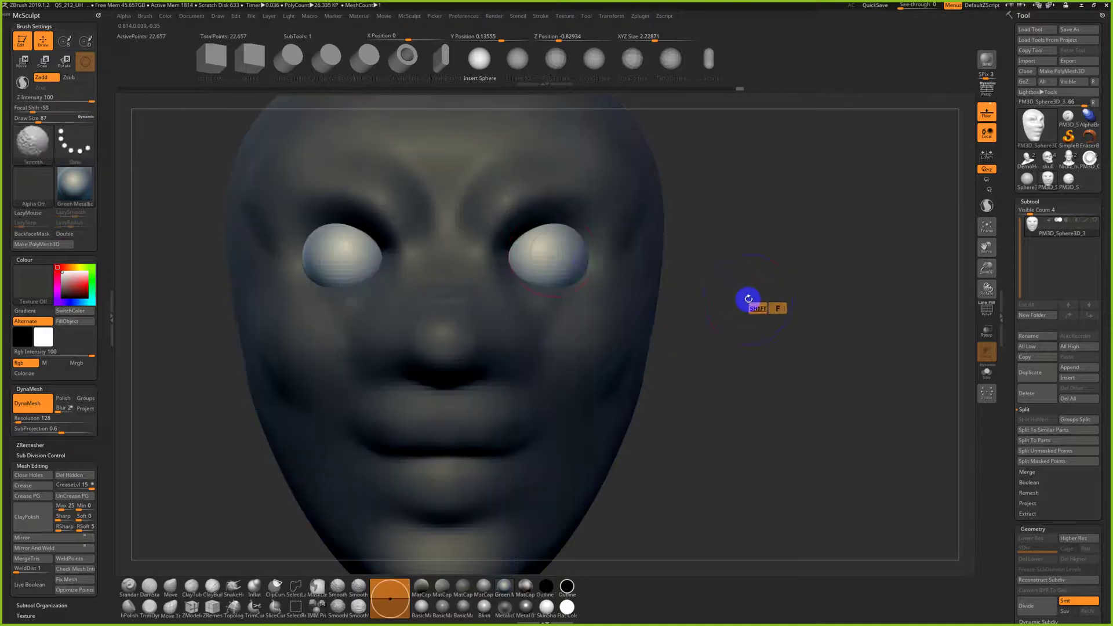
drag(510, 244, 500, 263)
key(ctrl+z)
key(ctrl+z)
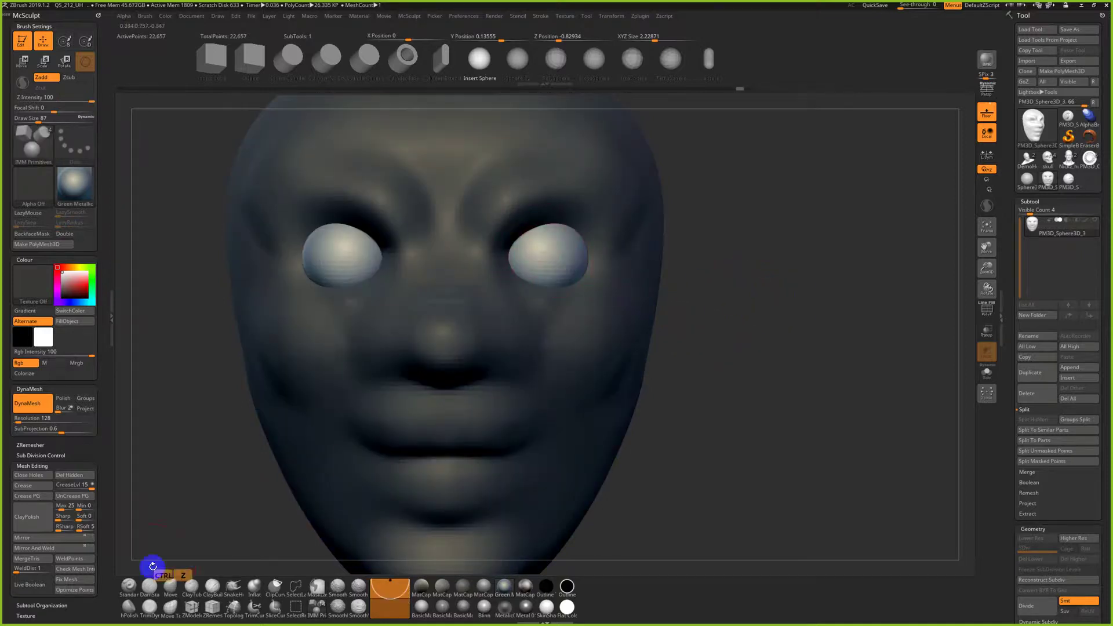
Invert the mask onto the eyeballs, and shape and smooth the nose bridge with ClayTubes at intensity 11 and draw size 87
click(193, 588)
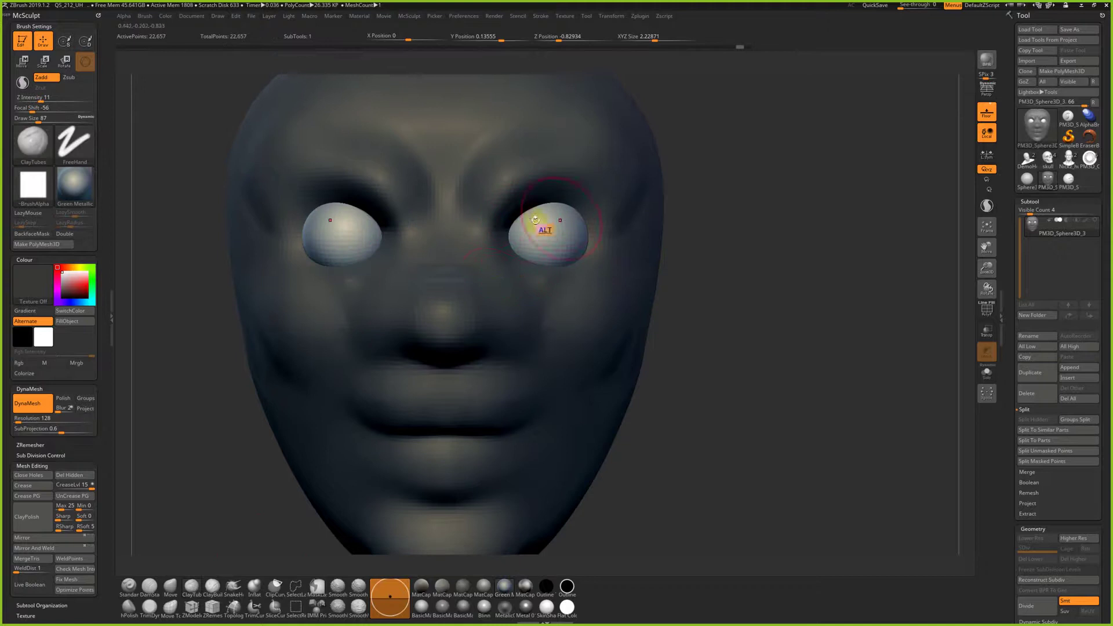
ctrl+click(737, 240)
mouse_move(549, 210)
alt+mouse_down()
mouse_move(530, 248)
mouse_move(510, 224)
mouse_move(511, 250)
alt+mouse_up()
mouse_move(452, 194)
mouse_down()
mouse_move(467, 214)
mouse_move(450, 248)
mouse_move(470, 255)
mouse_up()
shift+drag(461, 200, 474, 249)
drag(771, 348, 667, 348)
drag(444, 223, 457, 250)
shift+drag(461, 202, 484, 284)
Carve along the side of the nose with inverted ClayTubes strokes, and enlarge the draw size to 163
mouse_move(773, 452)
alt+mouse_down()
mouse_move(775, 409)
mouse_move(703, 395)
mouse_move(690, 434)
mouse_move(682, 424)
alt+mouse_up()
mouse_move(491, 264)
alt+mouse_down()
mouse_move(620, 300)
mouse_move(617, 313)
mouse_move(633, 318)
mouse_move(629, 307)
mouse_move(475, 273)
mouse_move(480, 247)
alt+mouse_up()
key(s)
key(s)
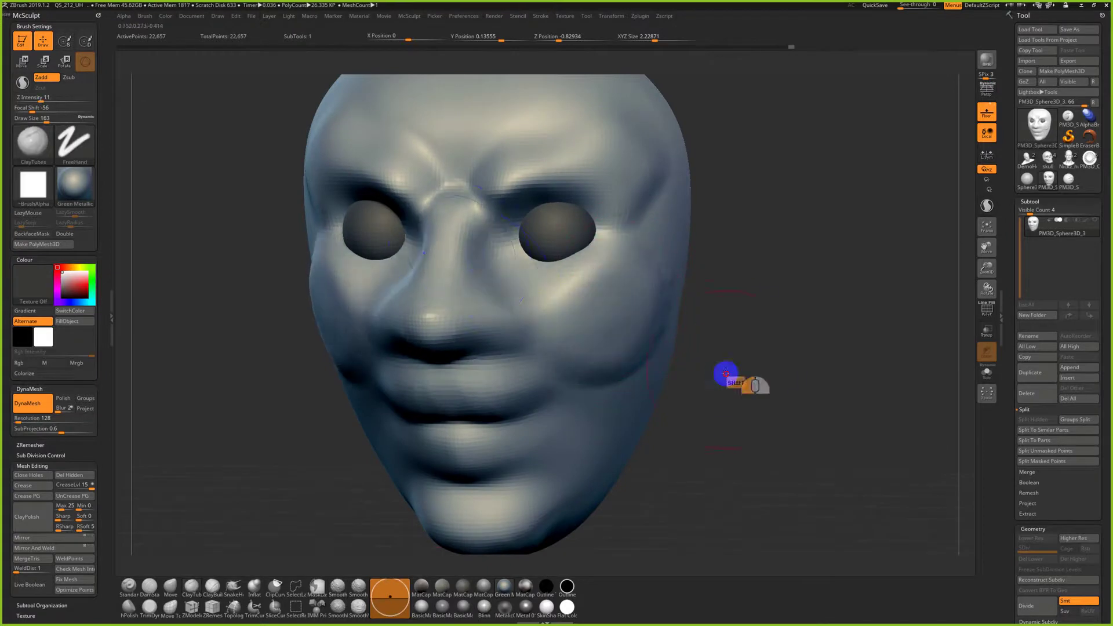
drag(728, 376, 711, 367)
Carve the mouth line with DamStandard at intensity 14 and draw size 62, and sharpen the lip edges with inverted strokes
click(150, 587)
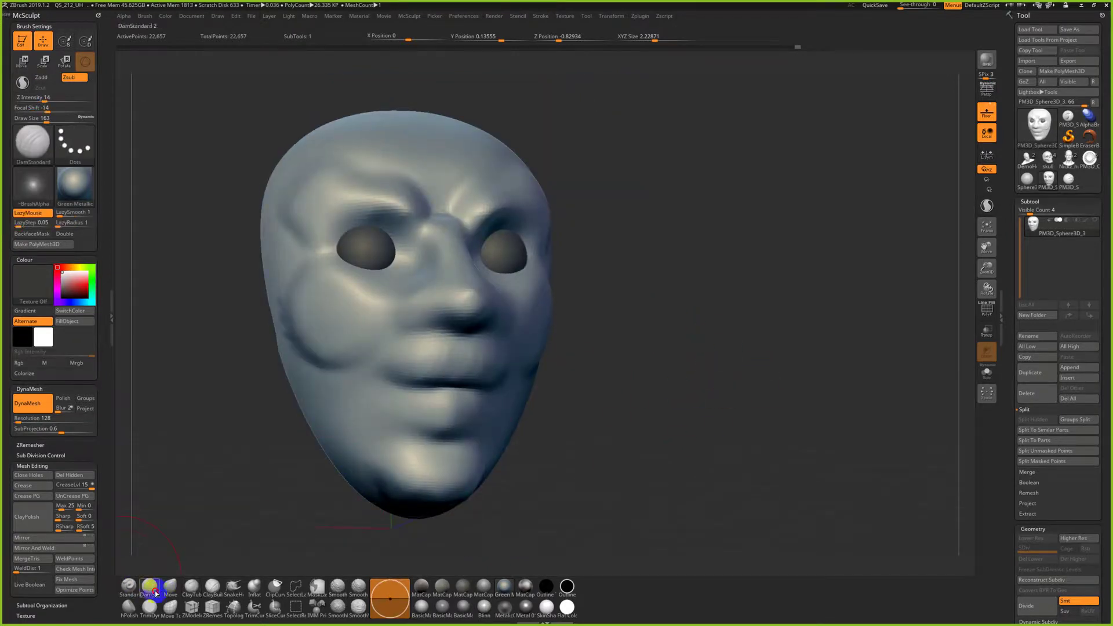
key(s)
drag(461, 385, 458, 377)
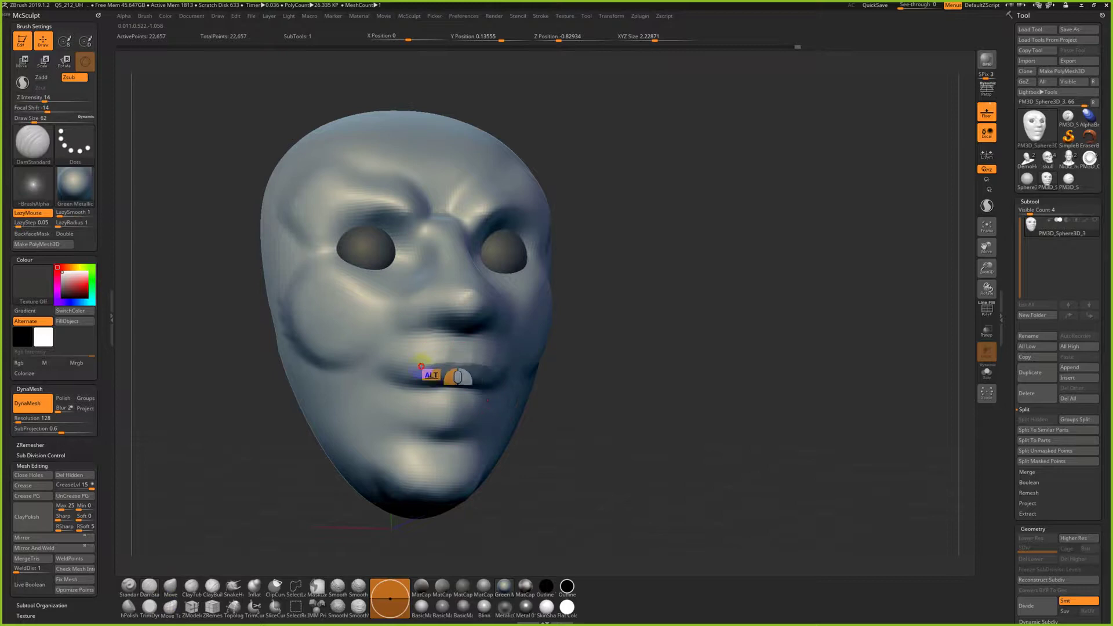
alt+drag(400, 392, 443, 419)
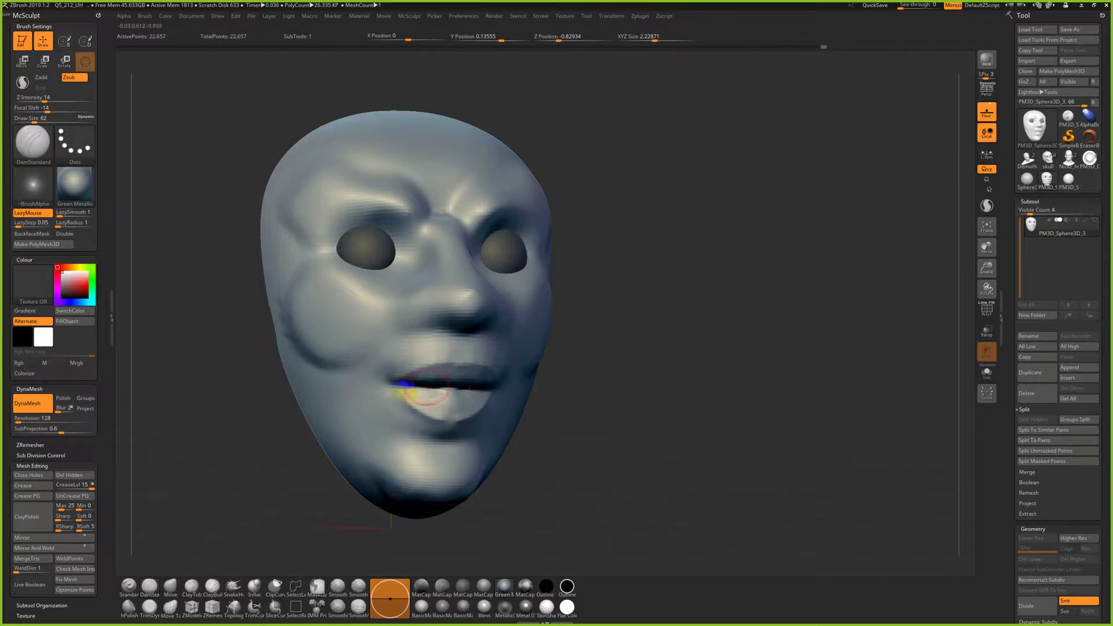
drag(600, 366, 615, 388)
Try smoothing the cheek at draw size 207, and undo the strokes
mouse_move(333, 325)
shift+mouse_down()
mouse_move(325, 342)
mouse_move(342, 334)
shift+mouse_up()
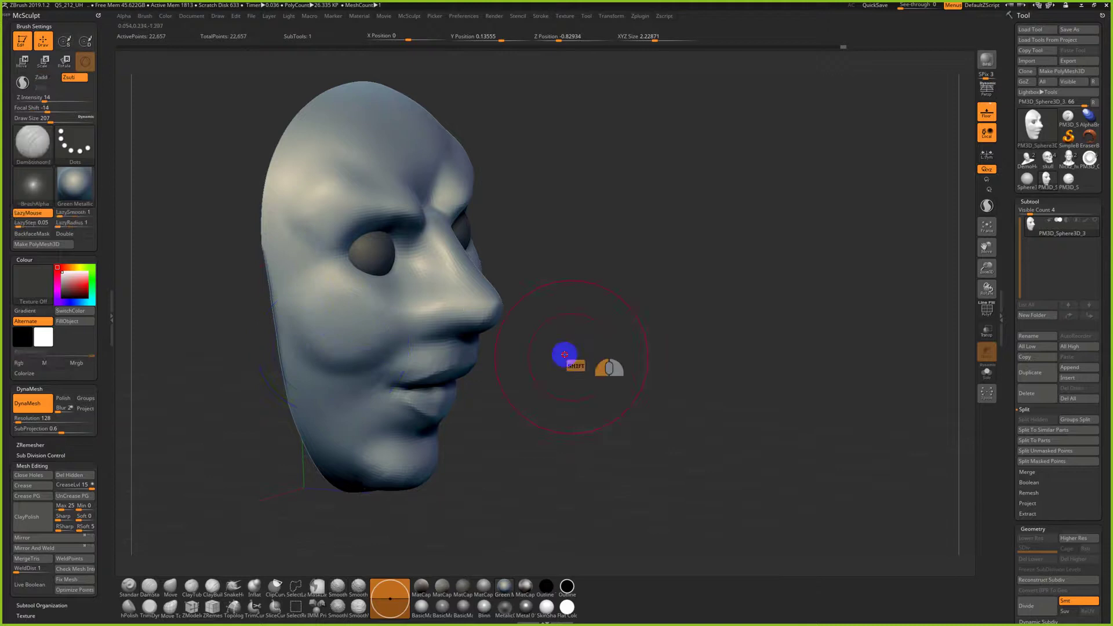
drag(579, 346, 498, 351)
key(ctrl+z)
drag(640, 371, 699, 376)
shift+drag(341, 313, 387, 346)
drag(695, 381, 551, 370)
key(ctrl+z)
key(ctrl+z)
key(ctrl+z)
key(ctrl+z)
Turn on PolyFrame and try isolating a polygroup of the mask
mouse_move(385, 362)
alt+mouse_down()
mouse_move(556, 377)
mouse_move(626, 404)
mouse_move(580, 405)
mouse_move(618, 400)
mouse_move(549, 380)
alt+mouse_up()
key(shift+f)
ctrl+shift+click(435, 342)
ctrl+shift+drag(608, 392, 545, 394)
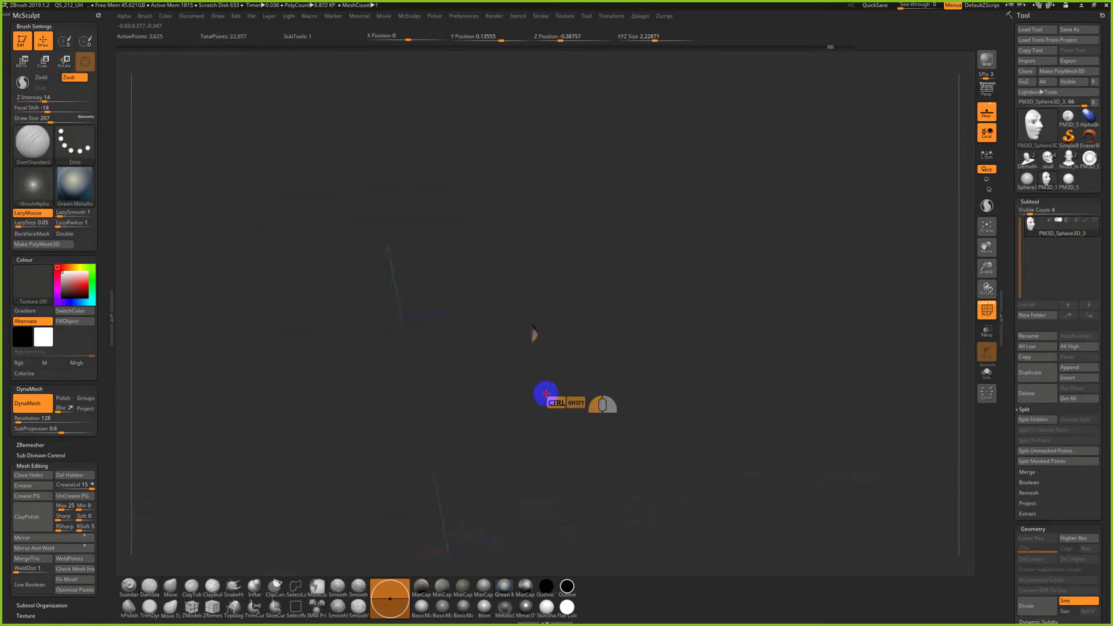
key(ctrl+z)
key(ctrl+z)
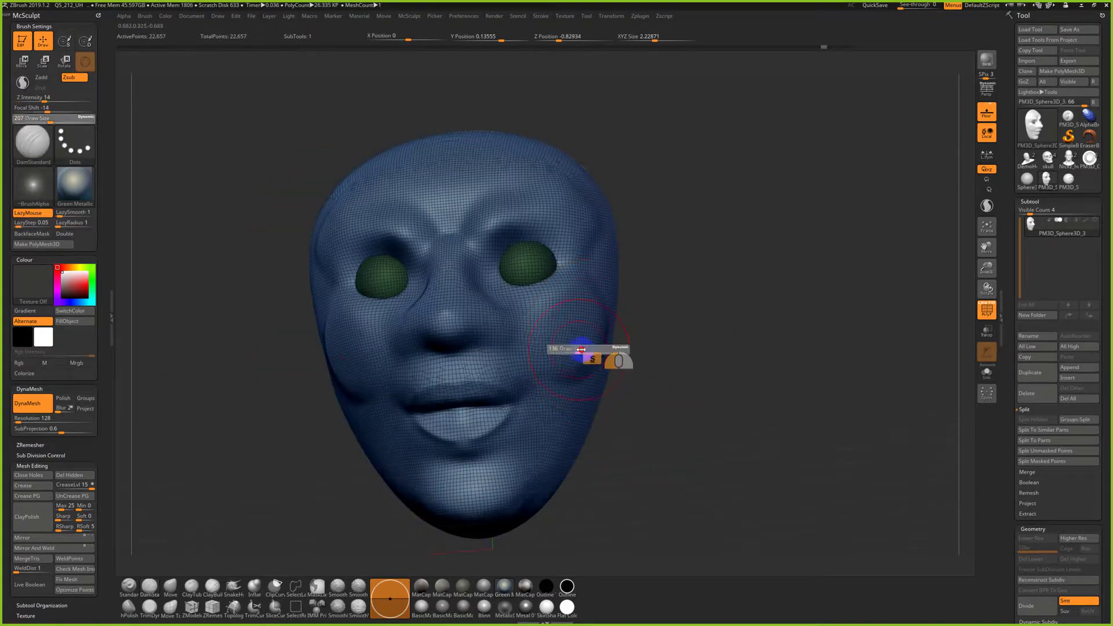
Set DamStandard to draw size 112 and intensity 44, and try strokes around the cheek and mouth corner with PolyFrame off
drag(586, 349, 581, 339)
drag(661, 371, 576, 331)
key(ctrl+z)
drag(502, 464, 591, 441)
key(ctrl+z)
key(shift+f)
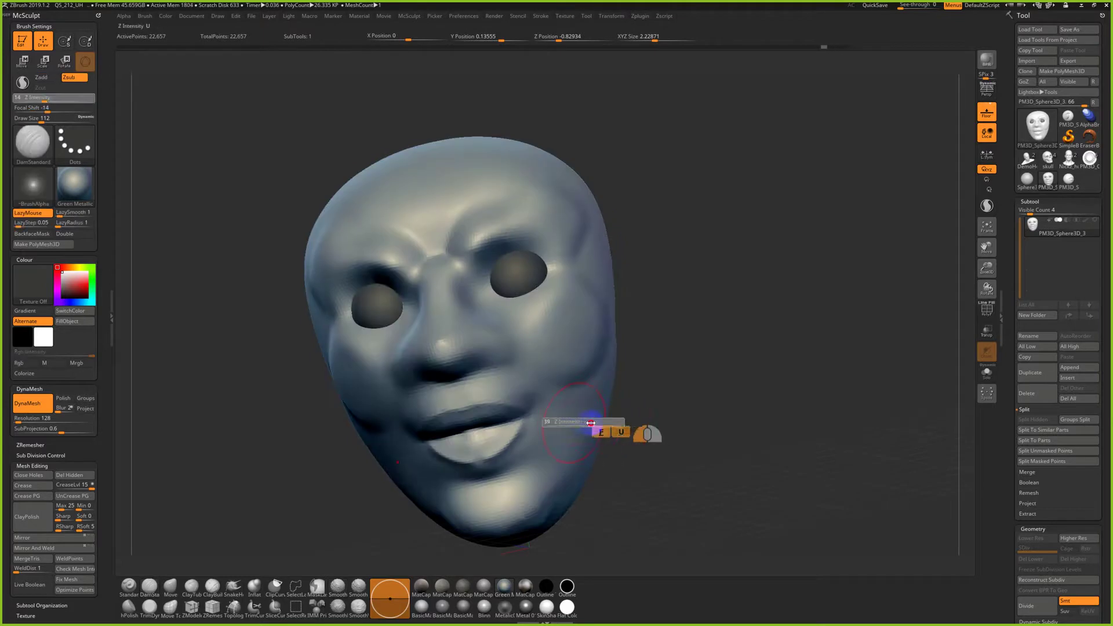
drag(670, 443, 633, 410)
drag(544, 454, 556, 458)
alt+drag(468, 423, 198, 523)
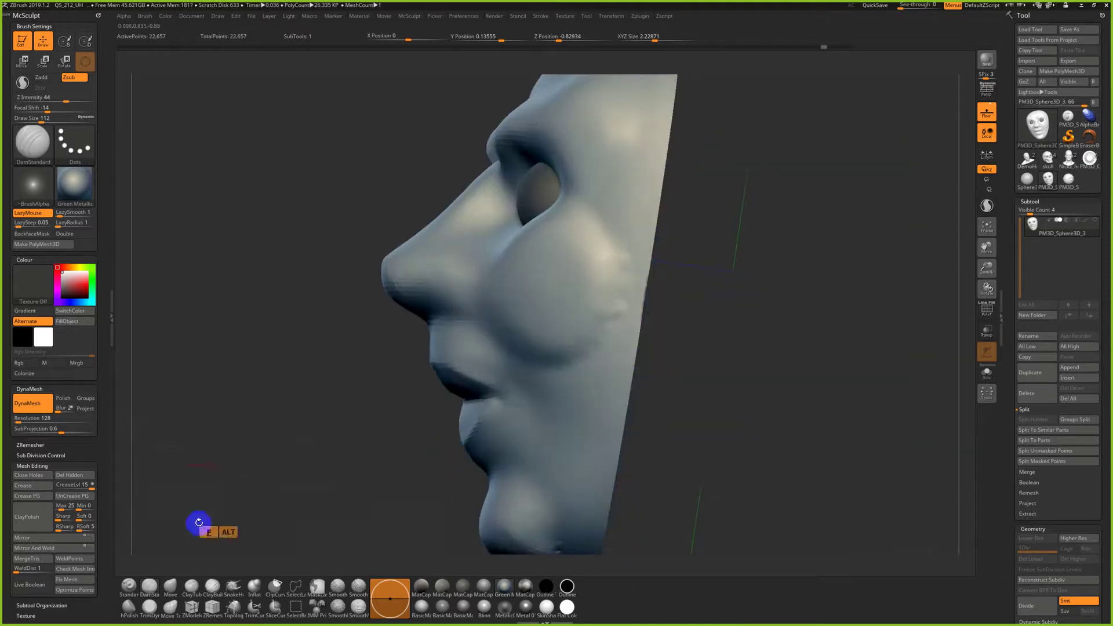
Turn on BackfaceMask for DamStandard, and inspect the back of the mask after a test stroke
click(41, 465)
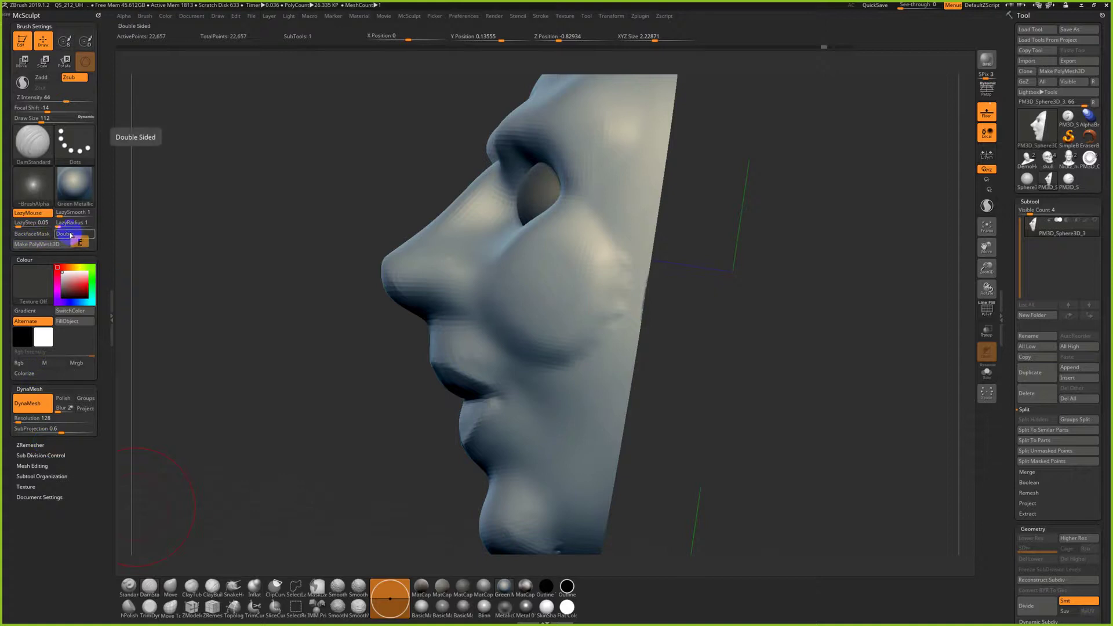
click(31, 236)
drag(293, 330, 336, 417)
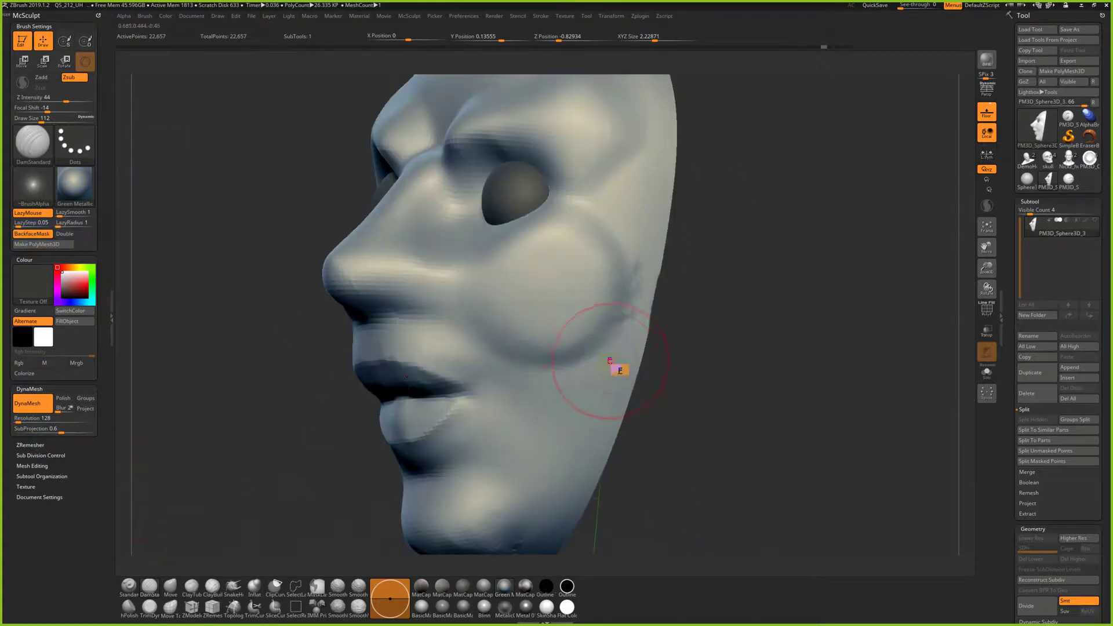
drag(614, 367, 587, 414)
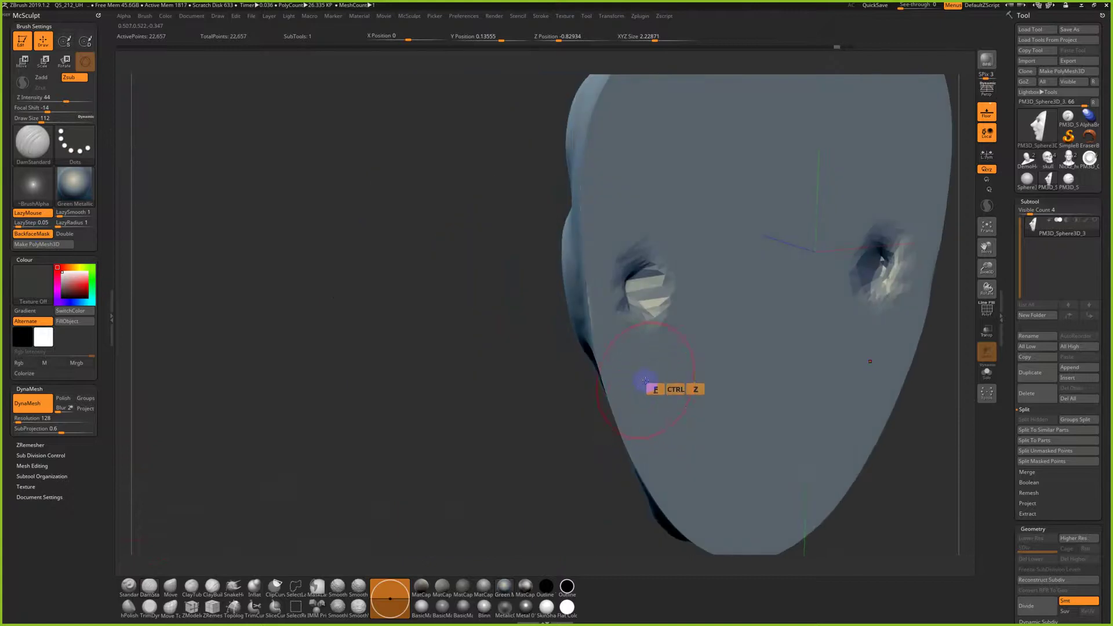
key(shift)
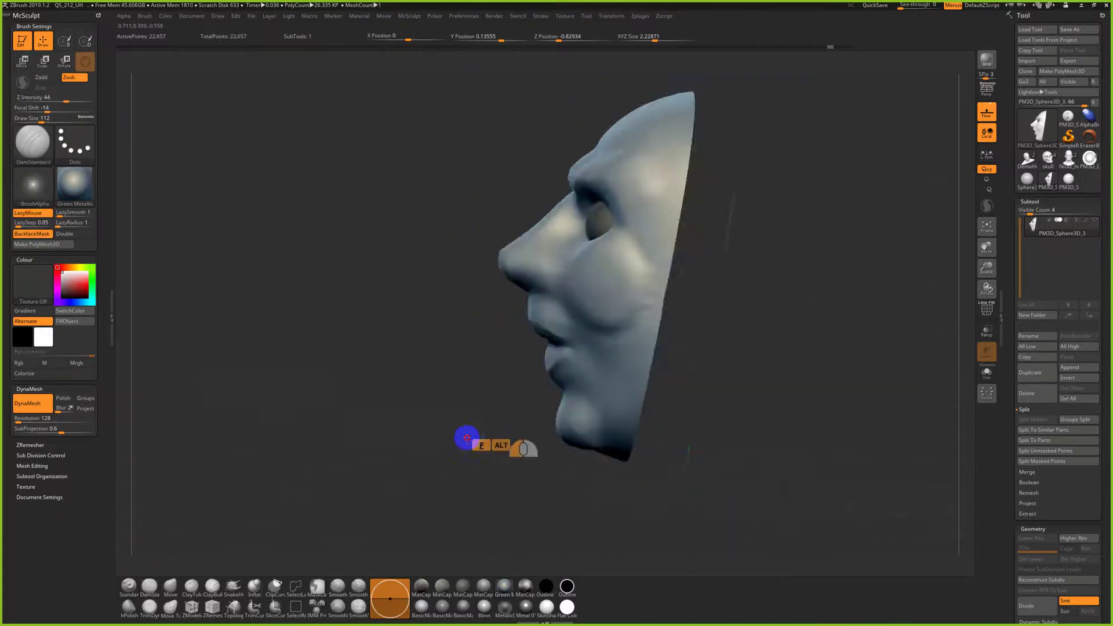
Place the gizmo's pivot on the mask's flat back in side view, and scale the face shallower in depth
shift+drag(601, 476, 700, 415)
key(r)
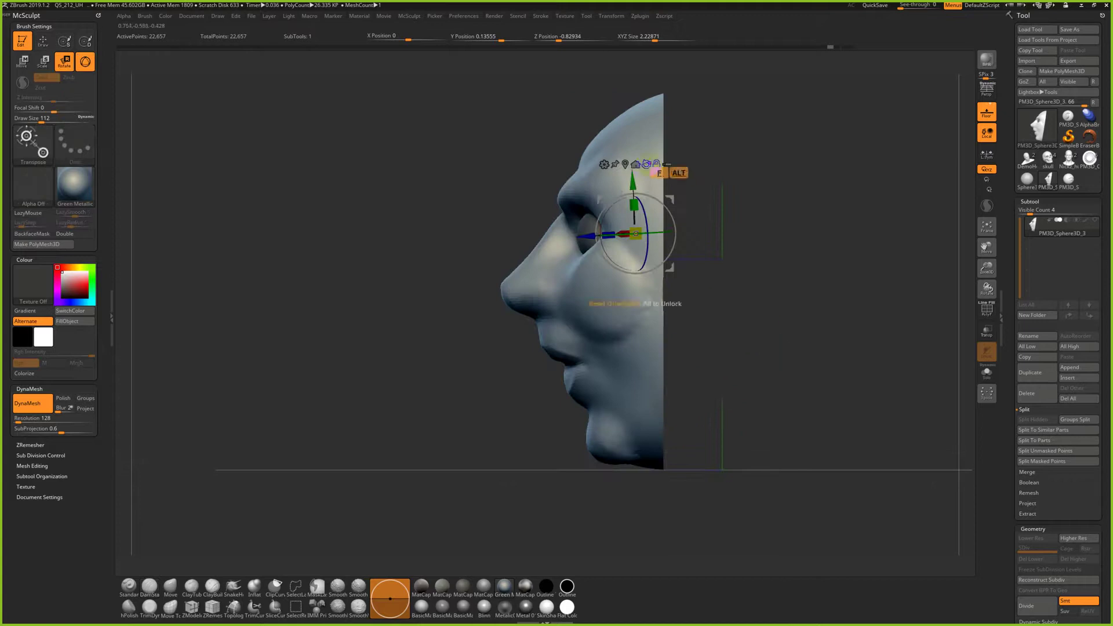
key(w)
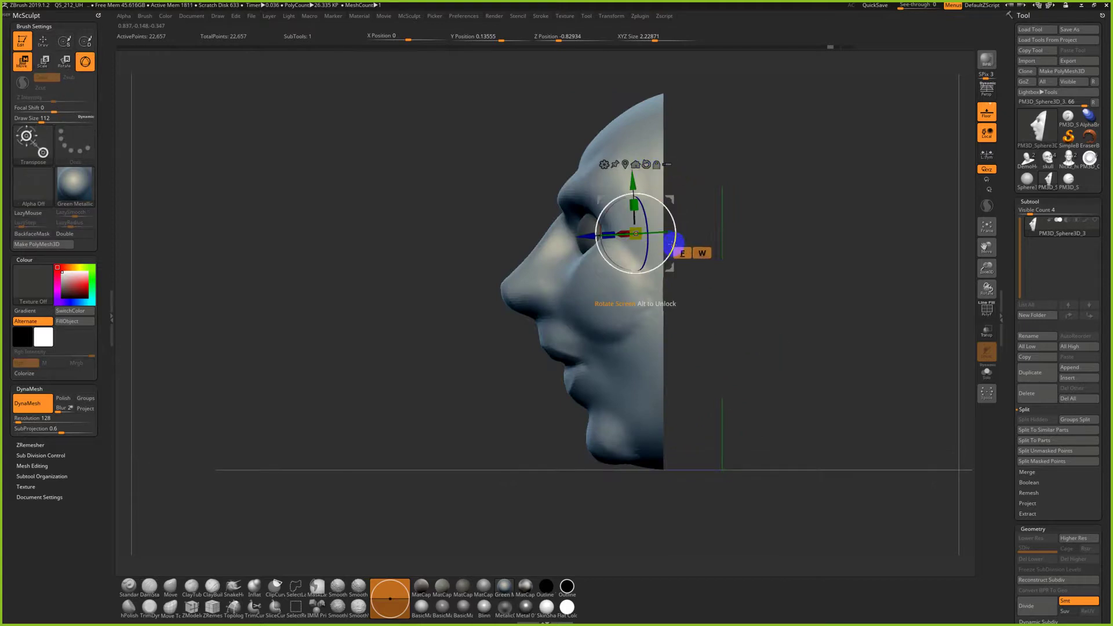
key(e)
key(w)
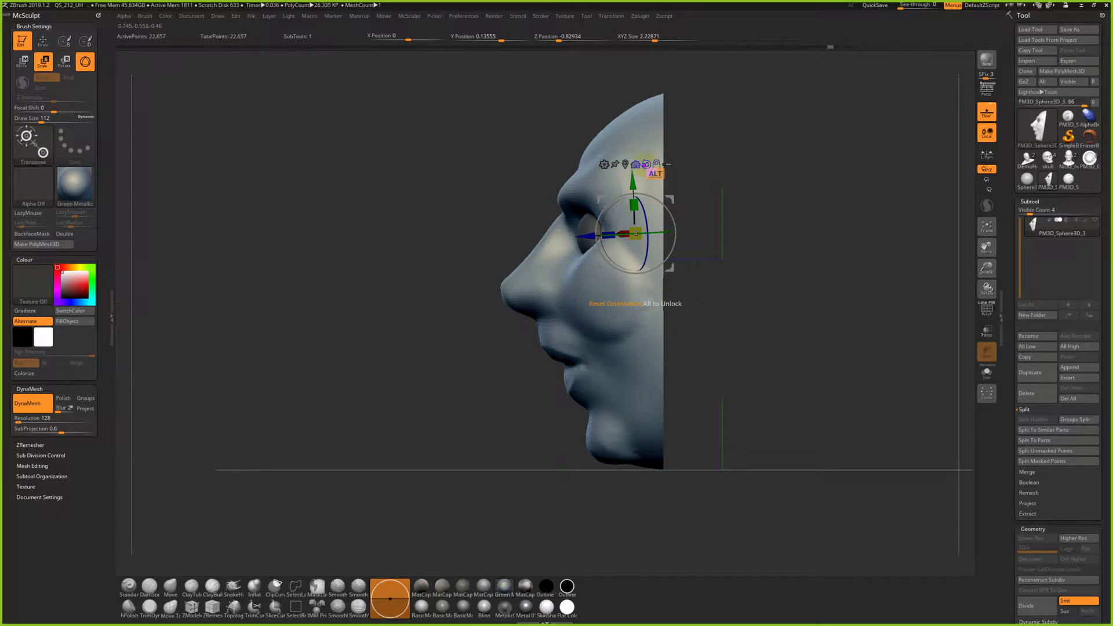
alt+drag(582, 234, 608, 233)
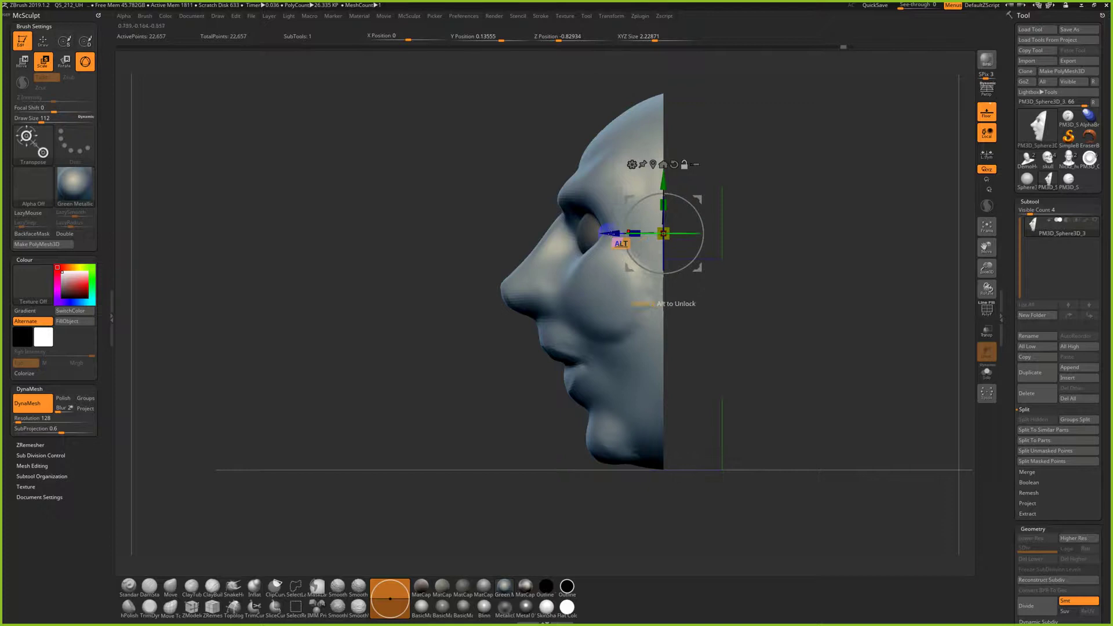
alt+drag(665, 193, 783, 319)
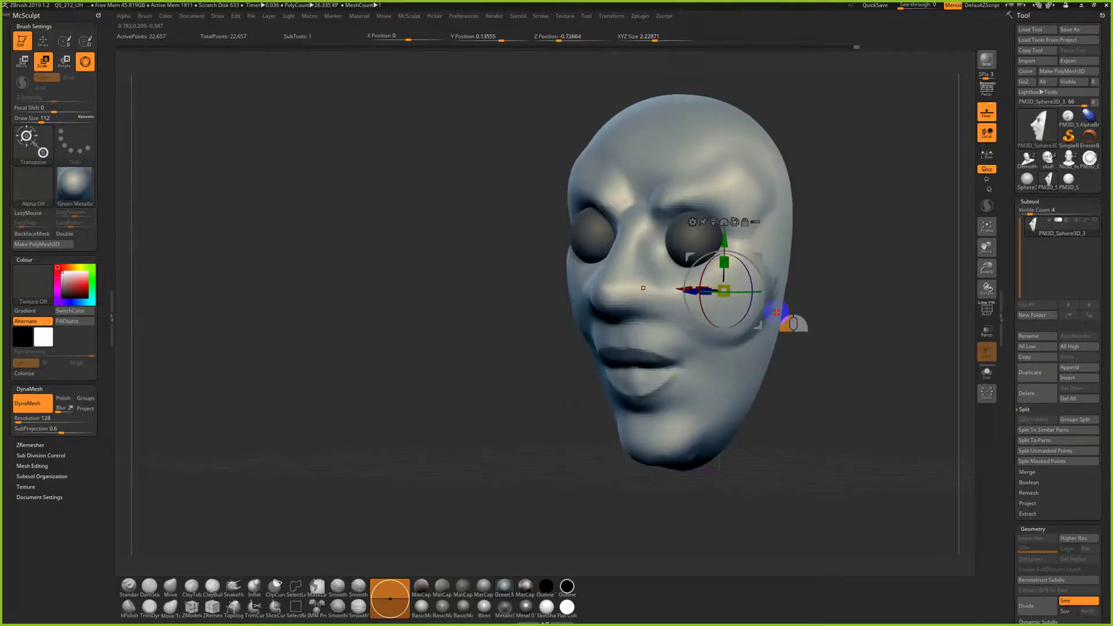
Invert the mask to free the eyeballs, push them back into the sockets, and check the fit from the front
ctrl+click(852, 308)
drag(855, 307, 711, 303)
drag(609, 288, 636, 288)
mouse_move(718, 346)
shift+mouse_down()
mouse_move(826, 385)
mouse_move(781, 360)
mouse_move(802, 363)
mouse_move(756, 374)
mouse_move(790, 373)
shift+mouse_up()
key(q)
key(shift+f)
key(shift+f)
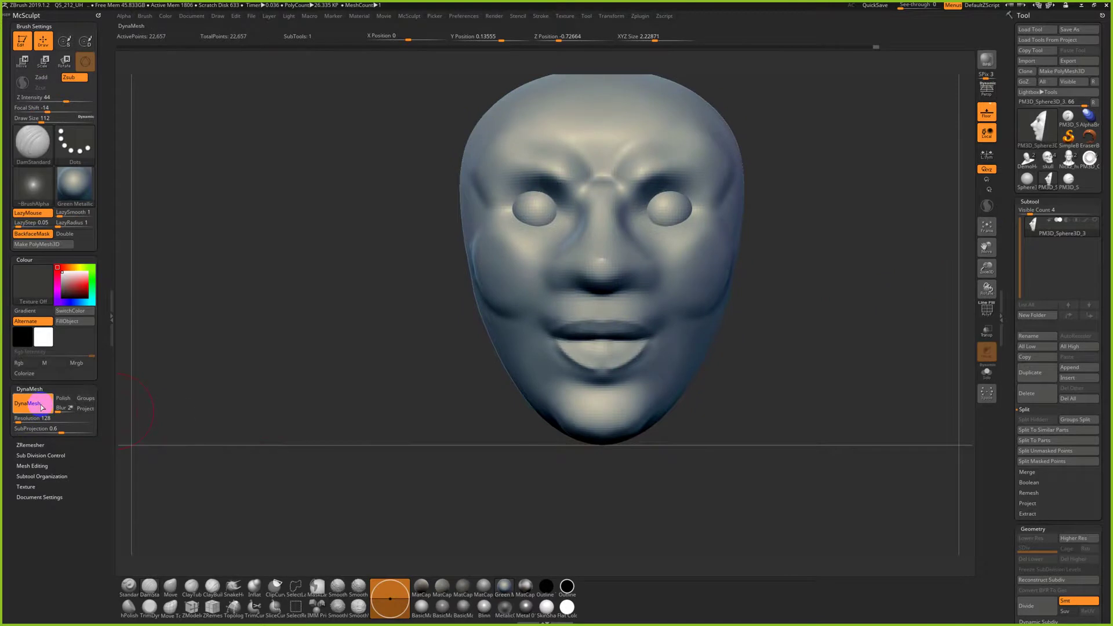
Remesh the face and eyeballs together with DynaMesh at resolution 128, and smooth around the eyes
ctrl+drag(788, 287, 762, 377)
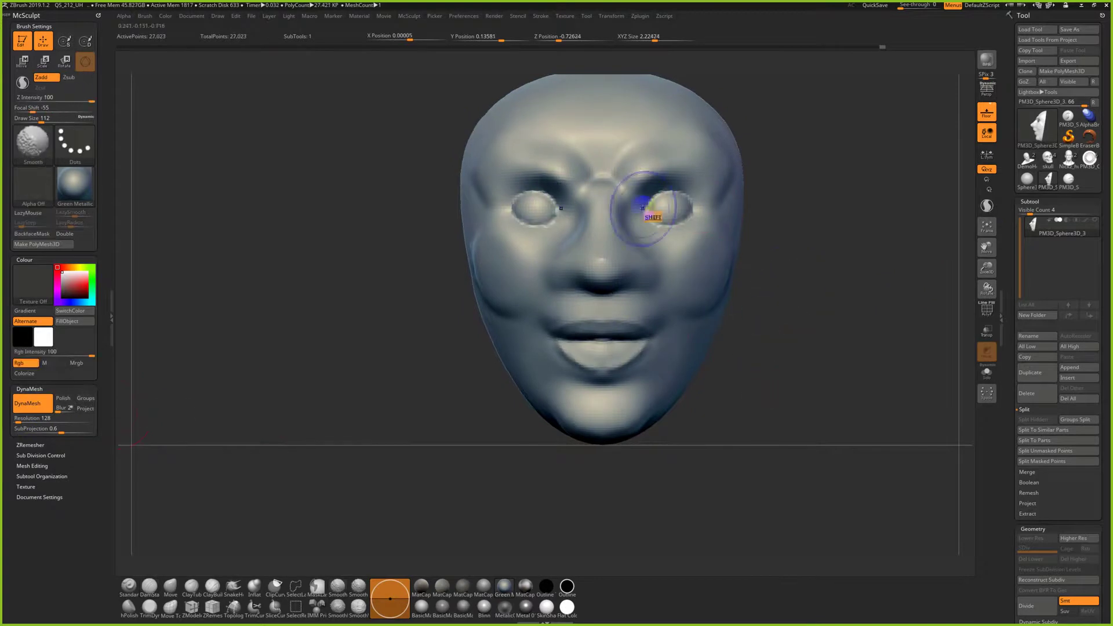
mouse_move(790, 313)
alt+mouse_down()
mouse_move(800, 390)
mouse_move(655, 260)
alt+mouse_up()
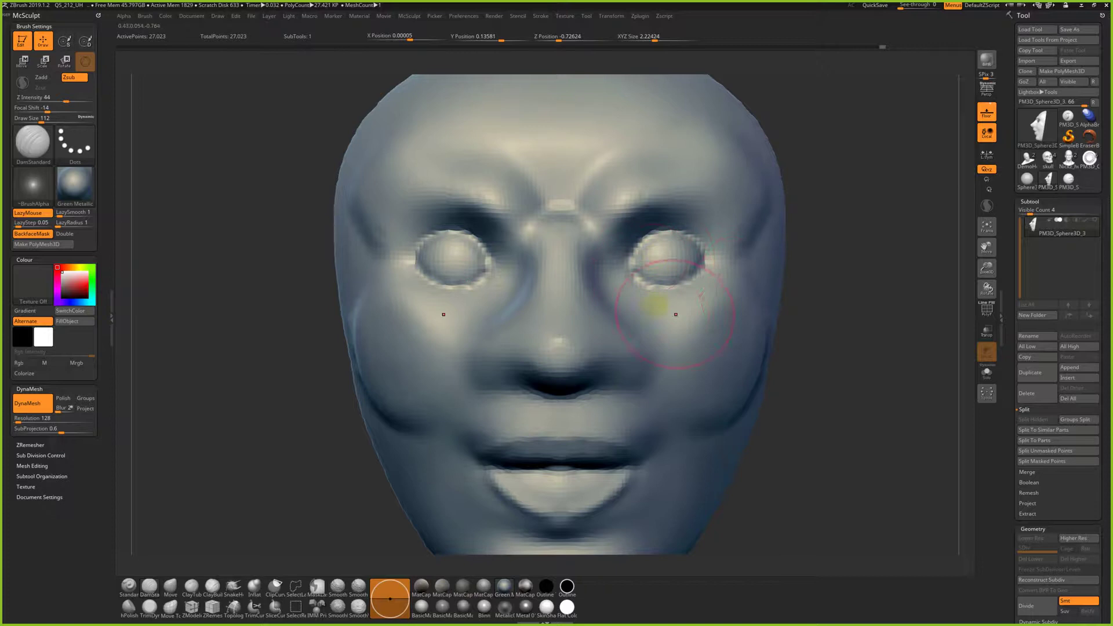
alt+drag(845, 405, 693, 354)
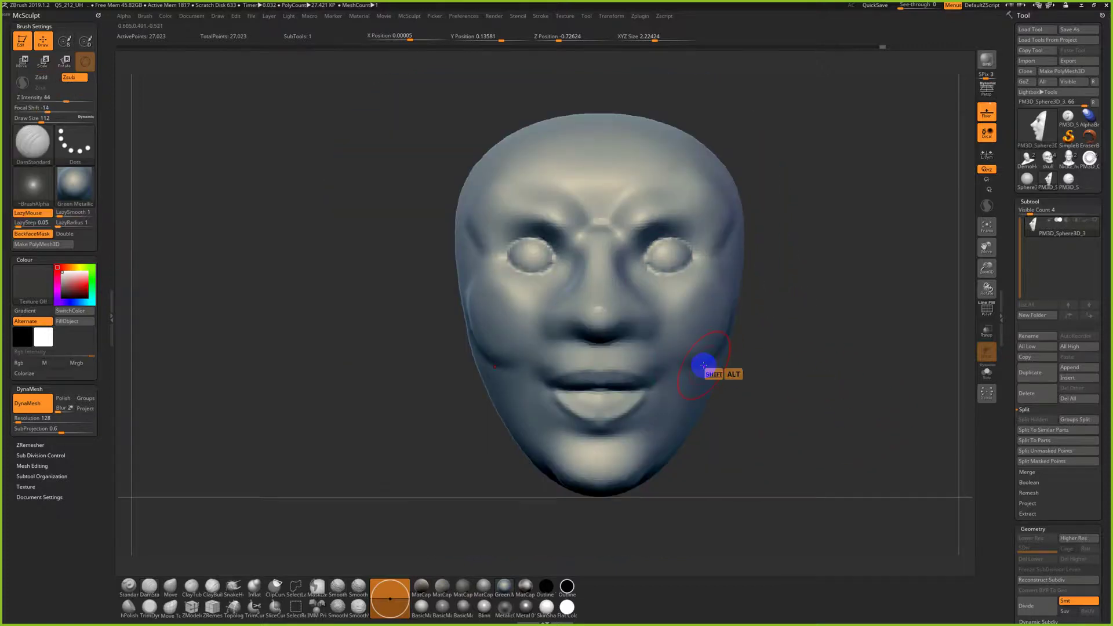
Build up the lower lip with ClayBuildup, carve an opening between the lips, and remesh the face with DynaMesh
shift+drag(761, 440, 803, 436)
drag(458, 532, 214, 543)
click(215, 590)
shift+drag(690, 428, 672, 424)
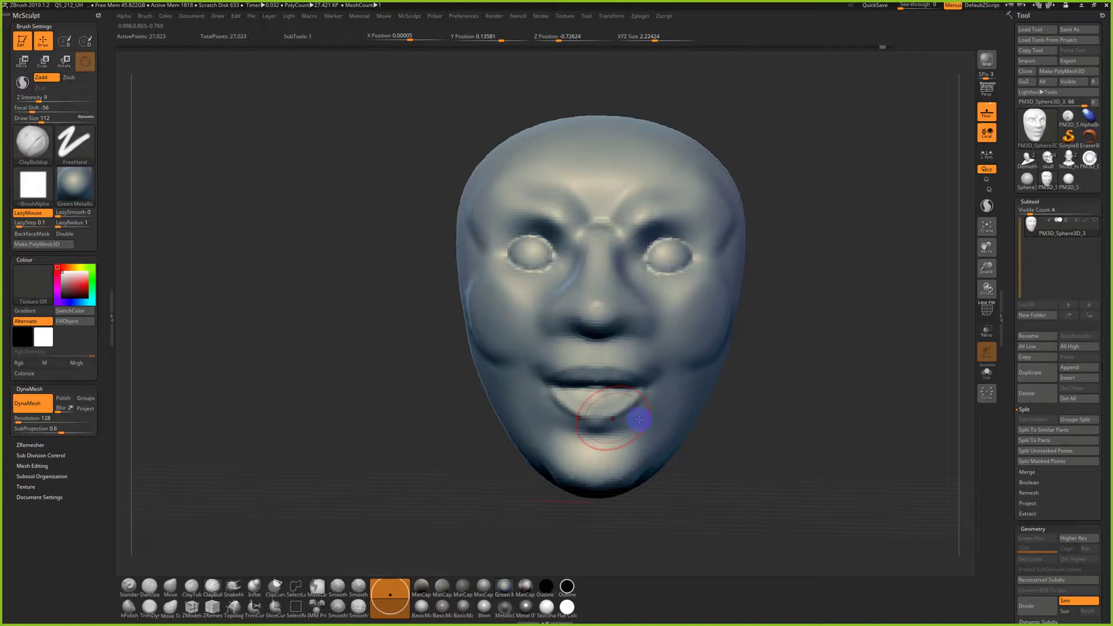
drag(595, 422, 617, 419)
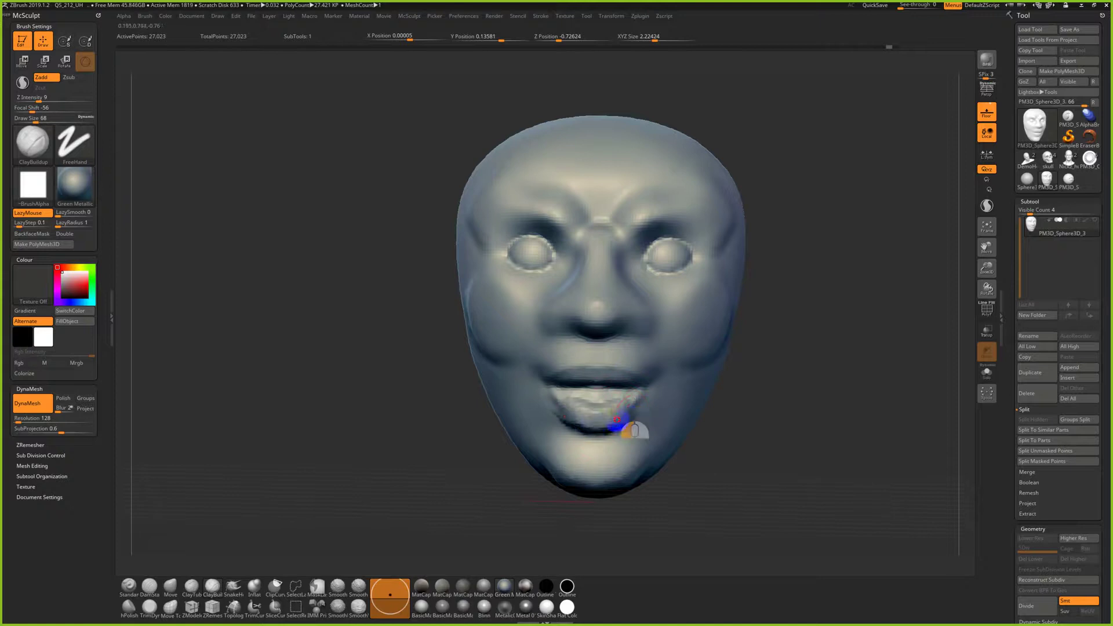
mouse_move(624, 423)
alt+mouse_down()
mouse_move(644, 407)
mouse_move(605, 398)
alt+mouse_up()
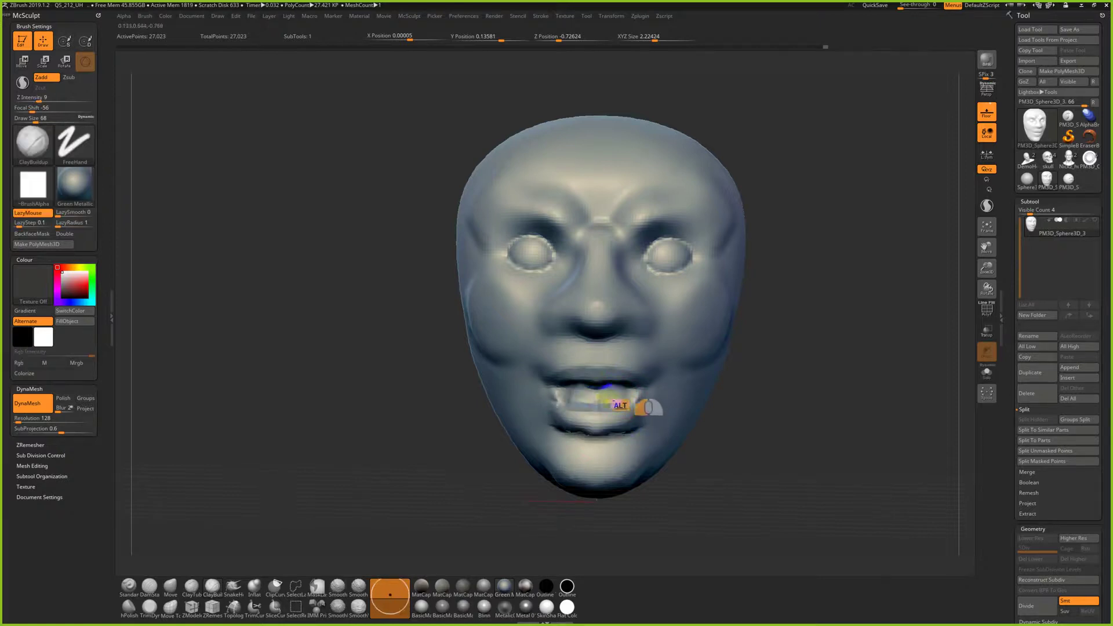
key(shift)
drag(748, 419, 716, 443)
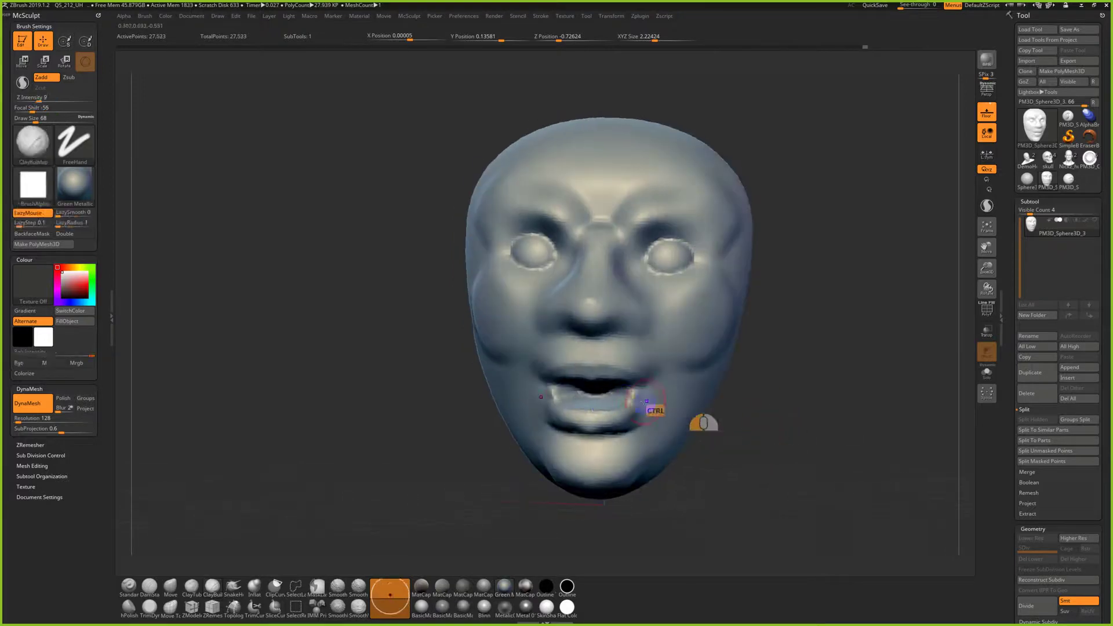
Carve out and smooth the mouth corners in three-quarter view, and build up the upper lip with ClayBuildup
key(shift)
key(alt)
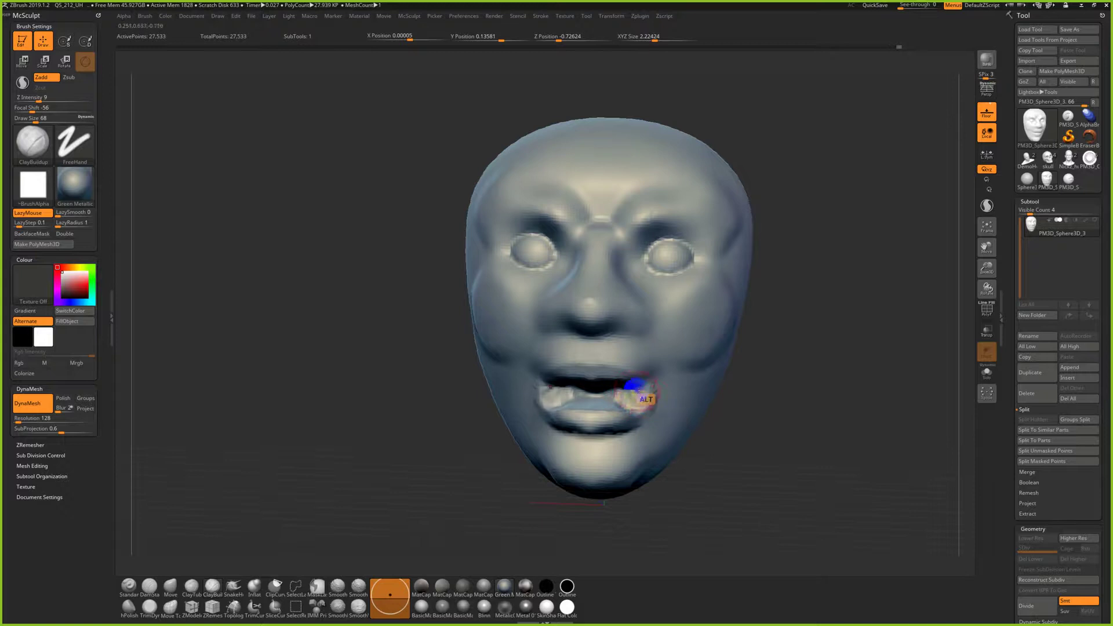
right_drag(671, 406, 750, 428)
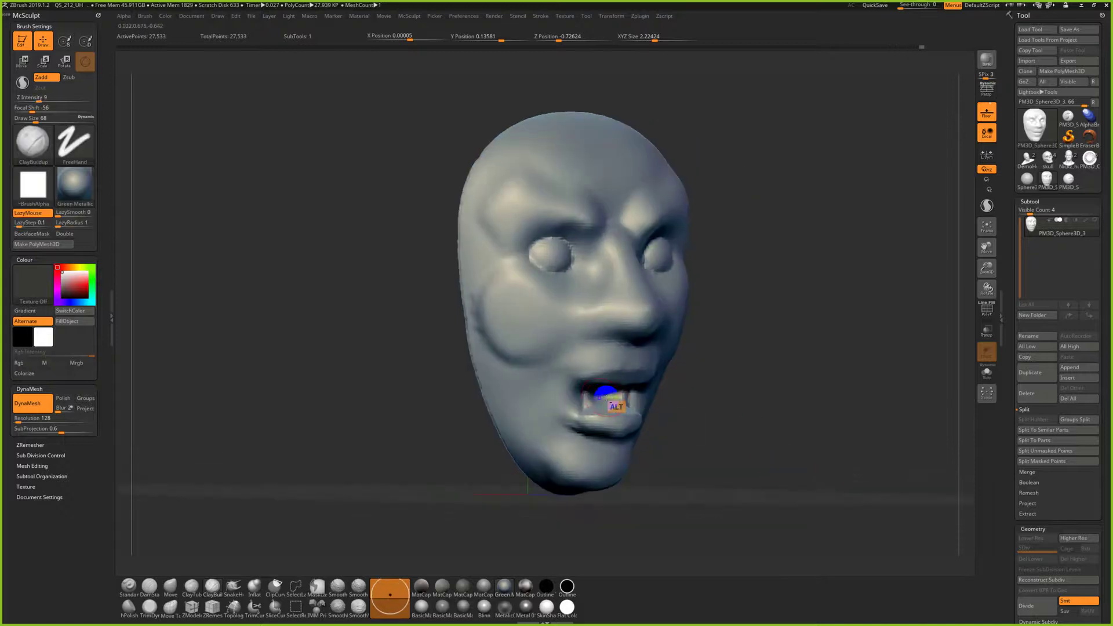
mouse_move(696, 429)
alt+right_down()
mouse_move(701, 457)
mouse_move(741, 452)
alt+right_up()
shift+drag(661, 404, 620, 396)
mouse_move(790, 432)
right_down()
mouse_move(820, 450)
mouse_move(777, 447)
mouse_move(717, 404)
right_up()
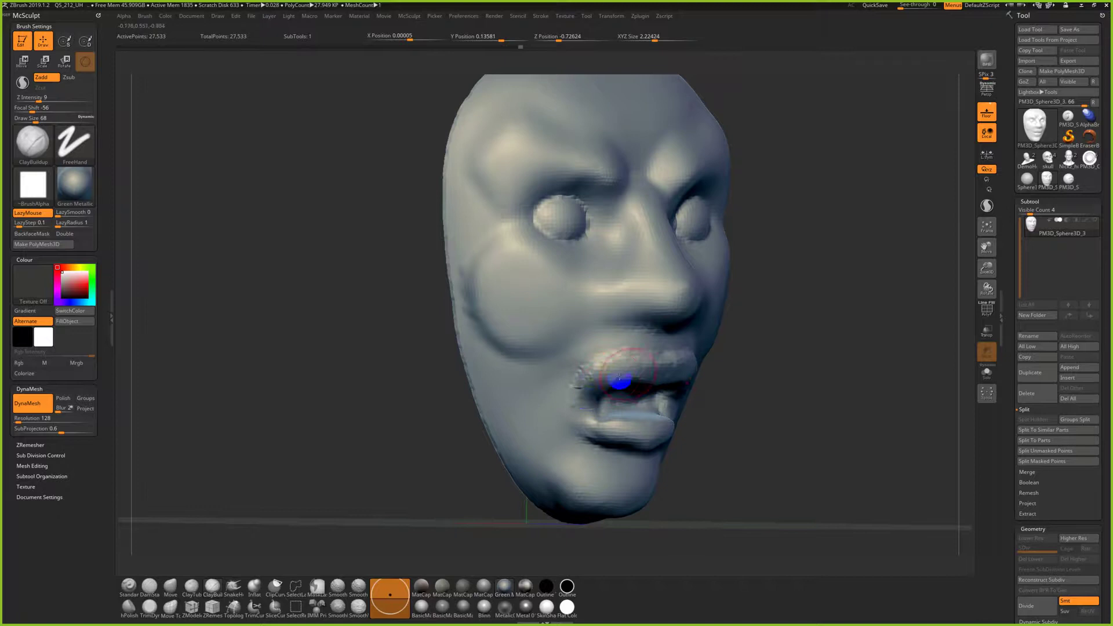
shift+drag(593, 400, 598, 391)
mouse_move(703, 374)
right_down()
mouse_move(828, 429)
mouse_move(844, 455)
mouse_move(803, 433)
mouse_move(785, 386)
right_up()
Enlarge the brush to draw size 124 and smooth the lips and the cheek area around the mouth
key(s)
click(785, 386)
mouse_move(716, 330)
shift+mouse_down()
mouse_move(742, 367)
mouse_move(714, 371)
mouse_move(706, 395)
shift+mouse_up()
key(ctrl+z)
right_drag(721, 367, 785, 457)
mouse_move(583, 383)
shift+mouse_down()
mouse_move(569, 379)
mouse_move(591, 398)
shift+mouse_up()
drag(750, 456, 733, 447)
alt+drag(733, 447, 724, 482)
shift+drag(526, 354, 524, 364)
mouse_move(754, 417)
mouse_down()
mouse_move(808, 435)
mouse_move(780, 435)
mouse_move(754, 400)
mouse_up()
Switch to FastStone Image Viewer to study the moustache in the door knocker photo, and return to ZBrush
key(ctrl+alt+Tab)
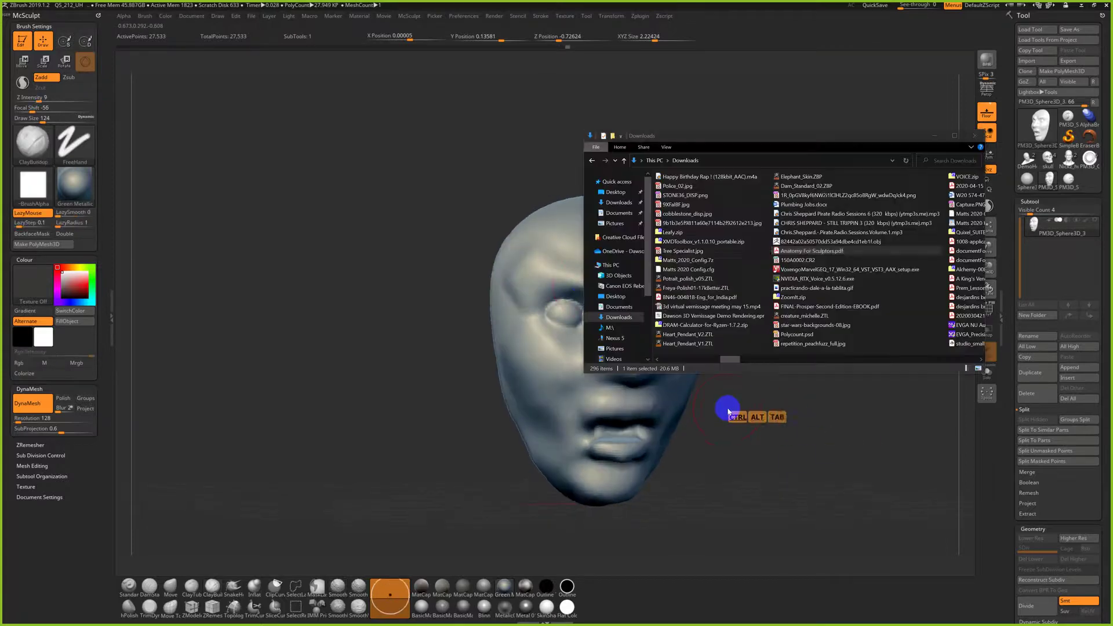
key(Return)
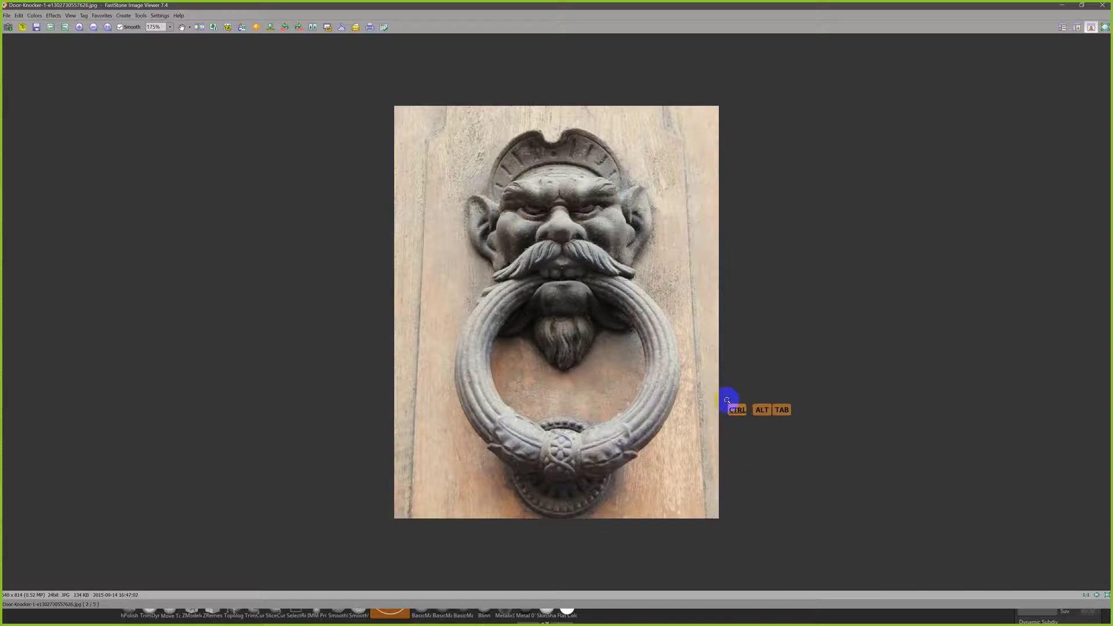
key(ctrl+alt+Tab)
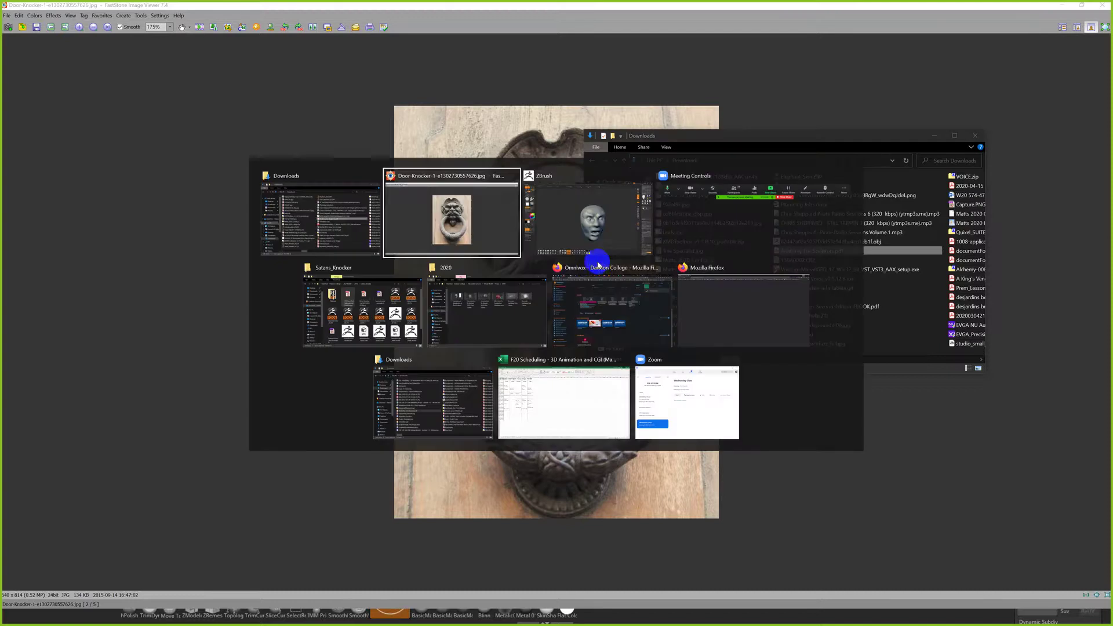
key(Return)
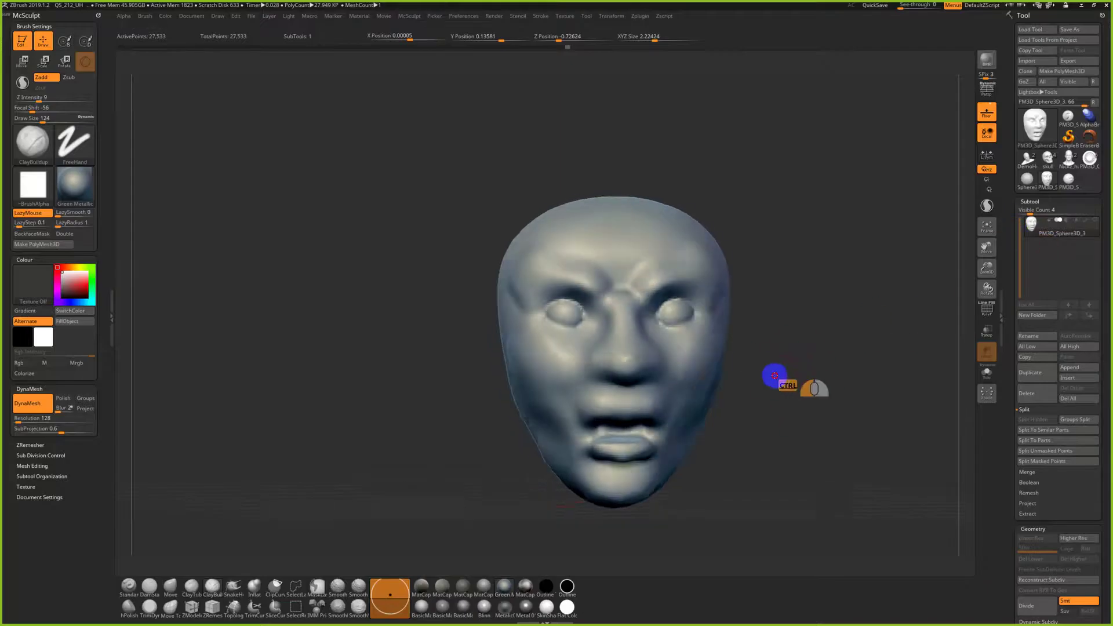
Insert a mirrored pair of spheres on the upper lip below the nose with the IMM Primitives brush
alt+drag(798, 386, 708, 353)
key(b)
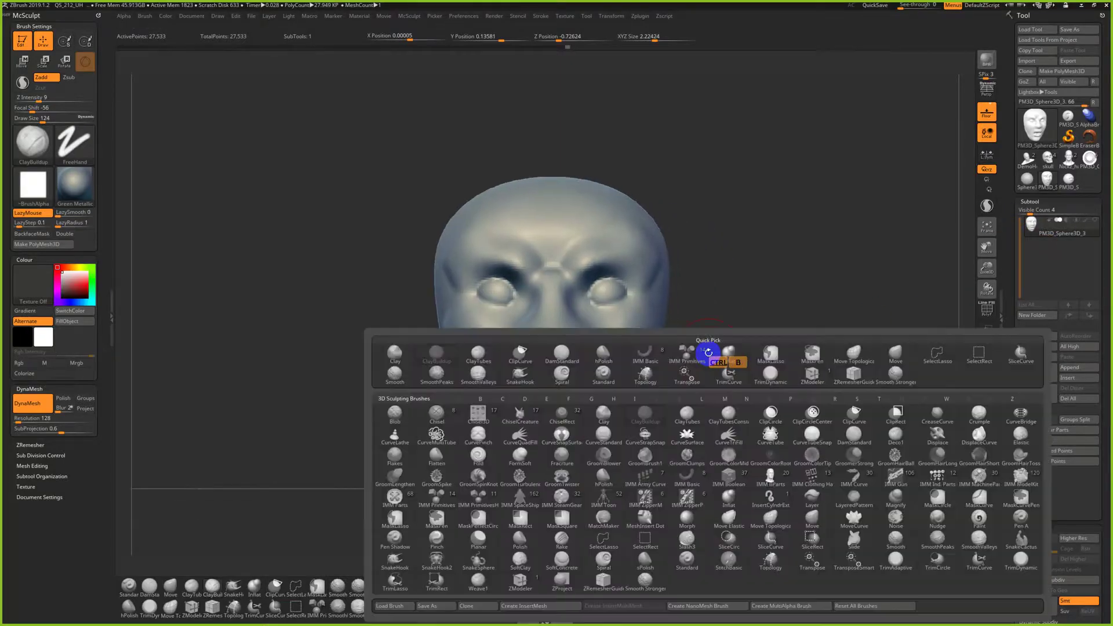
key(i)
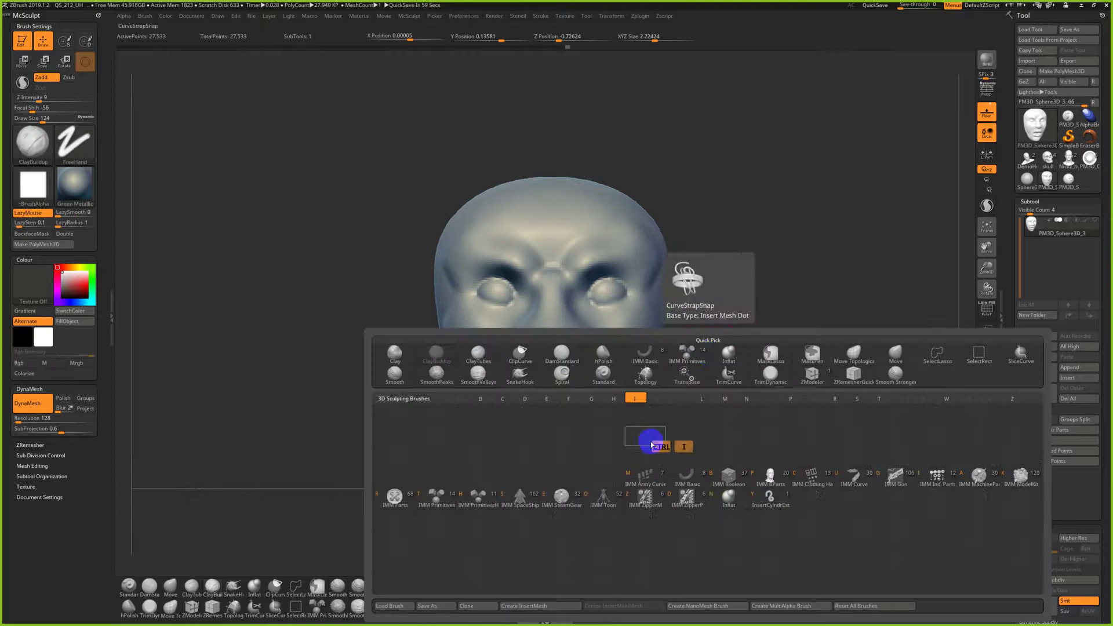
ctrl+click(439, 499)
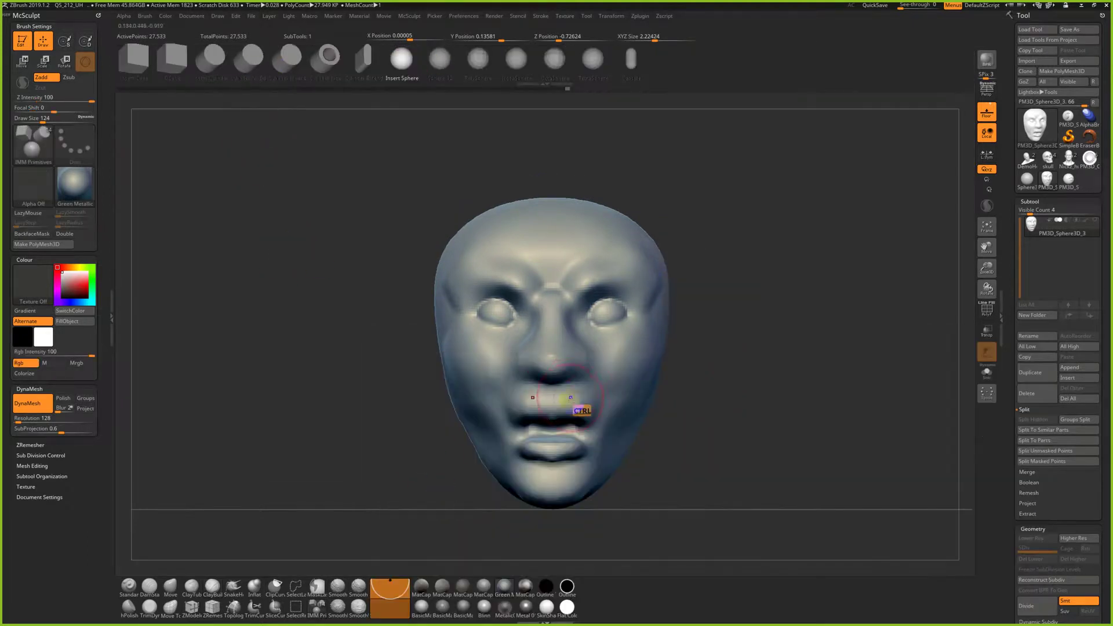
ctrl+drag(563, 393, 583, 414)
drag(706, 418, 800, 447)
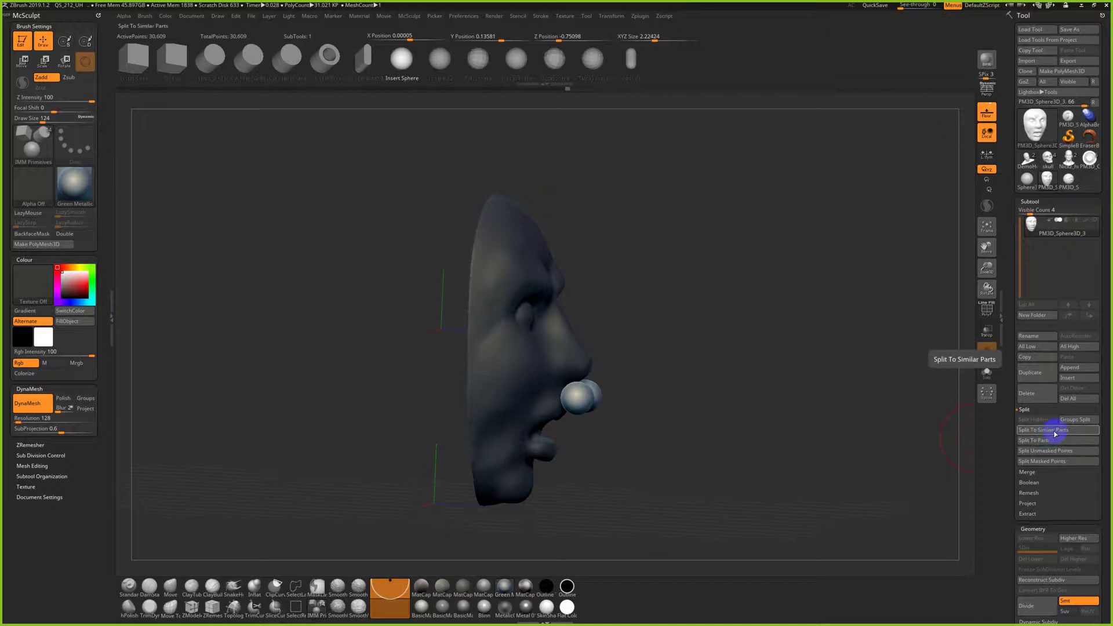
Split the unmasked spheres into their own subtool and make the face subtool visible with them
click(1036, 452)
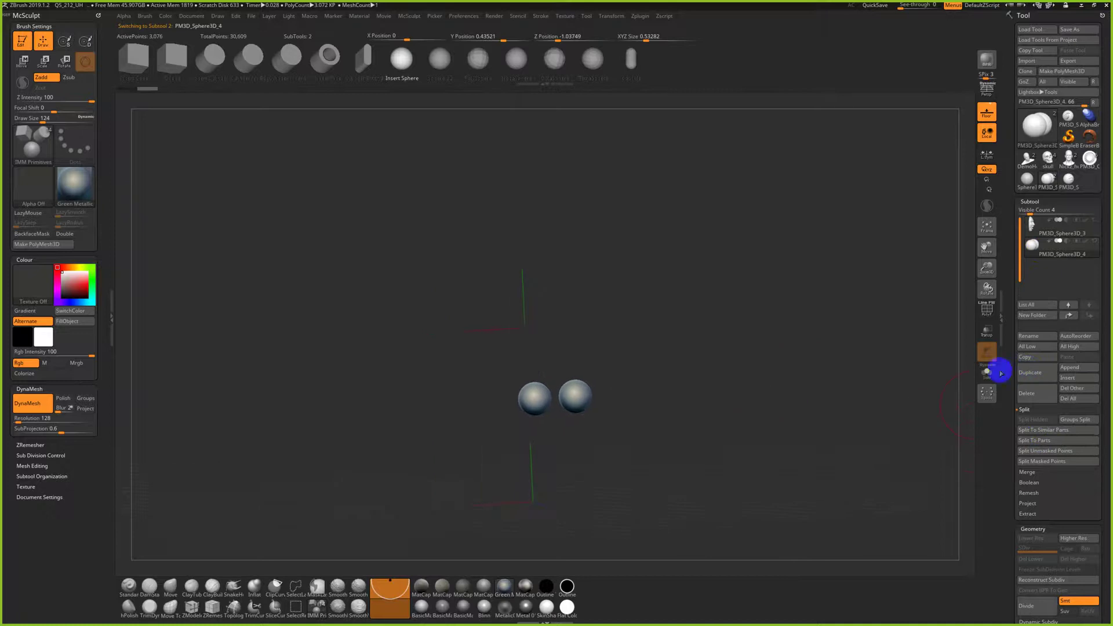
click(1095, 220)
mouse_move(1095, 243)
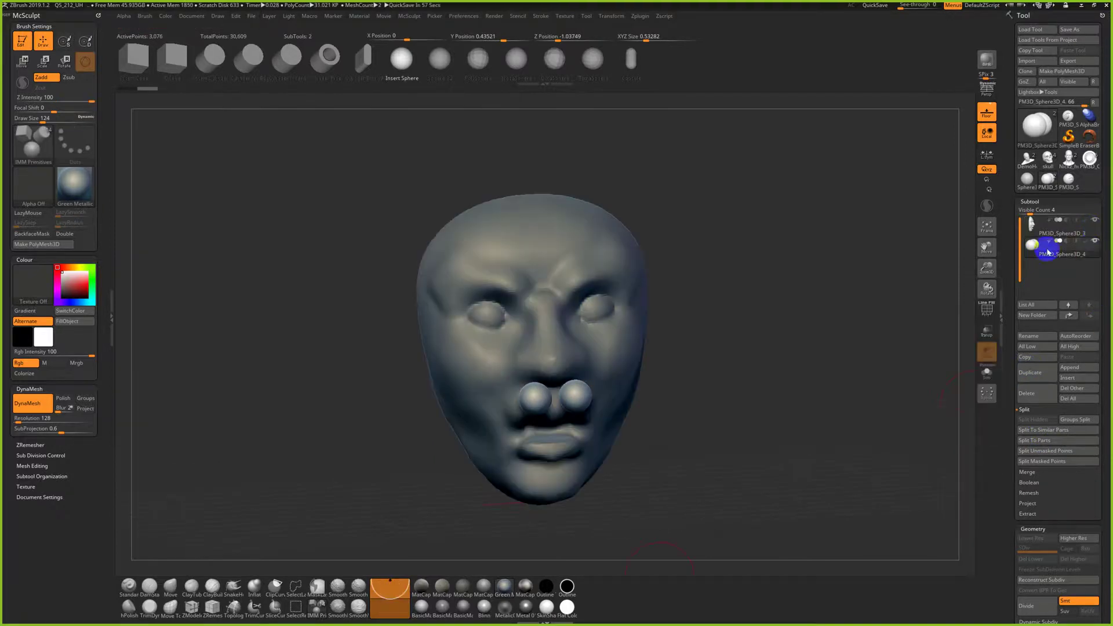
mouse_move(715, 421)
mouse_down()
mouse_move(704, 423)
mouse_move(711, 432)
mouse_up()
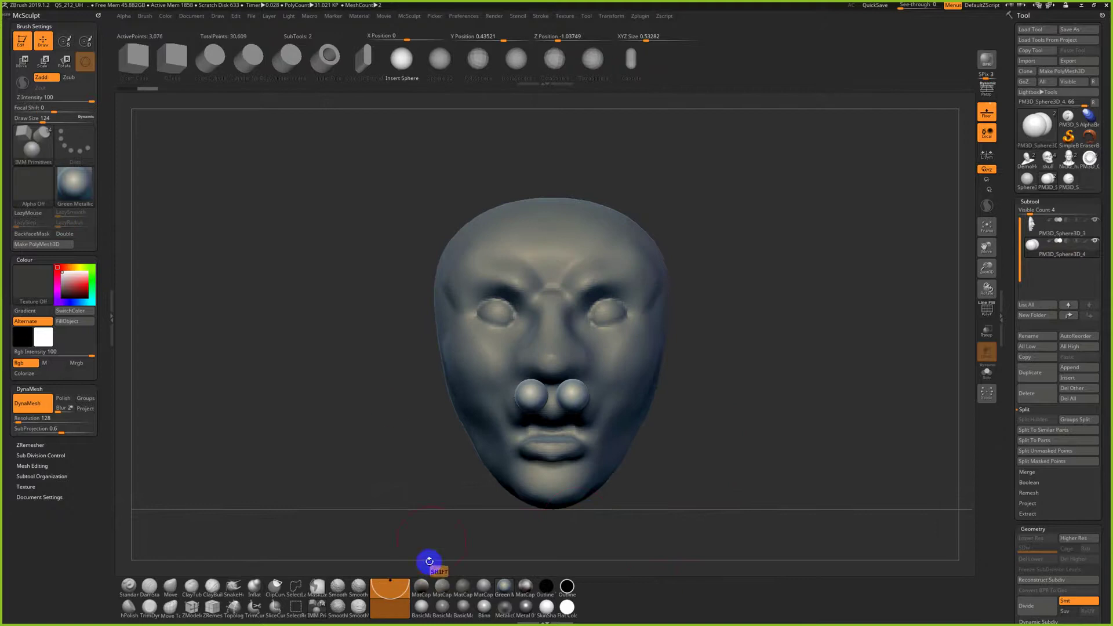
Push the two spheres back toward the upper lip with the gizmo in side view
alt+drag(303, 418, 200, 423)
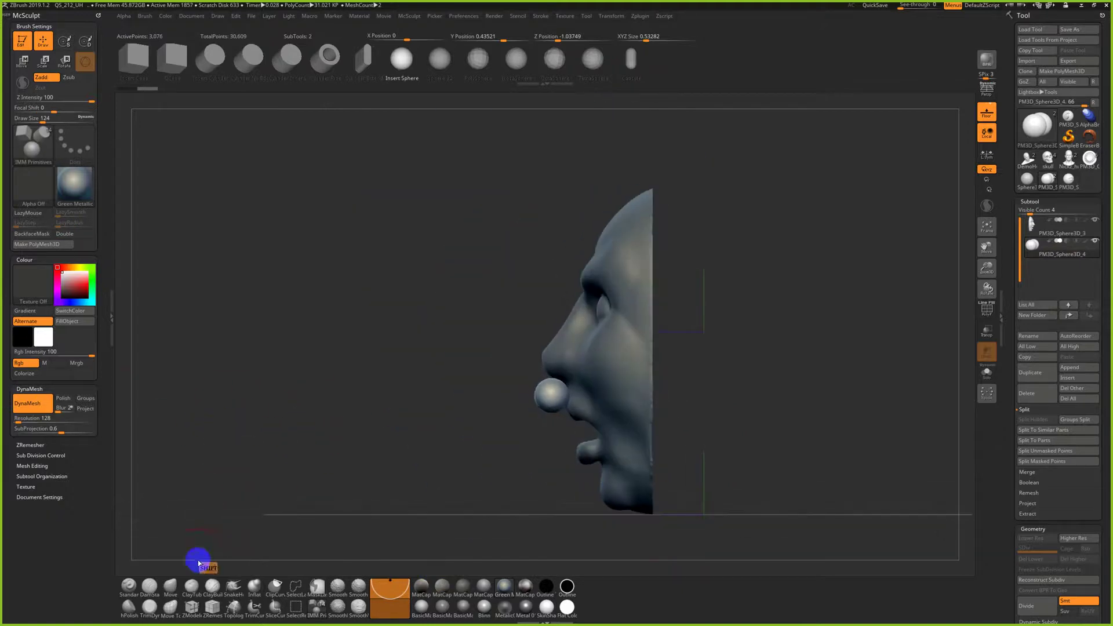
key(r)
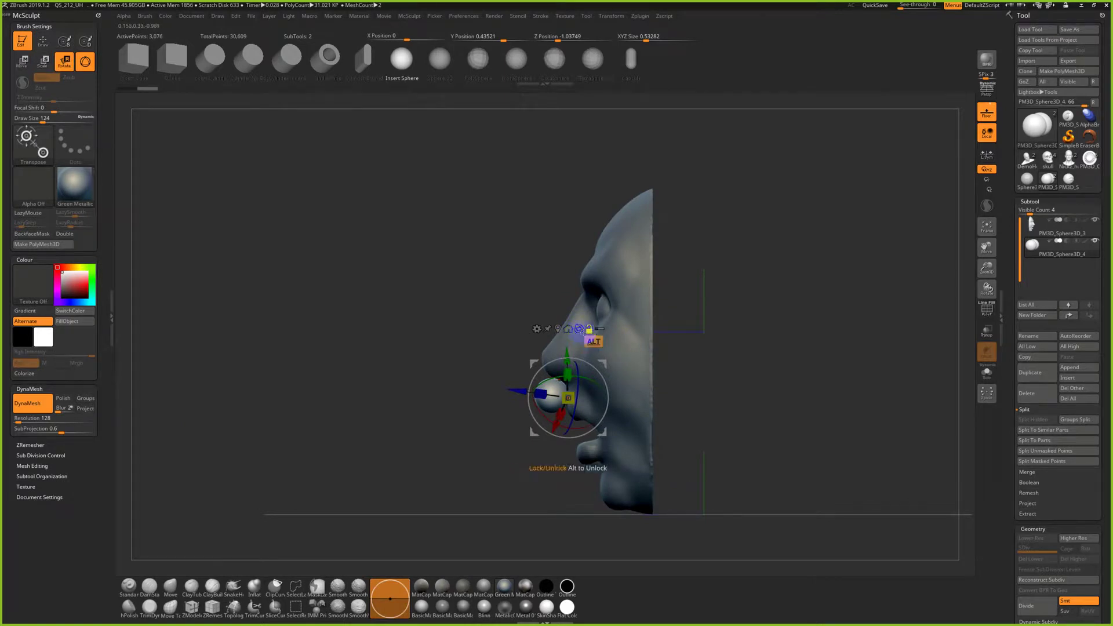
click(579, 329)
drag(586, 398, 603, 399)
drag(474, 450, 555, 446)
key(q)
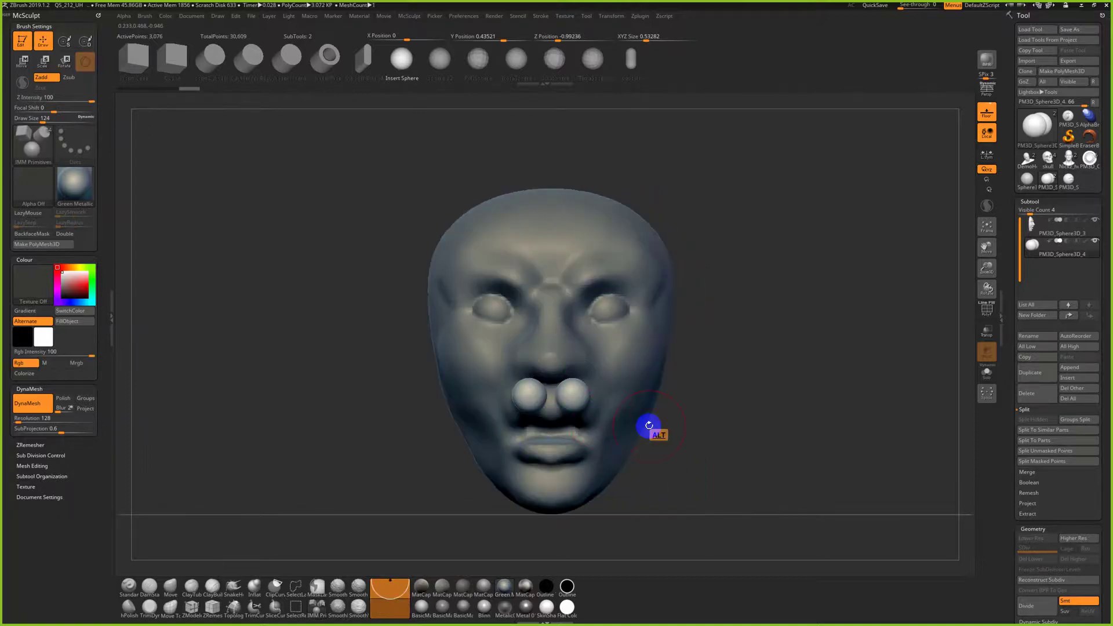
Pull the two spheres outward and down into moustache halves with SnakeHook, smooth and remesh them, and enlarge the brush to 172
alt+drag(649, 425, 651, 464)
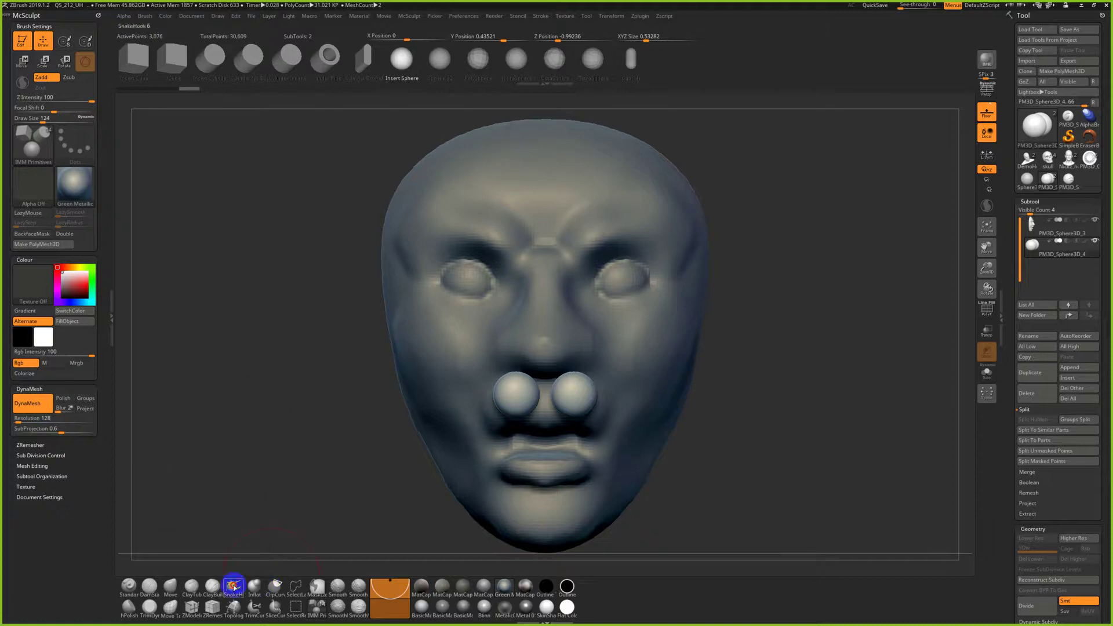
click(233, 586)
mouse_move(588, 383)
mouse_down()
mouse_move(641, 412)
mouse_move(651, 437)
mouse_up()
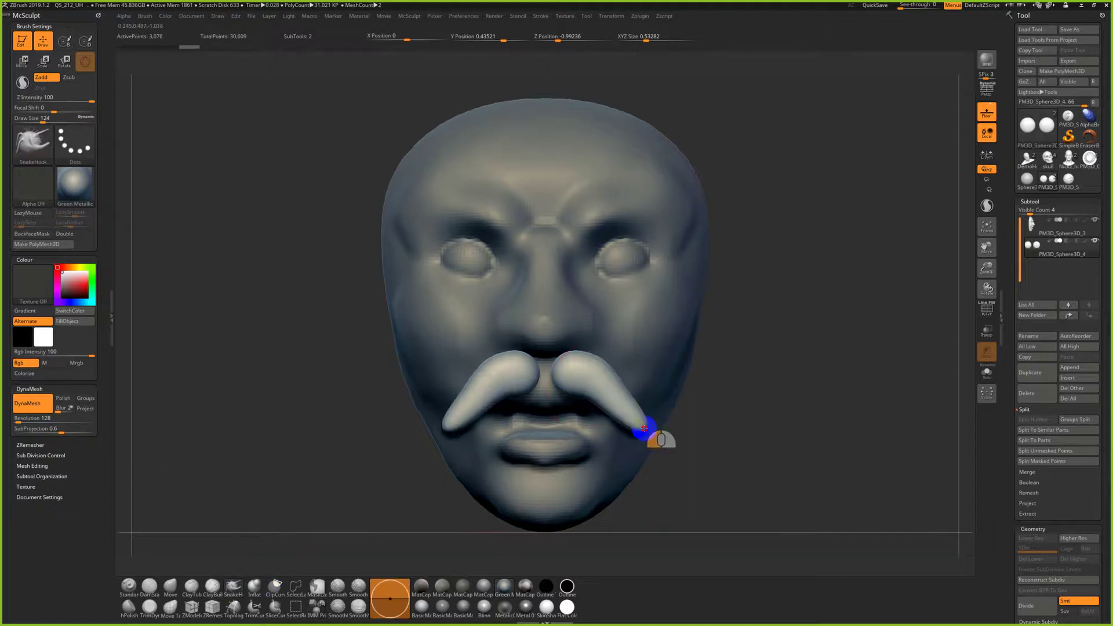
mouse_move(723, 460)
shift+mouse_down()
mouse_move(596, 425)
mouse_move(646, 423)
mouse_move(632, 397)
shift+mouse_up()
key(bracketright)
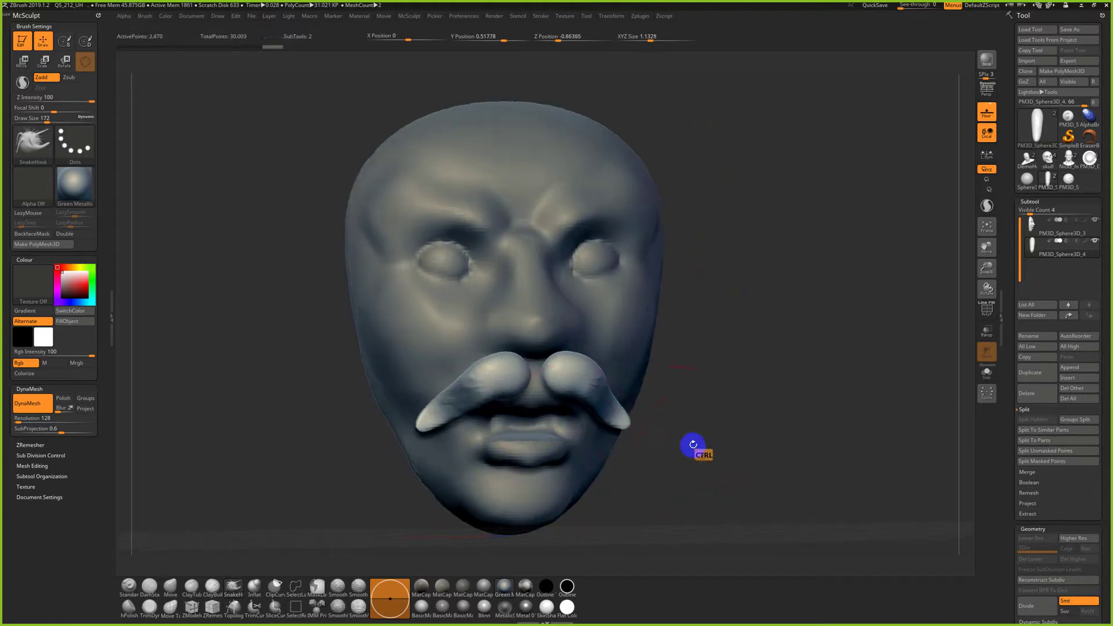
Bend the moustache halves back around the face from below, and adjust their shape from the front
drag(705, 434, 695, 337)
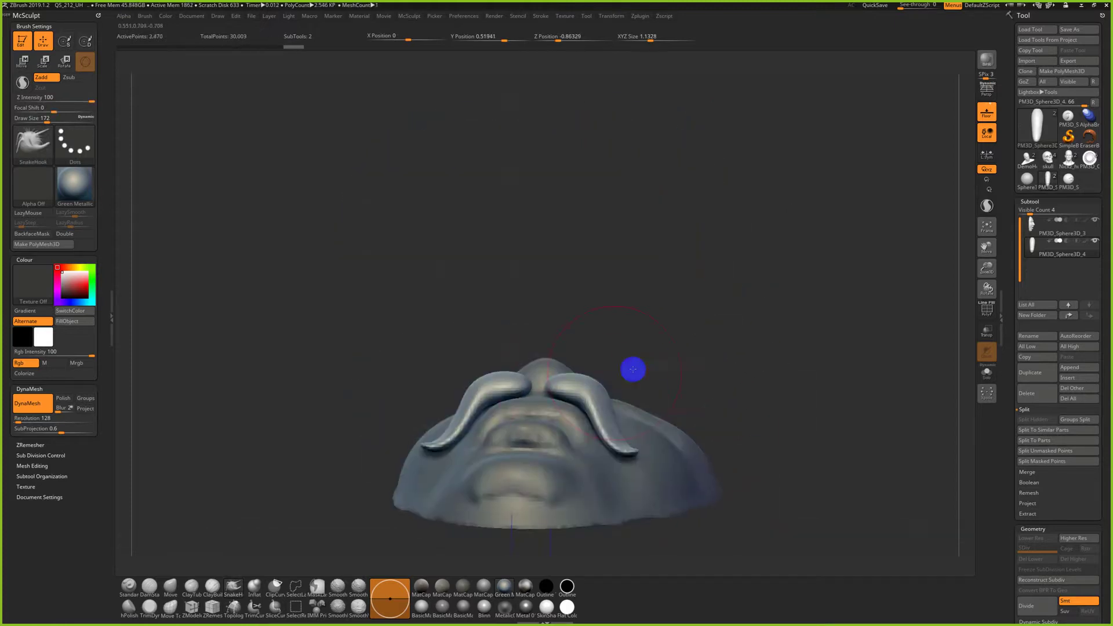
mouse_move(748, 417)
mouse_down()
mouse_move(763, 456)
mouse_move(640, 464)
mouse_move(624, 444)
mouse_move(634, 454)
mouse_move(595, 437)
mouse_up()
drag(681, 452, 731, 471)
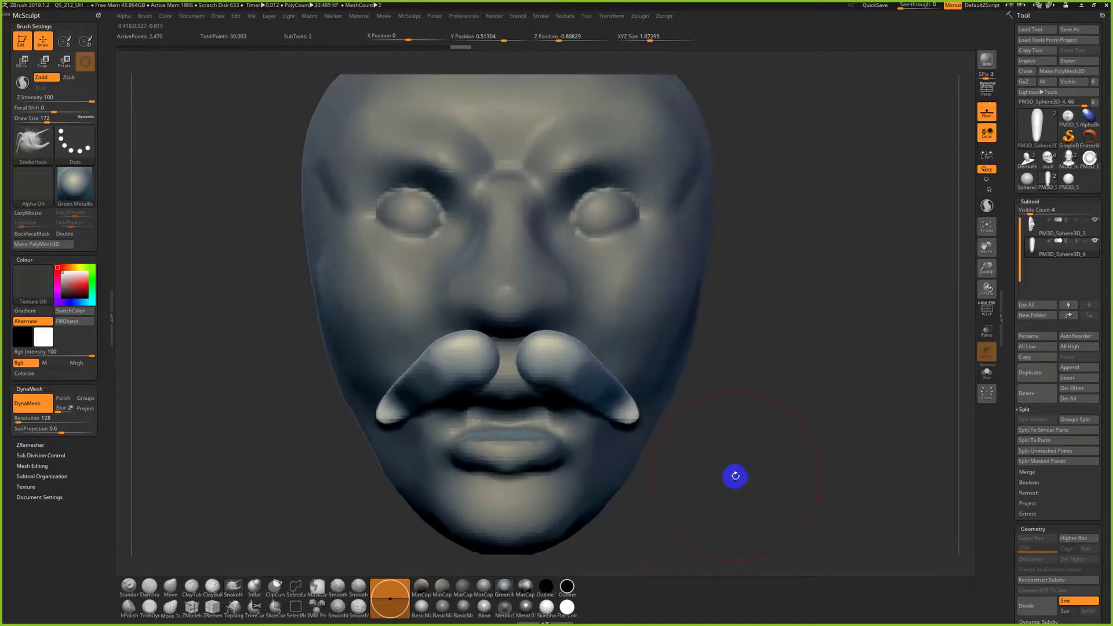
key(ctrl)
ctrl+drag(735, 476, 806, 472)
alt+drag(806, 472, 774, 411)
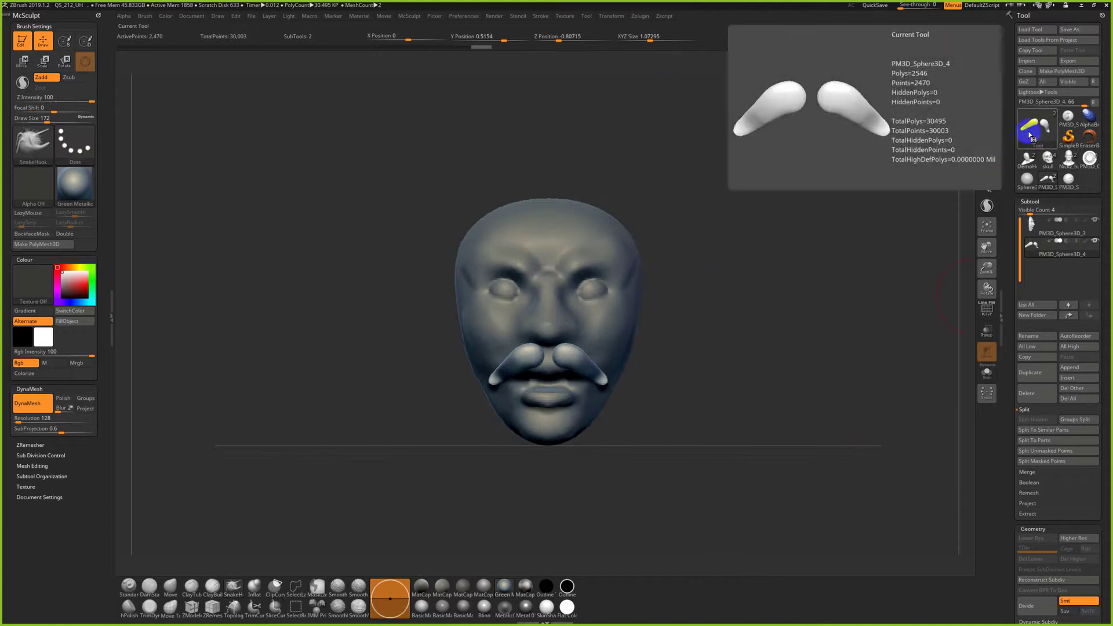
Save the tool with both subtools as Knocker_01 in the Downloads folder
mouse_move(1046, 181)
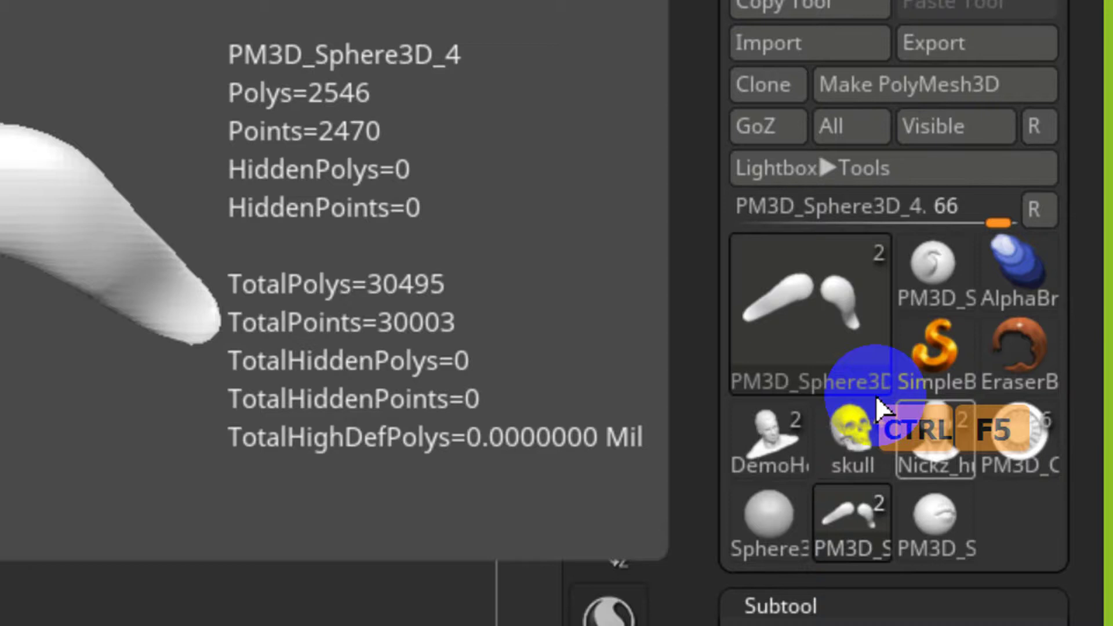
mouse_move(1069, 127)
mouse_move(807, 313)
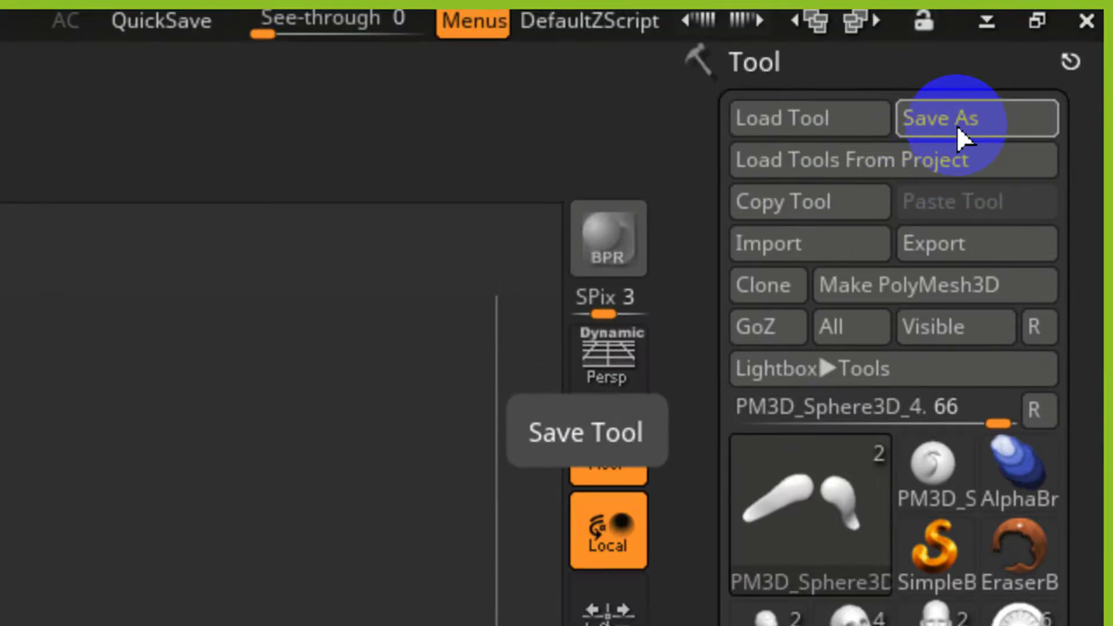
click(961, 124)
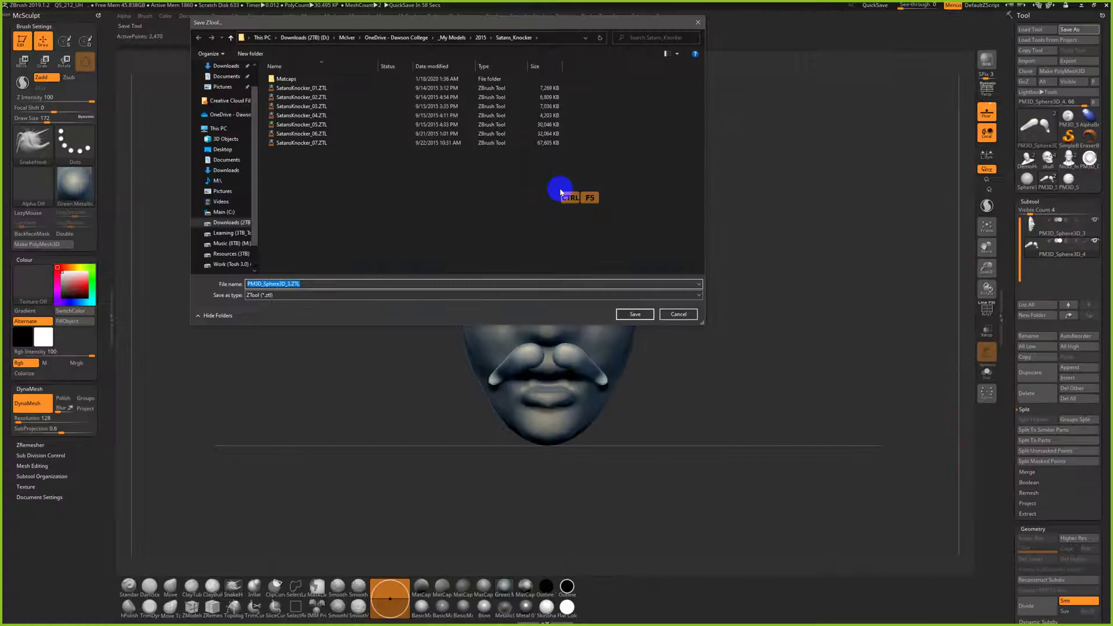
key(ctrl+F5)
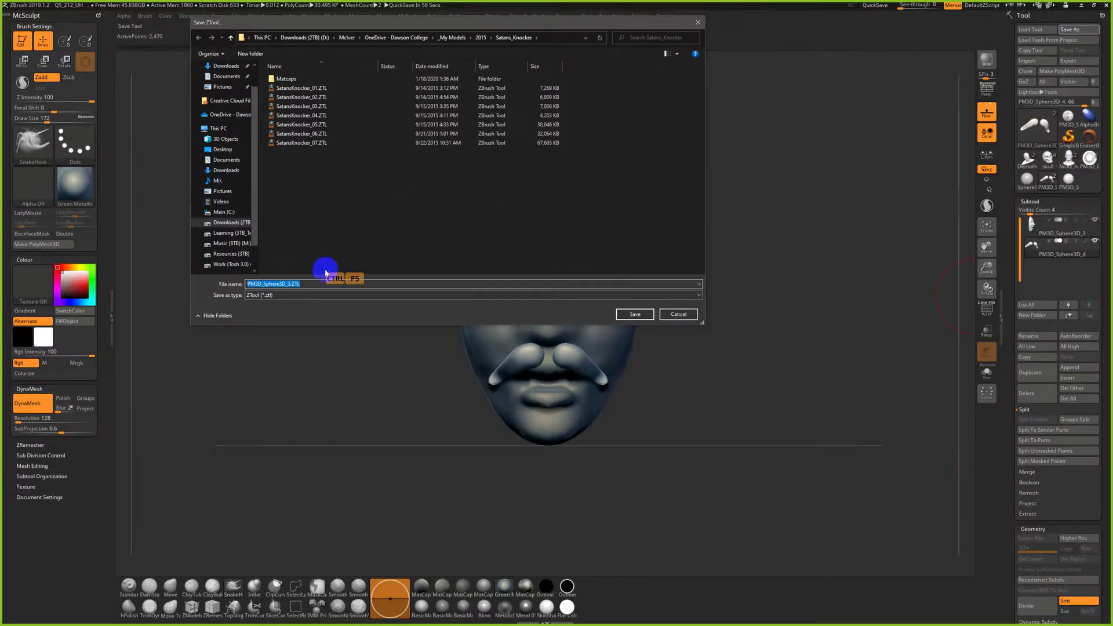
click(228, 171)
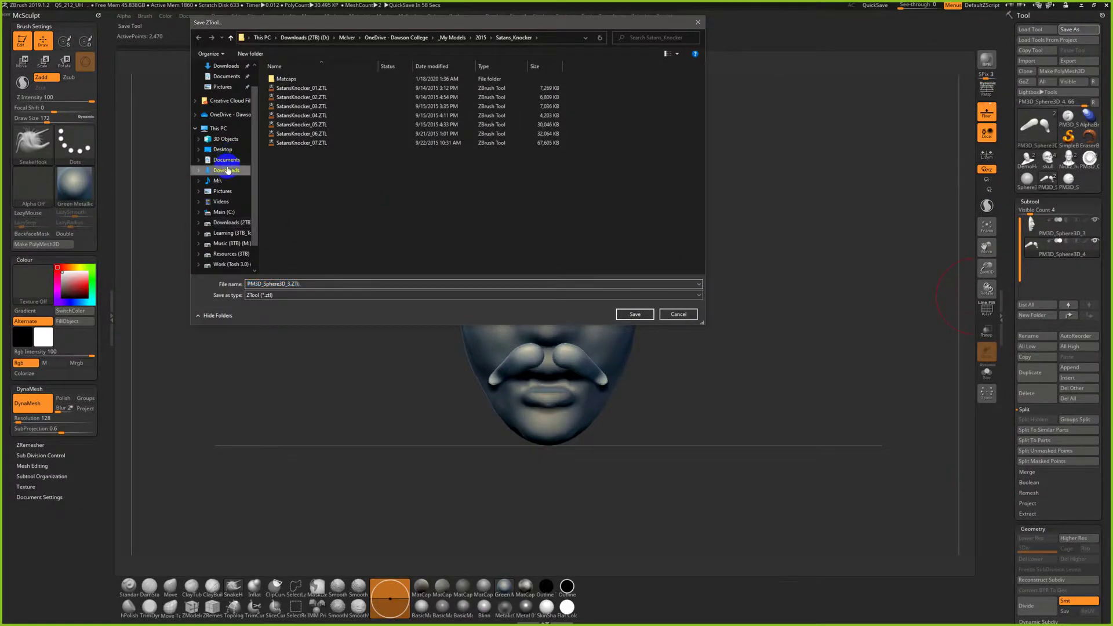
click(306, 284)
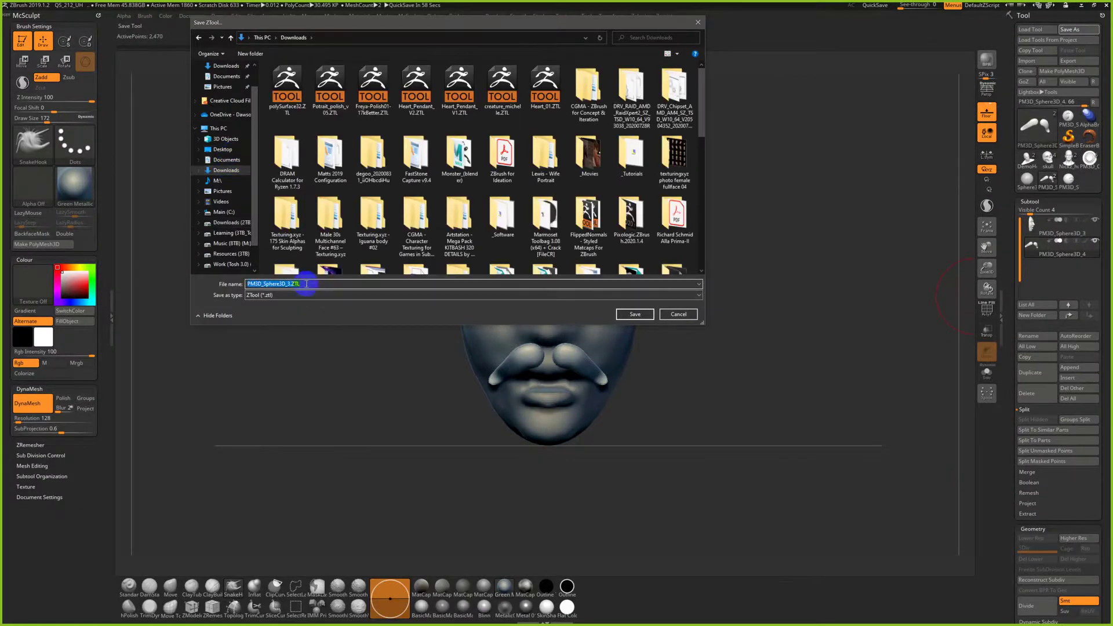
text(Knocker_01)
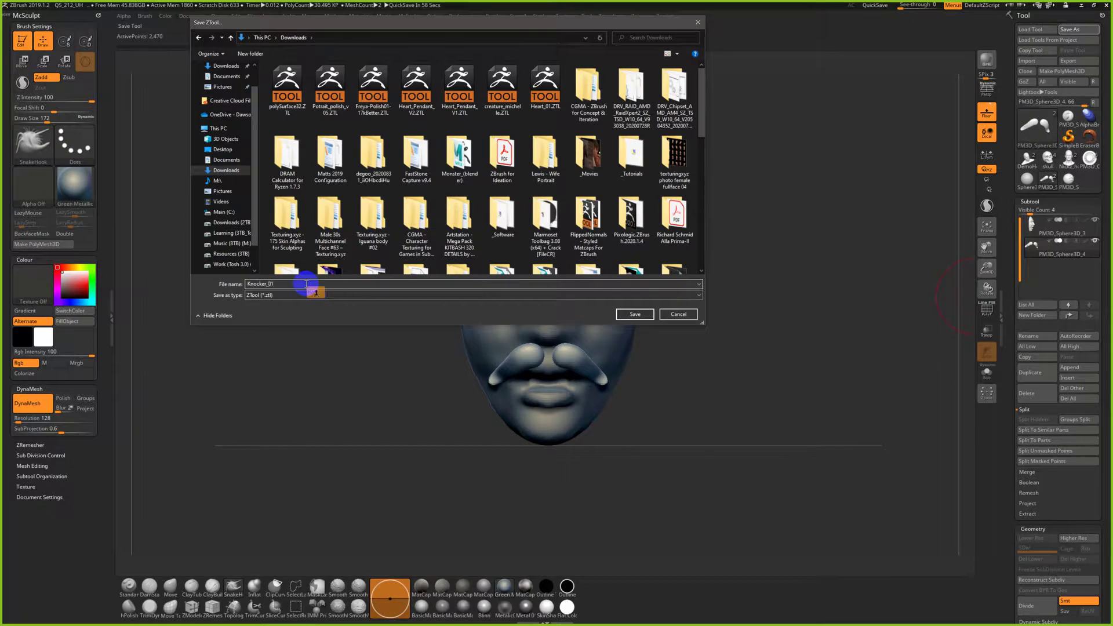
key(Return)
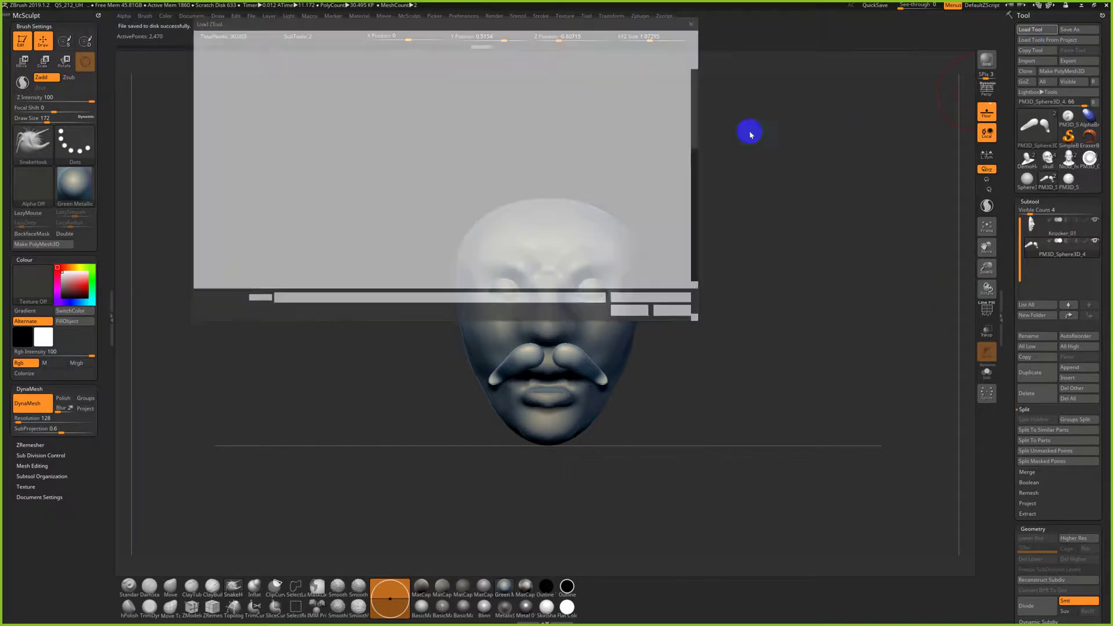
Cancel loading a tool and examine the ring and moustache in the door knocker reference photo
click(679, 314)
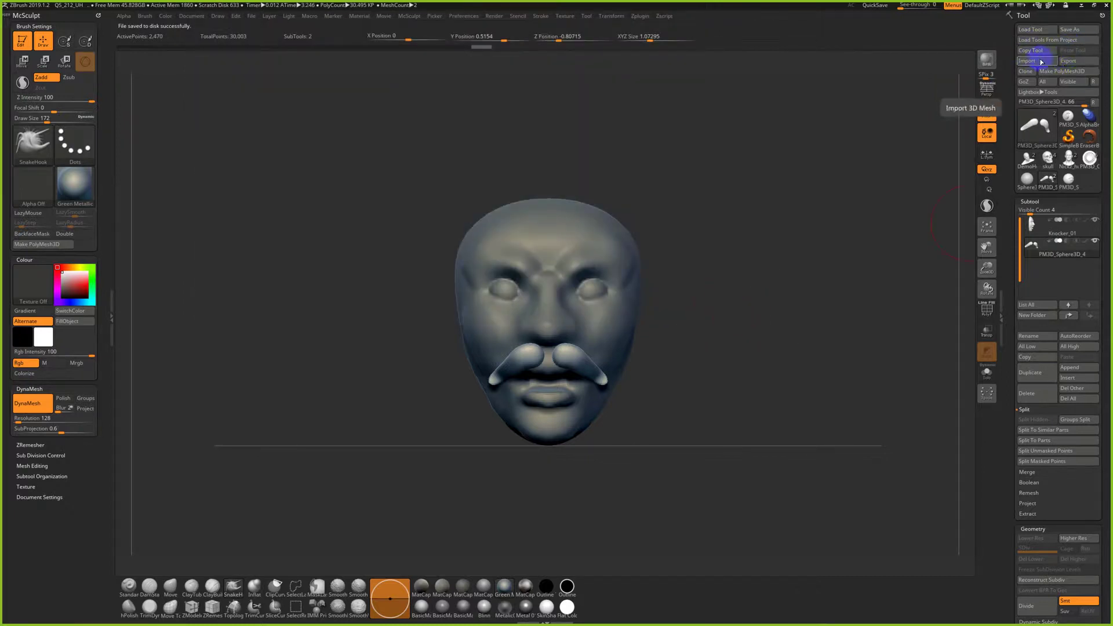
alt+drag(725, 304, 803, 355)
click(1025, 181)
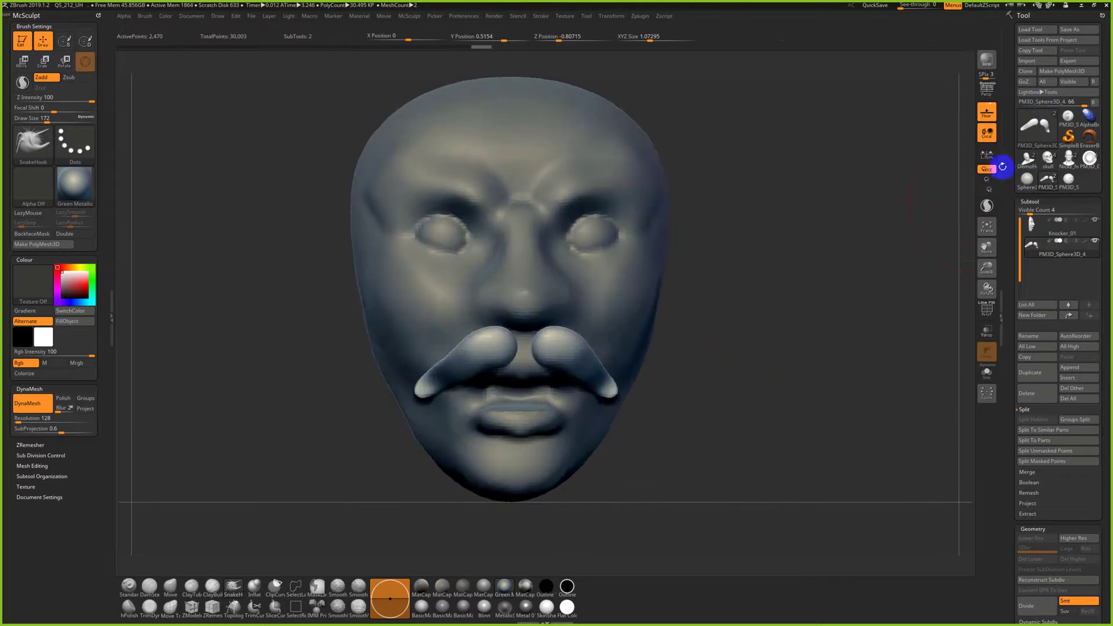
key(alt+Tab)
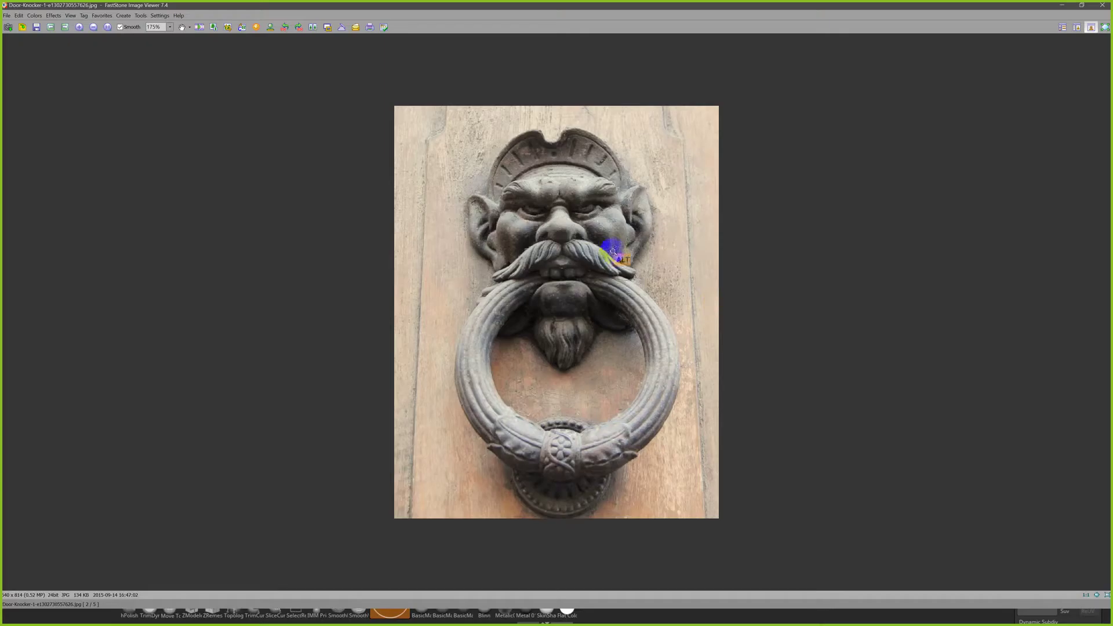
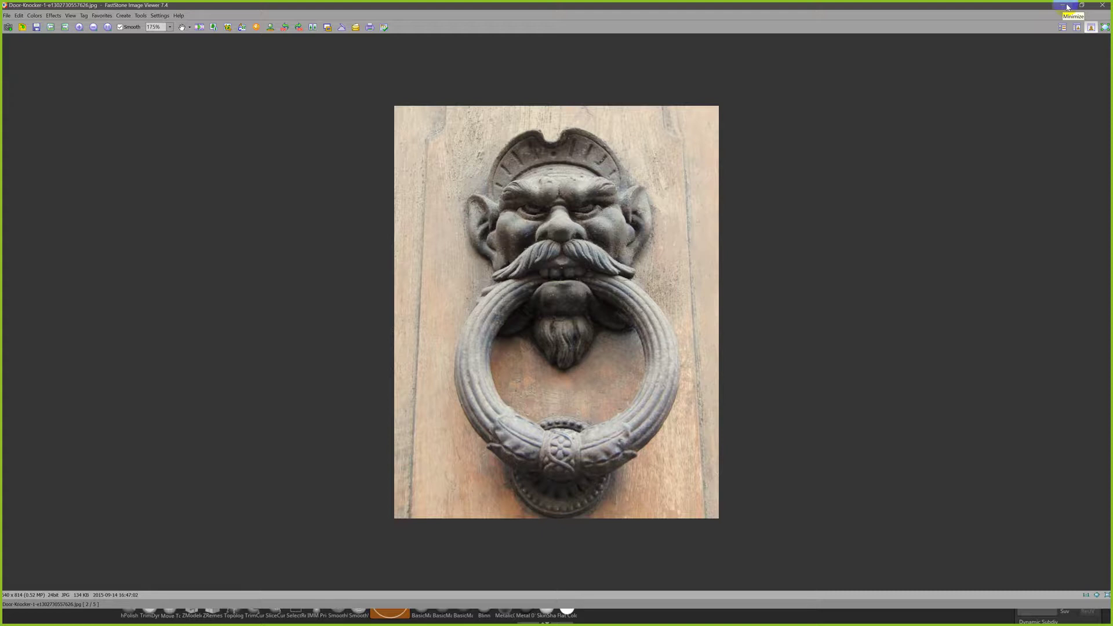
click(1068, 7)
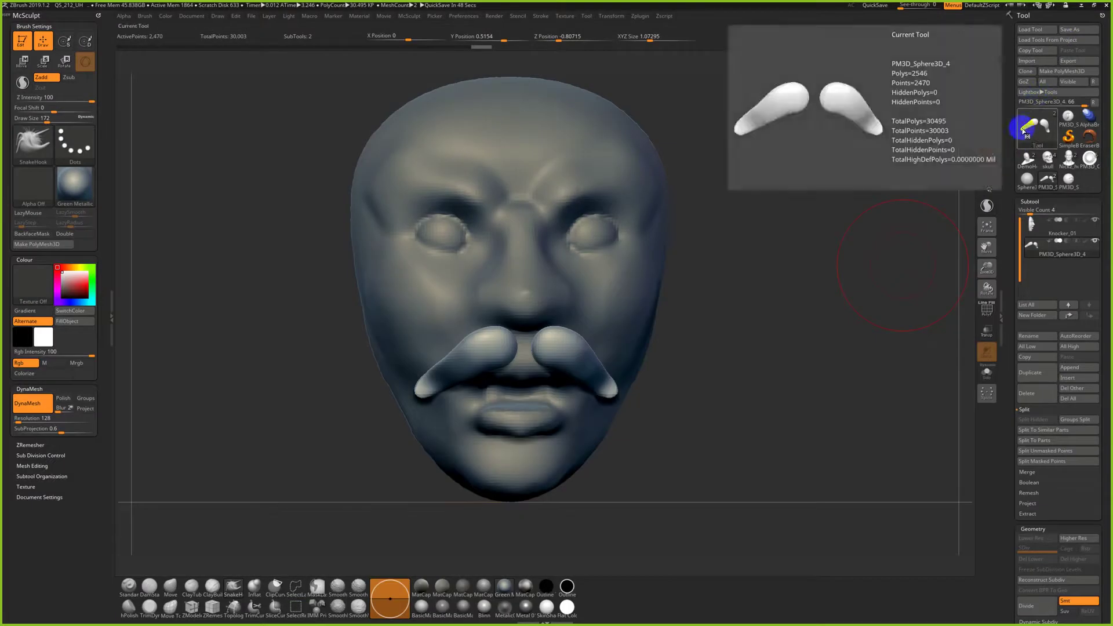
Make the Ring3D primitive the active tool, checking the switch to the face tool and back
click(1037, 129)
click(698, 169)
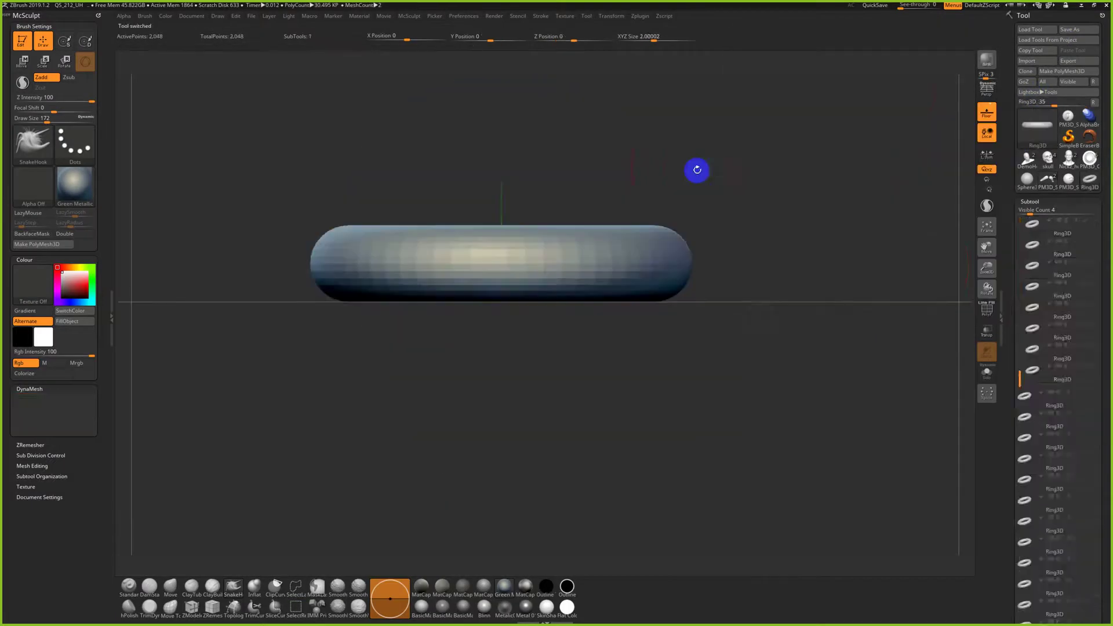
alt+drag(852, 238, 952, 207)
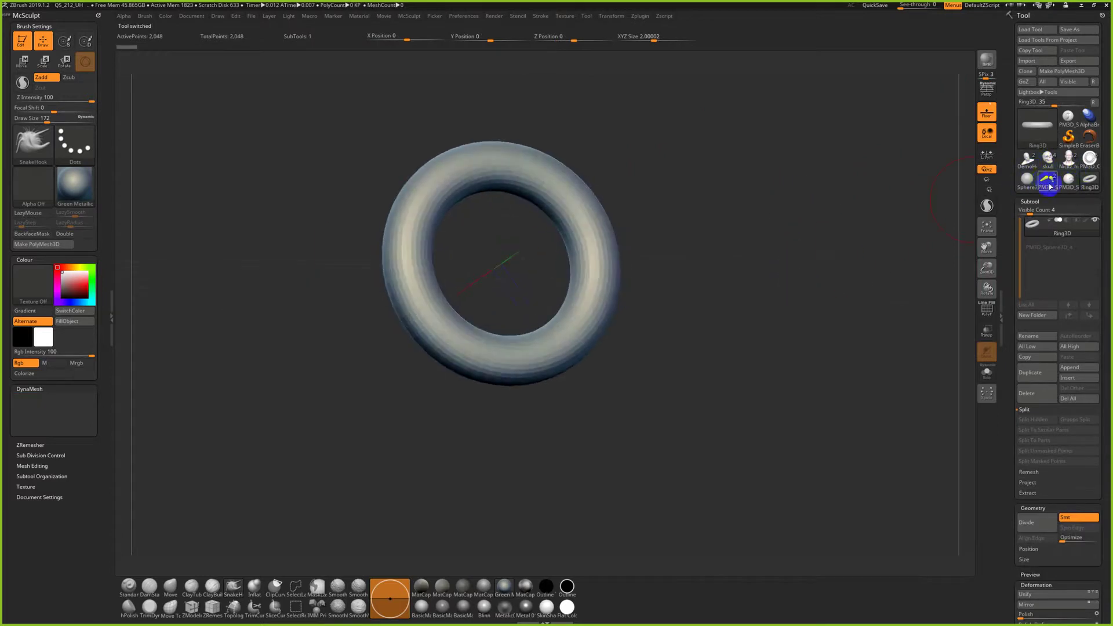
click(1047, 181)
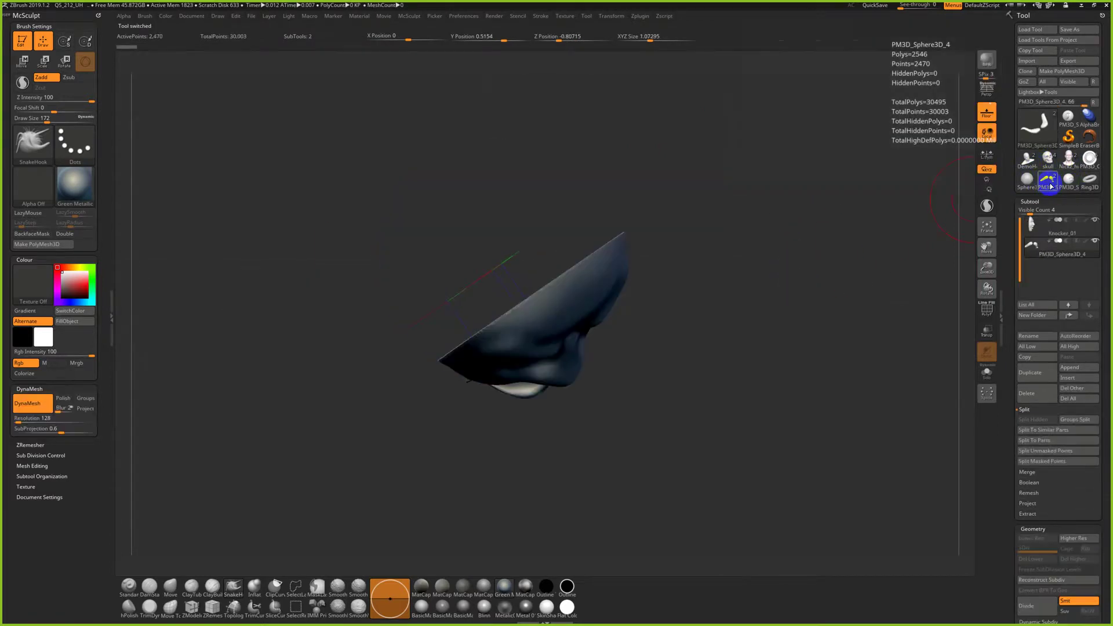
key(f)
drag(785, 219, 791, 206)
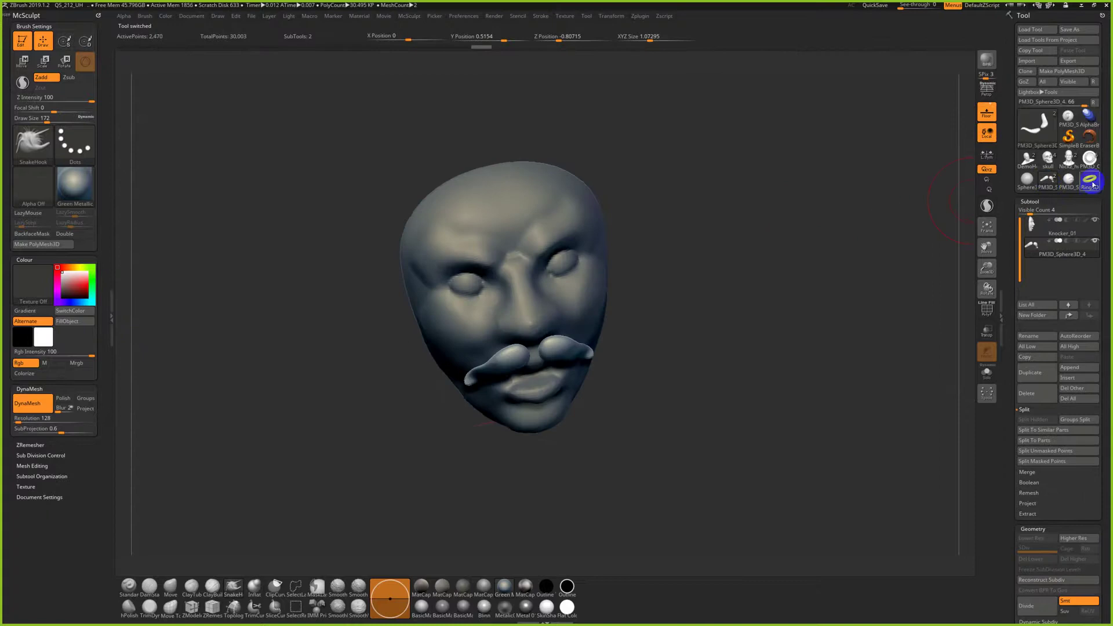
click(1091, 185)
drag(777, 257, 678, 186)
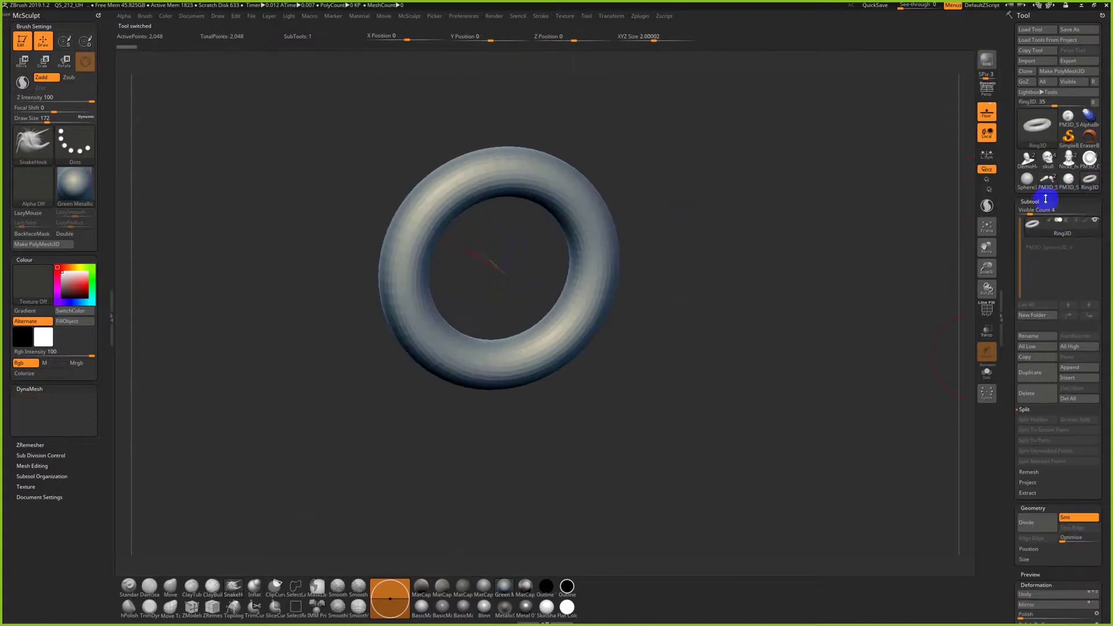
Thin the ring primitive by setting its SRadius initialization value to 21
click(1046, 199)
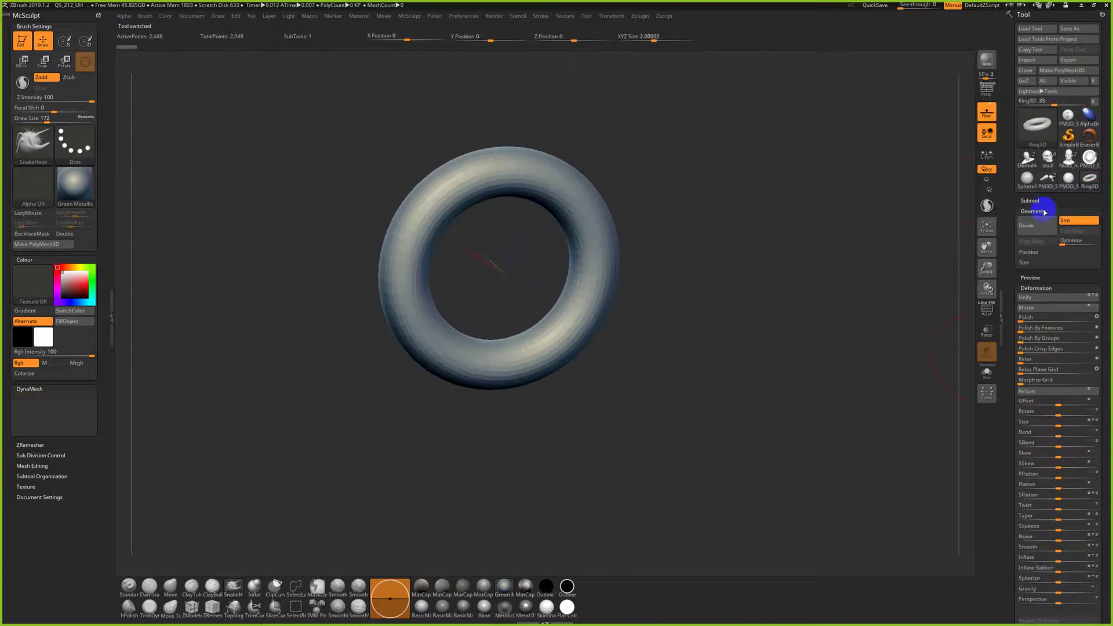
click(1031, 288)
drag(1018, 361, 1015, 312)
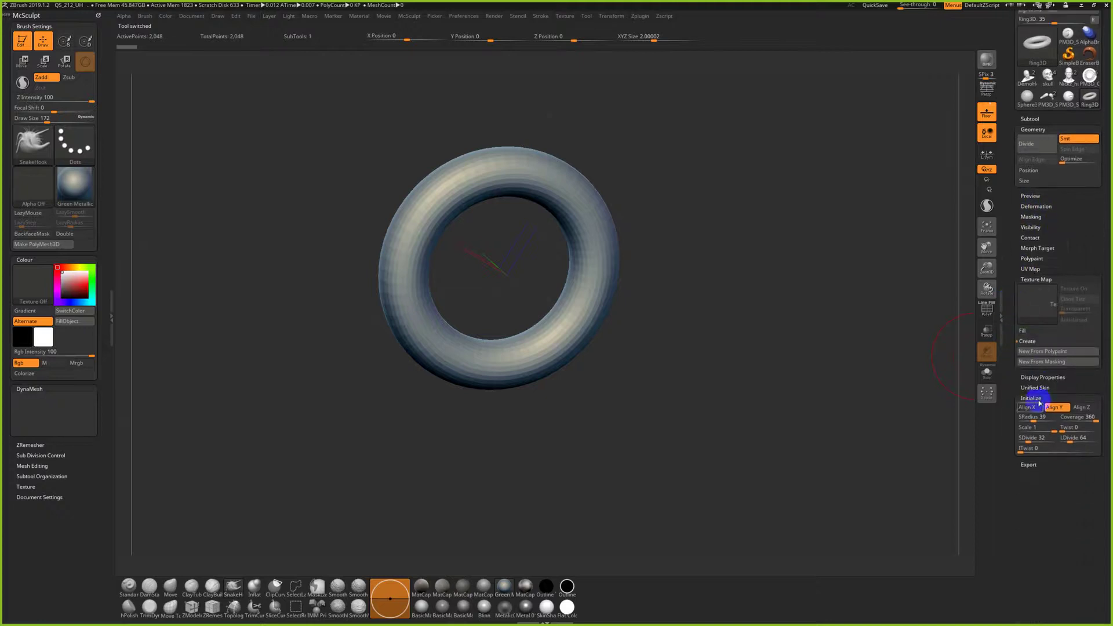
drag(1035, 418, 1027, 419)
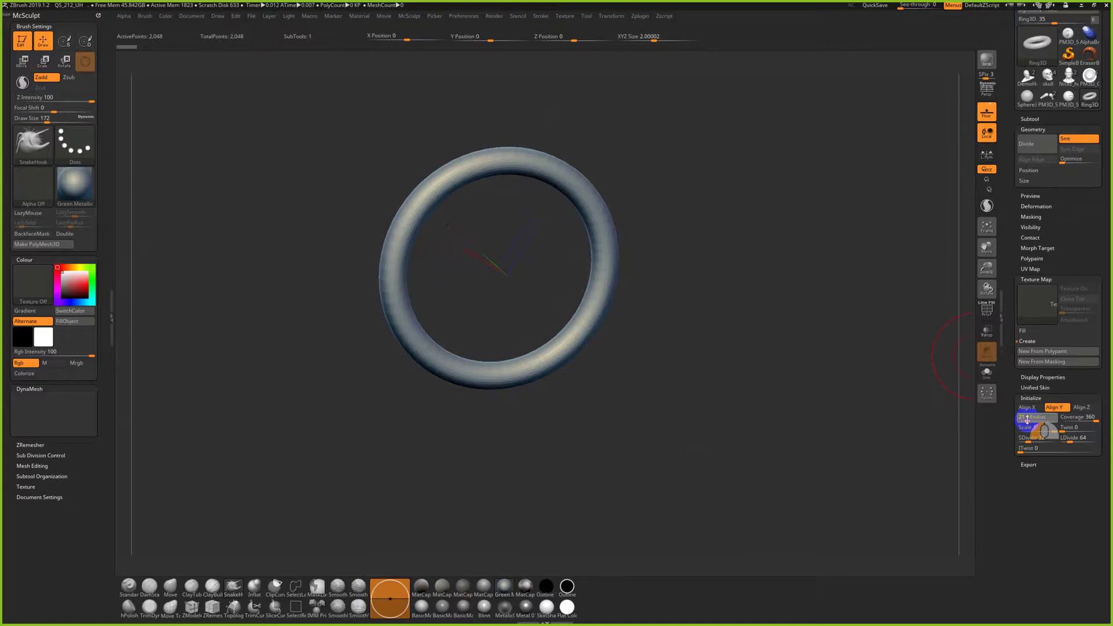
Show the ring's polyframe and reduce its subdivisions to SDivide 12 and LDivide 32
key(shift+f)
alt+drag(779, 345, 677, 243)
drag(1030, 459, 1024, 458)
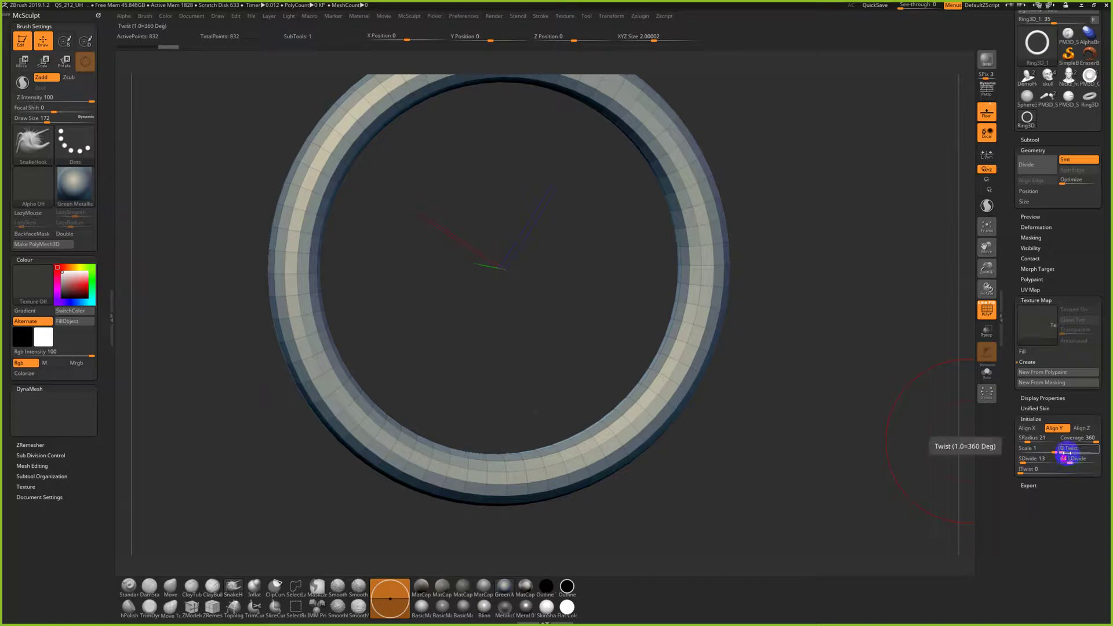
key(Return)
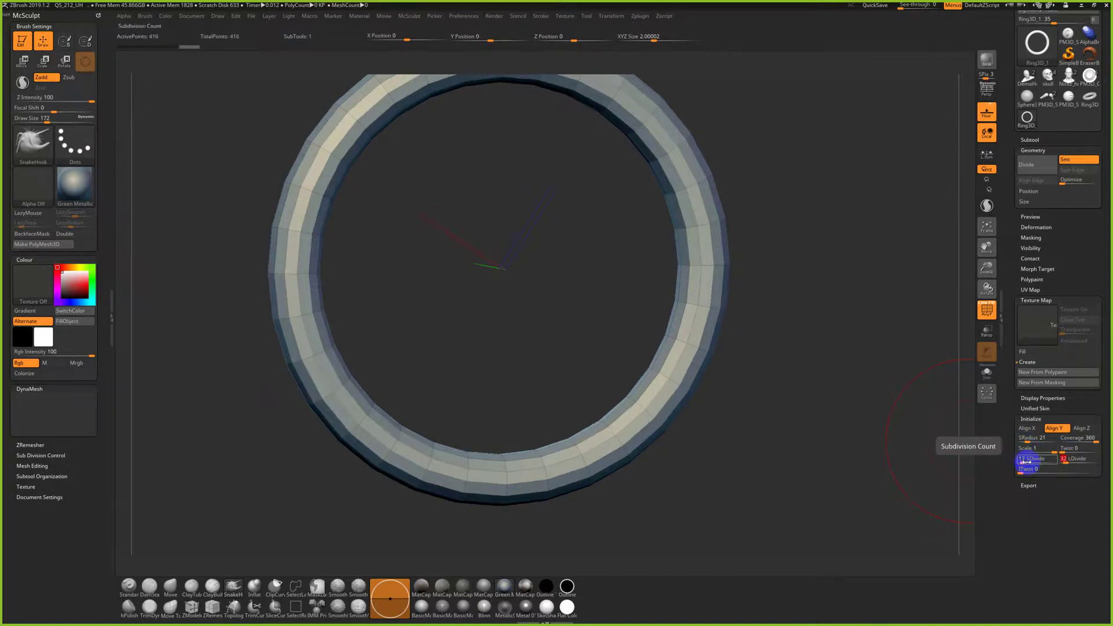
click(1027, 461)
key(Return)
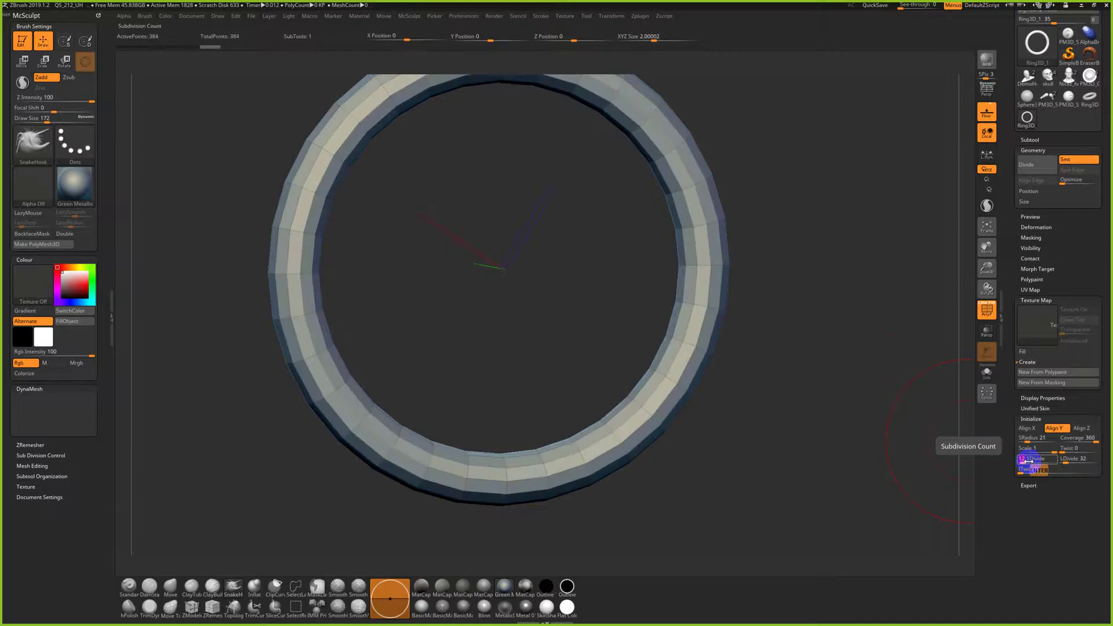
alt+drag(830, 400, 785, 369)
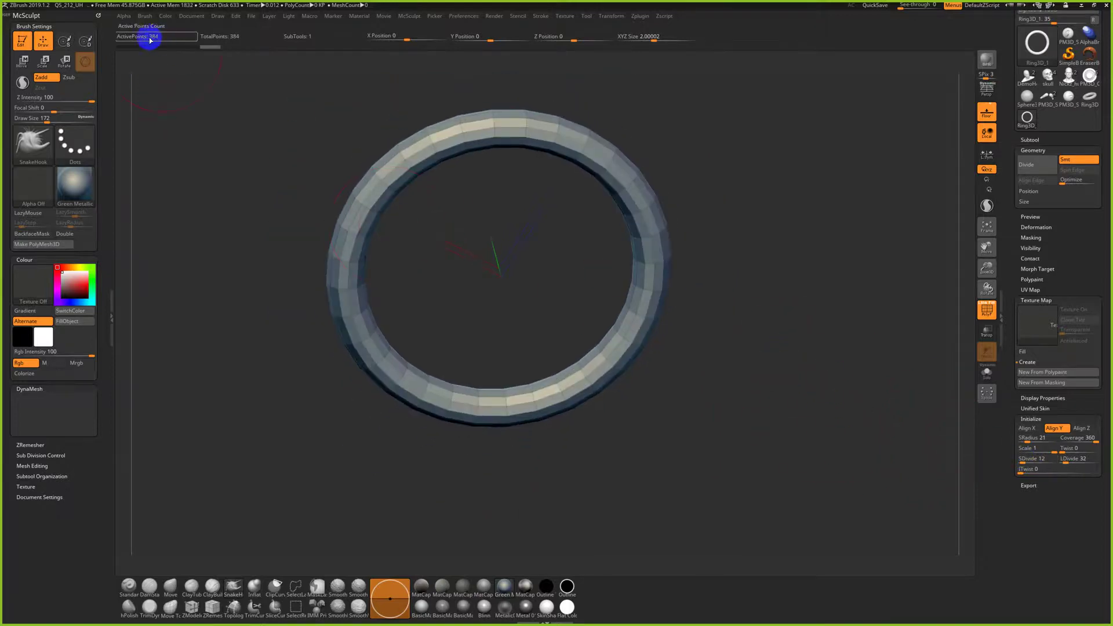
drag(407, 90, 780, 313)
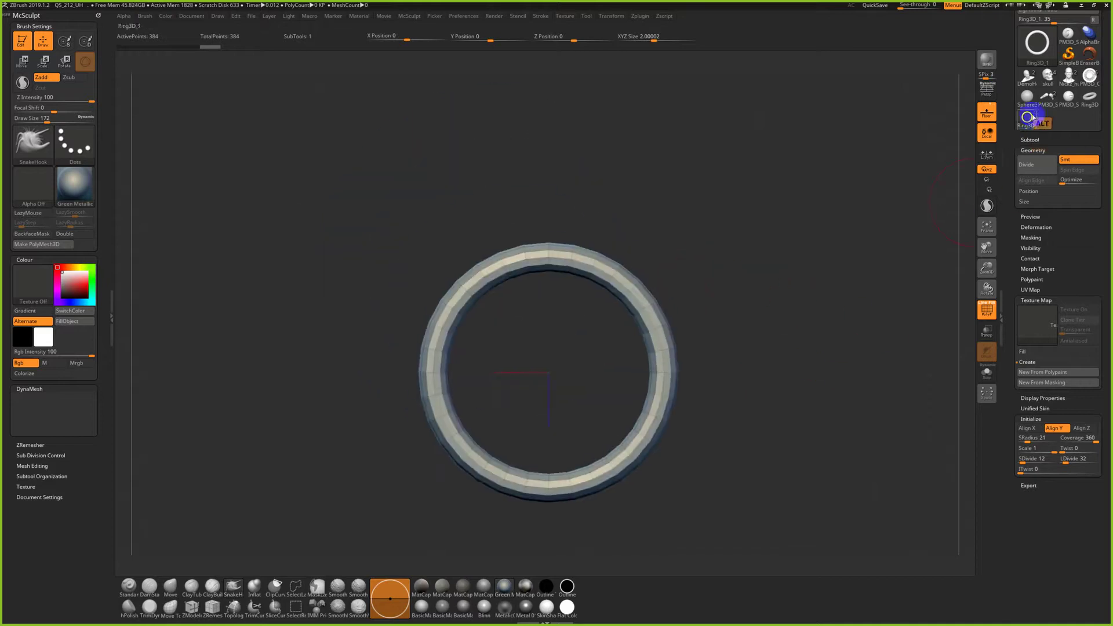
Convert the ring primitive to a PolyMesh3D and switch back to the face and moustache tool
drag(1014, 117, 1013, 177)
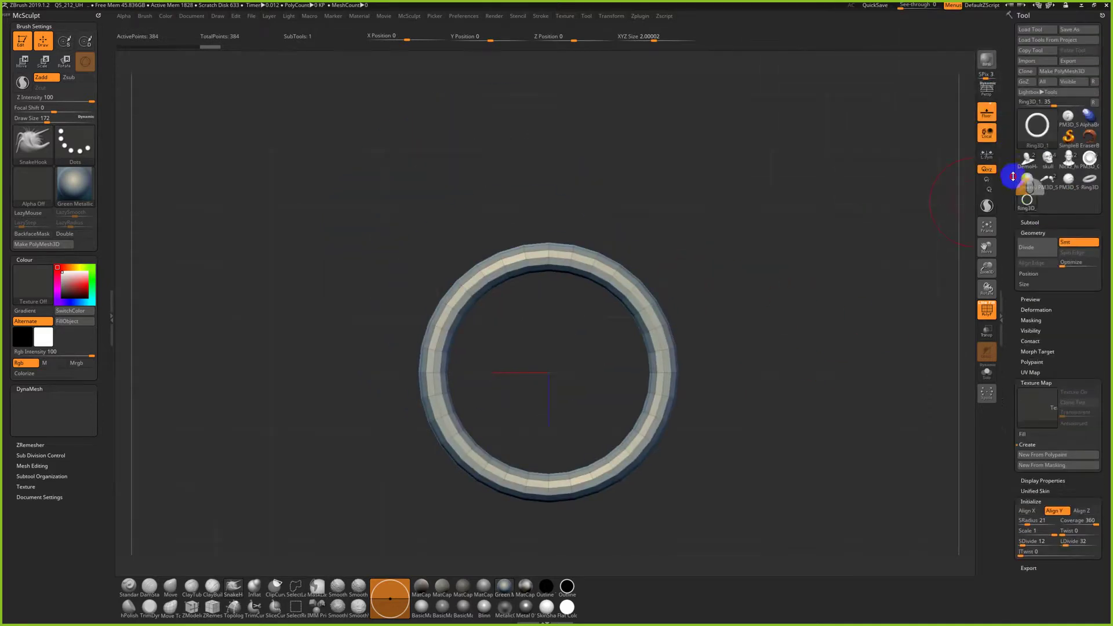
click(1071, 71)
mouse_move(1049, 200)
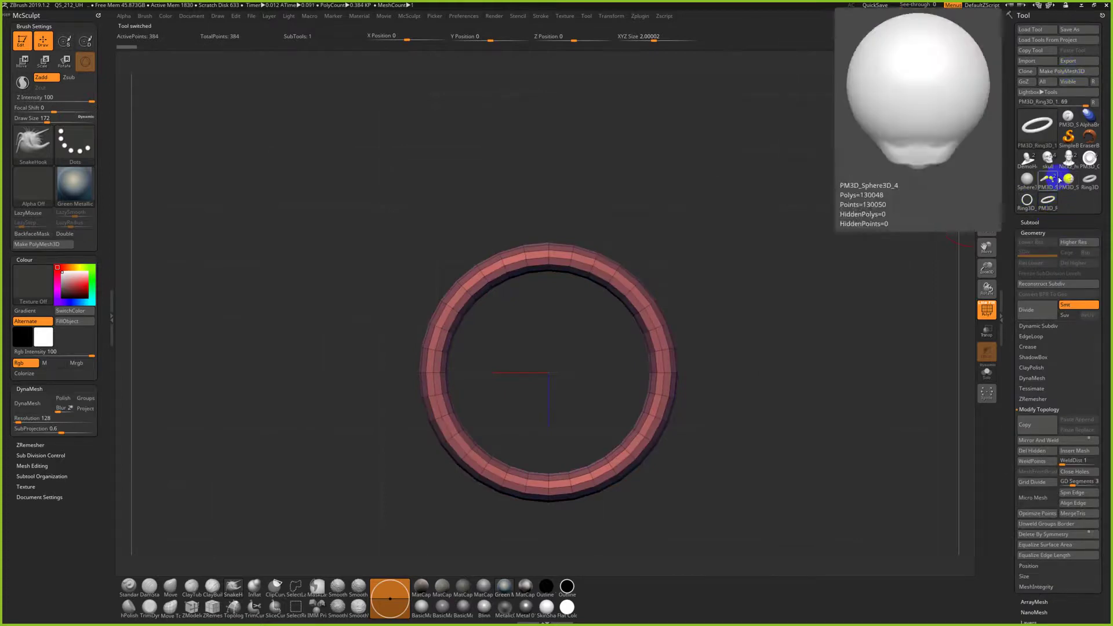
click(1047, 179)
drag(784, 338, 800, 279)
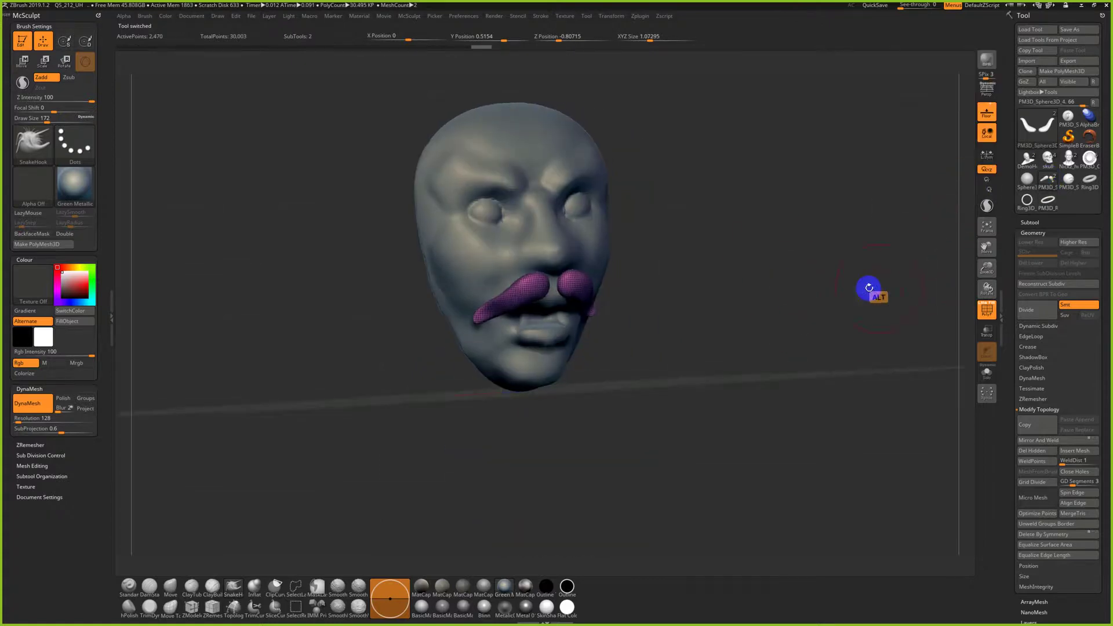
Append the PM3D_Ring3D_1 polymesh ring to the face tool as a new subtool
click(1028, 222)
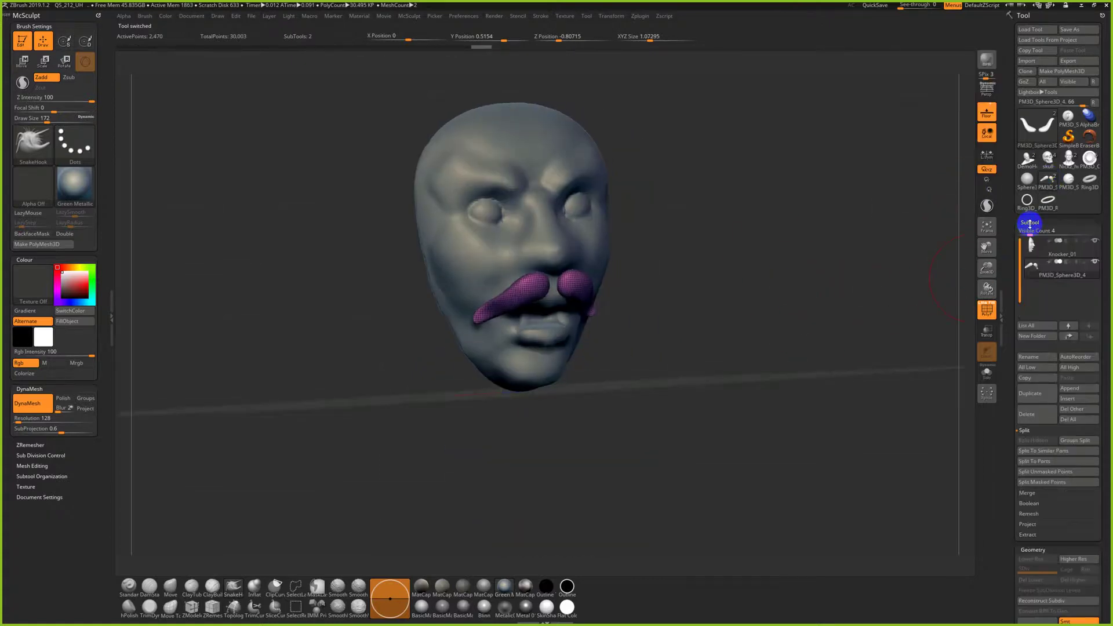
key(ctrl+F5)
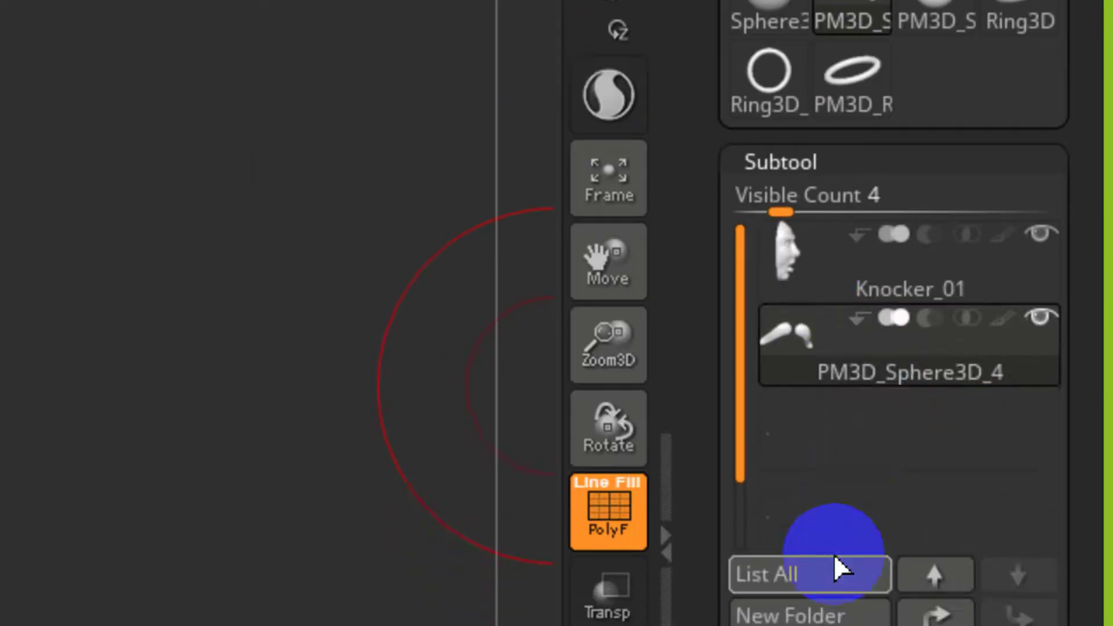
click(948, 514)
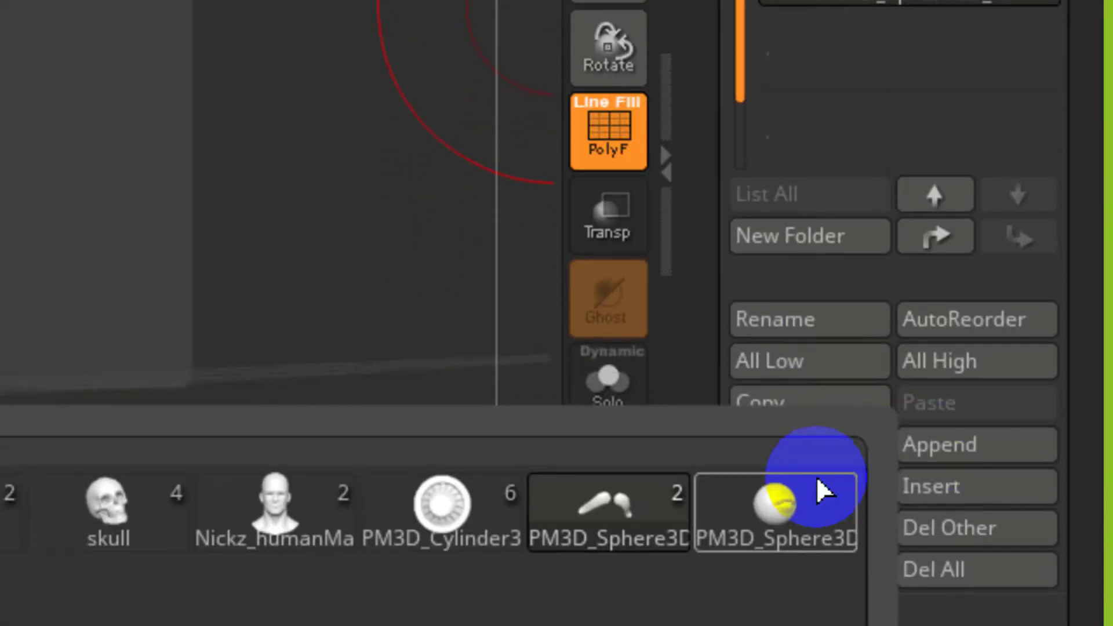
key(ctrl+F5)
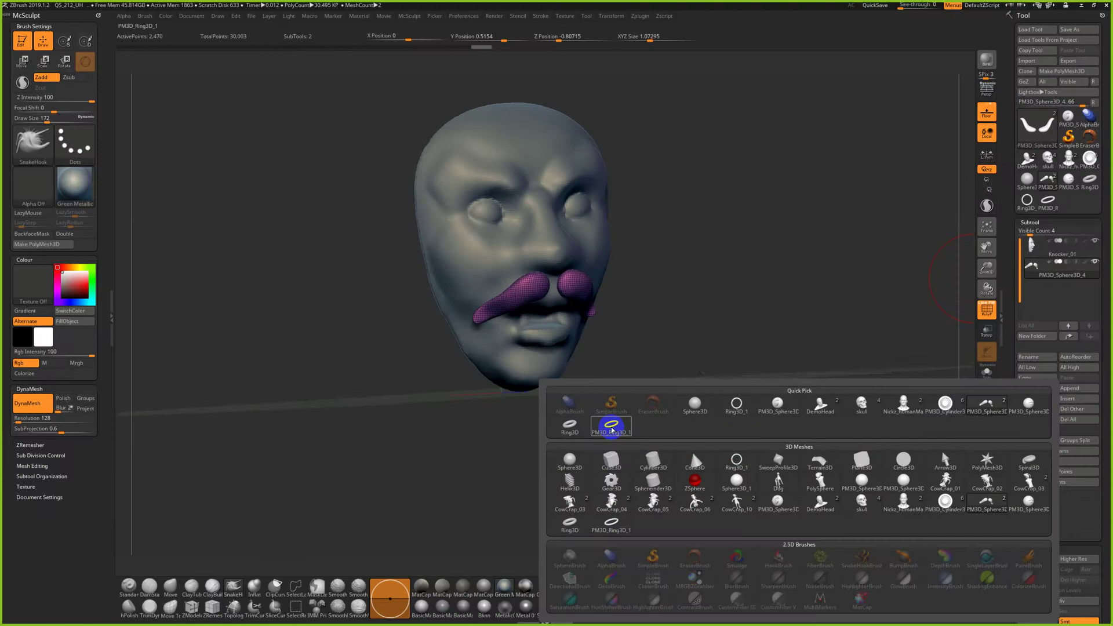
click(612, 429)
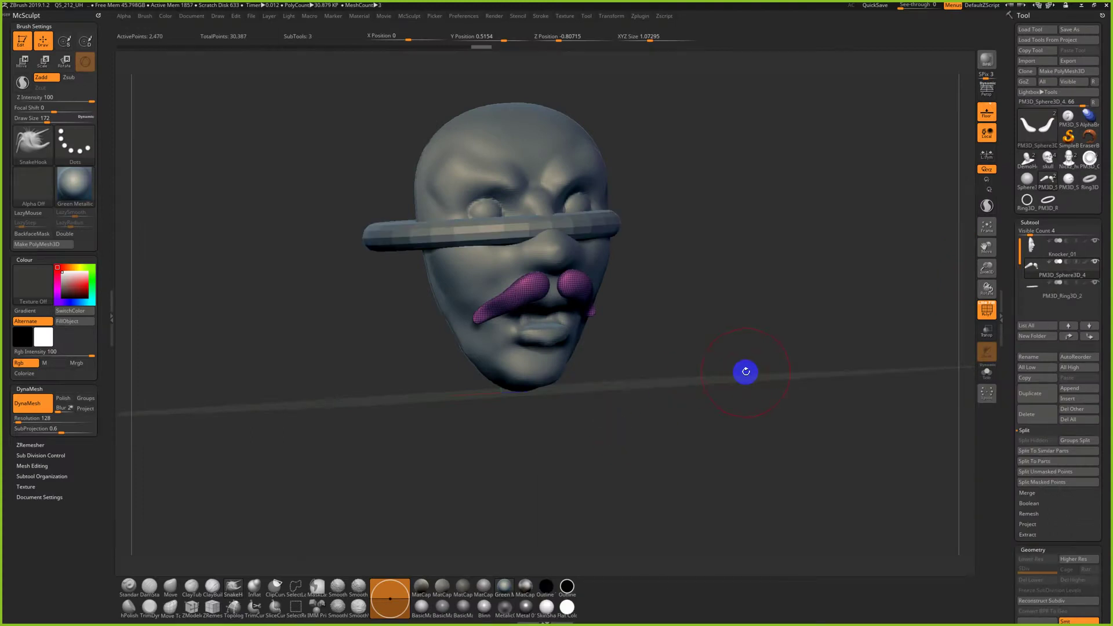
Select the ring subtool, rotate it upright and move it down and forward to hang at the mouth
key(ctrl+Down)
drag(745, 373, 690, 360)
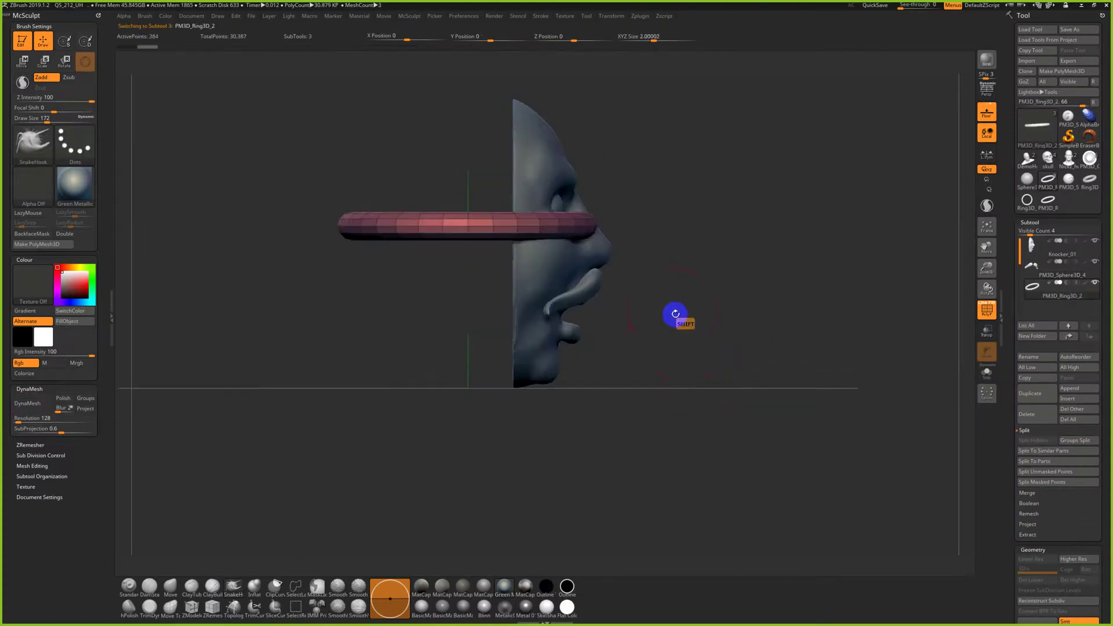
key(e)
drag(508, 207, 740, 308)
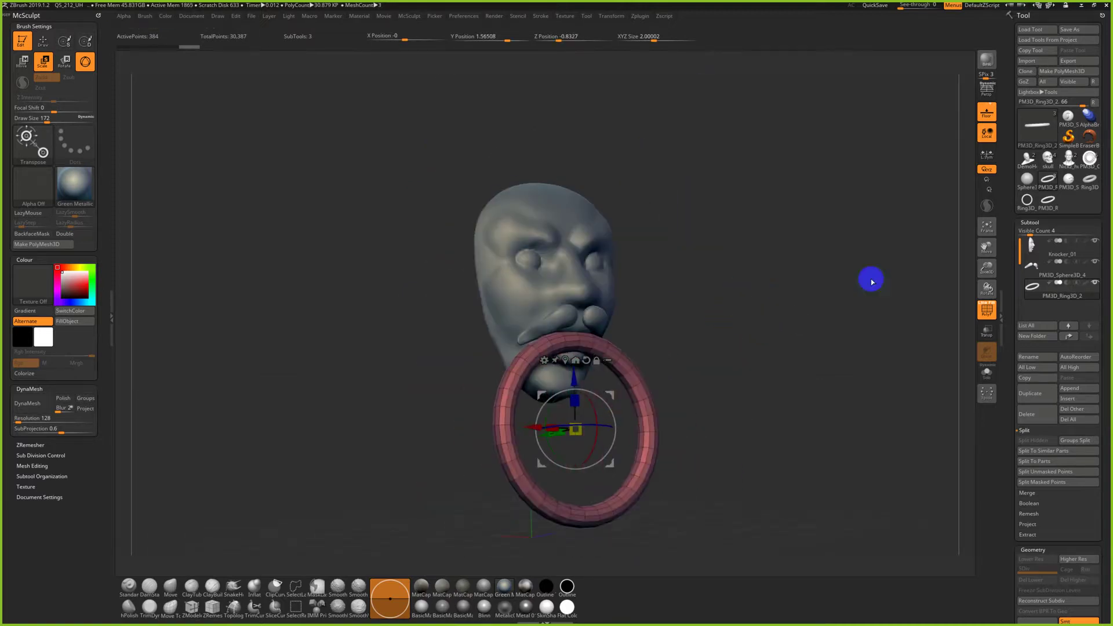
Examine the tool settings of the appended ring down to its Initialize section
click(1038, 125)
mouse_move(1004, 450)
mouse_down()
mouse_move(1018, 455)
mouse_move(986, 316)
mouse_up()
click(1036, 536)
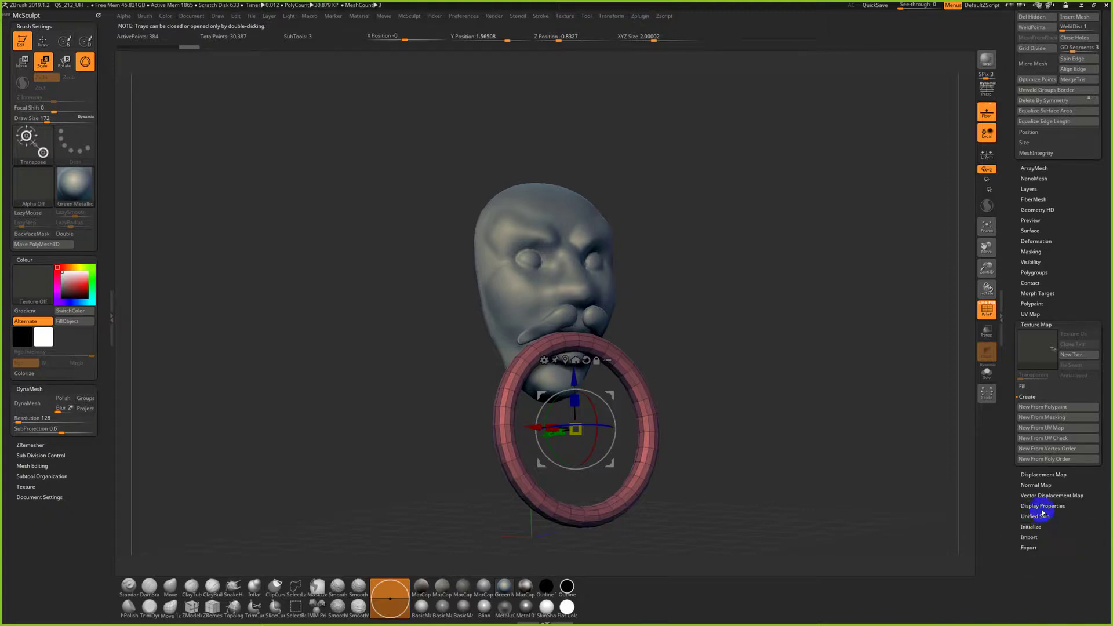
drag(1014, 279, 750, 378)
Hide the polyframe and compare the ring's placement with the door knocker reference photo
key(shift+f)
key(alt+Tab)
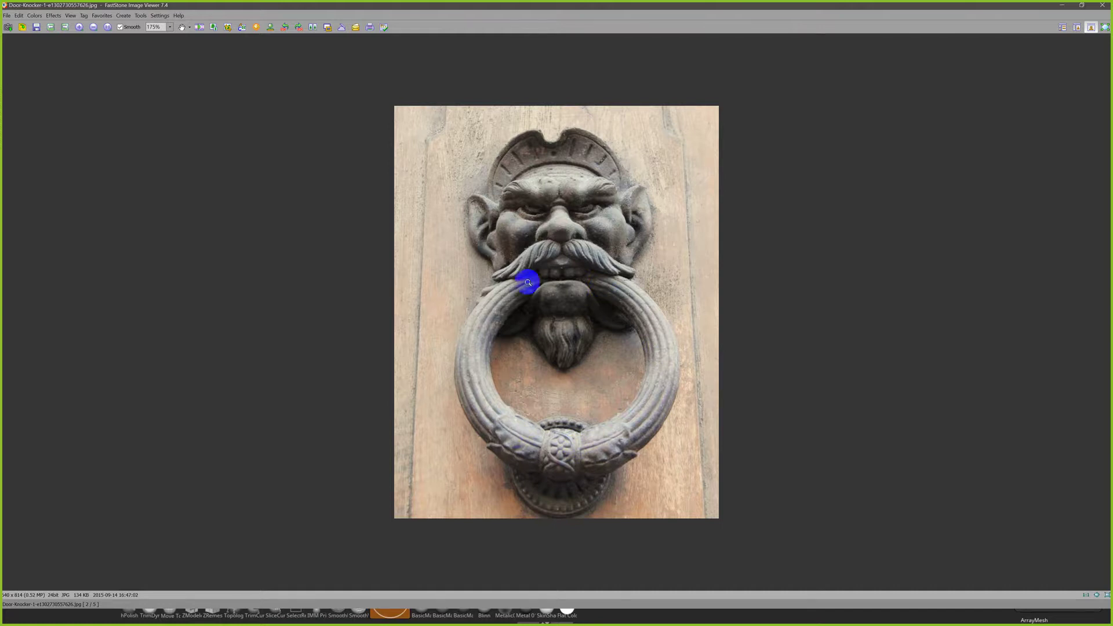
key(alt+Tab)
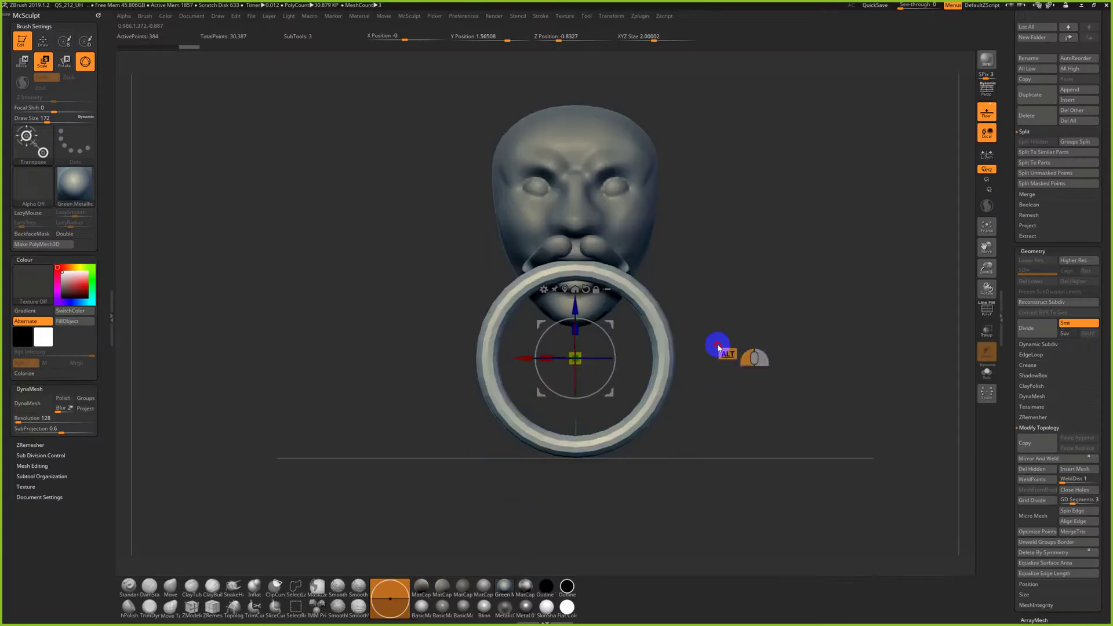
Mask the lower half of the ring, blur the mask edge, and invert the mask to protect the upper half
key(q)
mouse_move(722, 335)
ctrl+mouse_down()
mouse_move(436, 430)
mouse_move(413, 480)
ctrl+mouse_up()
ctrl+drag(738, 343, 371, 467)
ctrl+drag(708, 334, 337, 487)
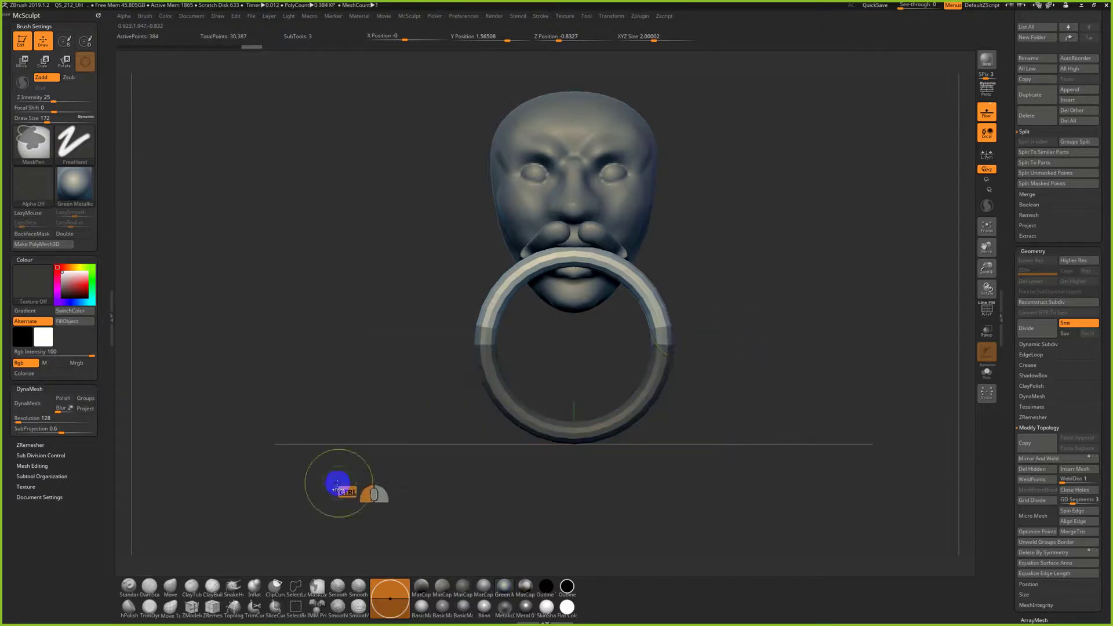
ctrl+click(654, 304)
ctrl+click(653, 303)
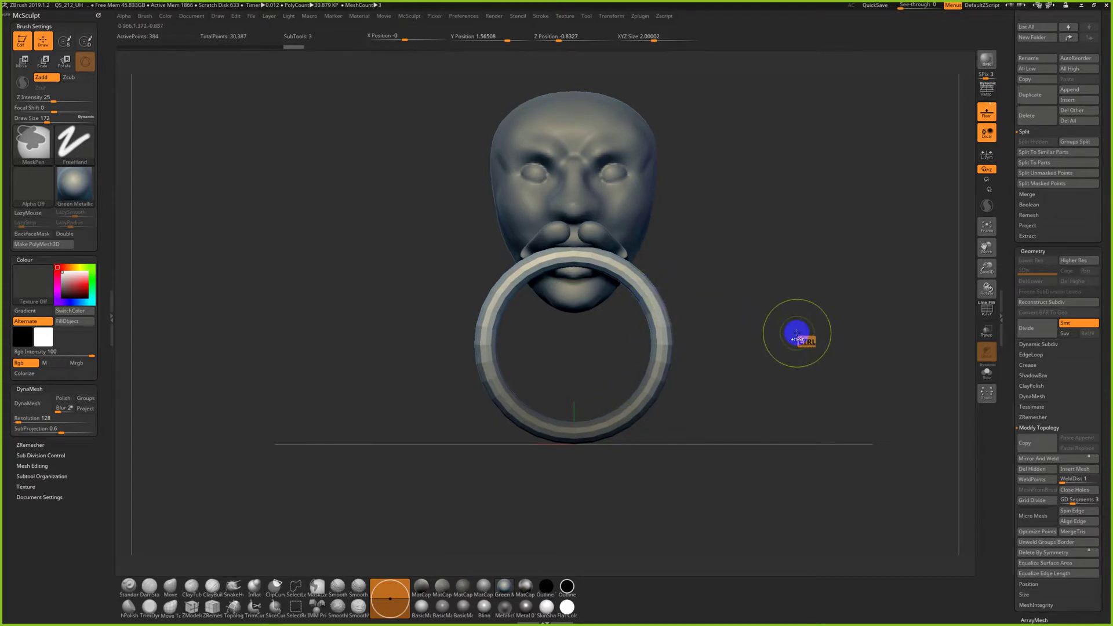
ctrl+click(797, 333)
Try to thicken the unmasked lower half of the ring with the Inflate deformation
drag(1009, 440, 1006, 398)
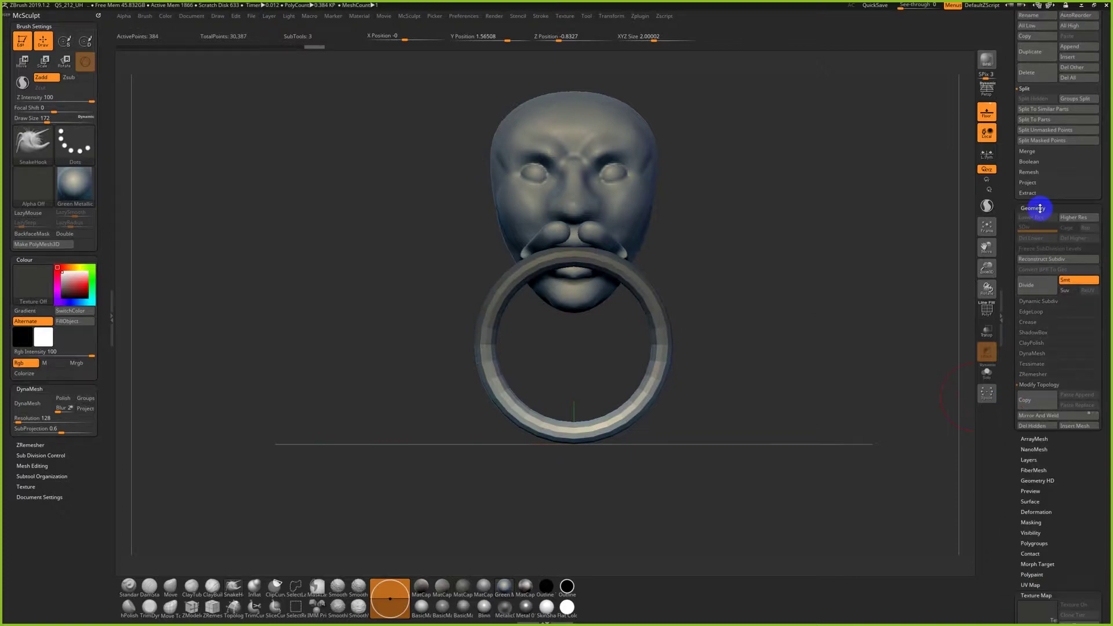
click(1040, 208)
click(1037, 291)
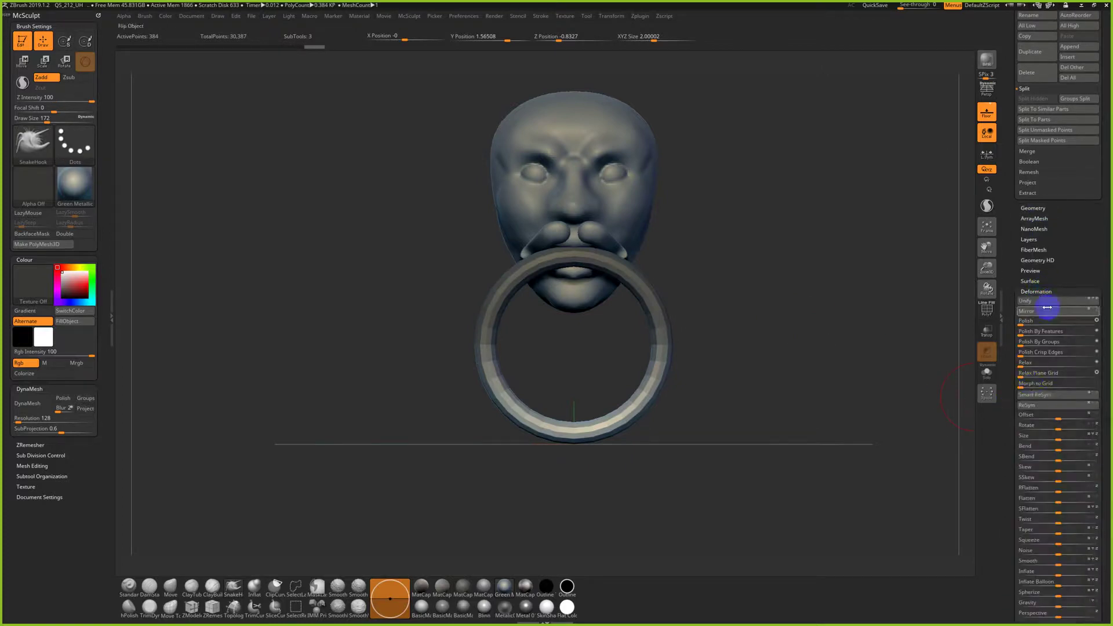
drag(1009, 449, 1010, 418)
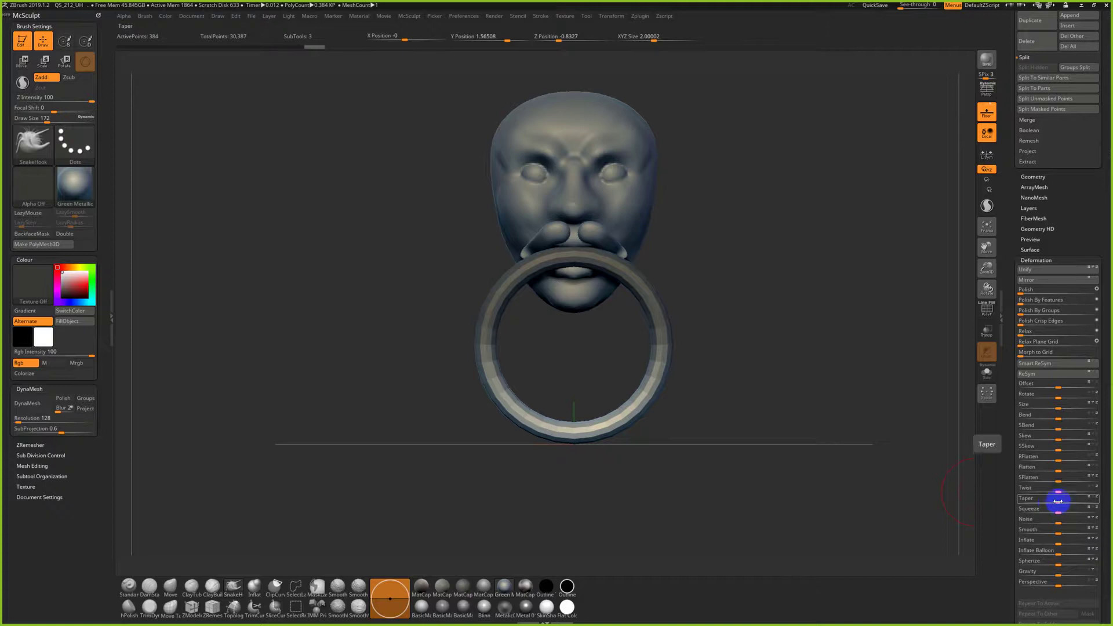
mouse_move(1059, 542)
mouse_down()
mouse_move(1099, 543)
mouse_move(1072, 544)
mouse_up()
key(ctrl)
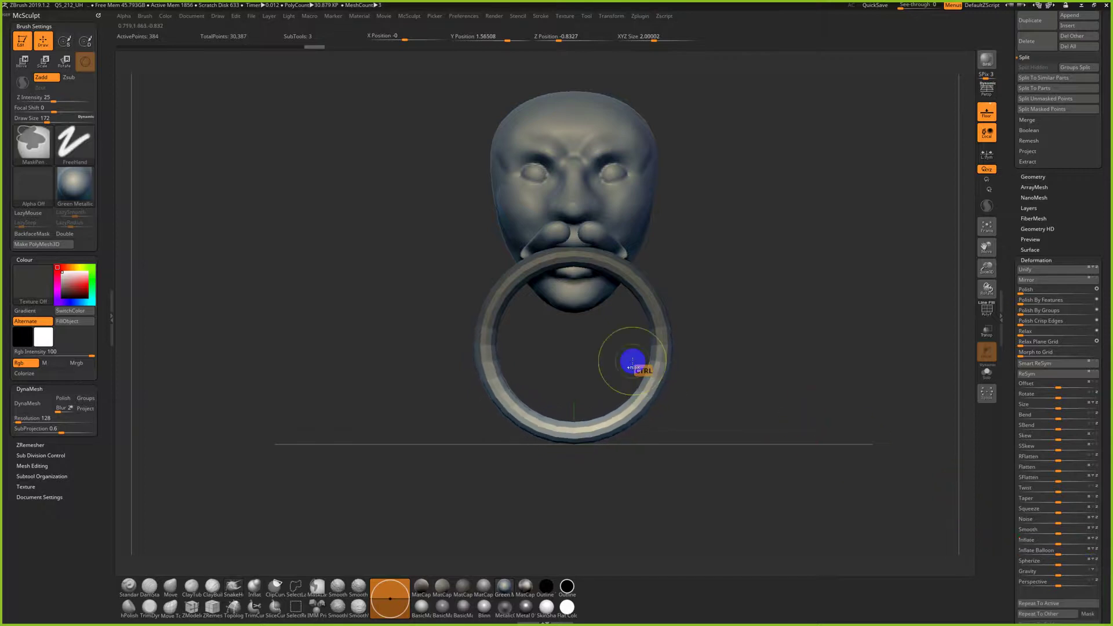
Soften the ring's mask edge further and try the Inflate deformation again on the unmasked lower part
ctrl+click(664, 366)
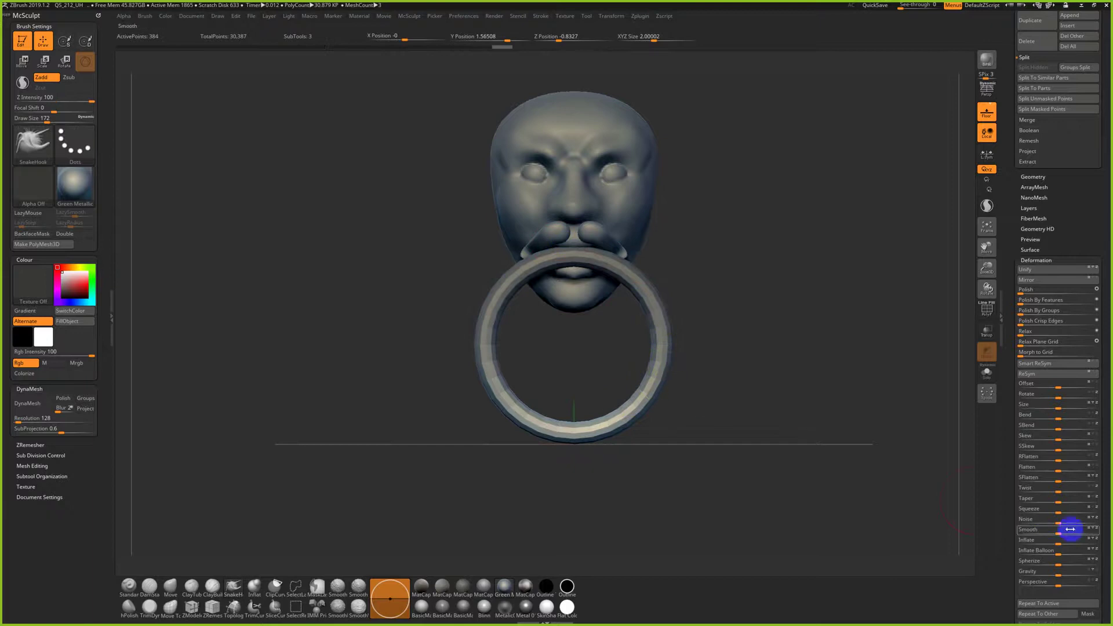
mouse_move(1057, 542)
mouse_down()
mouse_move(1084, 545)
mouse_move(1074, 542)
mouse_up()
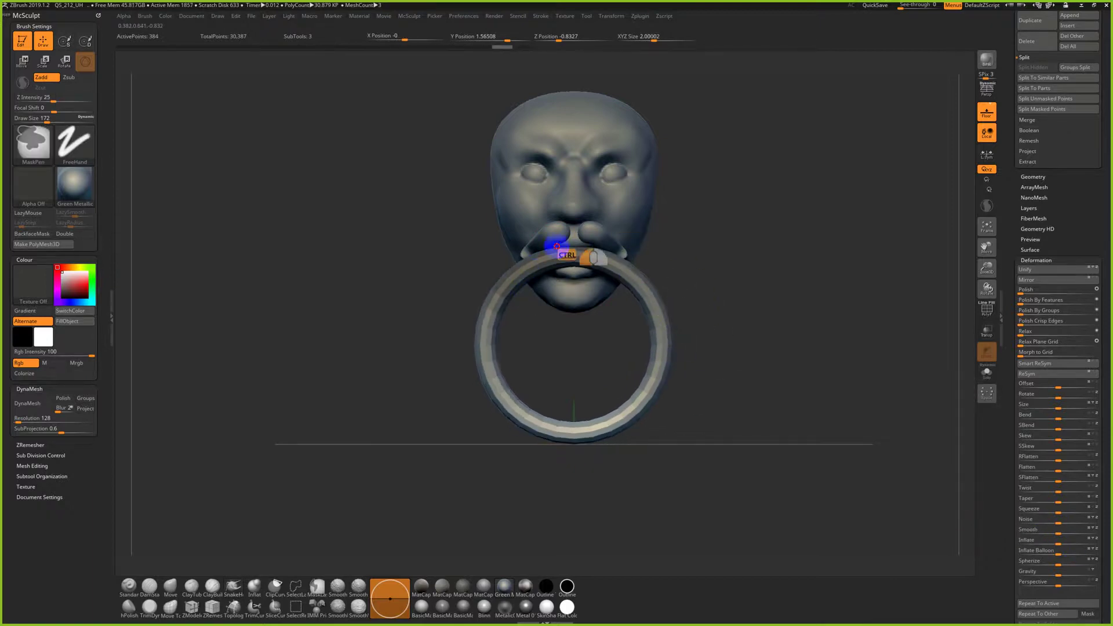
key(ctrl+z)
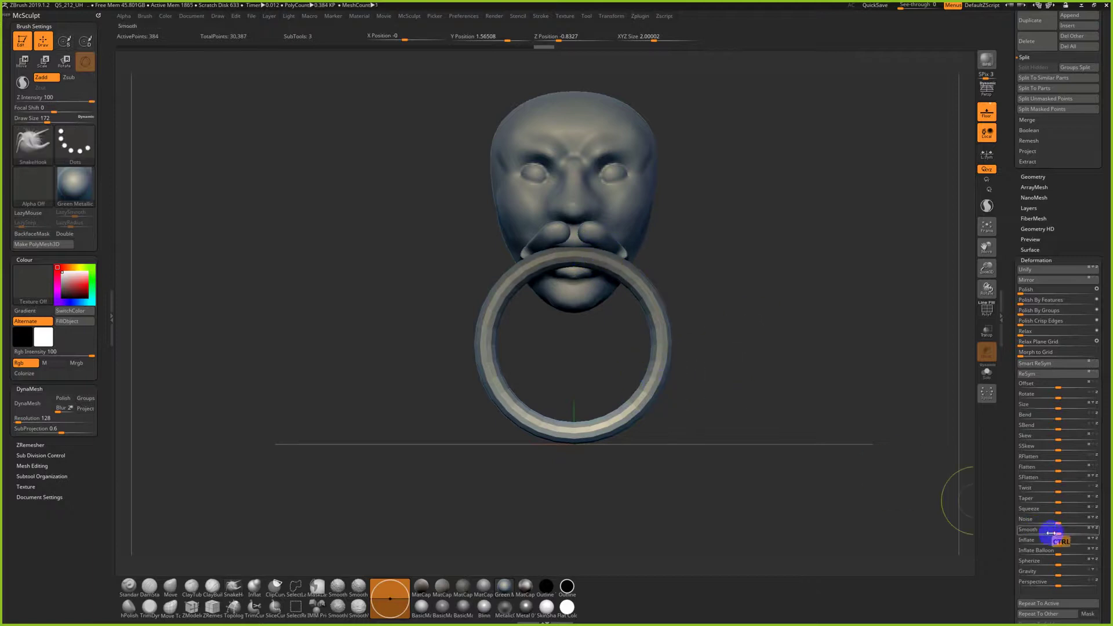
ctrl+drag(1055, 540, 1064, 540)
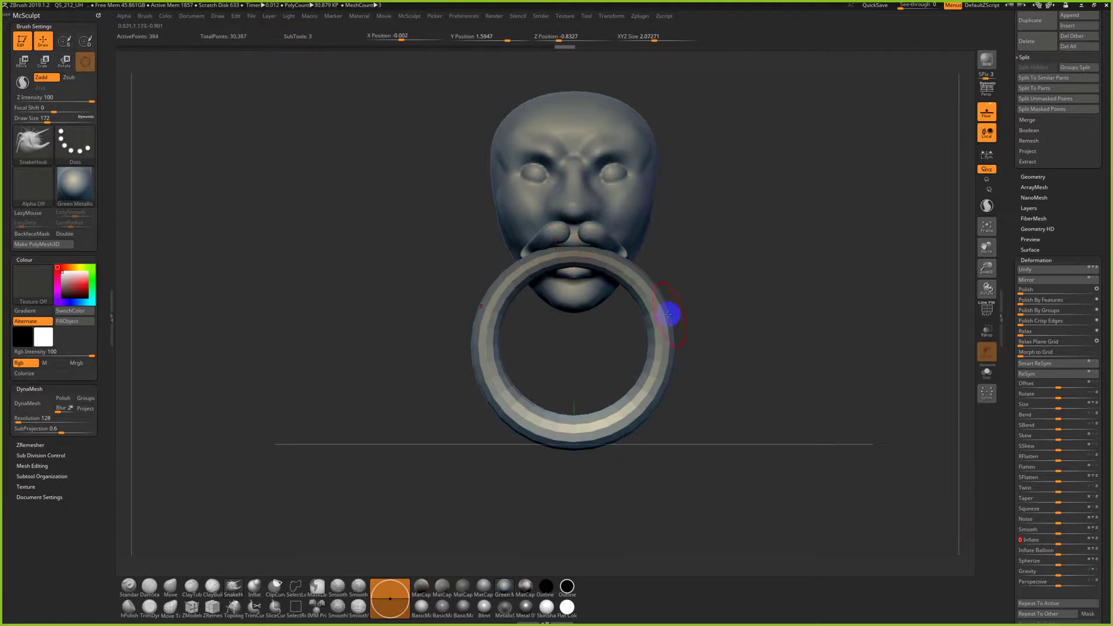
key(ctrl+z)
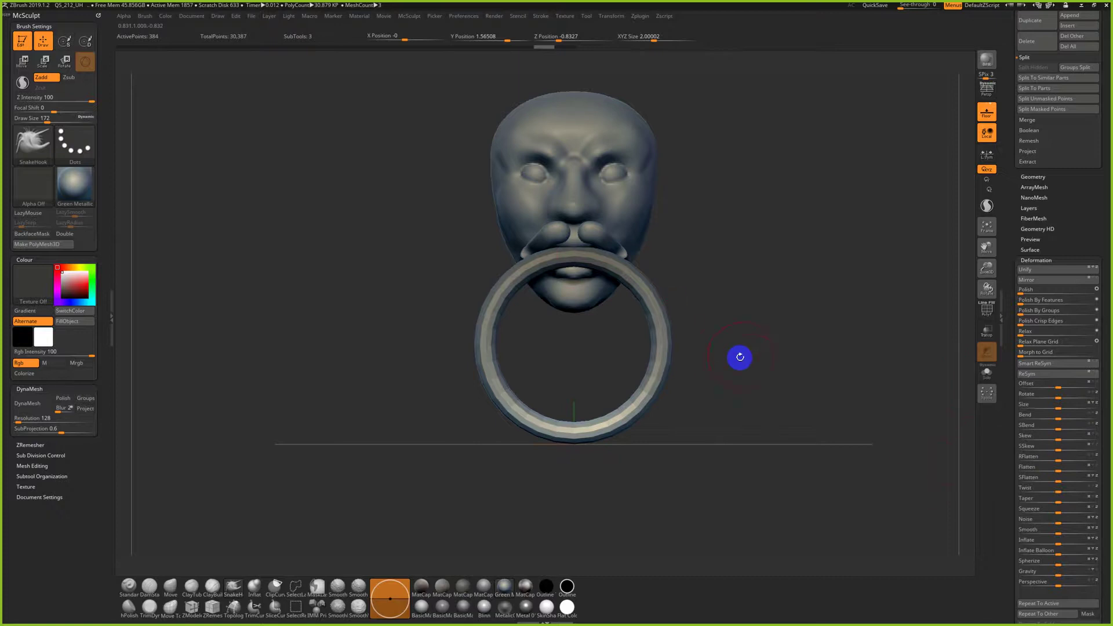
Compare the ring's thickness with the door knocker reference photo and select the moustache subtool
key(alt+Tab)
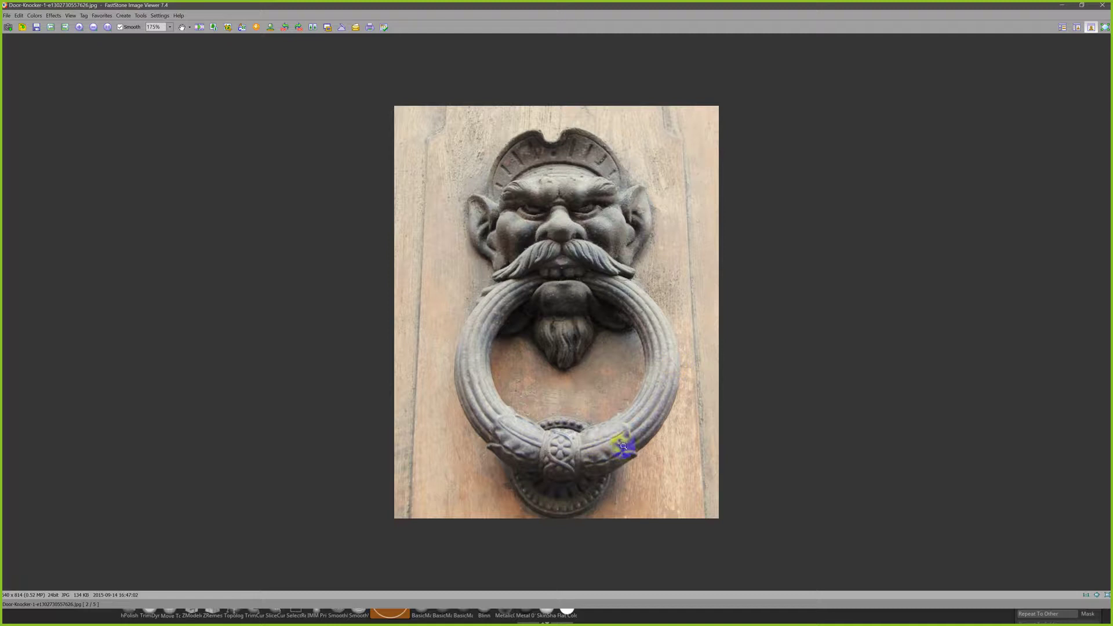
key(alt+Tab)
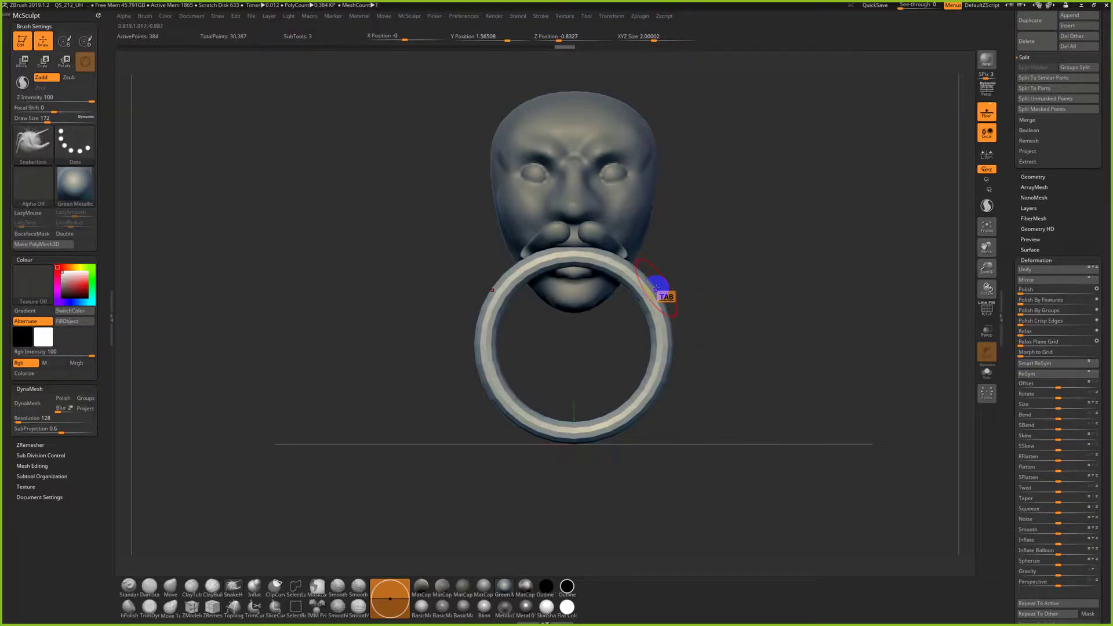
click(1027, 162)
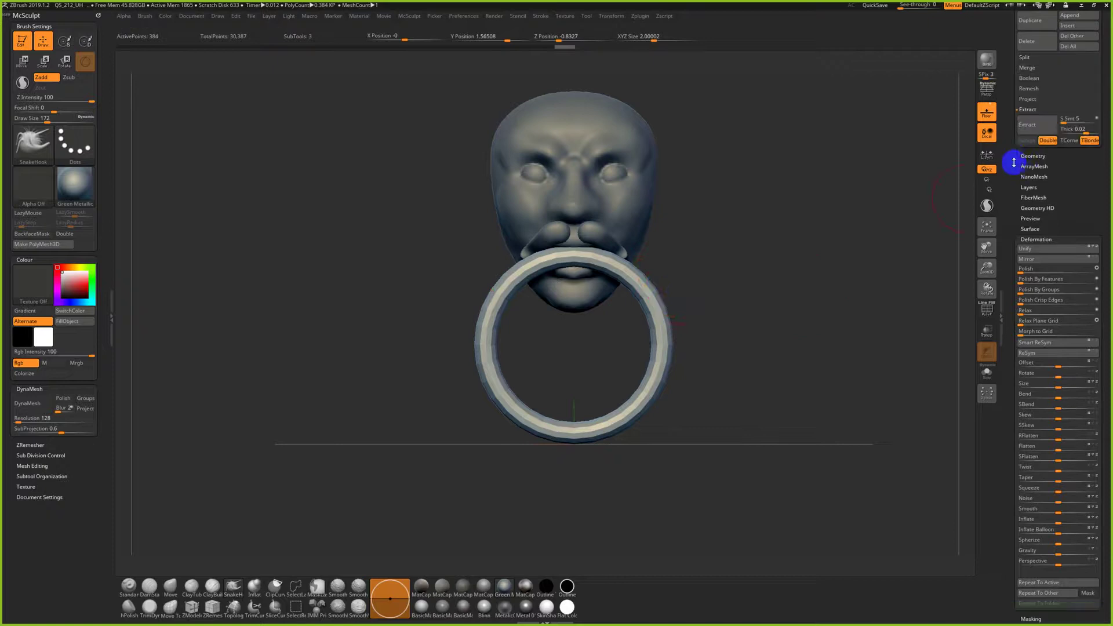
scroll(1012, 232, up, 5)
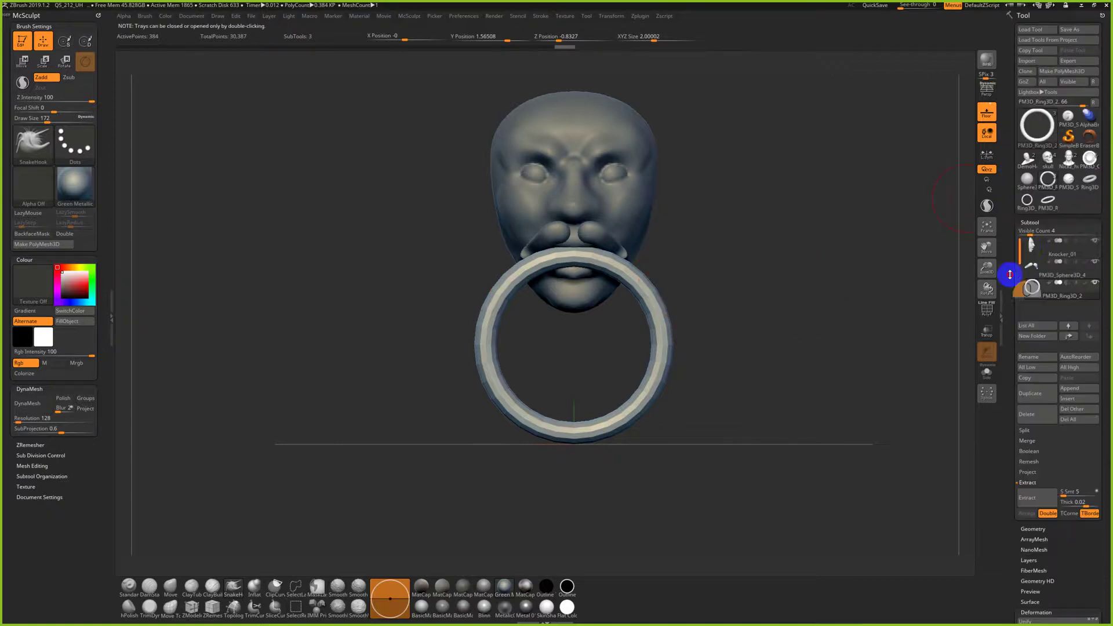
click(1044, 247)
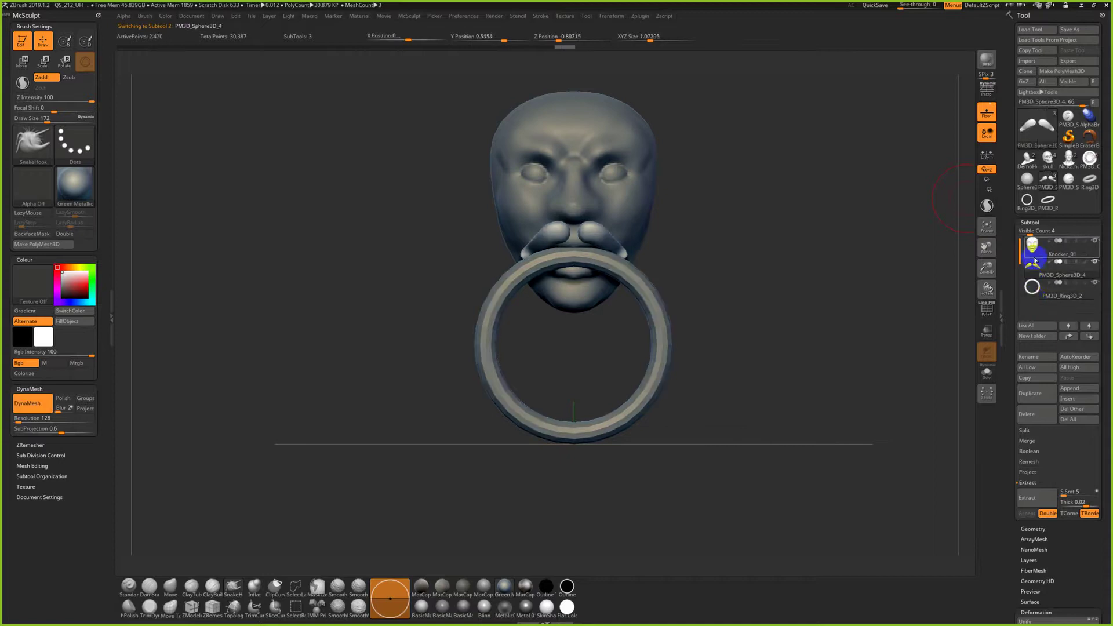
click(1040, 268)
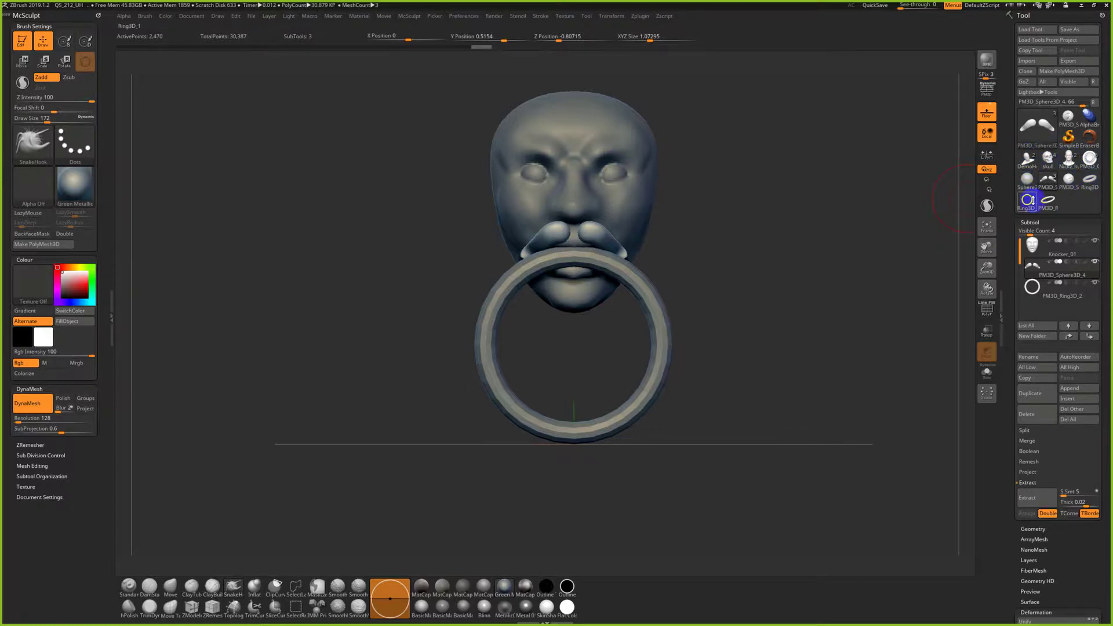
Save the tool as Knocker_02 in the Downloads folder and reset the list of tool thumbnails
mouse_move(1047, 203)
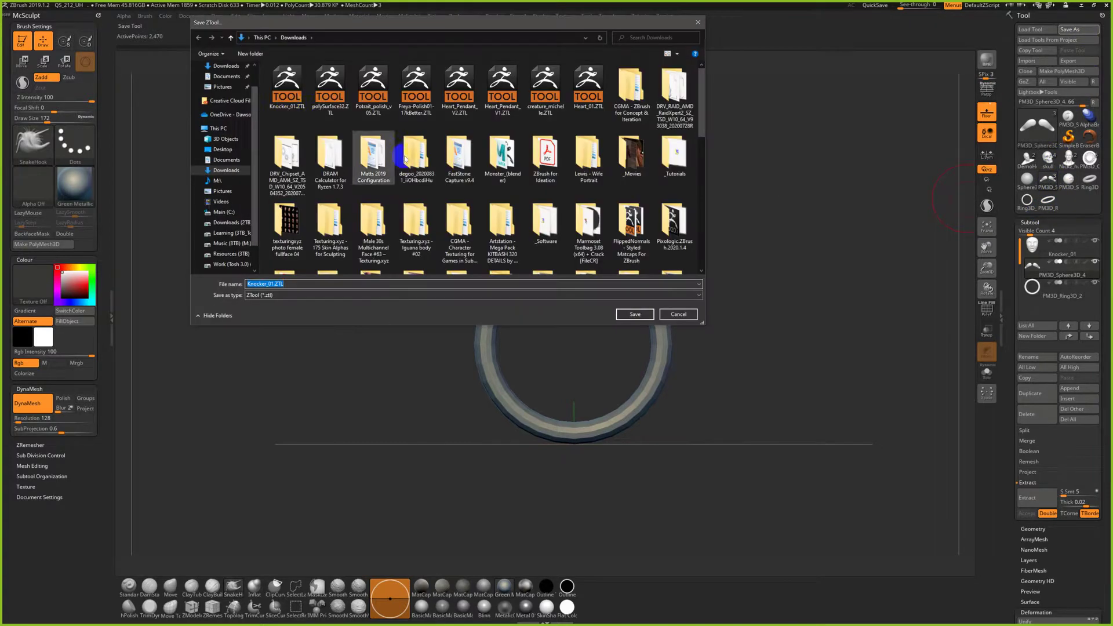
click(290, 92)
double_click(276, 284)
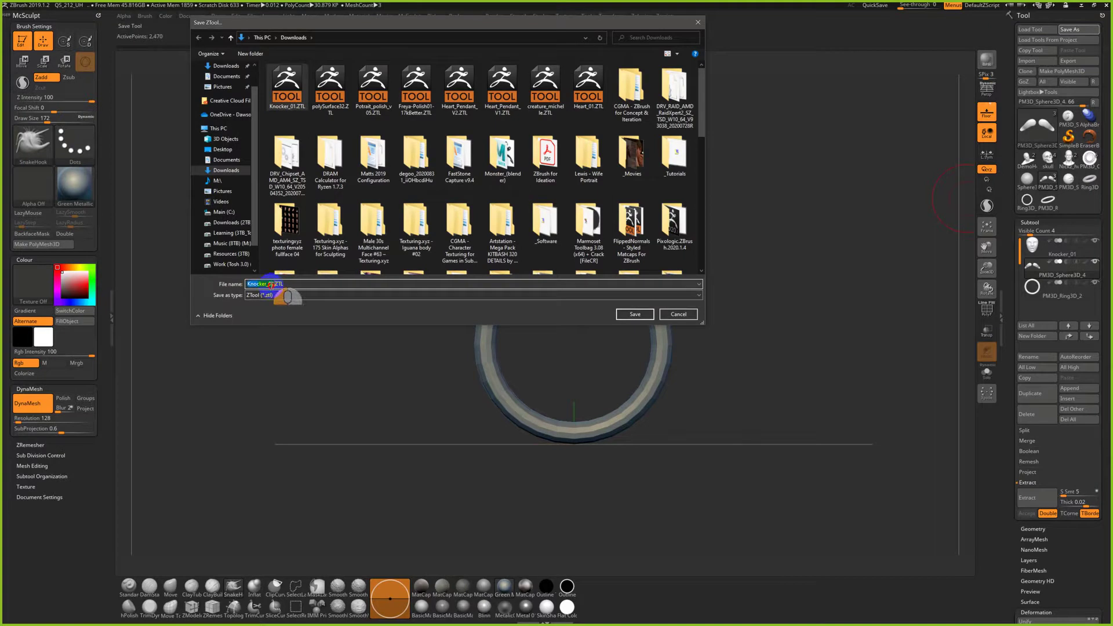
text(2)
key(Delete)
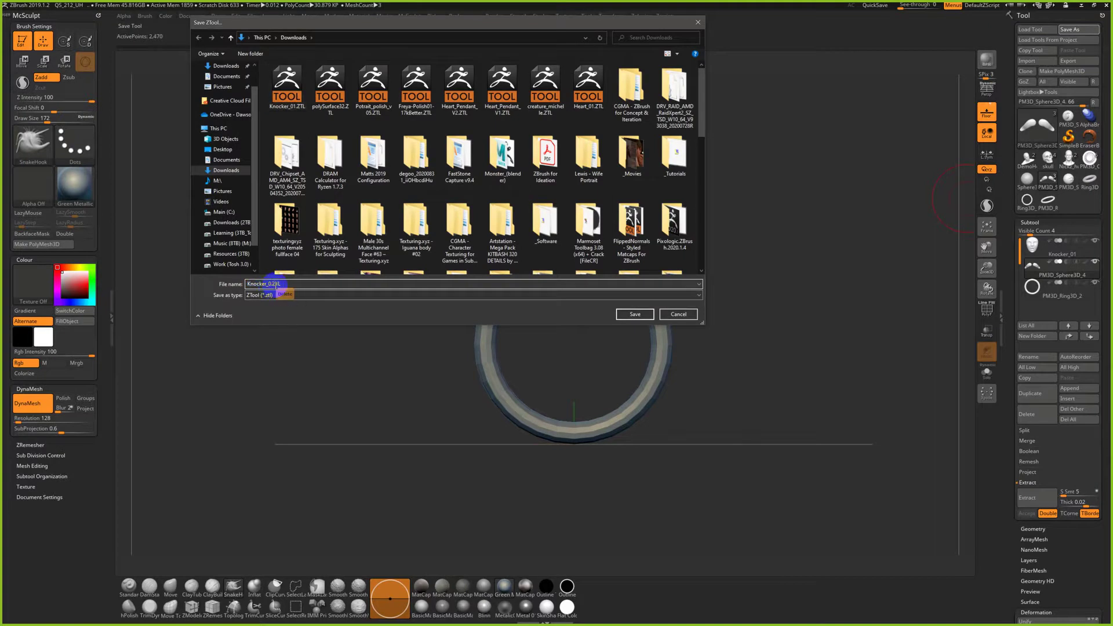
click(634, 315)
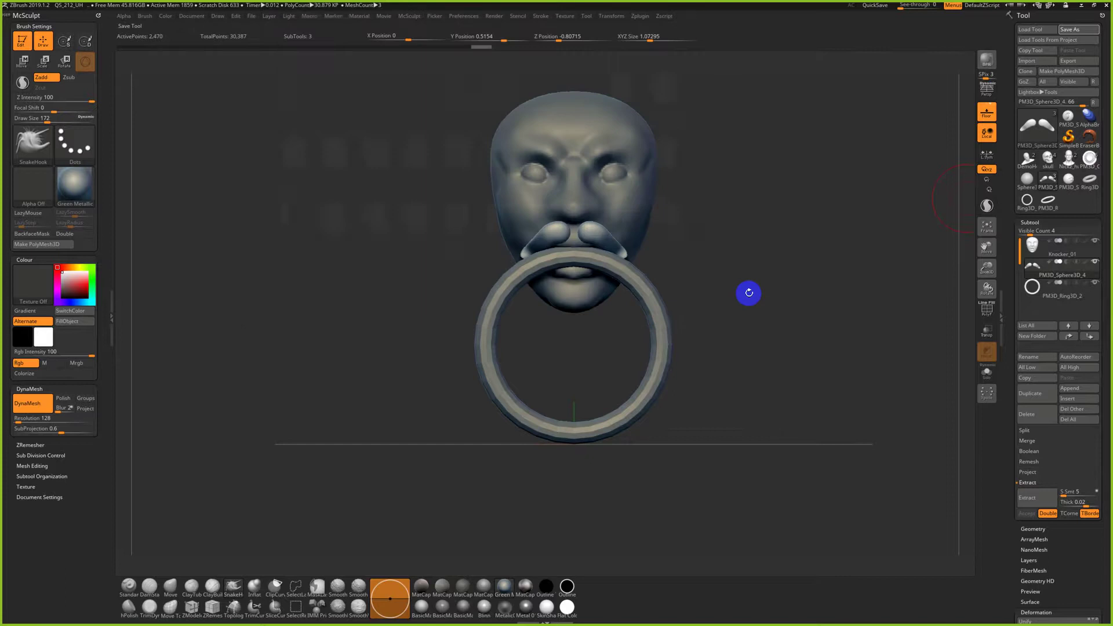
click(1095, 103)
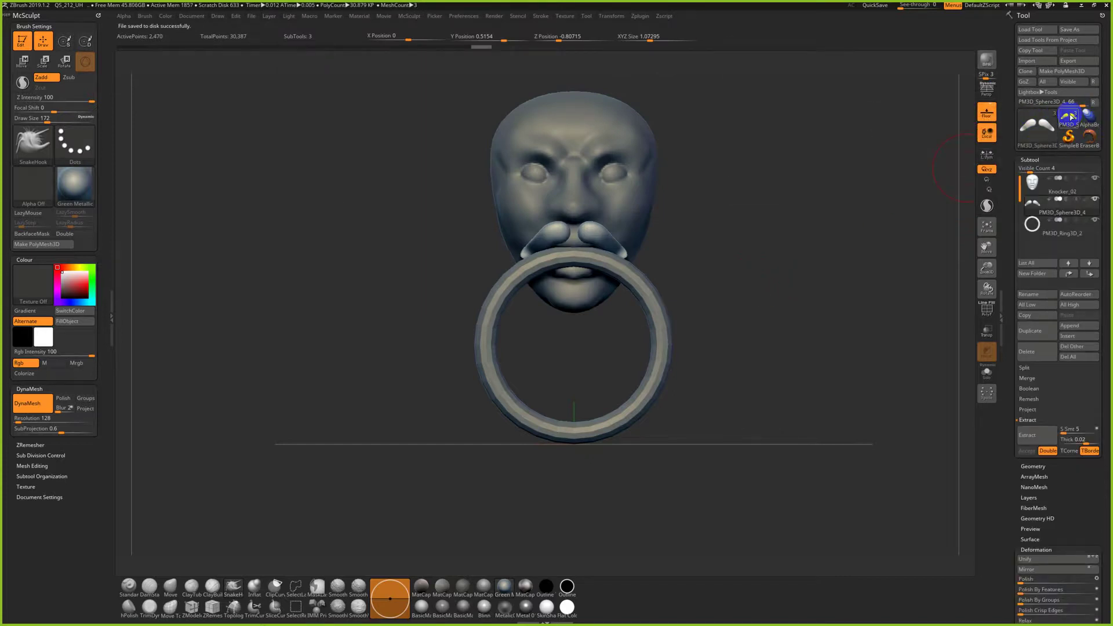
mouse_move(1071, 117)
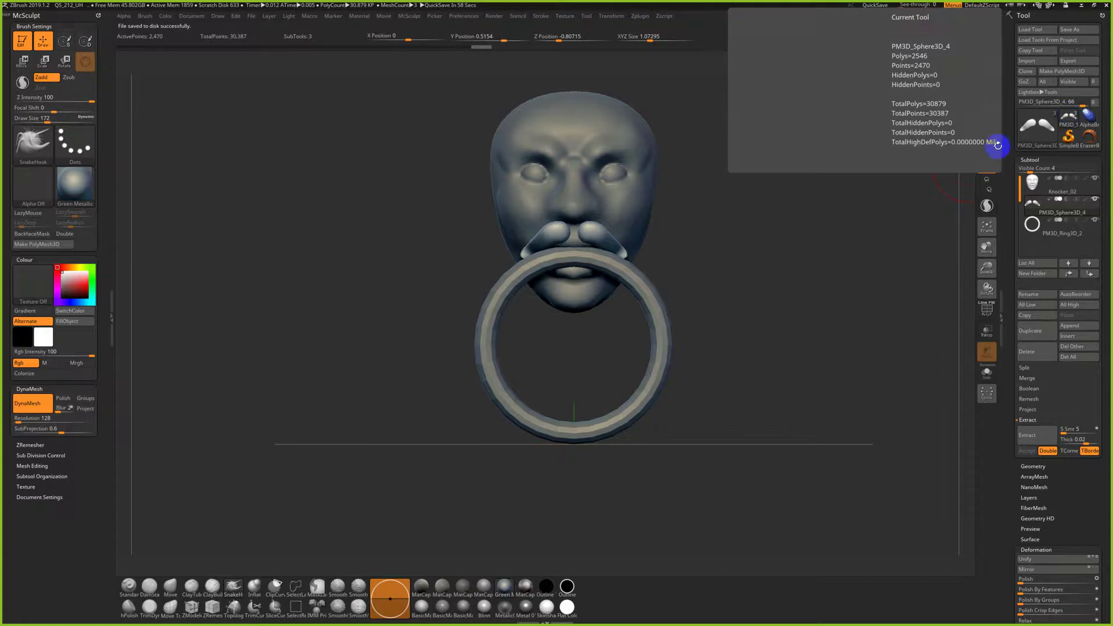
Check the moustache against the reference photo, thicken its outer ends with the Inflate brush, and re-DynaMesh it
drag(741, 216, 709, 219)
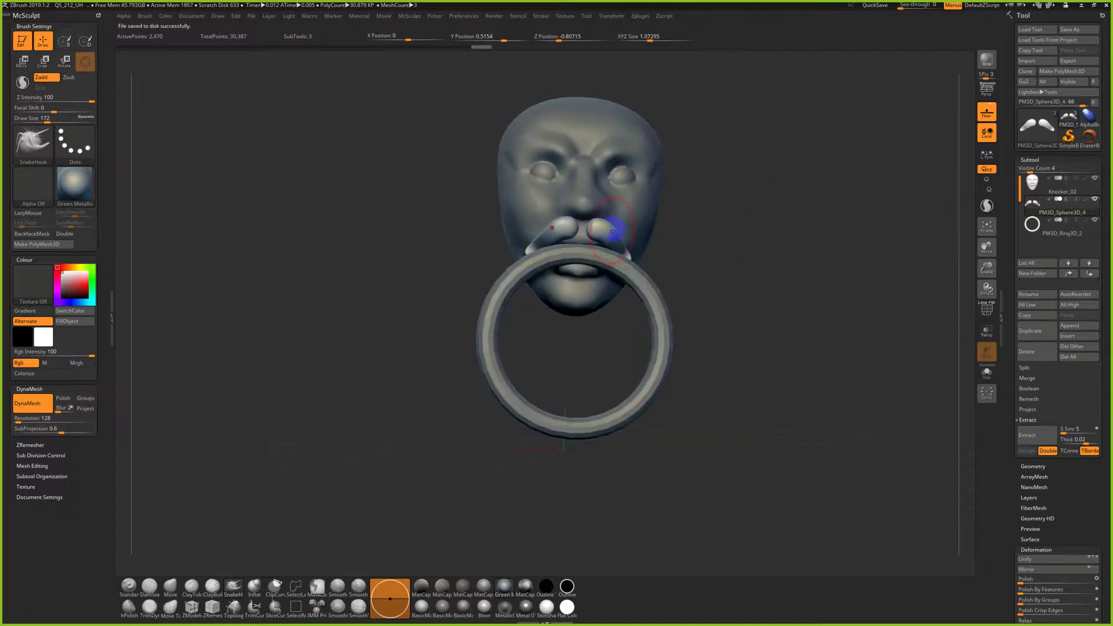
alt+drag(812, 255, 749, 308)
key(alt+Tab)
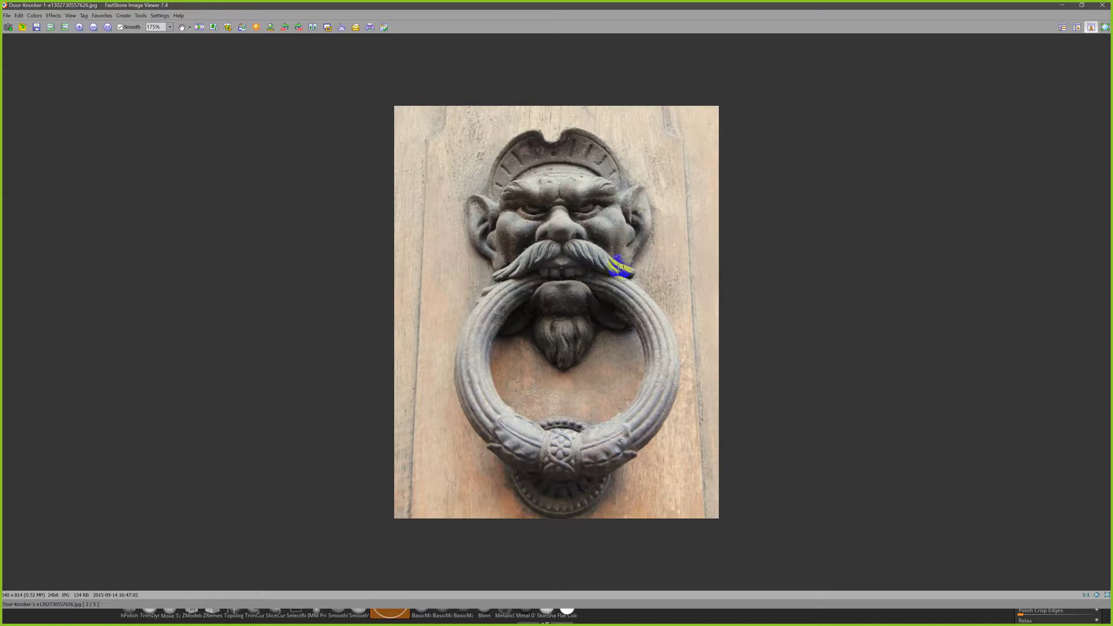
key(alt+Tab)
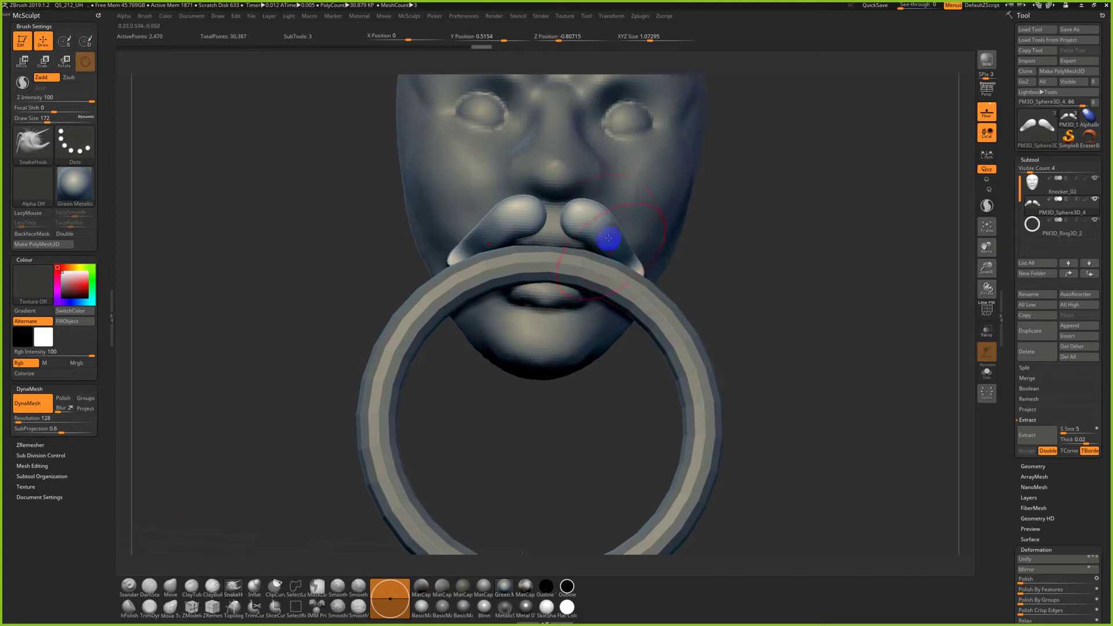
click(254, 587)
drag(588, 225, 615, 254)
drag(748, 284, 684, 279)
mouse_move(624, 229)
mouse_down()
mouse_move(675, 257)
mouse_move(584, 244)
mouse_move(652, 277)
mouse_up()
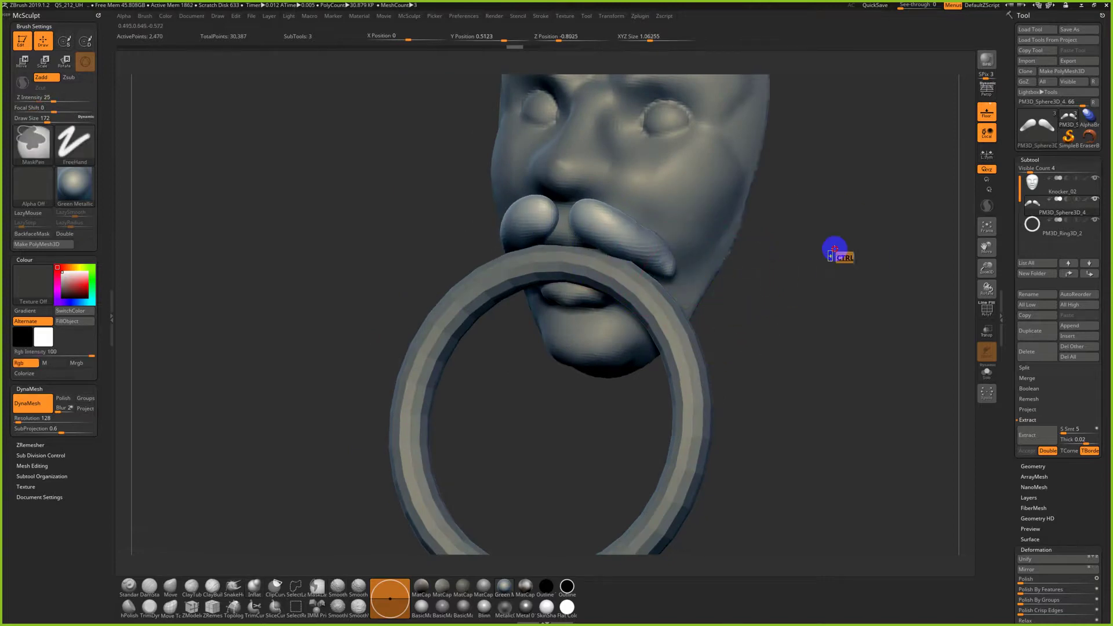
mouse_move(815, 348)
mouse_down()
mouse_move(835, 354)
mouse_move(836, 333)
mouse_up()
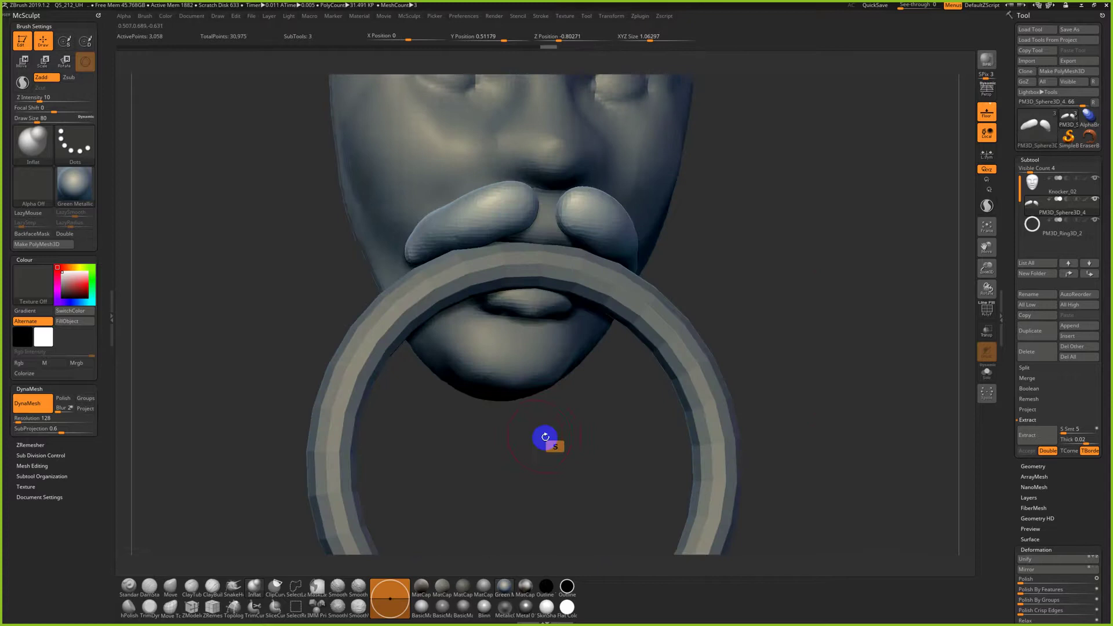
Switch to the DamStandard brush at draw size 27 and try a groove at the inner end of the moustache
click(149, 588)
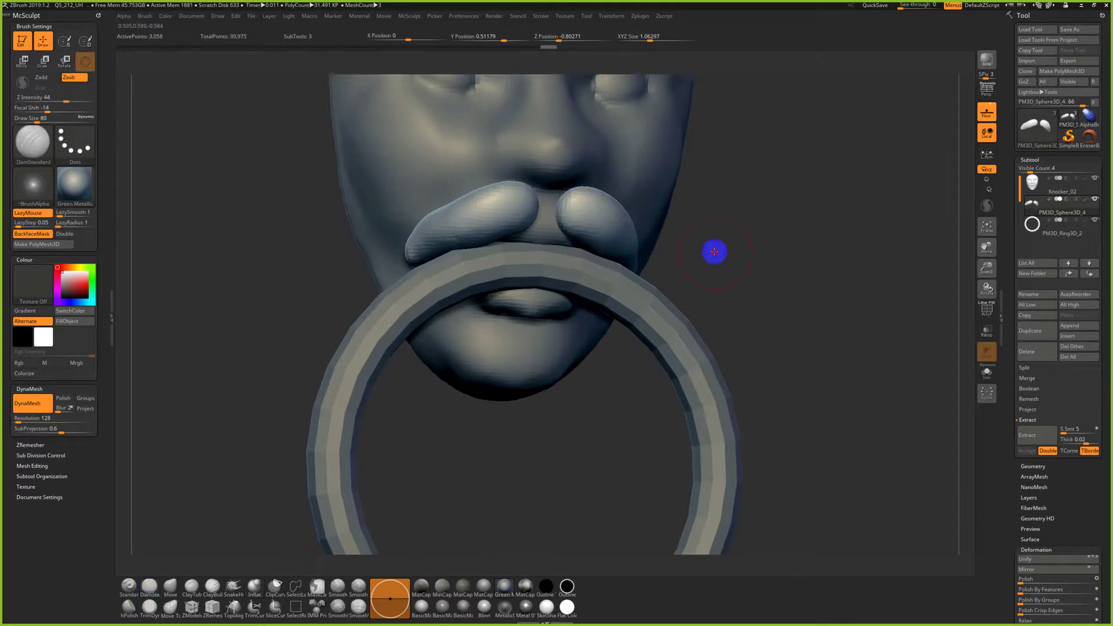
drag(714, 252, 675, 245)
key(s)
drag(570, 220, 574, 220)
key(ctrl+z)
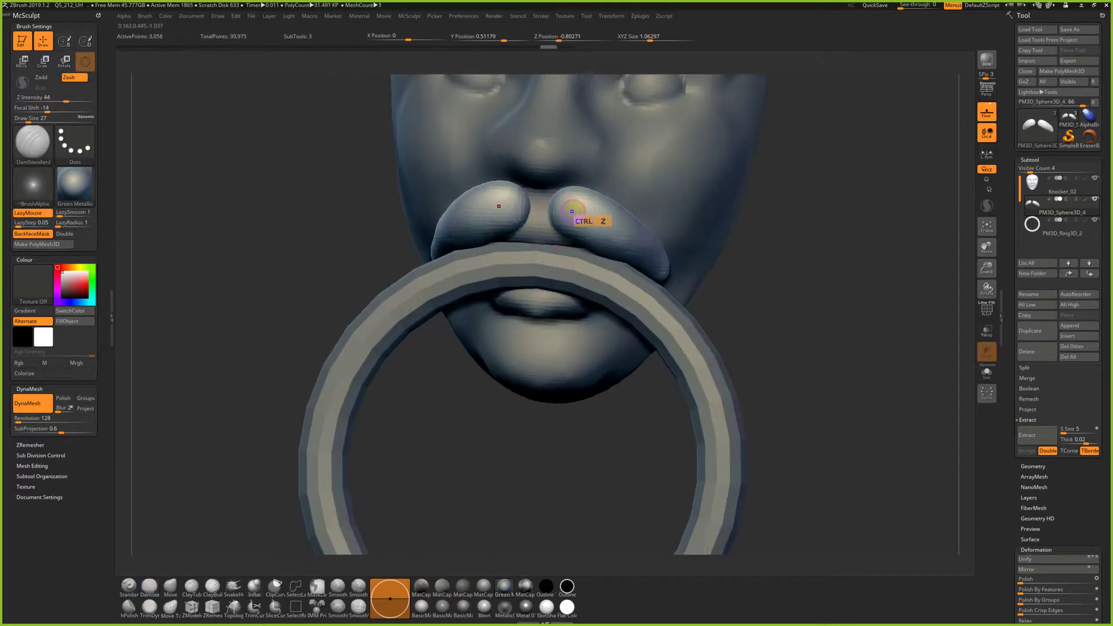
Lower the DamStandard intensity to 14 and carve fine hair-strand grooves along the moustache
key(u)
click(560, 210)
key(u)
drag(545, 211, 594, 225)
key(s)
key(s)
key(u)
drag(724, 265, 634, 251)
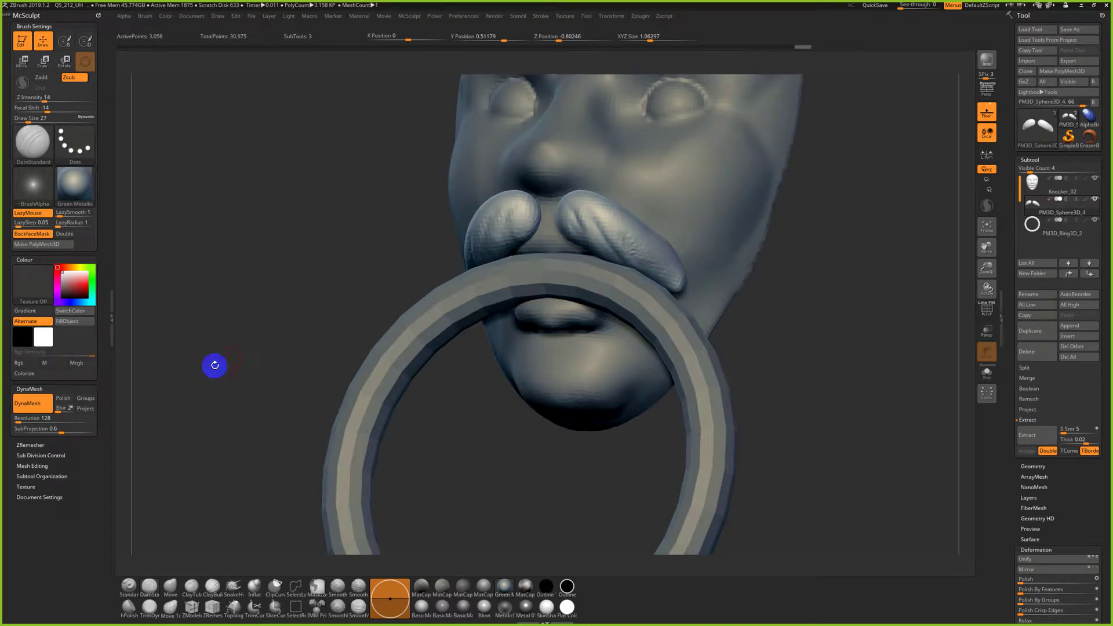
drag(462, 243, 343, 321)
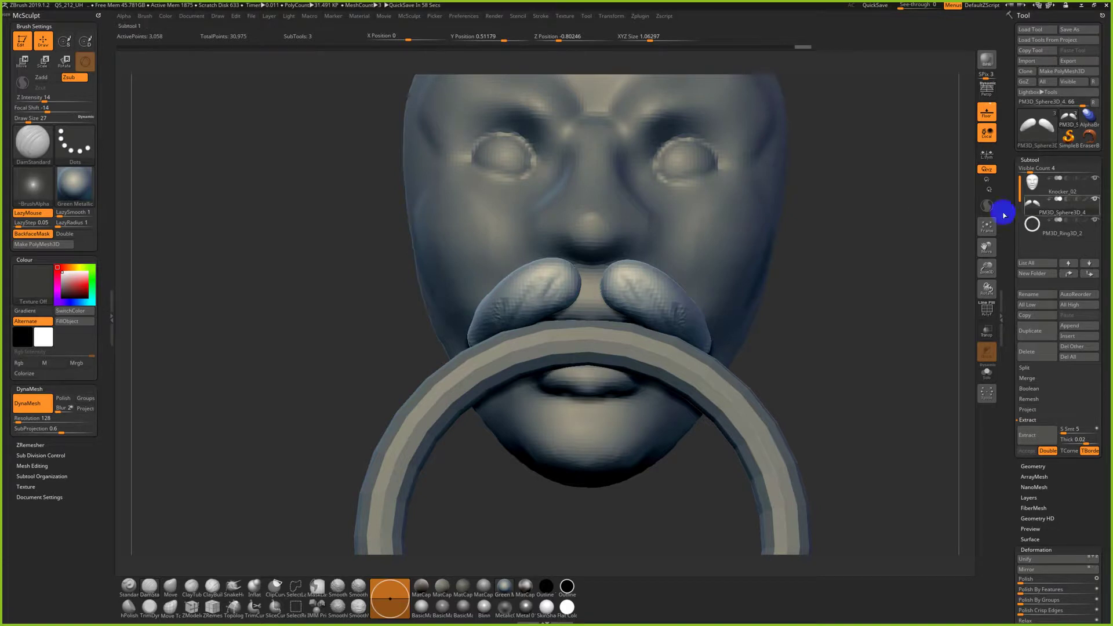
Select the face subtool, set the draw size to 59, and carve the crease around the nostril wing with DamStandard
click(1038, 228)
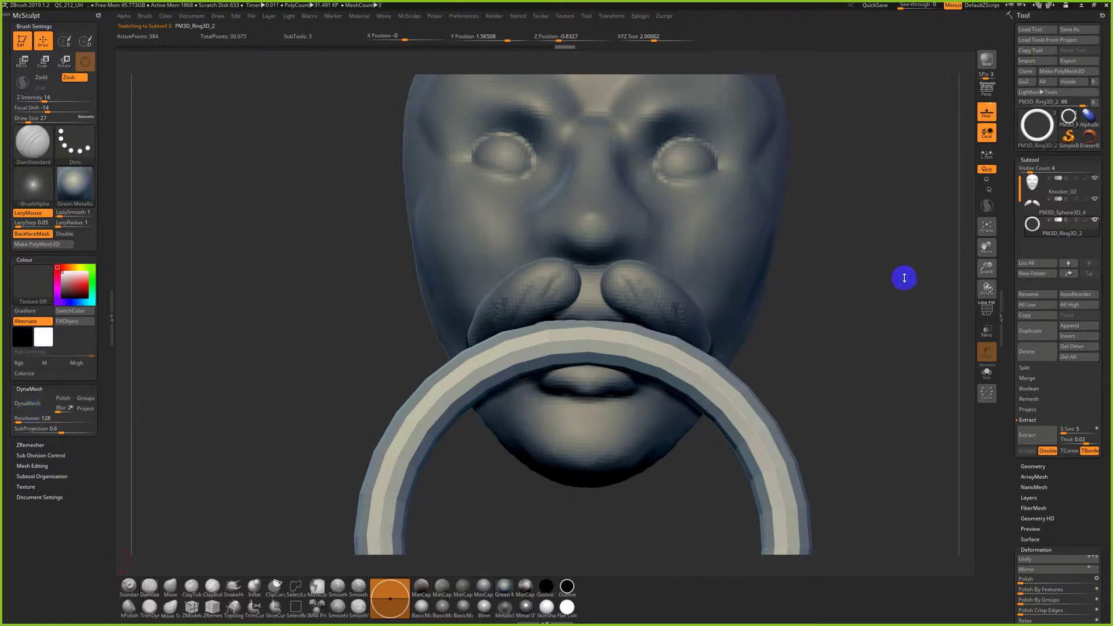
click(1037, 210)
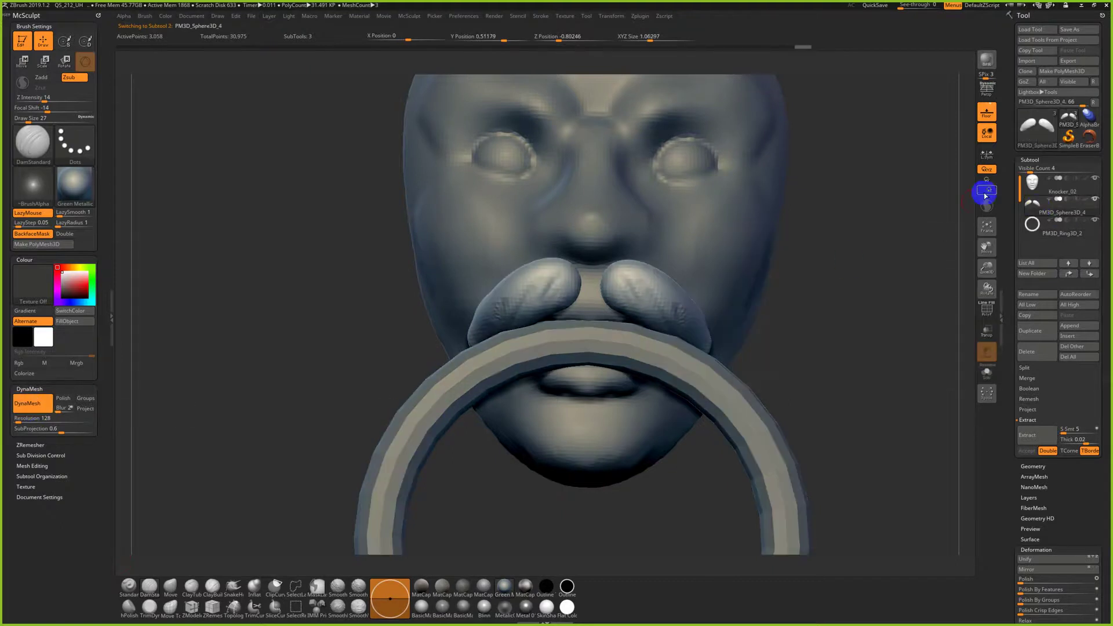
click(1032, 184)
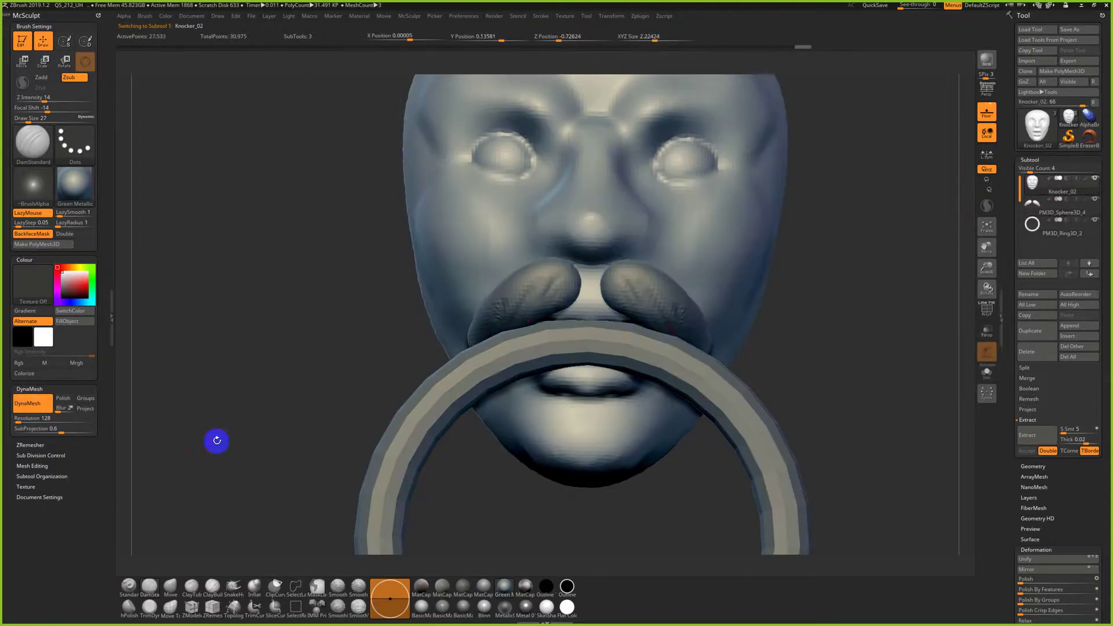
mouse_move(649, 208)
mouse_down()
mouse_move(646, 239)
mouse_move(689, 236)
mouse_up()
key(s)
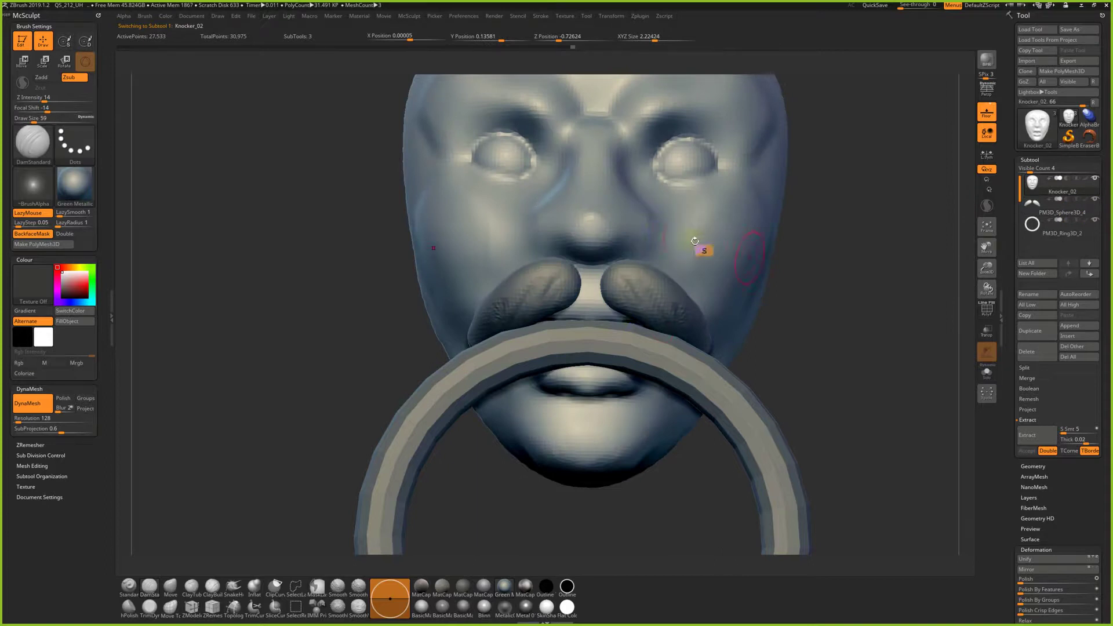
drag(858, 278, 791, 289)
drag(661, 218, 640, 261)
drag(659, 220, 641, 258)
drag(650, 219, 643, 258)
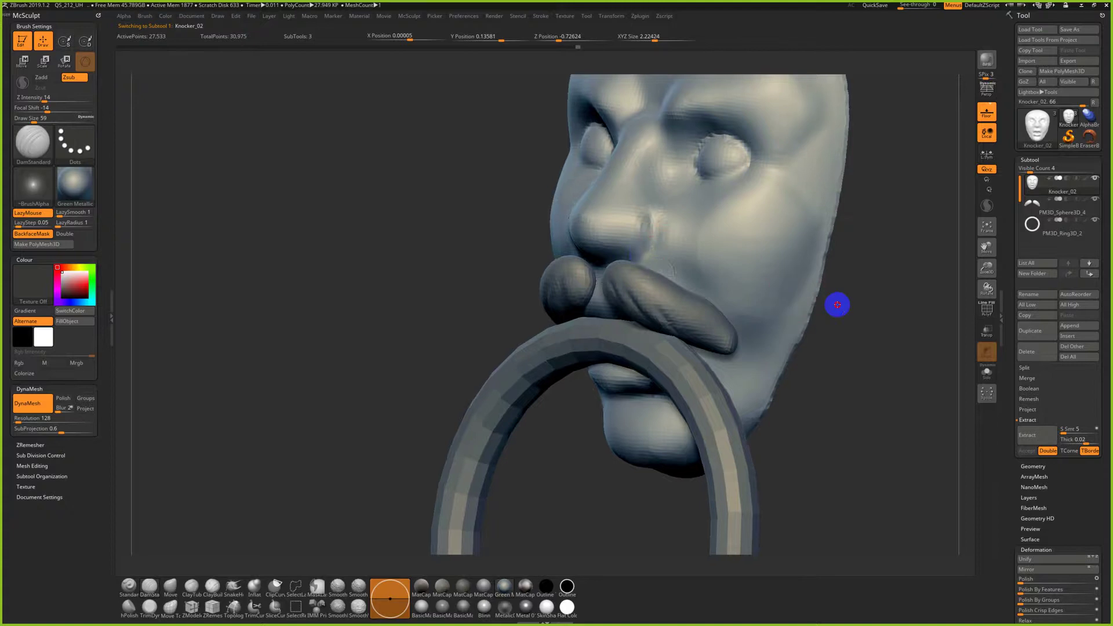
Select the moustache subtool and pull its inner ends and outer tips into shape with the SnakeHook brush
drag(799, 296, 859, 304)
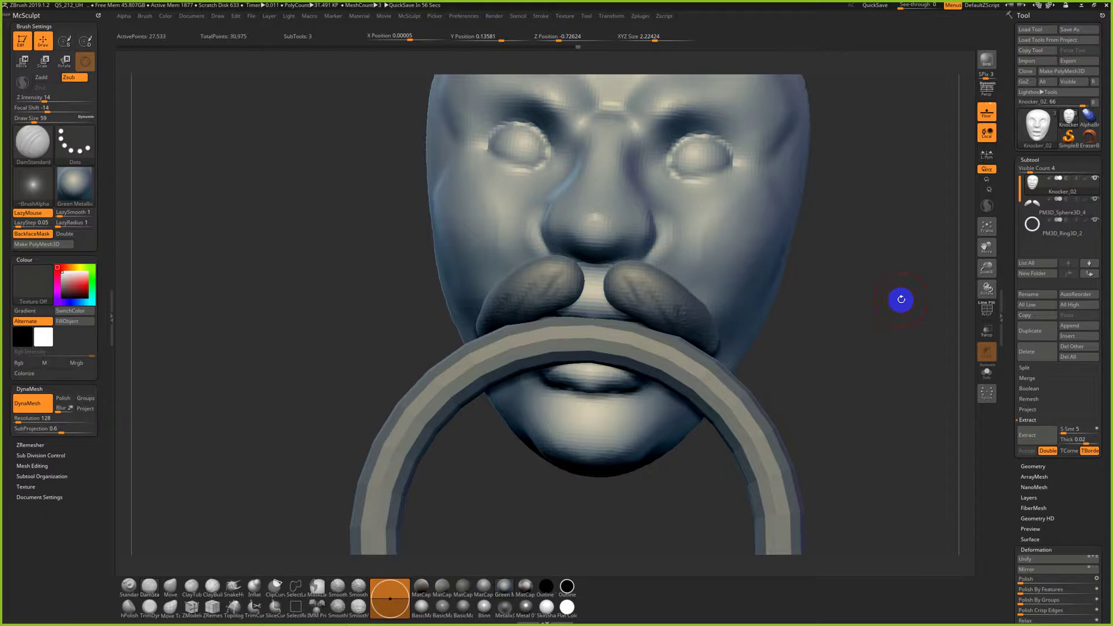
click(1061, 212)
drag(840, 308, 651, 322)
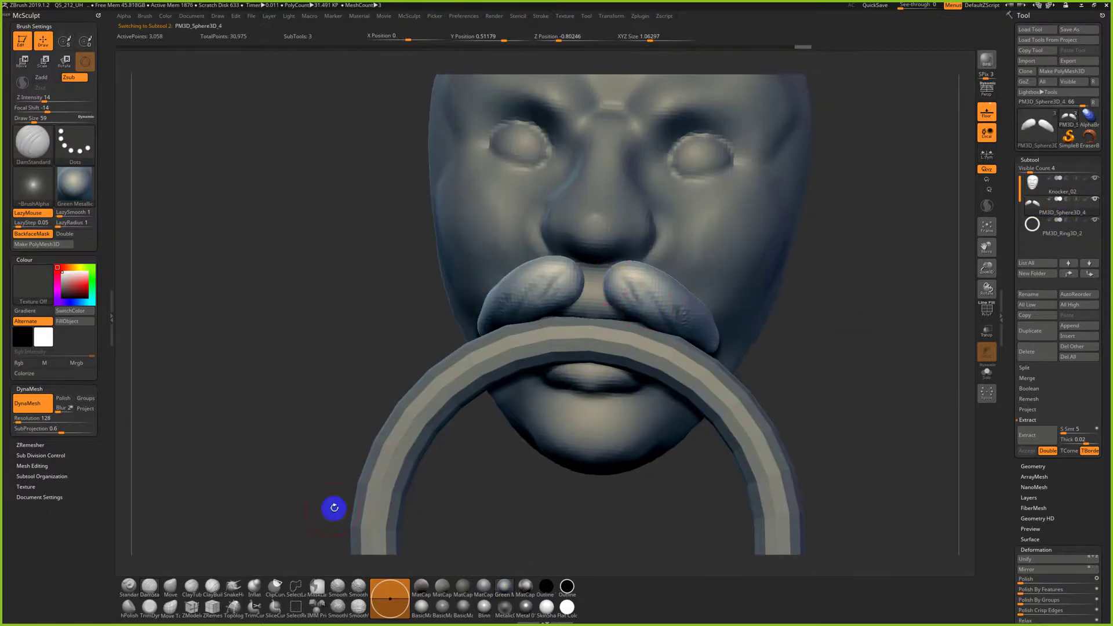
click(234, 587)
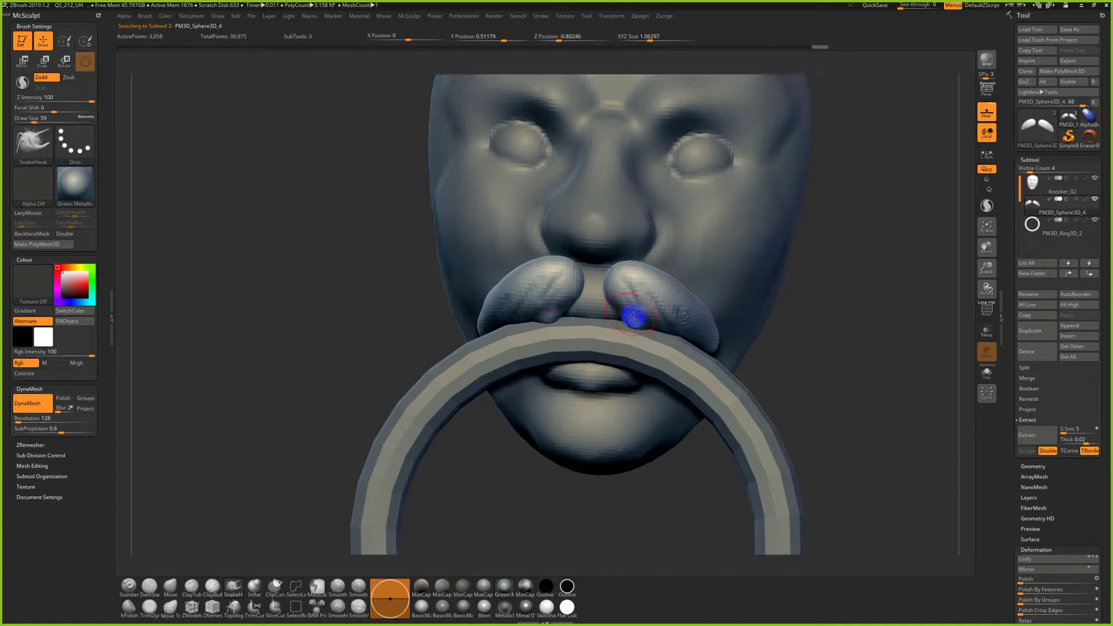
drag(603, 311, 605, 272)
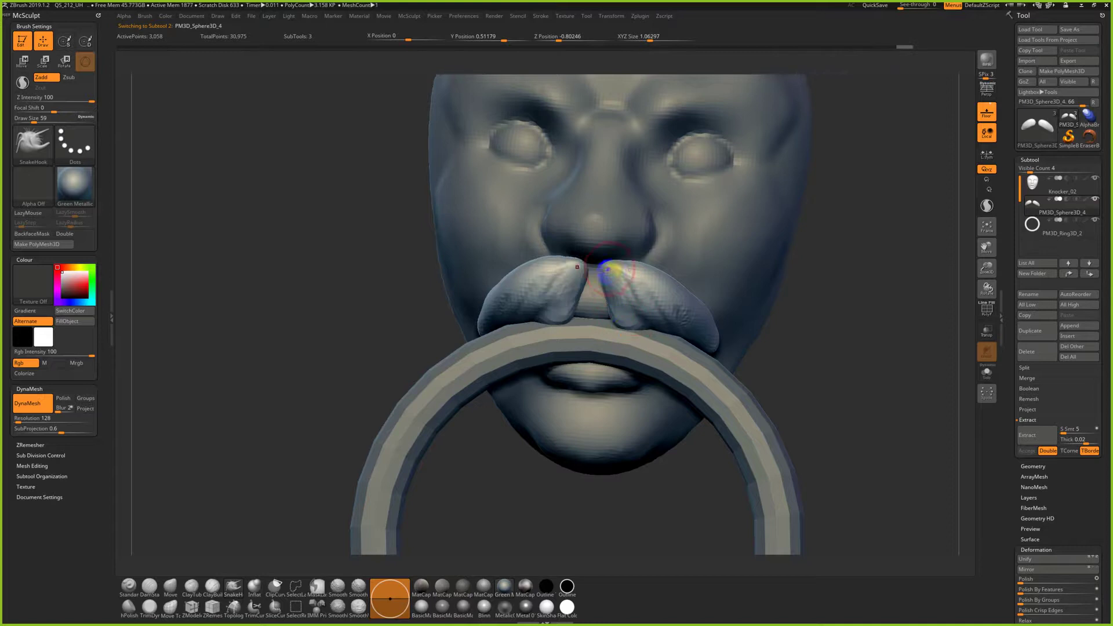
mouse_move(826, 368)
mouse_down()
mouse_move(727, 359)
mouse_move(749, 369)
mouse_up()
drag(841, 409, 896, 419)
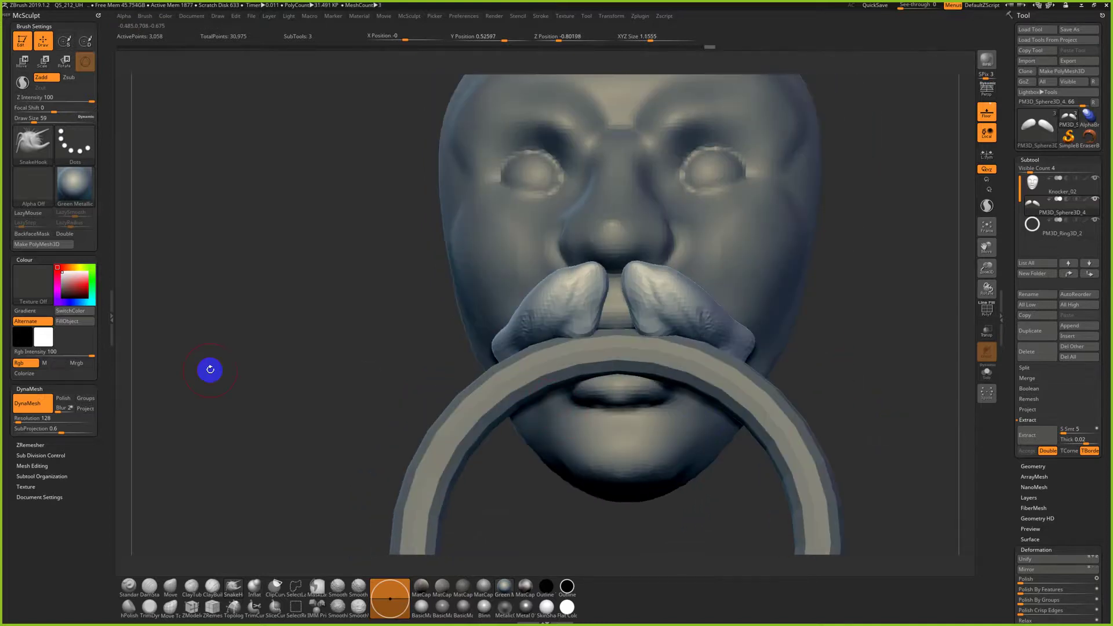
Set the DynaMesh resolution to 384, re-DynaMesh the moustache, and smooth its surface
click(25, 423)
ctrl+drag(249, 294, 235, 377)
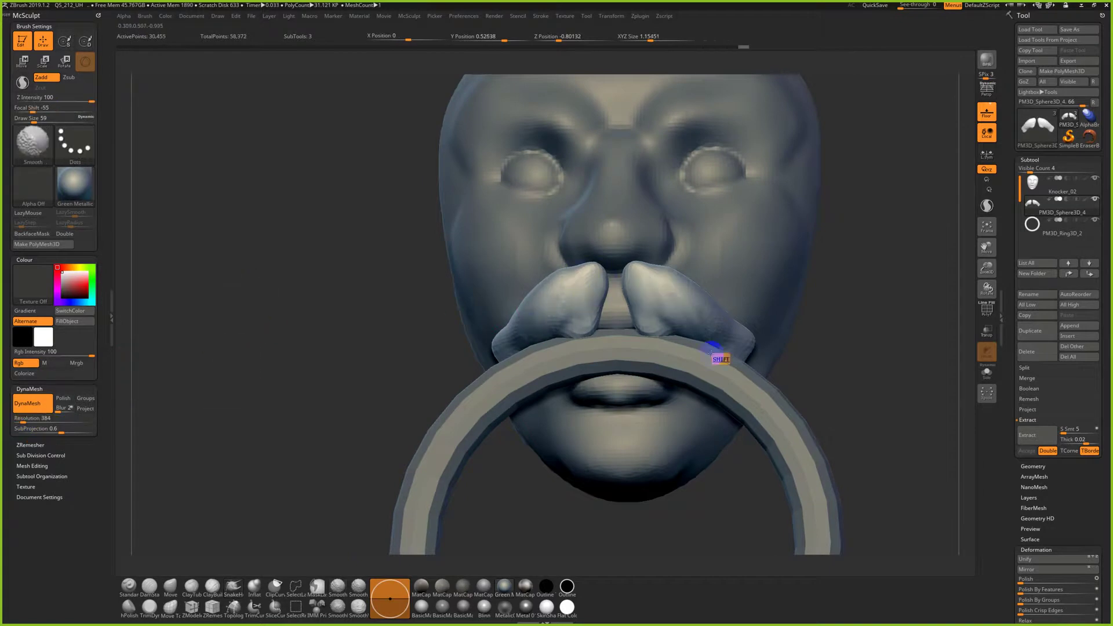
drag(829, 356, 802, 350)
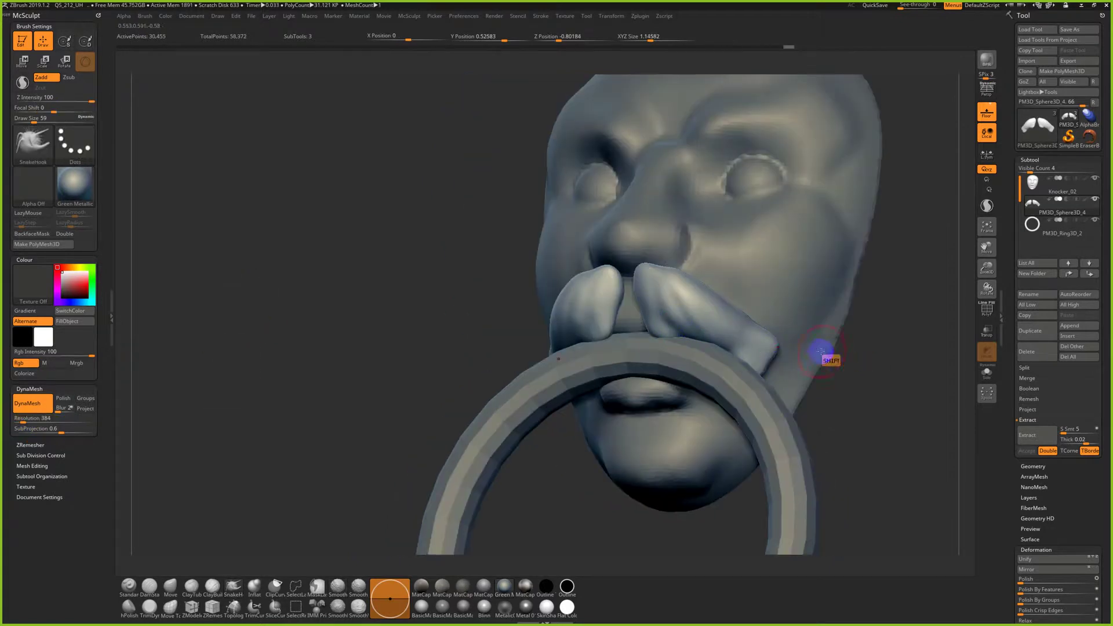
Carve hair-strand grooves along both halves of the moustache with the DamStandard brush at draw size 33
click(149, 586)
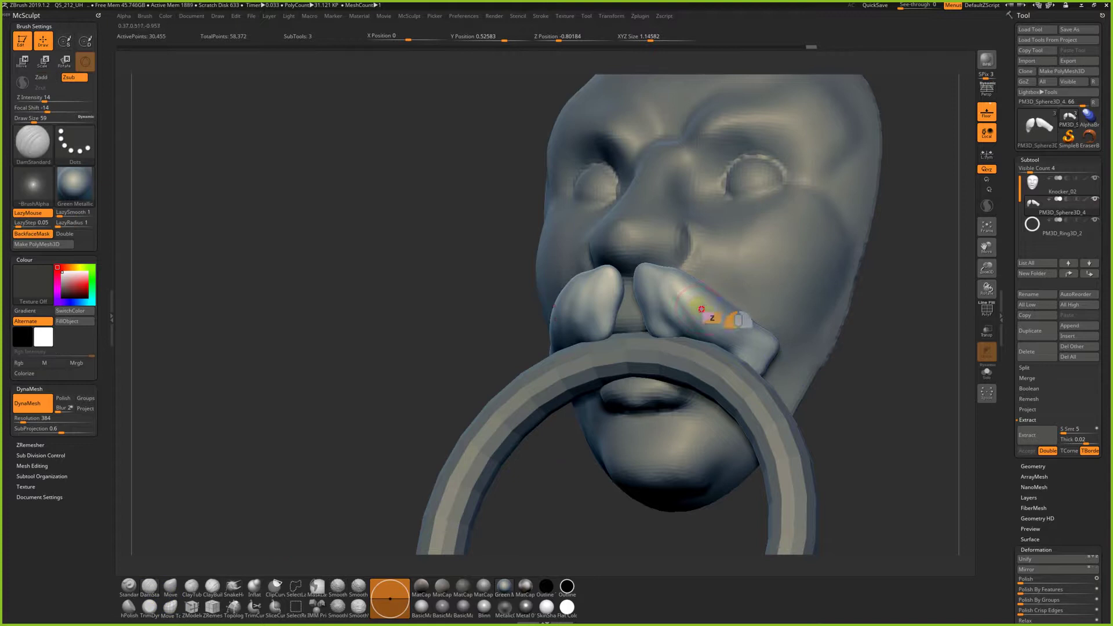
key(super)
key(super)
key(s)
drag(676, 315, 667, 352)
mouse_move(652, 297)
mouse_down()
mouse_move(667, 326)
mouse_move(719, 350)
mouse_up()
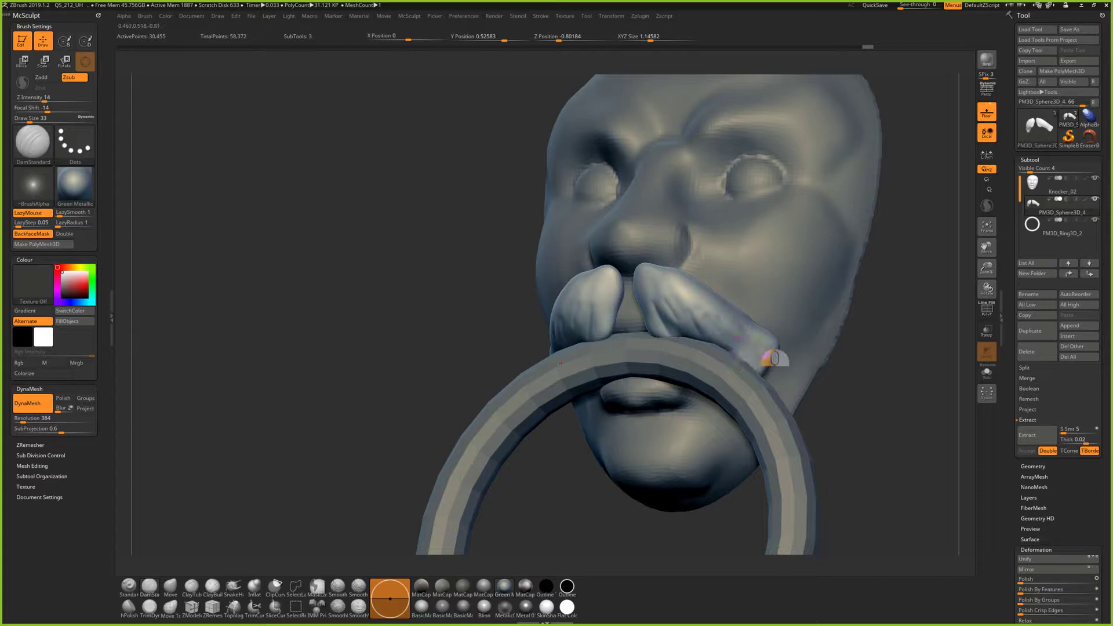
drag(768, 376, 771, 377)
drag(672, 292, 673, 327)
mouse_move(777, 368)
mouse_down()
mouse_move(870, 385)
mouse_move(708, 355)
mouse_up()
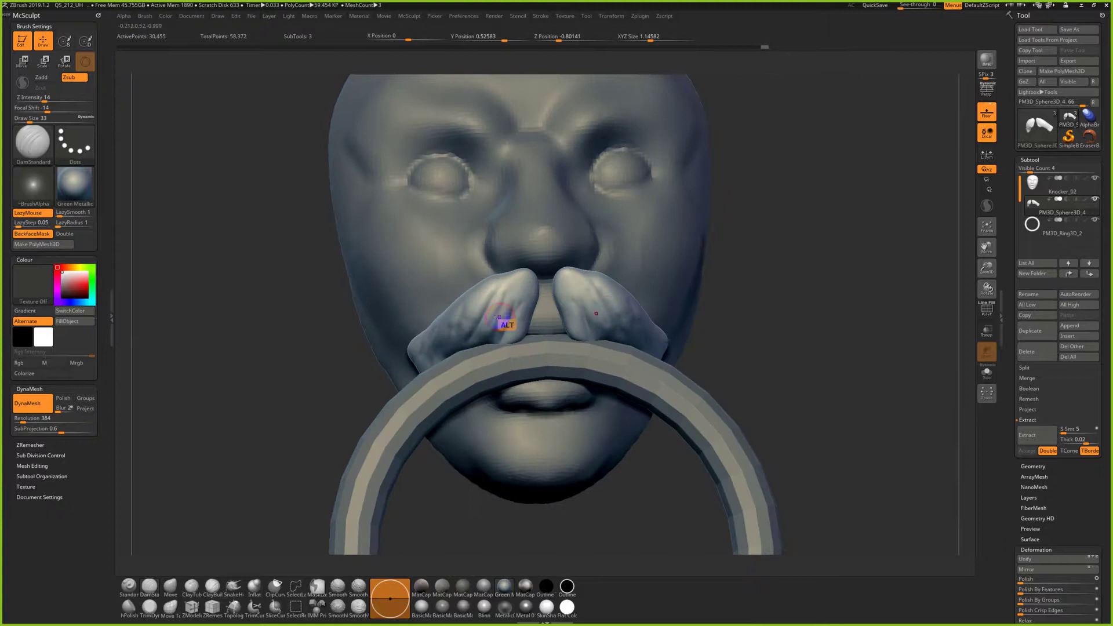
drag(791, 311, 577, 301)
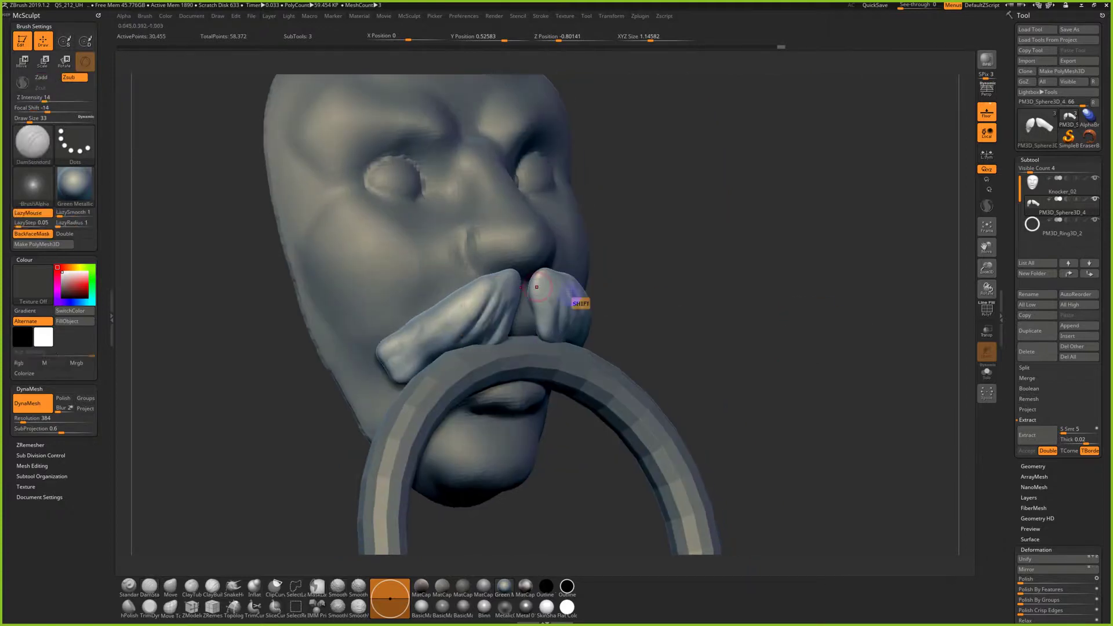
Select the face subtool and compare the whole knocker with the reference photo, examining the headpiece above the forehead
drag(696, 320, 571, 280)
alt+click(571, 280)
alt+drag(663, 298, 792, 369)
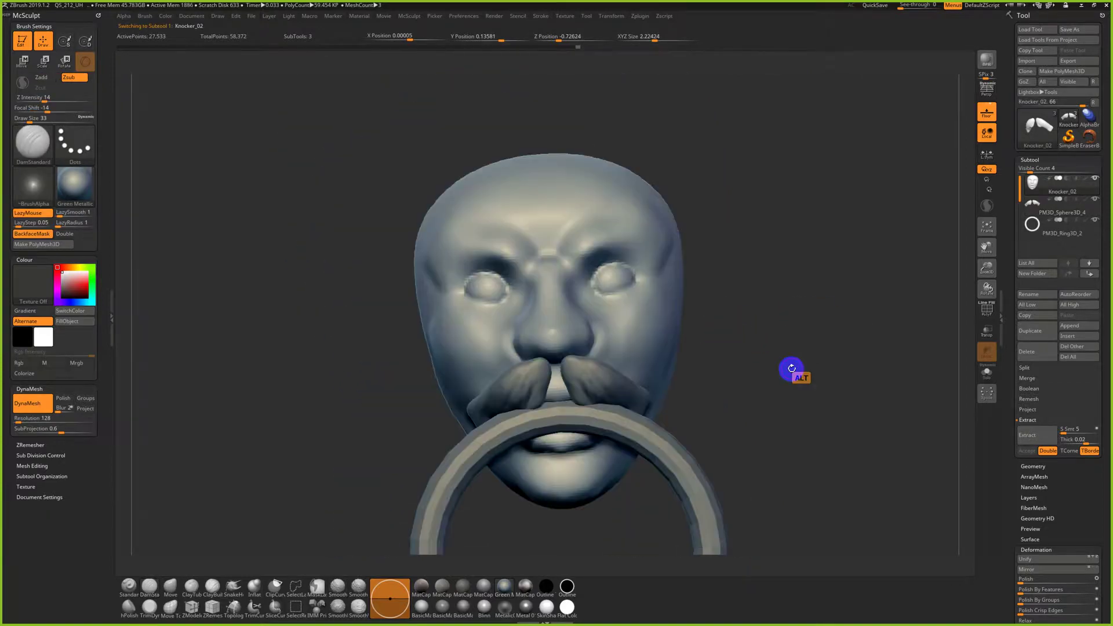
key(alt+Tab)
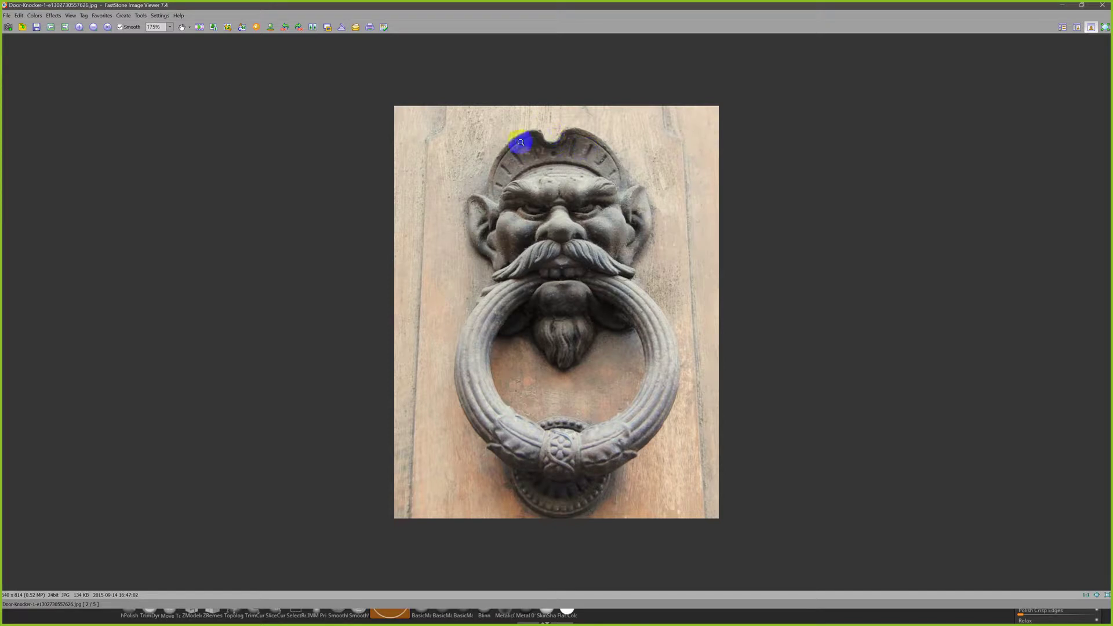
click(1060, 6)
Load the Cylinder3D primitive as the active tool
click(1038, 135)
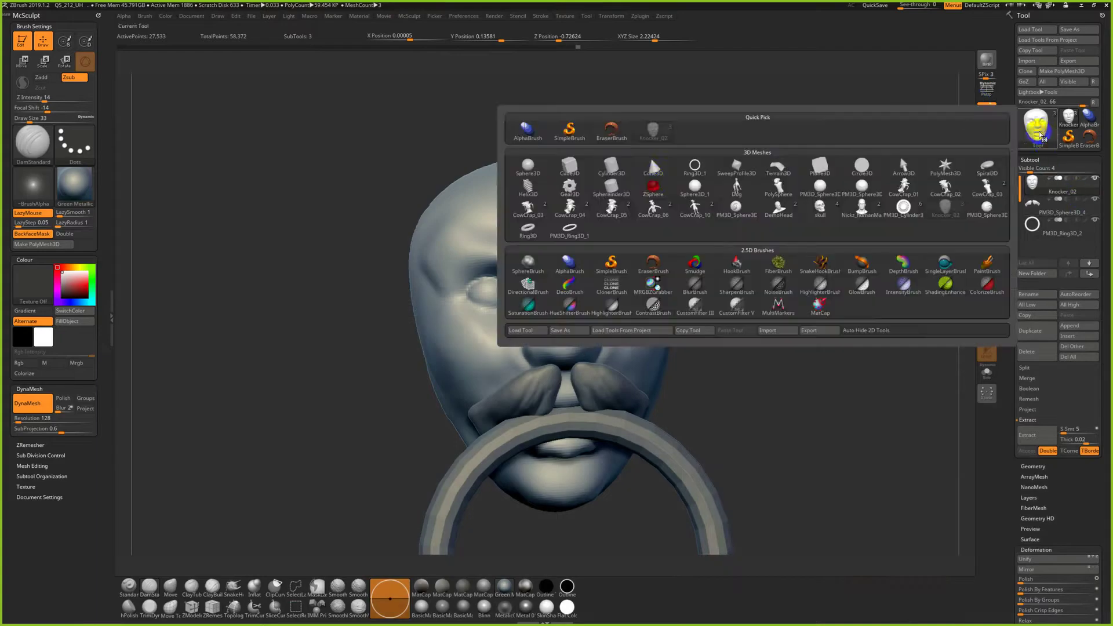
click(611, 168)
alt+drag(832, 301, 773, 353)
drag(773, 286, 763, 308)
Examine the curved headpiece in both door knocker reference photos
key(alt+Tab)
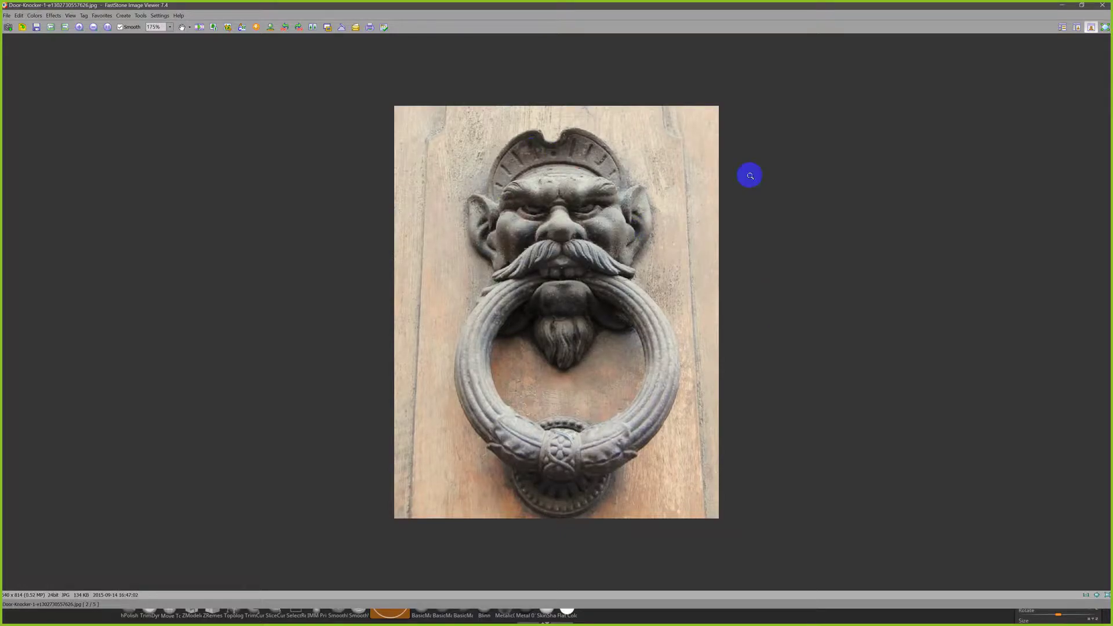
scroll(754, 191, up, 1)
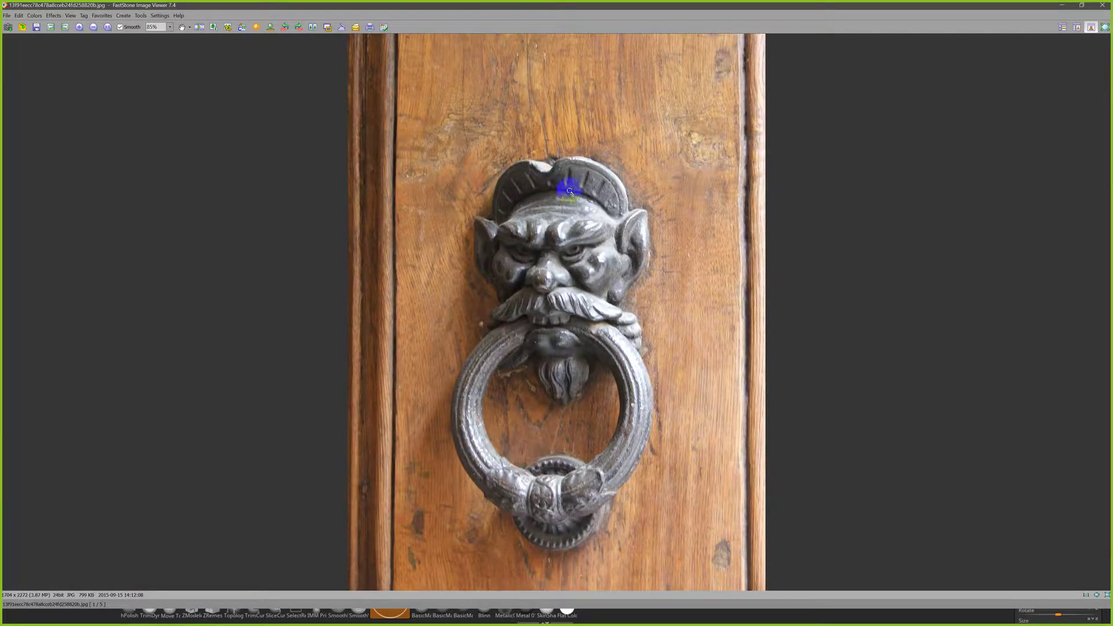
key(alt+Tab)
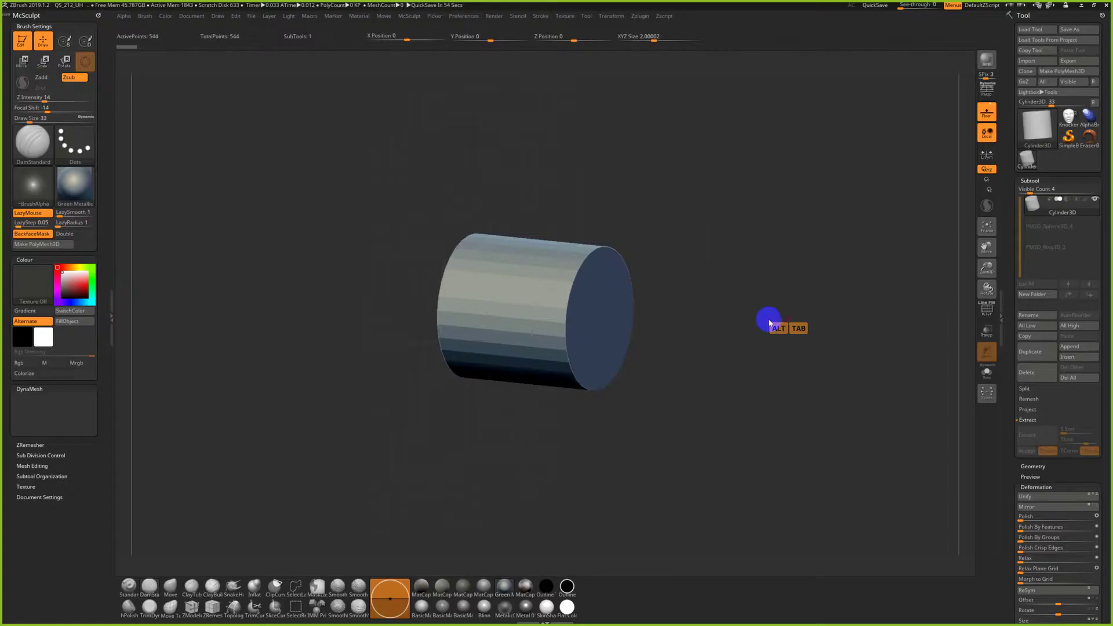
Activate the transform gizmo on the cylinder in a straight-on view
key(w)
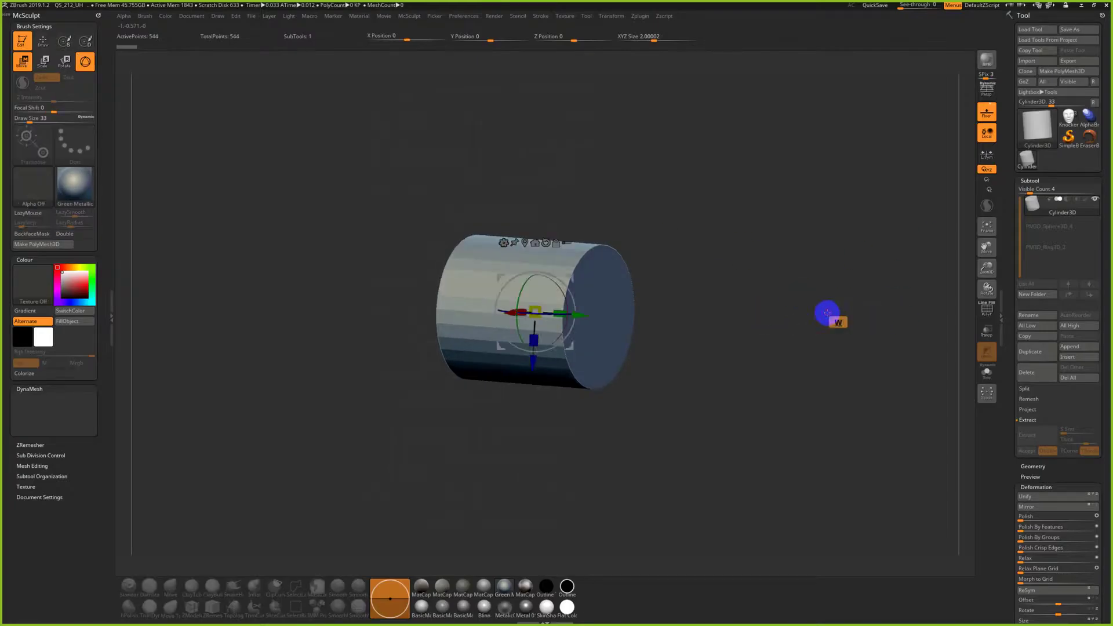
shift+drag(714, 288, 688, 227)
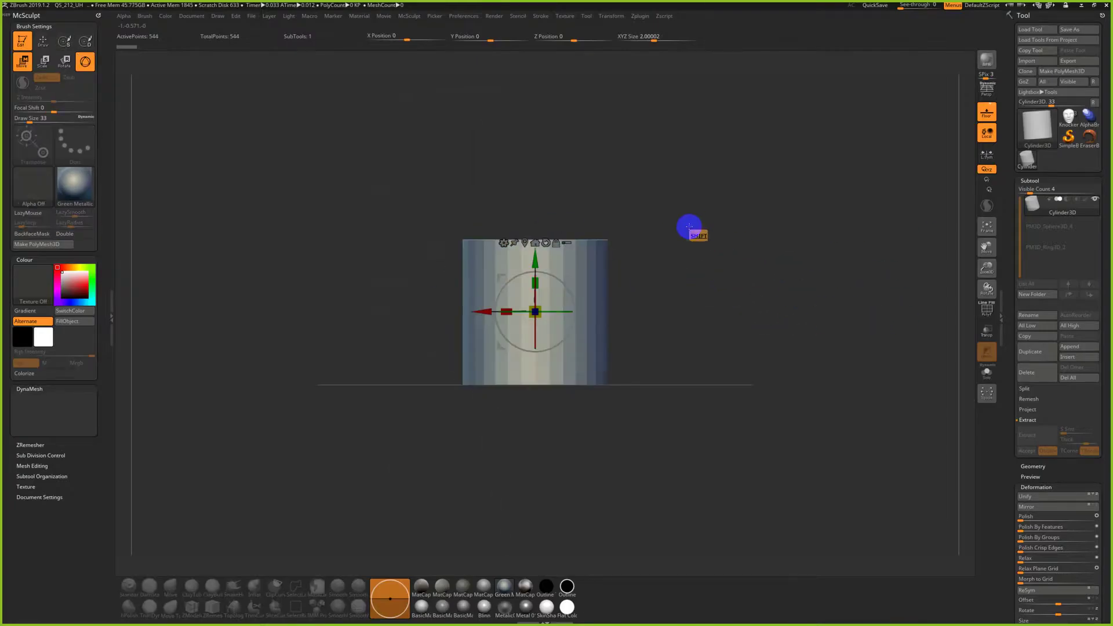
Flatten the cylinder along its height into a short disc and try to duplicate it along the Z axis
mouse_move(539, 284)
shift+mouse_down()
mouse_move(545, 296)
mouse_move(530, 261)
mouse_move(536, 278)
shift+mouse_up()
shift+drag(666, 271, 664, 319)
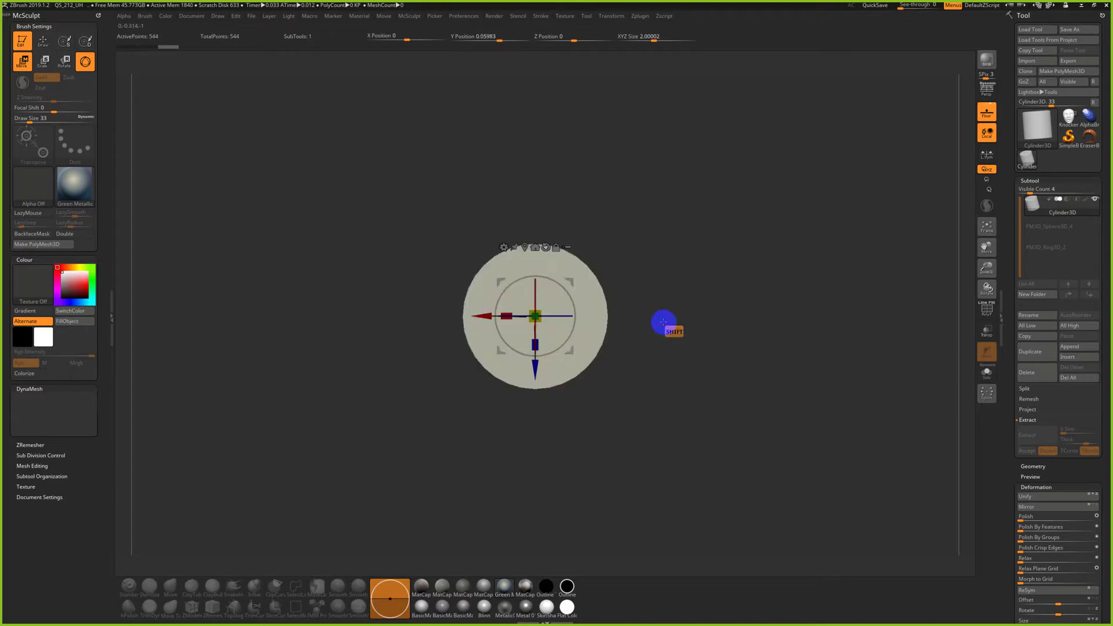
ctrl+drag(535, 365, 536, 368)
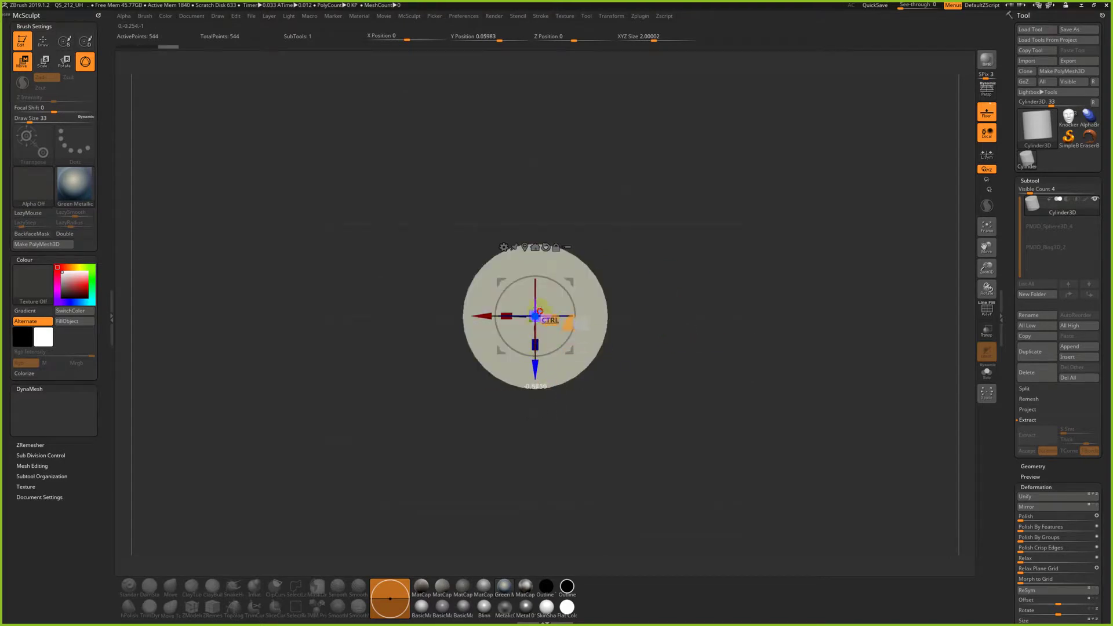
ctrl+drag(543, 281, 544, 278)
drag(624, 302, 683, 309)
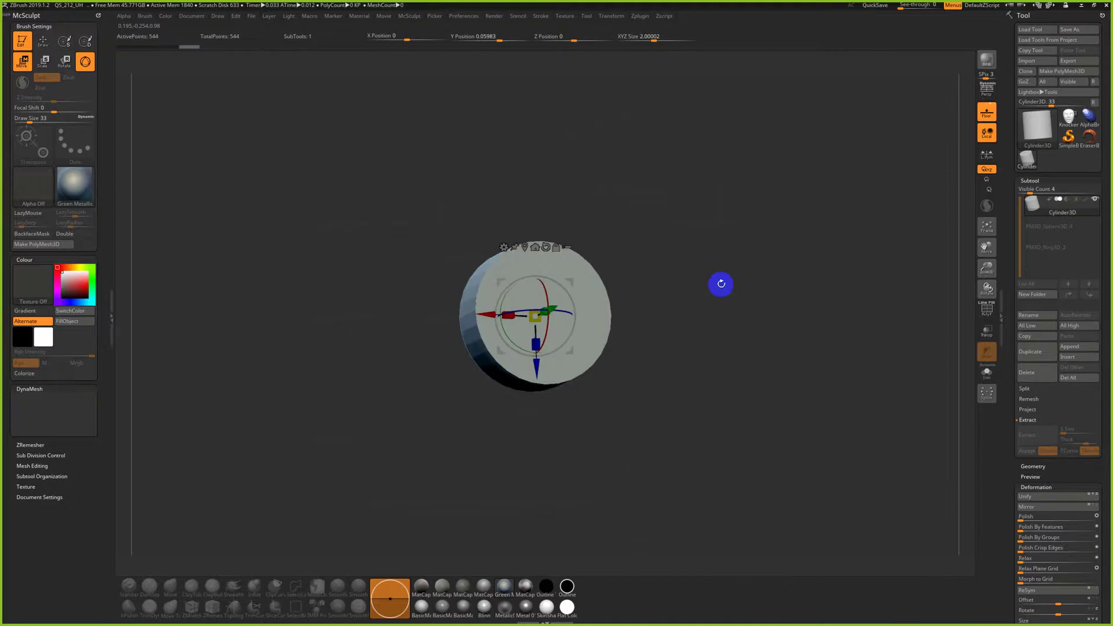
Convert the disc to a PolyMesh3D and duplicate it along the Z axis so the copy overlaps the original's edge
click(1072, 70)
key(w)
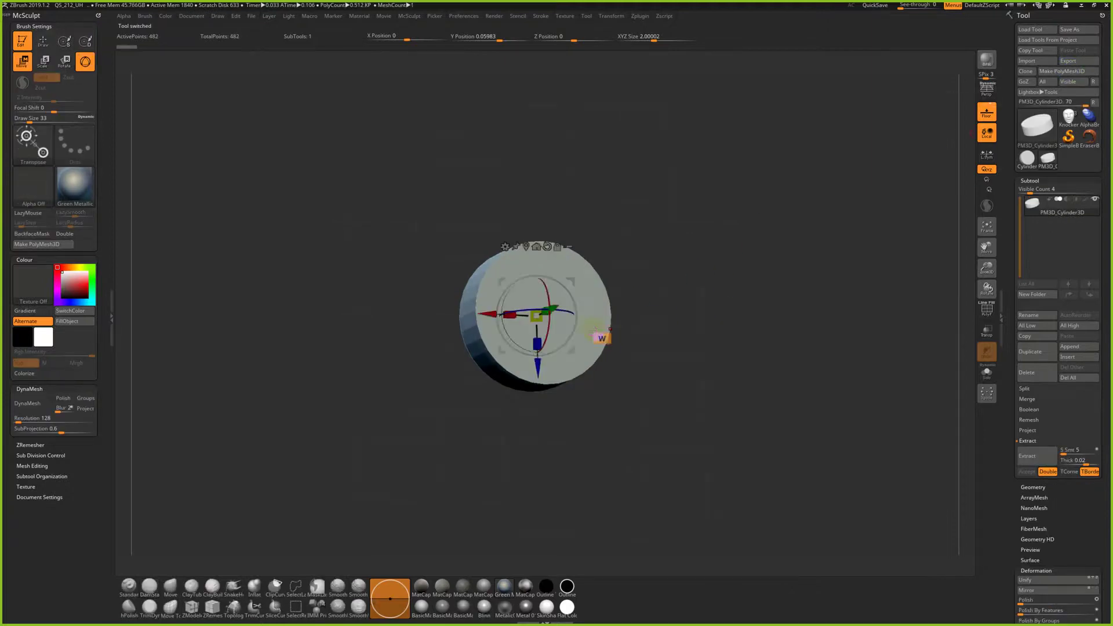
ctrl+drag(540, 369, 534, 287)
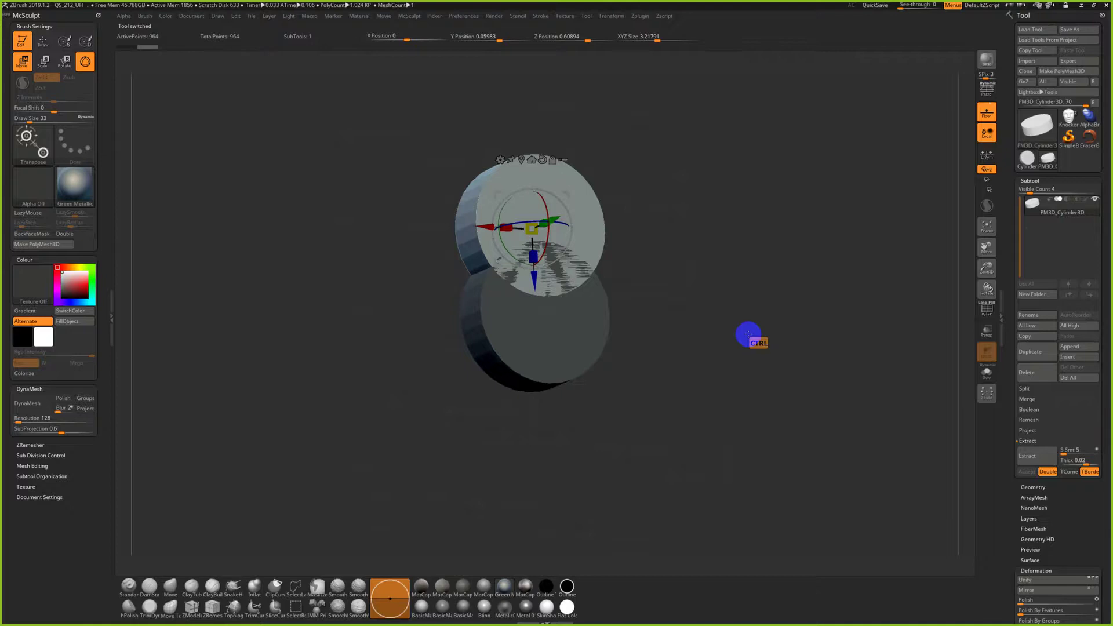
Reshape the copied disc into a long, thin cylinder crossing the large disc's rim, and compare with the door knocker photo in FastStone Image Viewer
drag(532, 231, 653, 268)
drag(573, 225, 688, 235)
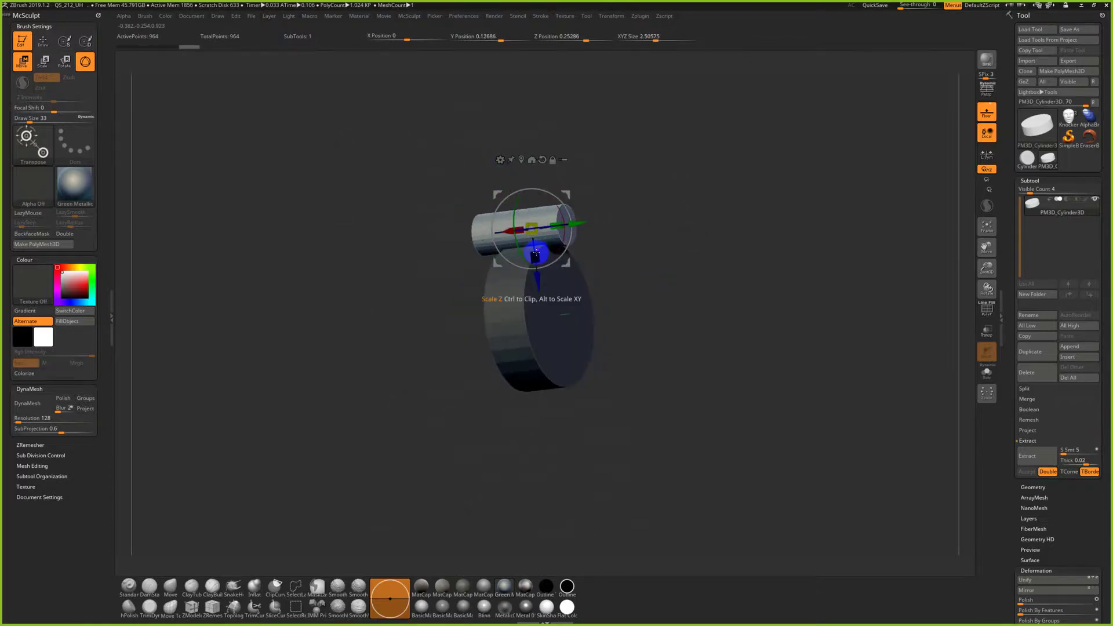
drag(536, 255, 709, 285)
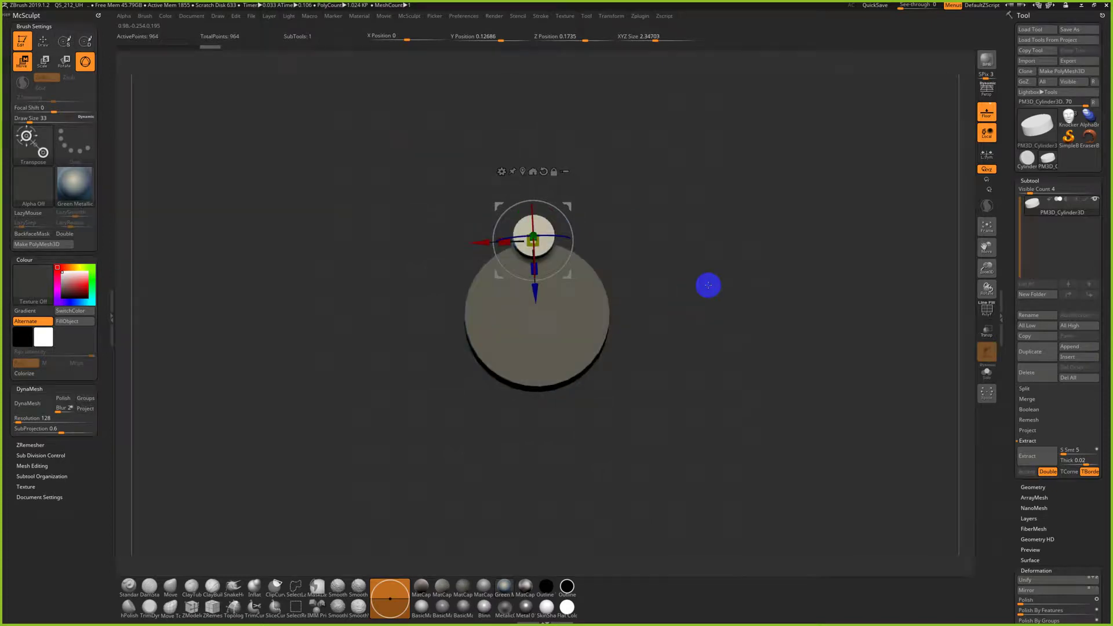
key(alt+Tab)
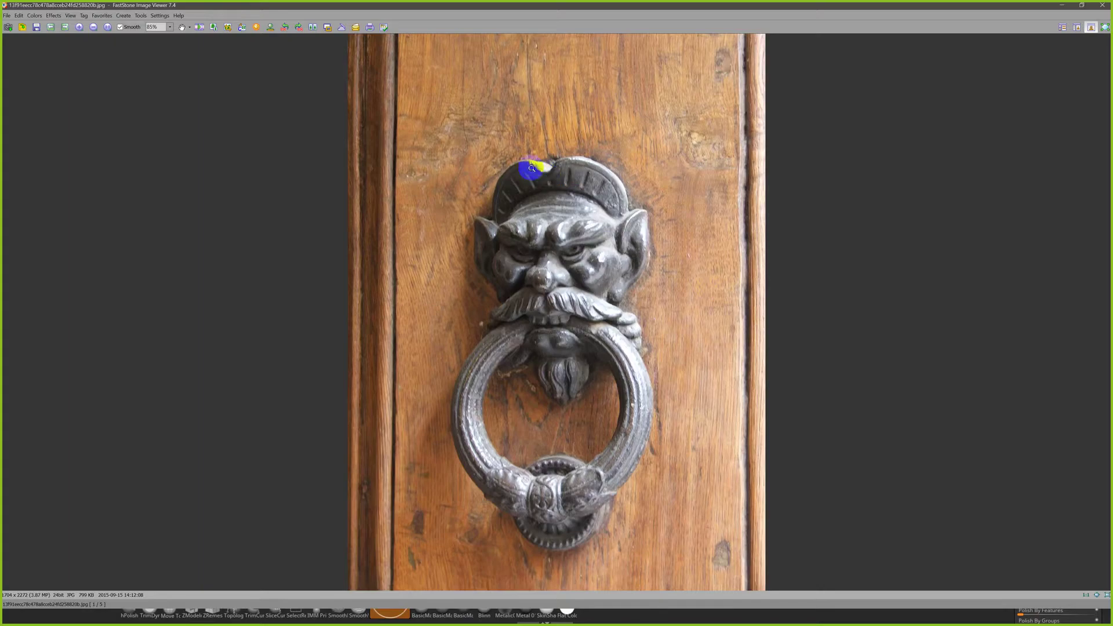
key(alt+Tab)
Split the unmasked thin cylinder into its own subtool and select that subtool
drag(693, 291, 719, 292)
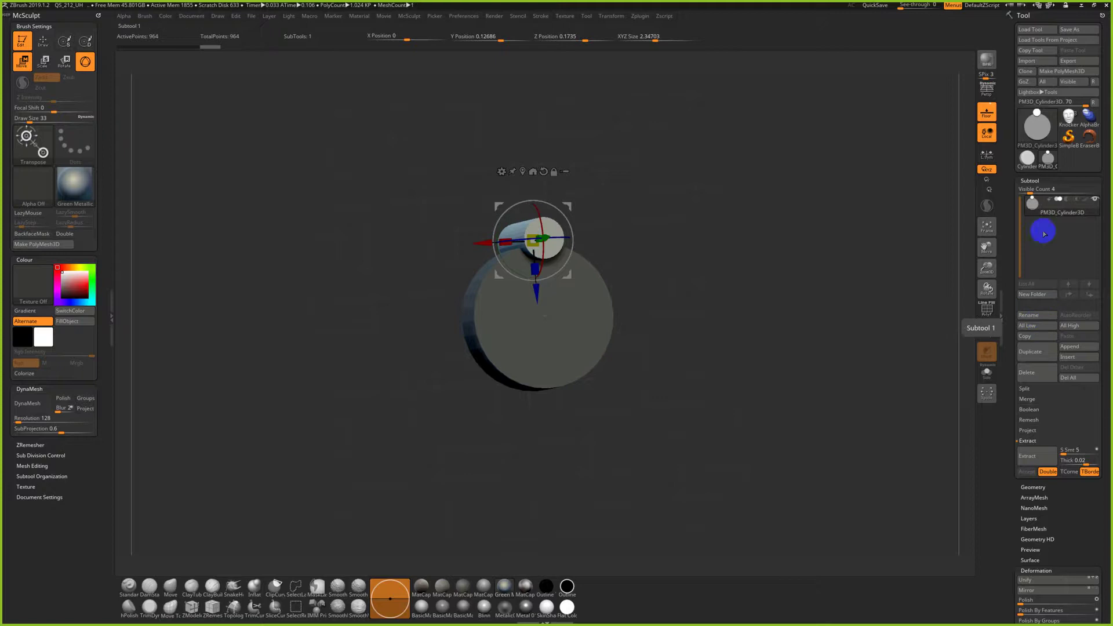
drag(737, 262, 752, 287)
click(1027, 388)
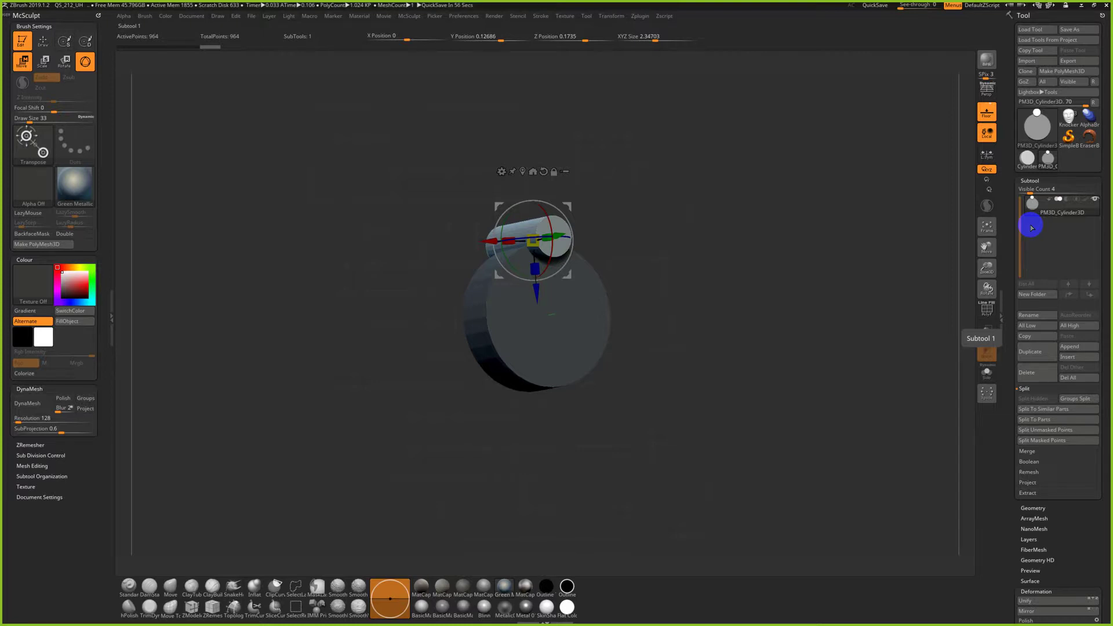
click(1042, 430)
click(1036, 226)
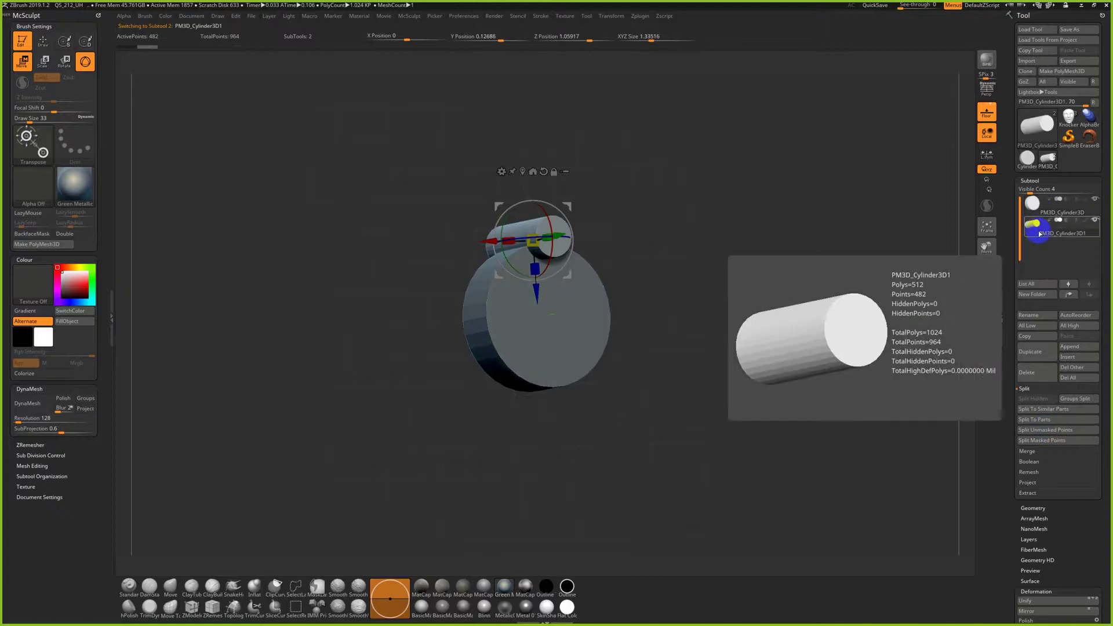
Mark the large disc subtool PM3D_Cylinder3D as the Start of a Boolean group
click(1062, 201)
key(ctrl)
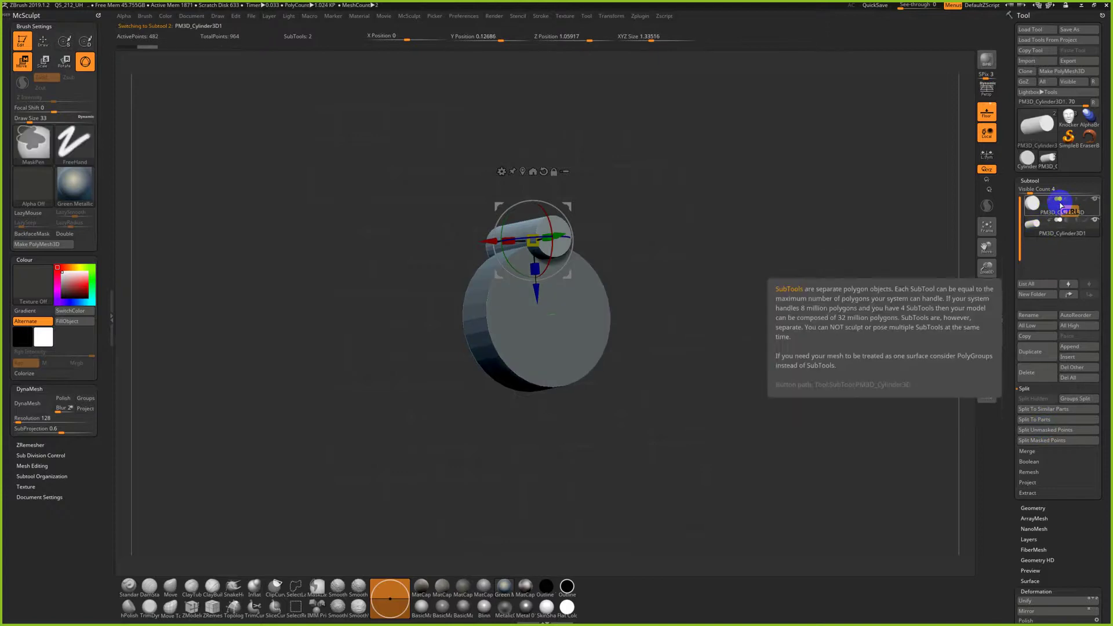
key(ctrl+F5)
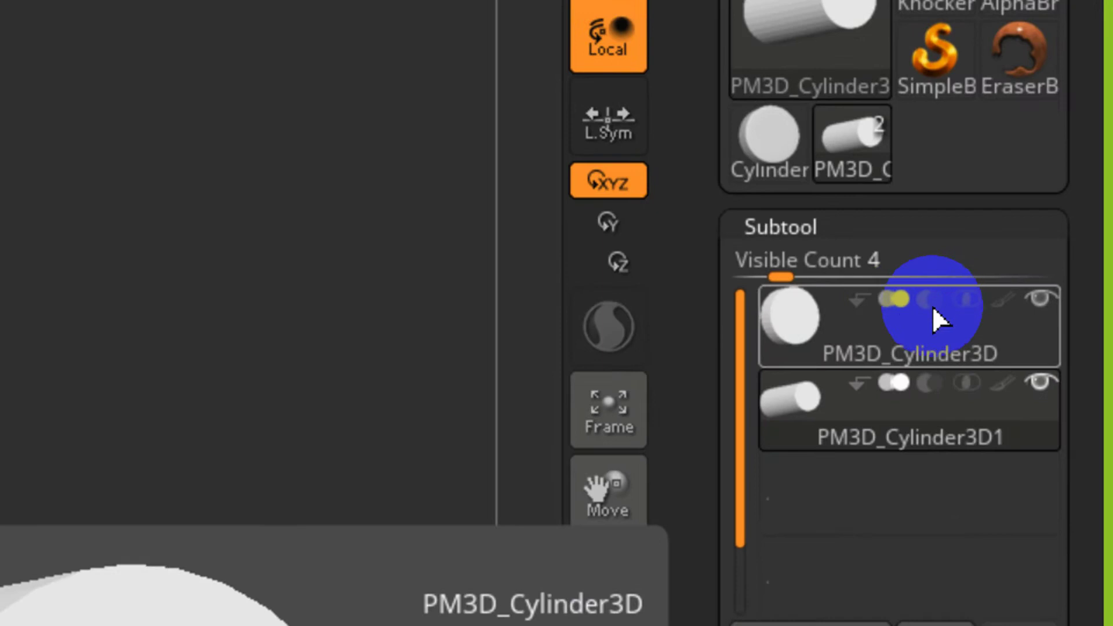
click(936, 400)
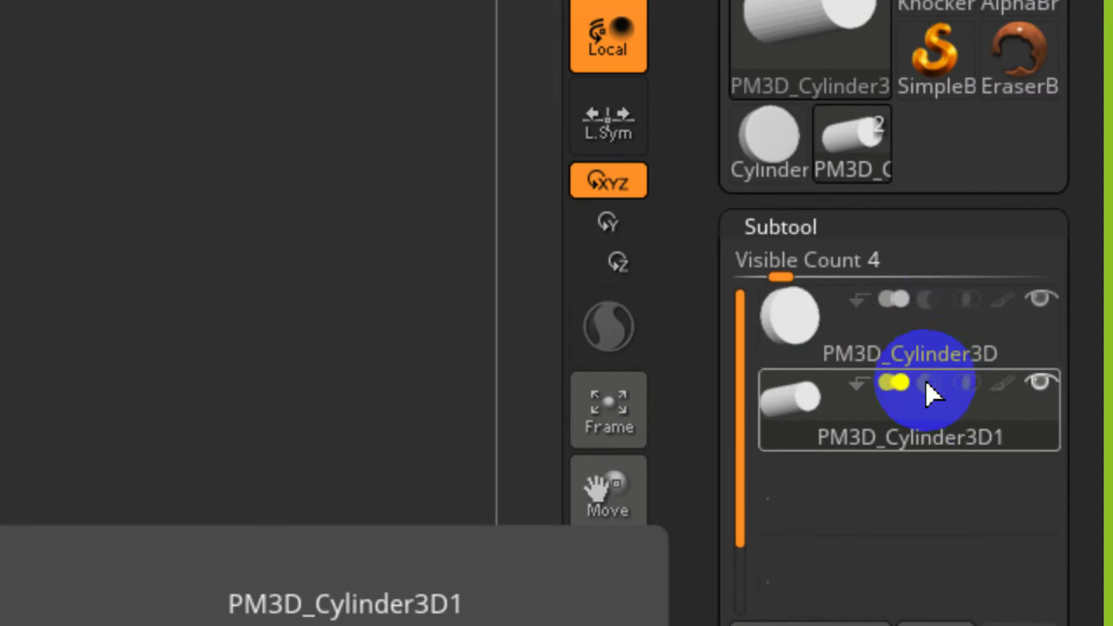
click(936, 360)
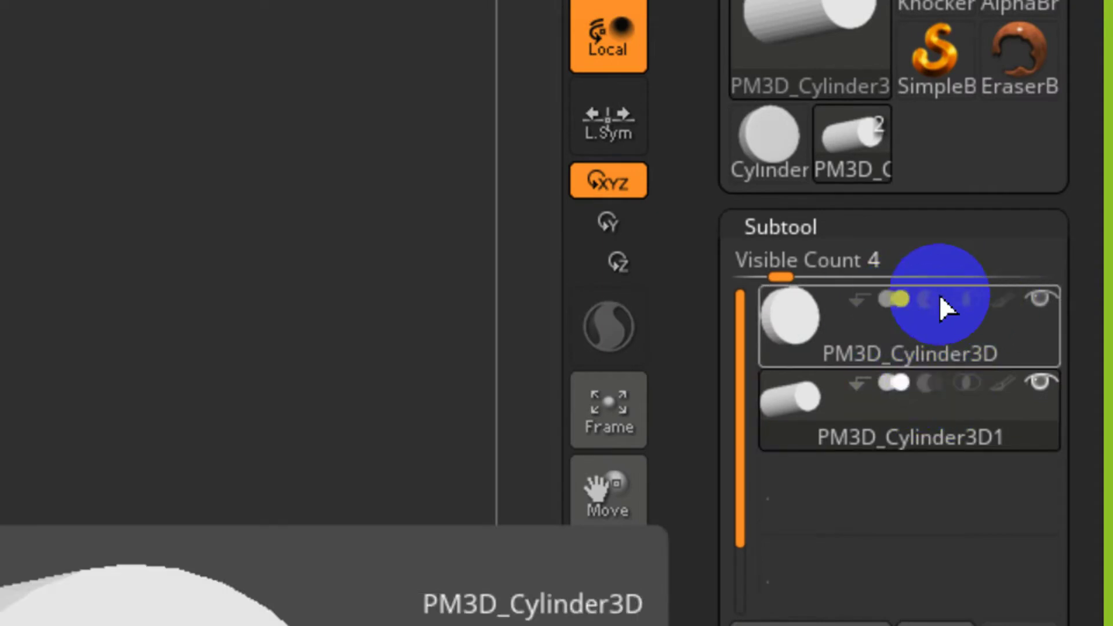
click(896, 387)
click(857, 303)
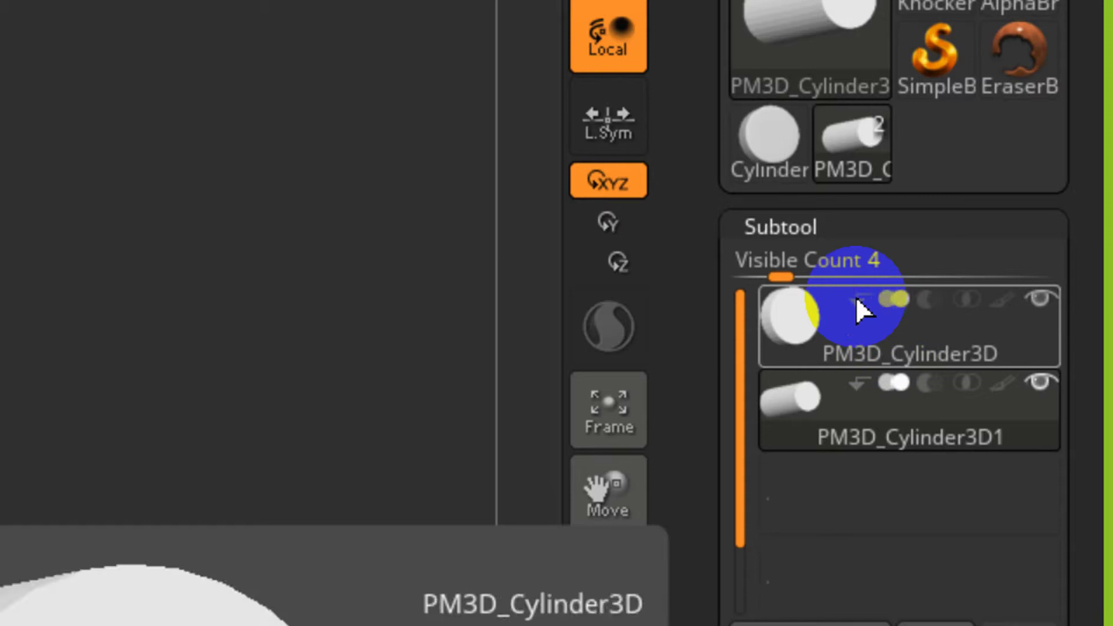
click(866, 293)
click(866, 294)
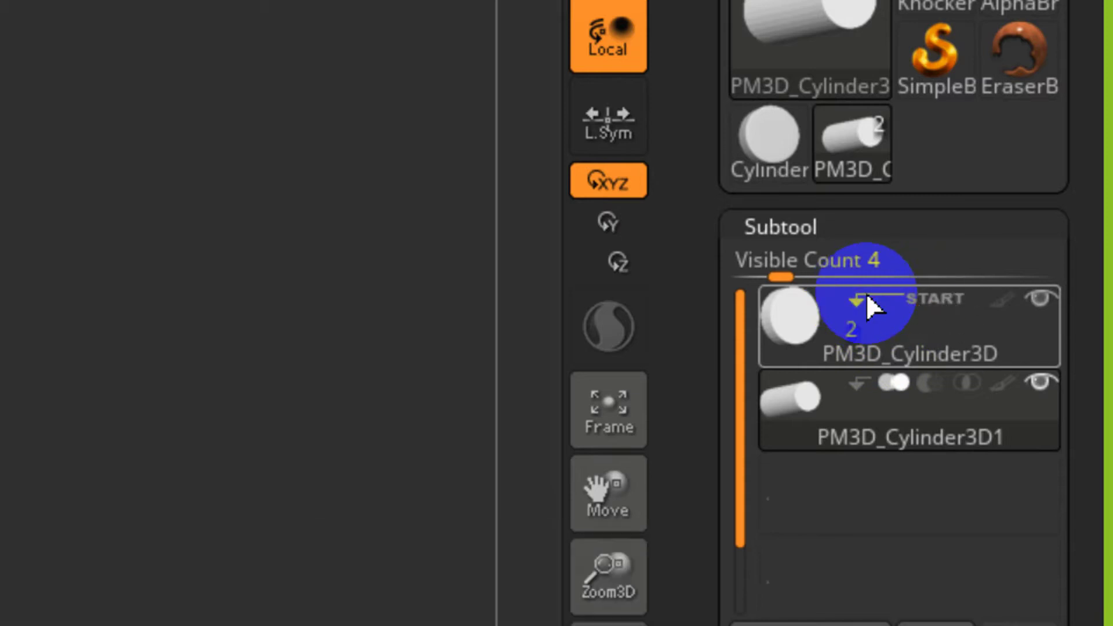
Try the subtraction and intersection modes on the PM3D_Cylinder3D1 subtool and return it to addition
click(925, 379)
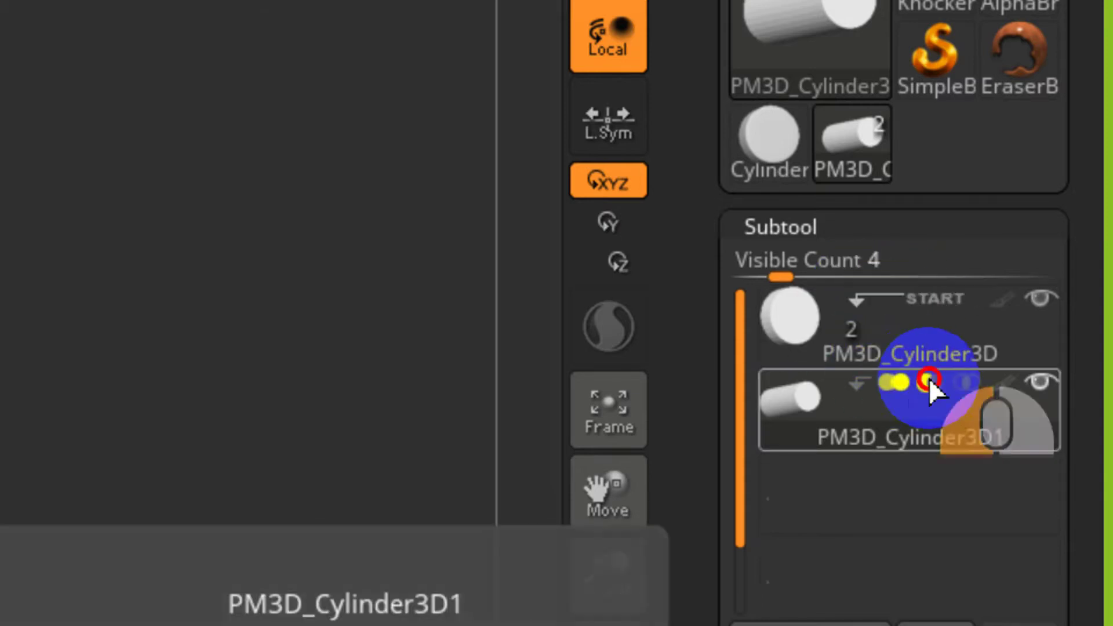
click(967, 383)
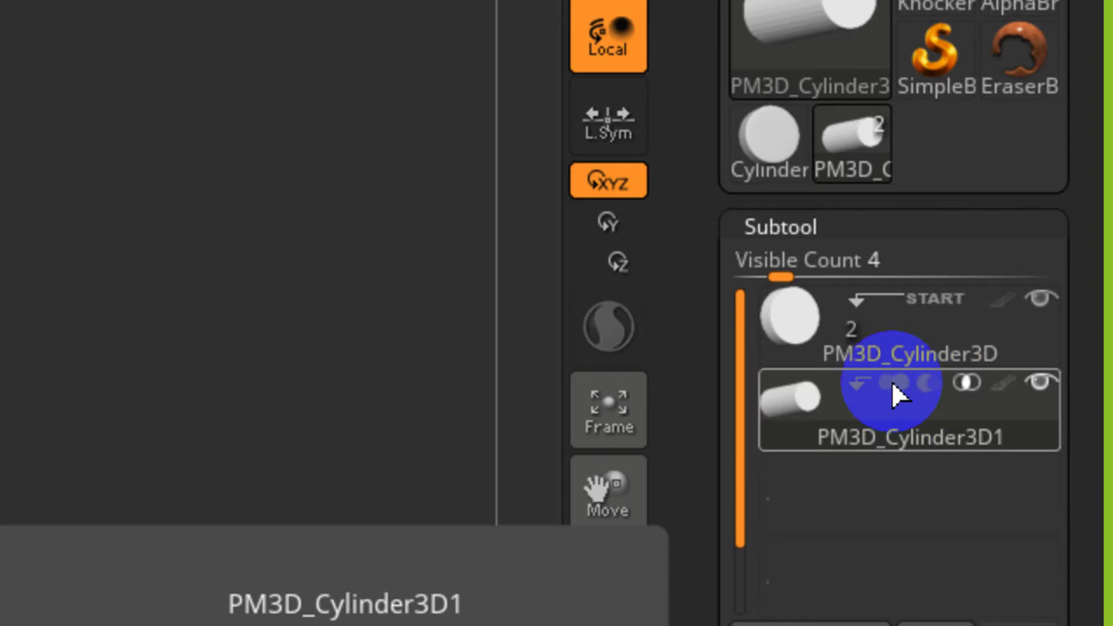
click(893, 382)
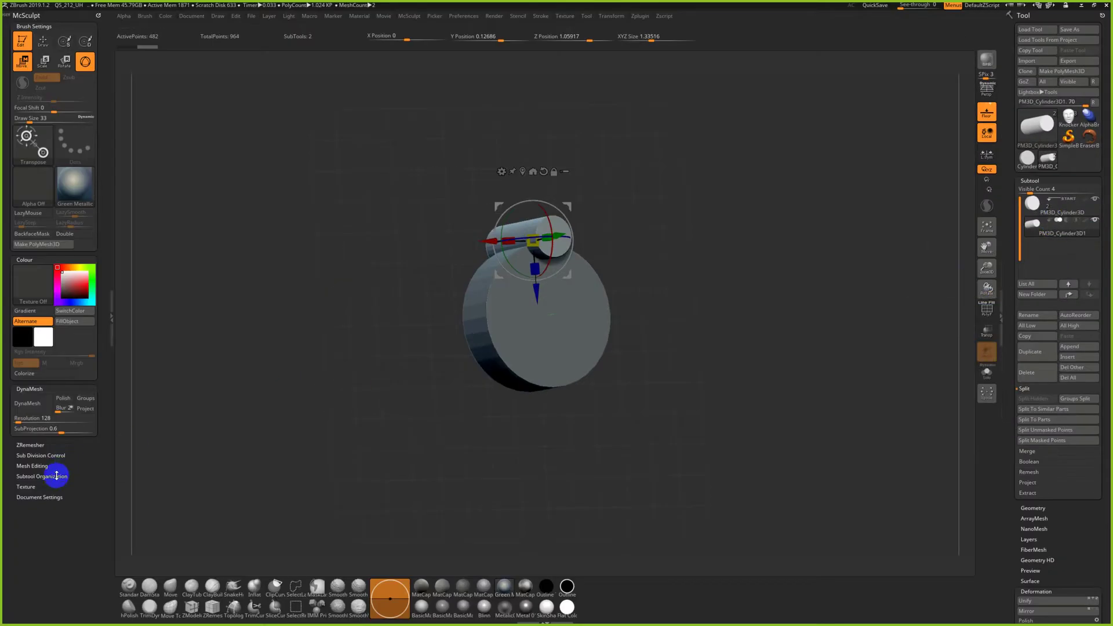
Enable Live Boolean and set the thin cylinder subtool PM3D_Cylinder3D1 to subtraction
drag(39, 466, 91, 441)
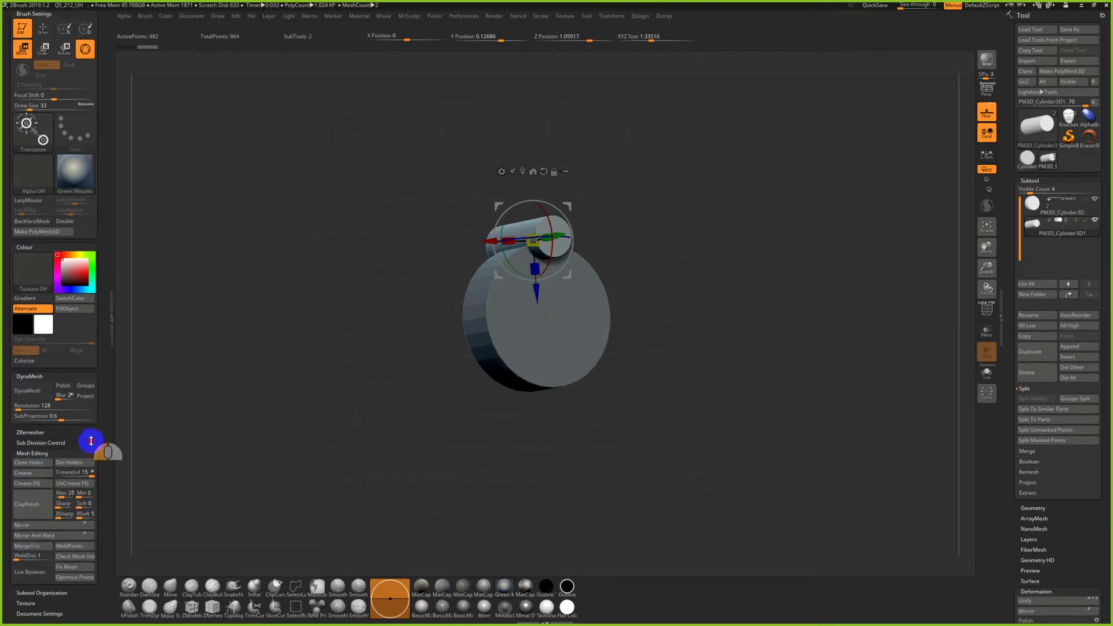
click(33, 574)
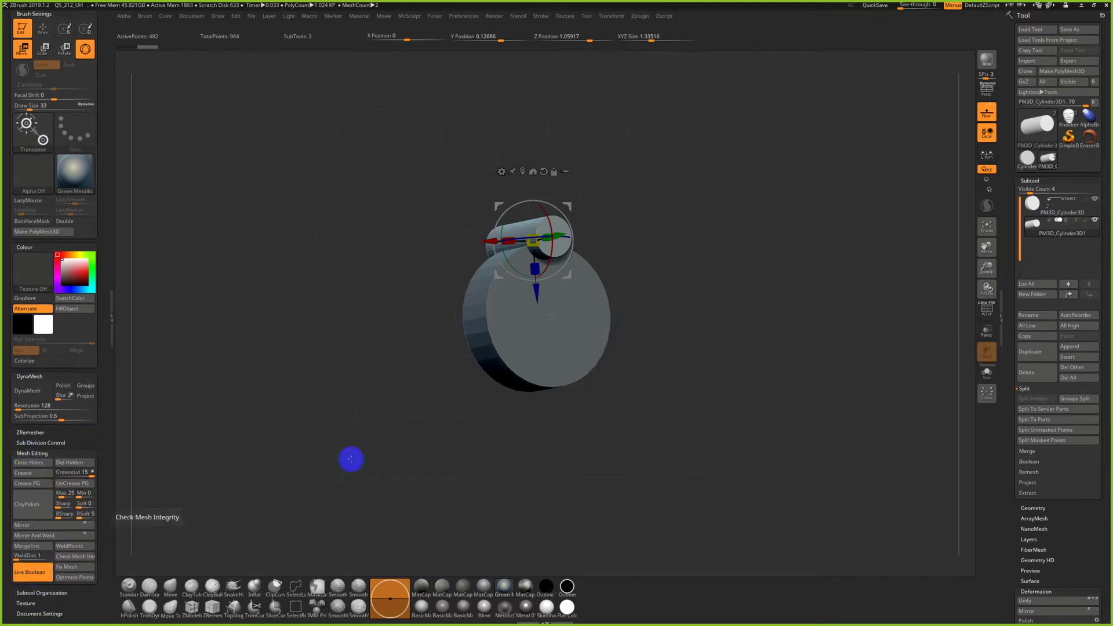
click(1067, 220)
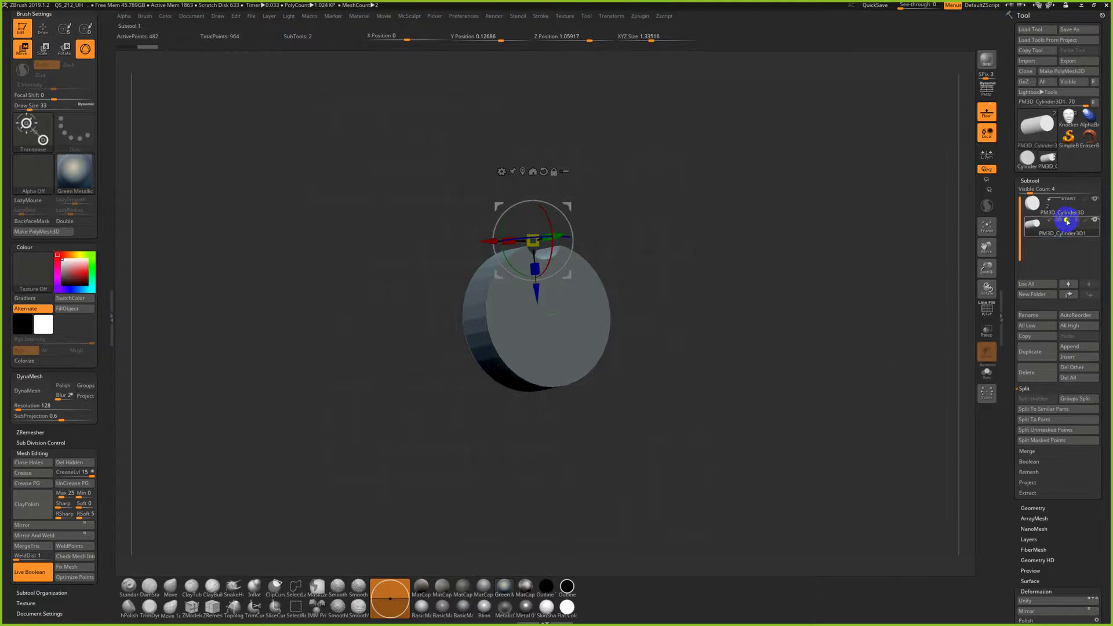
Move the subtracting cylinder deeper into the disc's rim, to a Z position of about 0.955, checking the notch with PolyFrame on and off
alt+drag(774, 294, 814, 360)
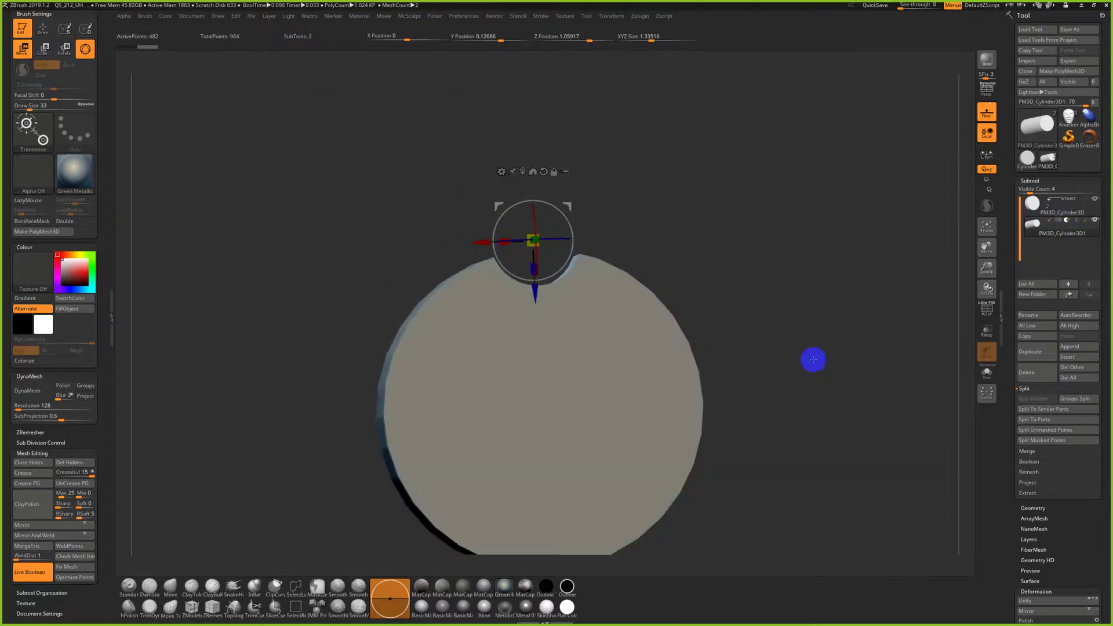
key(shift+f)
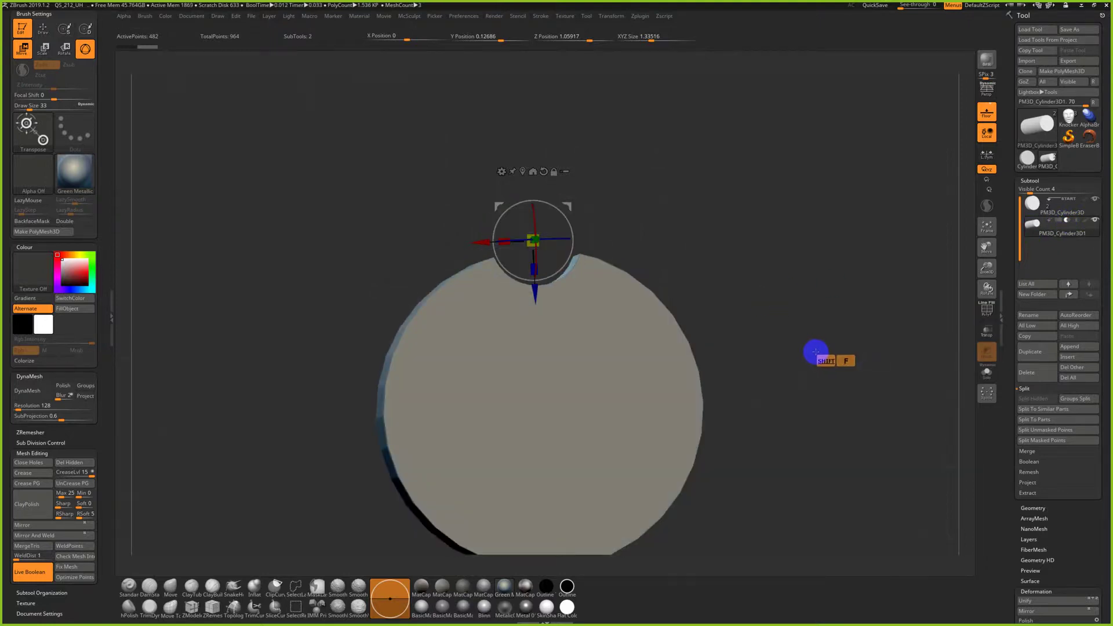
alt+drag(805, 336, 770, 298)
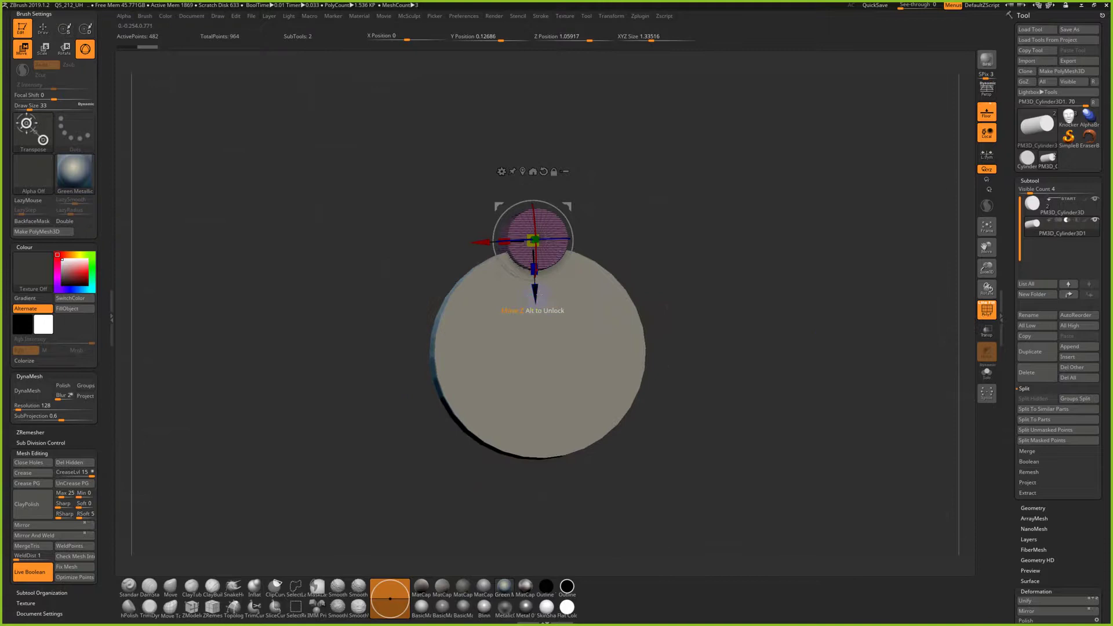
drag(534, 294, 541, 311)
key(shift+f)
drag(723, 267, 759, 298)
key(shift+f)
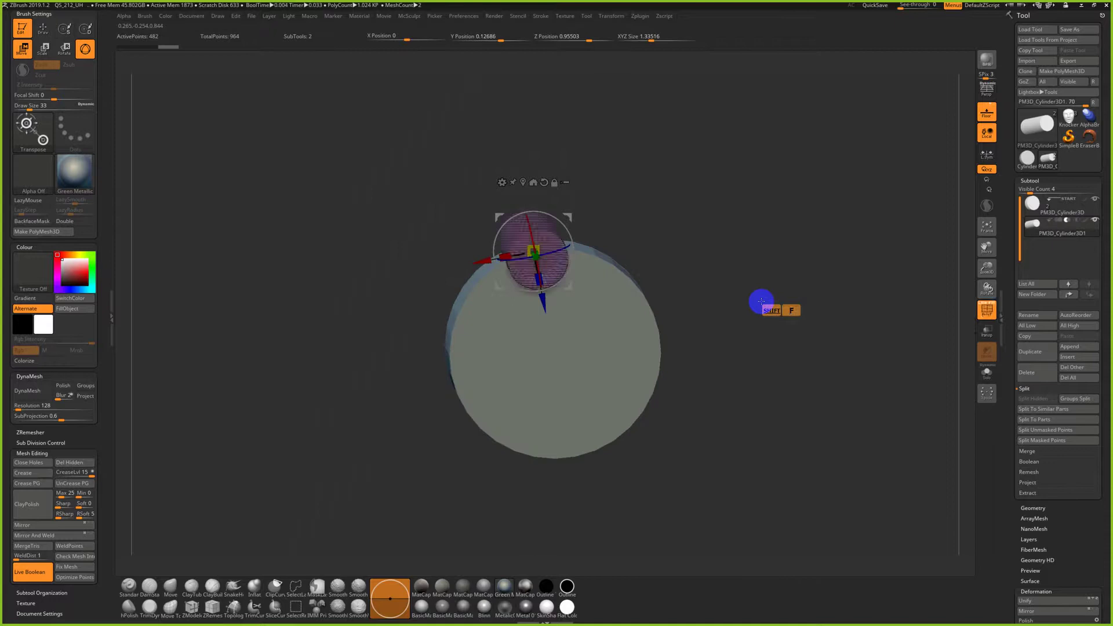
key(shift+f)
drag(760, 303, 783, 293)
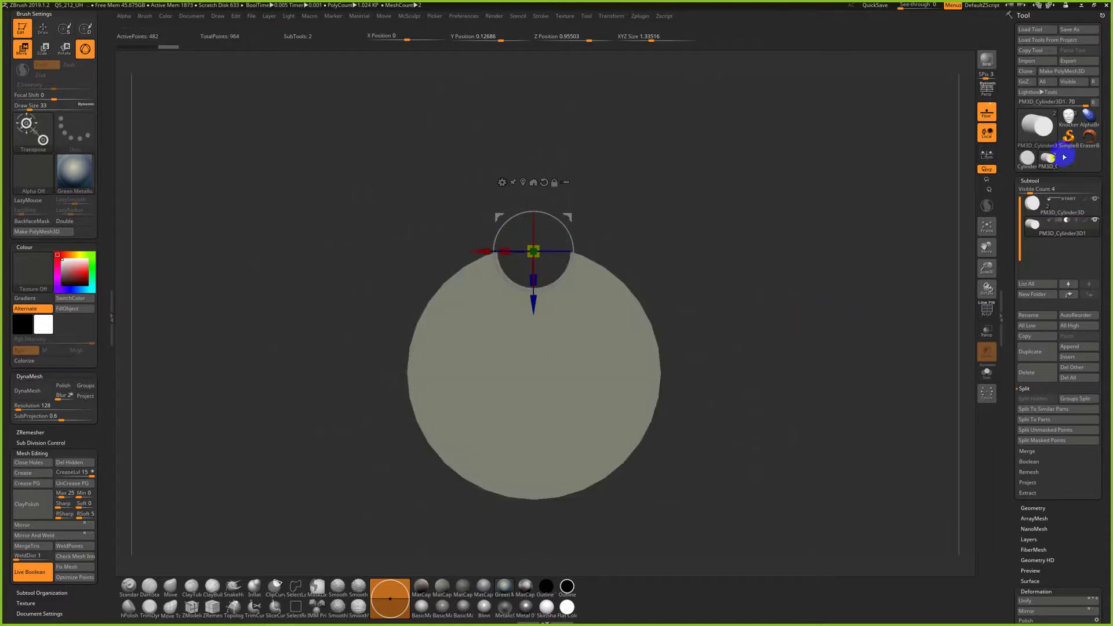
Switch to the Knocker_02 tool and show the face with its ring from the front
mouse_move(1066, 126)
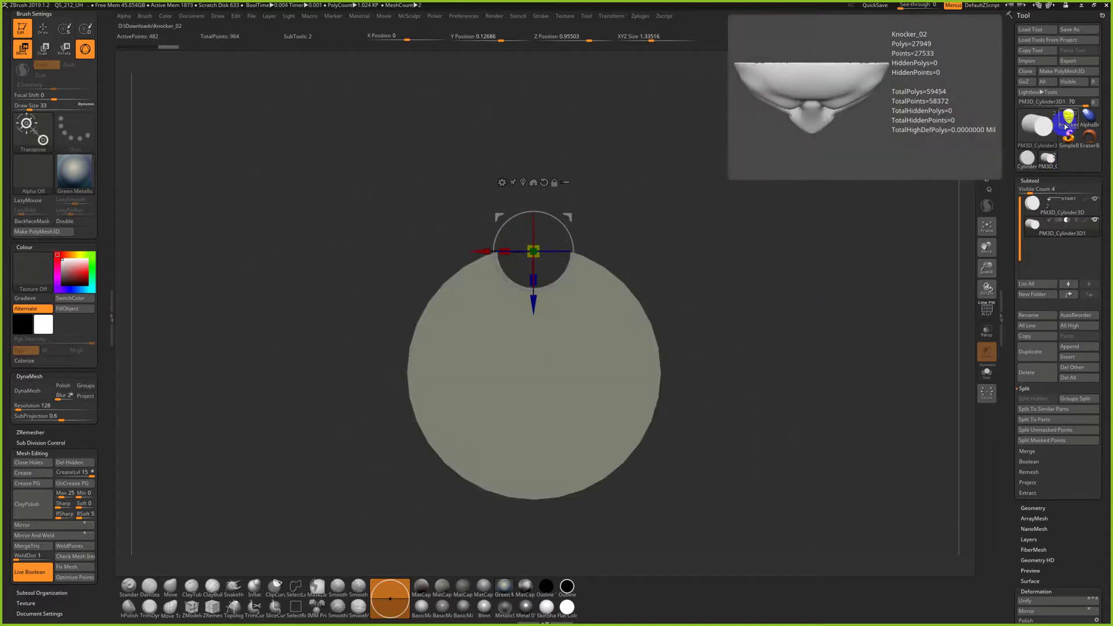
click(1066, 126)
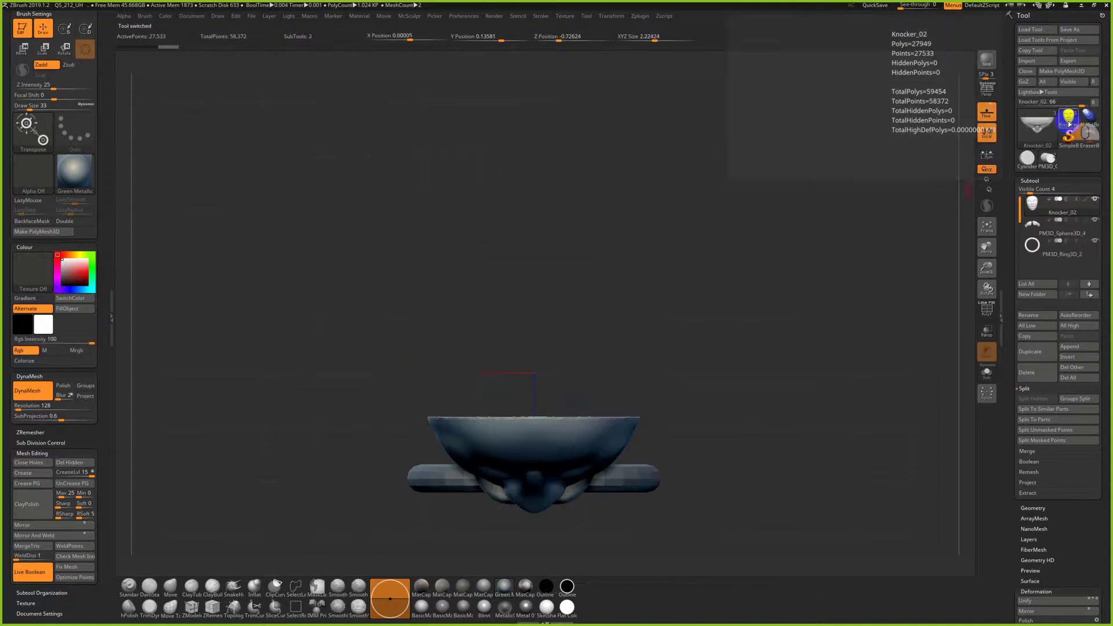
drag(806, 336, 795, 305)
alt+drag(783, 391, 652, 282)
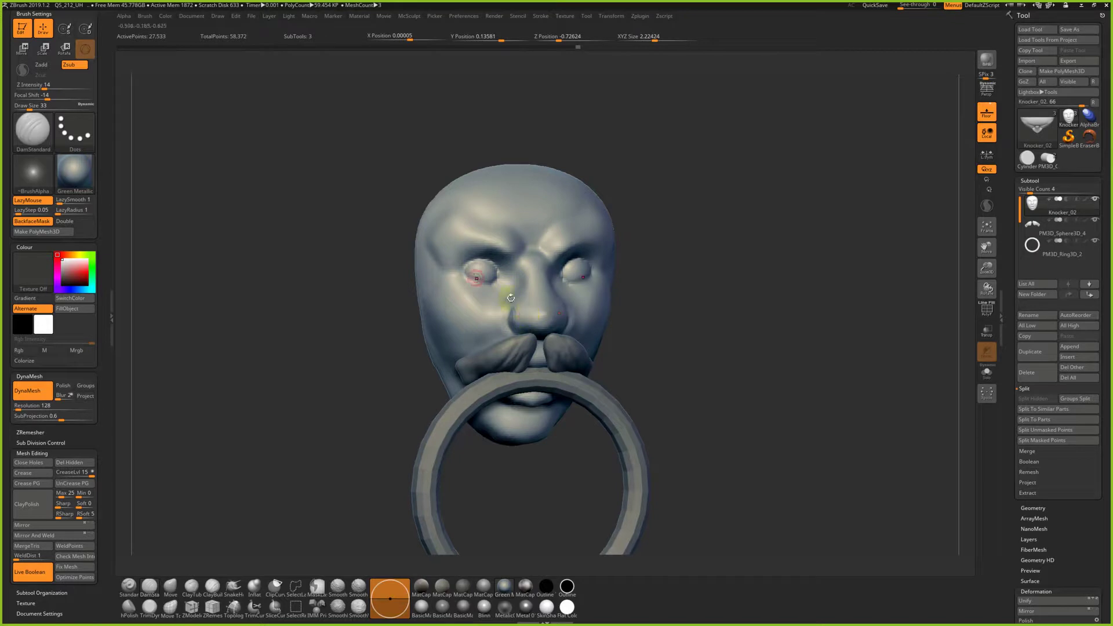
key(ctrl)
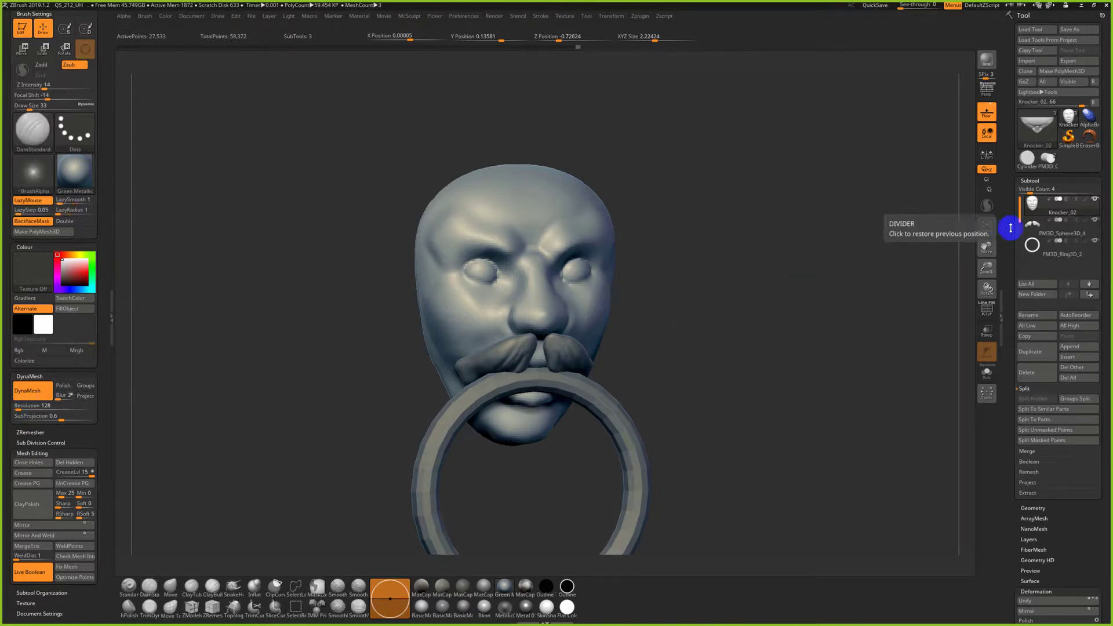
Select the ring subtool PM3D_Ring3D_2 and subdivide it twice, checking its wireframe with PolyFrame
click(1033, 246)
alt+drag(728, 385, 721, 268)
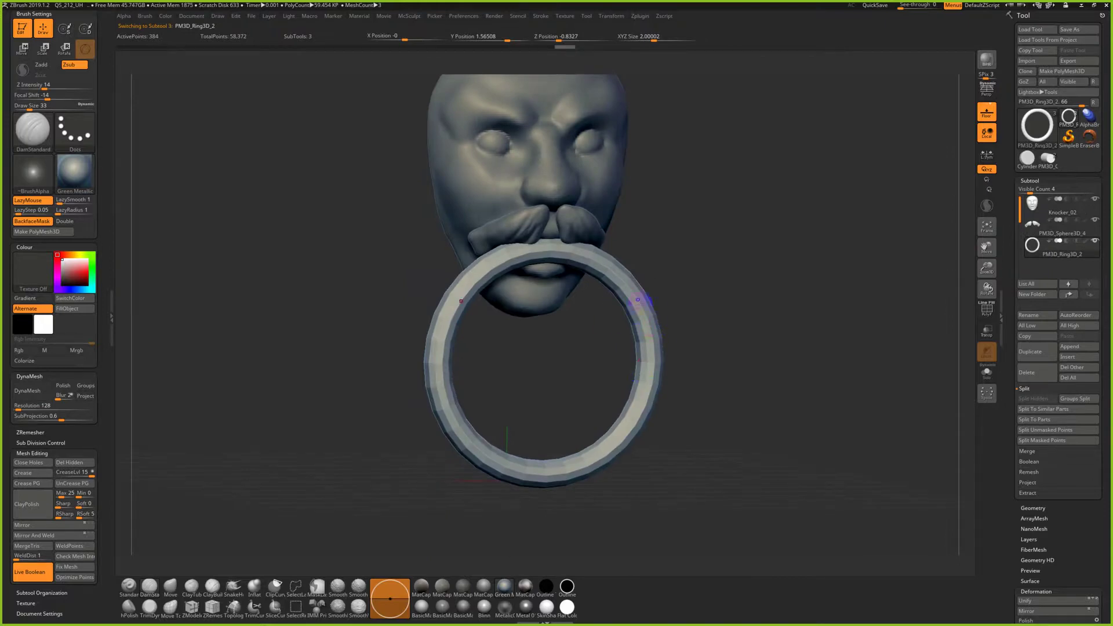
key(shift+f)
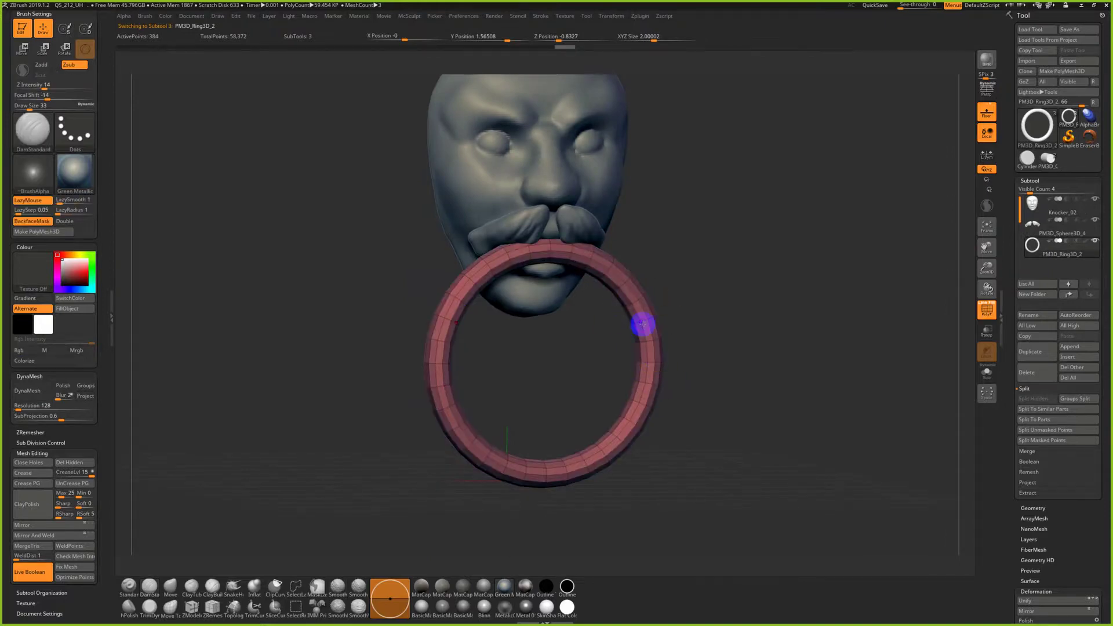
key(ctrl+d)
key(shift+f)
key(shift+f)
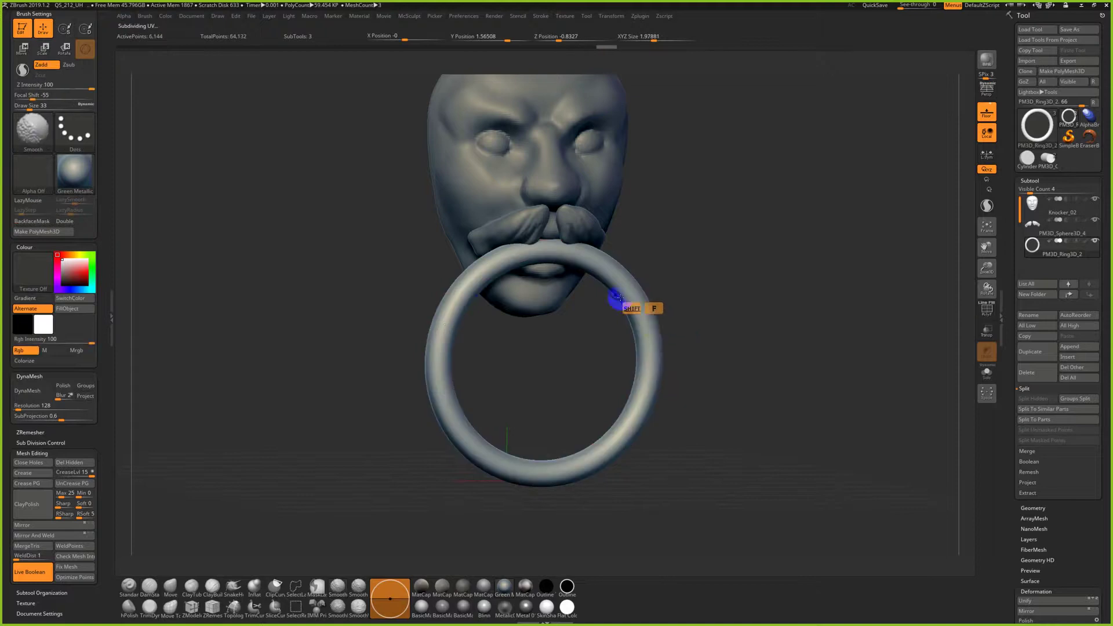
Undo the ring's subdivisions, set the draw size to 90 and make the Knocker_02 face subtool active
key(ctrl+z)
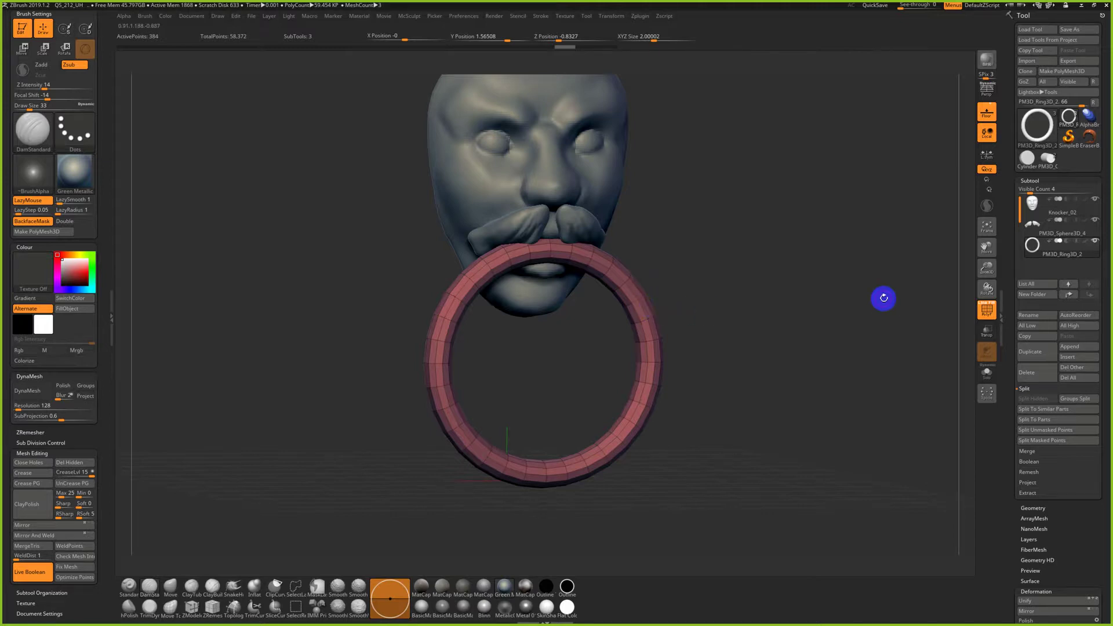
drag(871, 280, 841, 320)
key(s)
drag(785, 268, 796, 276)
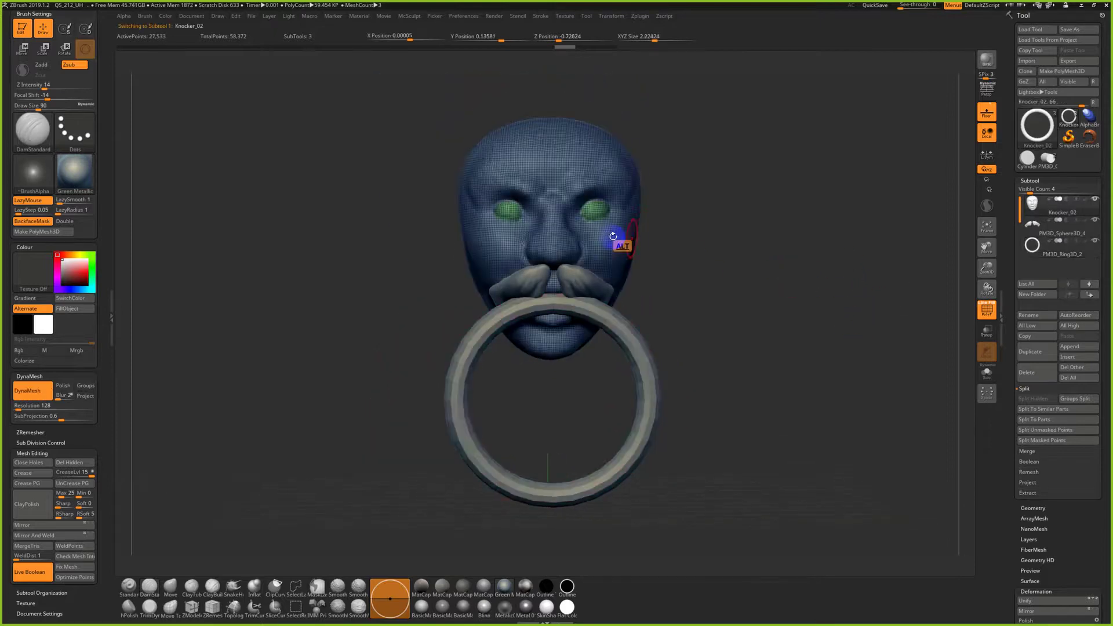
Switch to the PM3D_Cylinder3D1 tool and turn the disc so its flat face and rim notch are in view
click(1047, 159)
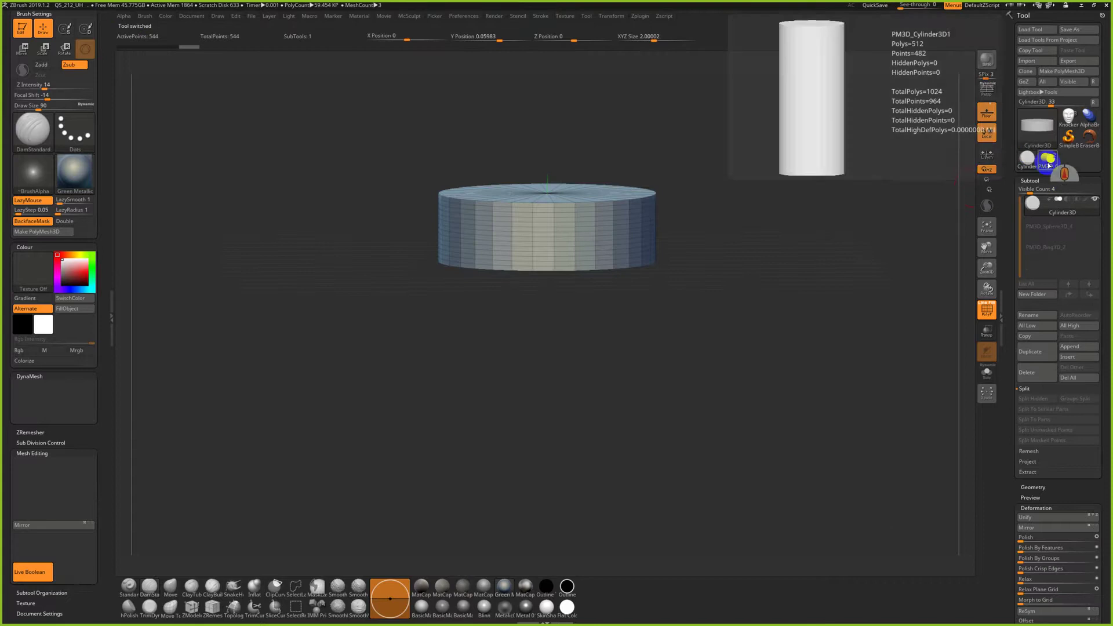
click(1048, 159)
drag(776, 214, 784, 301)
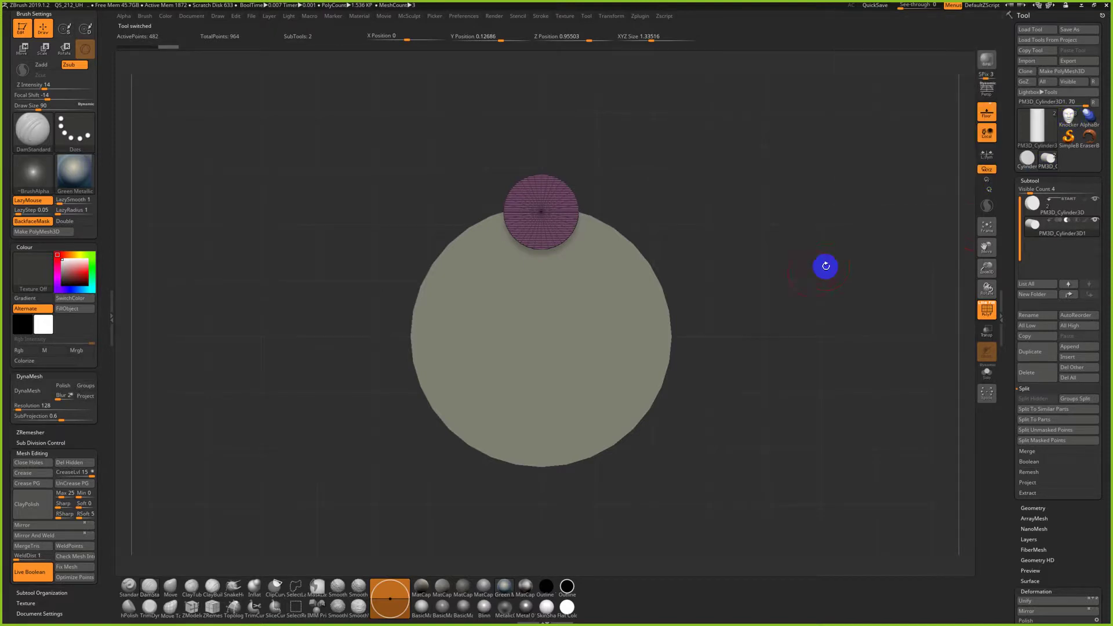
Study the hat's shape in the door knocker reference photo in FastStone Image Viewer, minimise the file explorer window, and return to ZBrush
key(alt+Tab)
key(alt+Tab)
key(alt+Tab)
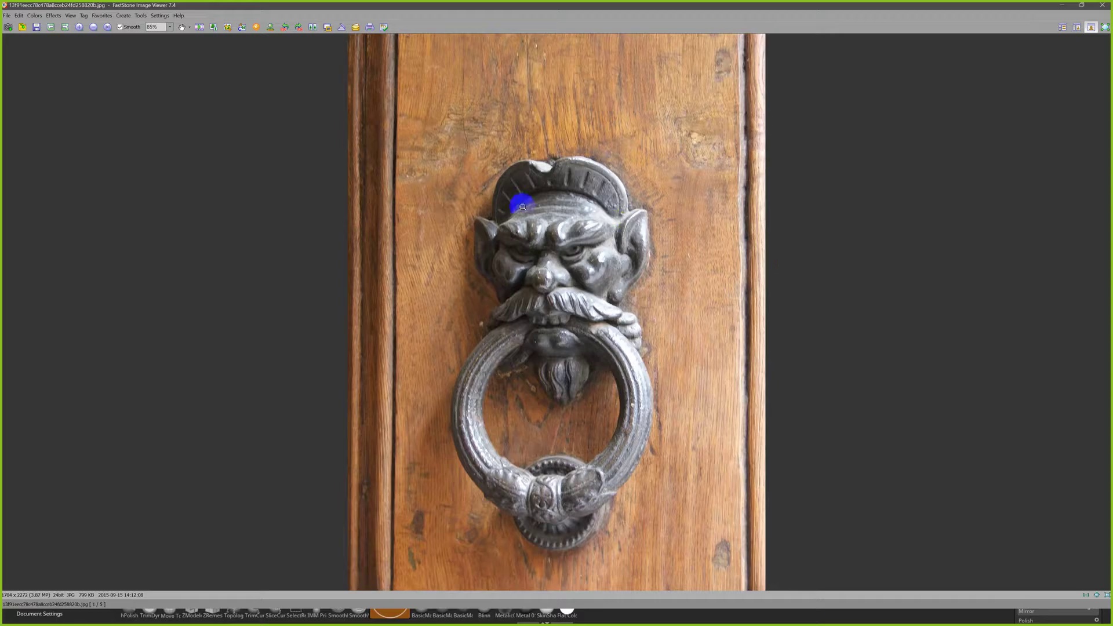
key(alt+Tab)
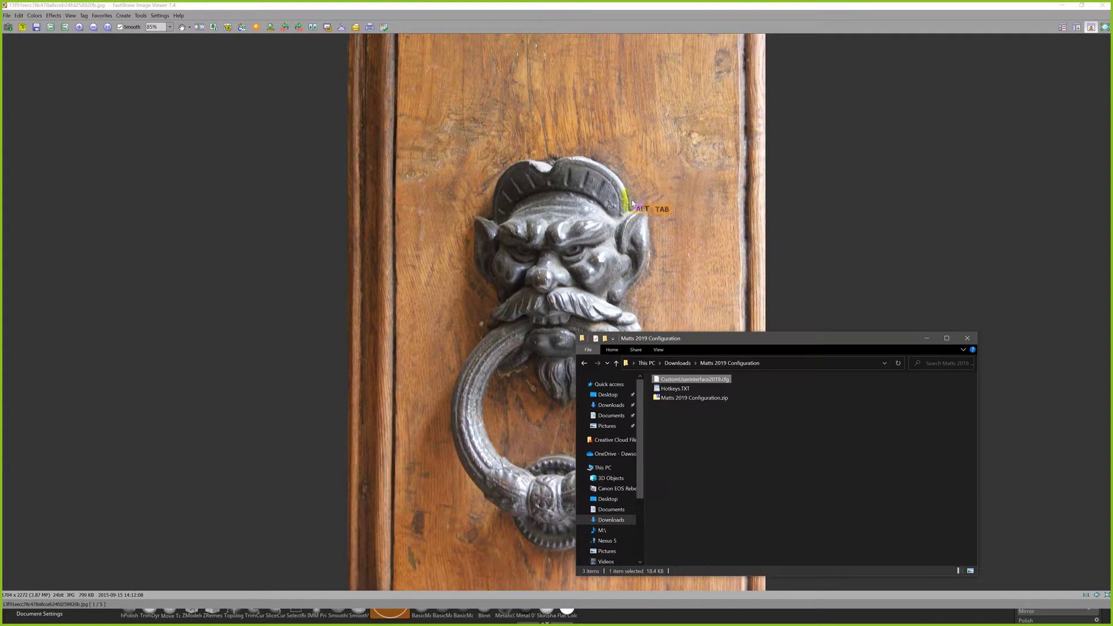
click(1025, 8)
key(Escape)
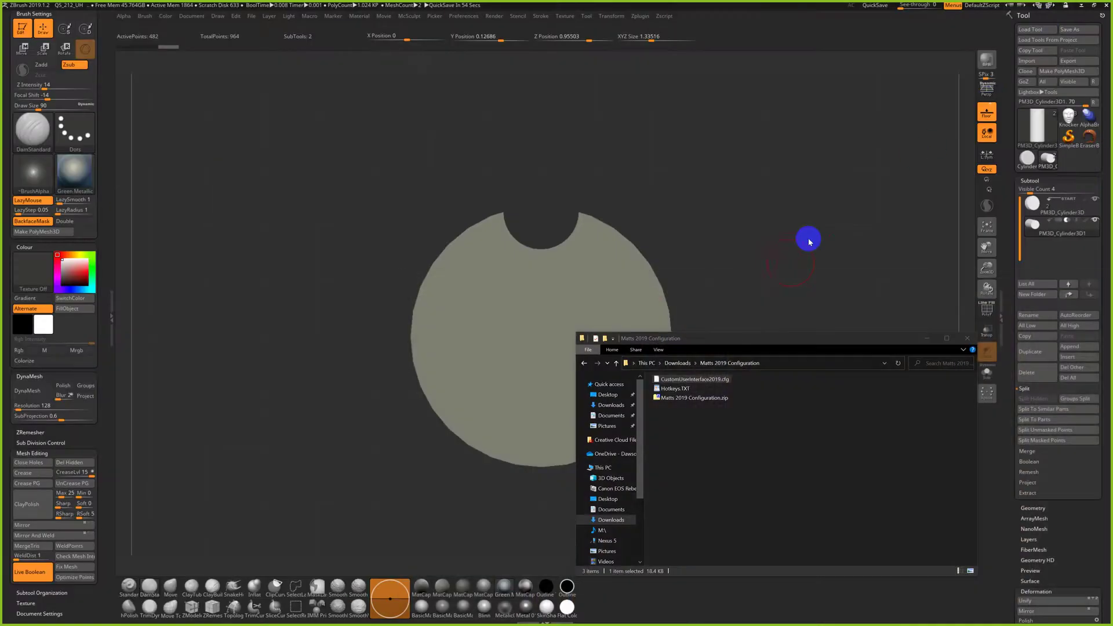
click(929, 340)
alt+click(631, 360)
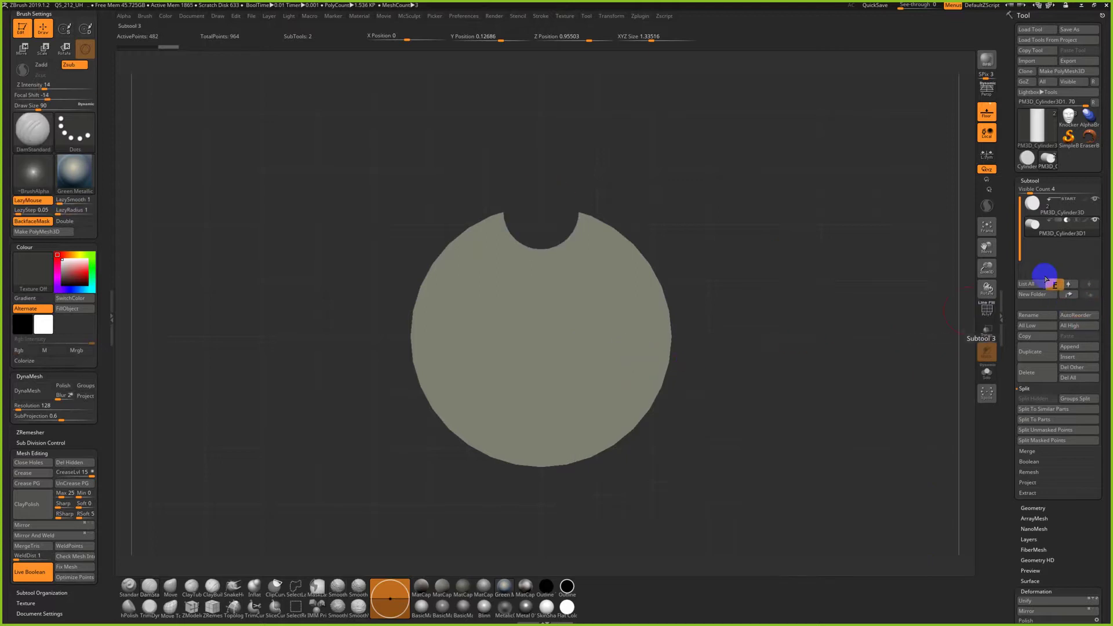
key(alt+Tab)
key(alt+Tab)
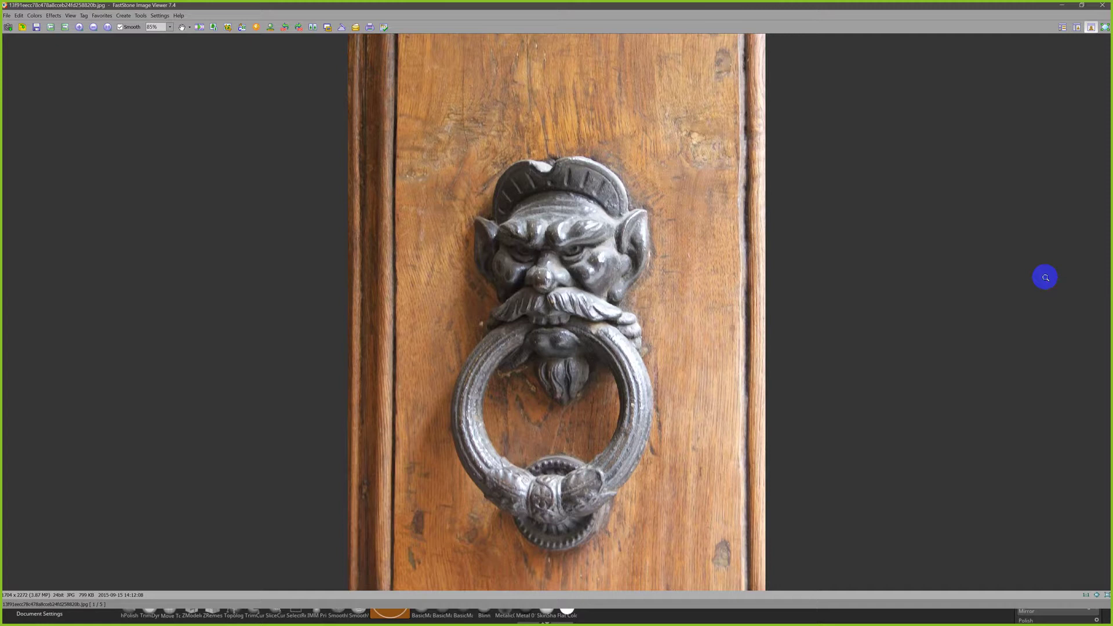
key(alt+Tab)
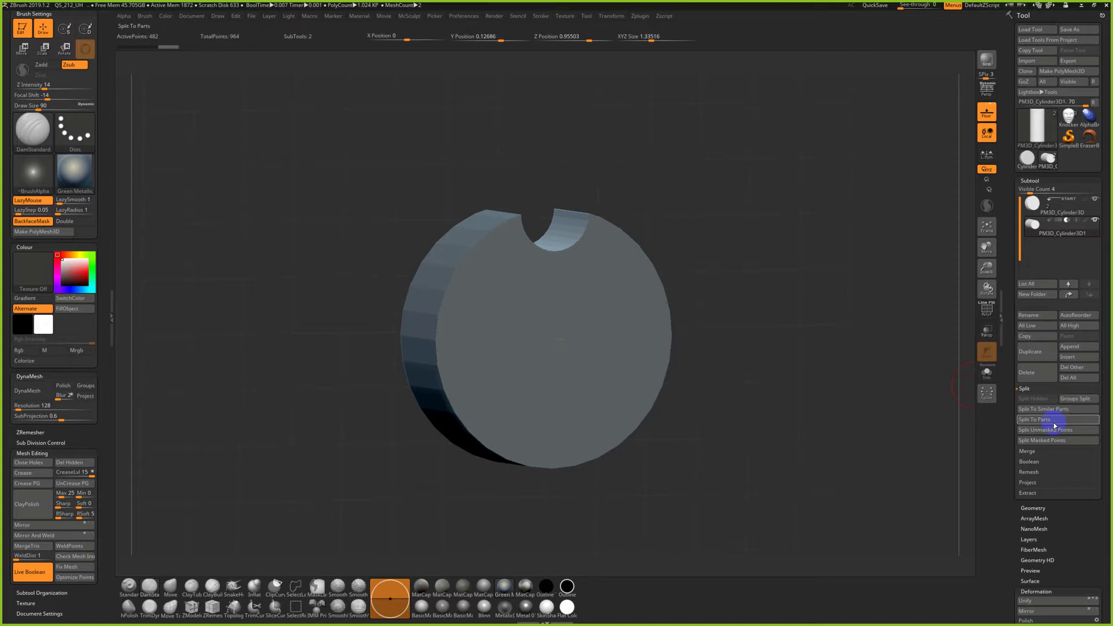
Make a Boolean mesh from the disc and subtracting cylinder, and switch to the resulting UMesh_PM3D_Cylinder3D tool
drag(1009, 460, 1009, 436)
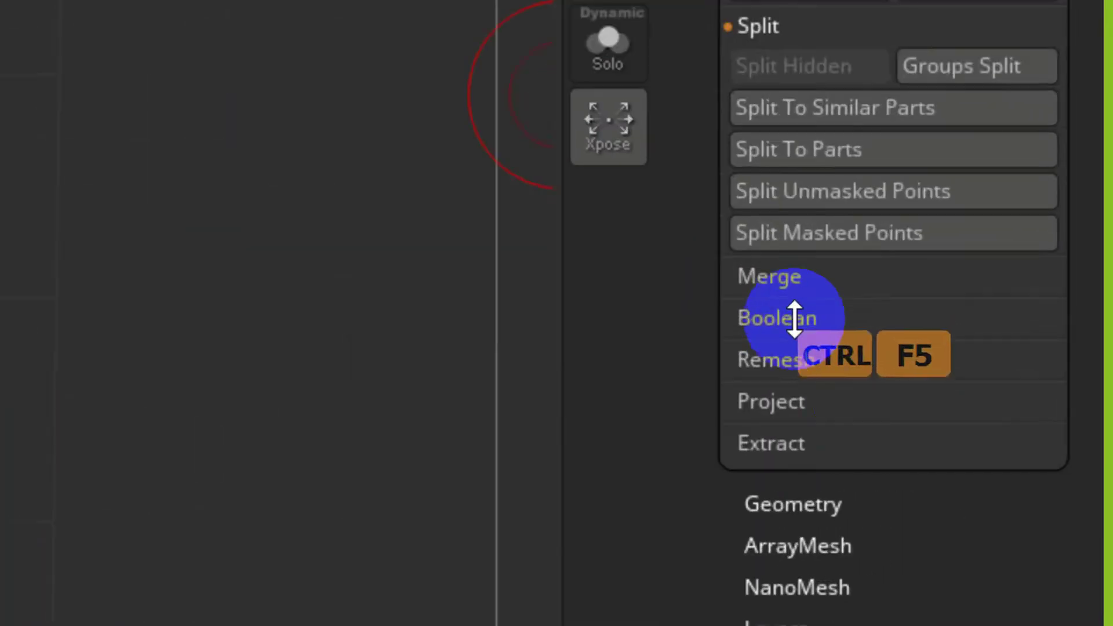
click(1029, 441)
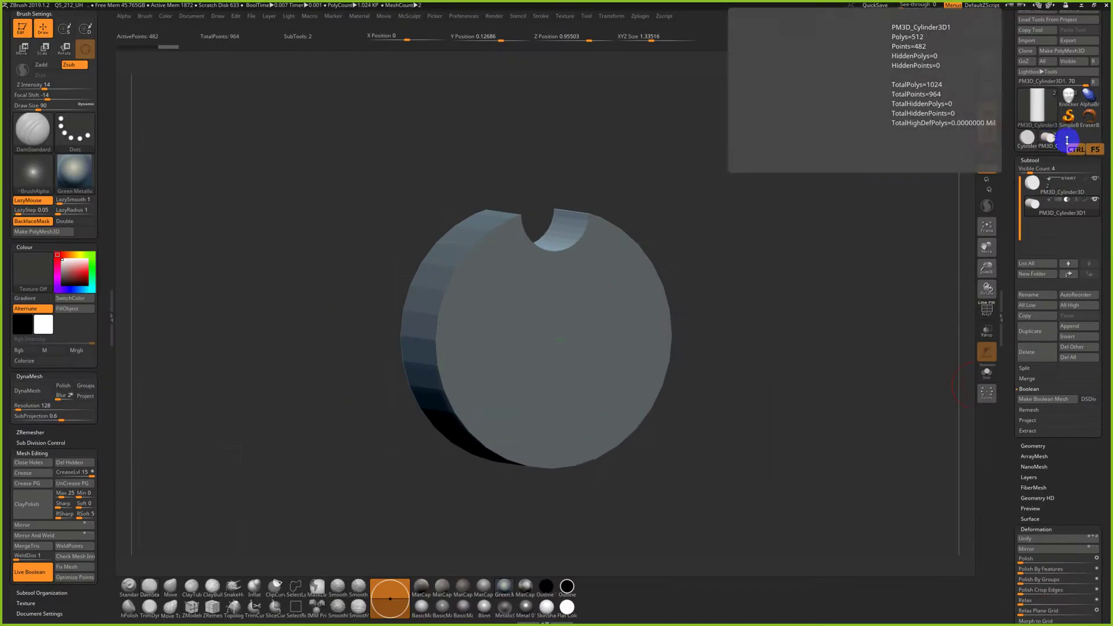
click(1042, 400)
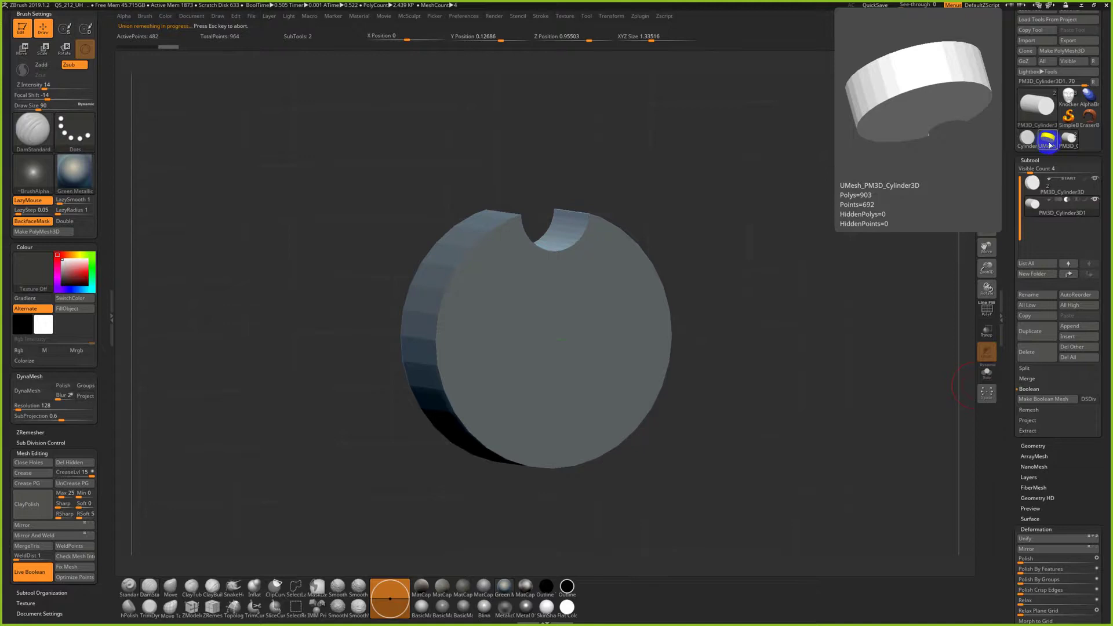
click(1049, 140)
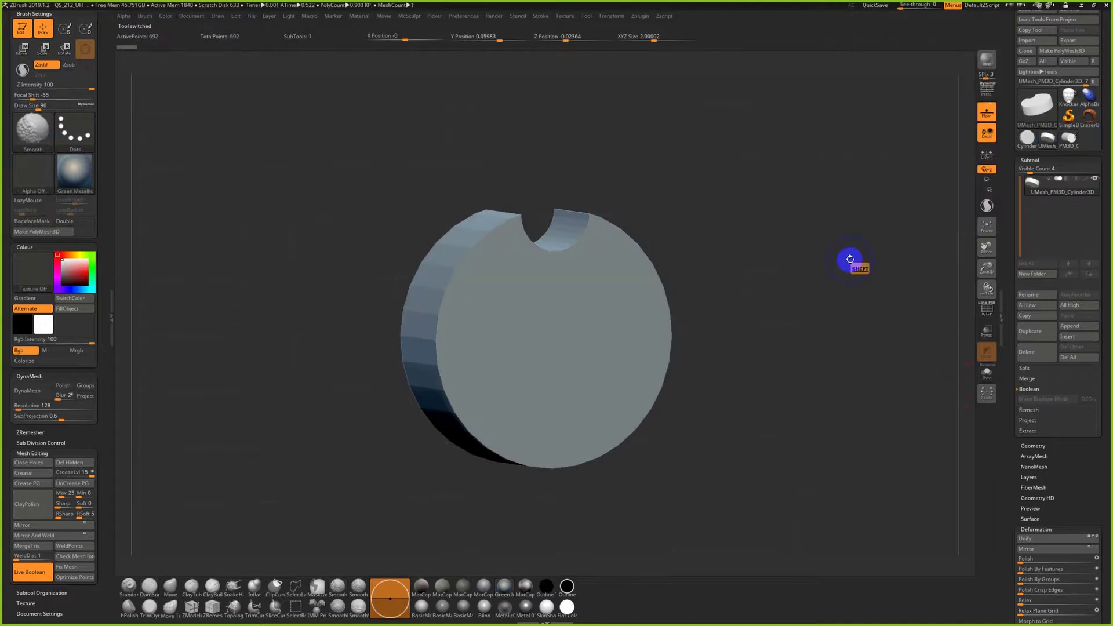
Examine the Boolean mesh's topology around the notch with PolyFrame on
key(shift+f)
drag(679, 252, 609, 199)
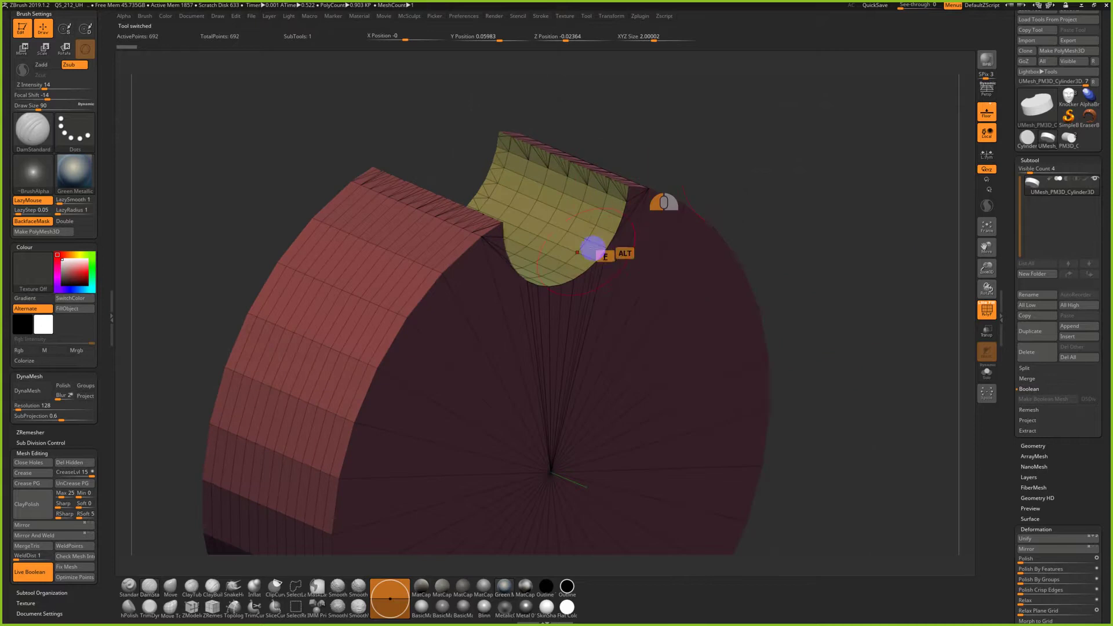
drag(740, 174, 577, 189)
alt+drag(629, 271, 739, 308)
Try DynaMesh on the notched disc at resolution 128, view it without PolyFrame, and undo it
click(66, 473)
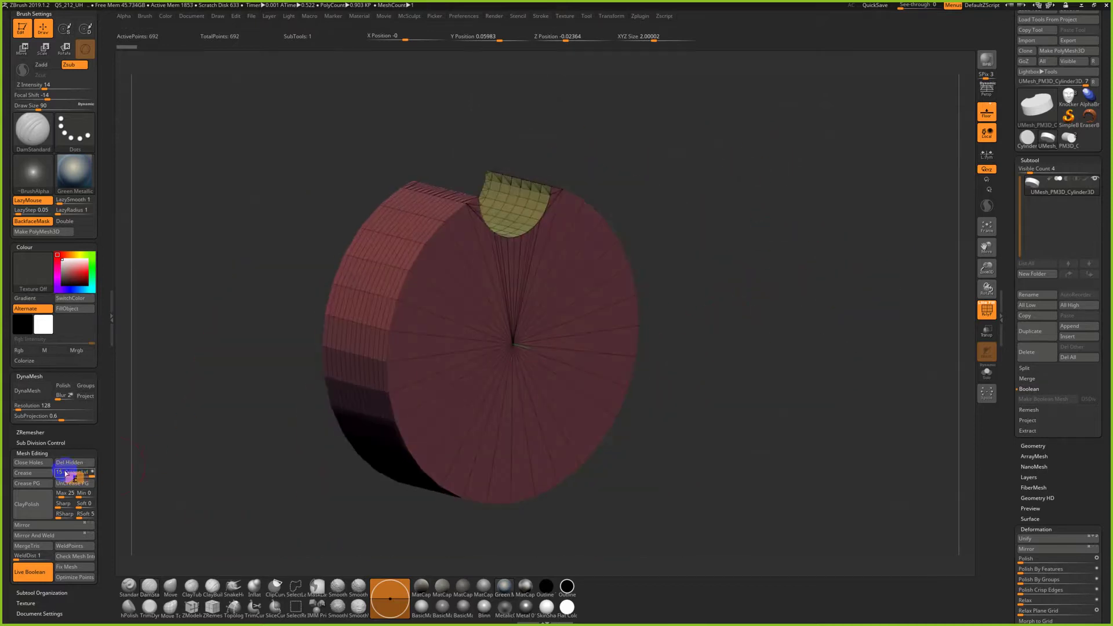
click(27, 390)
key(shift+f)
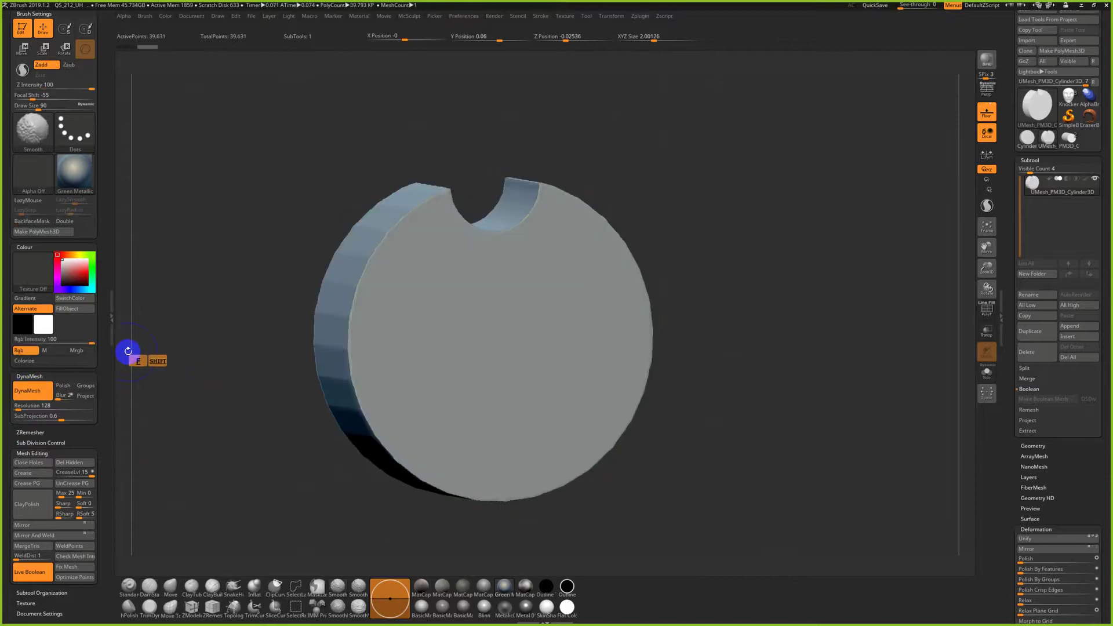
key(ctrl+z)
key(shift+f)
drag(197, 356, 204, 395)
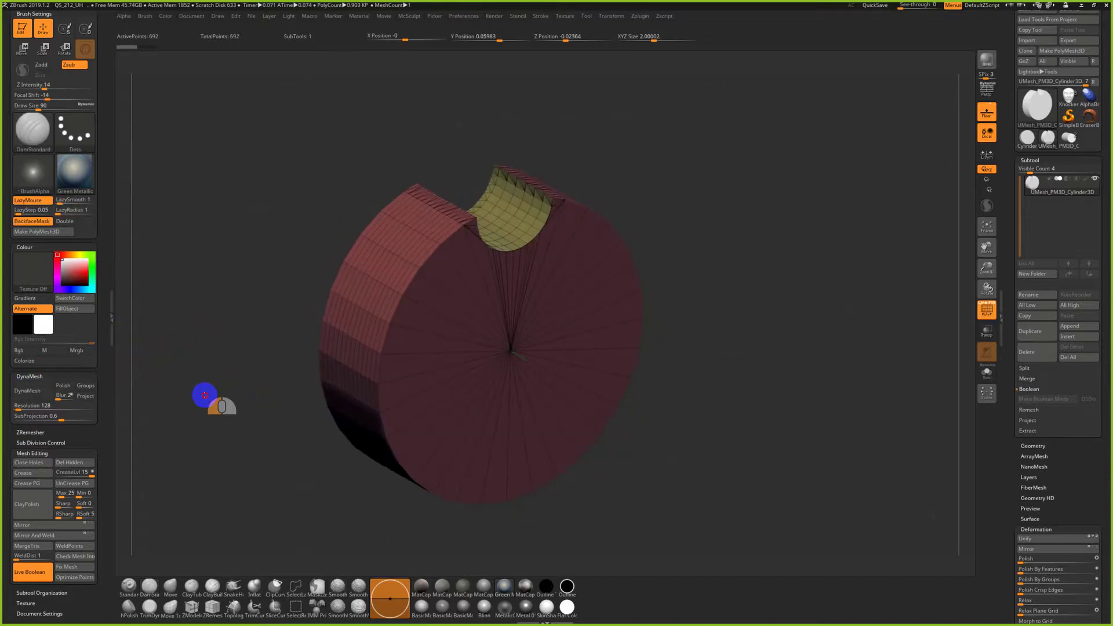
drag(205, 395, 276, 456)
Check the reference photo and try slicing the notched disc along a slanted line from the side with SliceCurve
key(alt+Tab)
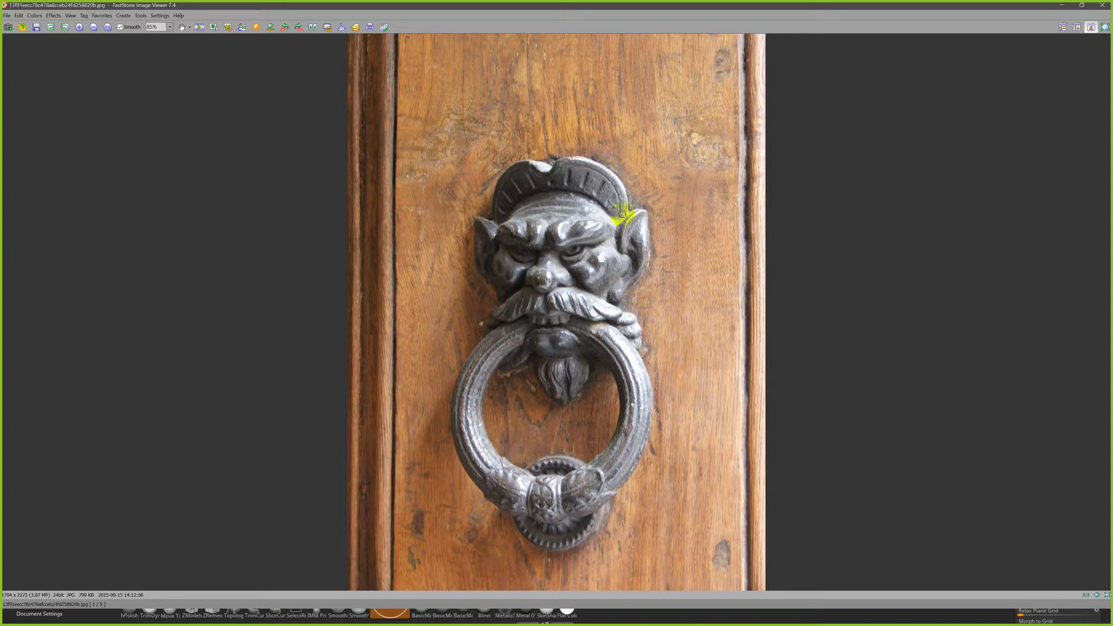
key(alt+Tab)
drag(606, 367, 599, 342)
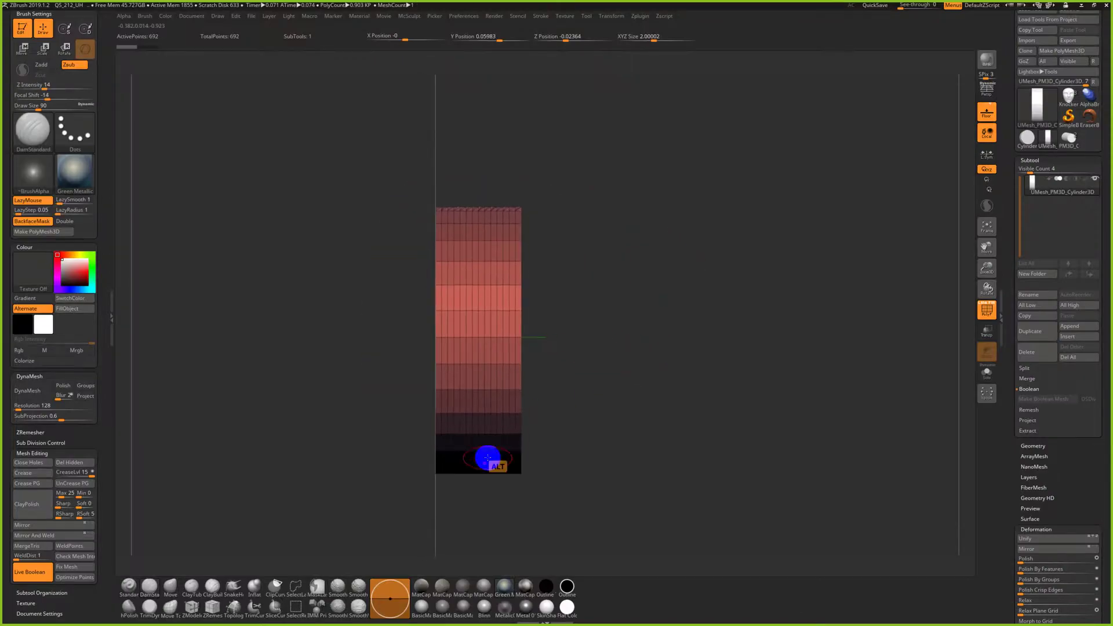
click(279, 616)
key(ctrl+shift)
mouse_move(544, 171)
ctrl+shift+mouse_down()
mouse_move(442, 415)
mouse_move(445, 510)
mouse_move(462, 536)
mouse_move(476, 531)
mouse_move(440, 470)
mouse_move(516, 529)
mouse_move(467, 458)
ctrl+shift+mouse_up()
key(ctrl+z)
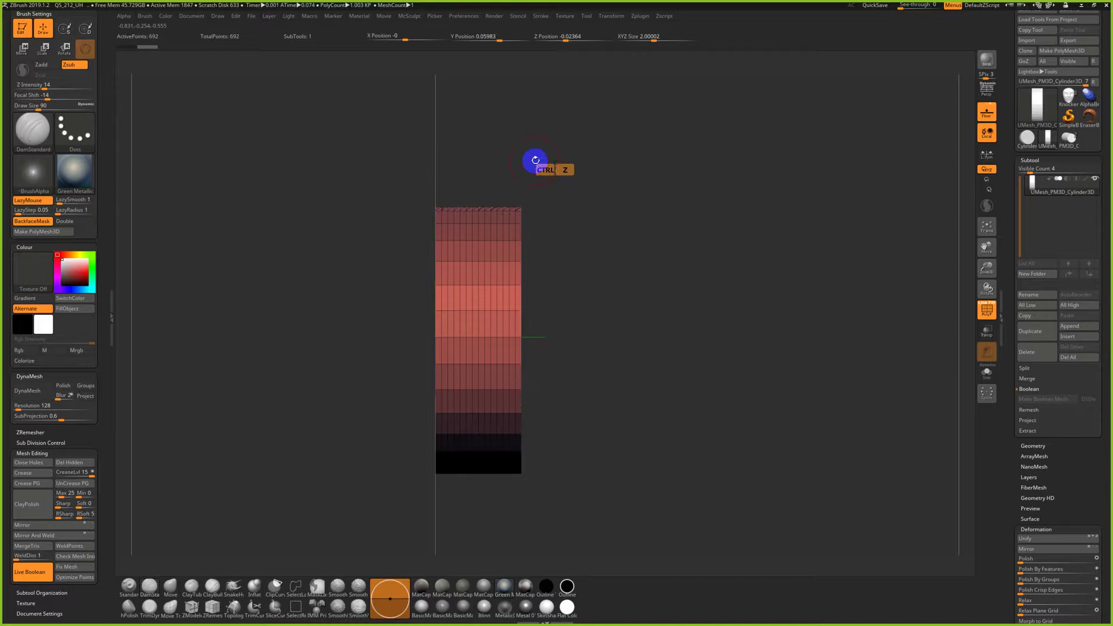
Select the TrimCurve brush and try trimming the disc along a slanted line in side view
ctrl+shift+click(255, 607)
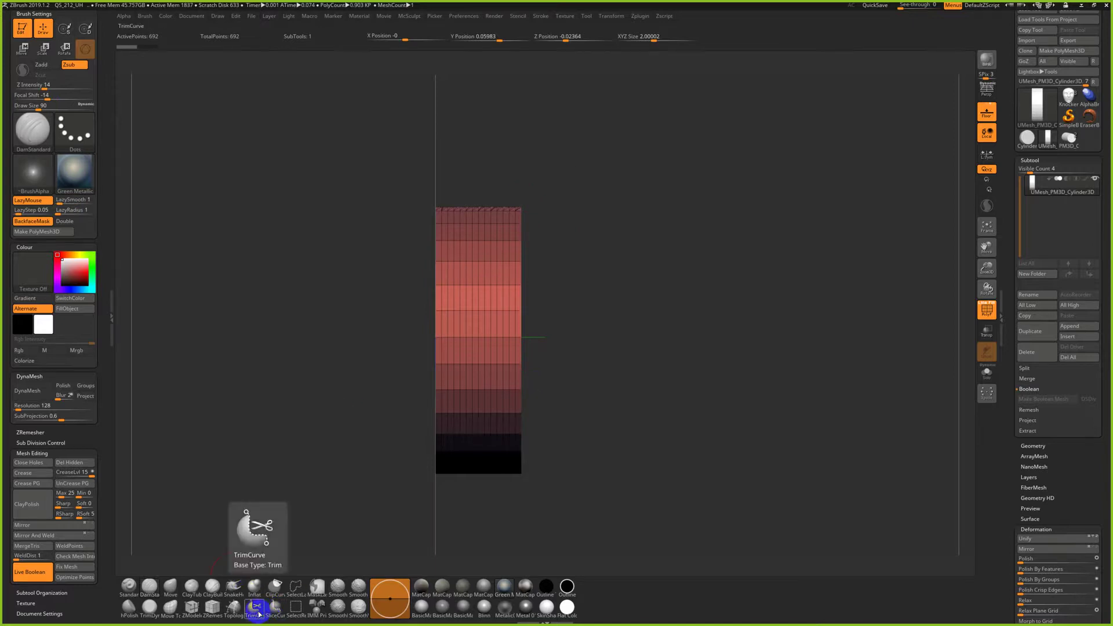
mouse_move(522, 184)
ctrl+shift+mouse_down()
mouse_move(458, 481)
mouse_move(530, 427)
mouse_move(659, 454)
ctrl+shift+mouse_up()
key(ctrl+z)
key(ctrl)
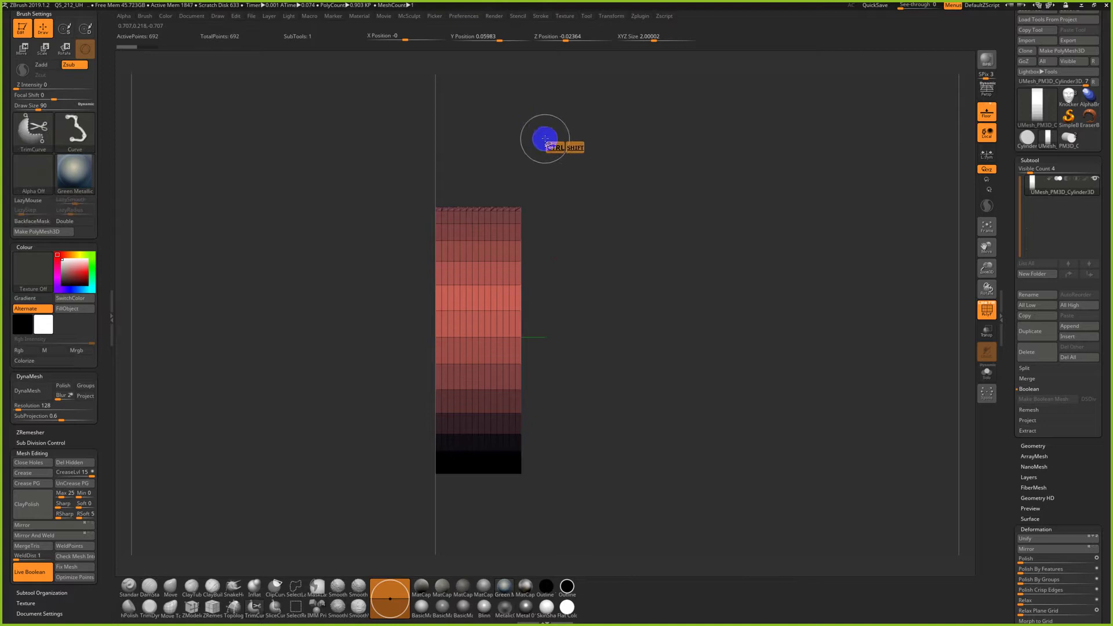
ctrl+shift+drag(526, 144, 494, 511)
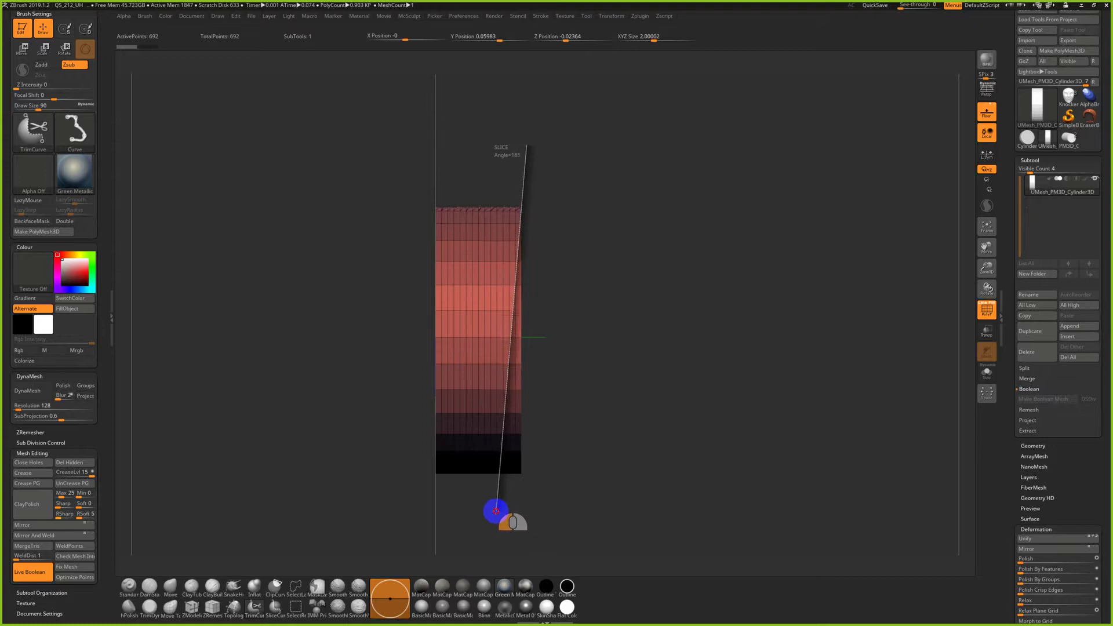
mouse_move(495, 510)
ctrl+shift+mouse_down()
mouse_move(447, 514)
mouse_move(487, 518)
ctrl+shift+mouse_up()
mouse_move(558, 484)
mouse_down()
mouse_move(587, 415)
mouse_move(633, 435)
mouse_move(572, 242)
mouse_up()
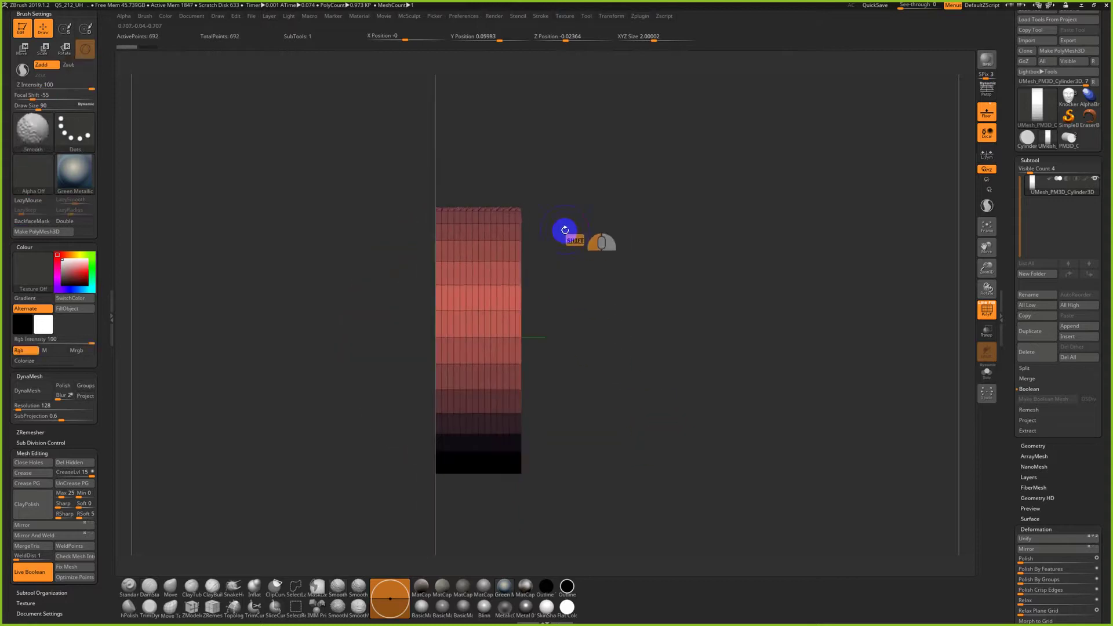
Retry the slanted TrimCurve cut across the disc's side at several angles, inspecting each one, and undo the cuts
ctrl+shift+drag(532, 161, 504, 213)
mouse_move(501, 320)
ctrl+shift+mouse_down()
mouse_move(505, 405)
mouse_move(464, 484)
ctrl+shift+mouse_up()
mouse_move(587, 418)
mouse_down()
mouse_move(551, 427)
mouse_move(586, 410)
mouse_up()
drag(557, 275, 580, 261)
ctrl+shift+drag(521, 123, 494, 520)
mouse_move(489, 518)
mouse_down()
mouse_move(494, 504)
mouse_move(497, 516)
mouse_up()
drag(619, 415, 719, 304)
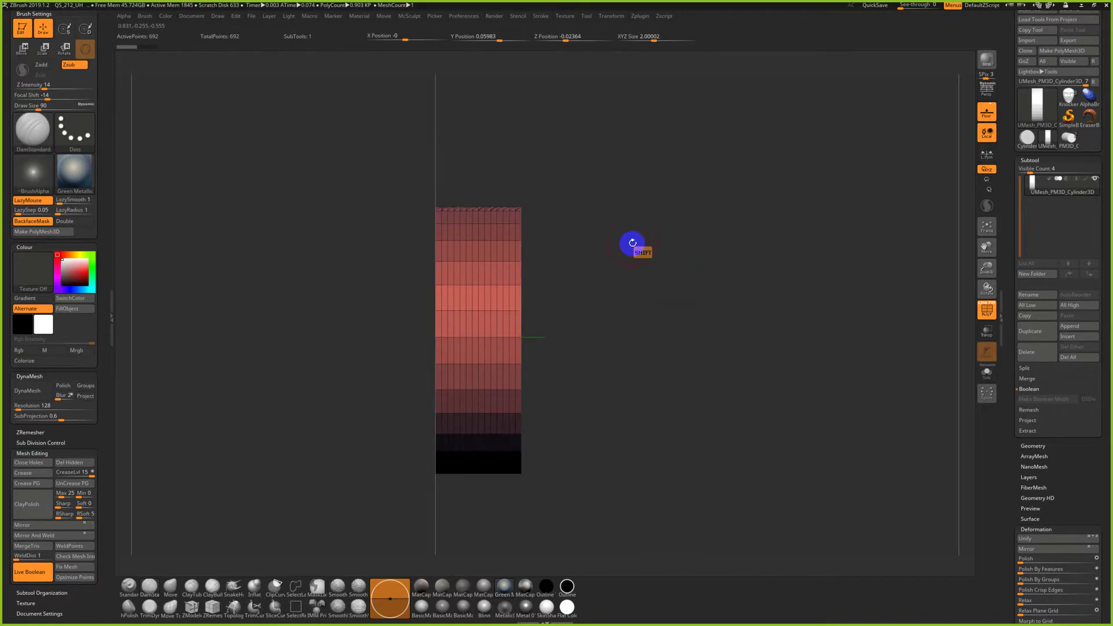
mouse_move(526, 150)
ctrl+shift+mouse_down()
mouse_move(453, 517)
mouse_move(461, 535)
ctrl+shift+mouse_up()
drag(566, 465, 464, 231)
drag(608, 214, 659, 231)
key(ctrl+z)
key(ctrl+z)
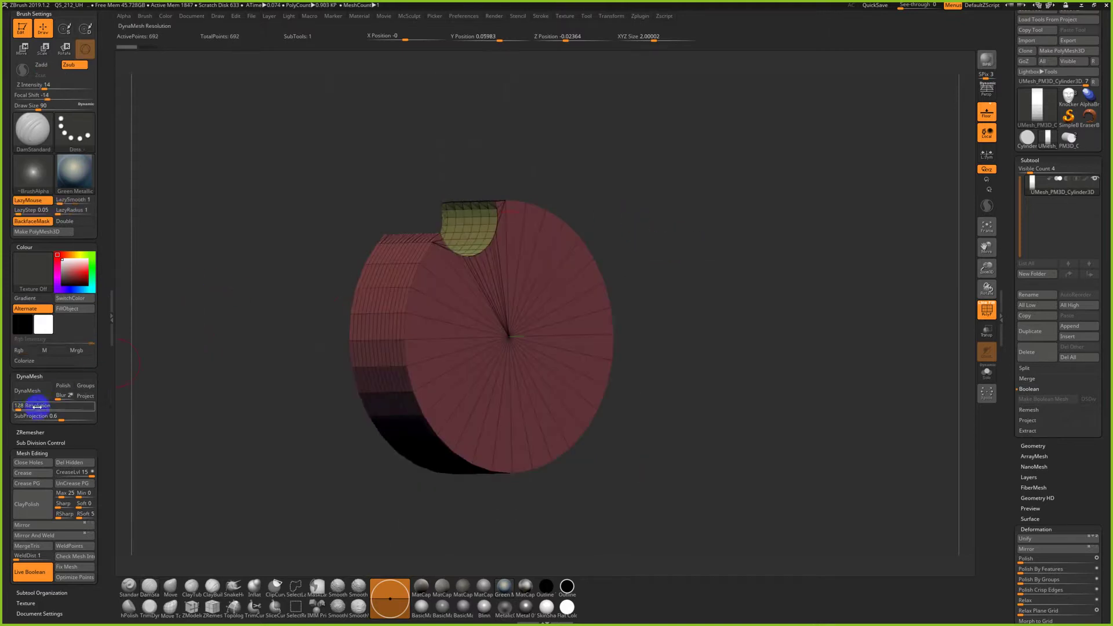
Try DynaMesh on the notched disc at resolution 192, look at it without PolyFrame, and undo it
drag(18, 409, 17, 409)
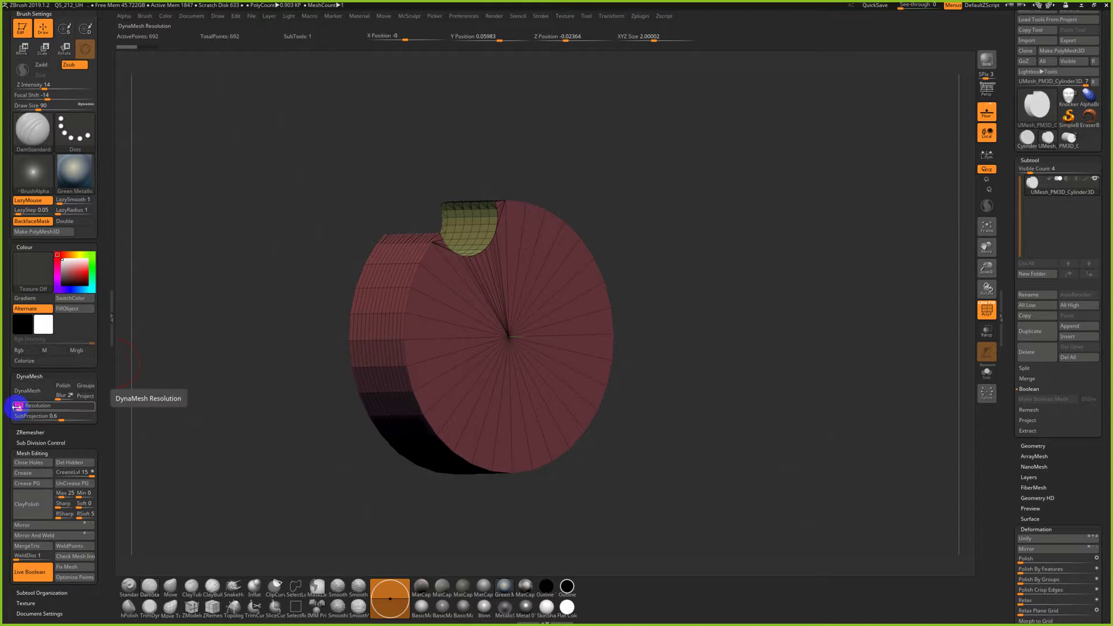
click(25, 391)
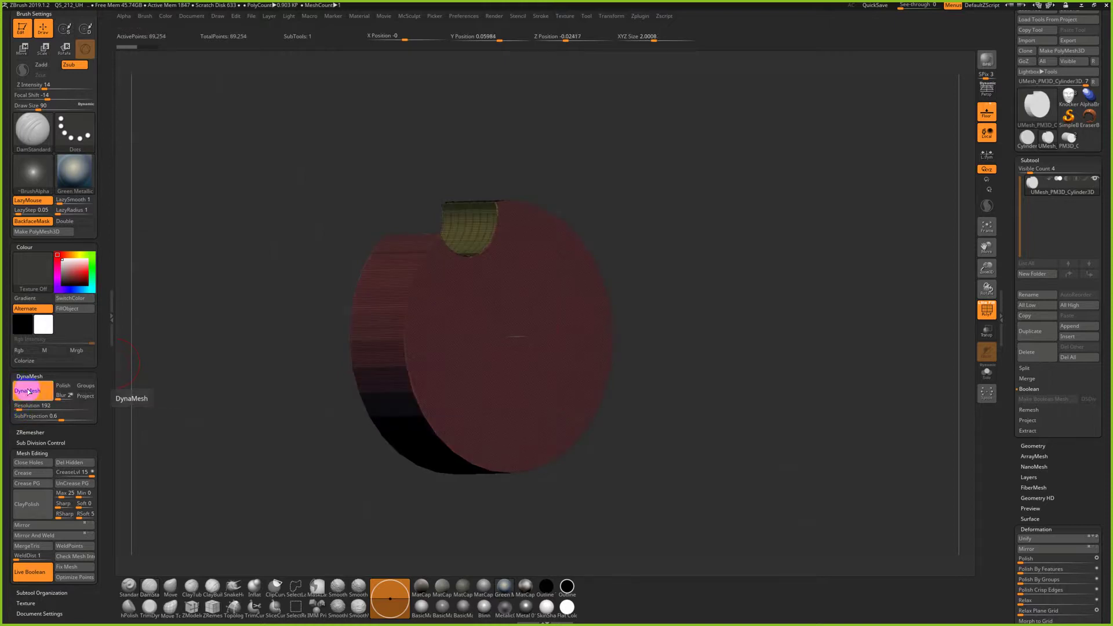
mouse_move(226, 418)
shift+mouse_down()
mouse_move(241, 418)
mouse_move(227, 420)
shift+mouse_up()
key(ctrl+z)
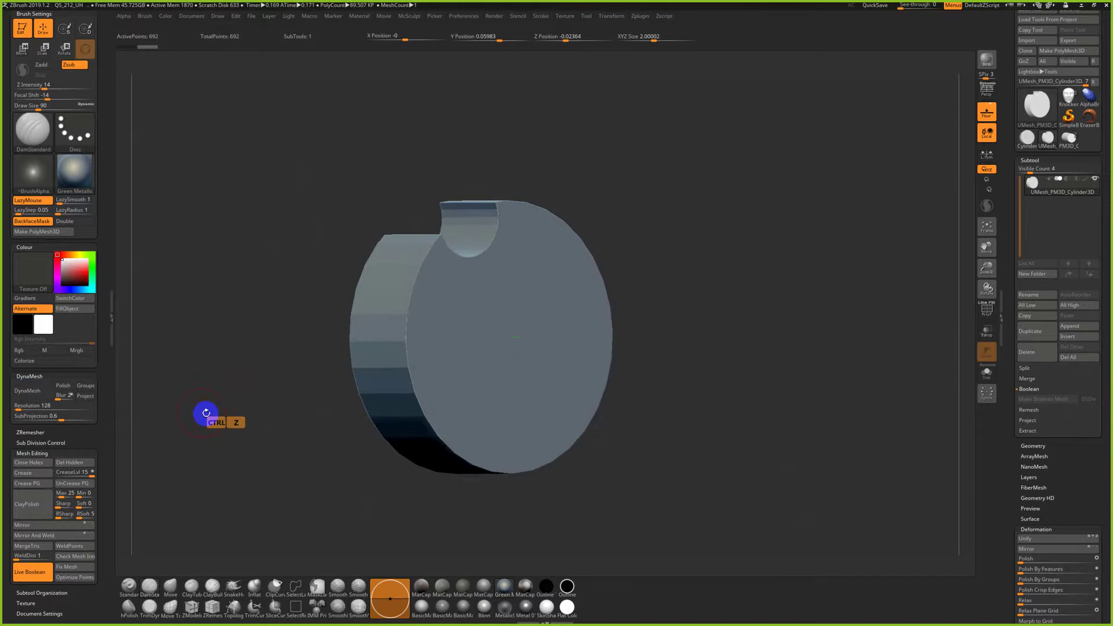
Try DynaMesh on the notched disc at resolution 128 with Polish enabled, and undo it
click(64, 387)
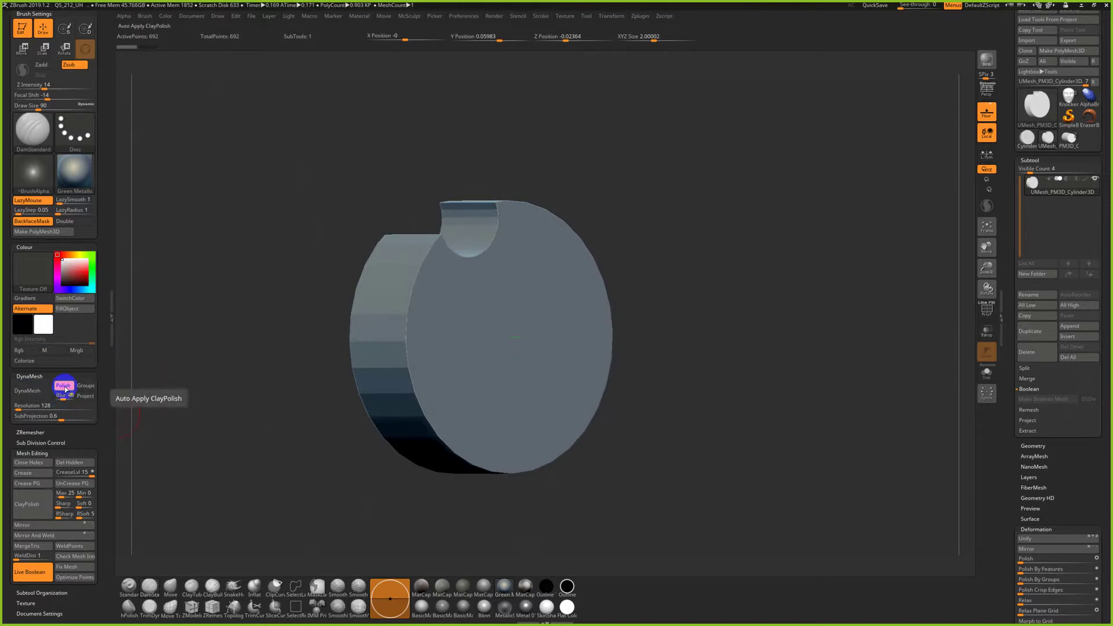
click(27, 390)
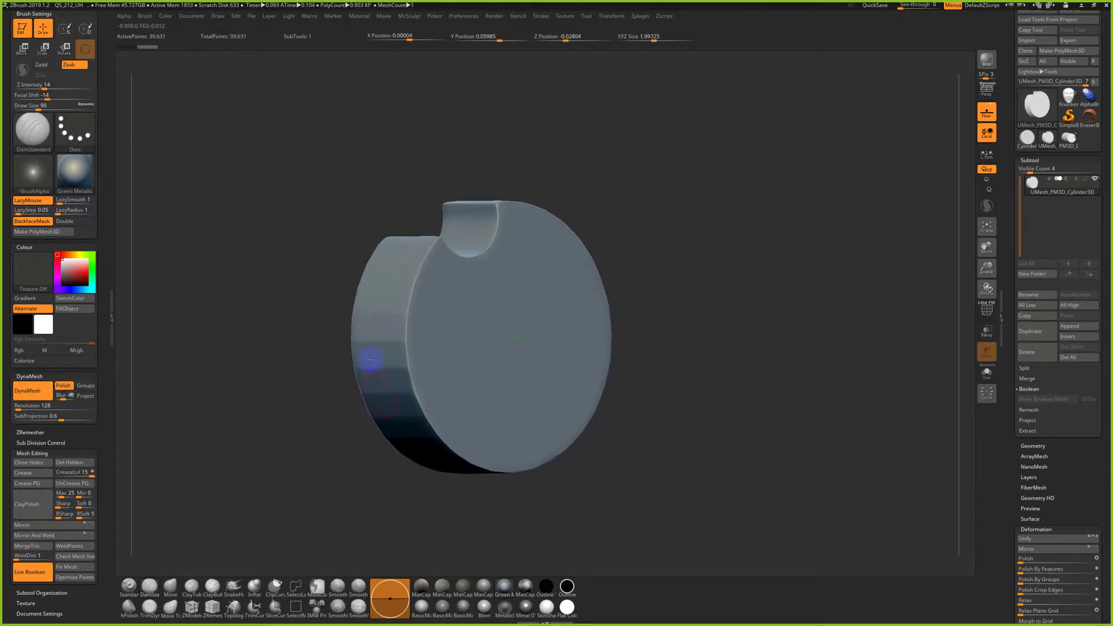
key(ctrl+z)
Turn off Polish, DynaMesh the notched disc at resolution 128, and show its wireframe from the side
click(64, 386)
click(29, 390)
drag(128, 407, 266, 472)
key(shift+f)
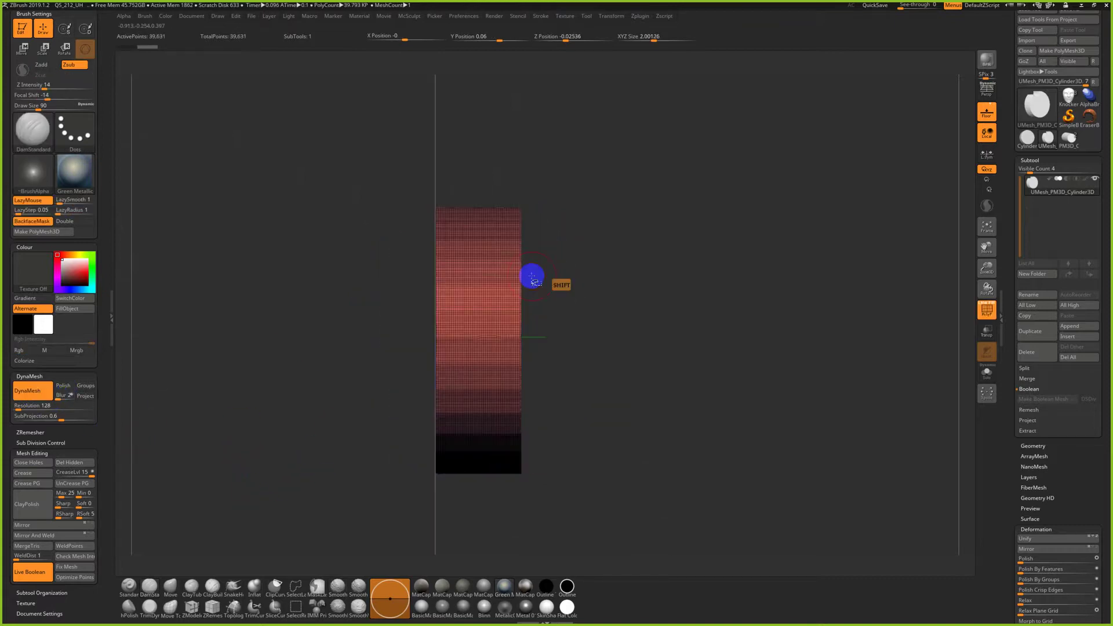
Trim the DynaMeshed disc at a slant from the side with TrimCurve, comparing it with the reference photo and checking its wireframe
mouse_move(535, 183)
ctrl+shift+mouse_down()
mouse_move(474, 435)
mouse_move(460, 557)
mouse_move(474, 564)
mouse_move(468, 514)
mouse_move(591, 447)
mouse_move(591, 471)
mouse_move(651, 492)
mouse_move(728, 211)
mouse_move(830, 360)
mouse_move(618, 399)
mouse_move(740, 418)
mouse_move(708, 367)
mouse_move(898, 375)
mouse_move(753, 335)
mouse_move(711, 450)
mouse_move(686, 321)
mouse_move(689, 335)
mouse_move(649, 336)
mouse_move(671, 333)
ctrl+shift+mouse_up()
key(shift+f)
key(alt+Tab)
key(alt+Tab)
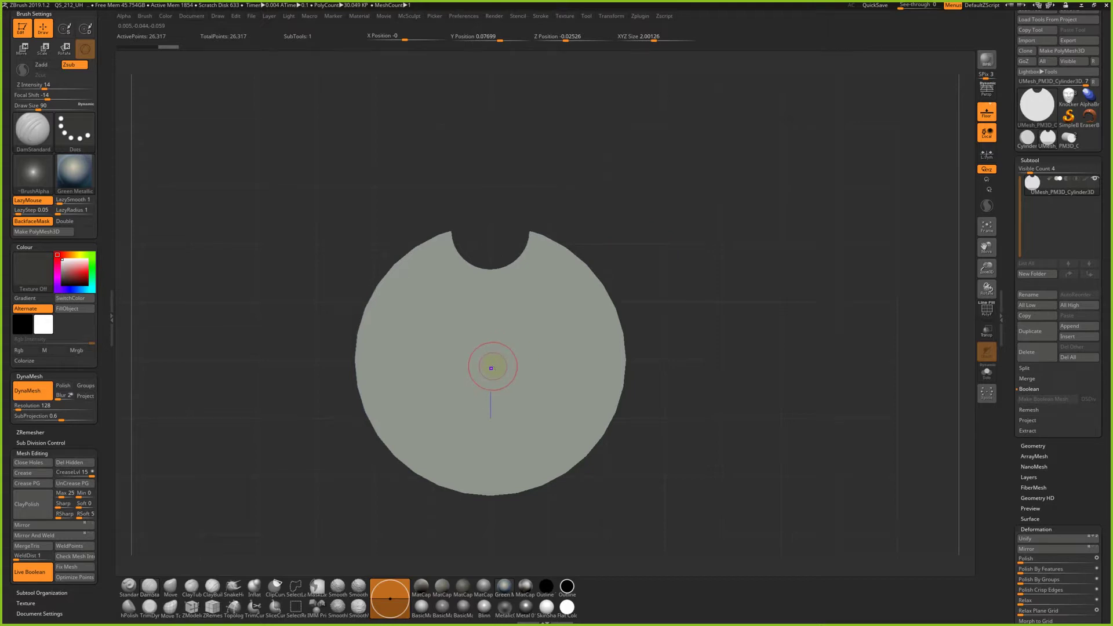
key(shift+f)
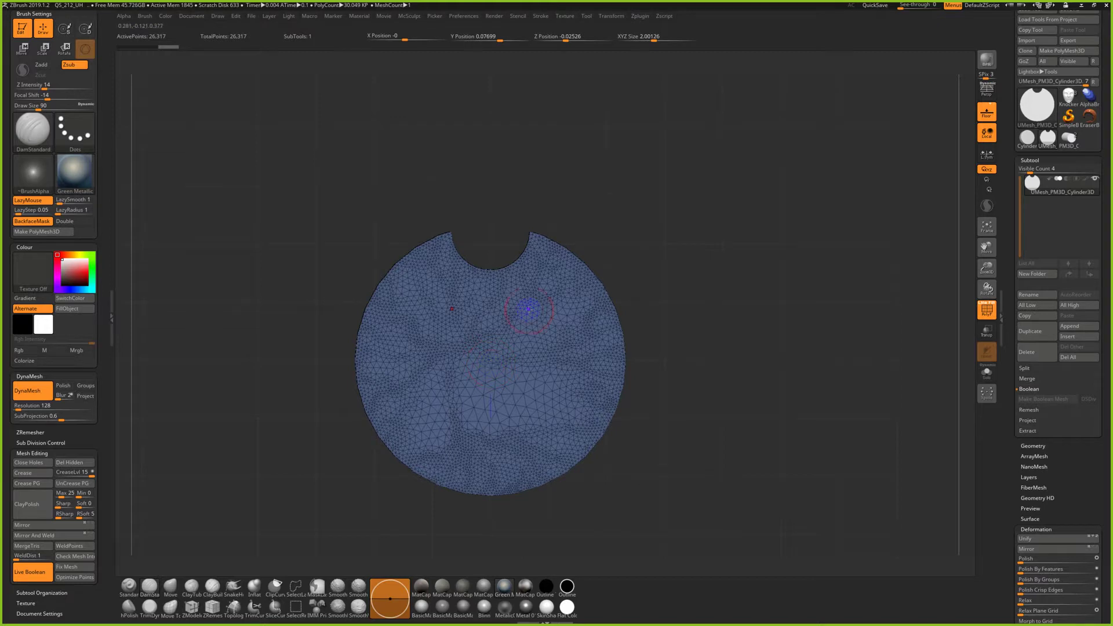
Compare the trimmed disc with the door knocker reference photo and hide its PolyFrame
key(alt+Tab)
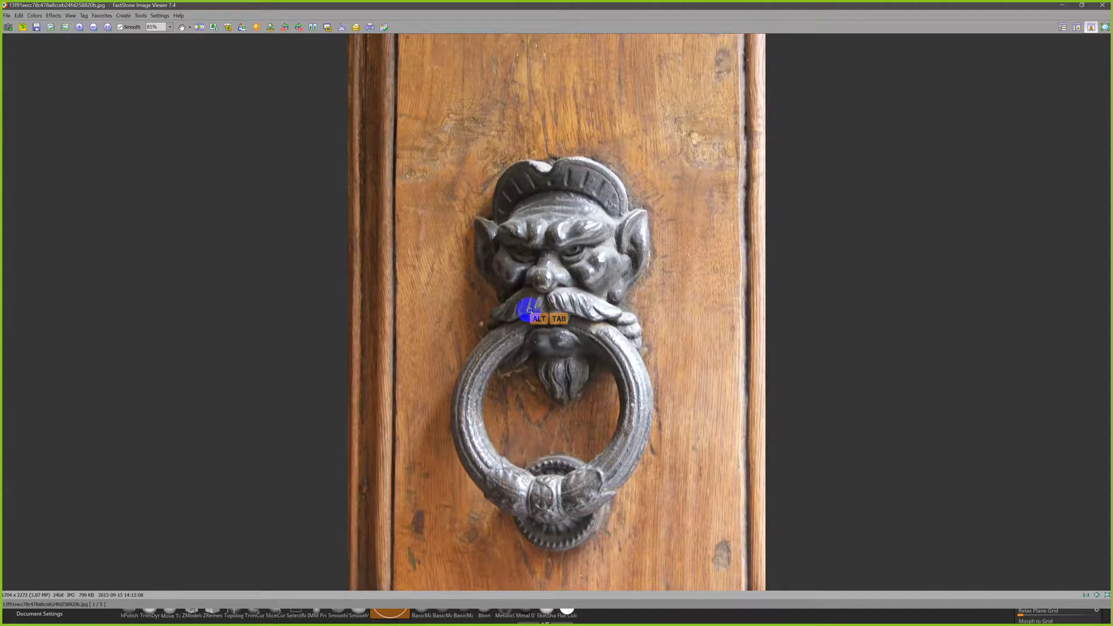
key(alt+Tab)
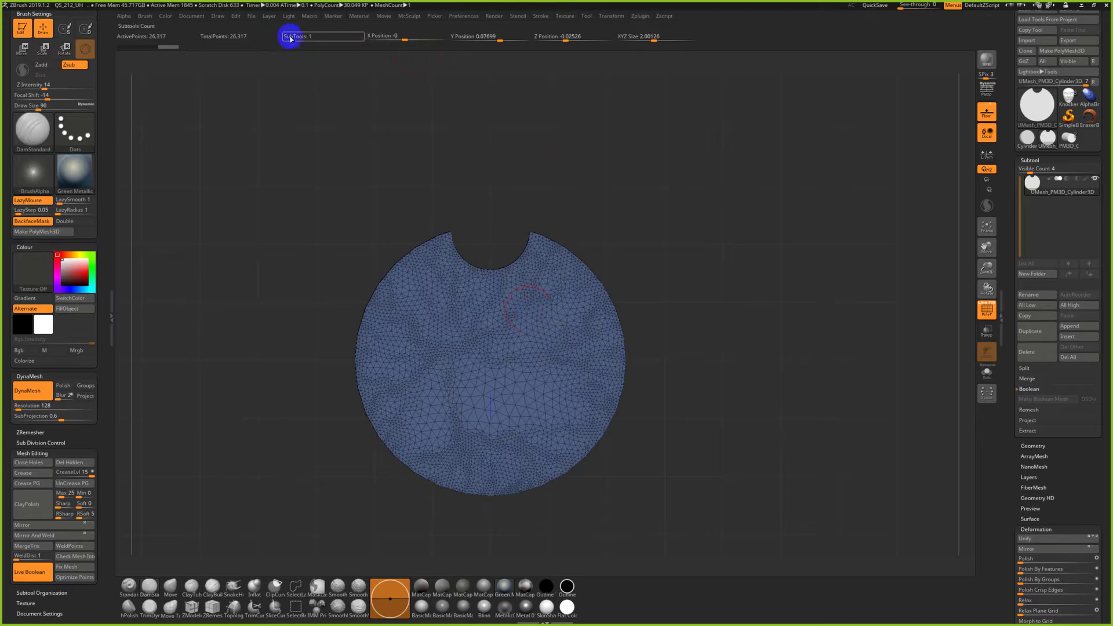
click(146, 16)
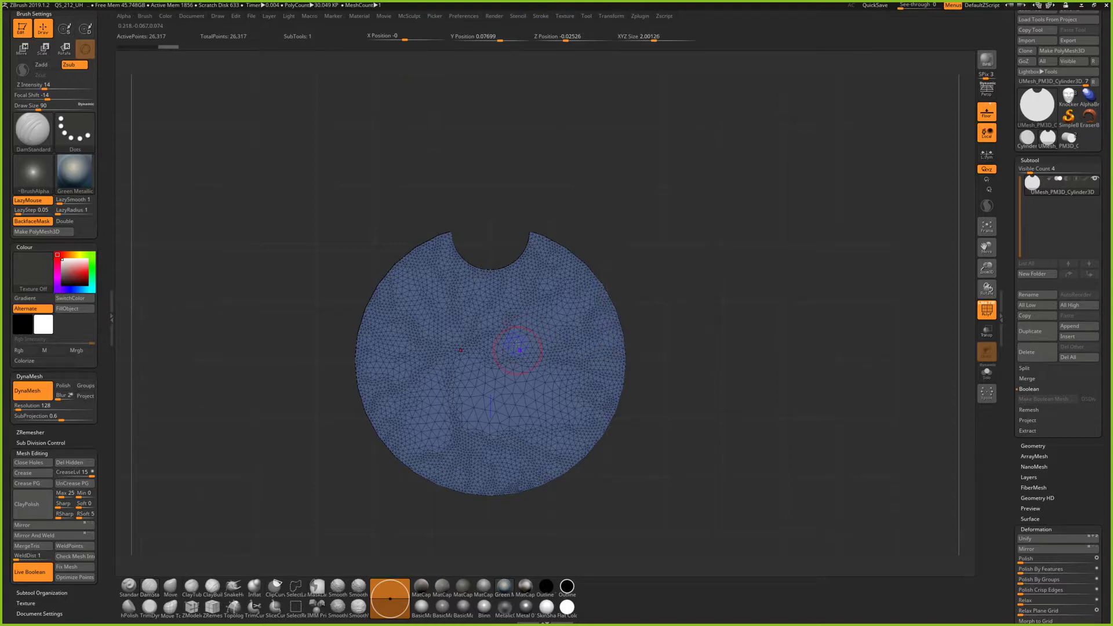
key(shift+f)
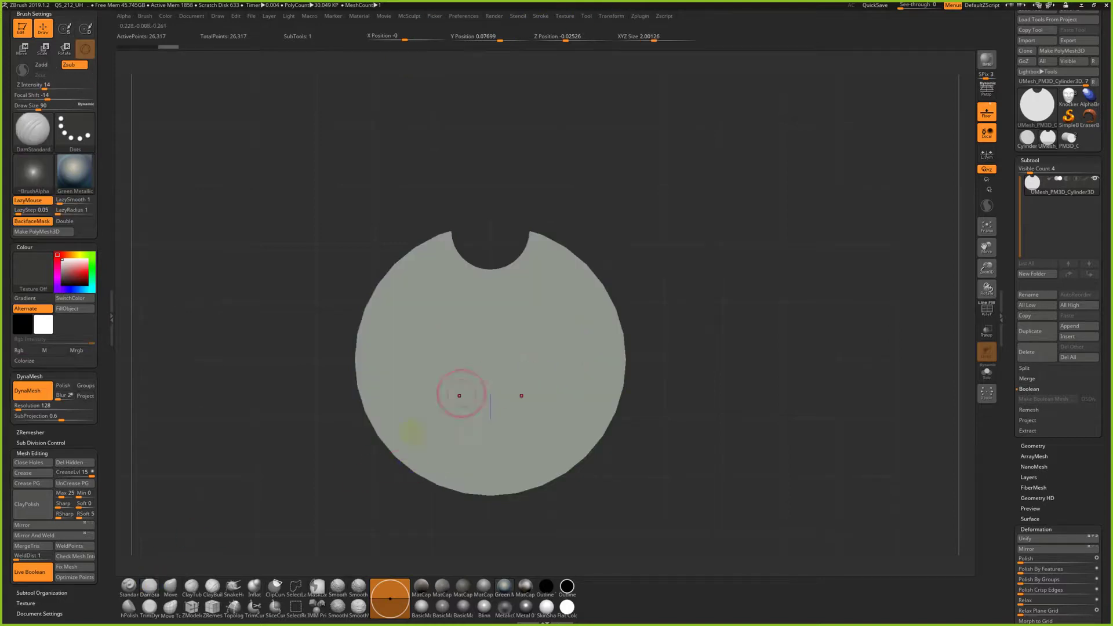
Set the DamStandard brush to draw size 51 and Z Intensity 42, testing strokes on the disc's face and undoing them
key(ctrl+z)
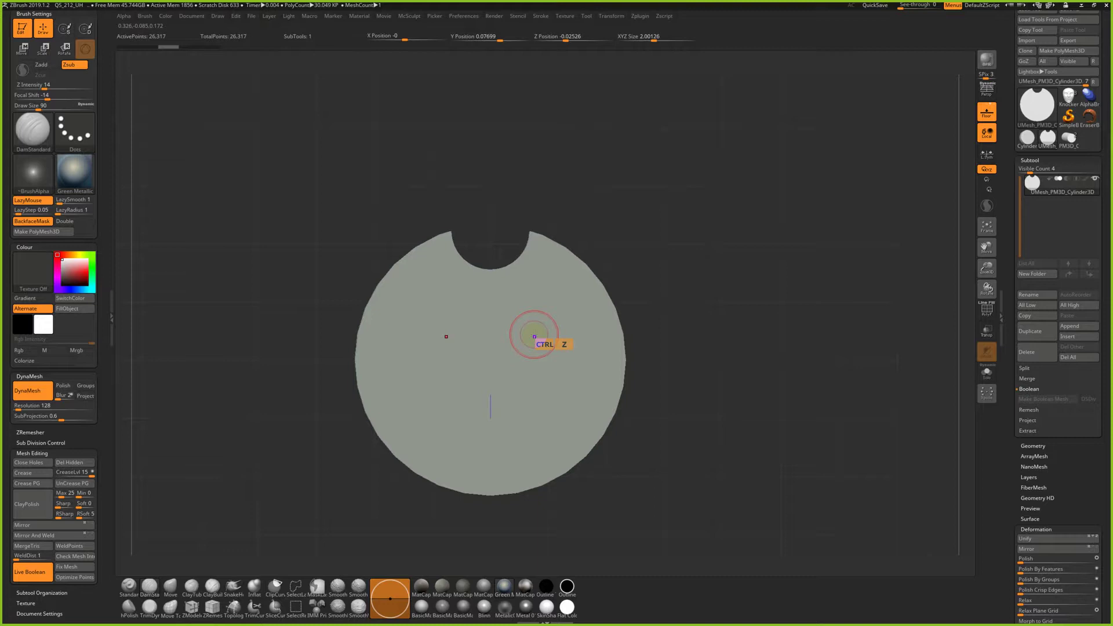
key(s)
key(ctrl+z)
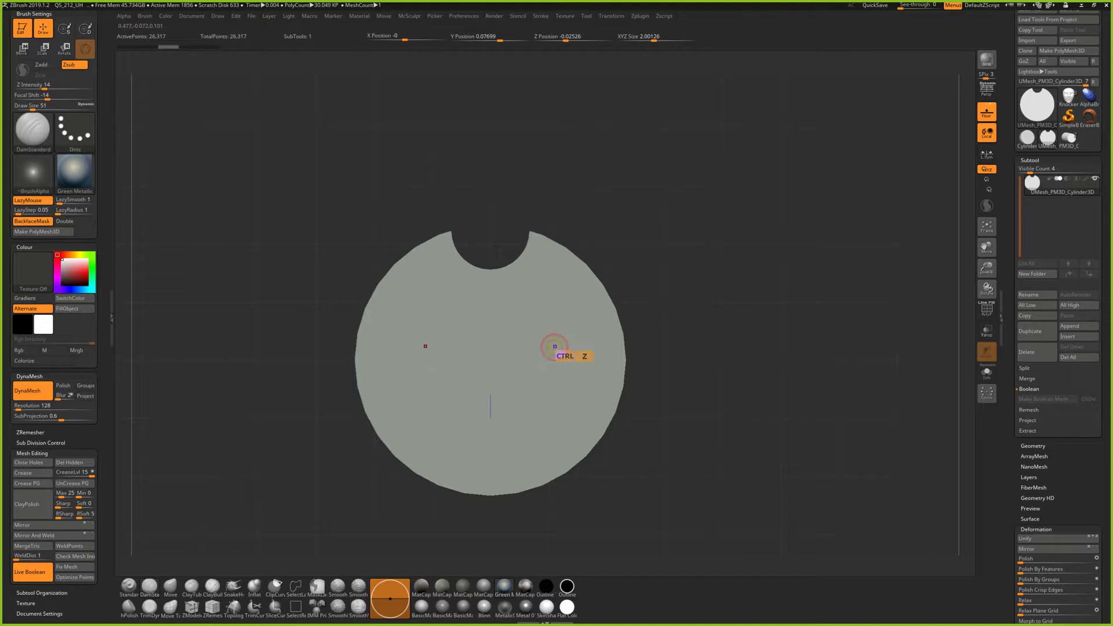
key(u)
drag(555, 346, 574, 348)
mouse_move(534, 299)
mouse_down()
mouse_move(540, 429)
mouse_move(529, 314)
mouse_move(520, 381)
mouse_up()
key(ctrl+z)
key(ctrl+z)
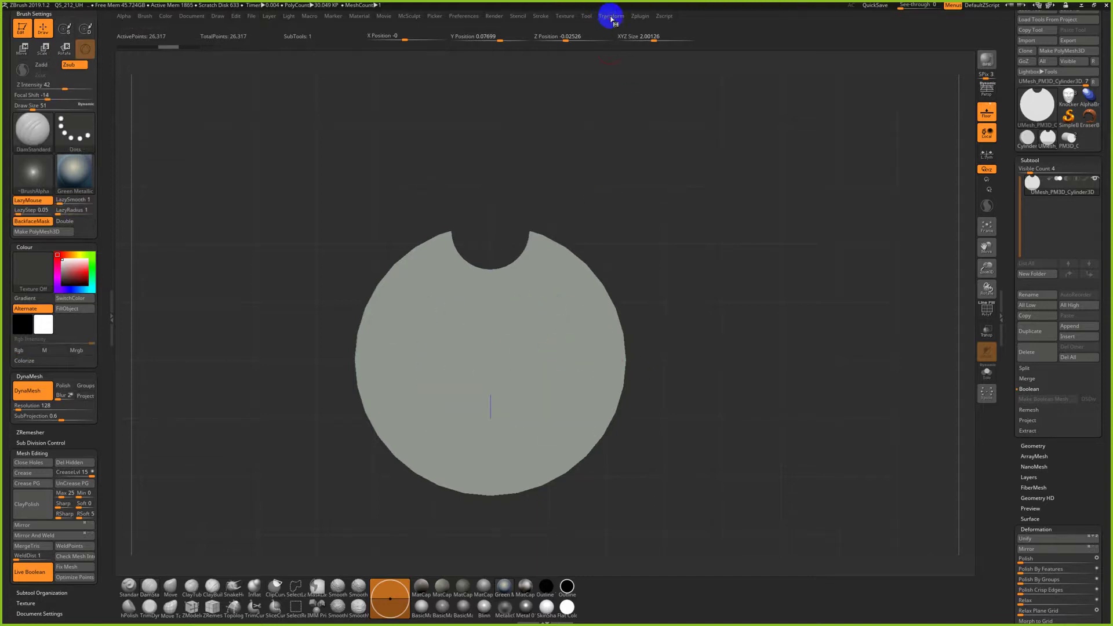
Switch the symmetry from X to radial around the Y axis with a radial count of 8
click(611, 16)
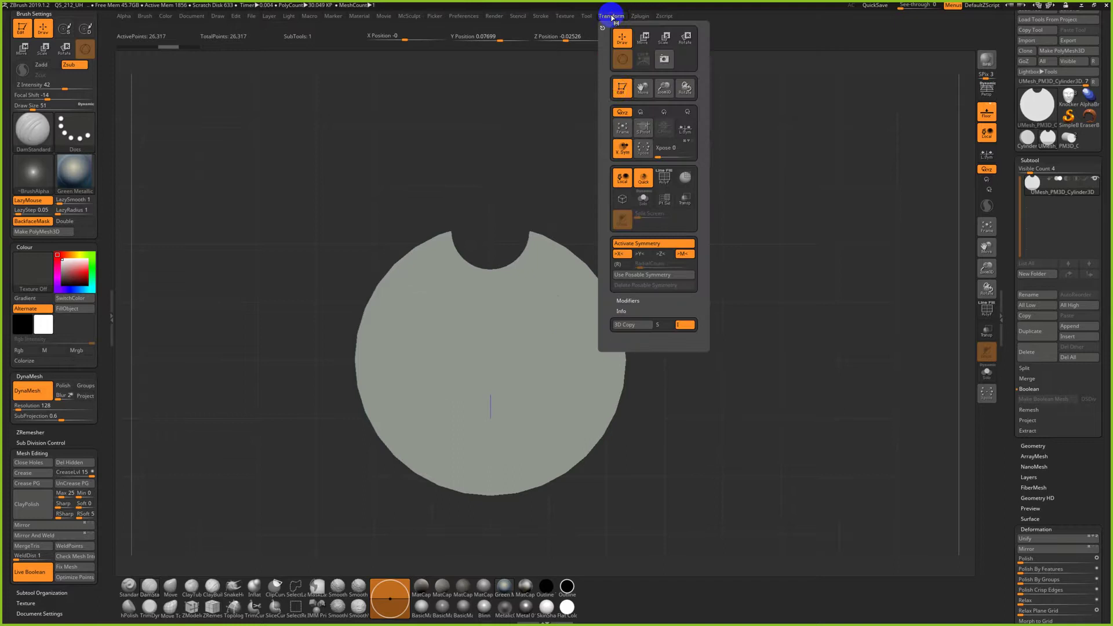
click(645, 179)
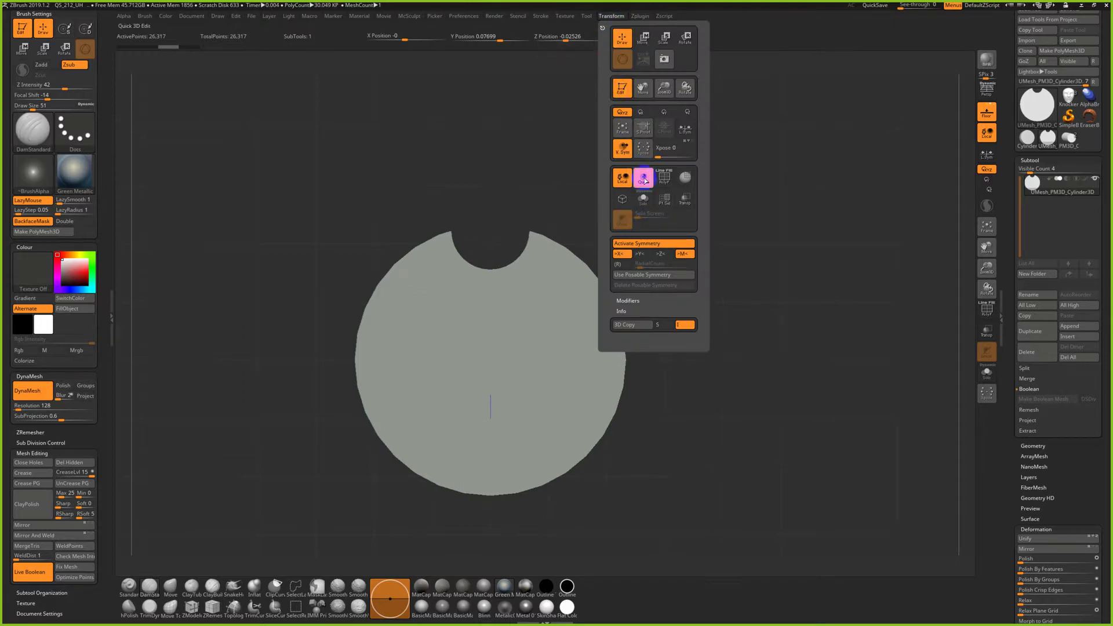
click(630, 255)
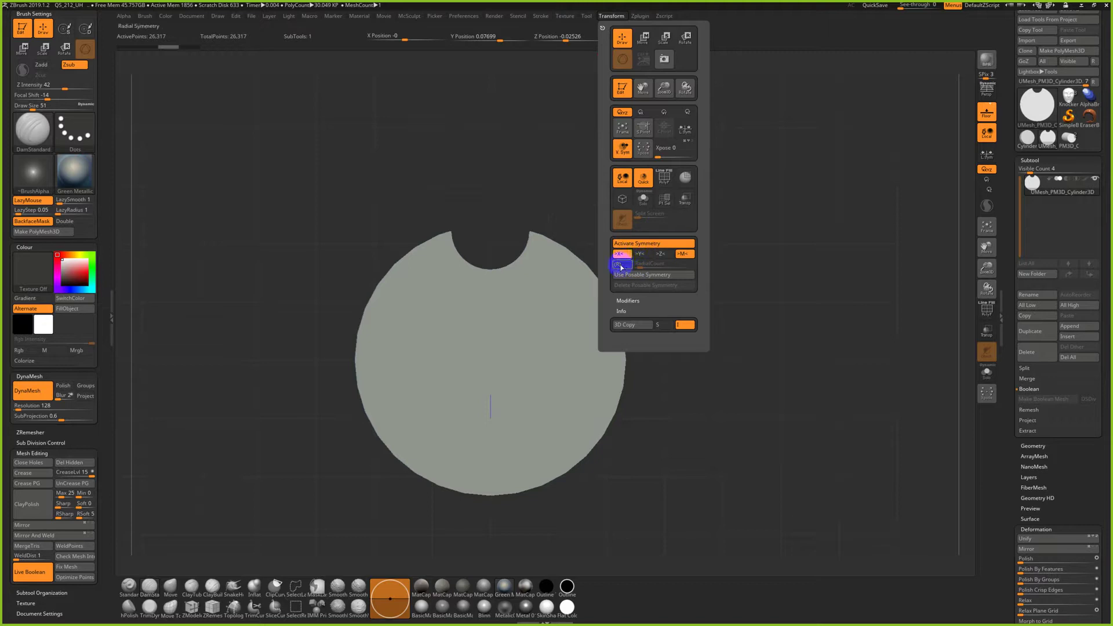
click(639, 254)
click(623, 265)
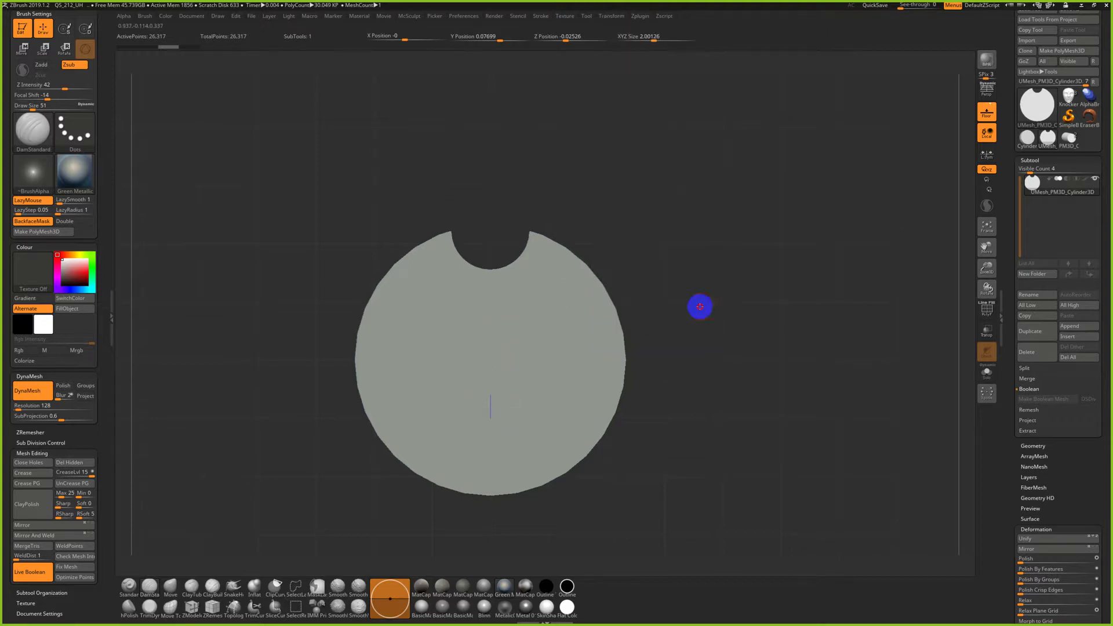
drag(629, 313, 740, 311)
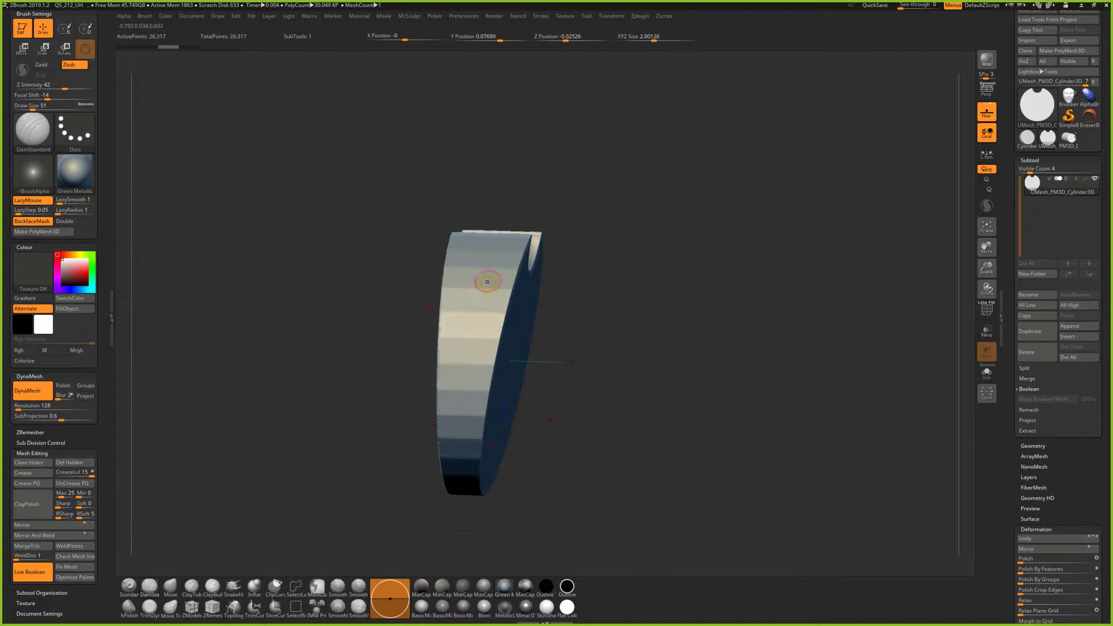
drag(565, 319, 596, 331)
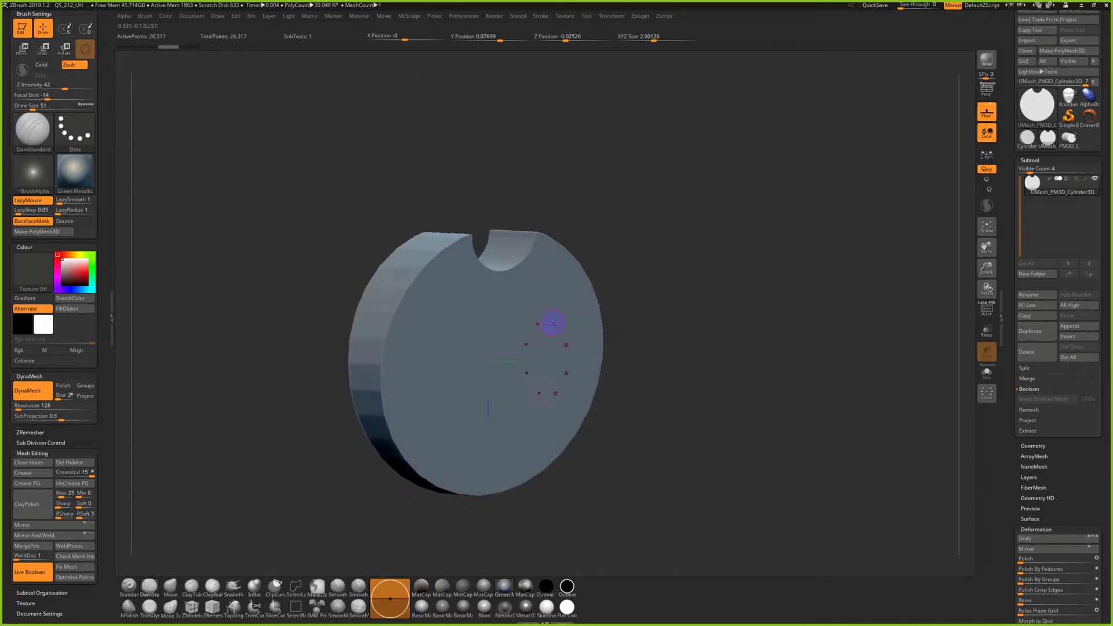
click(609, 16)
click(640, 255)
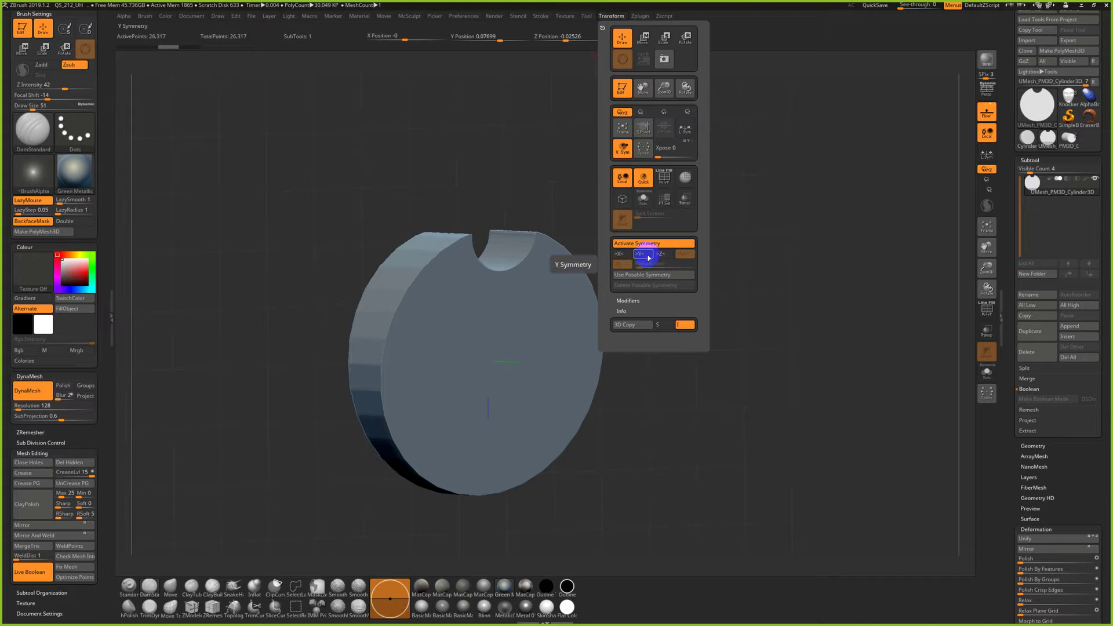
Try carving radial grooves into the trimmed disc's front face with DamStandard, stepping through undo and redo to check them
mouse_move(624, 307)
mouse_down()
mouse_move(626, 318)
mouse_move(554, 322)
mouse_move(583, 293)
mouse_move(696, 308)
mouse_up()
key(ctrl+z)
key(ctrl+z)
key(ctrl+z)
key(ctrl+shift+z)
mouse_move(563, 308)
mouse_down()
mouse_move(623, 331)
mouse_move(706, 334)
mouse_up()
key(ctrl+z)
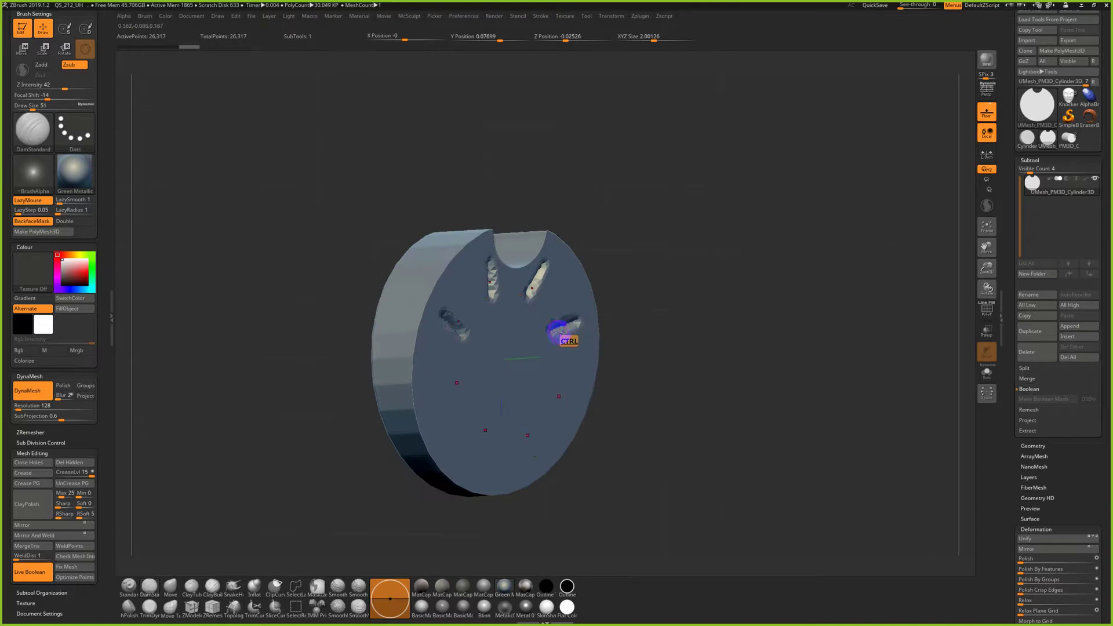
key(ctrl+z)
key(ctrl+shift+z)
key(ctrl+z)
key(ctrl+shift+z)
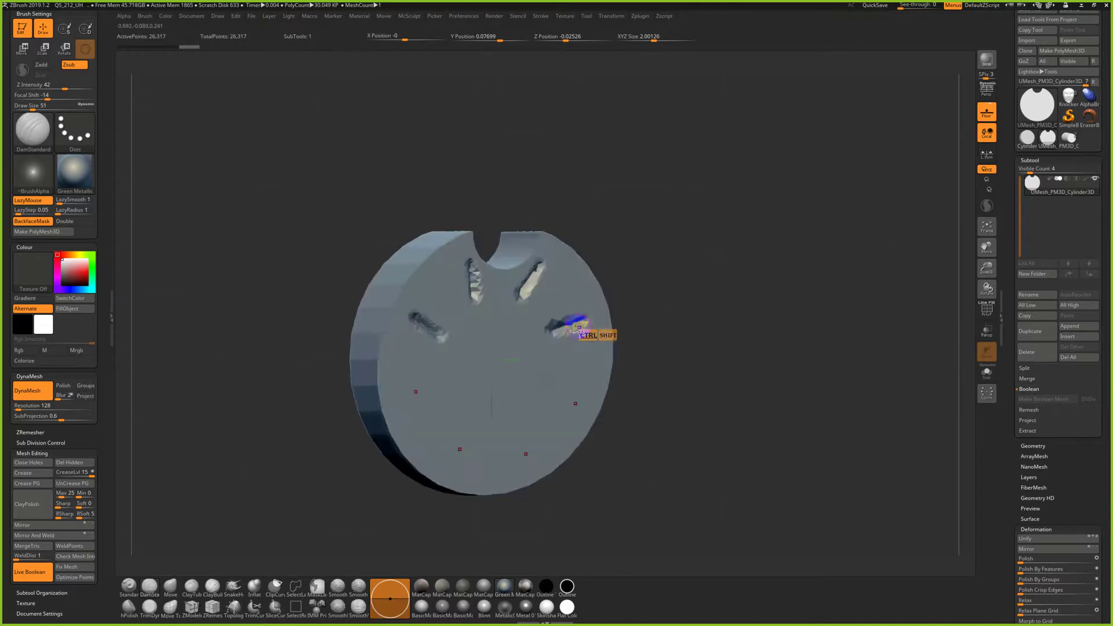
Undo the grooves, the slanted trim and the DynaMesh, and check the notched disc's wireframe against the reference photo
key(ctrl+z)
key(ctrl+z)
key(ctrl+z)
key(ctrl+z)
key(ctrl+z)
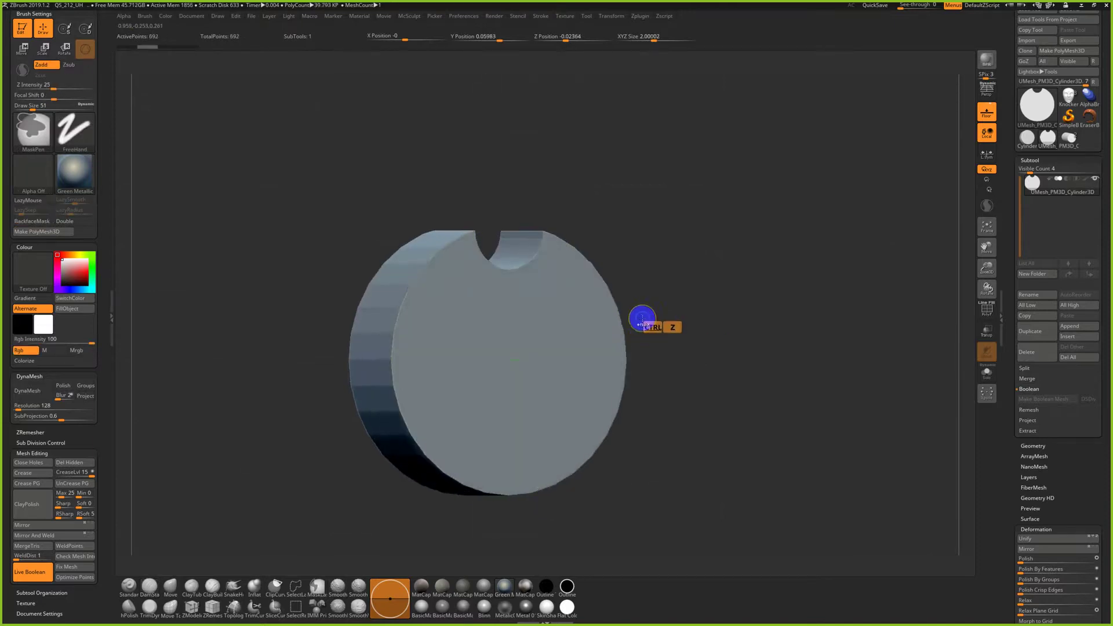
key(shift+f)
mouse_move(646, 325)
shift+mouse_down()
mouse_move(671, 333)
mouse_move(682, 306)
mouse_move(656, 287)
shift+mouse_up()
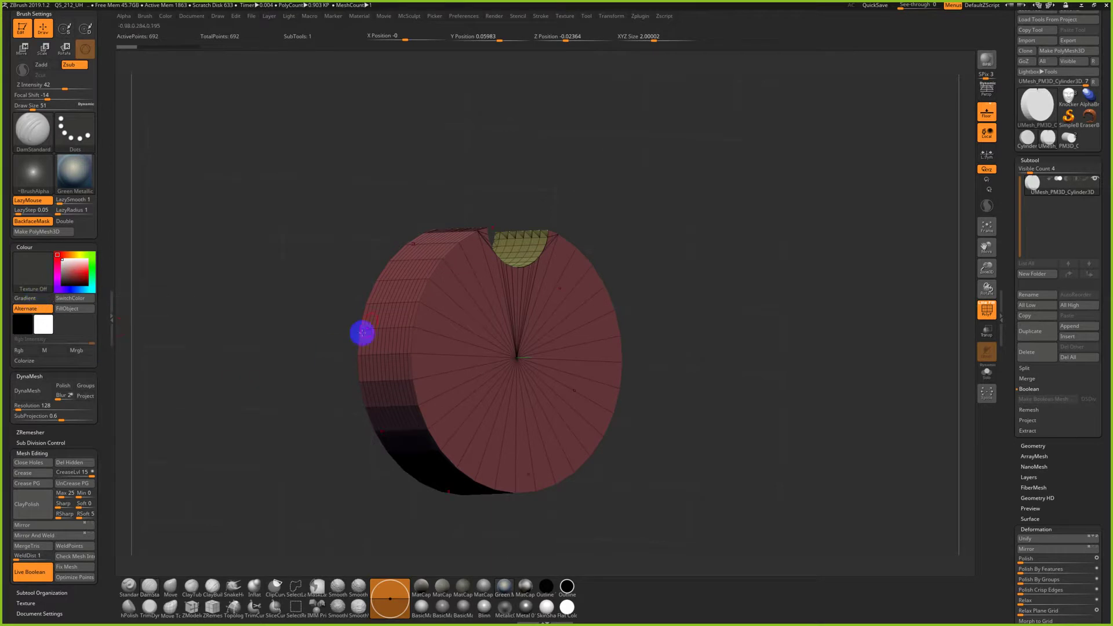
key(alt+Tab)
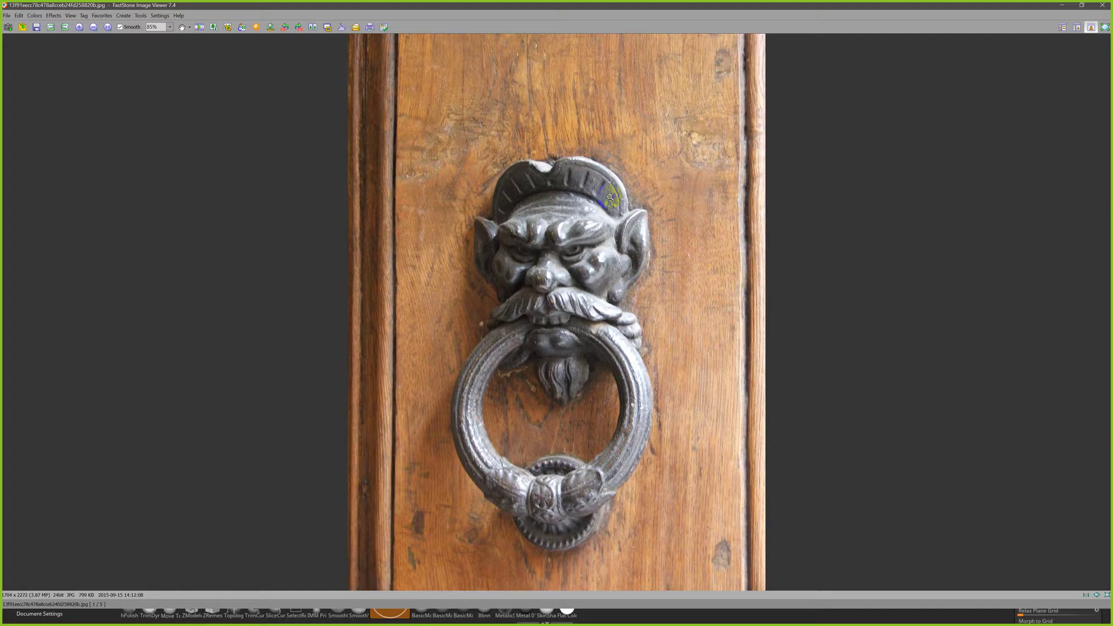
key(alt+Tab)
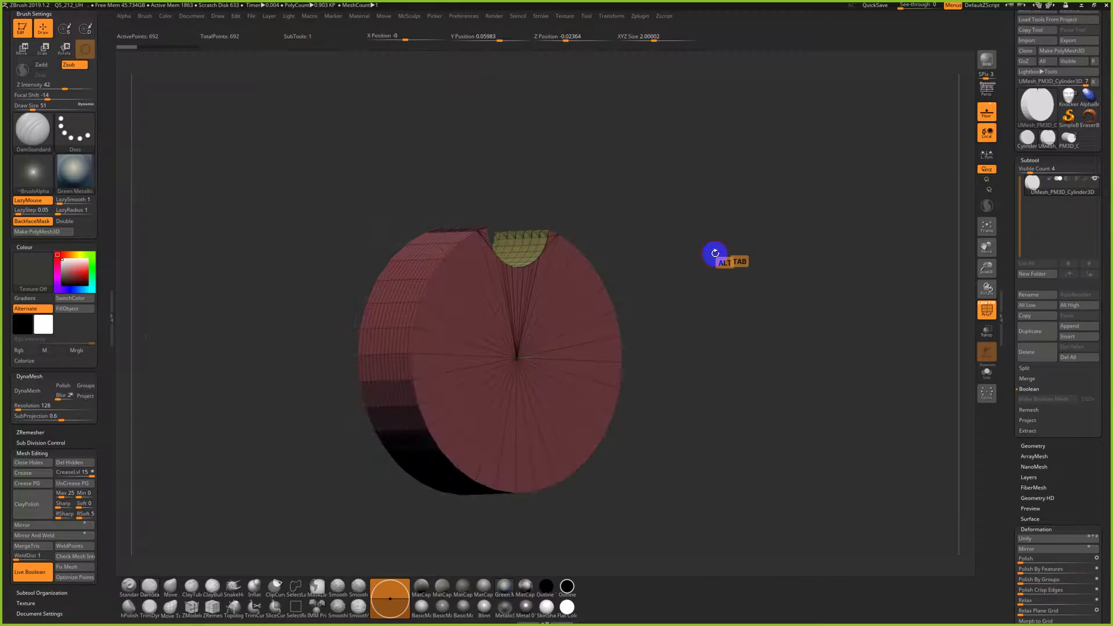
DynaMesh the untrimmed notched disc at resolution 264
drag(721, 254, 659, 279)
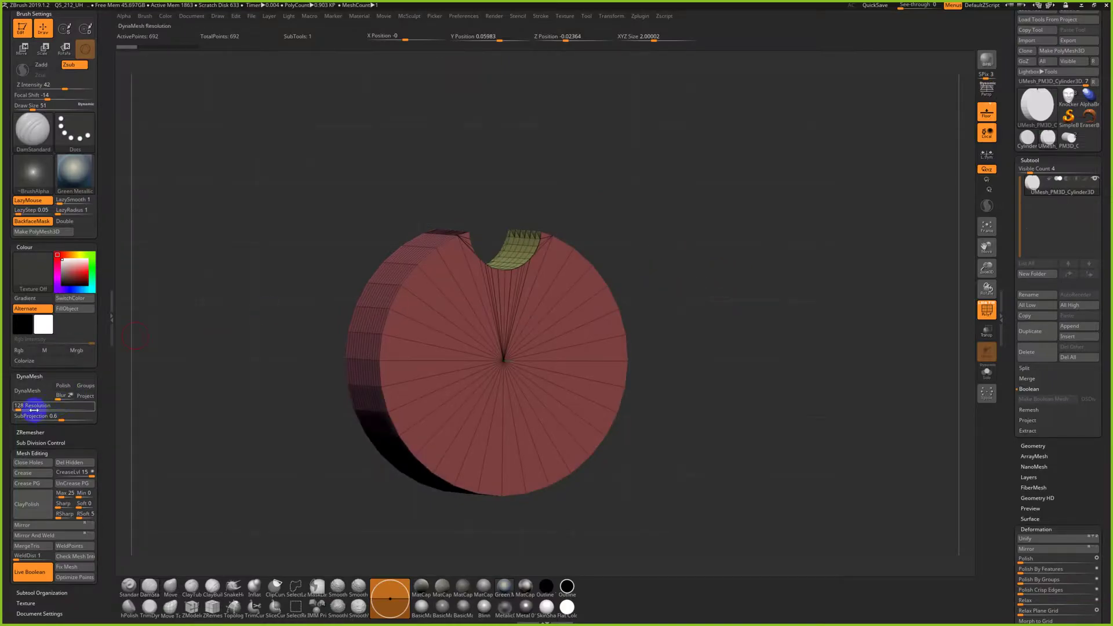
drag(17, 410, 21, 410)
click(29, 390)
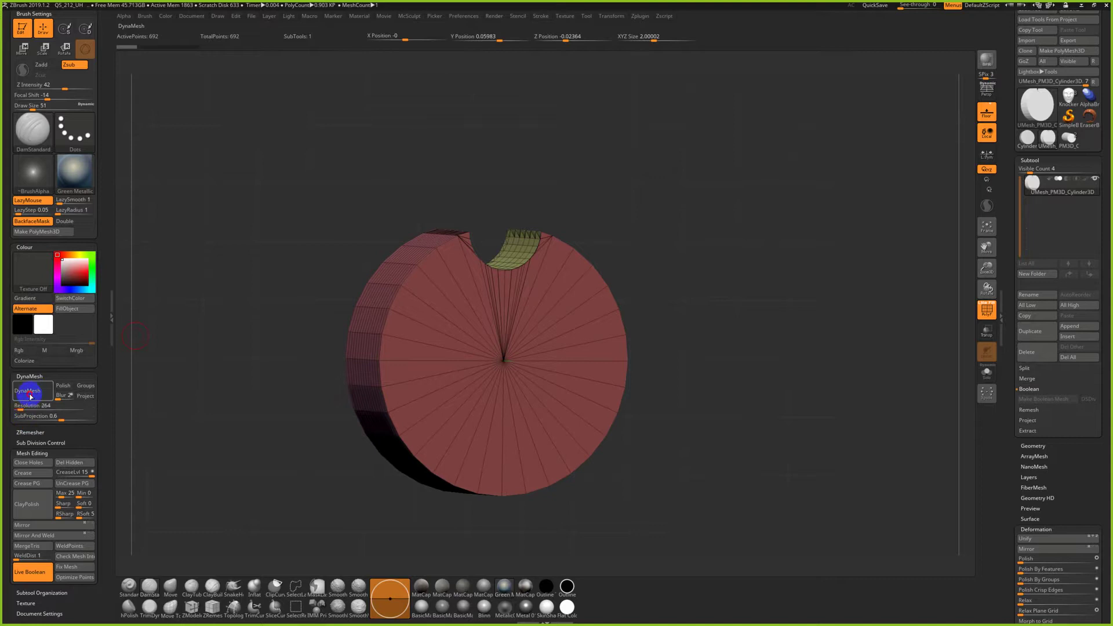
Try carving eight radial grooves near the disc's rim with DamStandard from the front, redoing the stroke several times
shift+drag(697, 329, 688, 335)
mouse_move(528, 317)
mouse_down()
mouse_move(557, 285)
mouse_move(547, 273)
mouse_move(562, 256)
mouse_up()
key(ctrl+z)
key(ctrl+z)
click(532, 296)
drag(532, 297, 556, 266)
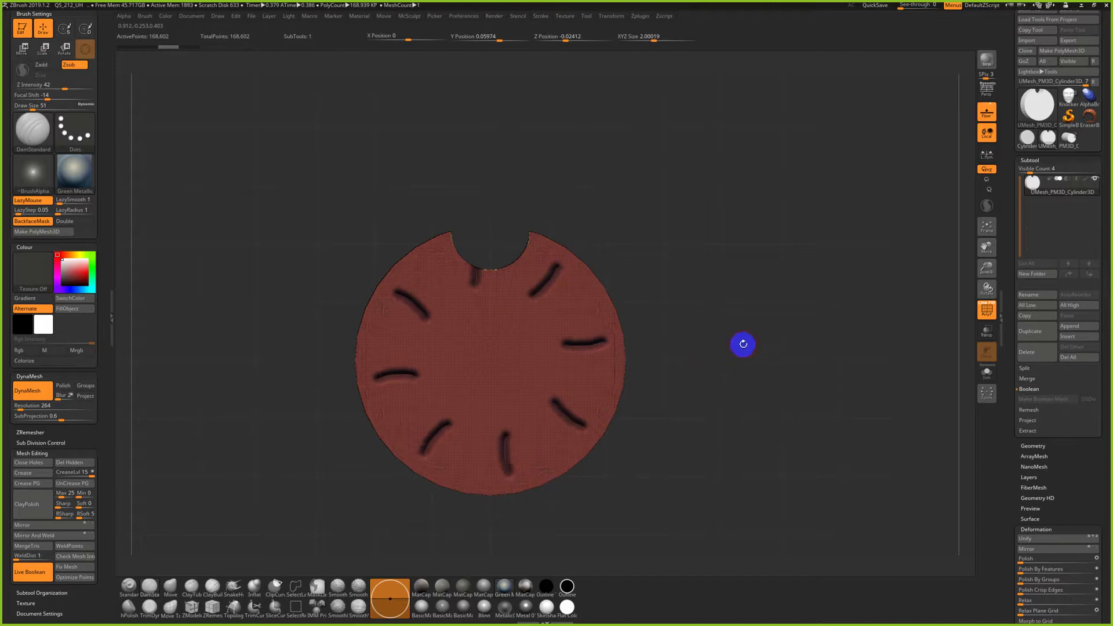
key(ctrl+z)
drag(535, 292, 579, 256)
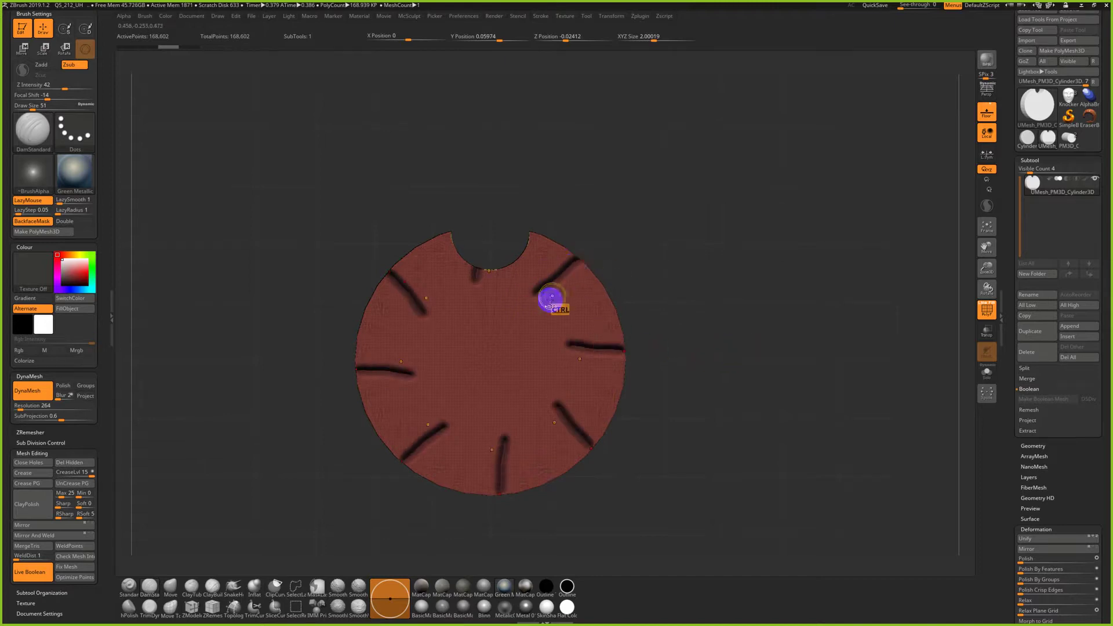
key(ctrl+z)
drag(537, 291, 562, 251)
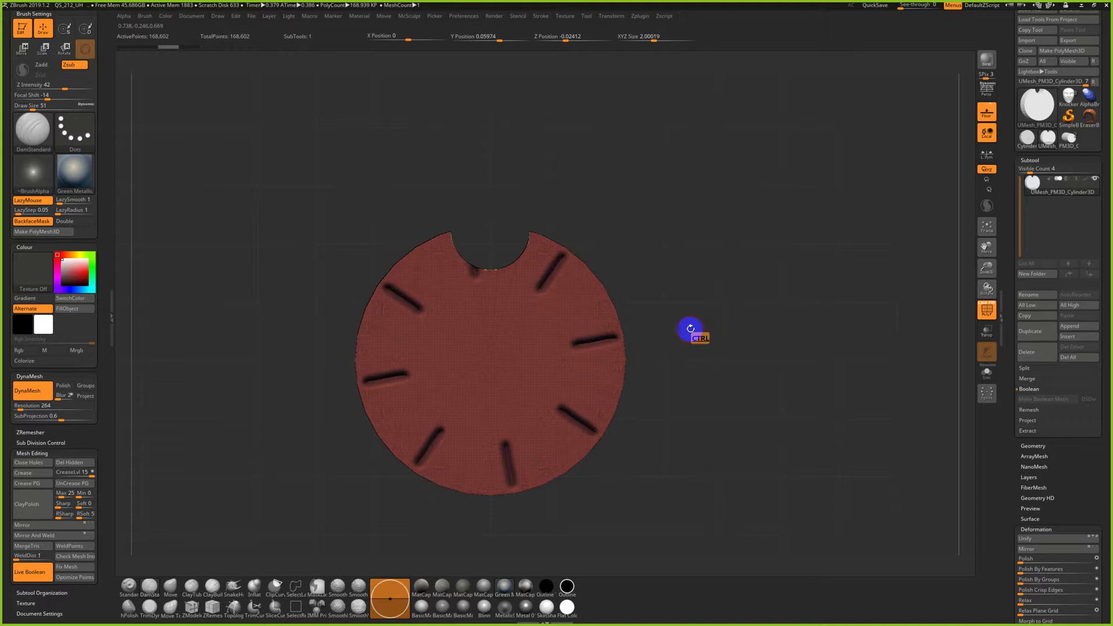
Choose the ClipCurve brush and deactivate symmetry, with the disc seen from the side
shift+drag(700, 331, 715, 335)
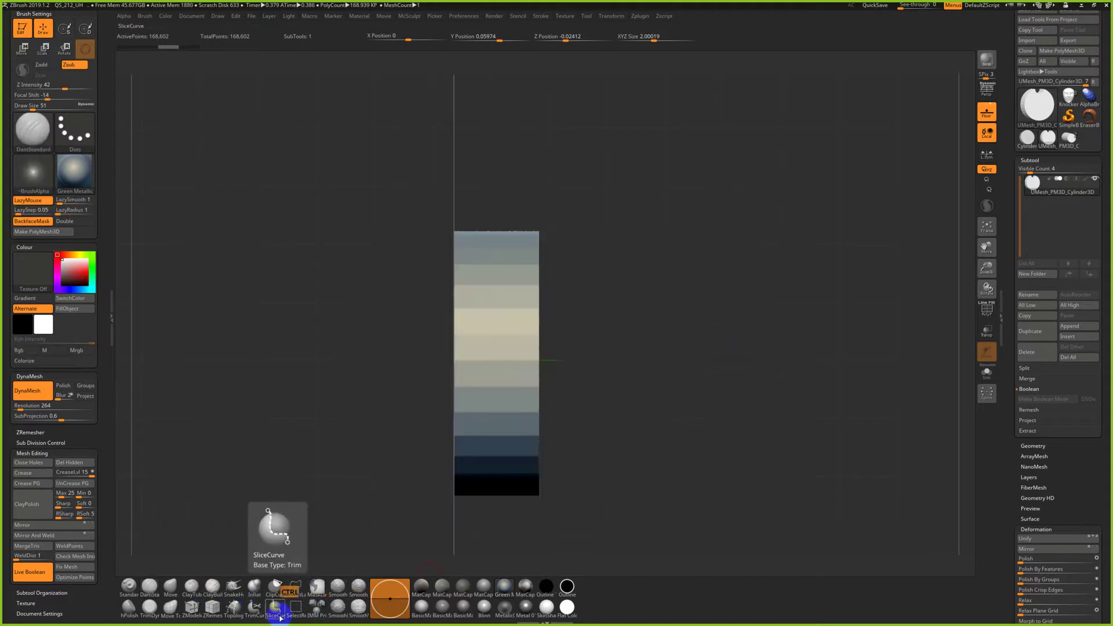
ctrl+click(278, 592)
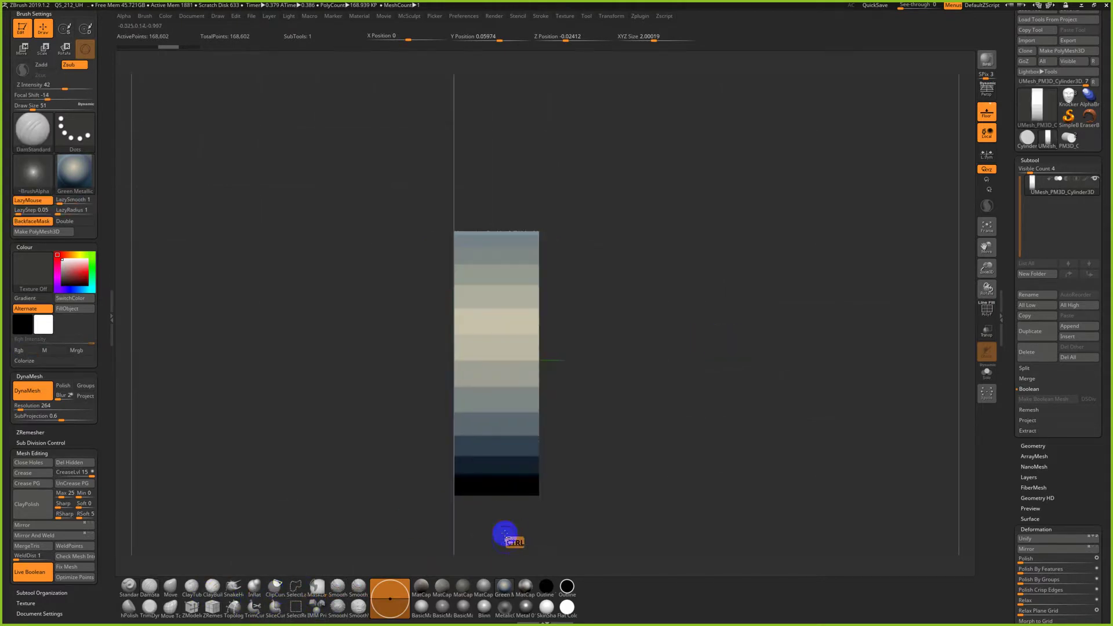
click(610, 17)
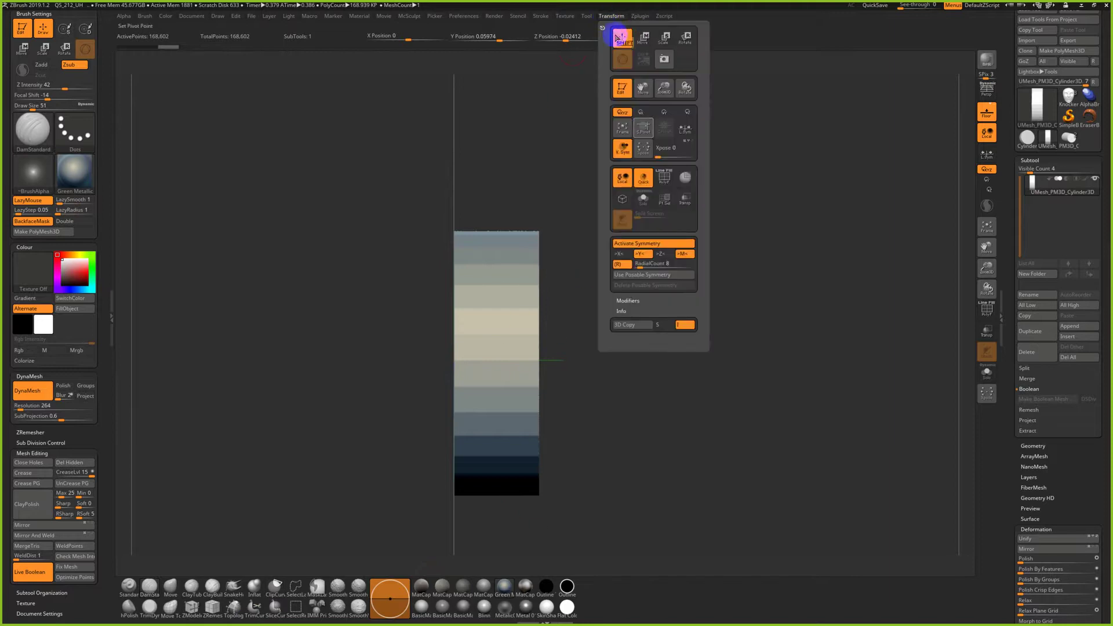
click(624, 244)
Try clipping the disc at a slant from the side, and undo the clip and the radial grooves
mouse_move(558, 185)
ctrl+shift+mouse_down()
mouse_move(487, 558)
mouse_move(473, 551)
ctrl+shift+mouse_up()
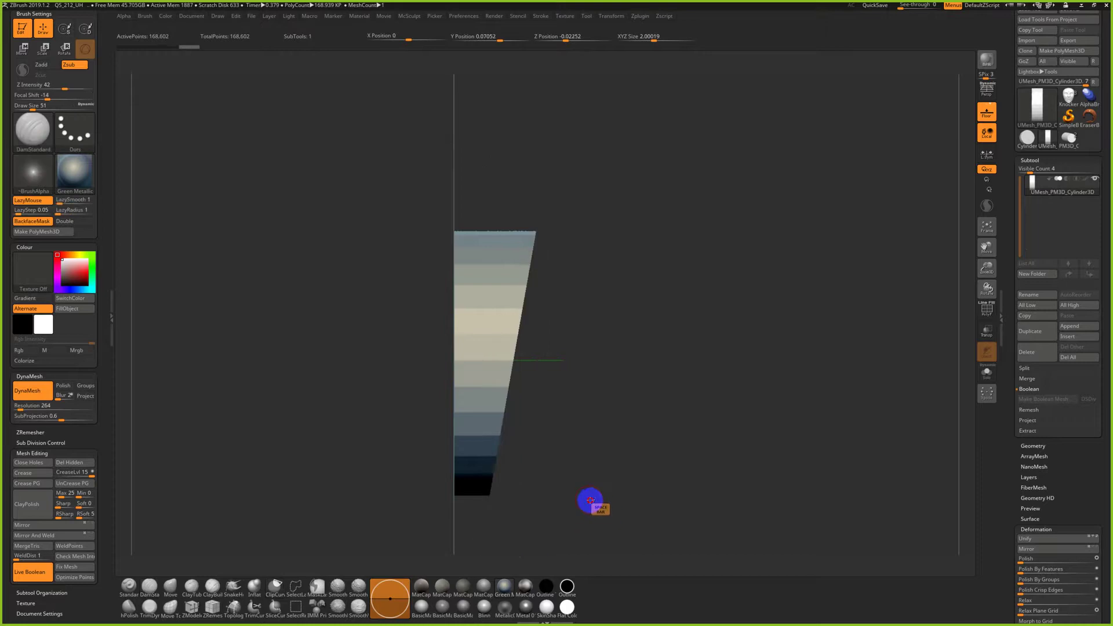
drag(593, 502, 561, 495)
key(ctrl+z)
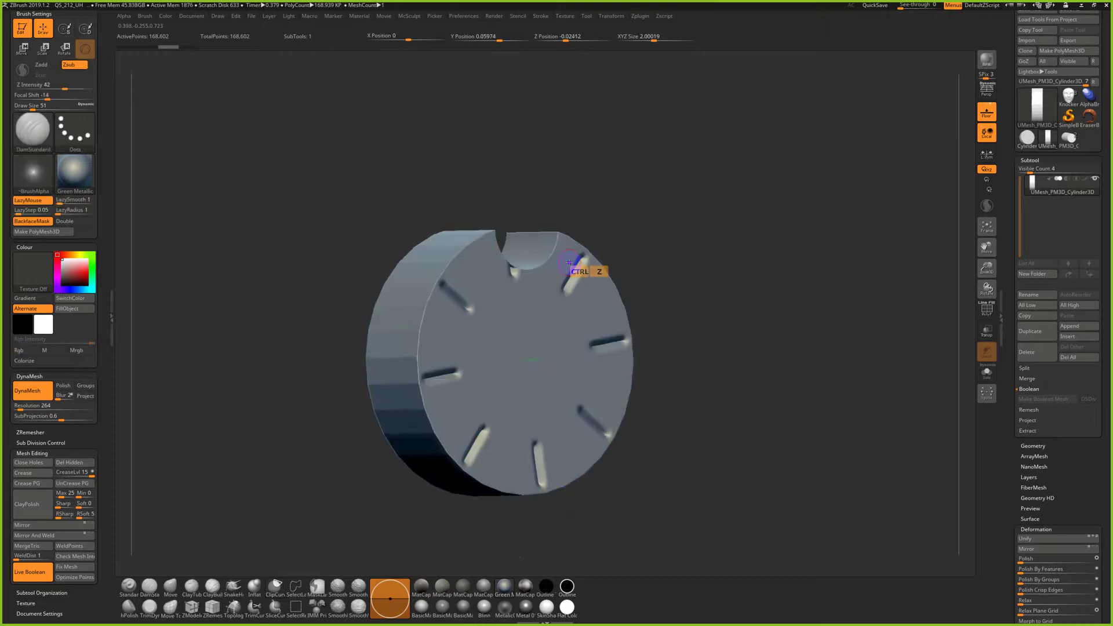
key(ctrl+z)
Trim the disc at a slant from the side with TrimCurve, and check its front and wireframe
key(shift+f)
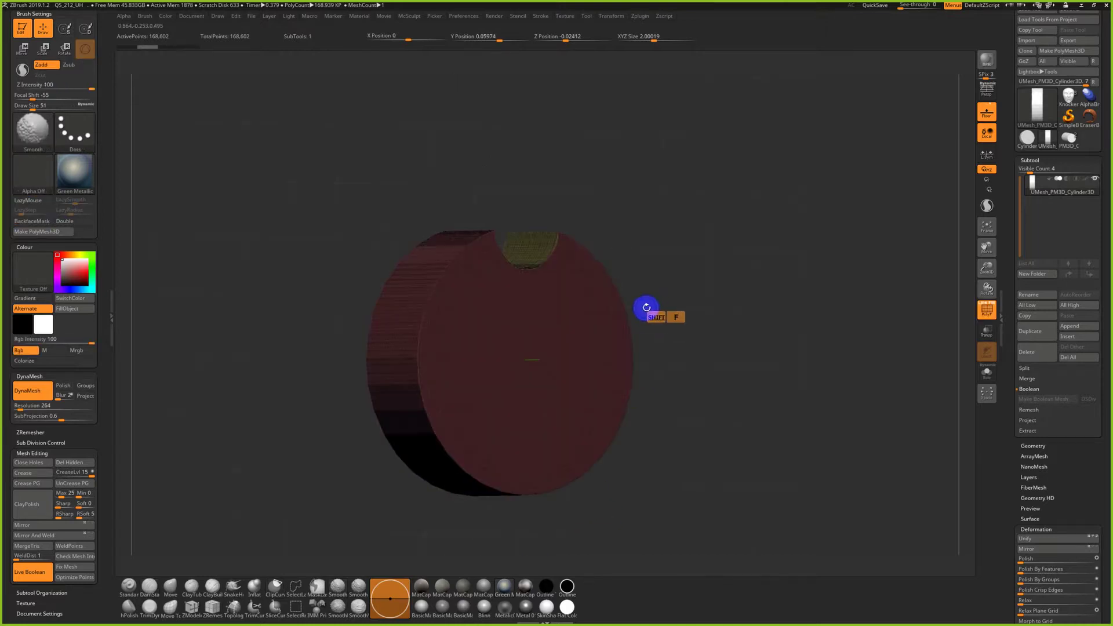
key(shift+f)
shift+drag(646, 308, 673, 317)
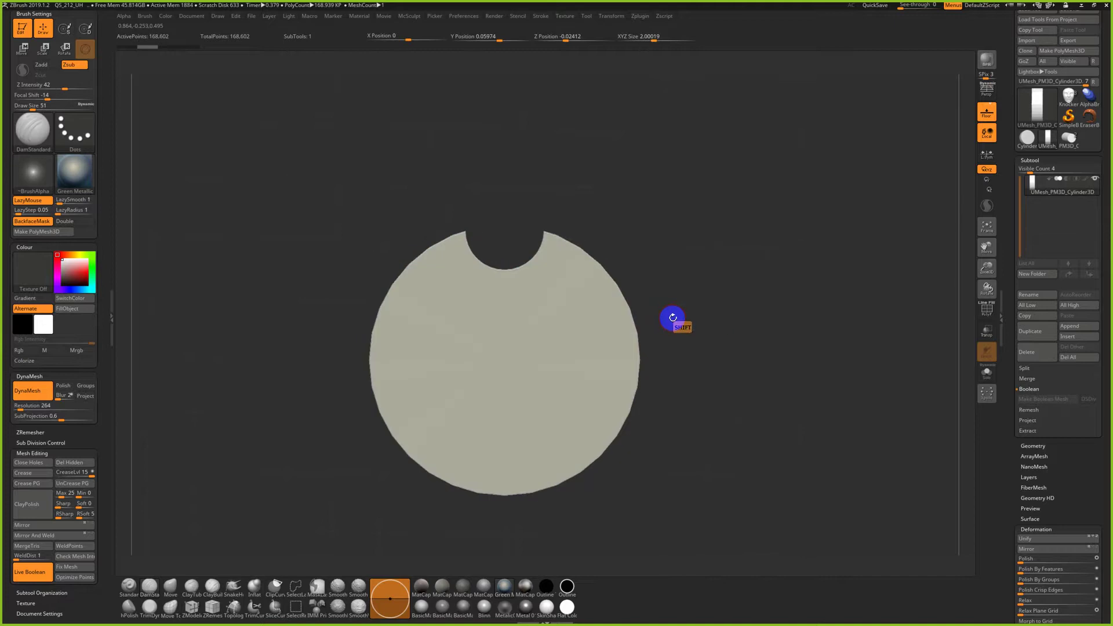
mouse_move(673, 316)
mouse_down()
mouse_move(704, 318)
mouse_move(676, 333)
mouse_move(704, 335)
mouse_move(450, 557)
mouse_up()
shift+drag(636, 509, 552, 504)
mouse_move(551, 179)
ctrl+shift+mouse_down()
mouse_move(487, 512)
mouse_move(497, 551)
mouse_move(492, 542)
ctrl+shift+mouse_up()
drag(567, 501, 552, 499)
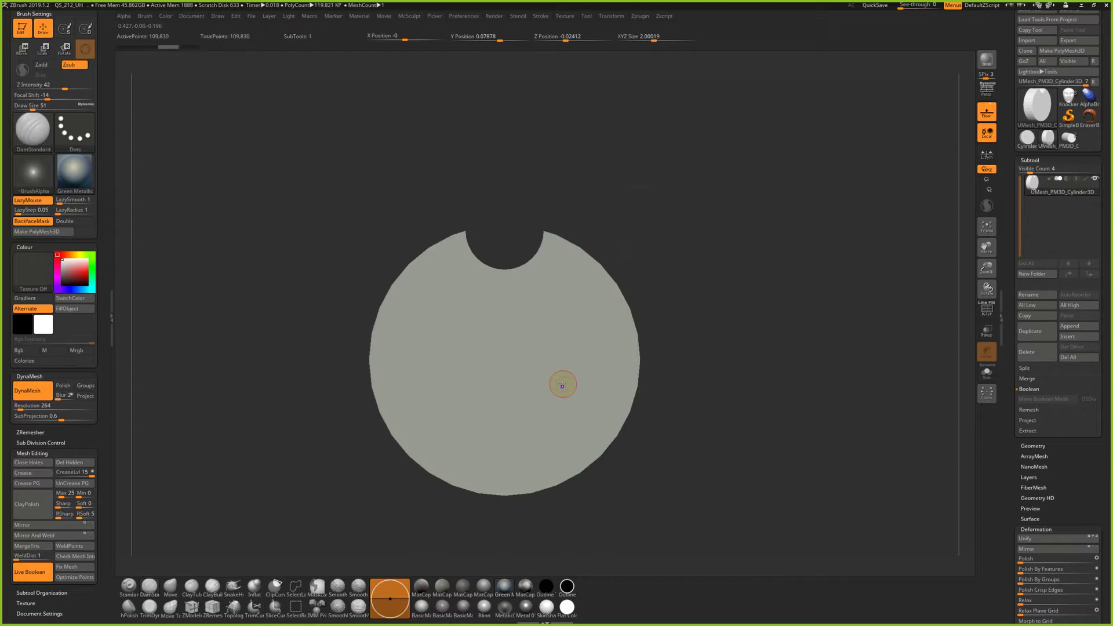
mouse_move(703, 380)
mouse_down()
mouse_move(753, 385)
mouse_move(713, 377)
mouse_up()
key(shift+f)
key(shift+f)
Reactivate radial symmetry on the notched disc, seen from the front, and undo the last action
alt+drag(700, 355, 694, 361)
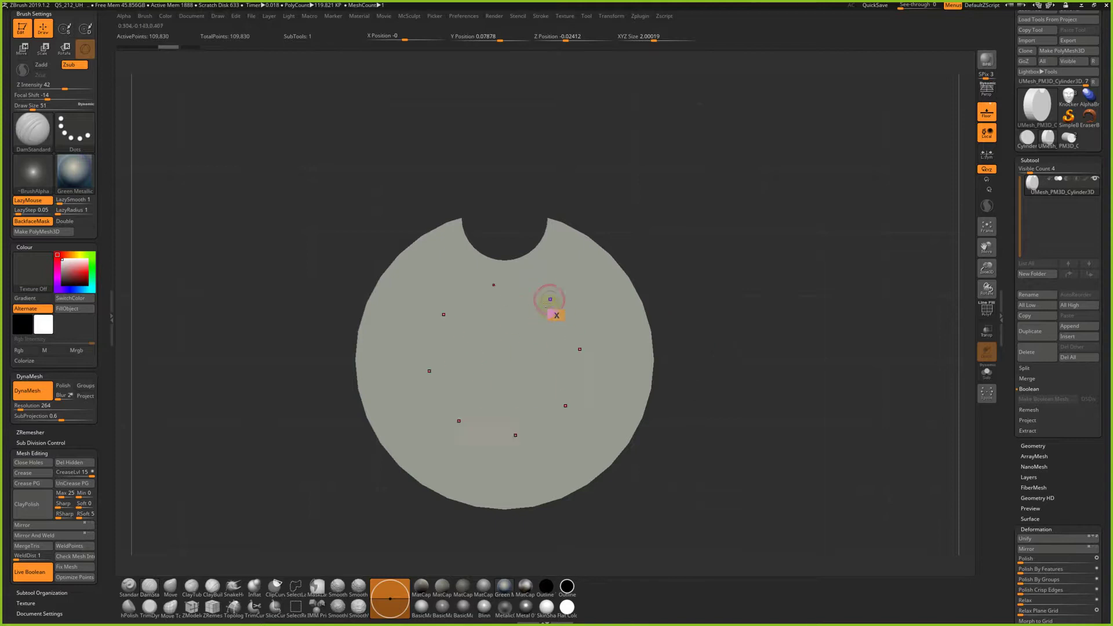
key(x)
key(ctrl+z)
Try tilting the disc about 7.5 degrees with the gizmo from the side, and undo the rotation
drag(674, 295, 725, 304)
key(e)
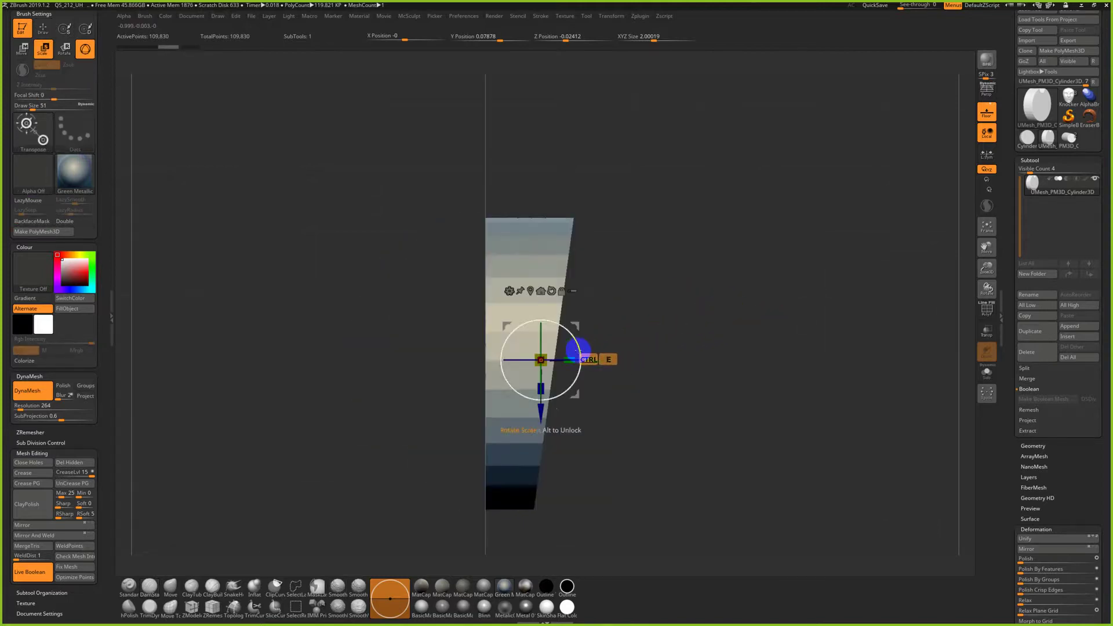
drag(647, 368, 578, 341)
key(shift+f)
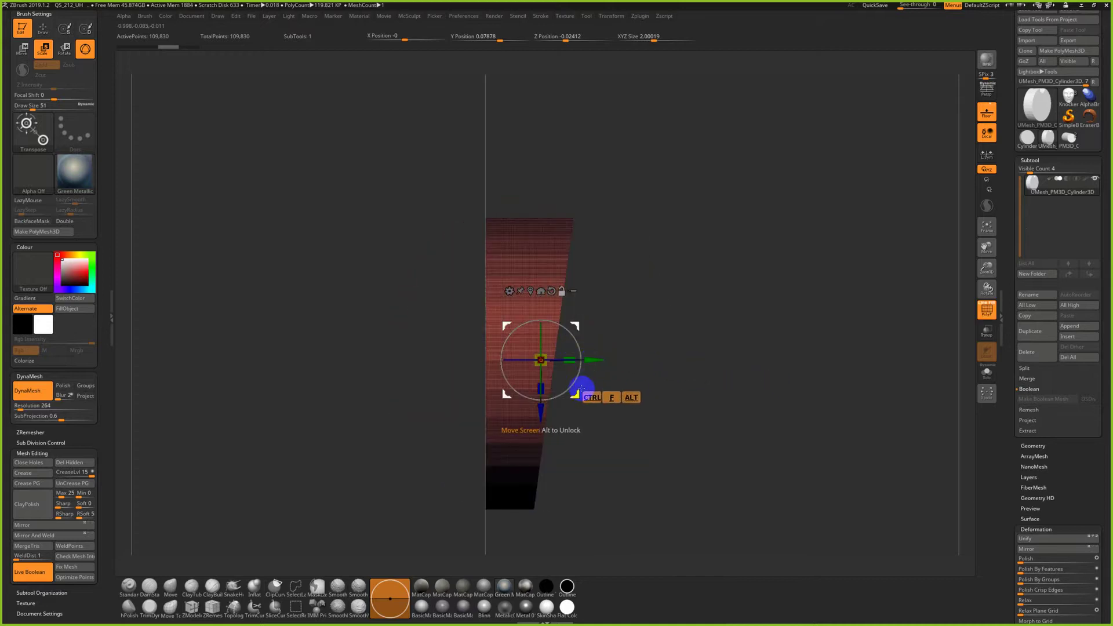
alt+drag(590, 357, 582, 336)
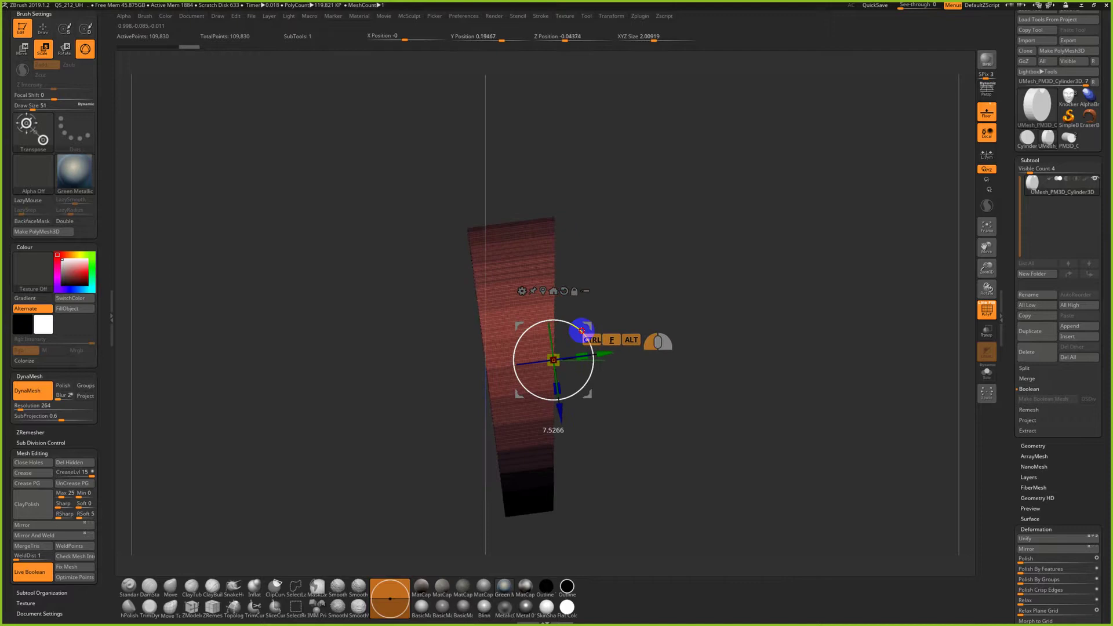
key(ctrl+z)
key(ctrl+z)
Return to sculpting on the disc's front without the wireframe, and set the DamStandard draw size to 20
mouse_move(671, 368)
mouse_down()
mouse_move(723, 380)
mouse_move(713, 380)
mouse_move(763, 376)
mouse_move(746, 375)
mouse_up()
key(q)
key(shift+f)
key(shift+f)
key(shift+f)
key(s)
click(603, 275)
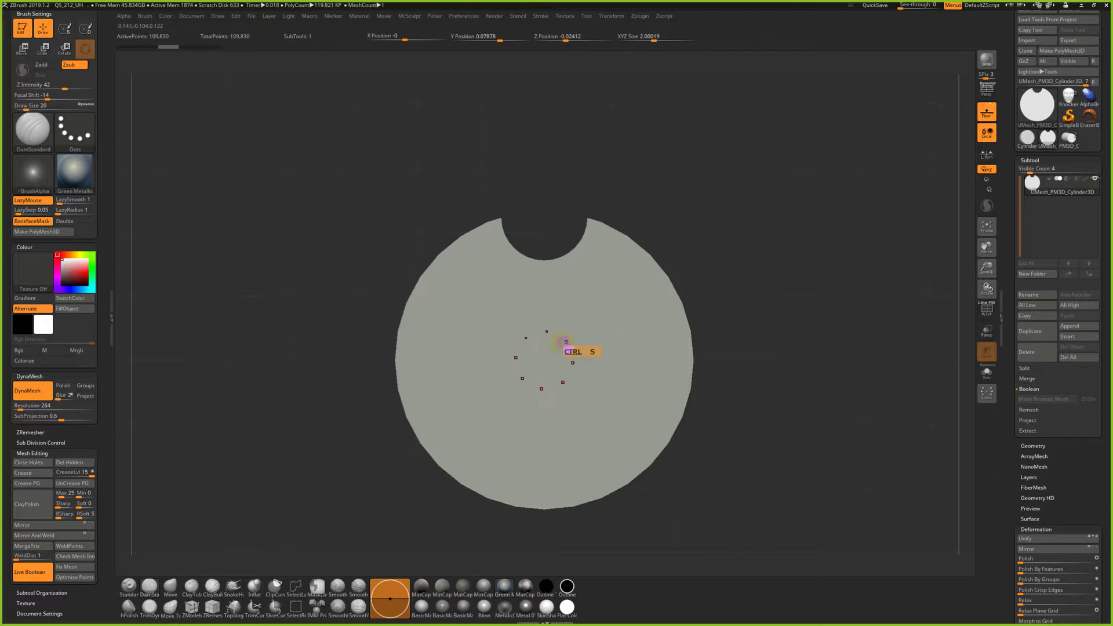
Check the hat's grooves in the reference photo, and set the radial symmetry count to 24
key(ctrl+alt+Tab)
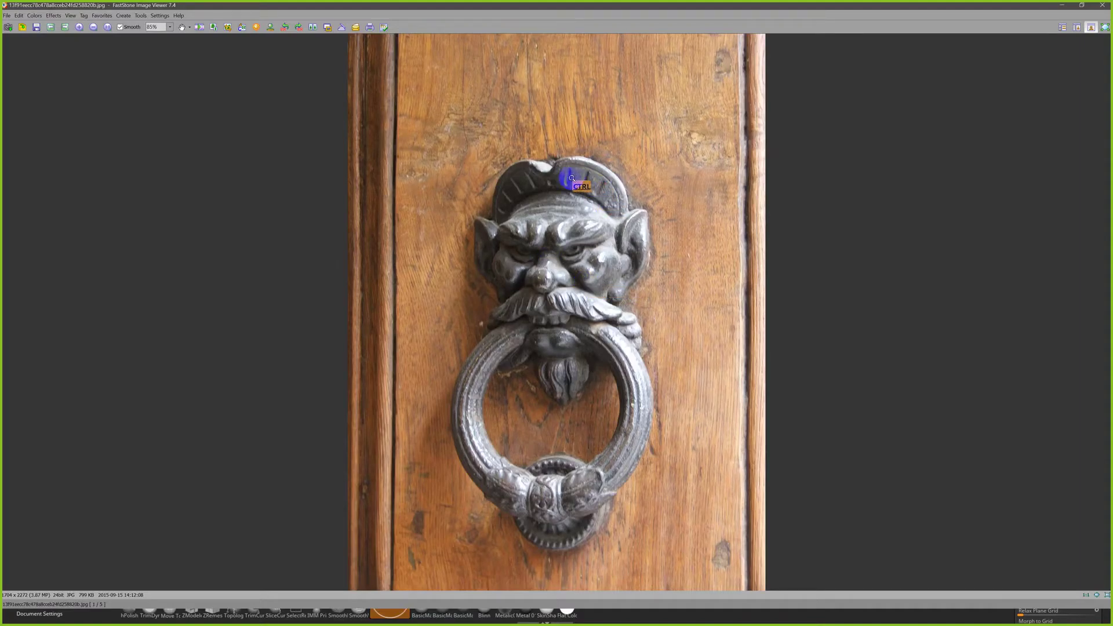
key(ctrl+alt+Tab)
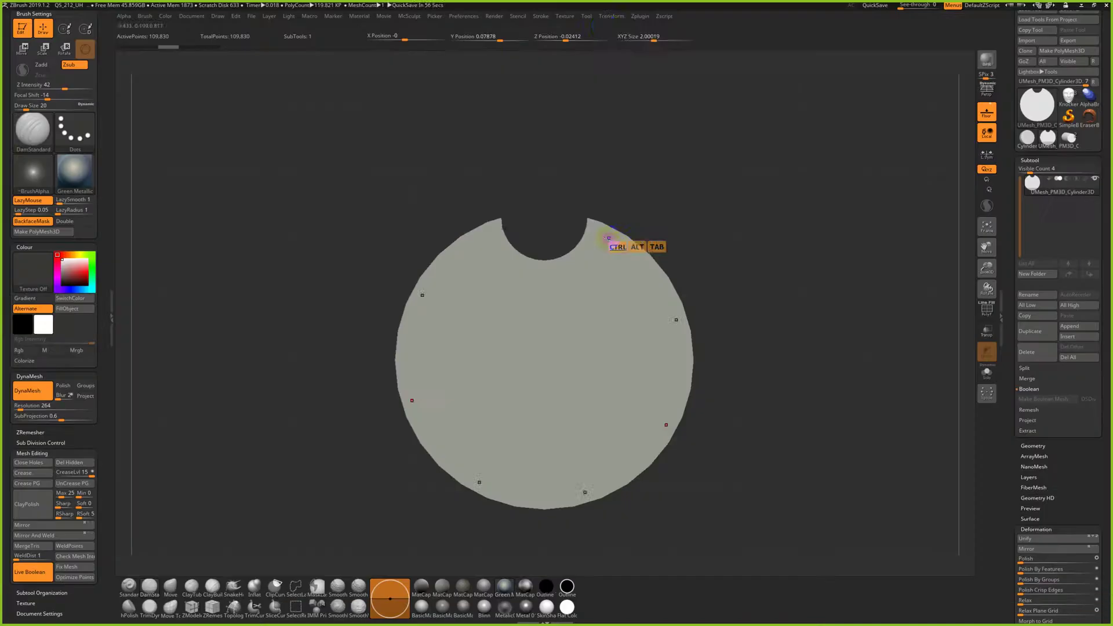
click(608, 17)
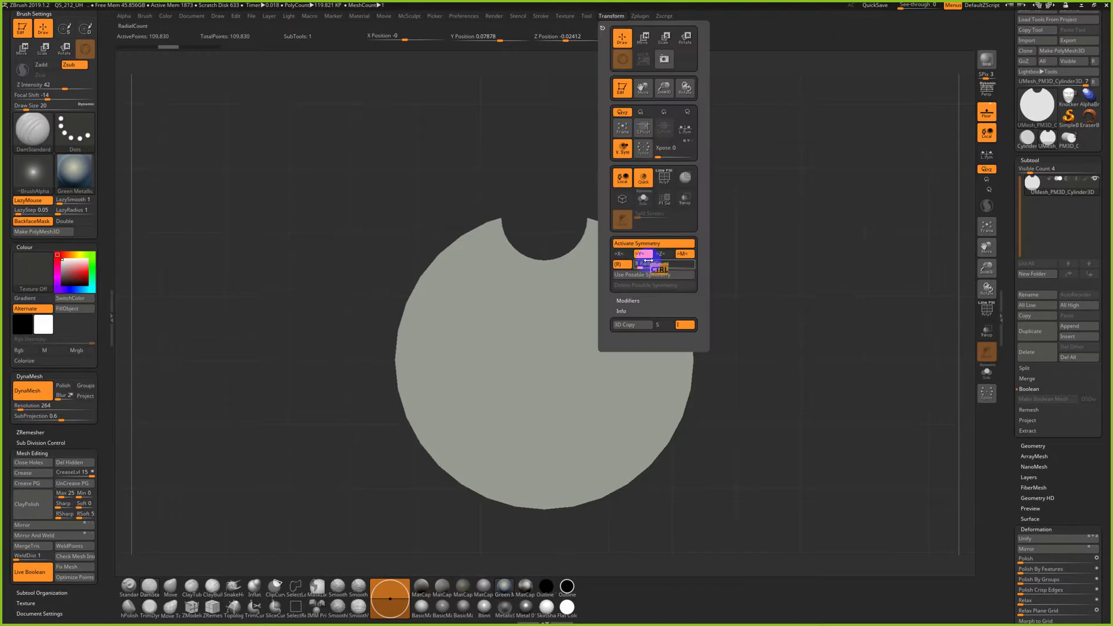
drag(640, 265, 642, 266)
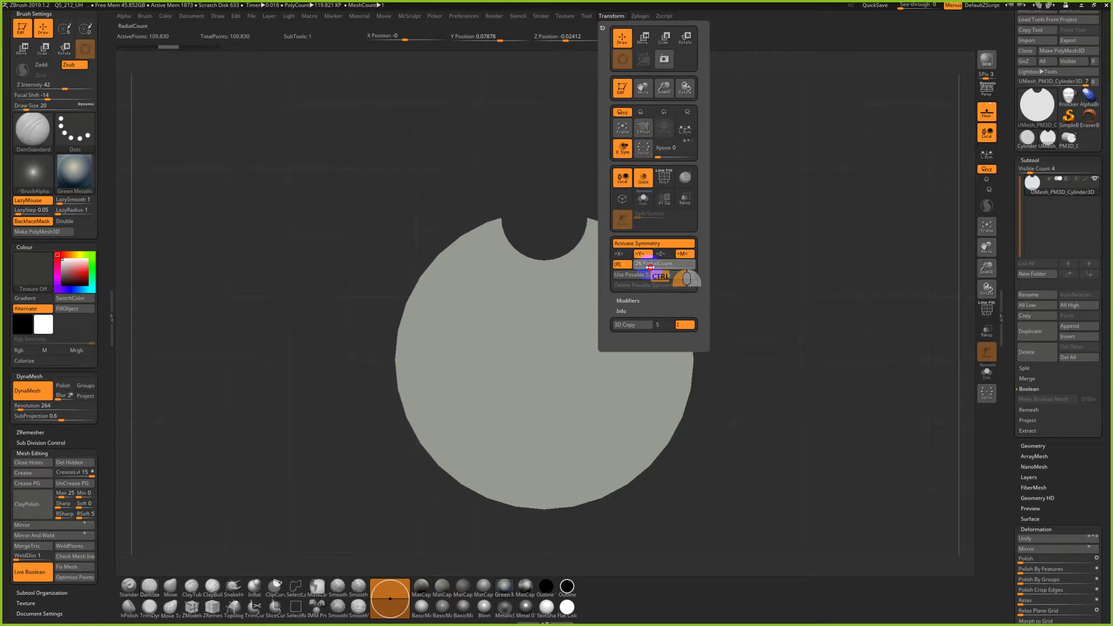
Try carving 24 radial grooves near the rim, undo them, and reduce the draw size to 8
drag(551, 298, 574, 235)
key(ctrl+z)
key(ctrl+z)
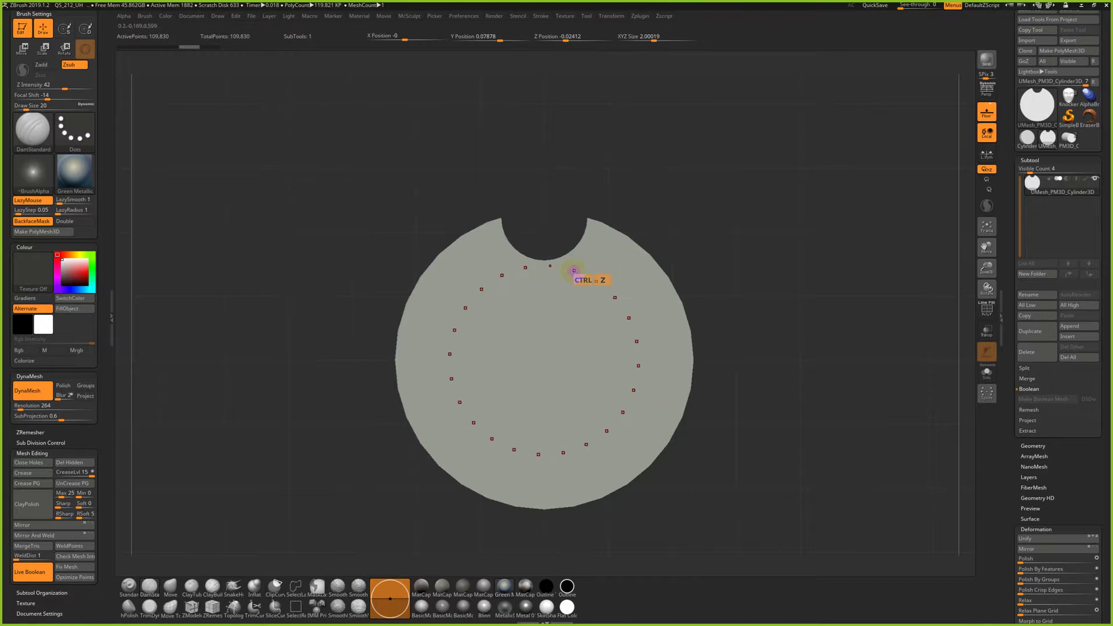
mouse_move(597, 274)
mouse_down()
mouse_move(609, 258)
mouse_move(600, 282)
mouse_up()
key(ctrl+z)
key(s)
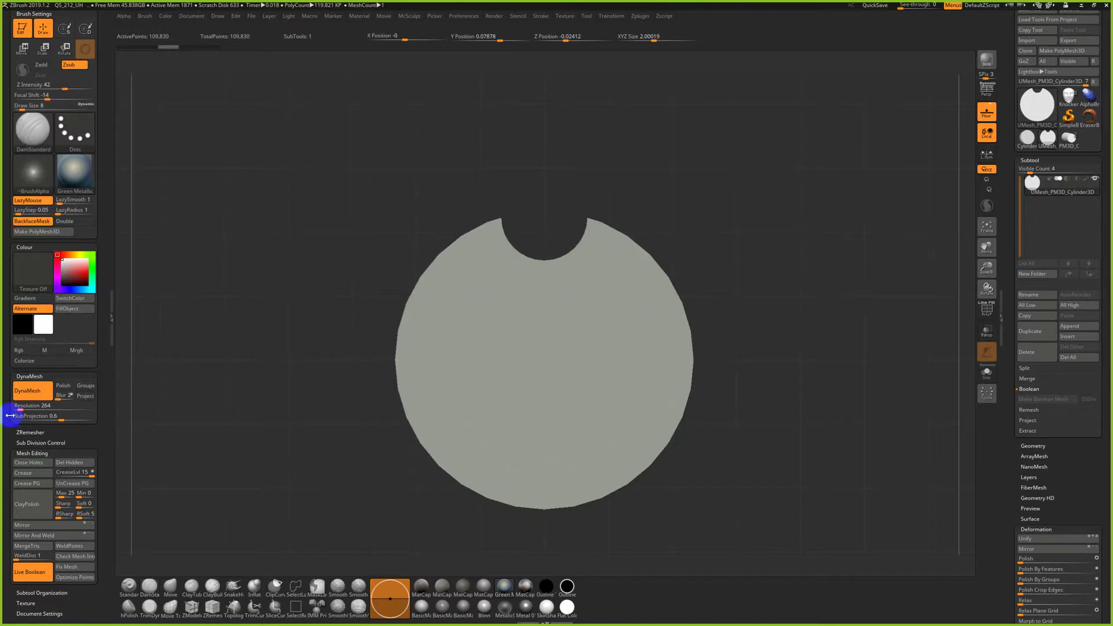
Remesh the disc at a DynaMesh resolution of 552
drag(21, 408, 26, 407)
ctrl+drag(287, 319, 257, 410)
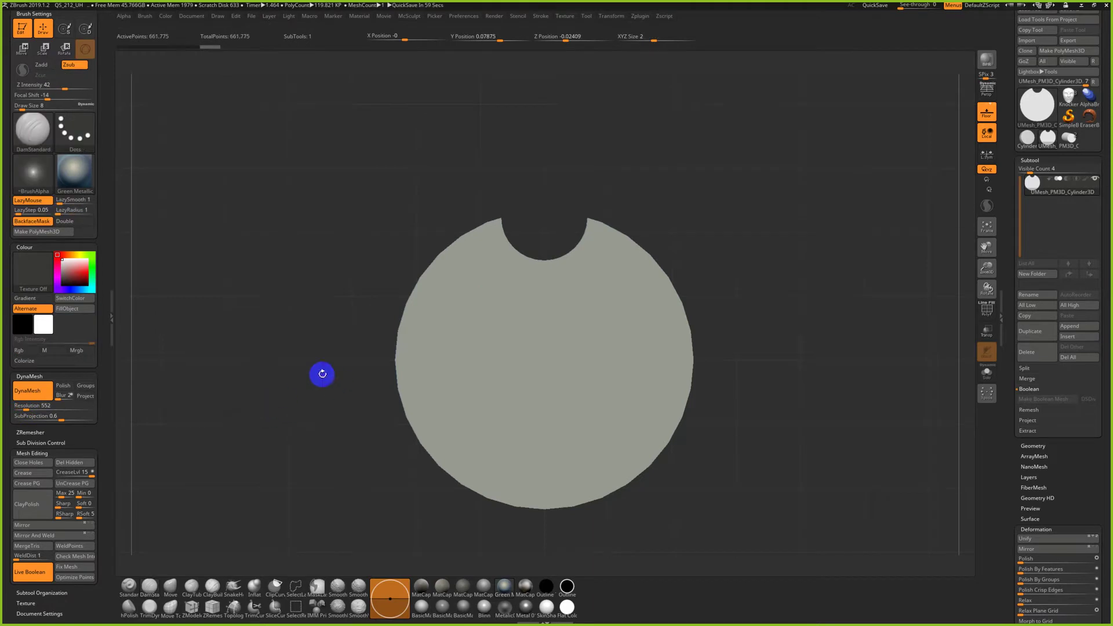
Try masking 24 radial stripes near the rim with MaskPen, raising the draw size to 29, and undo every attempt
key(ctrl)
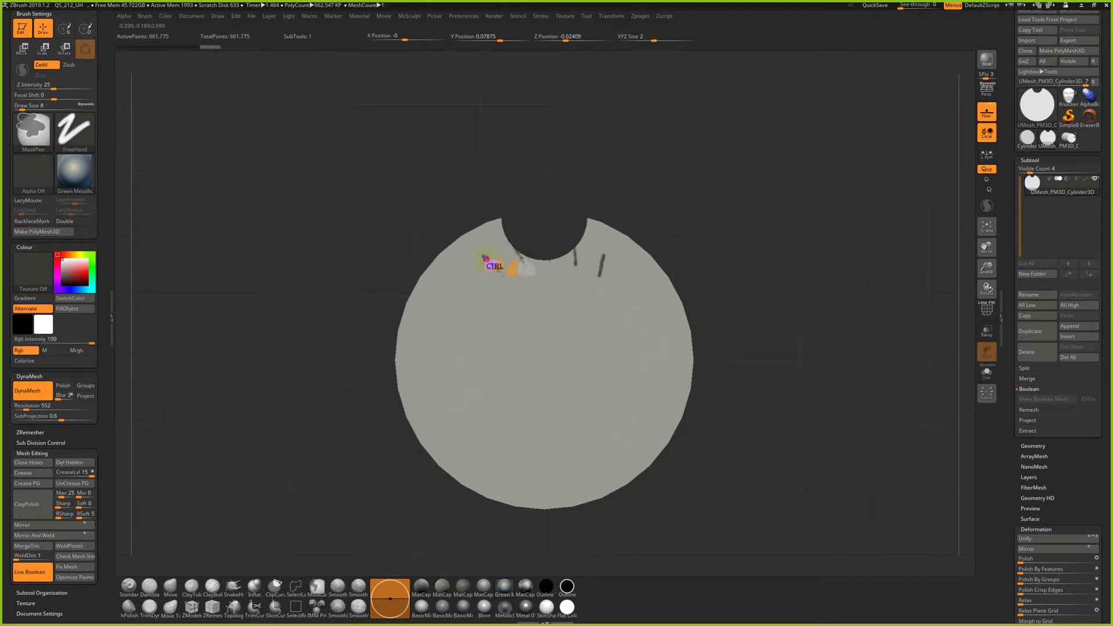
key(s)
drag(496, 271, 492, 271)
ctrl+drag(498, 280, 471, 250)
key(ctrl+z)
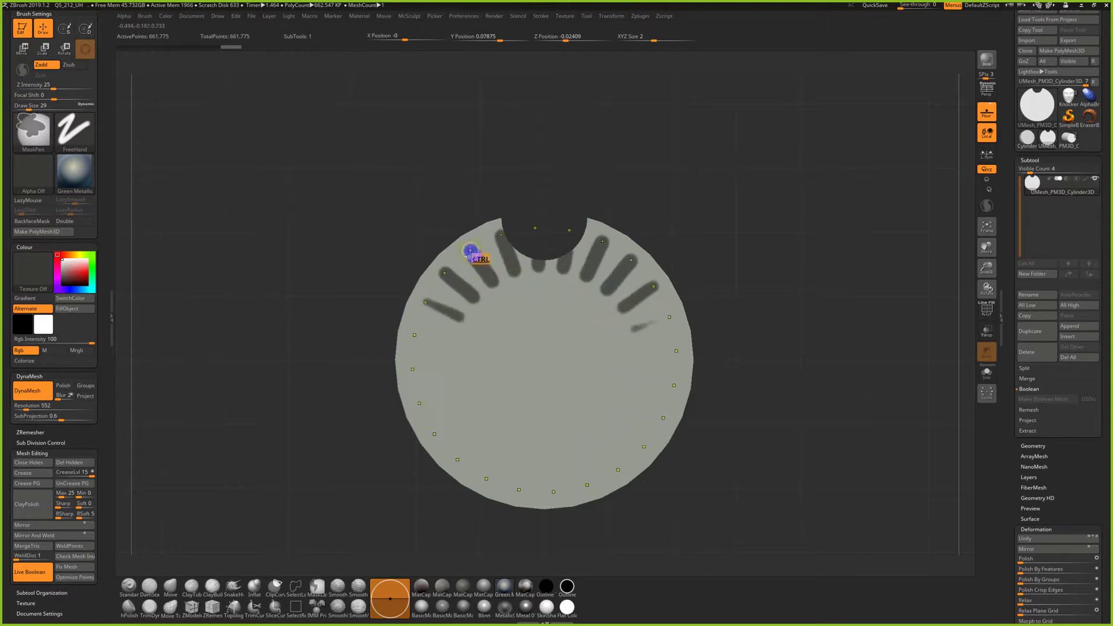
key(ctrl+z)
key(s)
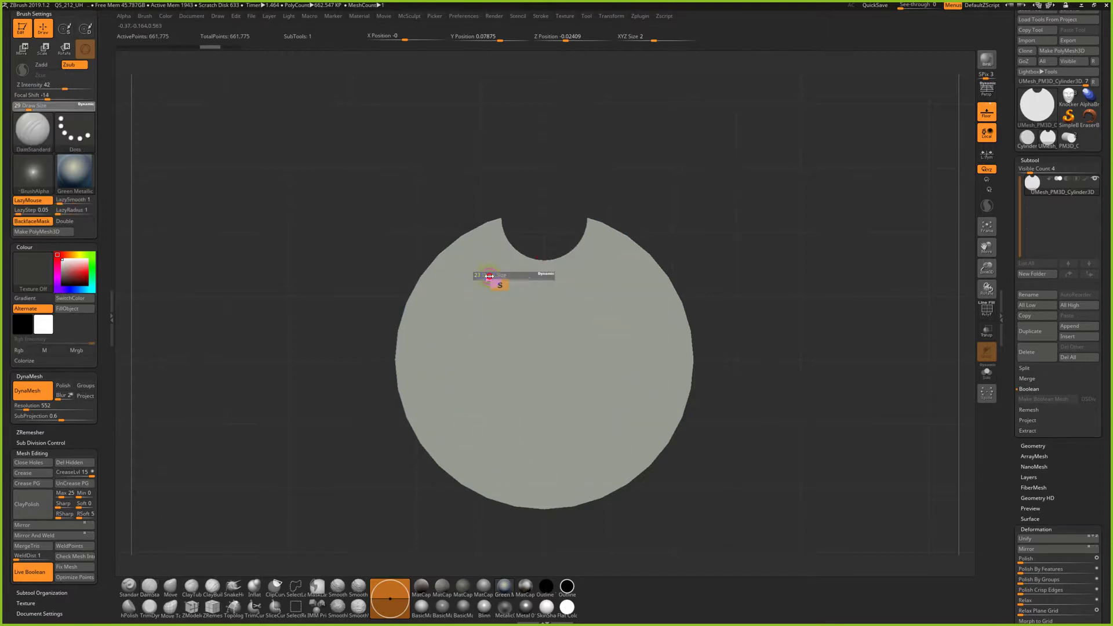
ctrl+drag(489, 276, 474, 250)
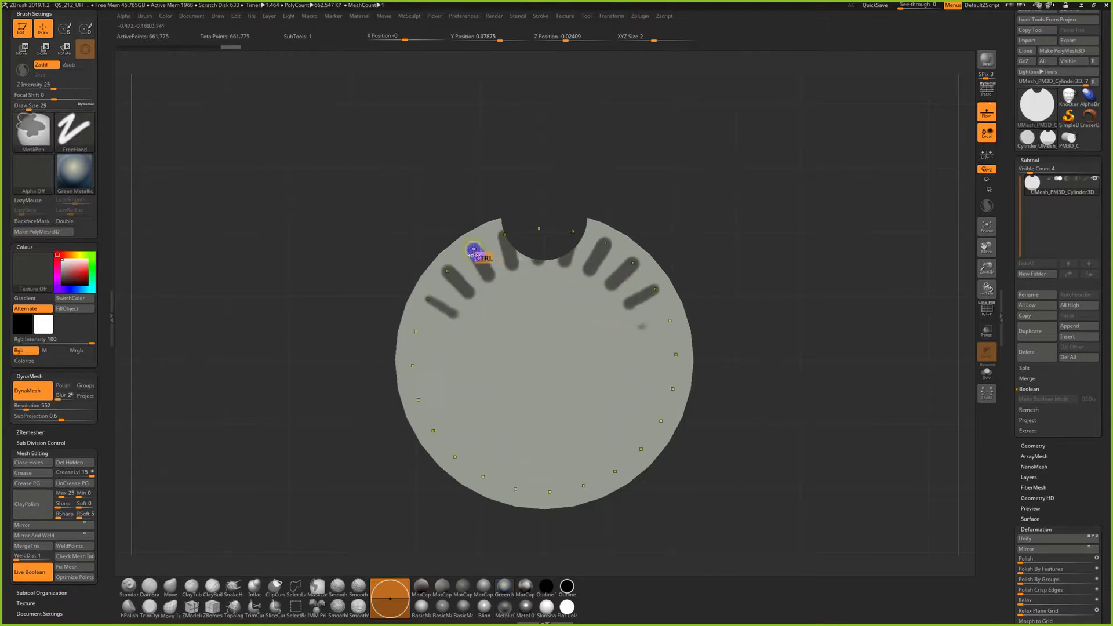
key(ctrl+z)
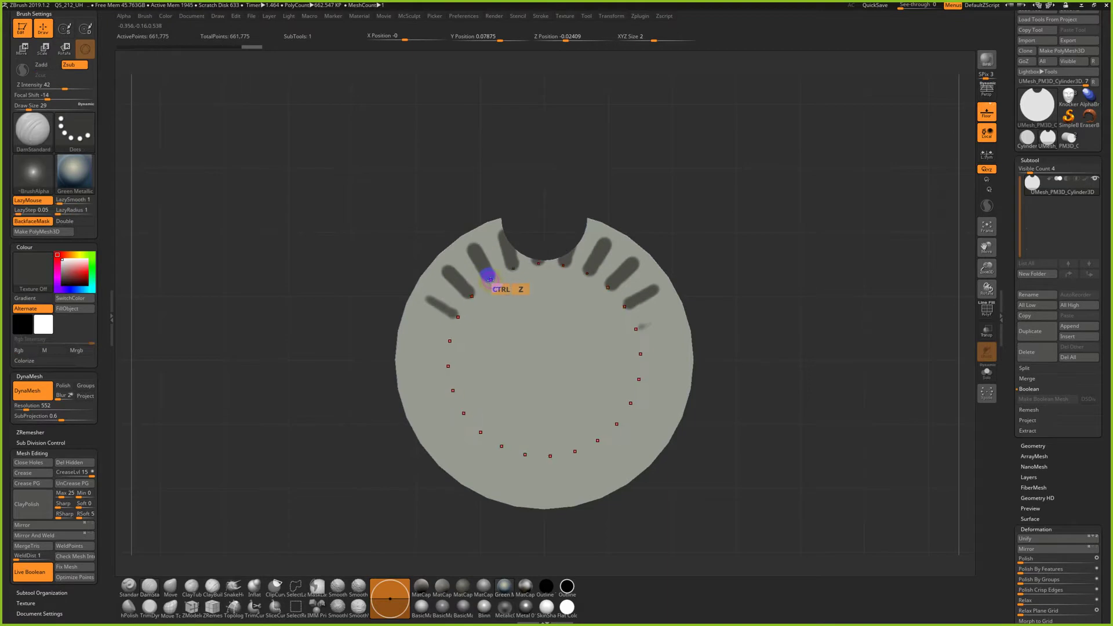
key(ctrl+z)
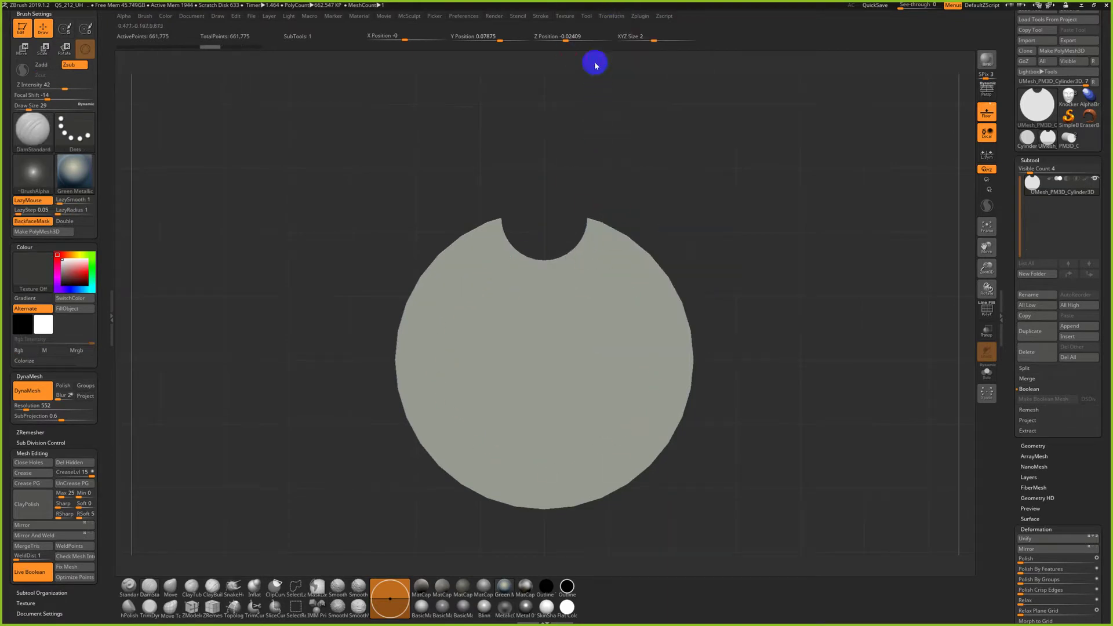
Lower the radial symmetry count, and remesh the disc with the DynaMesh resolution set to 760
click(612, 16)
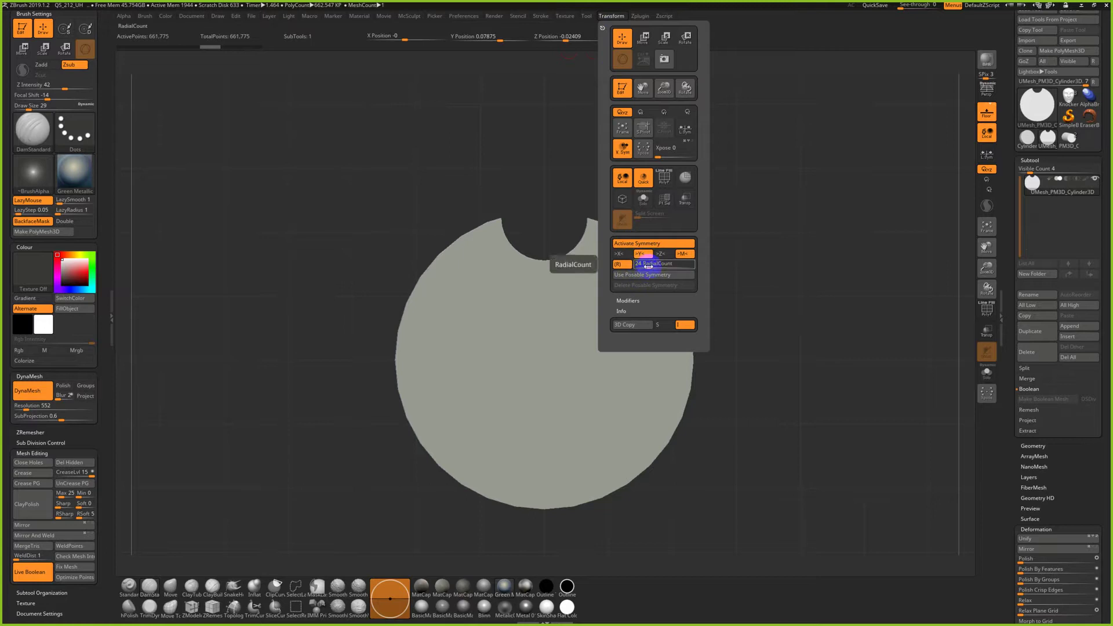
drag(647, 265, 649, 266)
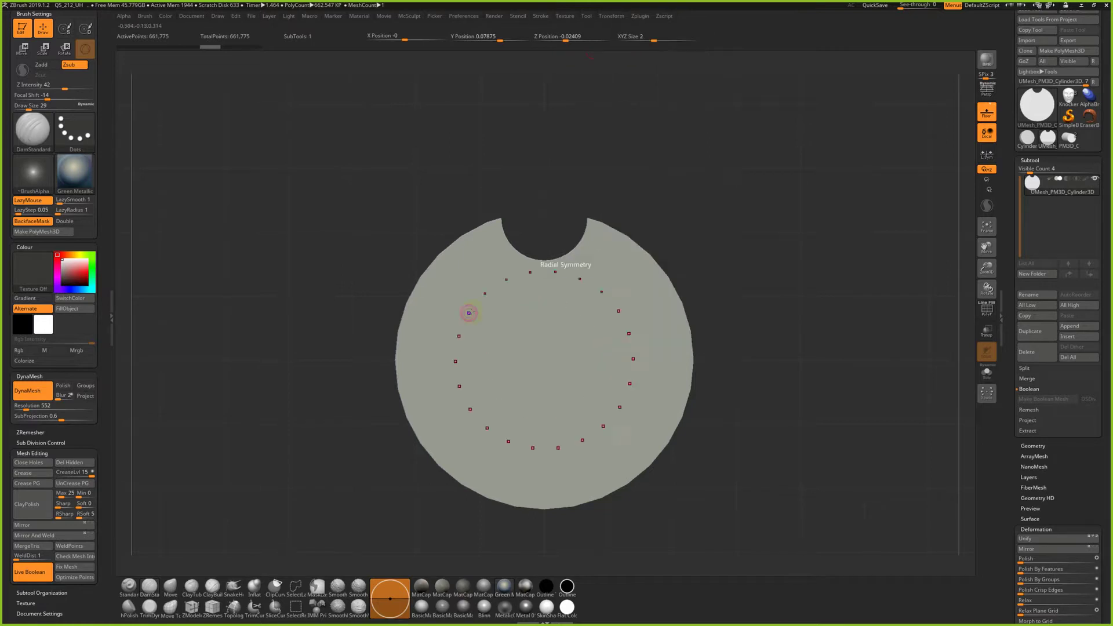
drag(27, 410, 31, 409)
ctrl+drag(306, 284, 283, 378)
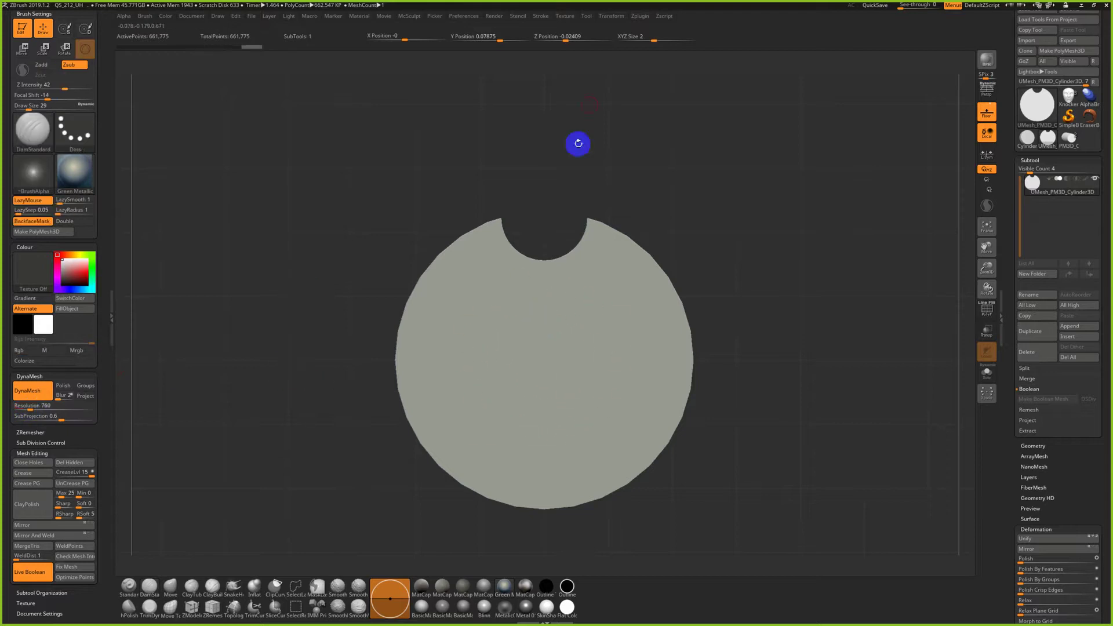
Test the radial mask spacing below the notch, and lower the radial symmetry count further
key(ctrl)
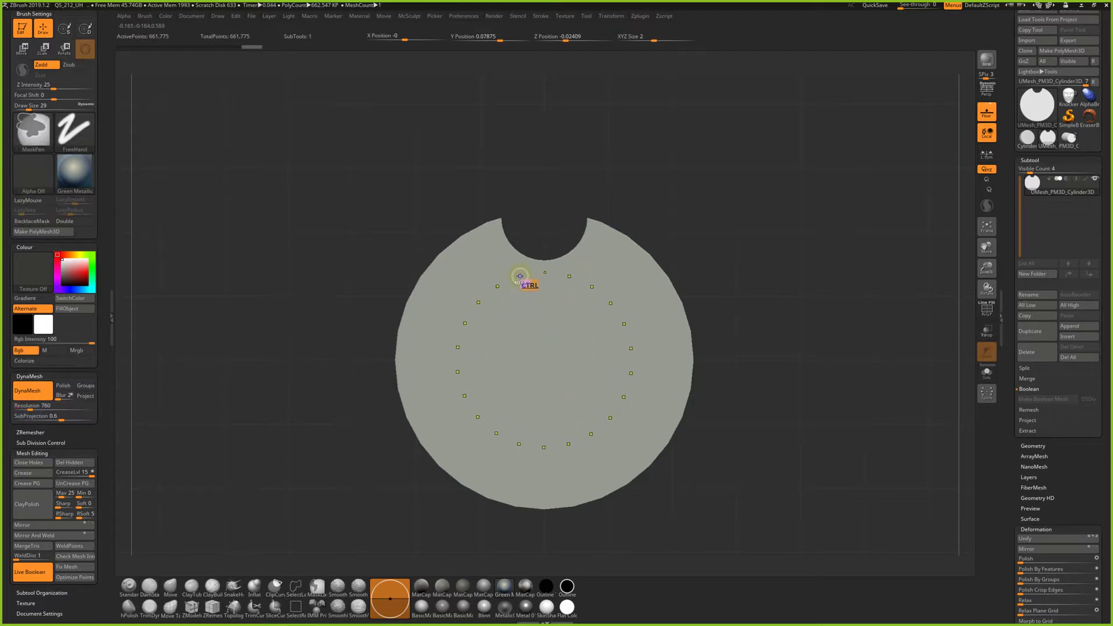
mouse_move(519, 281)
ctrl+mouse_down()
mouse_move(513, 252)
mouse_move(582, 174)
ctrl+mouse_up()
click(611, 16)
drag(654, 276, 646, 264)
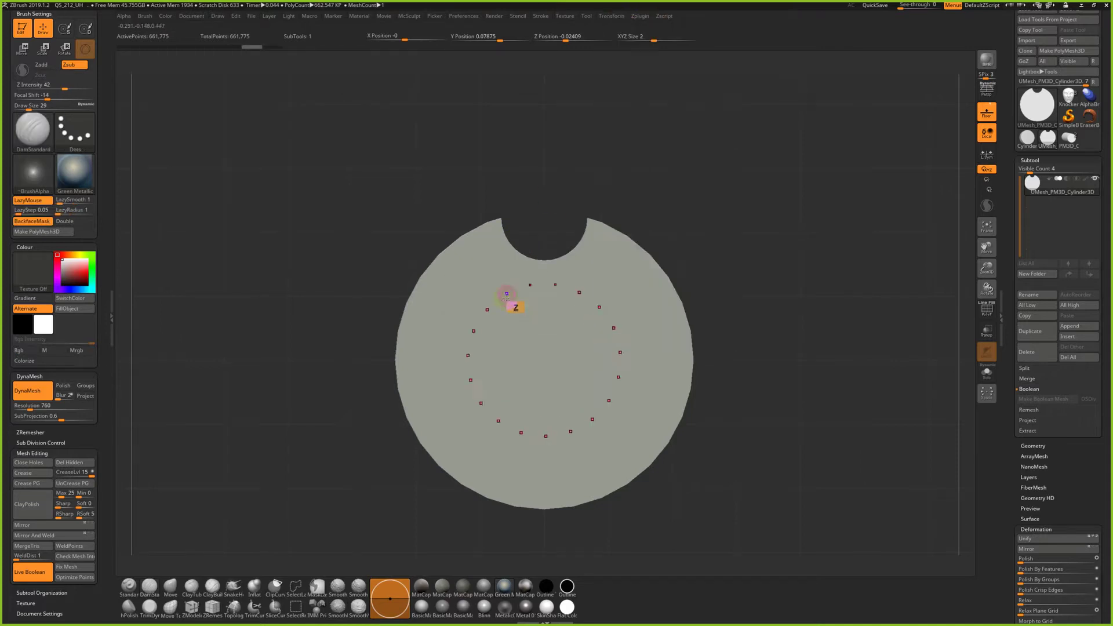
Try masking thinner radial stripes near the rim at draw size 23, and undo them
key(ctrl)
mouse_move(514, 276)
ctrl+mouse_down()
mouse_move(517, 254)
mouse_move(492, 239)
mouse_move(506, 275)
ctrl+mouse_up()
key(ctrl+z)
key(ctrl+z)
key(ctrl+z)
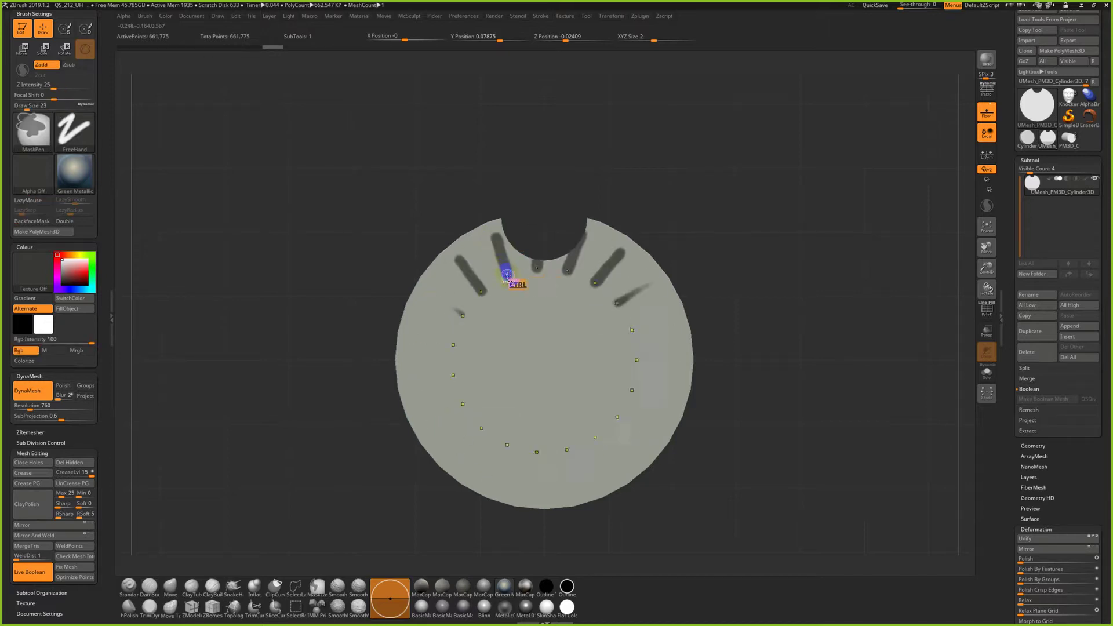
key(ctrl+z)
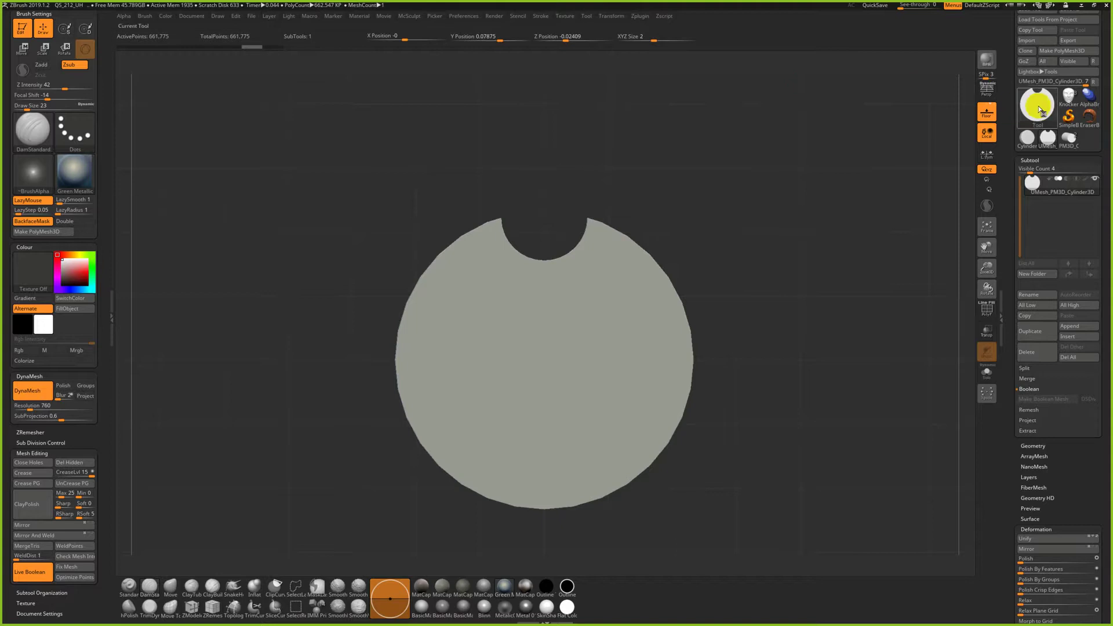
Try masking evenly mirrored radial stripes around the disc's upper rim, and undo them all
key(ctrl+shift+z)
key(ctrl+z)
key(ctrl+shift+z)
key(ctrl+z)
key(ctrl+shift+z)
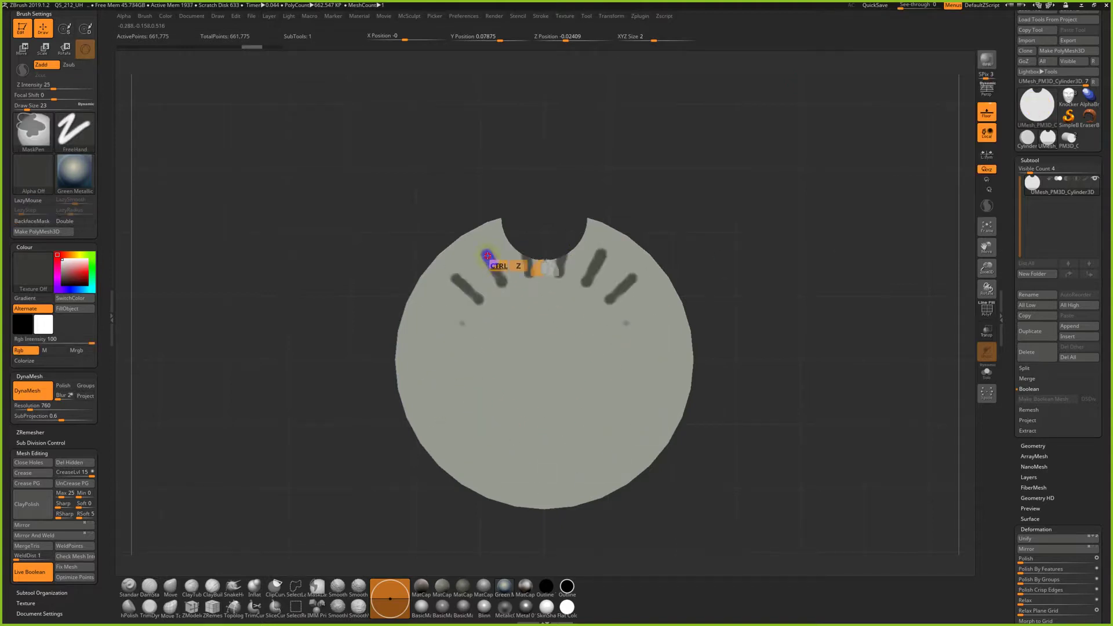
ctrl+drag(479, 241, 487, 261)
mouse_move(459, 326)
ctrl+mouse_down()
mouse_move(432, 312)
mouse_move(470, 331)
ctrl+mouse_up()
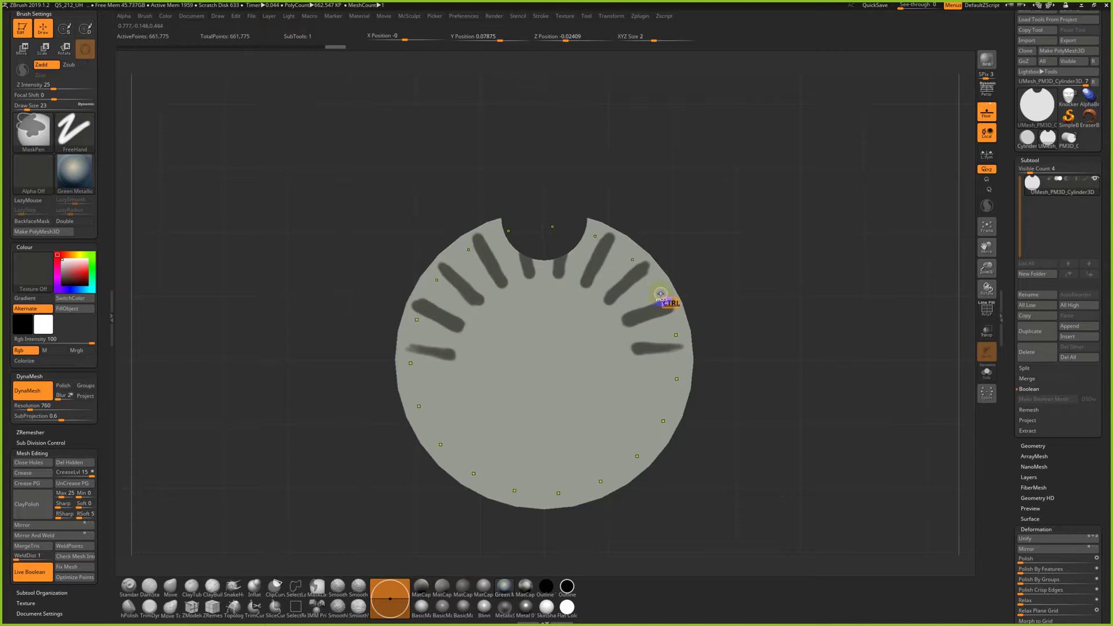
key(ctrl+z)
key(ctrl+z)
key(ctrl+z)
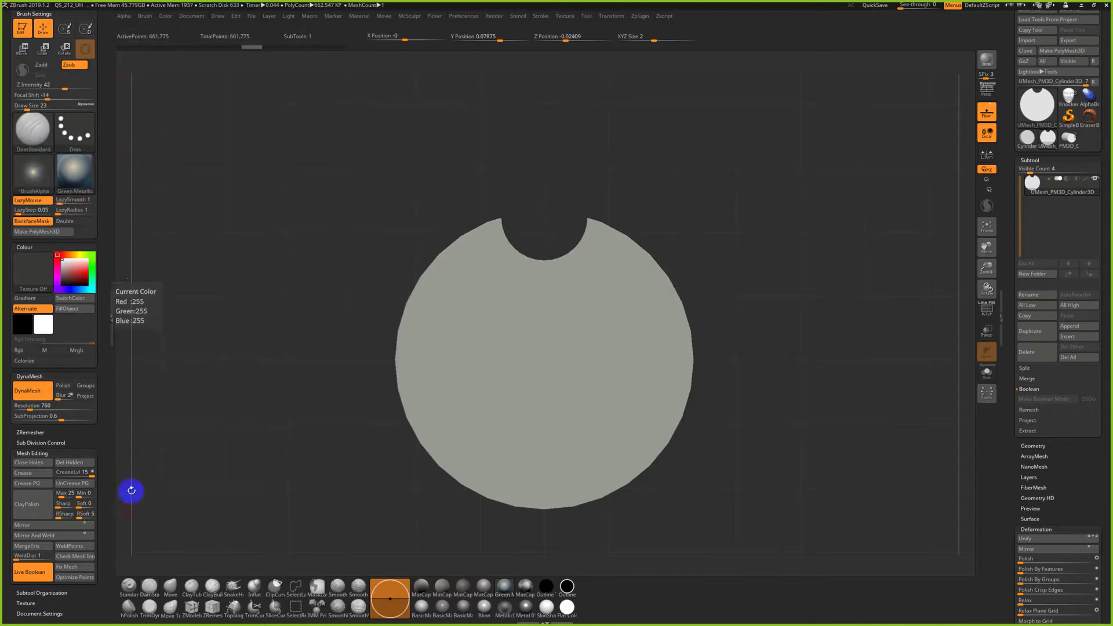
Choose the Standard brush with the FreeHand stroke and Alpha 54
click(128, 585)
click(75, 127)
click(152, 137)
click(32, 174)
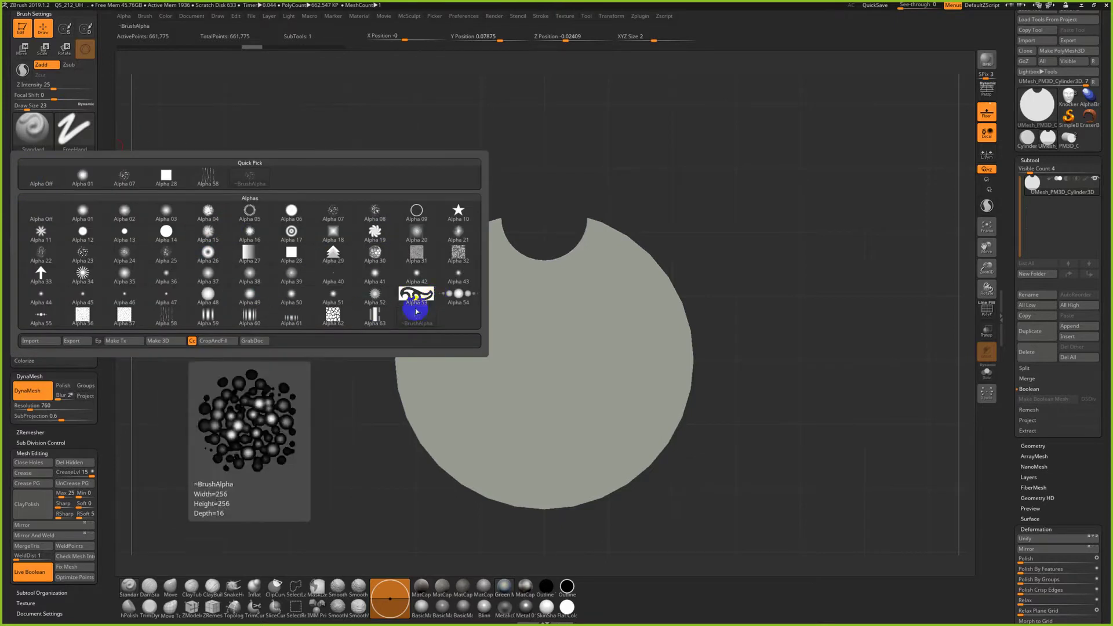
click(458, 294)
Test the bead alpha with radial strokes on the disc, undo them, and set the draw size to 59
mouse_move(480, 254)
mouse_down()
mouse_move(458, 290)
mouse_move(484, 347)
mouse_move(494, 317)
mouse_move(429, 289)
mouse_up()
key(ctrl+z)
key(s)
key(ctrl+z)
key(s)
drag(498, 320, 442, 289)
key(ctrl+z)
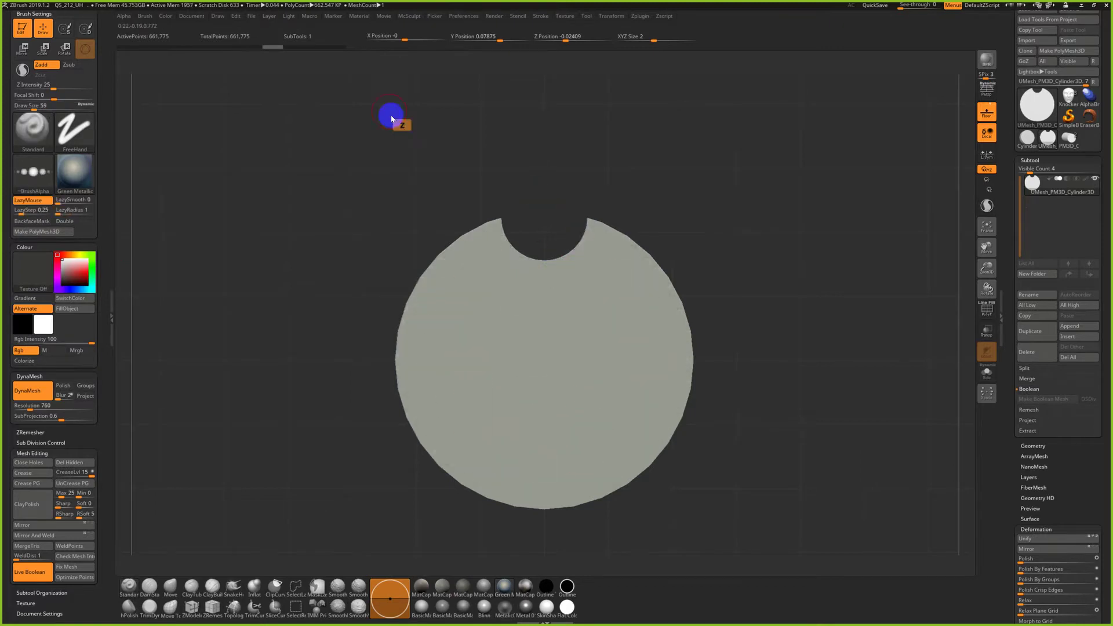
Turn off the Y axis and radial options, and deactivate symmetry
click(611, 17)
click(643, 254)
click(623, 264)
click(641, 245)
Try single strokes with the bead alpha across the disc, ending with an S-shaped curve
drag(517, 330, 504, 390)
key(ctrl+z)
mouse_move(582, 307)
mouse_down()
mouse_move(534, 371)
mouse_move(523, 427)
mouse_up()
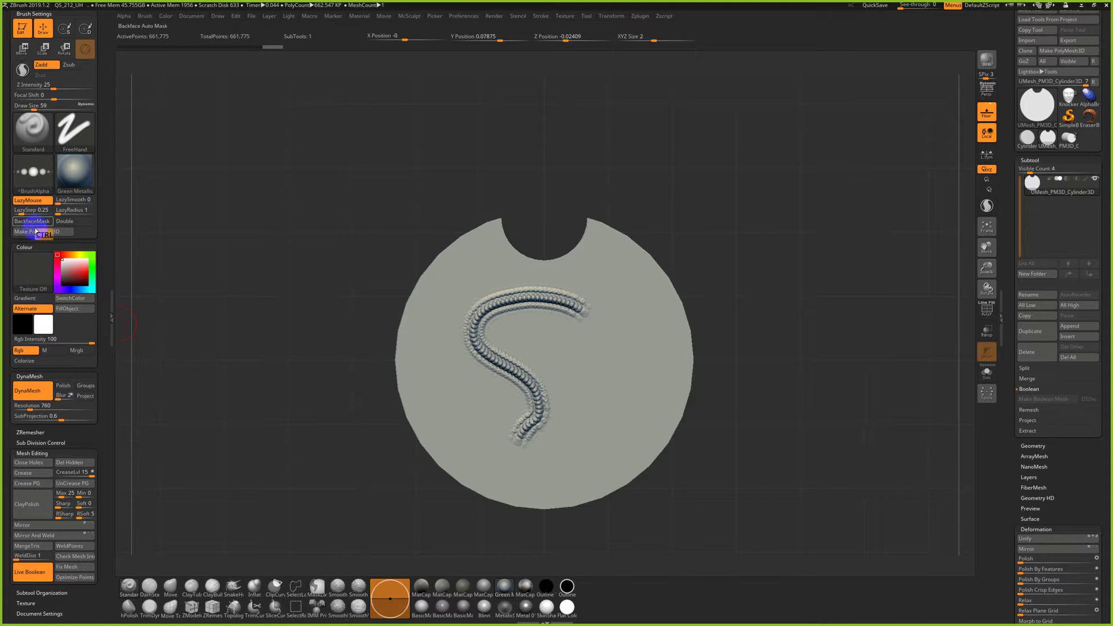
Raise the LazyStep and try the alpha stroke across the disc again, undoing both this and the S-shaped stroke
click(24, 213)
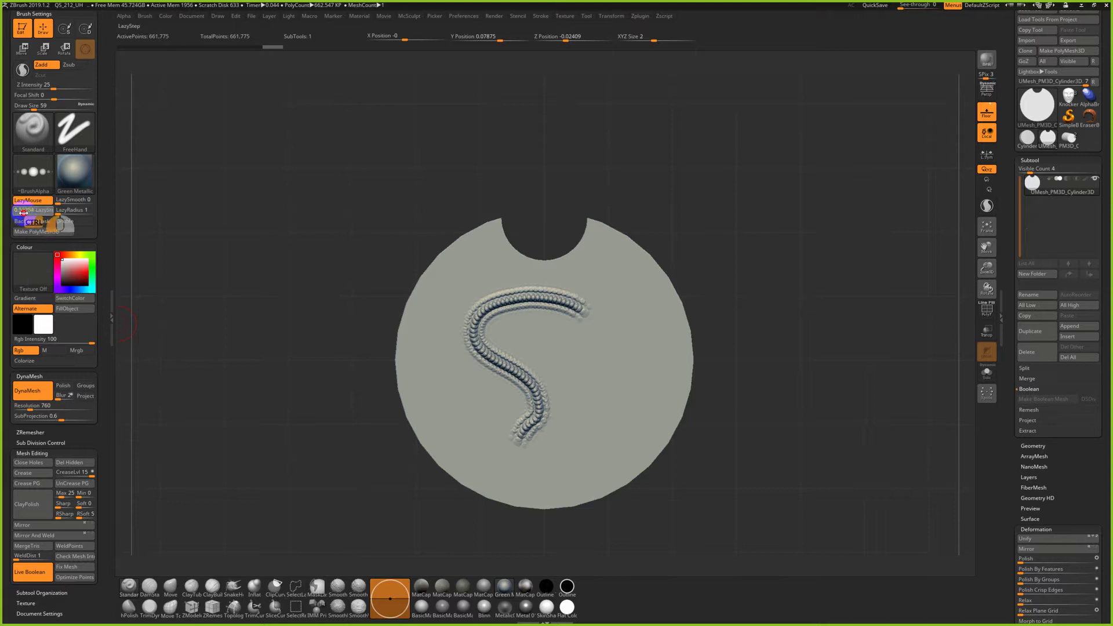
drag(23, 213, 43, 213)
key(ctrl+z)
mouse_move(606, 298)
mouse_down()
mouse_move(505, 293)
mouse_move(474, 348)
mouse_up()
key(ctrl+z)
Set the LazyStep to 2.2501, test the spacing, and stamp separate bead clusters in an arc along the disc's upper rim
drag(26, 213, 33, 214)
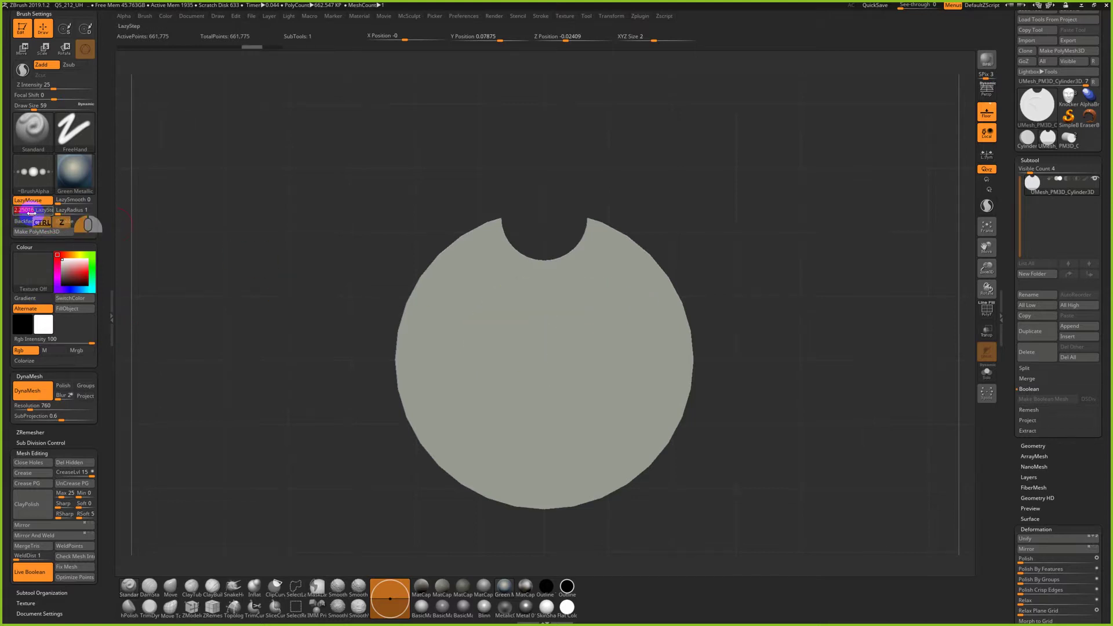
mouse_move(562, 316)
mouse_down()
mouse_move(499, 385)
mouse_move(546, 402)
mouse_up()
key(ctrl+z)
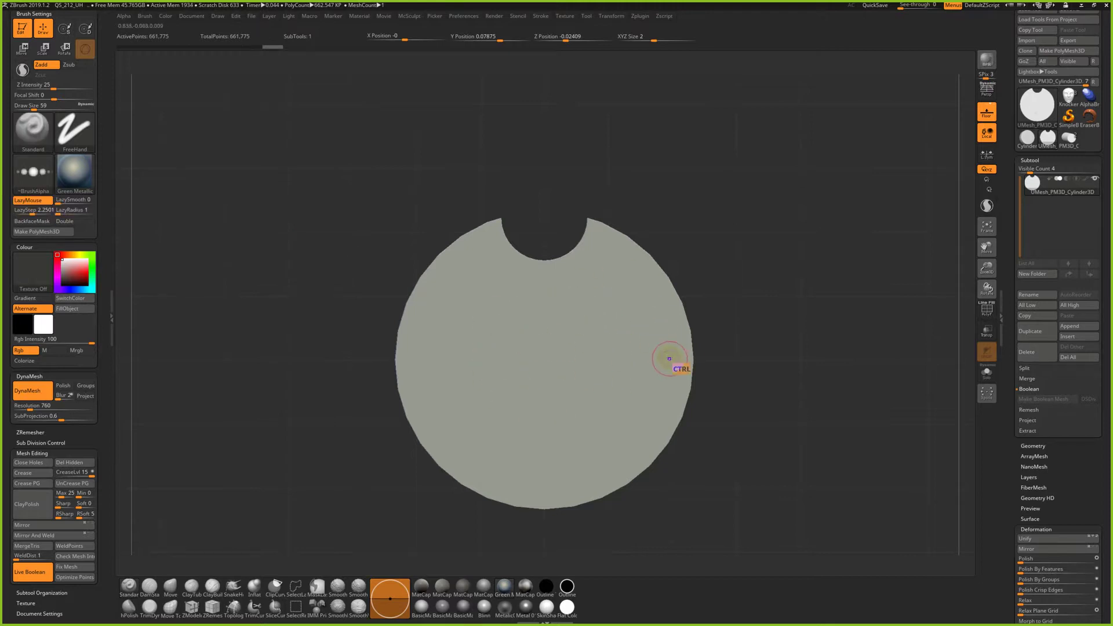
mouse_move(659, 317)
mouse_down()
mouse_move(612, 268)
mouse_move(469, 268)
mouse_up()
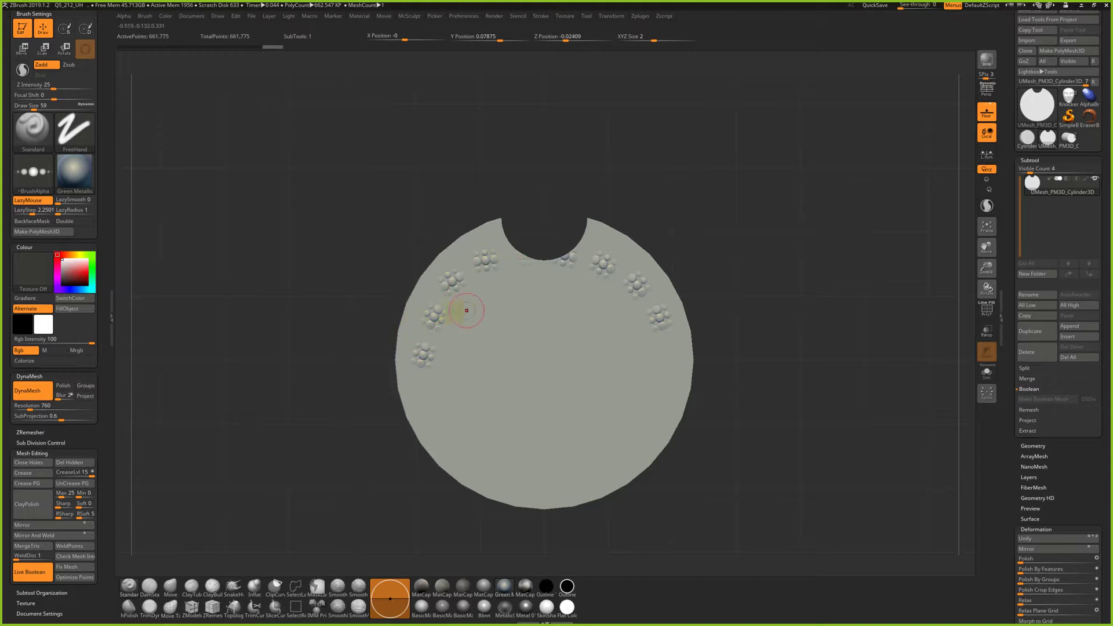
Switch to the Sphere3D tool, convert it to a PolyMesh3D, and show its wireframe
mouse_move(1038, 113)
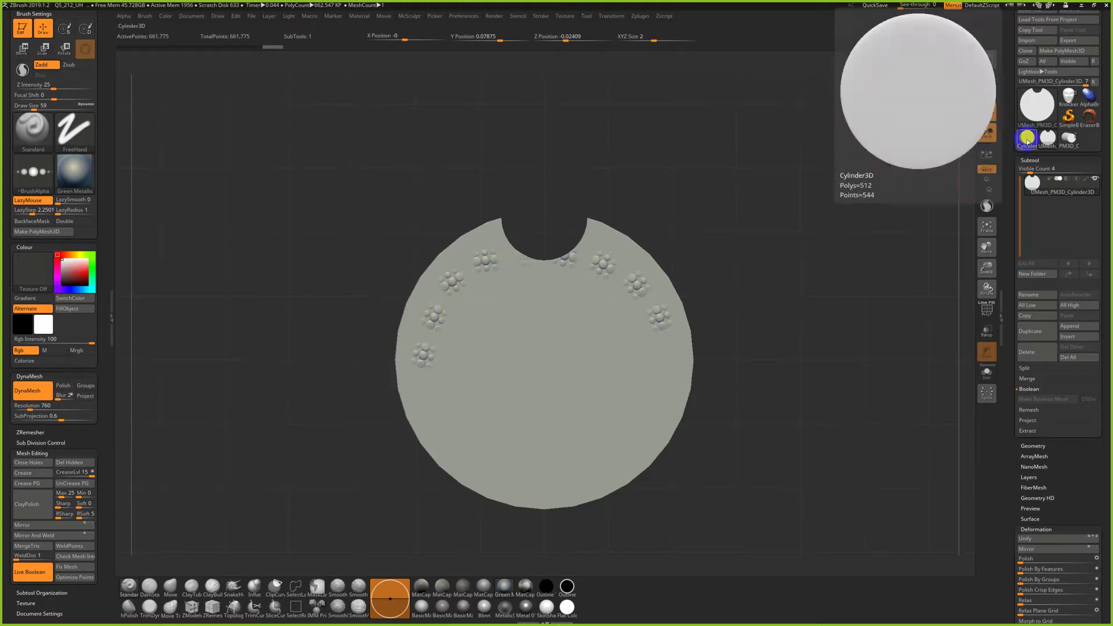
click(1037, 107)
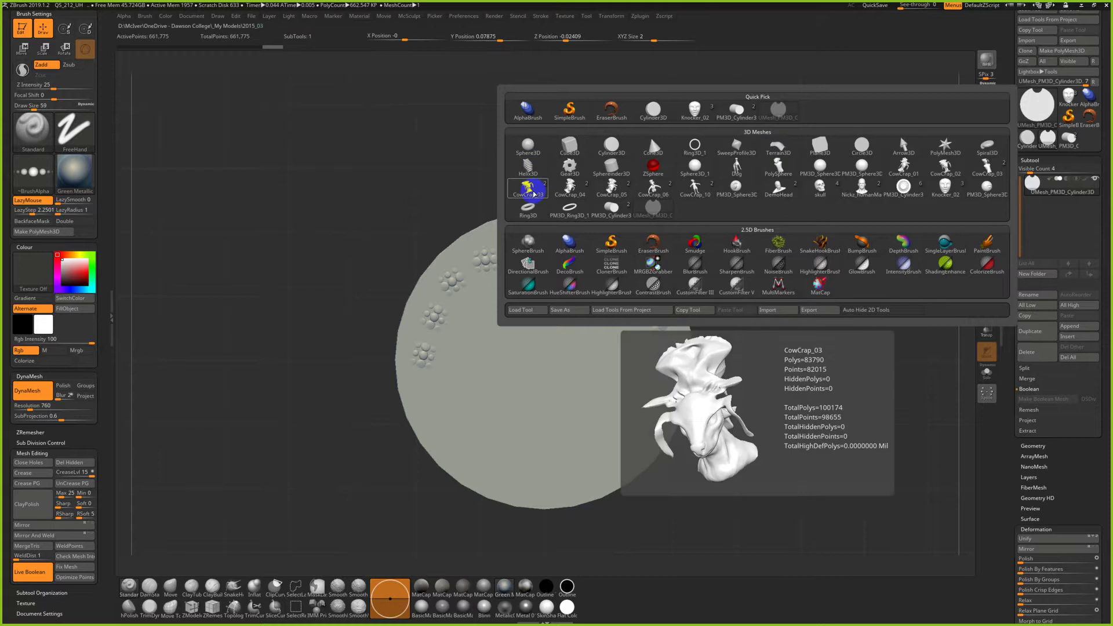
click(521, 150)
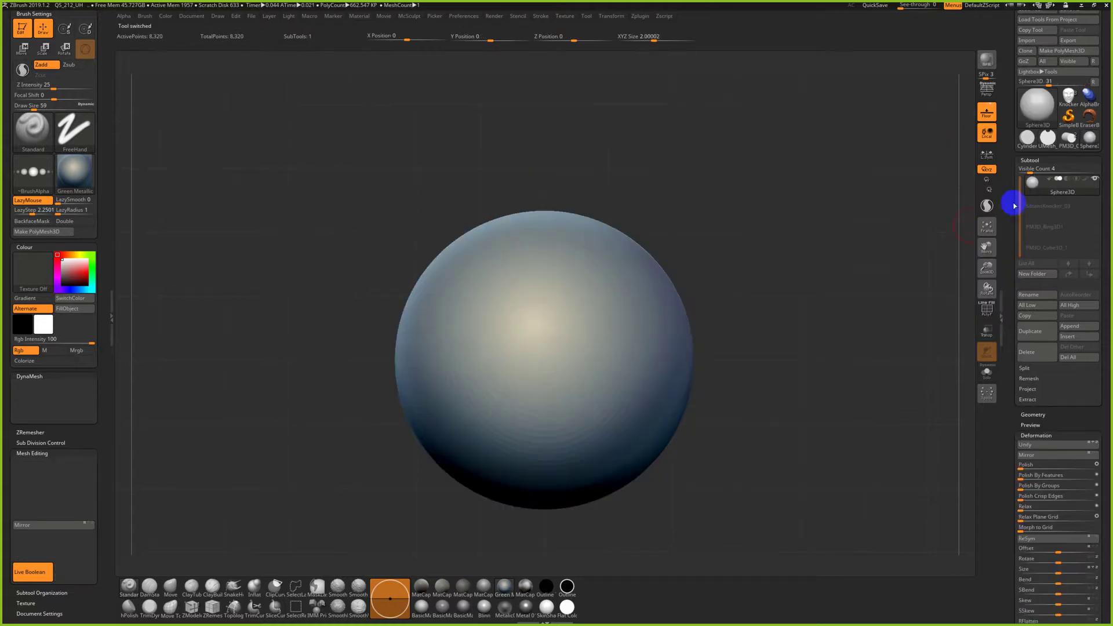
click(1062, 52)
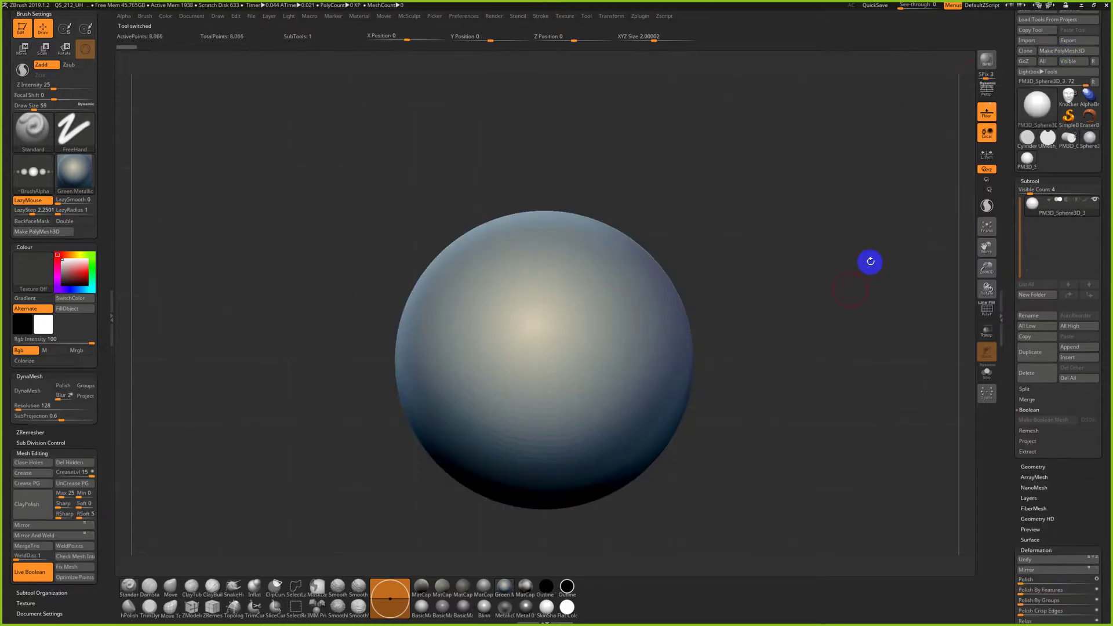
key(shift+f)
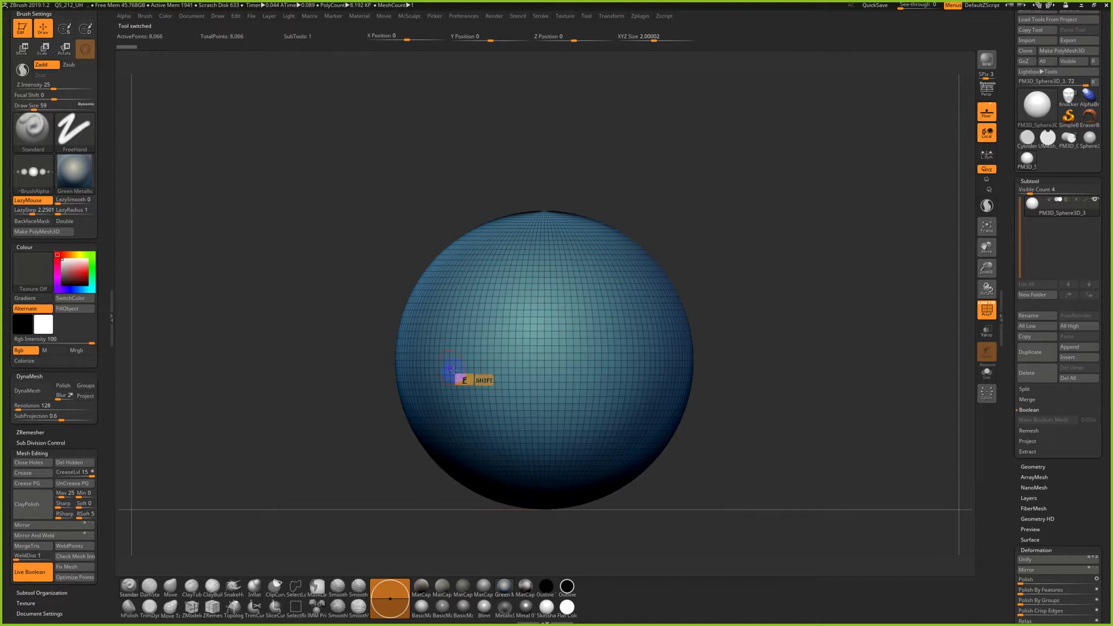
Select the ZModeler brush and set its edge action to Bevel with the EdgeLoop Complete target
click(190, 608)
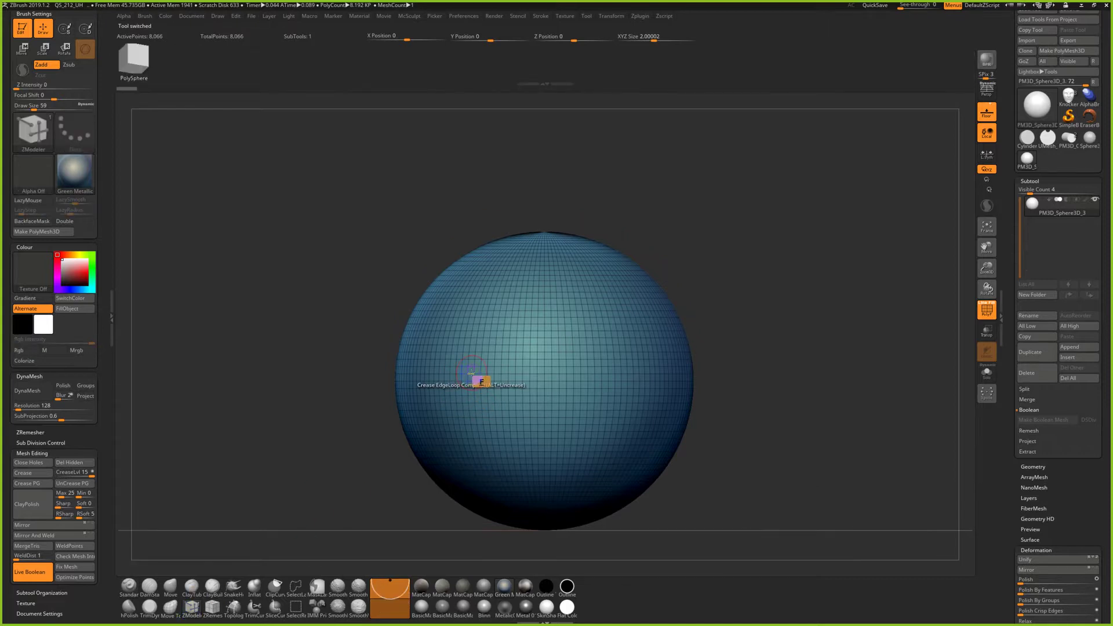
key(space)
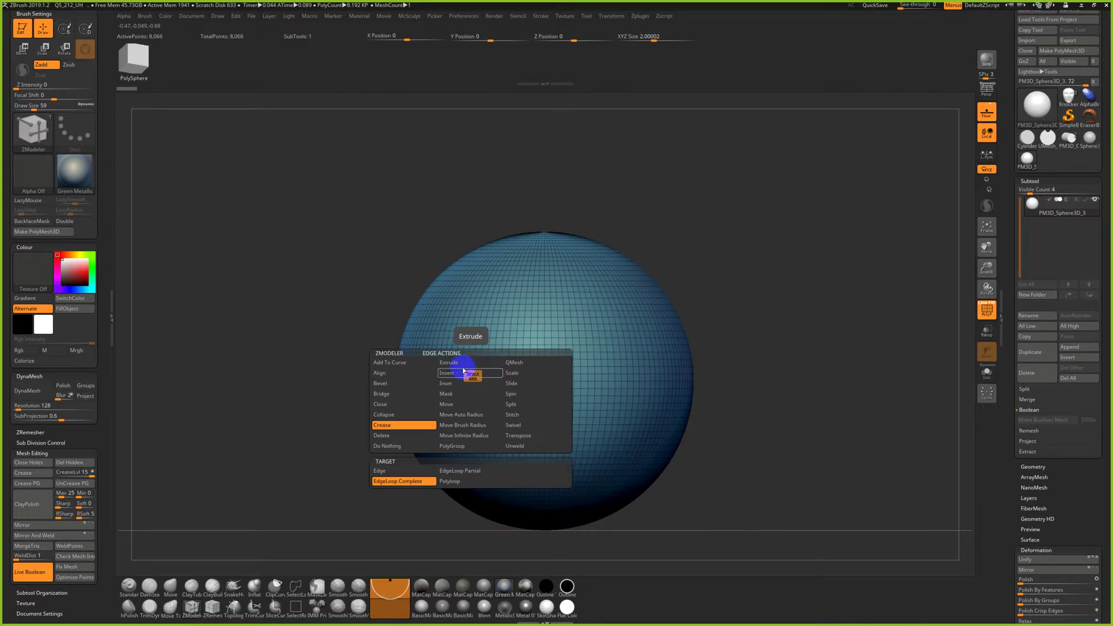
click(401, 384)
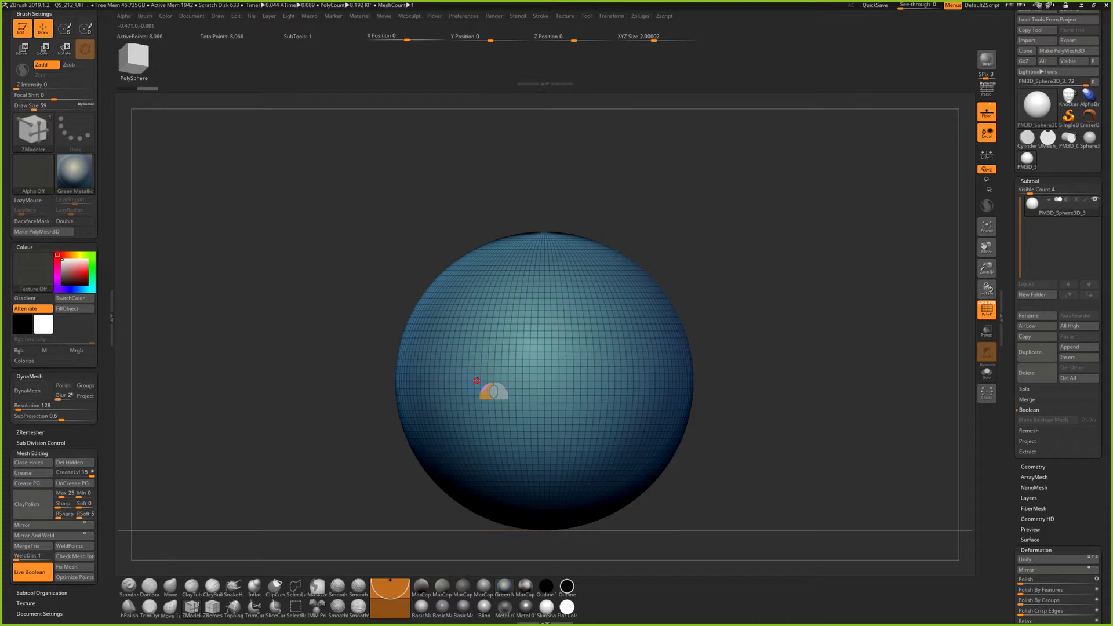
Try beveling the sphere's horizontal middle edge loop, undoing each attempt
click(476, 380)
drag(474, 380, 477, 381)
click(476, 380)
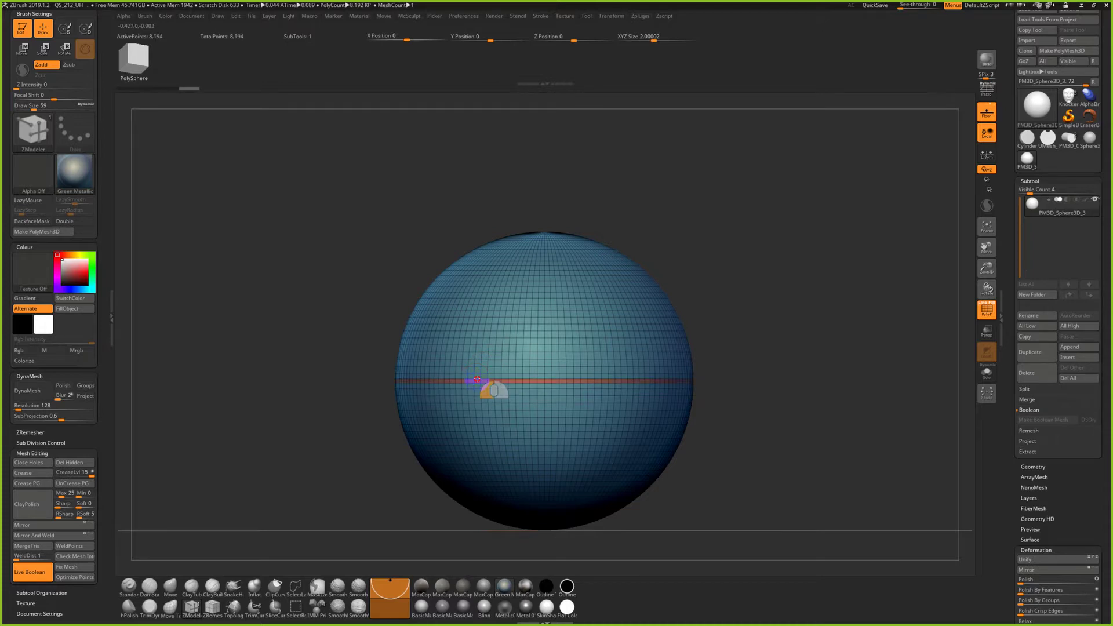
drag(477, 381, 477, 381)
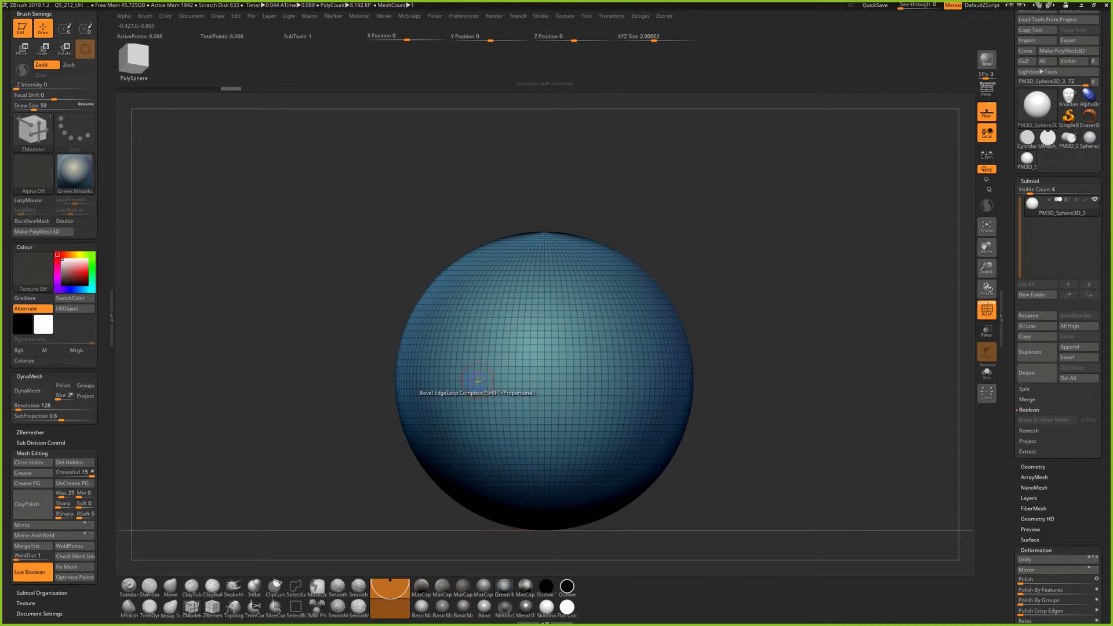
ctrl+right_drag(770, 362, 768, 437)
key(ctrl+z)
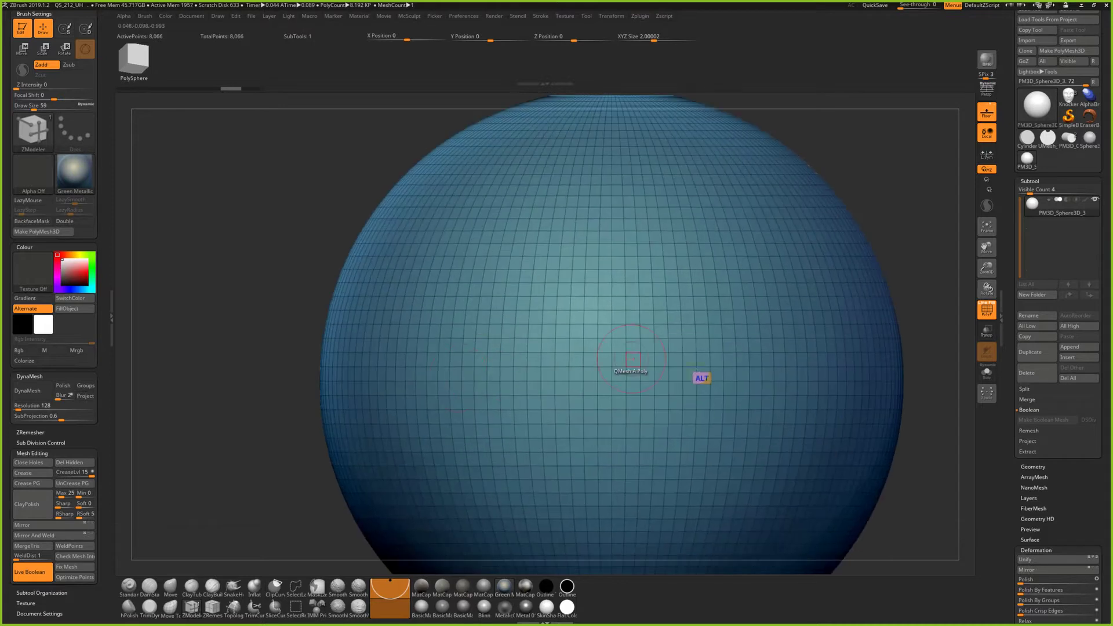
Bevel the sphere's horizontal middle edge loop into a narrow band and hide that band
drag(444, 380, 446, 380)
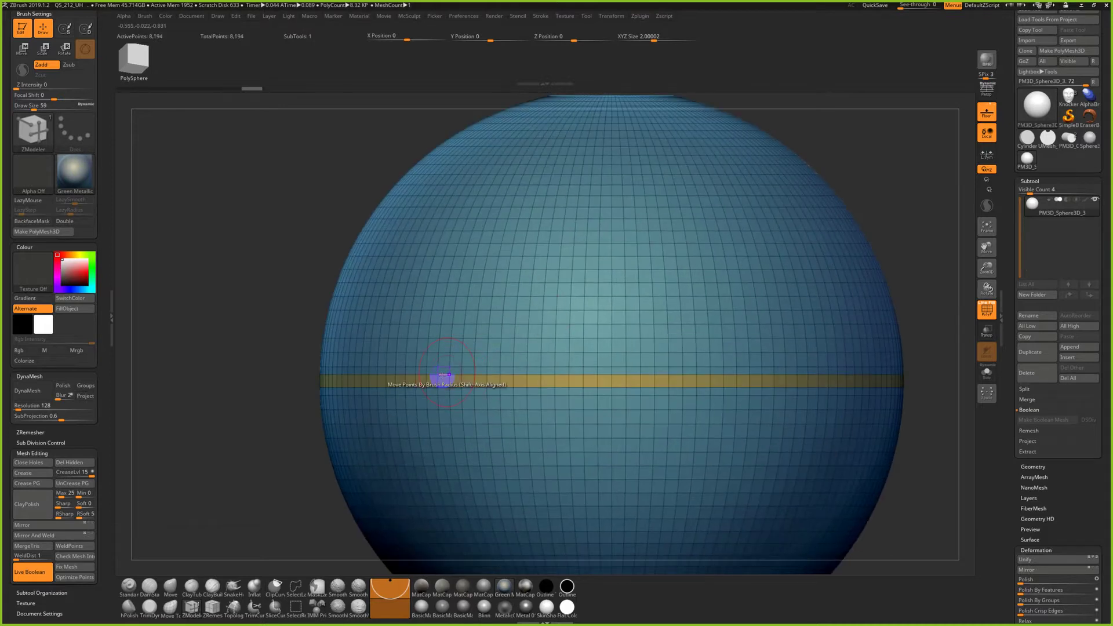
ctrl+right_drag(951, 363, 915, 347)
key(ctrl+shift)
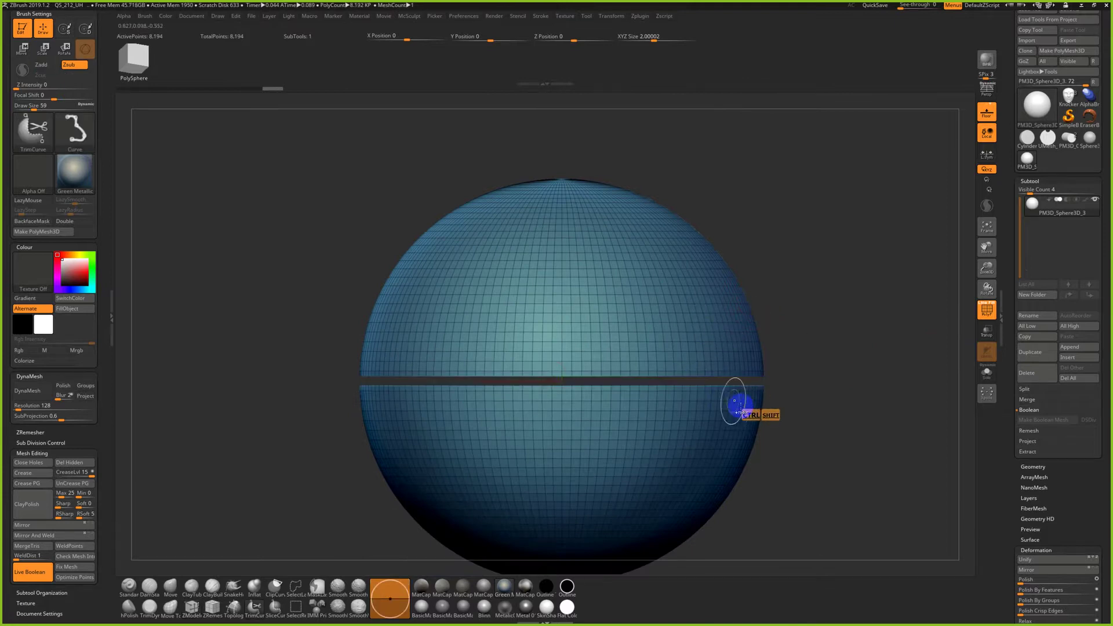
Open the Subtool Organization options and run Auto Groups to give the two sphere halves separate polygroups
shift+click(33, 453)
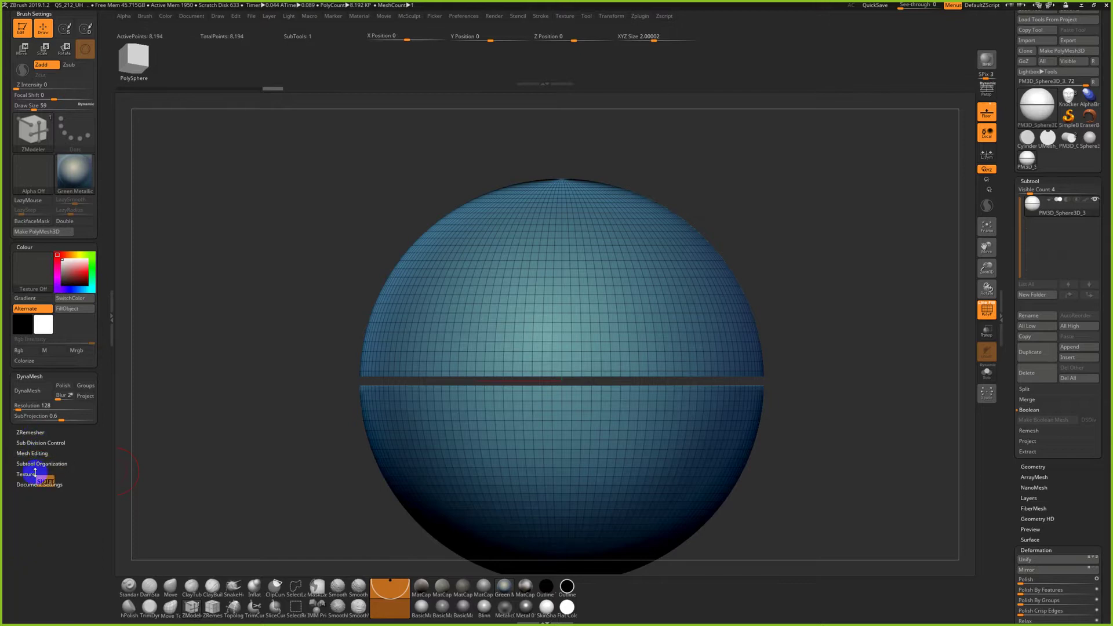
shift+click(40, 453)
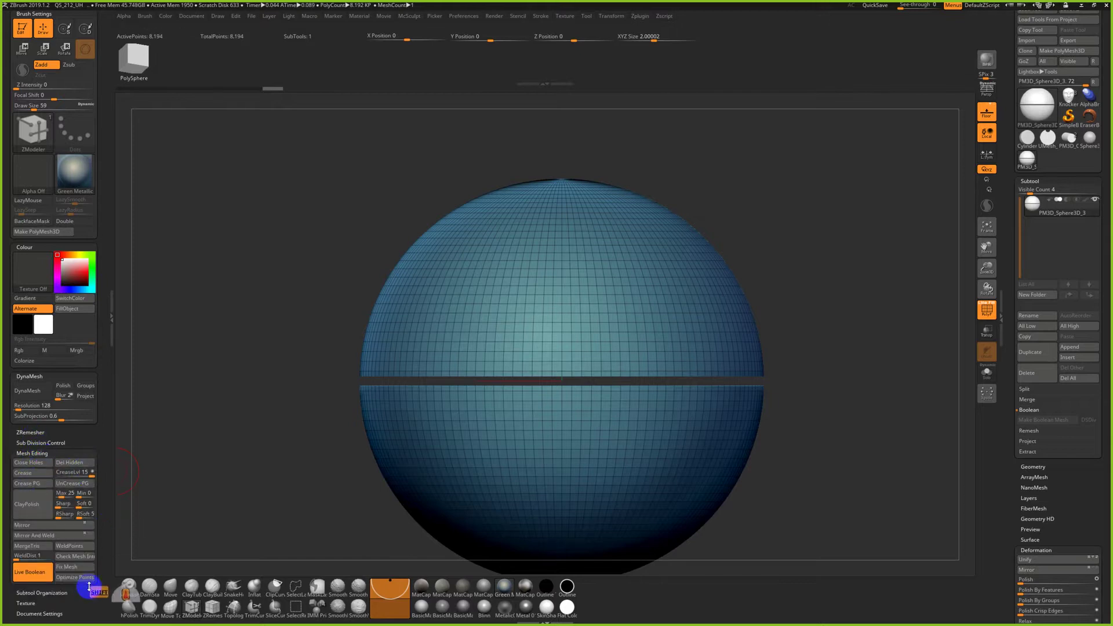
shift+click(30, 453)
shift+click(38, 444)
shift+click(40, 443)
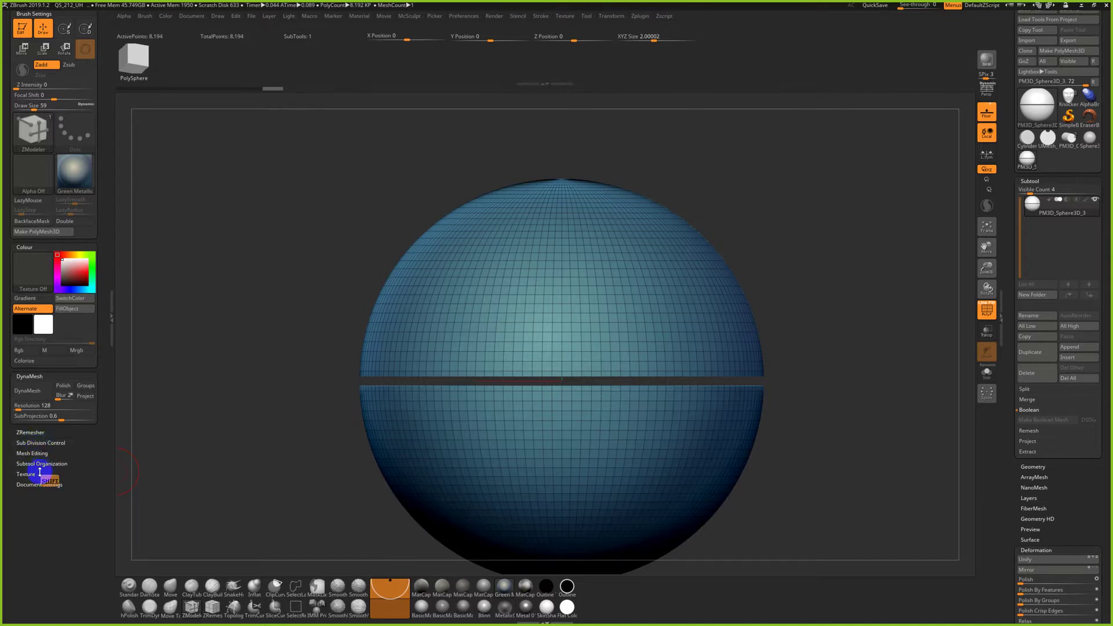
shift+click(37, 464)
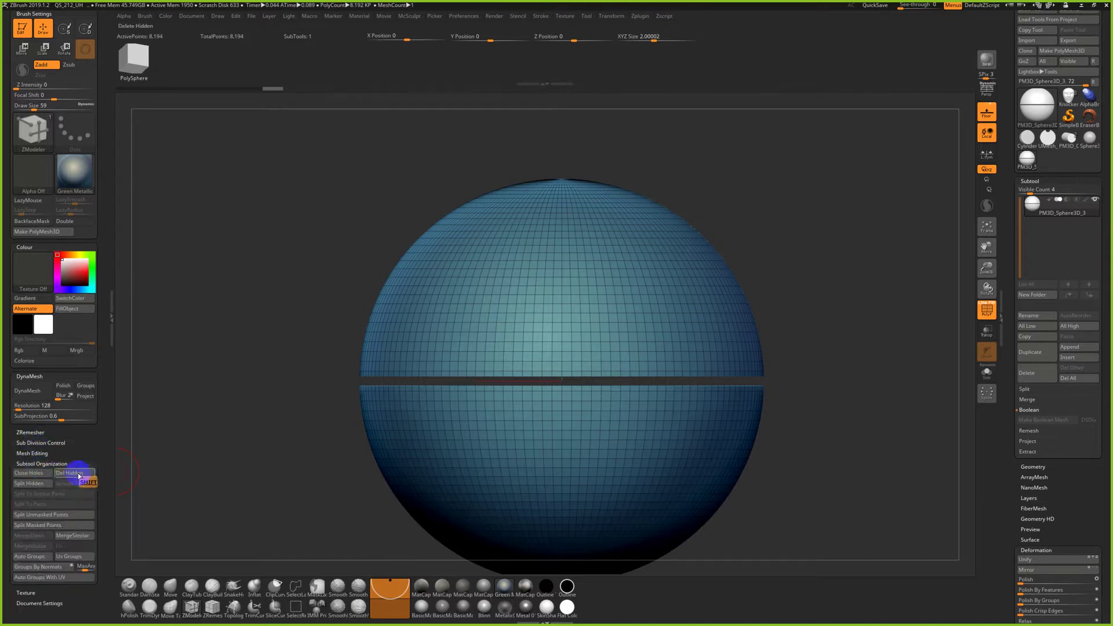
shift+click(36, 557)
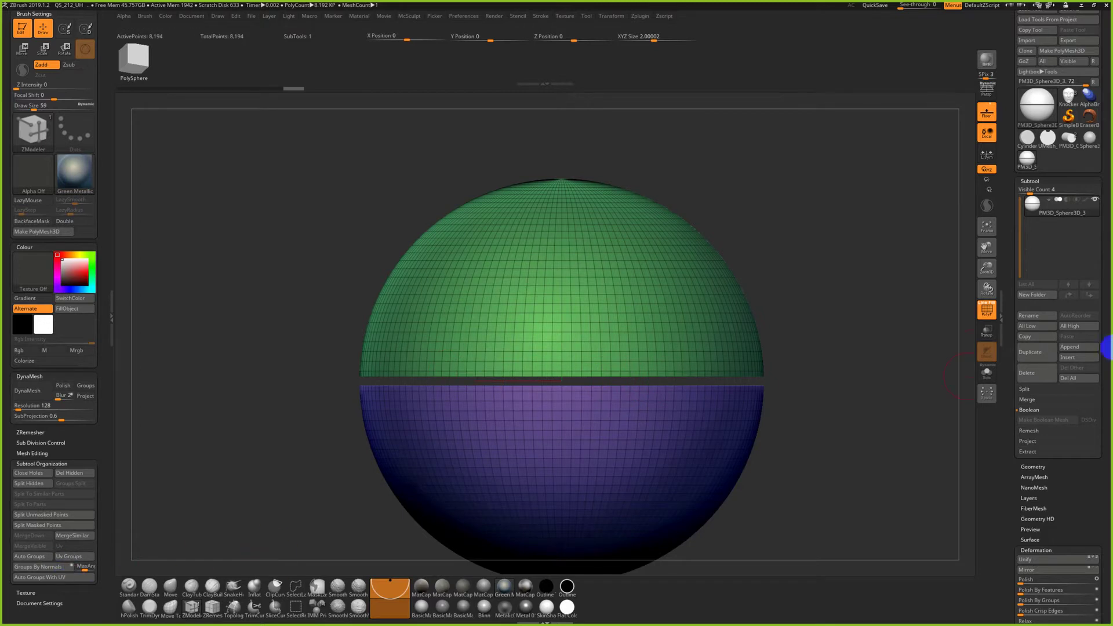
Expand the Polygroups options and unhide the band between the two halves of the sphere
drag(1033, 552, 1036, 425)
click(1035, 406)
click(1034, 414)
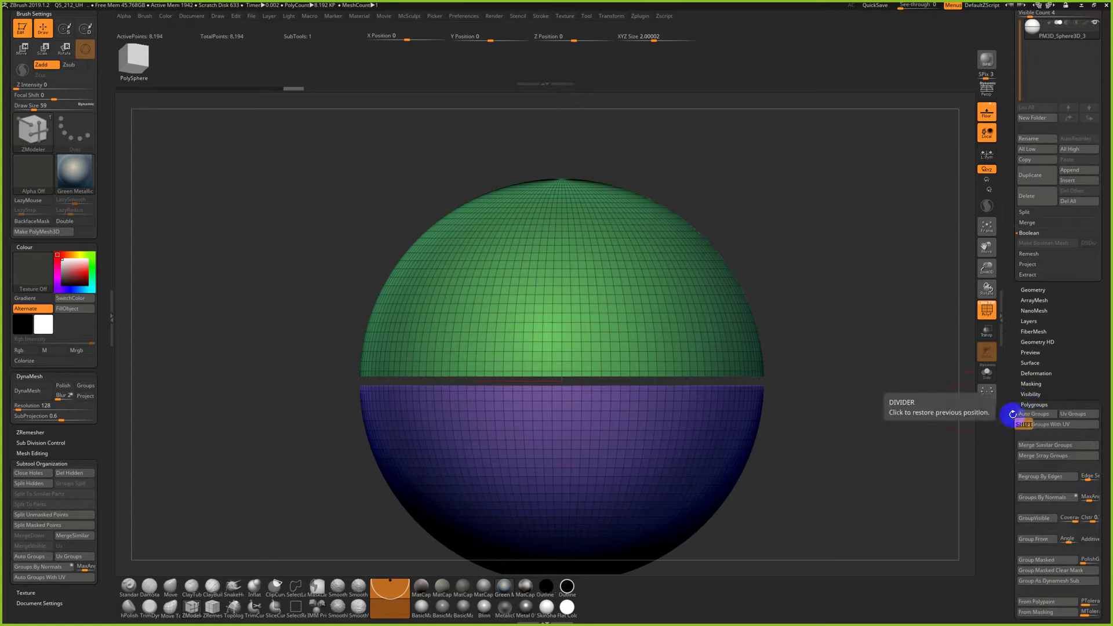
alt+drag(763, 367, 723, 335)
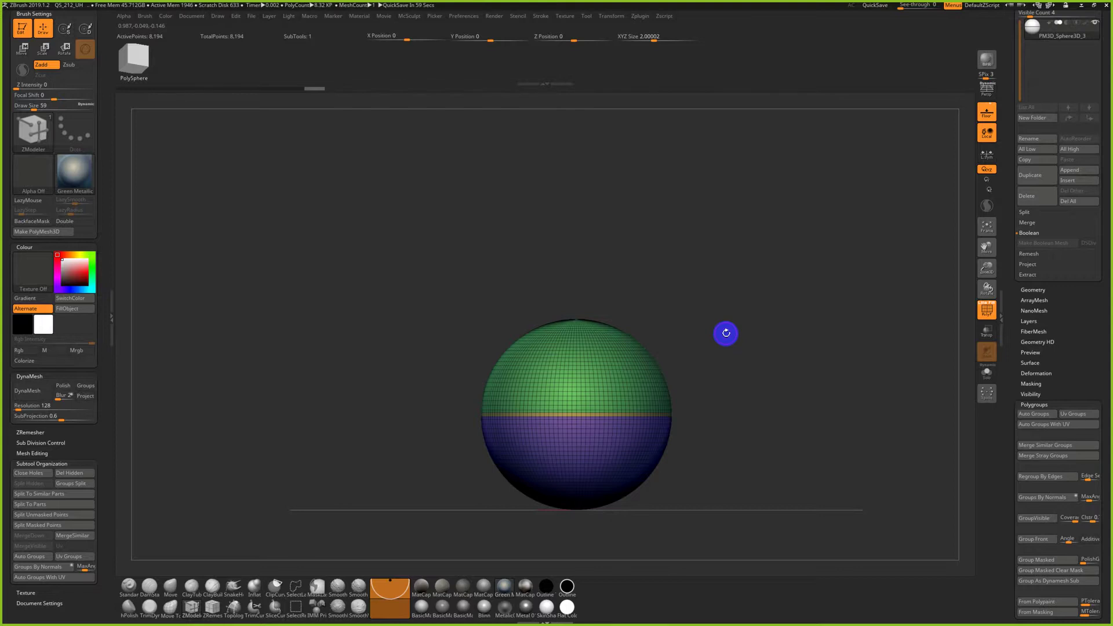
Check the hat's ridges in the reference photo, mask all but the sphere's upper half, and raise that half to form a capsule
key(alt+Tab)
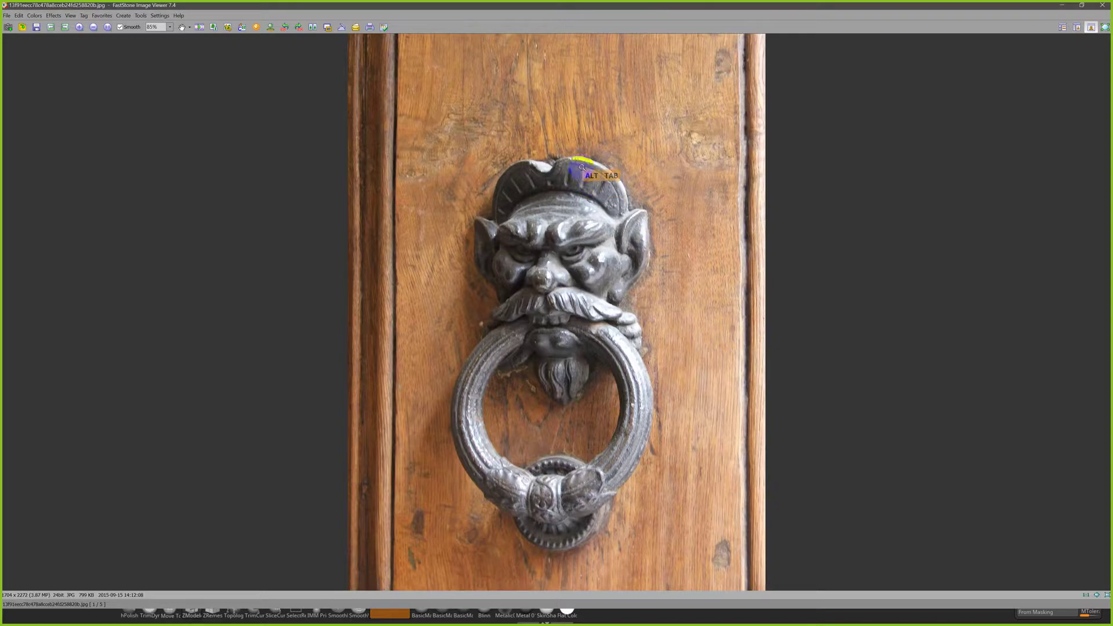
key(alt+Tab)
key(w)
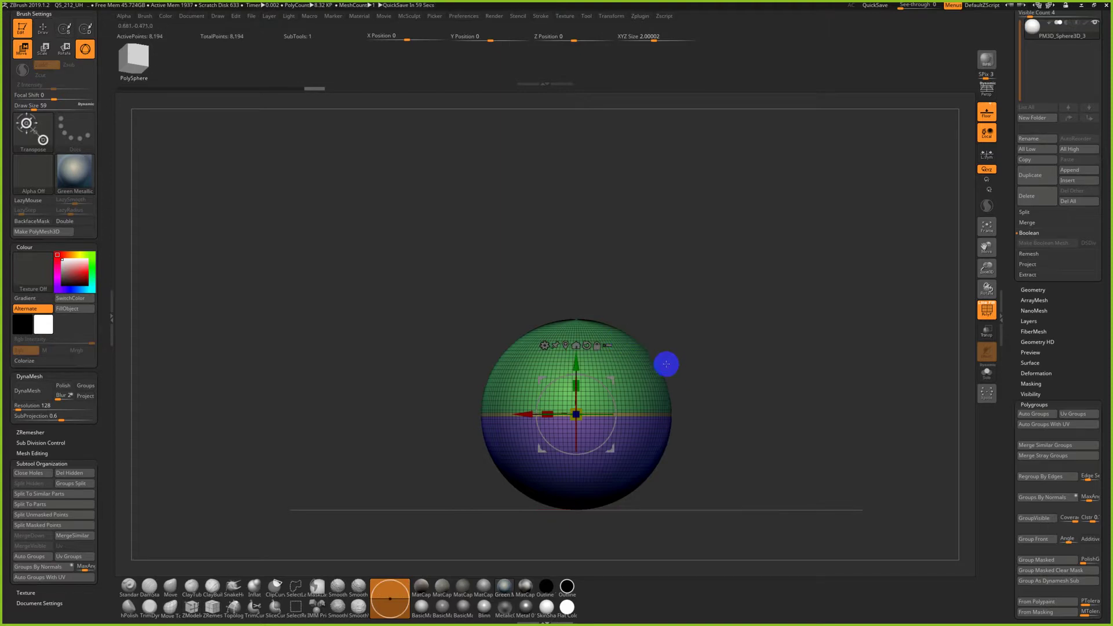
ctrl+click(642, 366)
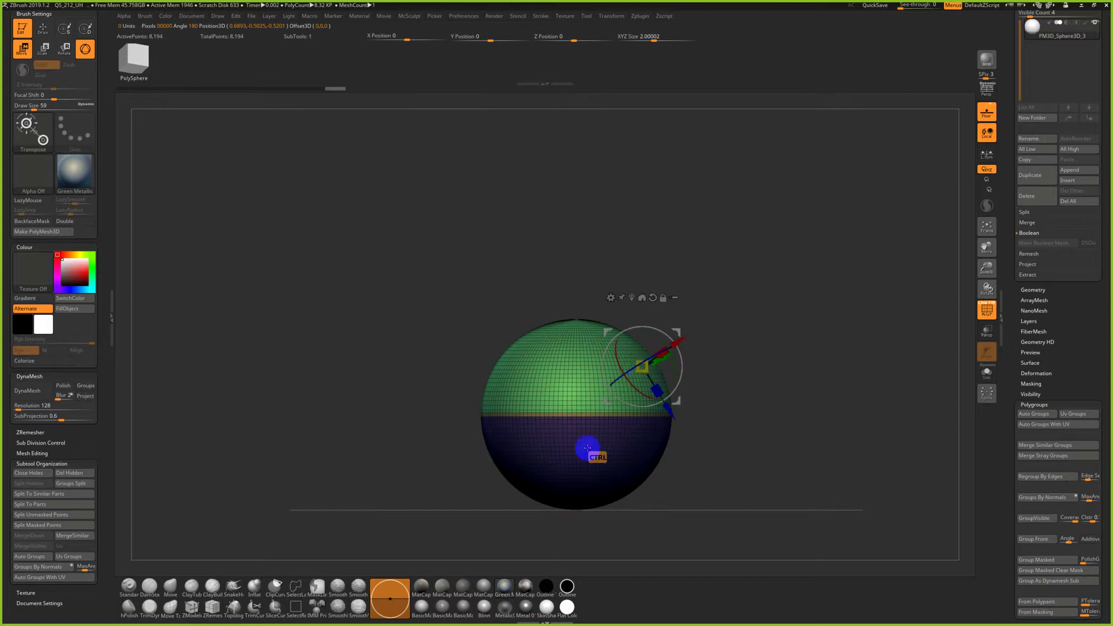
click(653, 297)
alt+drag(644, 316, 650, 119)
alt+drag(725, 327, 700, 457)
alt+drag(644, 292, 621, 206)
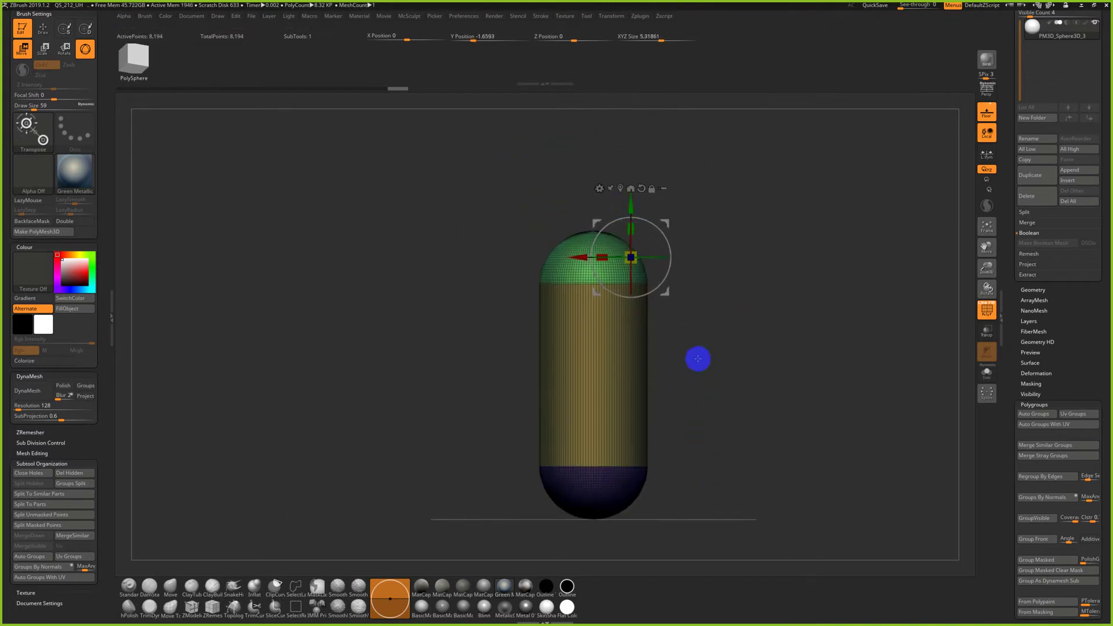
Stretch the capsule further into a long, slender rod with rounded ends and hide its wireframe
key(q)
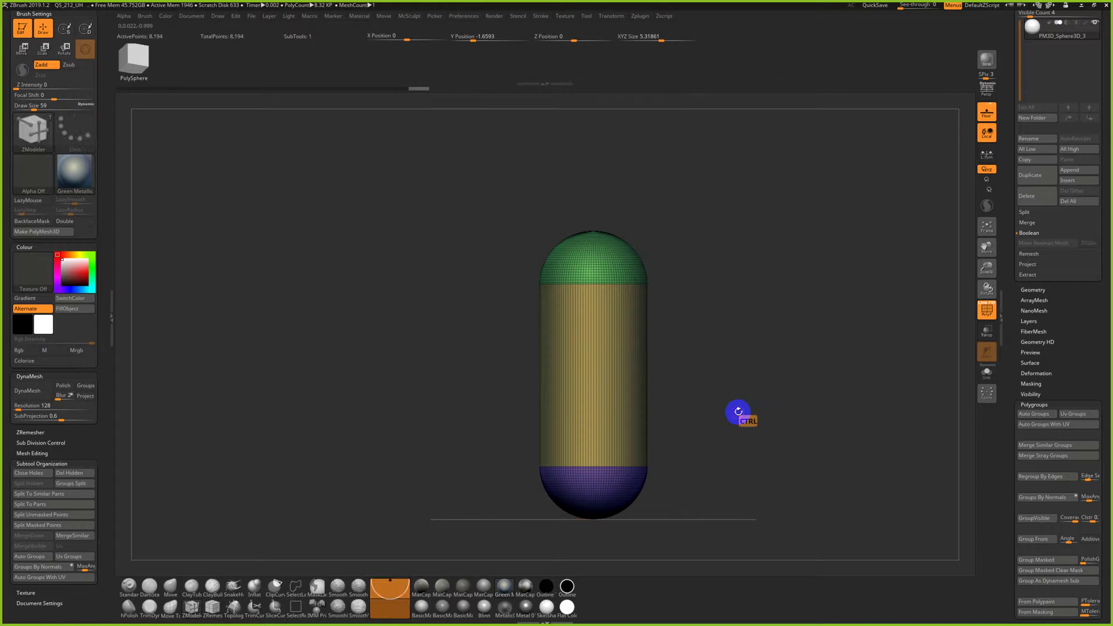
drag(765, 423, 763, 393)
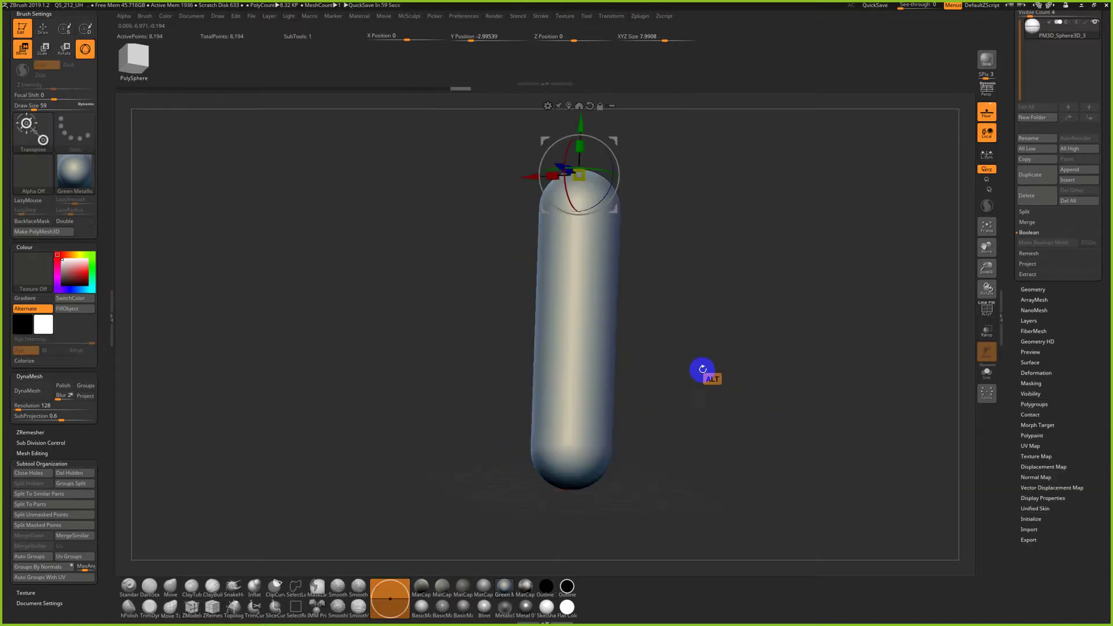
key(q)
Examine the faceting on the capsule's rounded end and subdivide the mesh twice to smooth it
shift+drag(701, 364, 717, 388)
alt+drag(692, 325, 704, 451)
alt+drag(769, 307, 750, 455)
drag(723, 365, 740, 493)
alt+drag(739, 493, 734, 410)
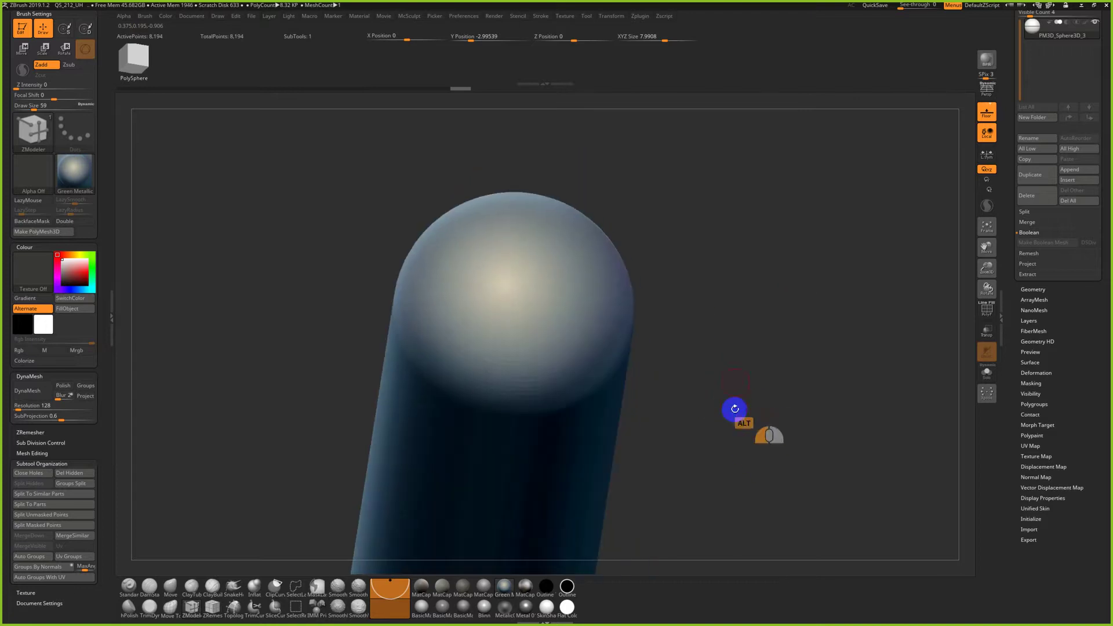
alt+drag(703, 310, 571, 290)
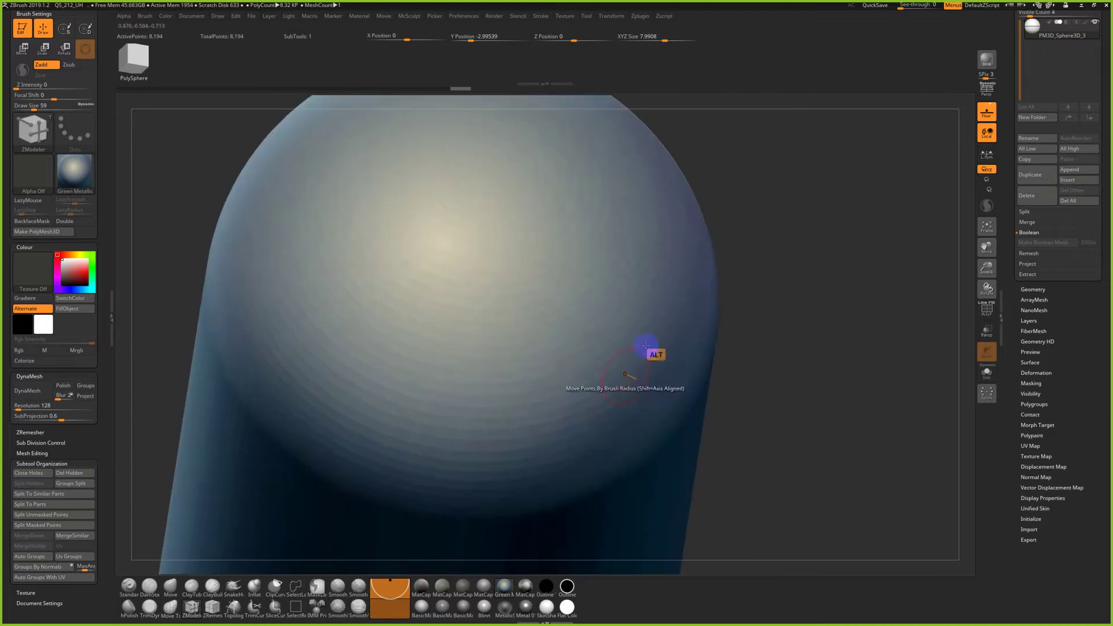
key(ctrl+d)
mouse_move(750, 417)
alt+mouse_down()
mouse_move(777, 415)
mouse_move(760, 278)
mouse_move(794, 409)
mouse_move(701, 380)
mouse_move(694, 311)
mouse_move(671, 296)
mouse_move(703, 311)
mouse_move(721, 458)
mouse_move(690, 425)
alt+mouse_up()
key(ctrl)
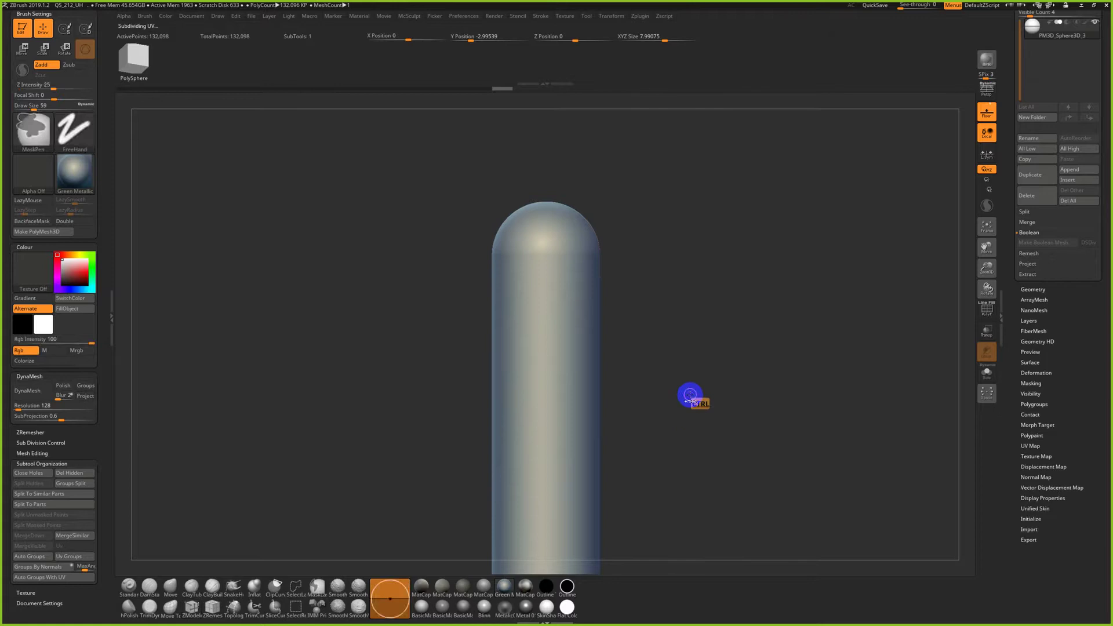
Create an alpha from the capsule mesh, keeping the whole upright capsule centred in the preview, with a map size of 2048
mouse_move(710, 423)
alt+mouse_down()
mouse_move(695, 437)
mouse_move(697, 397)
mouse_move(760, 293)
alt+mouse_up()
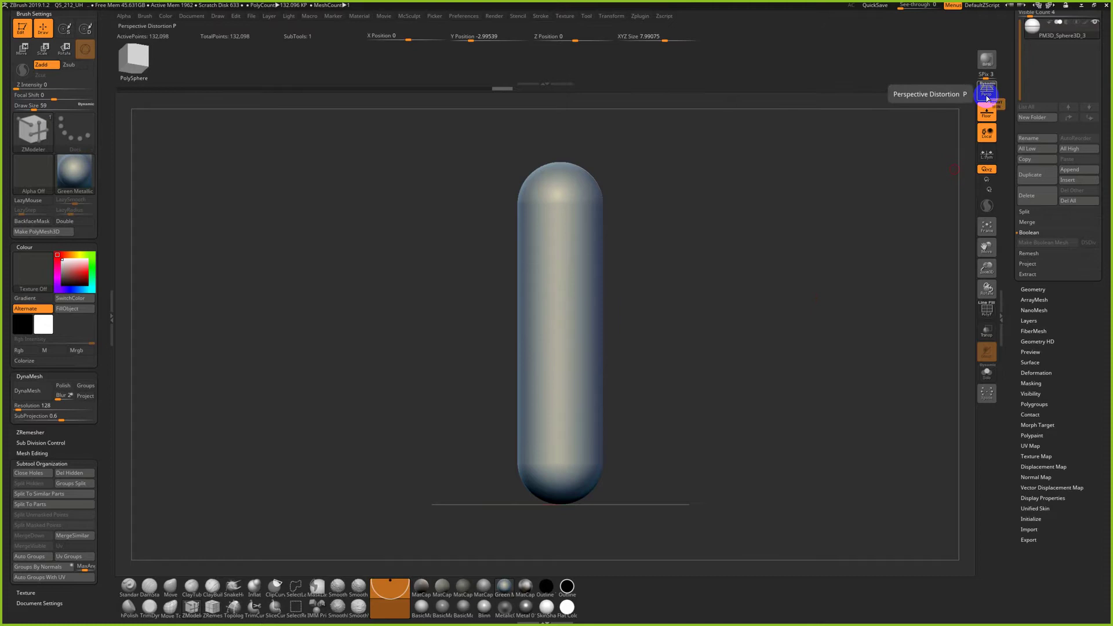
key(super)
key(super)
drag(827, 303, 684, 304)
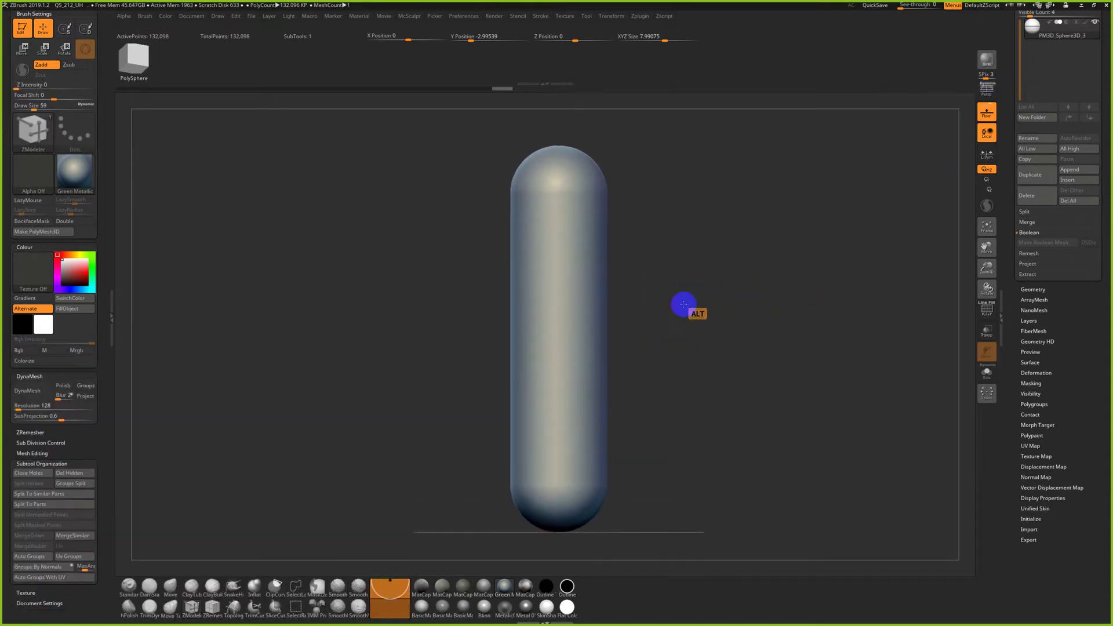
click(125, 16)
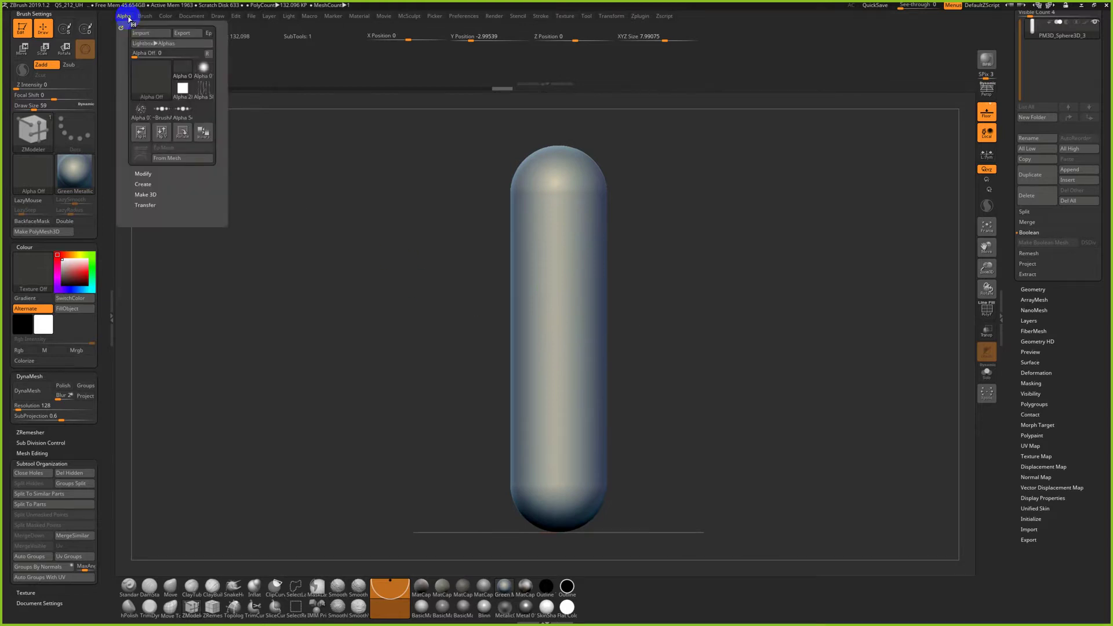
click(170, 162)
alt+drag(347, 233, 350, 255)
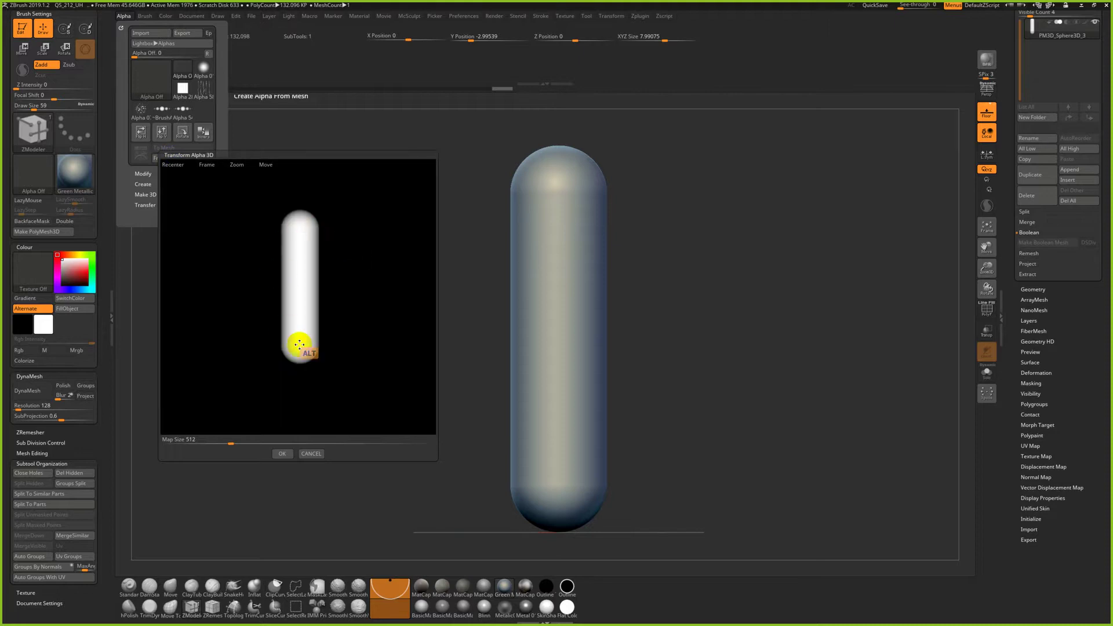
mouse_move(363, 261)
alt+mouse_down()
mouse_move(383, 288)
mouse_move(345, 241)
alt+mouse_up()
alt+click(208, 166)
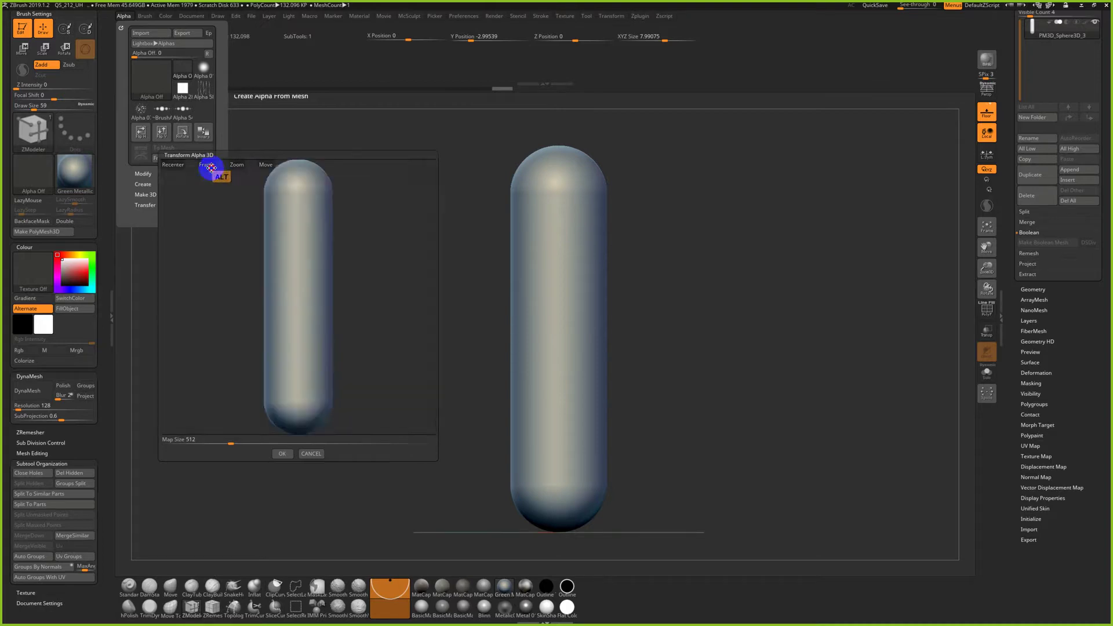
alt+drag(375, 301, 372, 299)
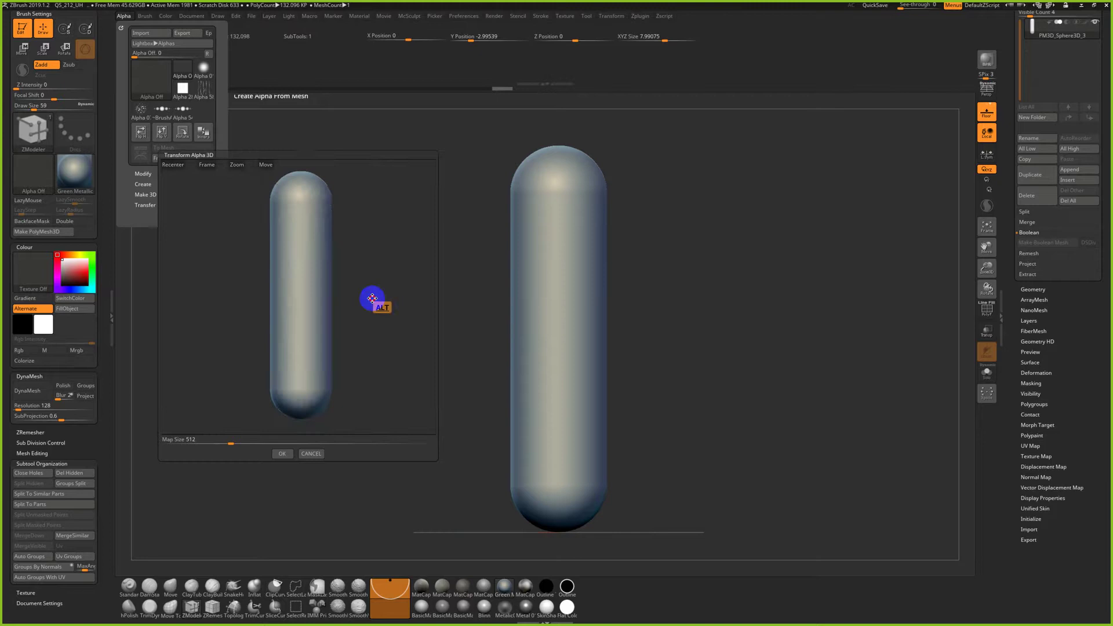
drag(231, 442, 439, 442)
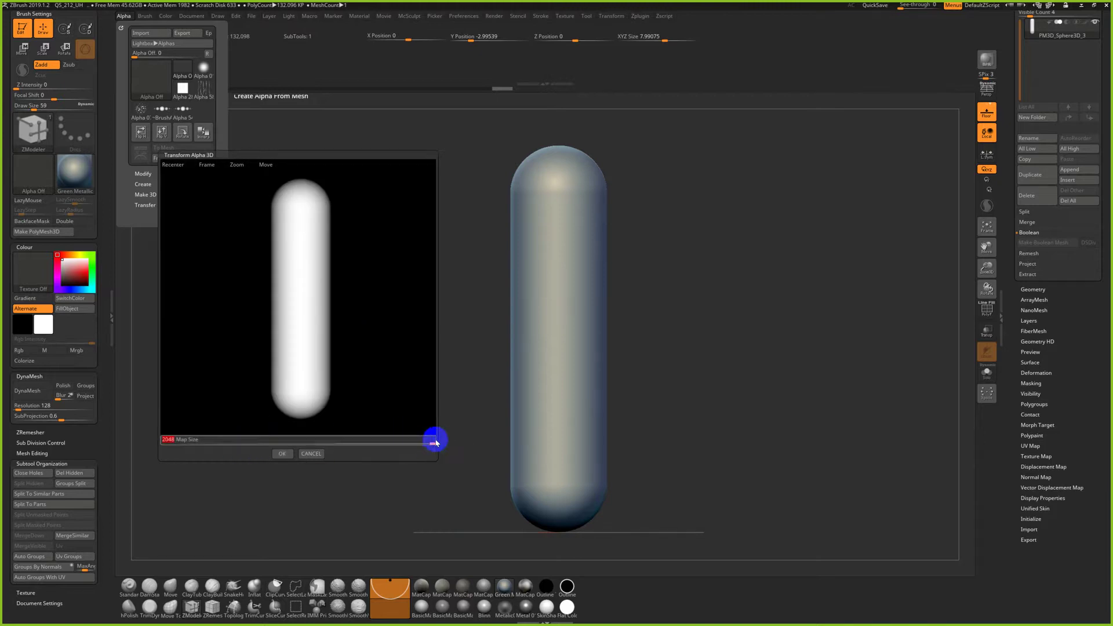
click(281, 457)
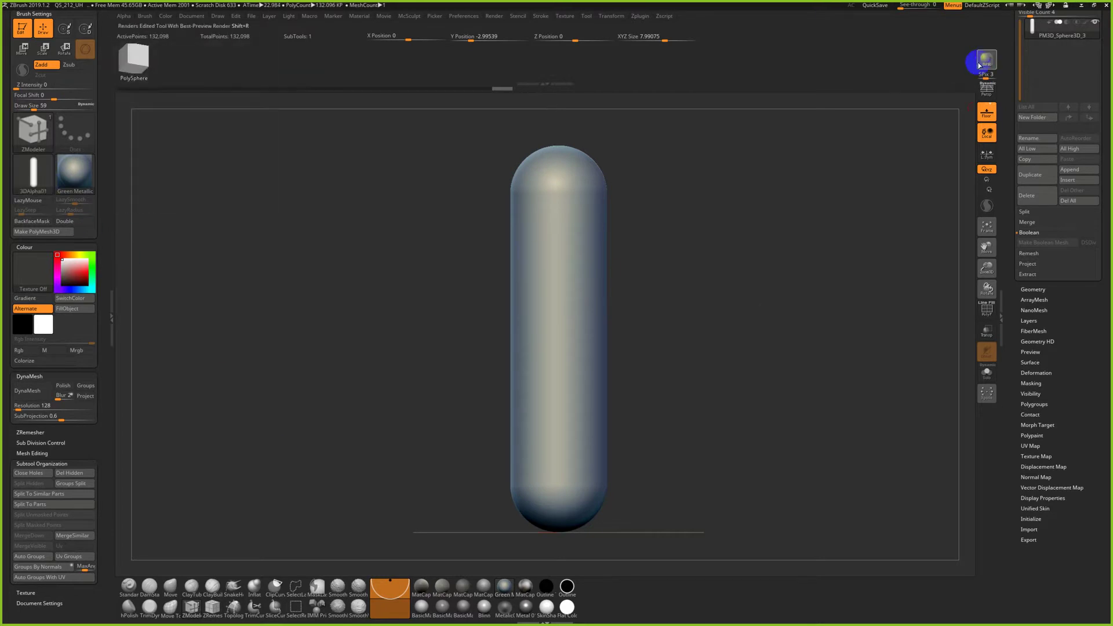
Switch to the notched disc UMesh_PM3D_Cylinder3D and give the Standard brush the 3DAlpha01 alpha
scroll(1038, 116, up, 5)
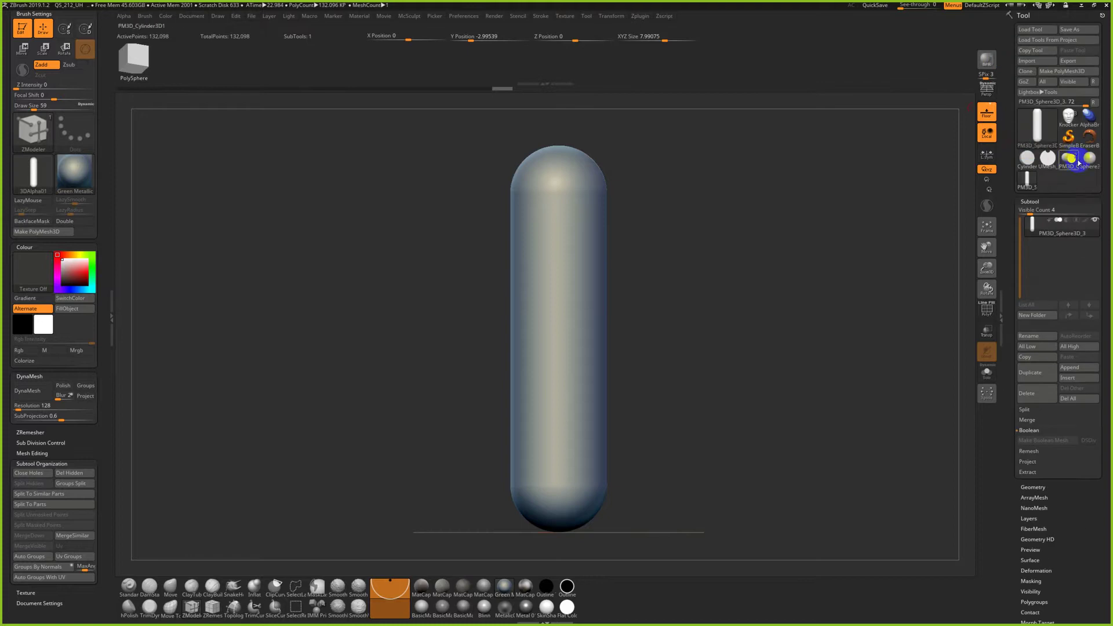
click(1048, 158)
drag(684, 293, 658, 336)
key(ctrl+z)
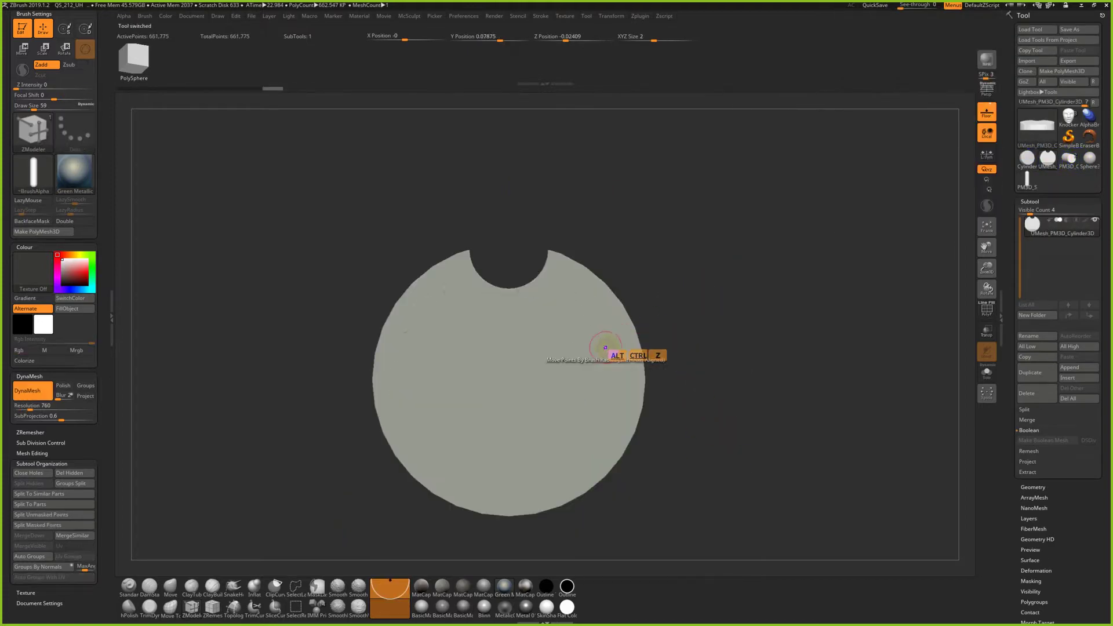
click(129, 586)
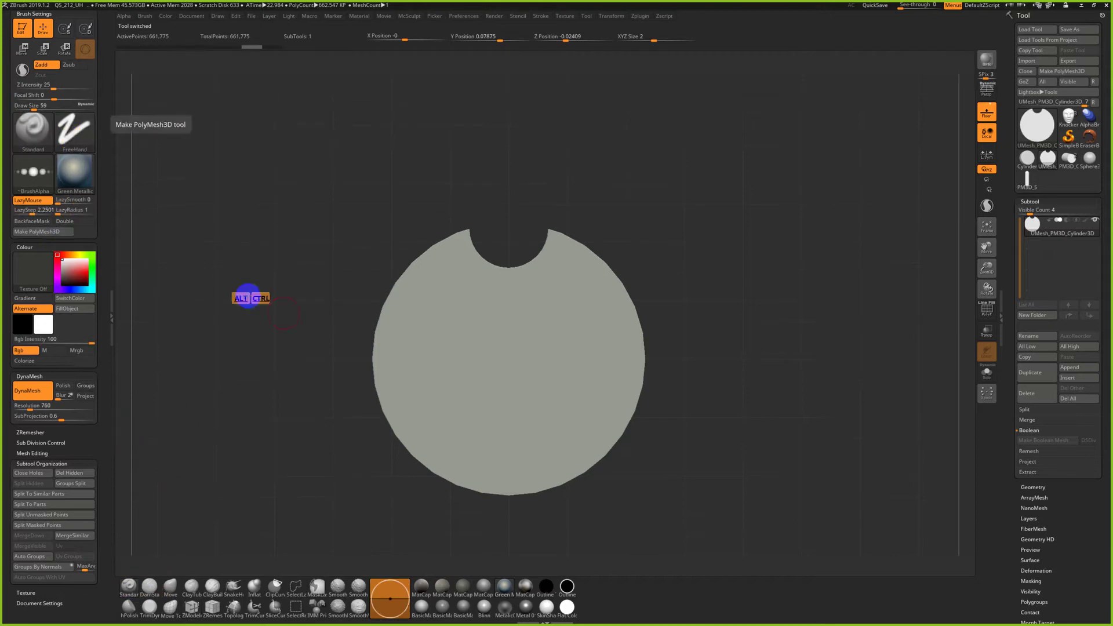
key(ctrl+z)
click(28, 171)
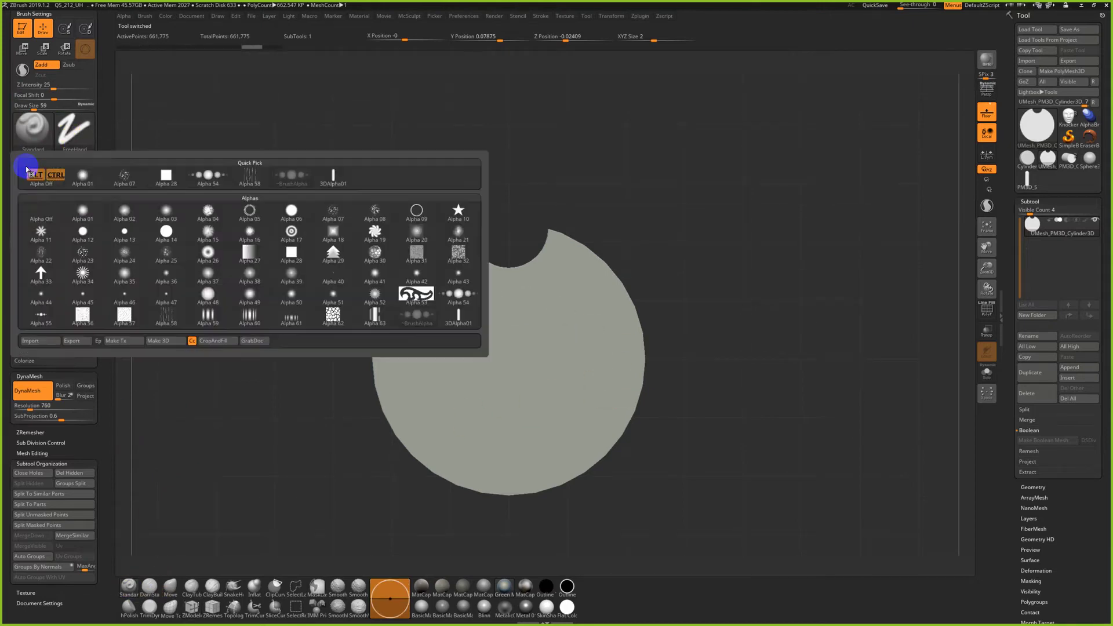
click(330, 182)
Try stroking the capsule alpha across the notched disc
mouse_move(616, 385)
mouse_down()
mouse_move(532, 291)
mouse_move(454, 343)
mouse_up()
key(ctrl+z)
mouse_move(625, 353)
mouse_down()
mouse_move(599, 288)
mouse_move(497, 290)
mouse_up()
key(ctrl+z)
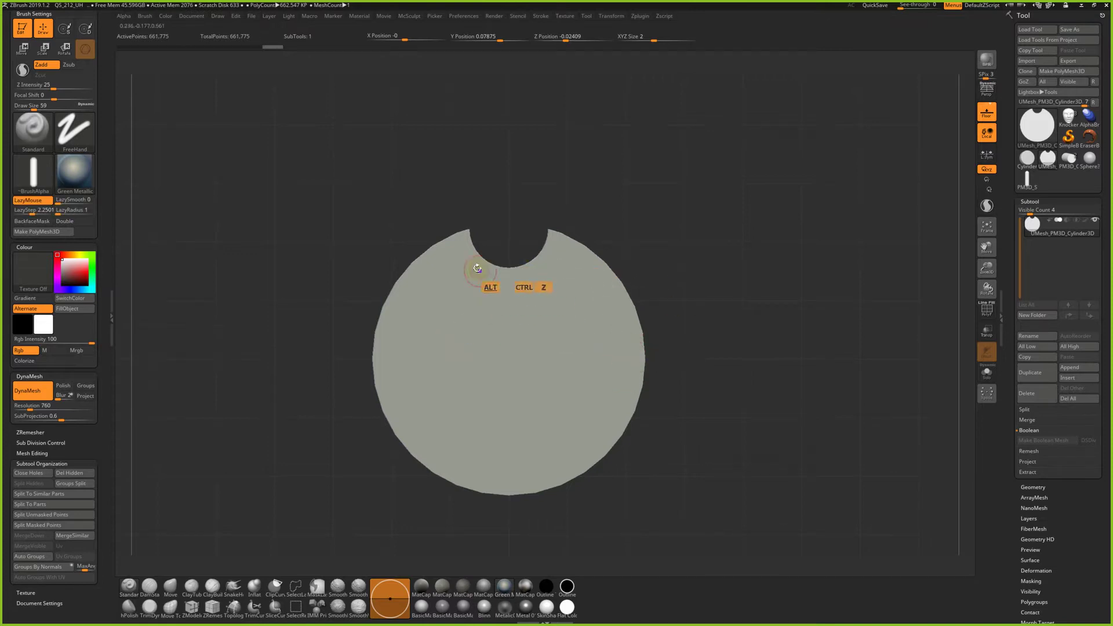
Rotate the brush alpha so that the capsule lies horizontally
click(125, 16)
alt+click(162, 110)
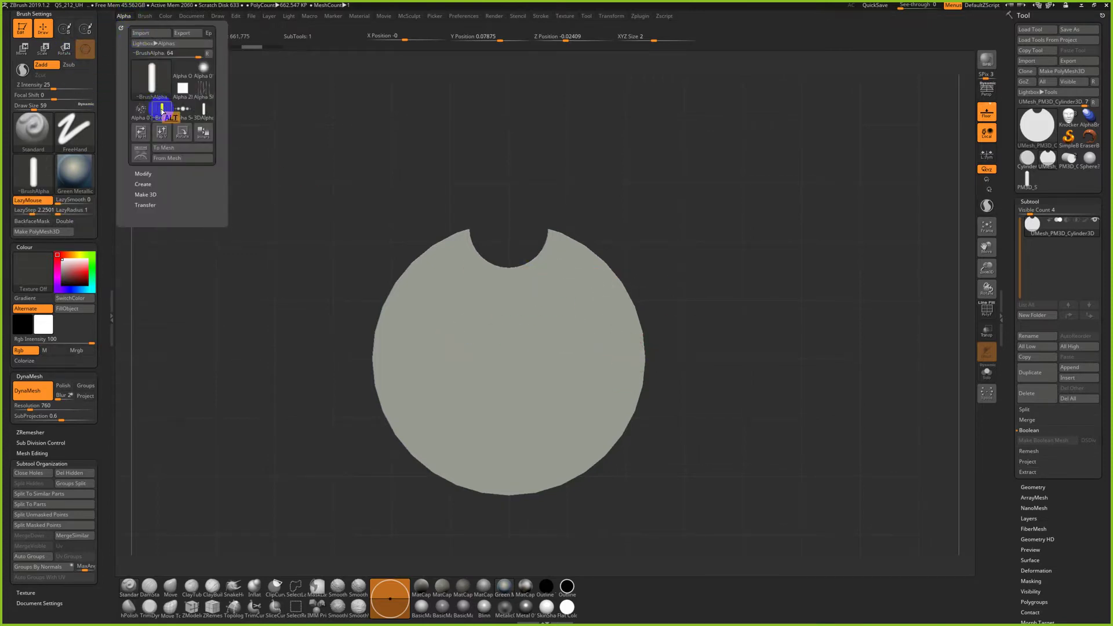
alt+click(184, 137)
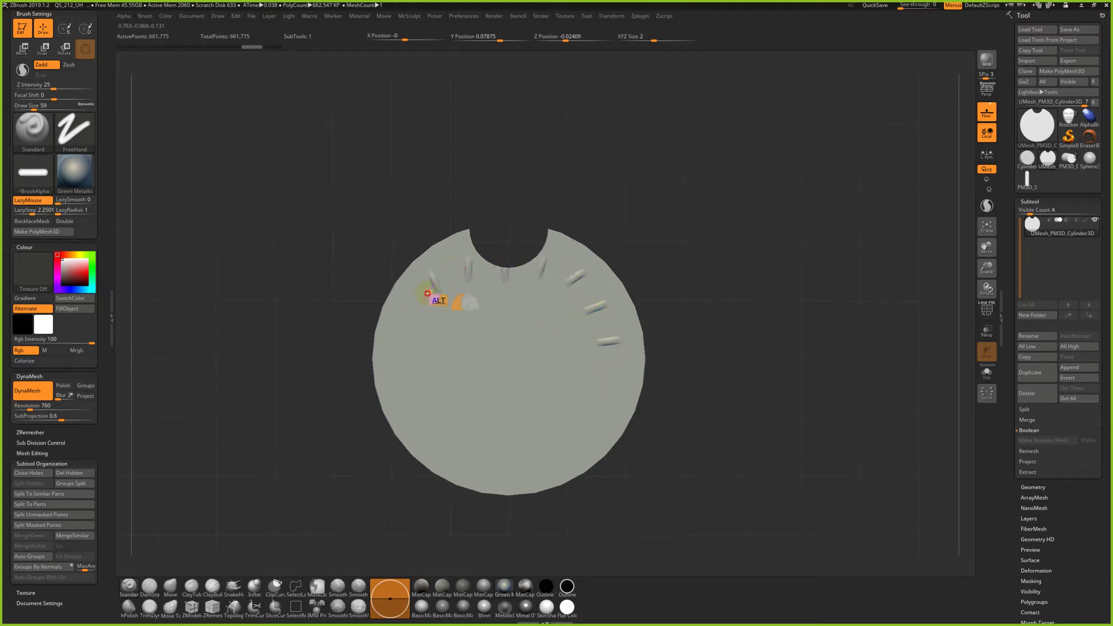
Test the rotated alpha along the disc's upper rim with different brush sizes and undo the strokes
key(ctrl+z)
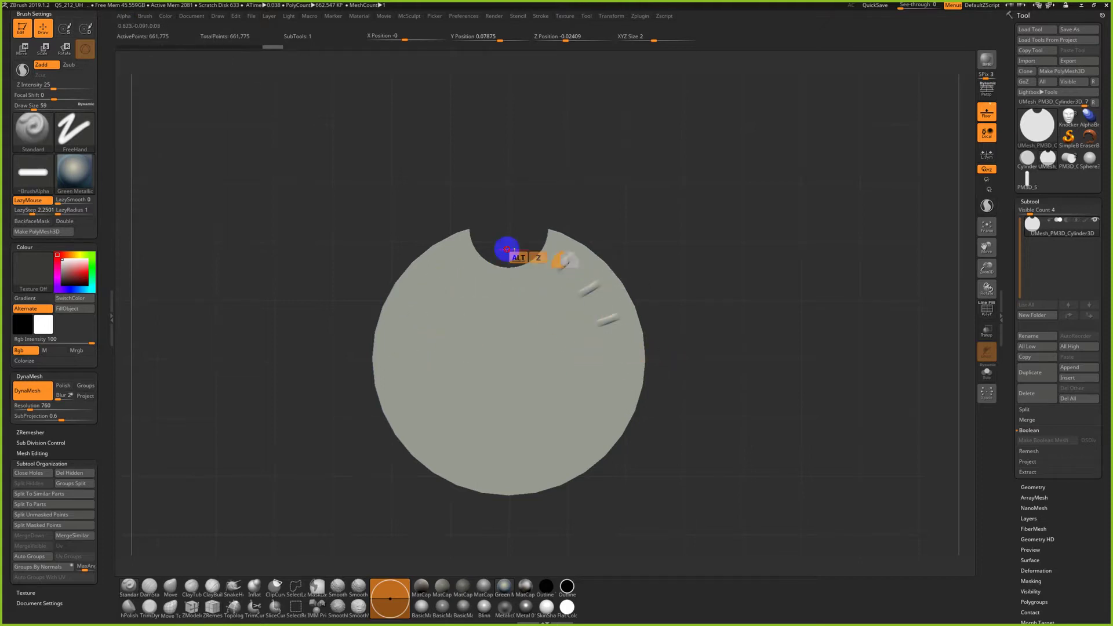
key(ctrl+z)
mouse_move(618, 338)
mouse_down()
mouse_move(577, 259)
mouse_move(541, 242)
mouse_move(579, 273)
mouse_move(614, 368)
mouse_up()
key(ctrl+z)
key(ctrl+z)
key(s)
key(s)
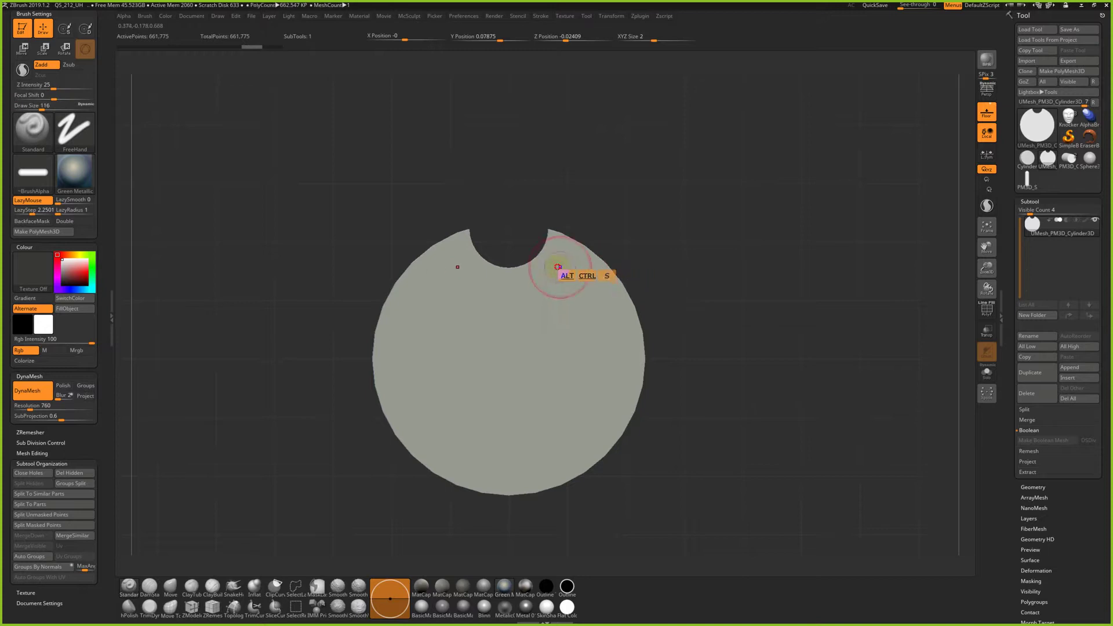
drag(604, 298, 609, 410)
key(ctrl+z)
key(s)
mouse_move(590, 323)
mouse_down()
mouse_move(579, 323)
mouse_move(611, 385)
mouse_up()
key(ctrl+z)
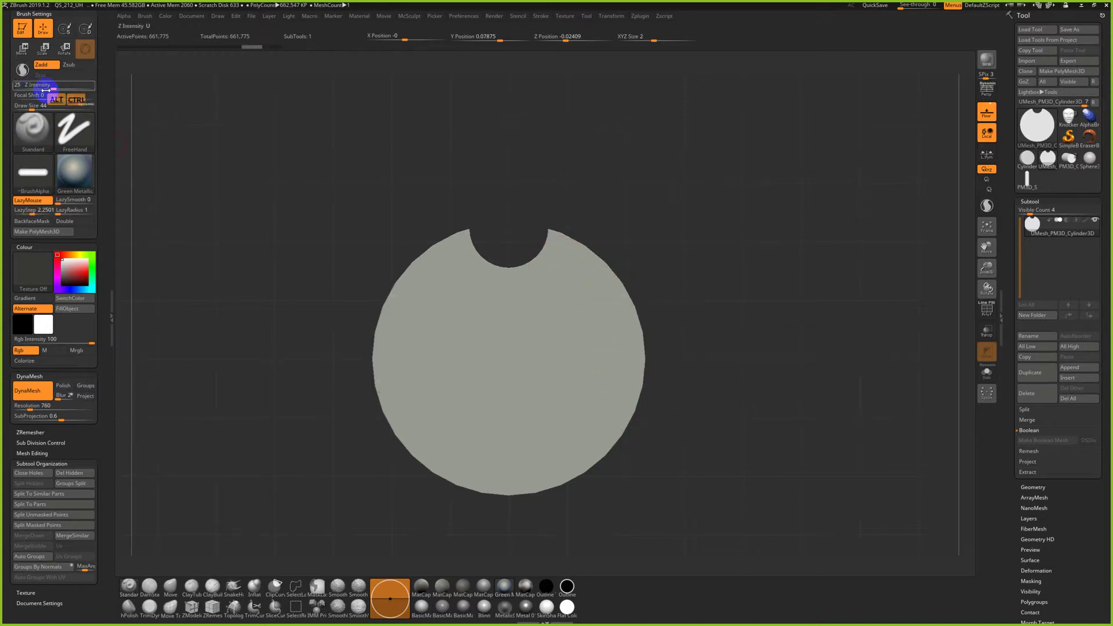
Set the brush's focal shift to -100 and test ridge strokes along the rim at different brush sizes
drag(52, 95, 14, 97)
drag(572, 279, 604, 410)
key(ctrl+z)
drag(622, 336, 593, 283)
key(ctrl+z)
key(s)
drag(571, 267, 624, 351)
key(ctrl+z)
key(s)
key(ctrl+z)
Set LazyStep to 1.1982 to space the ridges more closely and test the stroke along the disc's upper rim
click(29, 214)
click(28, 214)
mouse_move(593, 280)
alt+mouse_down()
mouse_move(620, 353)
mouse_move(584, 282)
mouse_move(542, 258)
alt+mouse_up()
key(ctrl+z)
key(ctrl+z)
mouse_move(621, 340)
alt+mouse_down()
mouse_move(646, 284)
mouse_move(609, 259)
mouse_move(555, 254)
mouse_move(596, 277)
mouse_move(622, 344)
alt+mouse_up()
key(ctrl+z)
key(ctrl+z)
mouse_move(484, 203)
alt+mouse_down()
mouse_move(621, 268)
mouse_move(517, 271)
alt+mouse_up()
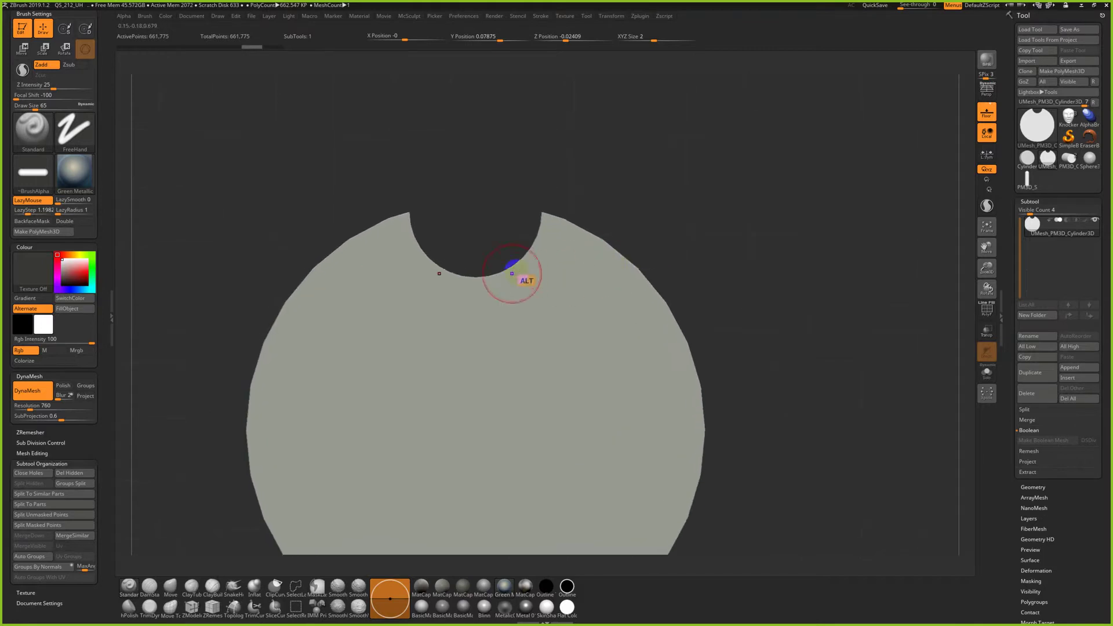
Try stamping mirrored rows of radial ridges down both sides of the disc at brush size 65
click(73, 209)
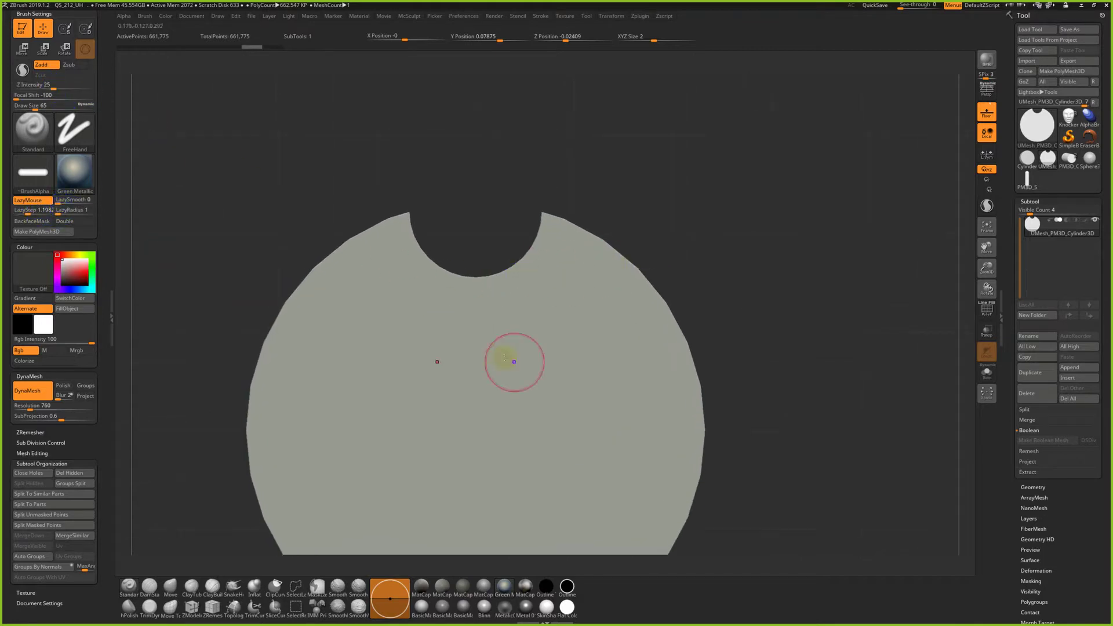
drag(674, 374, 644, 385)
drag(658, 340, 639, 337)
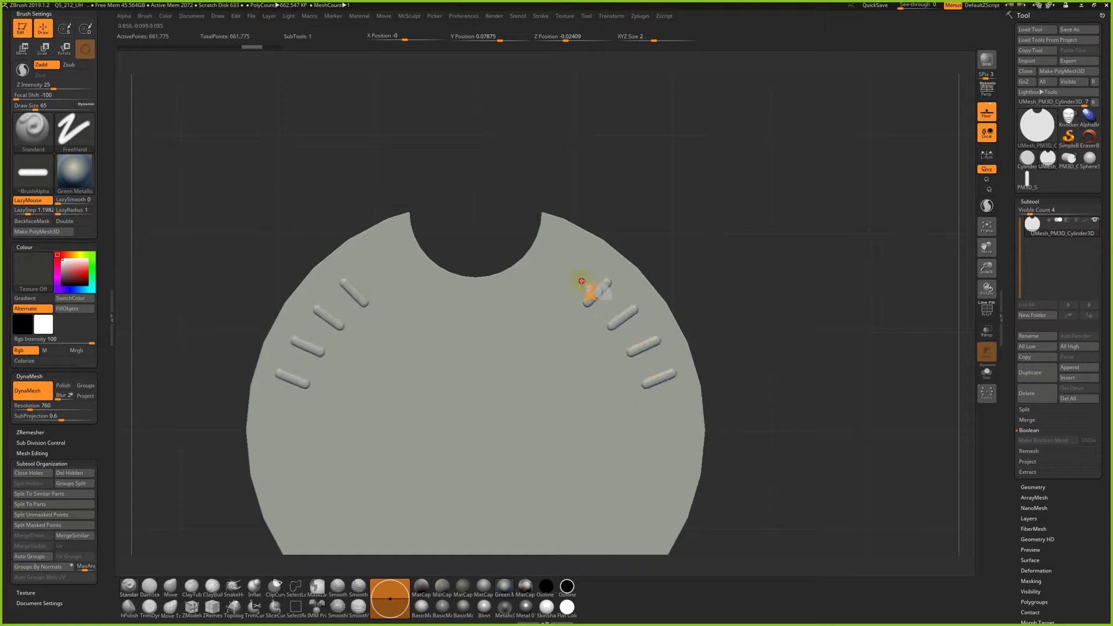
key(ctrl+z)
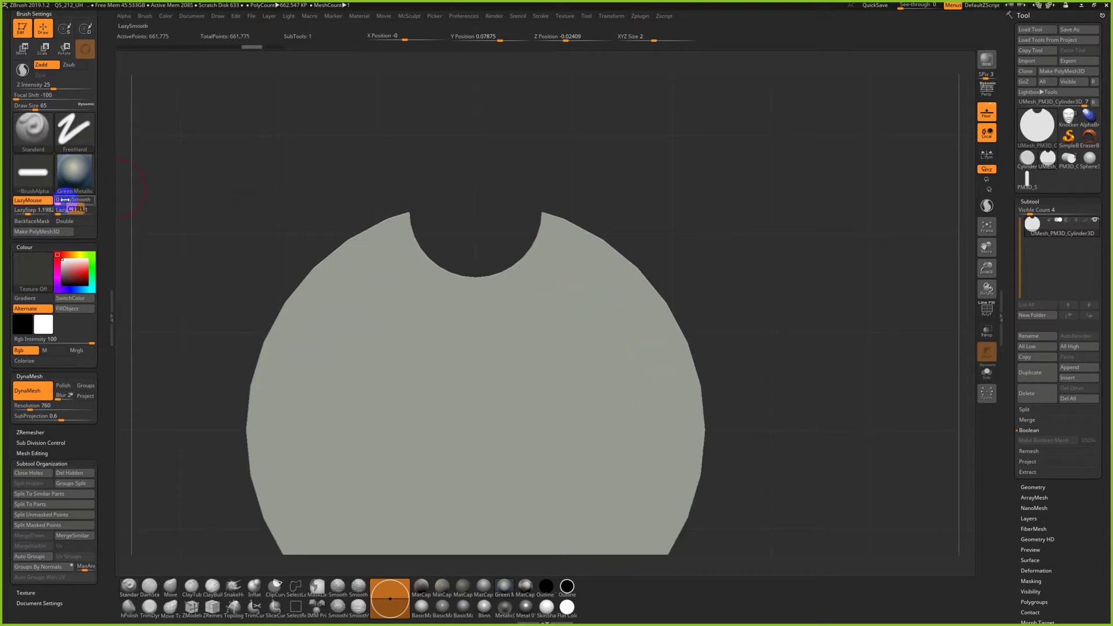
Set LazySmooth to 5 and LazyRadius to 21 and test the steadied ridge stroke around the notch and rim
drag(69, 200, 59, 209)
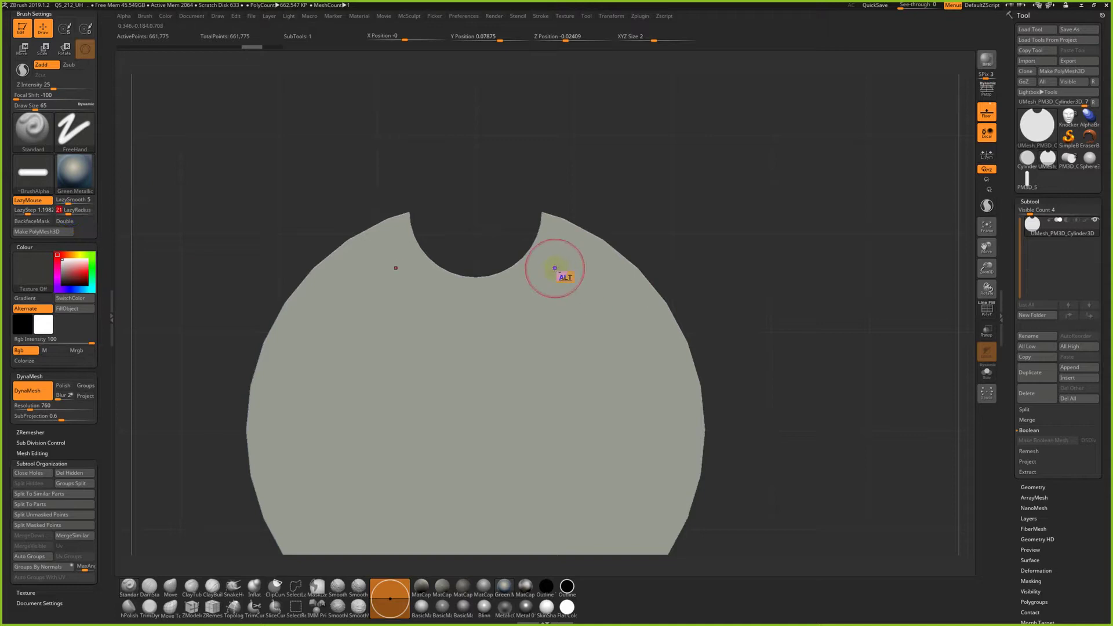
mouse_move(567, 264)
alt+mouse_down()
mouse_move(625, 307)
mouse_move(680, 410)
alt+mouse_up()
key(ctrl+z)
drag(676, 413, 646, 336)
key(ctrl+z)
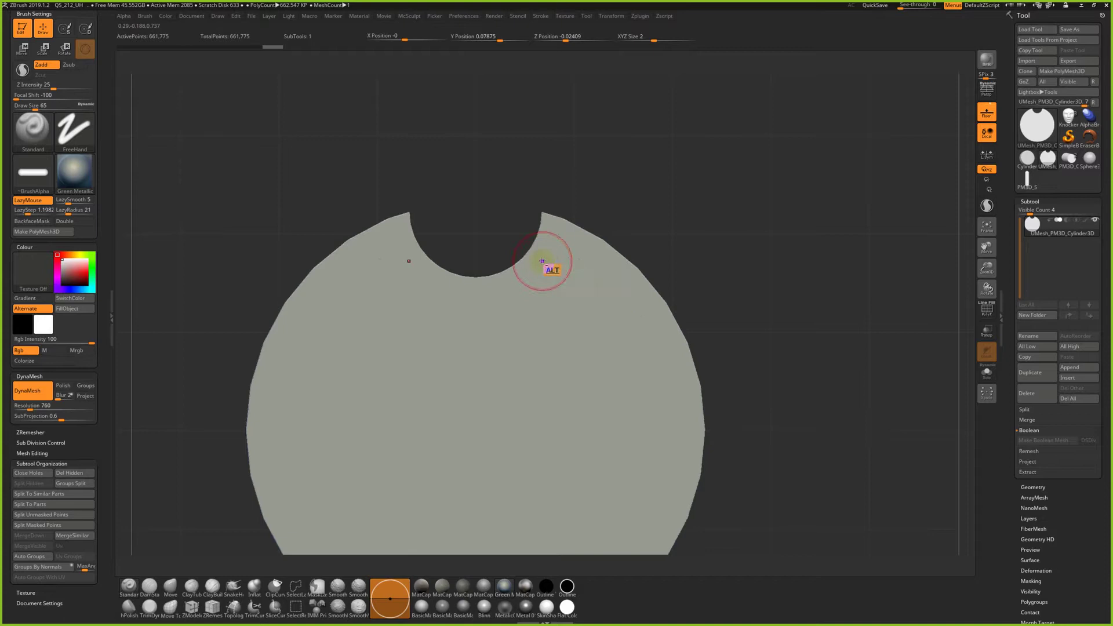
alt+drag(585, 282, 653, 377)
drag(774, 404, 740, 329)
key(ctrl+z)
mouse_move(501, 284)
alt+mouse_down()
mouse_move(611, 301)
mouse_move(689, 379)
alt+mouse_up()
key(ctrl+z)
Check the hat's rim in the reference photo, mask a band along the disc's upper rim and notch, and sharpen the mask's edge
key(alt+Tab)
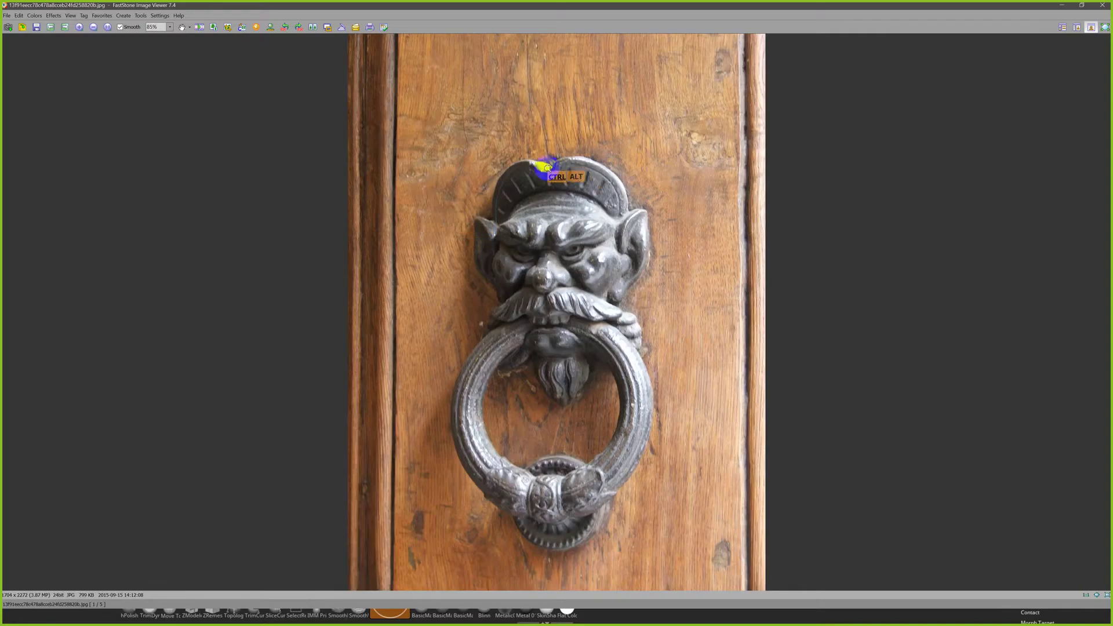
key(alt+Tab)
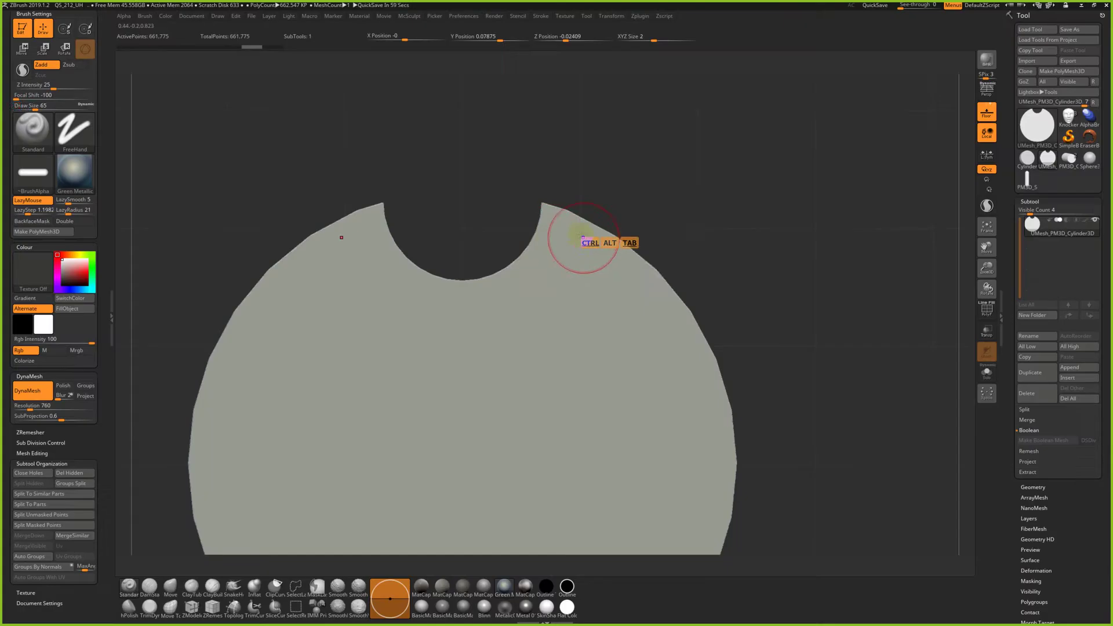
key(s)
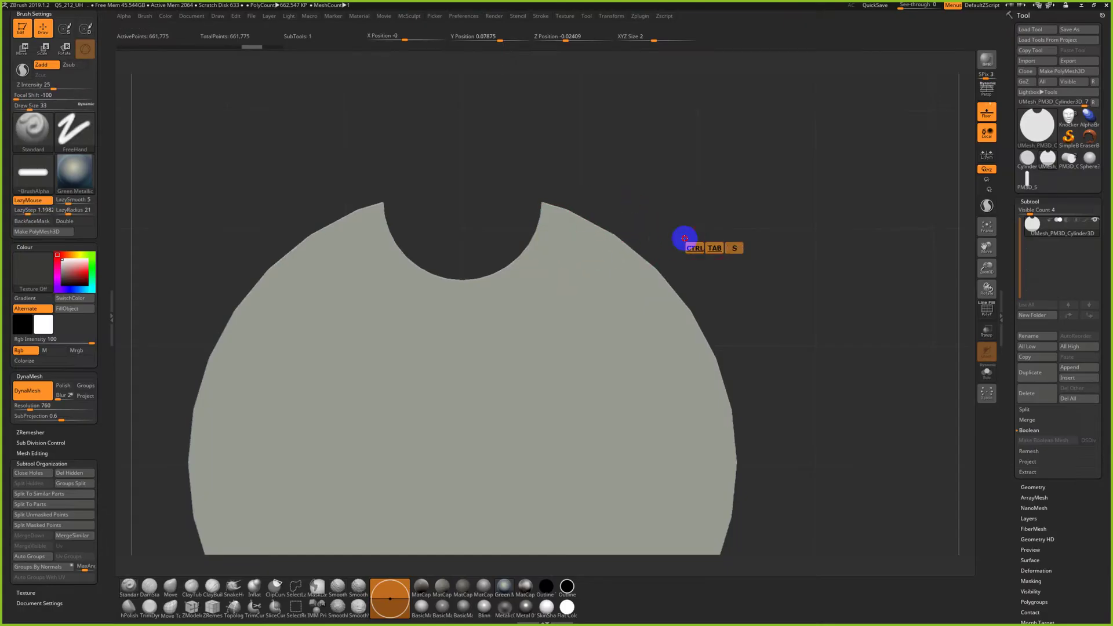
ctrl+right_drag(661, 241, 638, 200)
mouse_move(504, 242)
ctrl+mouse_down()
mouse_move(566, 288)
mouse_move(603, 348)
mouse_move(602, 371)
mouse_move(576, 291)
mouse_move(517, 246)
mouse_move(592, 323)
mouse_move(502, 249)
mouse_move(494, 273)
mouse_move(452, 286)
ctrl+mouse_up()
key(s)
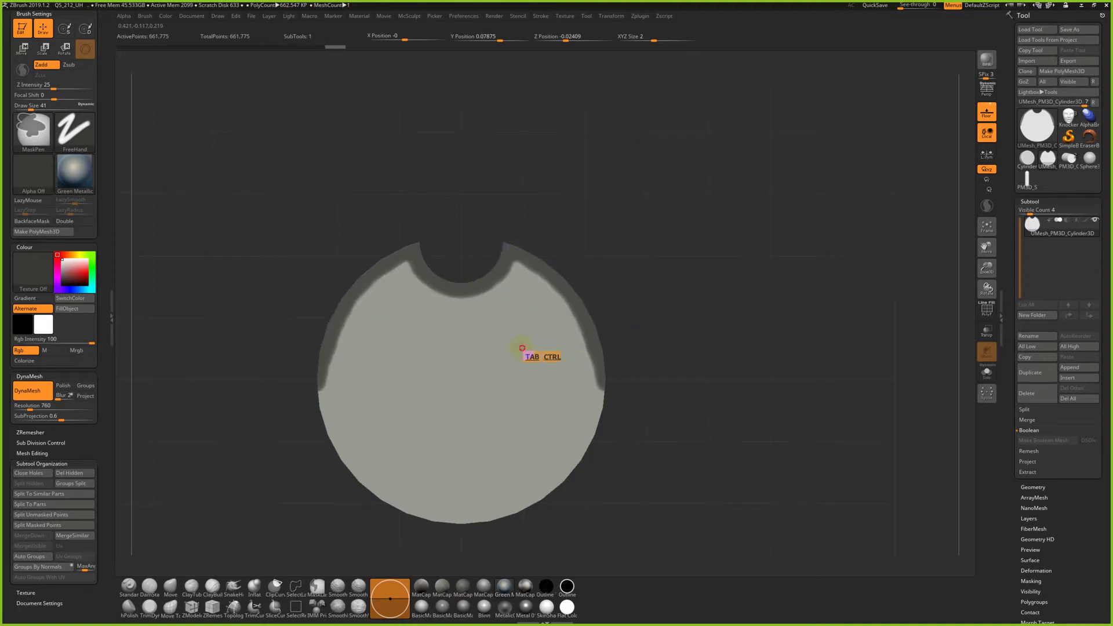
key(ctrl+z)
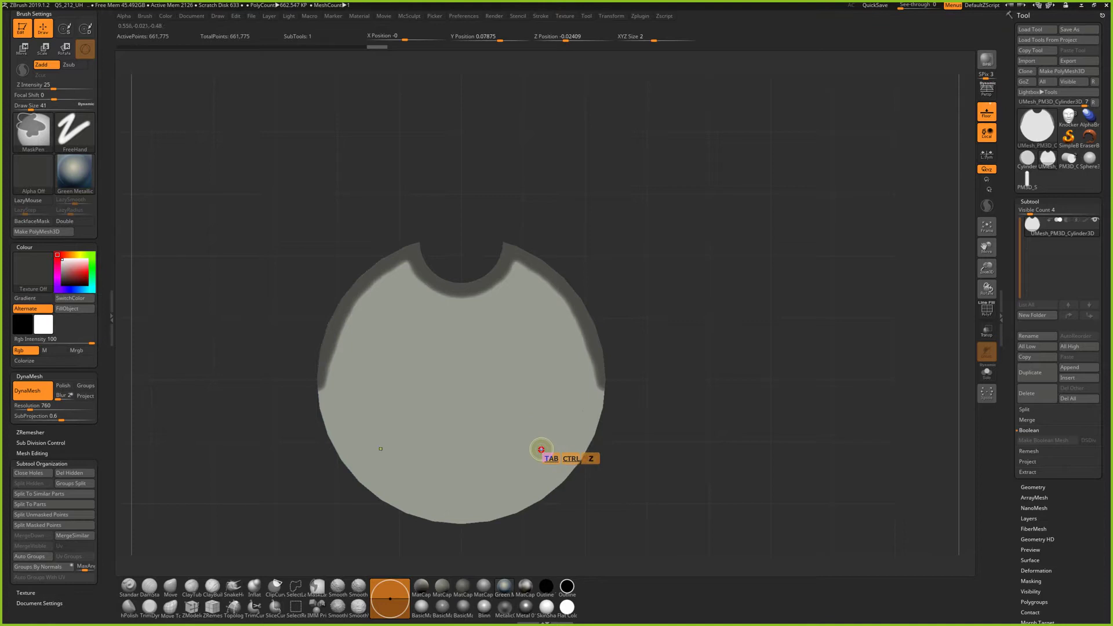
ctrl+alt+click(532, 401)
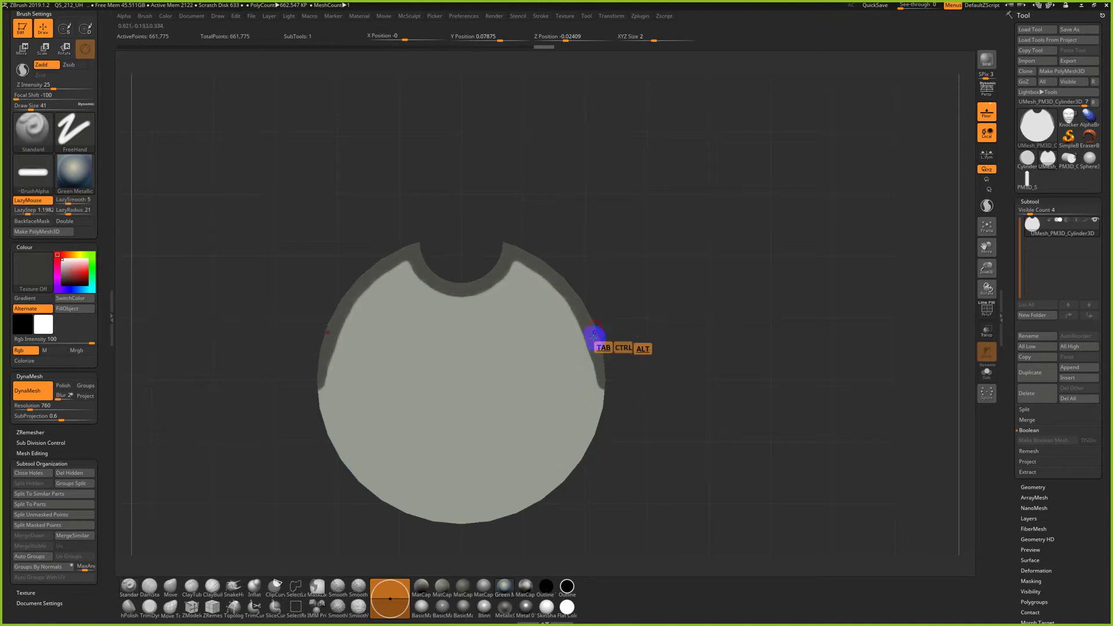
Set the brush size to 71 and carve a mirrored row of evenly spaced radial grooves along the masked band's inner edge
alt+drag(610, 313, 617, 327)
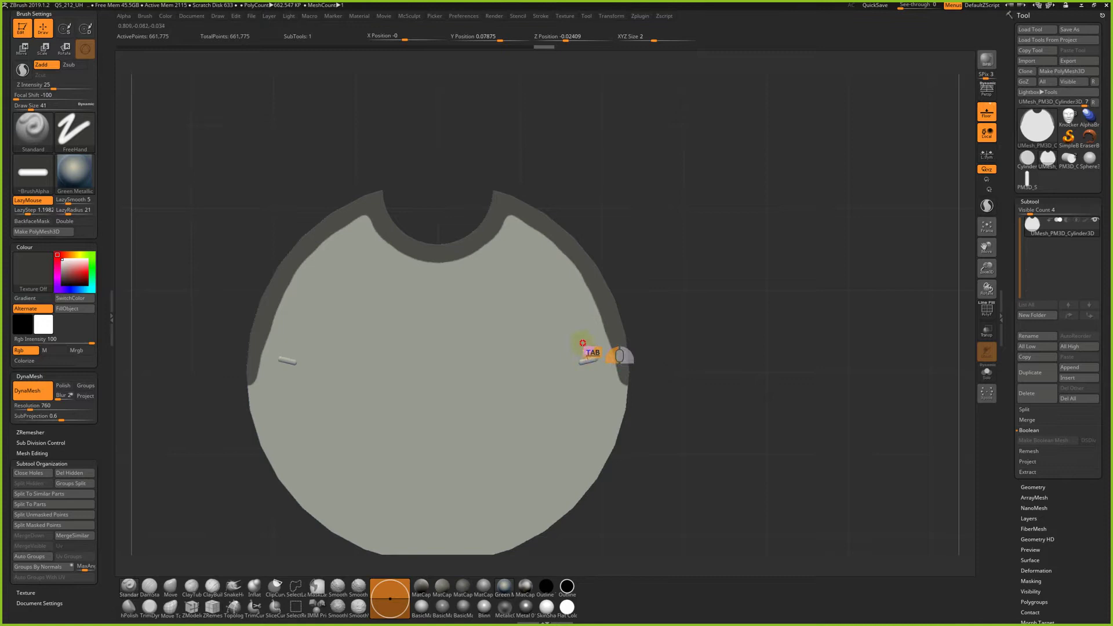
key(ctrl+z)
ctrl+alt+right_drag(509, 244, 515, 246)
mouse_move(509, 247)
mouse_down()
mouse_move(534, 271)
mouse_move(569, 365)
mouse_up()
key(ctrl+z)
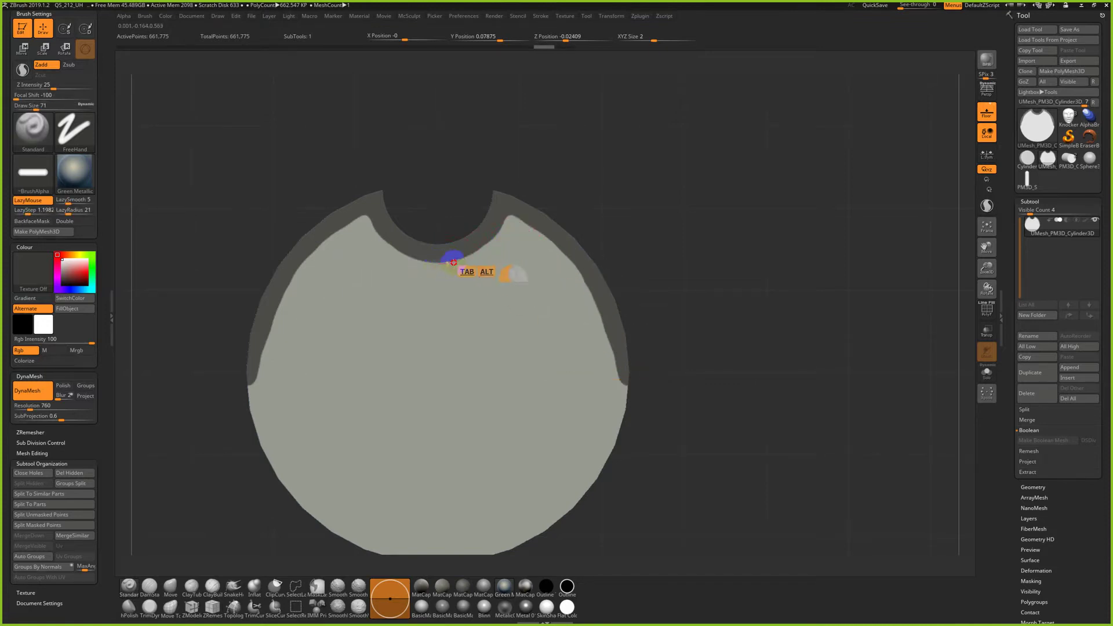
mouse_move(533, 280)
mouse_down()
mouse_move(594, 356)
mouse_move(567, 297)
mouse_move(527, 255)
mouse_move(479, 241)
mouse_up()
key(ctrl+z)
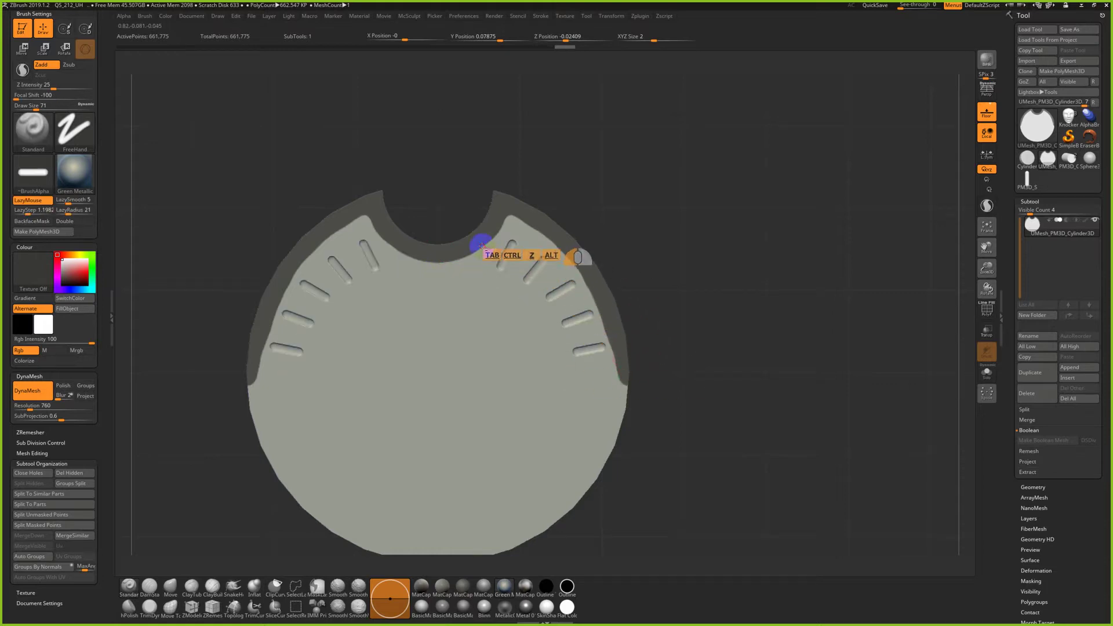
key(ctrl+z)
mouse_move(593, 373)
mouse_down()
mouse_move(571, 313)
mouse_move(508, 246)
mouse_move(483, 240)
mouse_up()
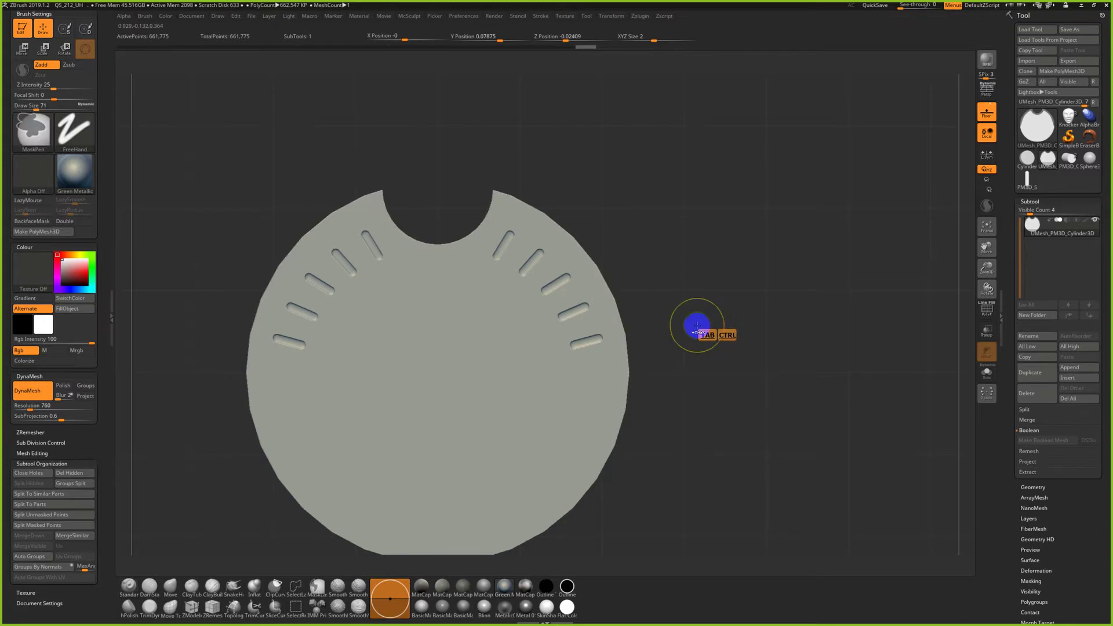
Clear the disc's mask, toggle the wireframe to check the mesh, and examine the disc from the side
key(ctrl+z)
key(shift+f)
key(shift+f)
ctrl+drag(734, 277, 731, 342)
key(shift+f)
key(shift+f)
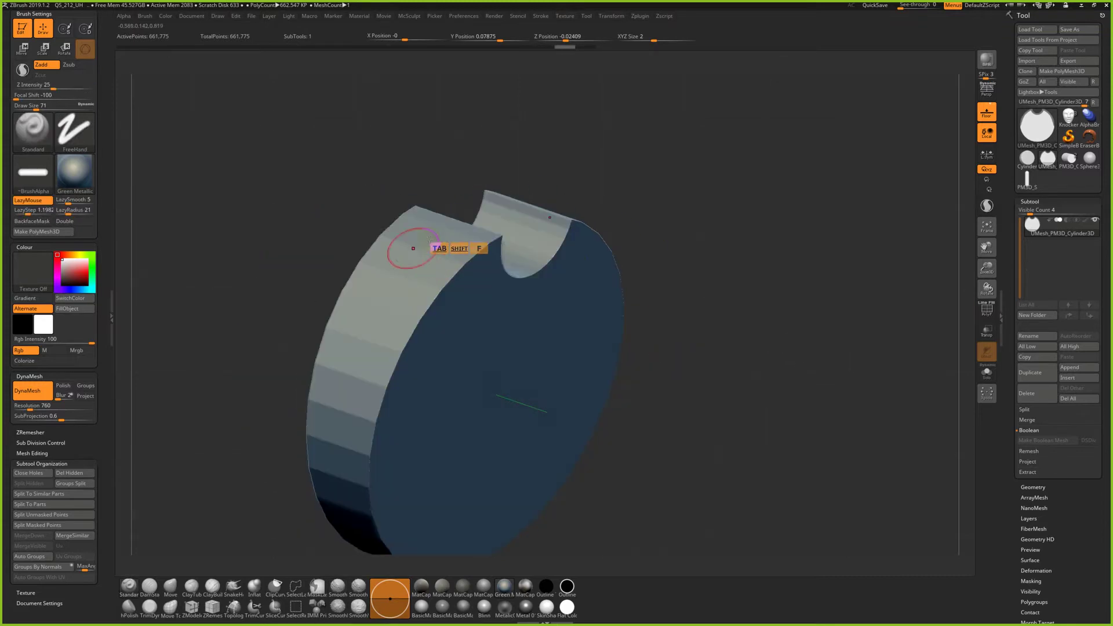
Check the notched disc's wireframe and polygroups, and turn off DynaMesh for it
key(shift+f)
key(shift+f)
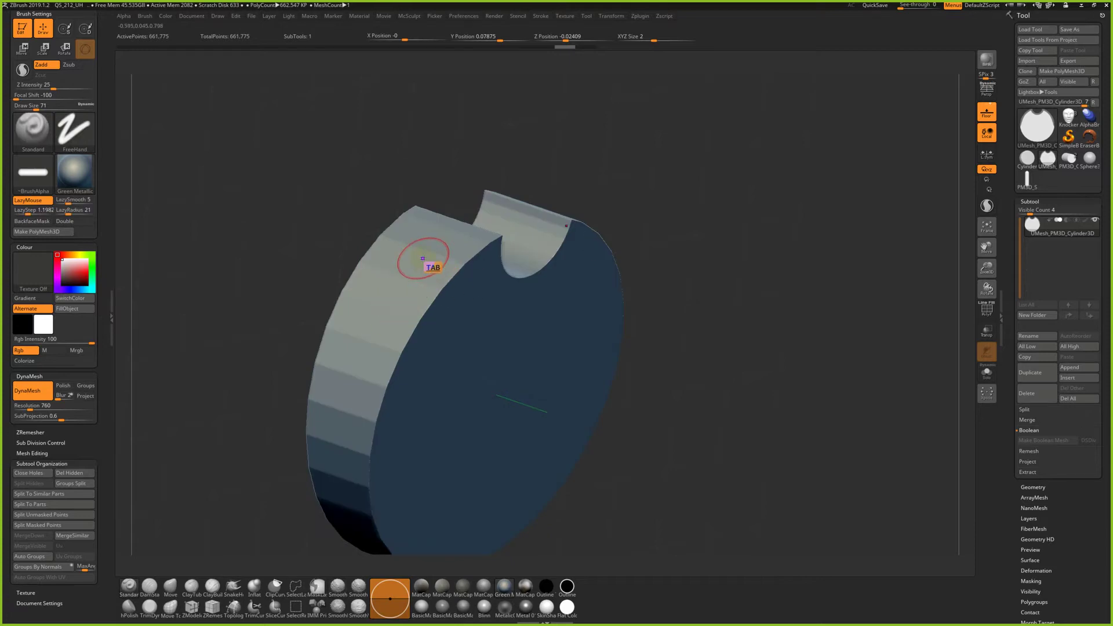
key(shift+f)
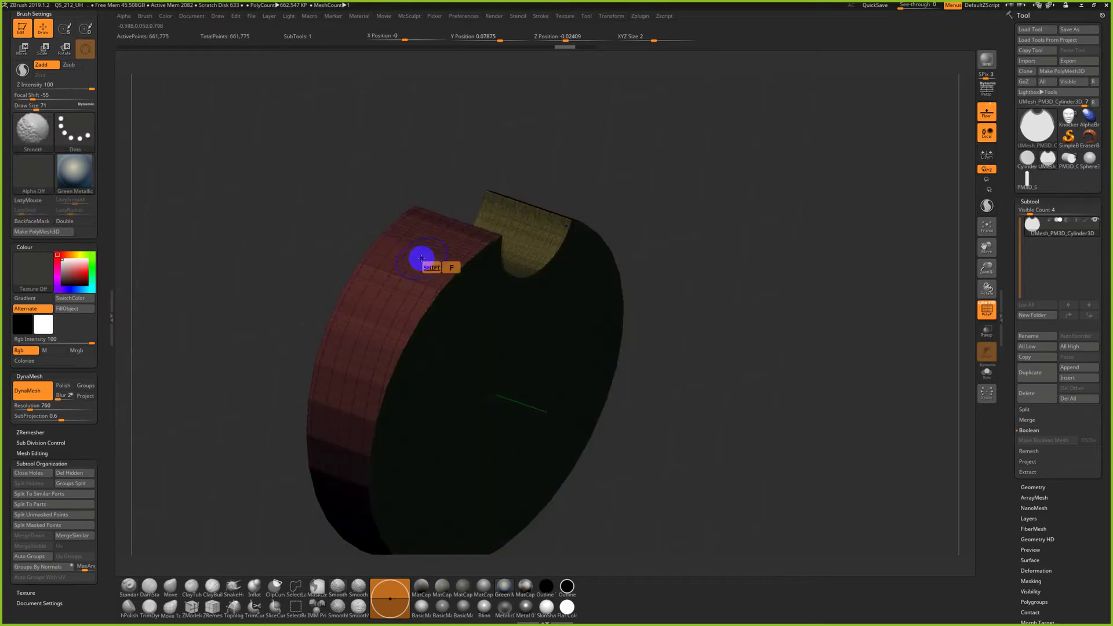
click(29, 399)
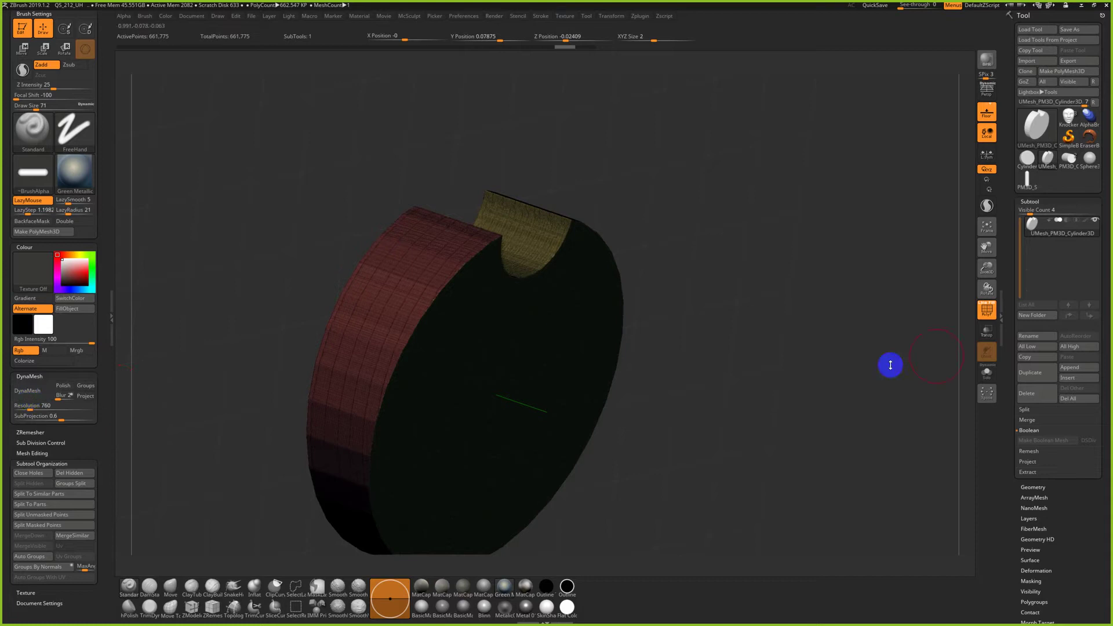
Trim away the lower half of the notched disc with a straight TrimCurve cut
drag(1009, 344, 1010, 293)
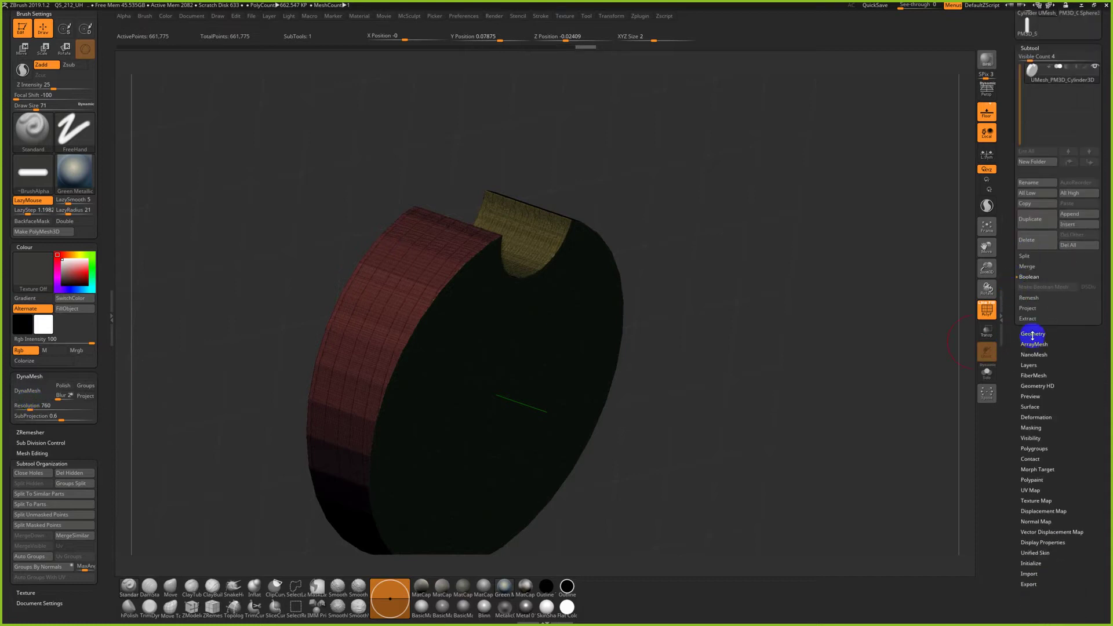
click(1033, 335)
shift+right_drag(843, 417, 789, 336)
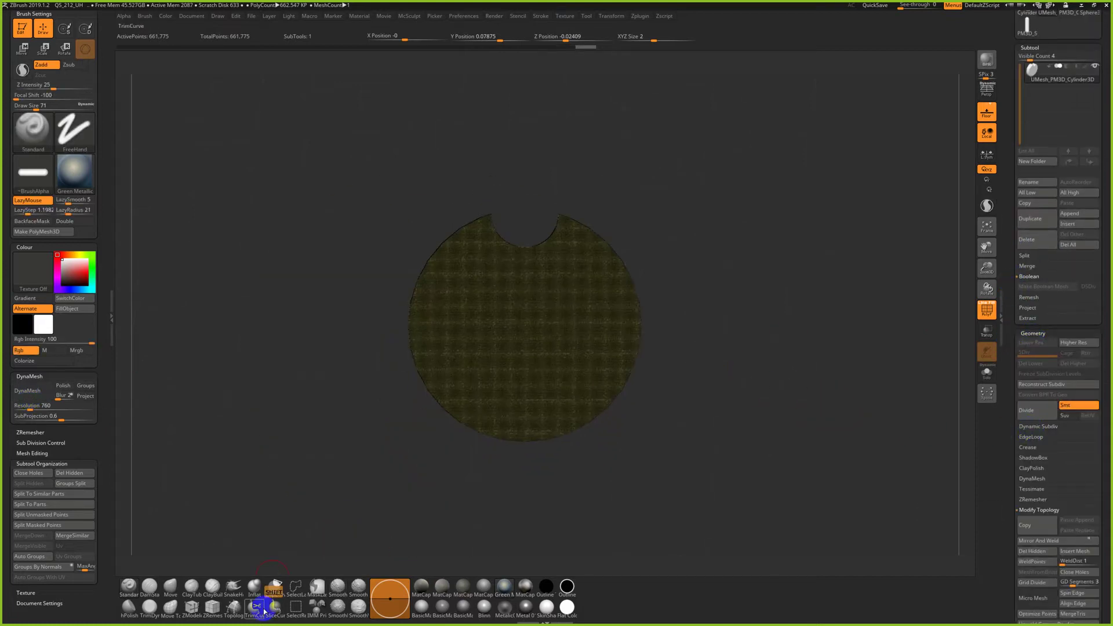
mouse_move(684, 346)
ctrl+shift+mouse_down()
mouse_move(331, 342)
mouse_move(336, 350)
ctrl+shift+mouse_up()
mouse_move(593, 450)
mouse_down()
mouse_move(644, 422)
mouse_move(626, 367)
mouse_move(642, 437)
mouse_up()
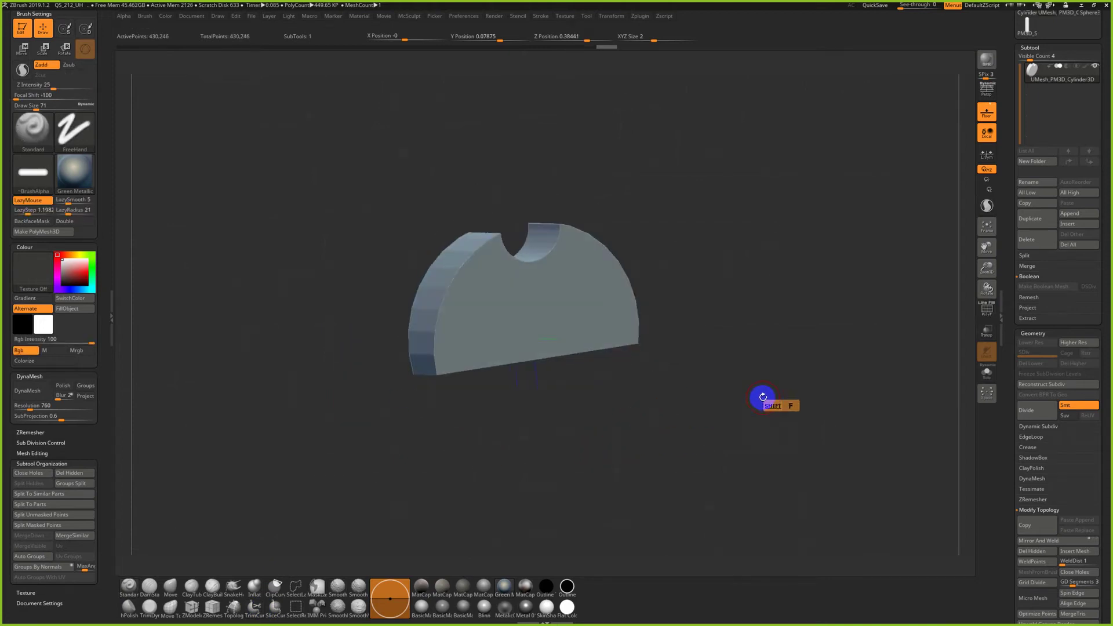
shift+drag(875, 434, 997, 487)
Remesh the half disc with ZRemesher using KeepGroups, and examine its new topology
click(1030, 499)
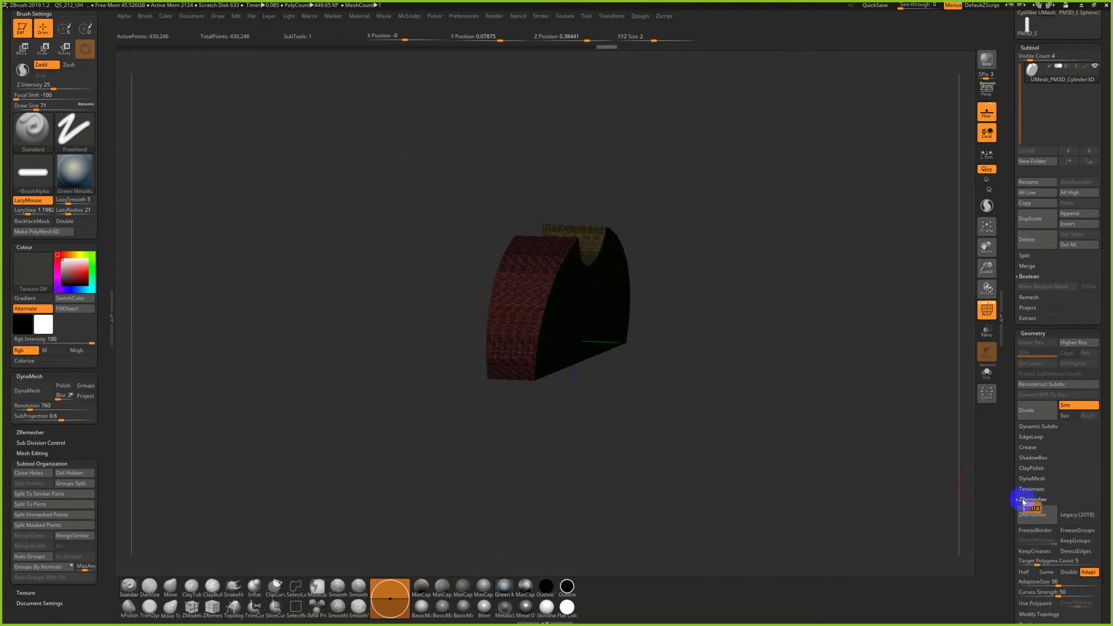
scroll(1014, 466, down, 1)
click(1067, 492)
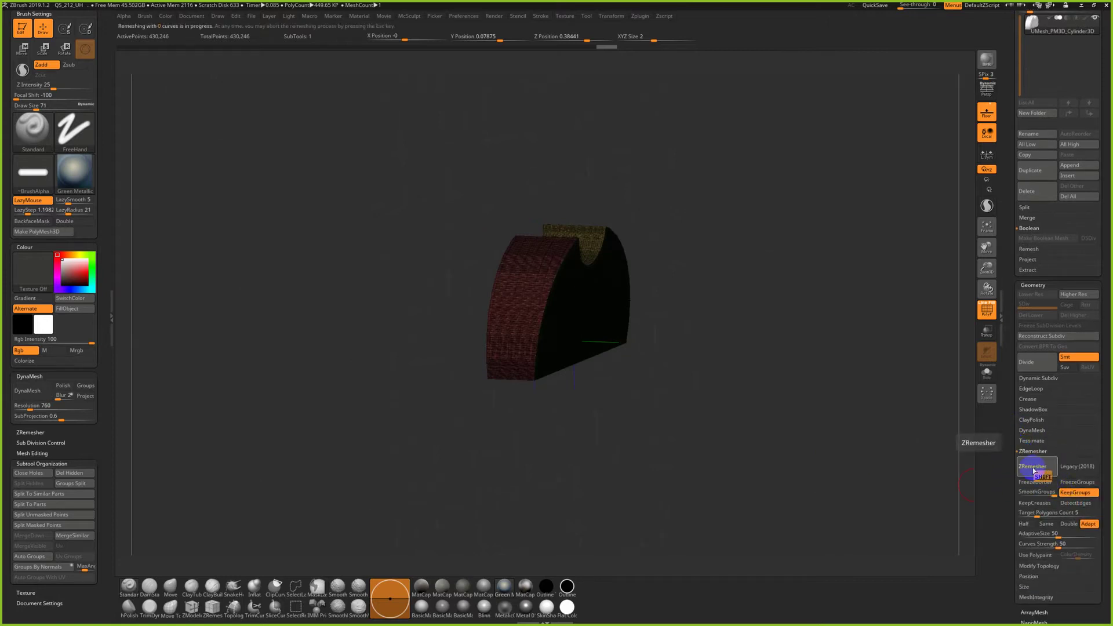
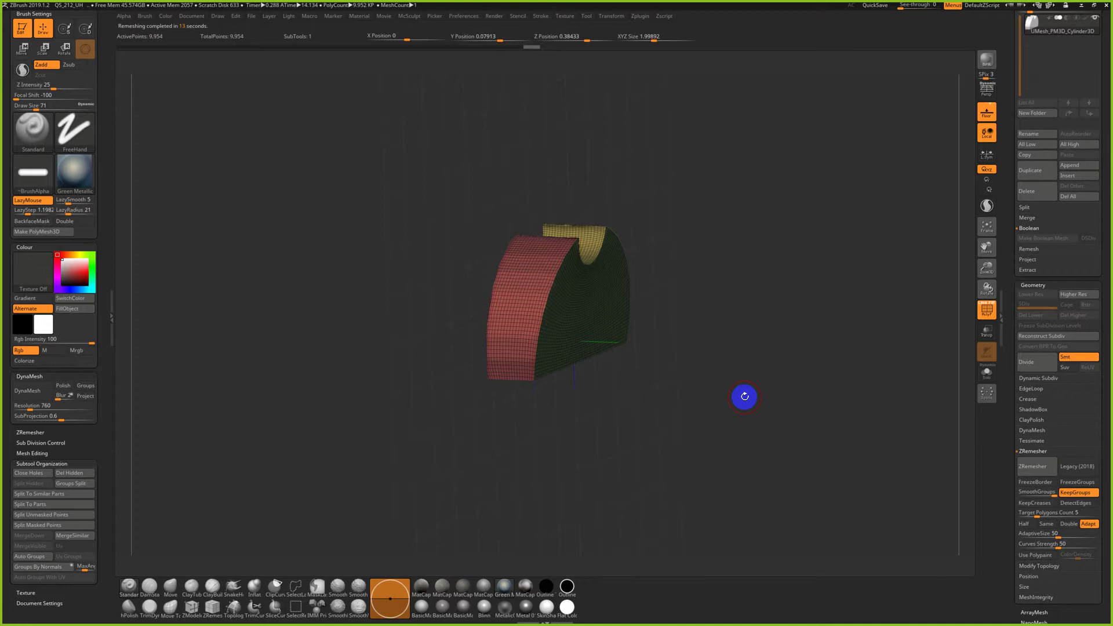
alt+drag(754, 381, 737, 410)
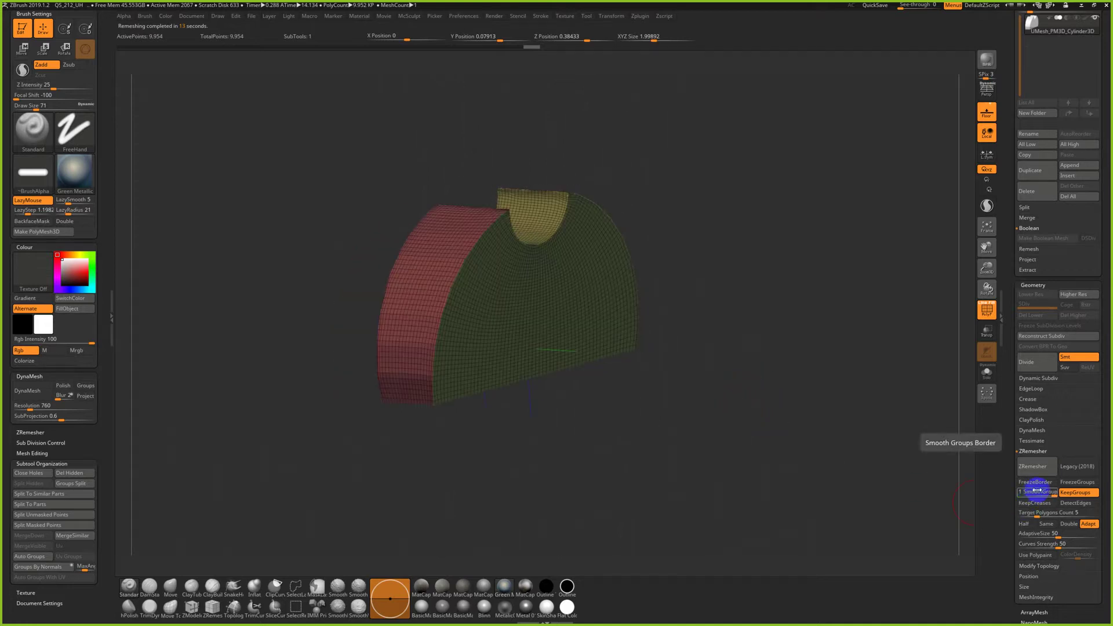
key(shift+f)
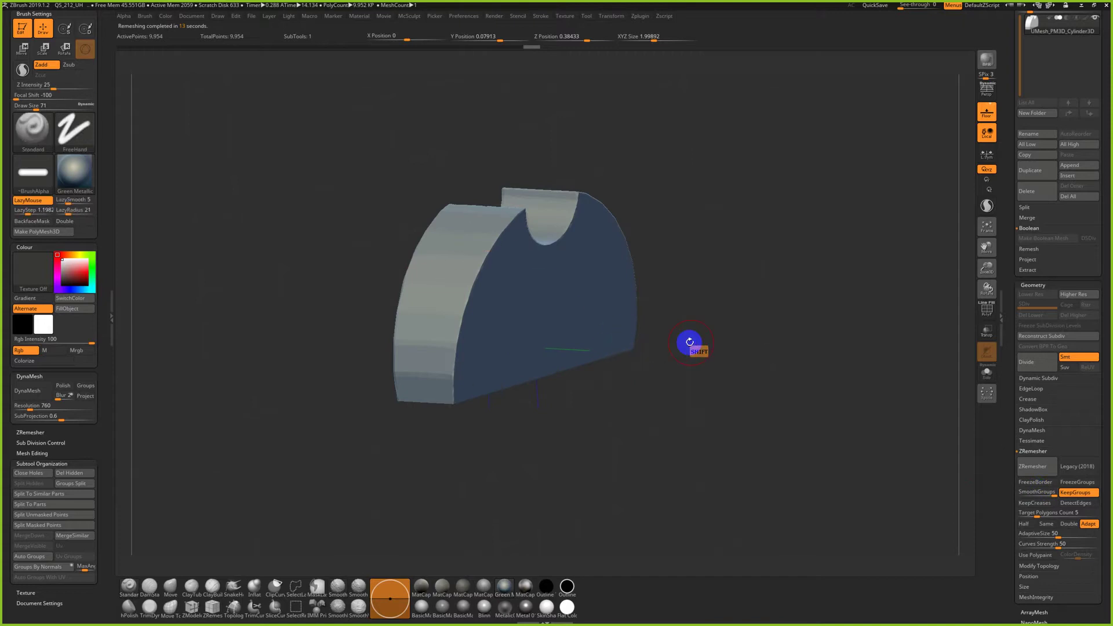
drag(693, 341, 707, 348)
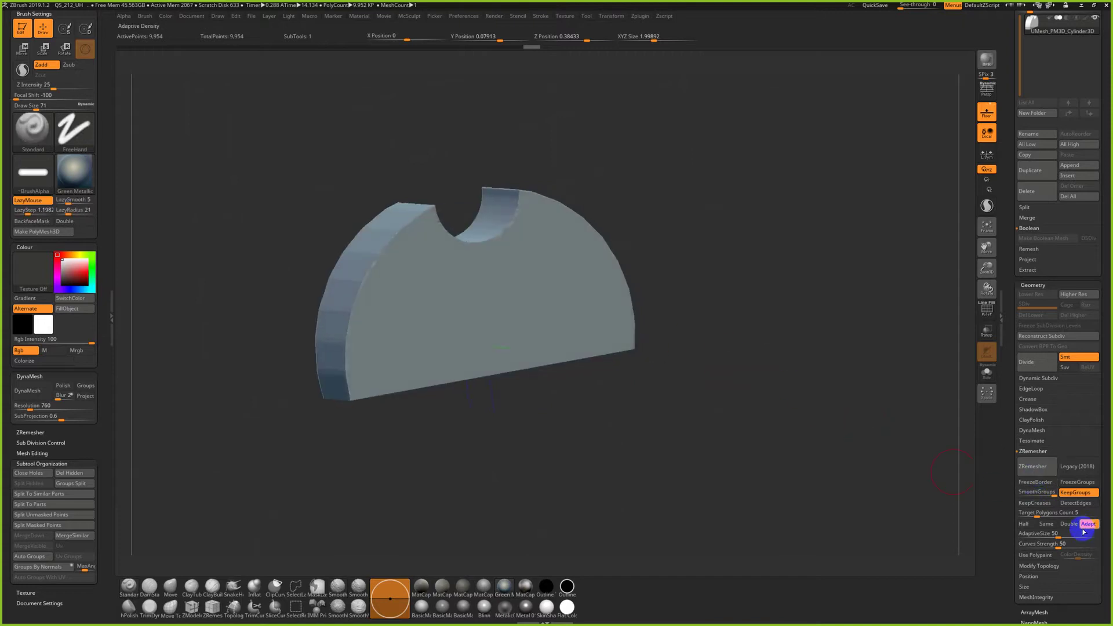
Set ZRemesher to Half and remesh the half disc to a lower polygon count
click(1027, 525)
key(shift+f)
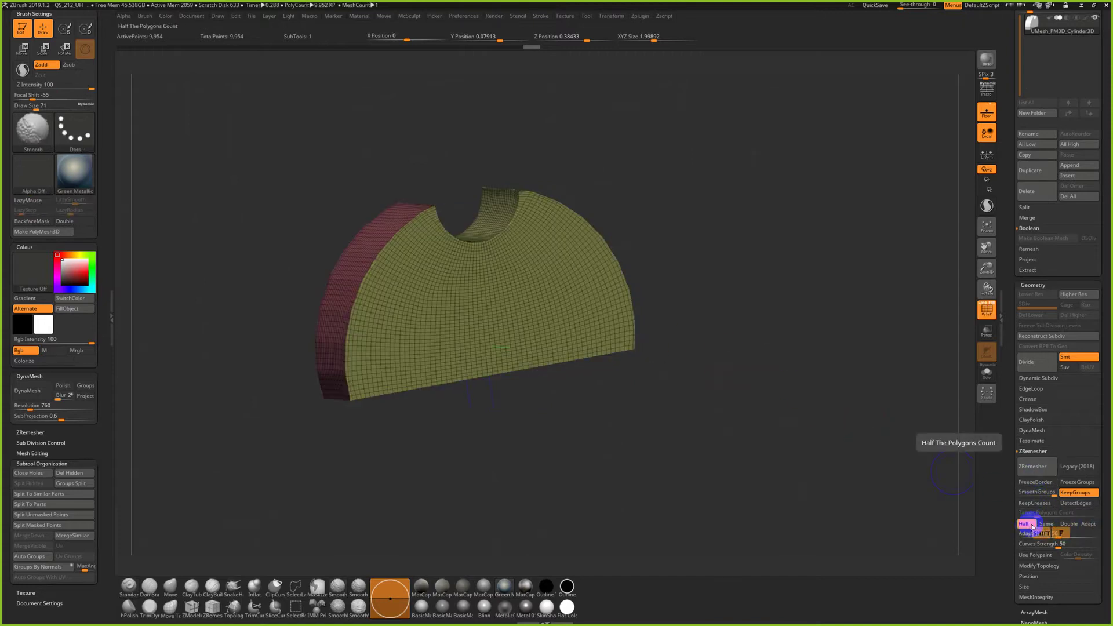
key(shift+f)
key(shift+f)
click(1037, 473)
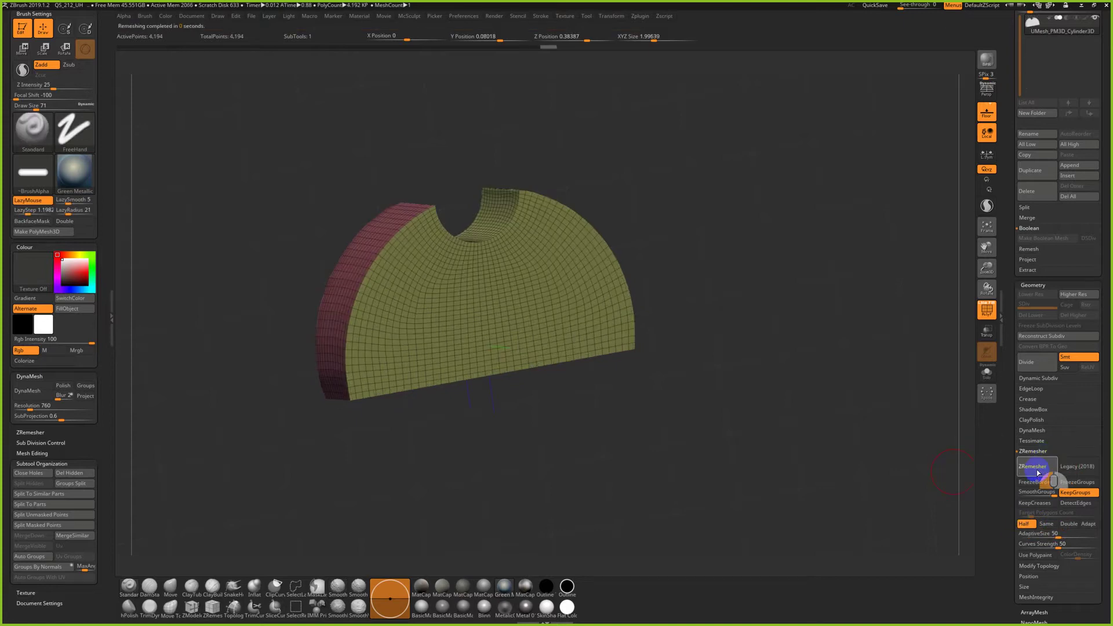
mouse_move(765, 386)
mouse_down()
mouse_move(810, 390)
mouse_move(773, 388)
mouse_move(801, 387)
mouse_move(790, 390)
mouse_up()
Try trimming the half disc's back with TrimCurve and remeshing the thinner piece at the Same polygon count
mouse_move(574, 429)
ctrl+shift+mouse_down()
mouse_move(563, 137)
mouse_move(574, 167)
mouse_move(736, 308)
ctrl+shift+mouse_up()
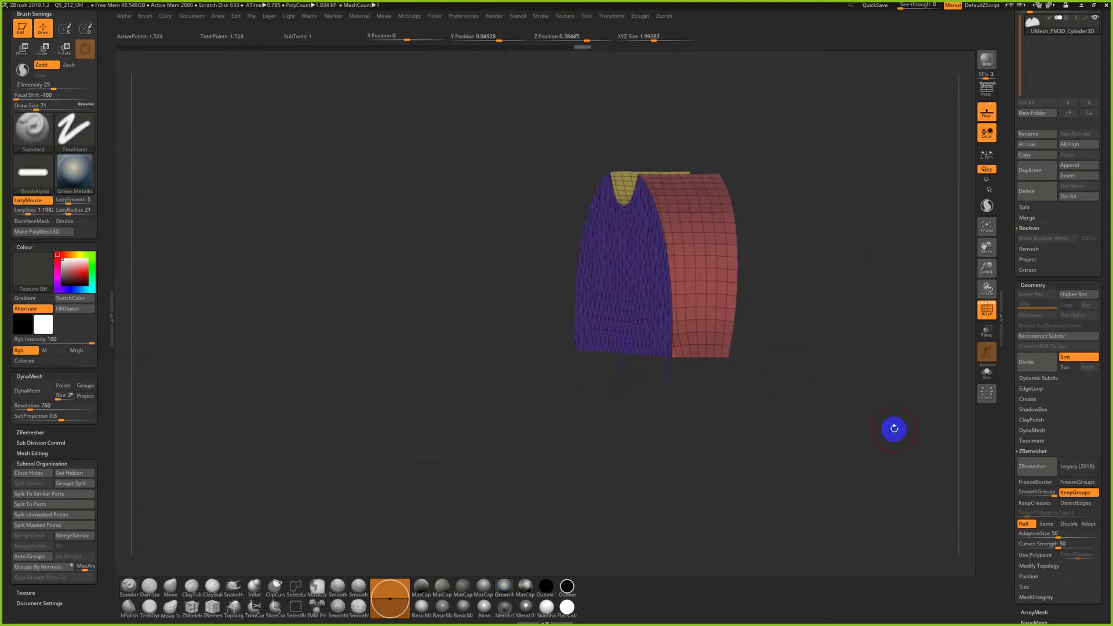
click(1038, 472)
drag(847, 386, 873, 406)
key(ctrl+z)
key(ctrl+z)
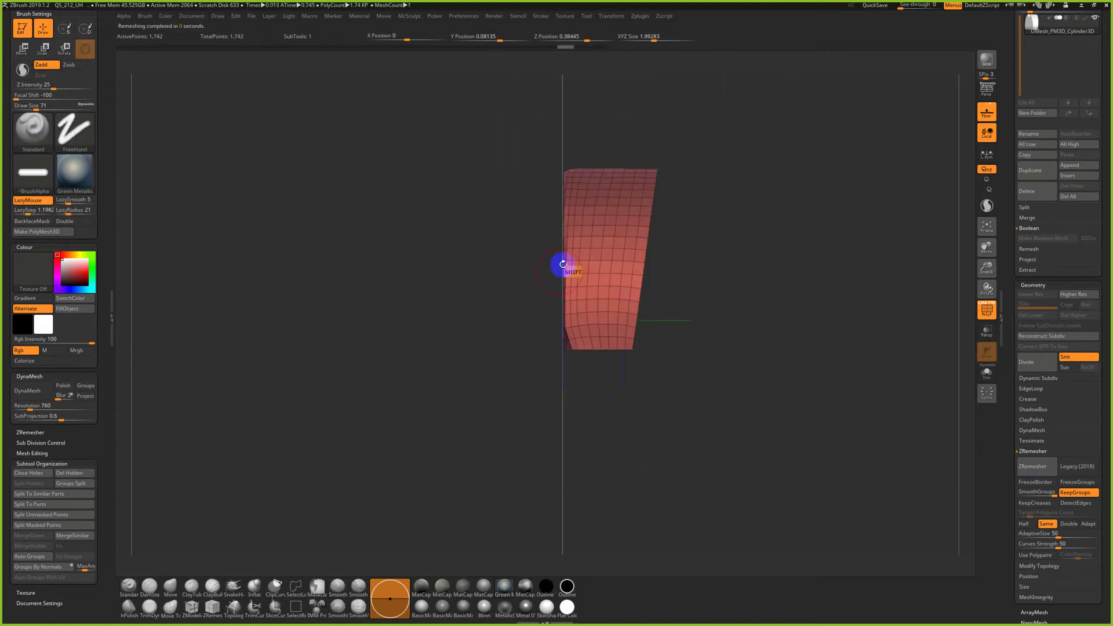
Try another straight trim along the back edge and step back through the history to the untrimmed half disc
key(ctrl+shift+z)
key(ctrl+z)
ctrl+shift+drag(570, 371, 571, 132)
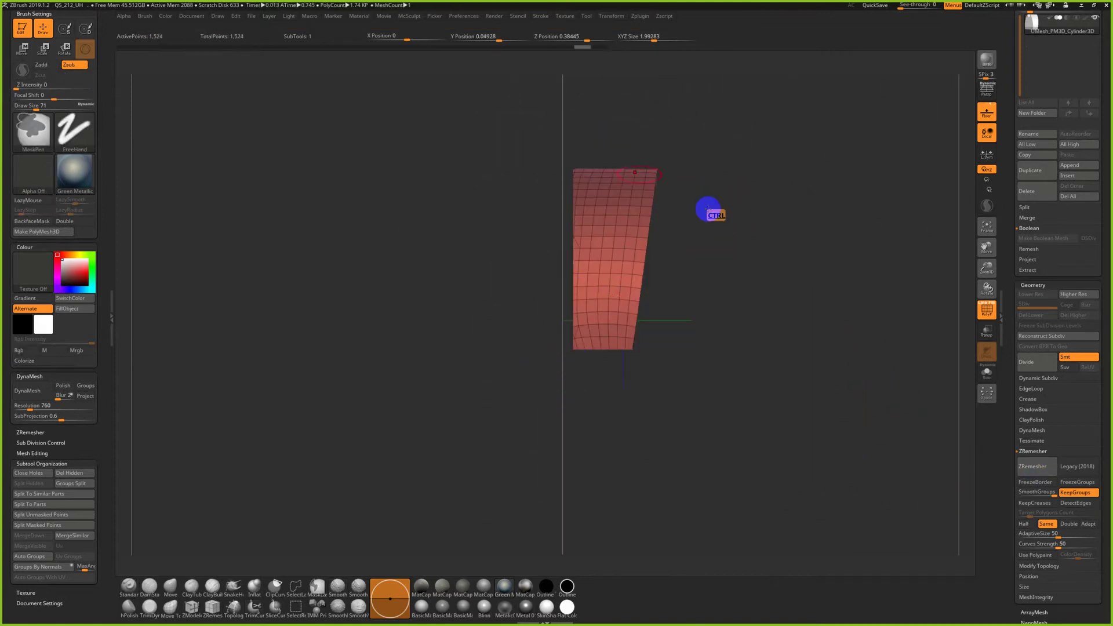
key(ctrl+z)
key(ctrl+z)
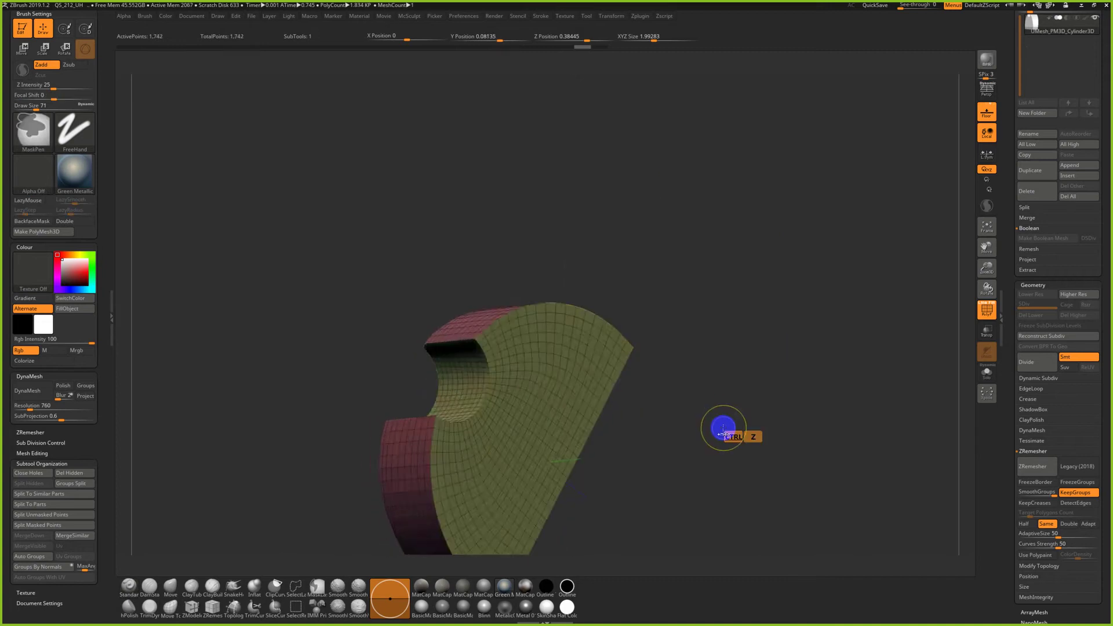
key(ctrl+shift+z)
key(ctrl+shift+z)
key(ctrl+shift+z)
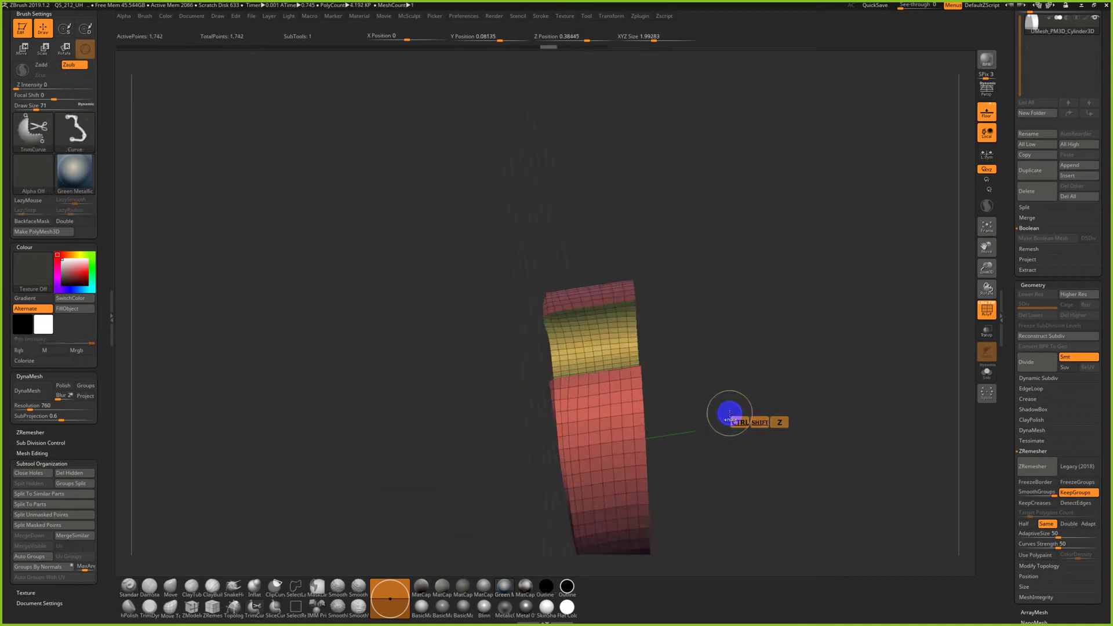
key(ctrl+shift+z)
mouse_move(738, 420)
shift+mouse_down()
mouse_move(754, 392)
mouse_move(743, 373)
shift+mouse_up()
key(ctrl+z)
Isolate the half disc's back face, make it its own polygroup, and show the whole mesh again
ctrl+shift+drag(514, 143, 555, 261)
mouse_move(724, 331)
mouse_down()
mouse_move(745, 338)
mouse_move(682, 419)
mouse_up()
mouse_move(526, 142)
ctrl+shift+mouse_down()
mouse_move(551, 373)
mouse_move(667, 414)
ctrl+shift+mouse_up()
key(ctrl+w)
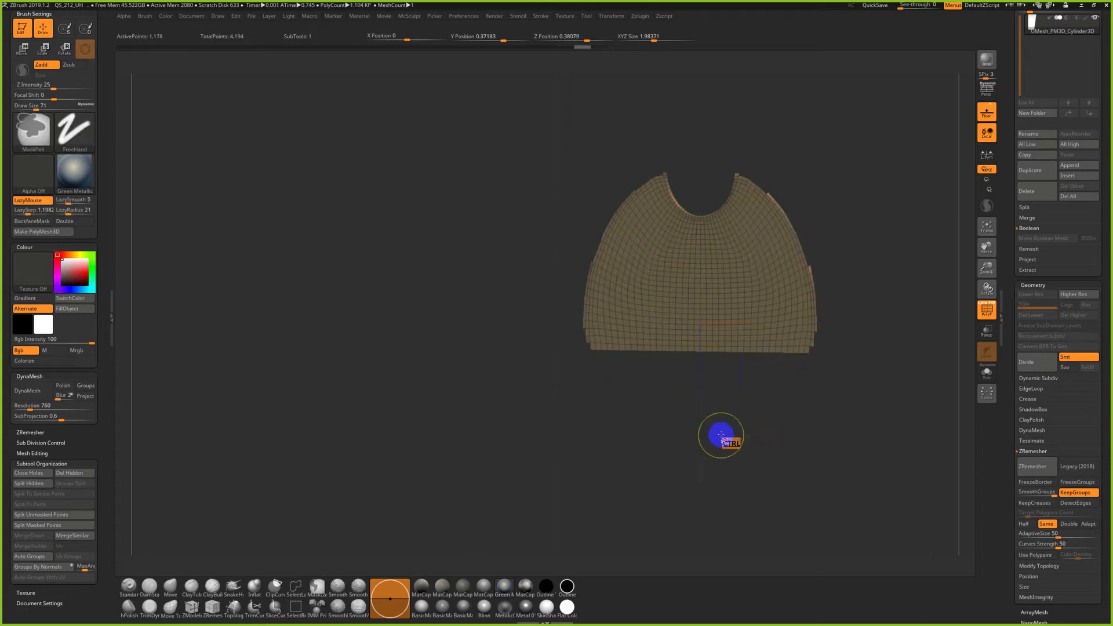
ctrl+shift+click(715, 432)
Remesh the regrouped half disc at the Same polygon count and again at Half
click(1031, 473)
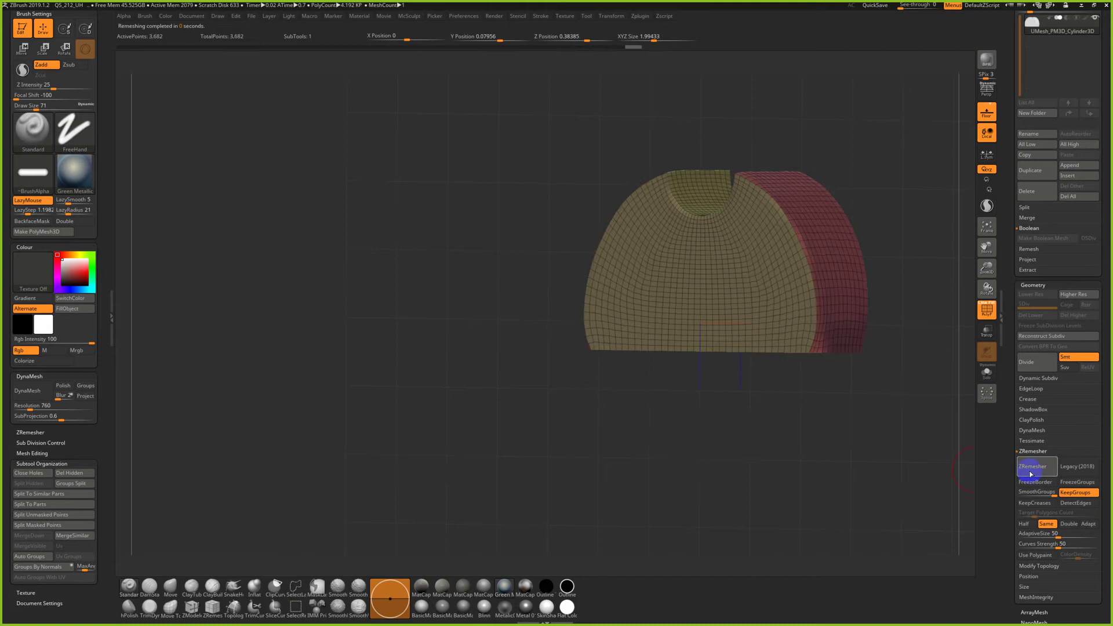
click(1025, 523)
click(1033, 466)
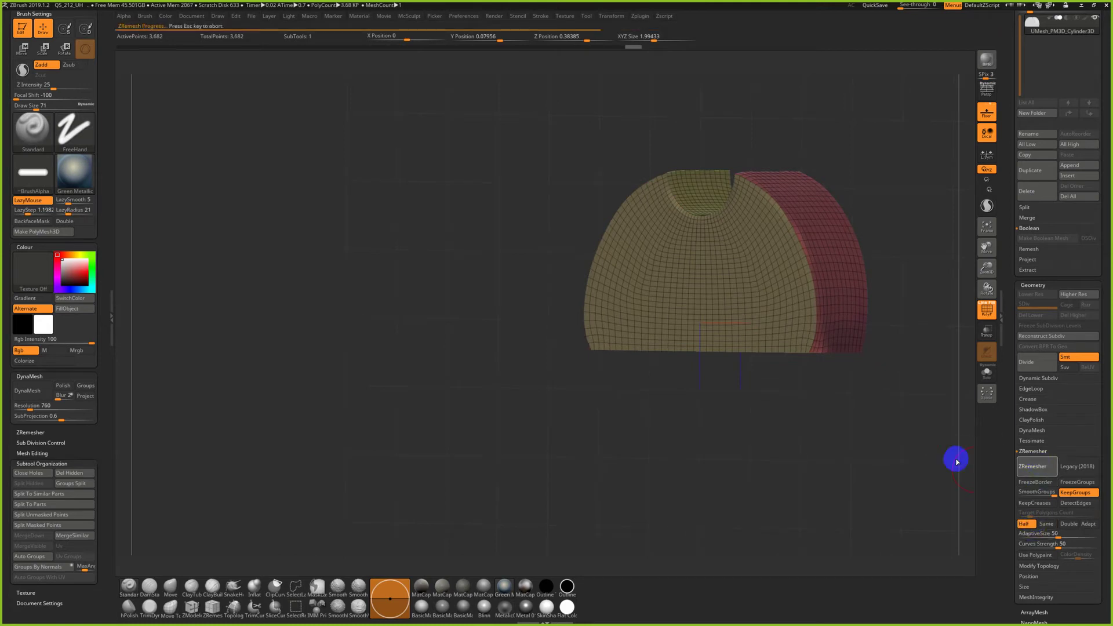
shift+drag(933, 467, 420, 321)
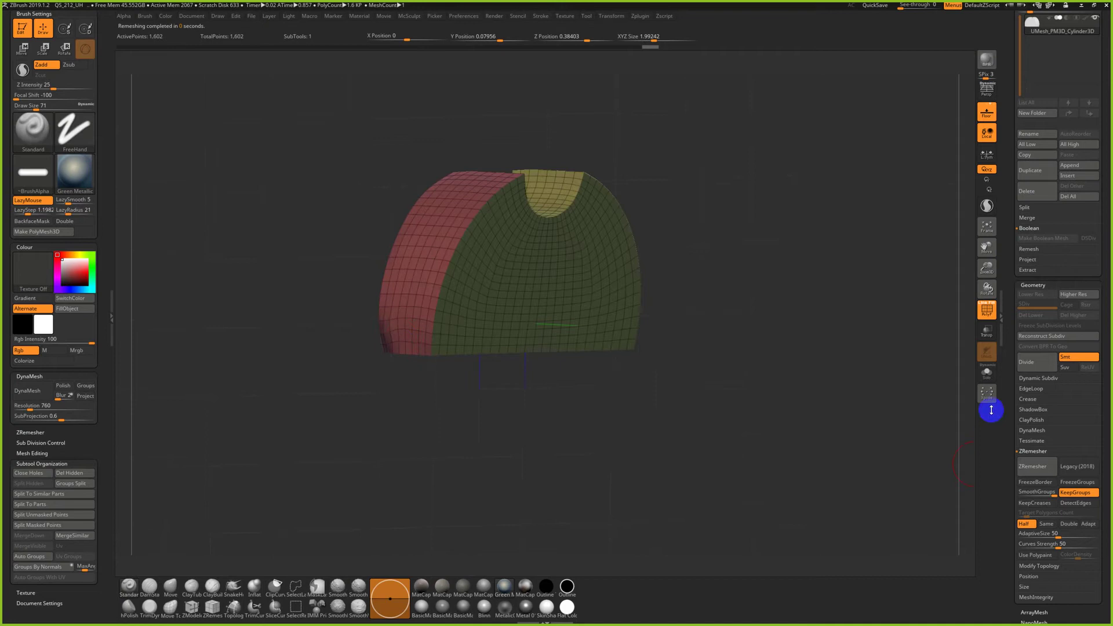
Smooth the half disc's group borders with the Polish By Groups deformation
click(1033, 284)
click(1036, 369)
drag(1024, 418, 1040, 422)
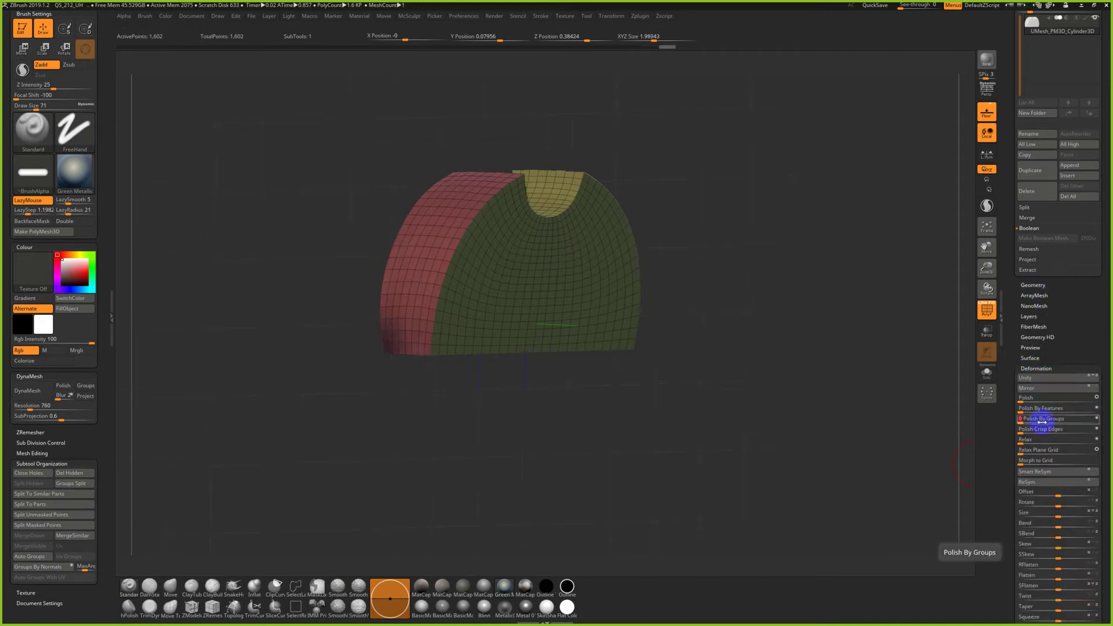
drag(842, 411, 800, 400)
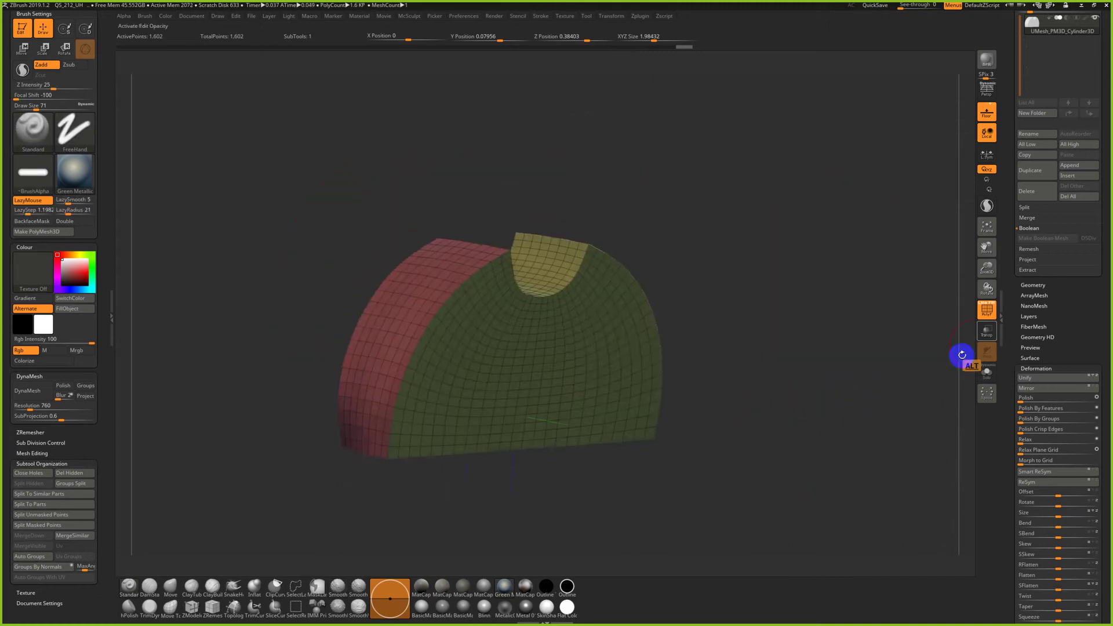
Subdivide the half disc up to SDiv 4, hide the wireframe and face the flat side
click(1026, 290)
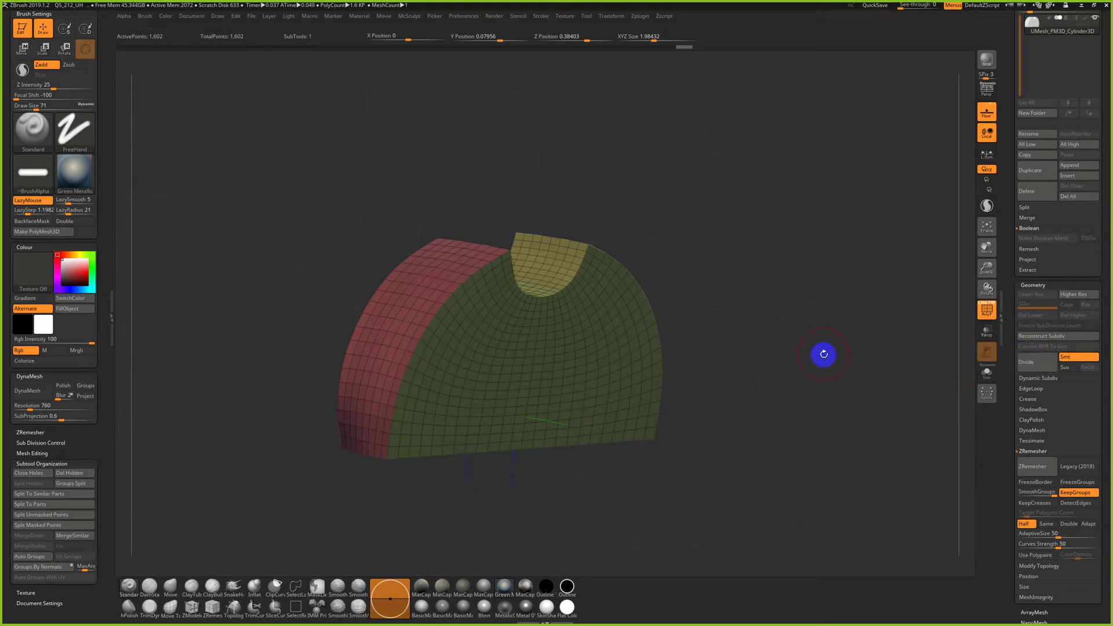
click(1032, 363)
click(1032, 363)
click(1032, 363)
key(shift+f)
shift+drag(834, 356, 791, 338)
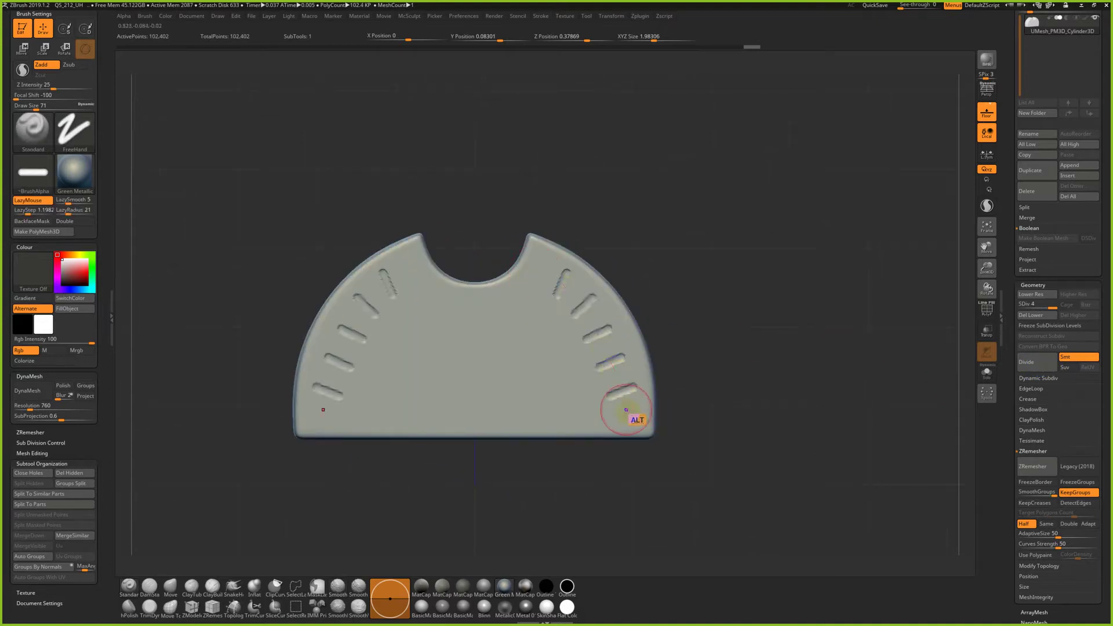
Try carving a mirrored row of radial grooves from the notch down along the half disc's rim
key(ctrl+z)
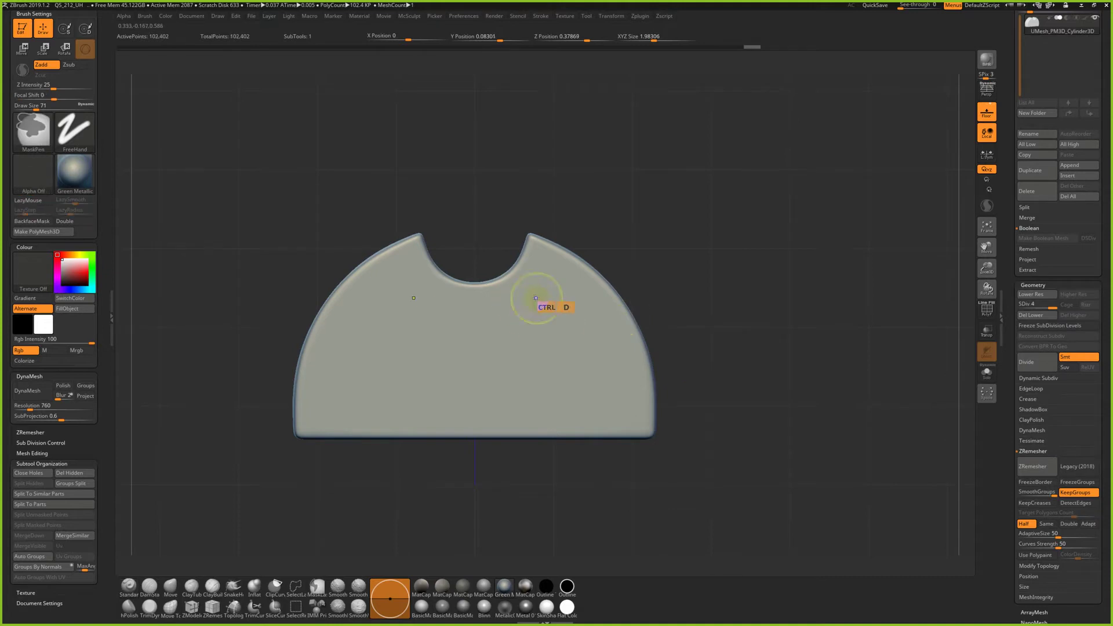
mouse_move(556, 307)
alt+mouse_down()
mouse_move(573, 286)
mouse_move(580, 328)
mouse_move(621, 405)
alt+mouse_up()
key(ctrl+z)
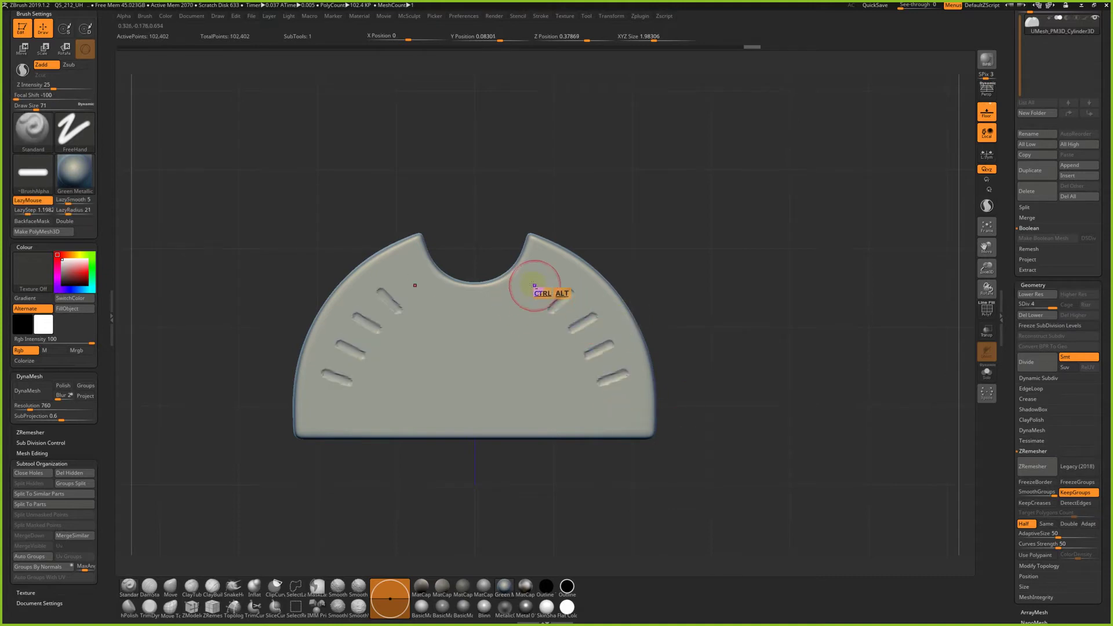
Check the mesh density around the test grooves, undo them, and subdivide the half disc to SDiv 5
key(shift+f)
ctrl+right_drag(739, 265, 739, 437)
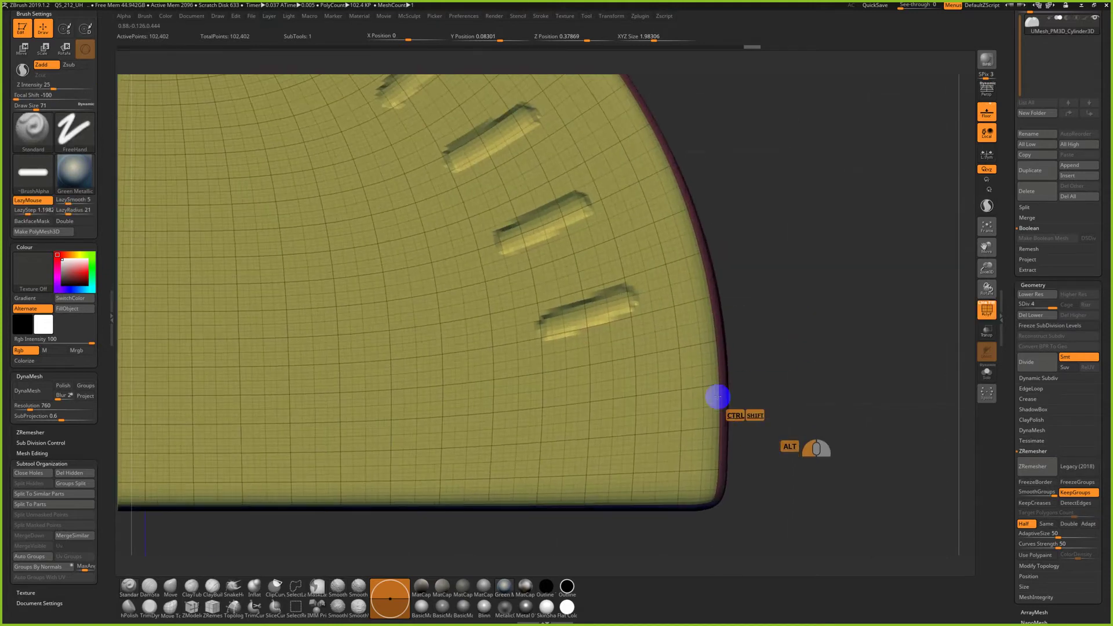
click(35, 174)
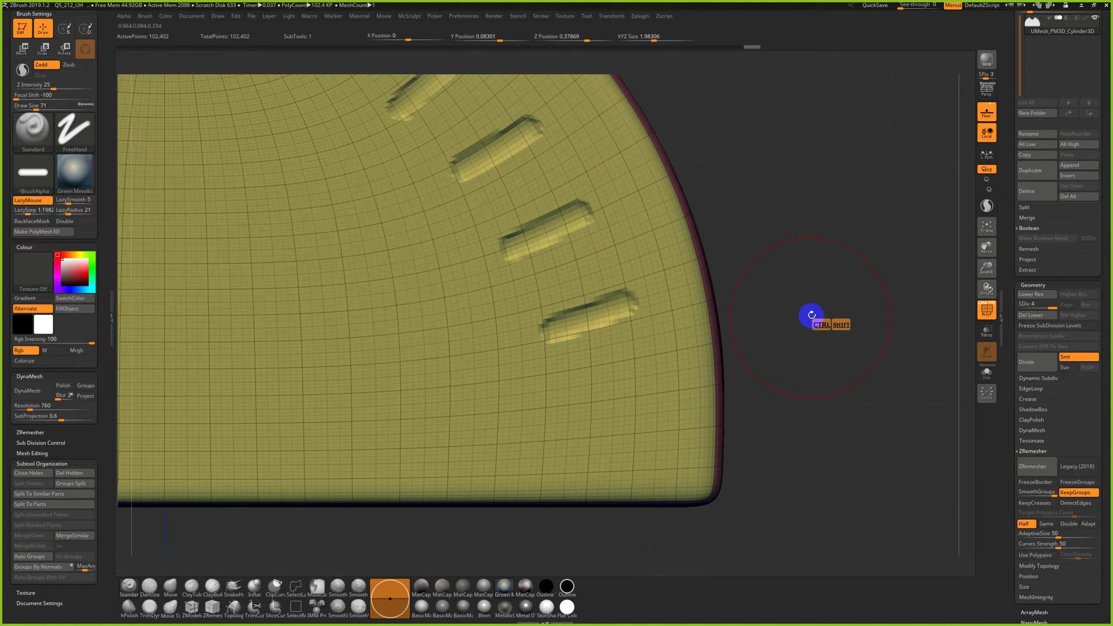
key(ctrl+z)
ctrl+right_drag(821, 348, 723, 305)
key(ctrl+d)
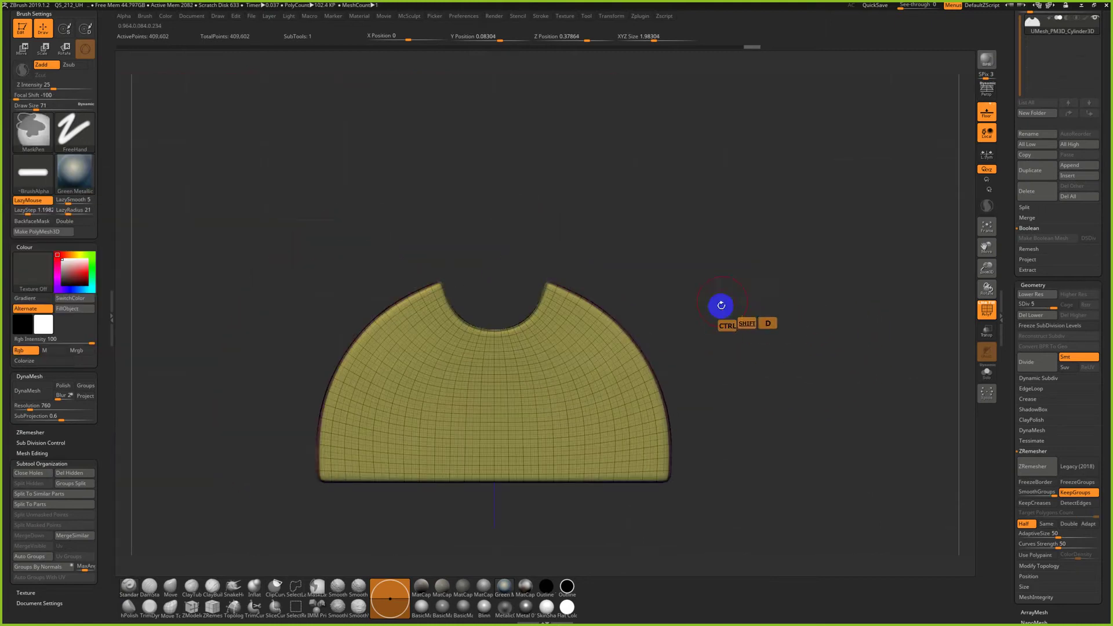
Try carving a mirrored row of five radial grooves from the straight base up toward the notch, and undo it
alt+drag(652, 433, 627, 437)
alt+drag(644, 401, 619, 408)
alt+drag(630, 371, 607, 383)
alt+drag(611, 346, 590, 361)
alt+drag(585, 324, 574, 346)
key(shift+f)
key(ctrl+z)
key(ctrl+z)
key(ctrl+z)
key(ctrl+z)
key(ctrl+z)
Try two further groove rows running down the rim from beside the notch, undoing each one
alt+drag(613, 336, 599, 359)
alt+drag(636, 361, 618, 379)
mouse_move(653, 390)
alt+mouse_down()
mouse_move(631, 403)
mouse_move(644, 429)
alt+mouse_up()
alt+drag(669, 452, 647, 457)
key(ctrl+z)
key(ctrl+z)
key(ctrl+z)
key(ctrl+z)
key(ctrl+z)
key(ctrl+z)
alt+drag(584, 336, 571, 355)
alt+drag(606, 357, 588, 375)
mouse_move(624, 385)
alt+mouse_down()
mouse_move(606, 399)
mouse_move(612, 428)
alt+mouse_up()
key(ctrl+z)
key(ctrl+z)
key(ctrl+z)
key(ctrl+z)
Try carving one longer groove row from the notch down to the straight base, and undo all of it
alt+drag(583, 320, 575, 339)
alt+drag(606, 335, 594, 352)
mouse_move(629, 356)
alt+mouse_down()
mouse_move(615, 372)
mouse_move(632, 397)
alt+mouse_up()
alt+drag(660, 411, 642, 422)
alt+drag(666, 439, 648, 447)
alt+drag(669, 467, 651, 464)
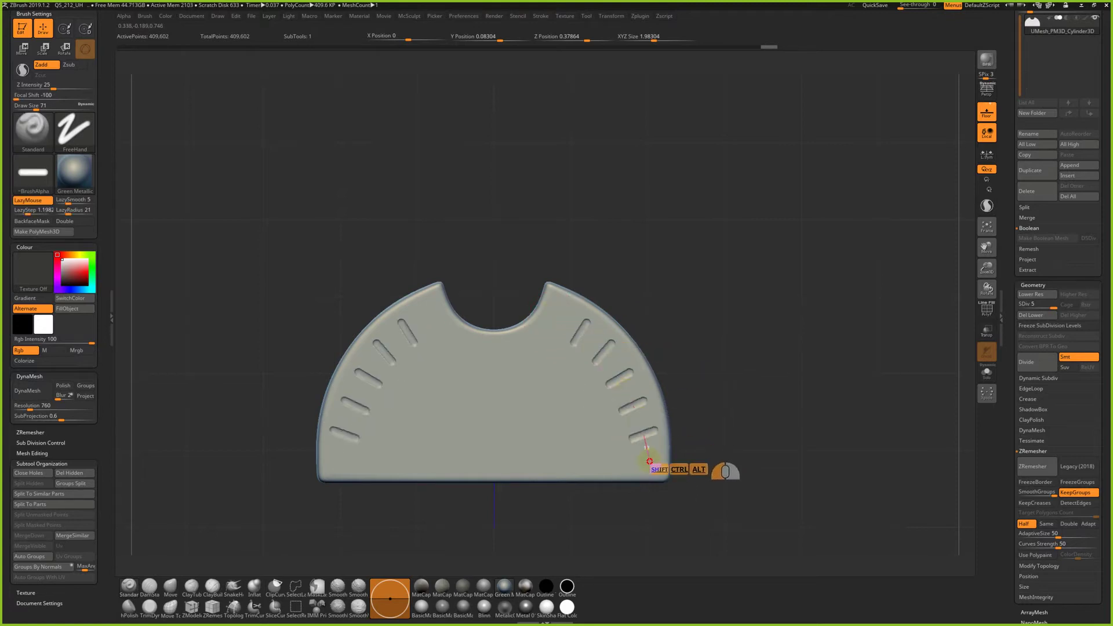
key(ctrl+z)
key(ctrl+z)
key(ctrl+z)
key(ctrl+z)
key(ctrl+z)
key(ctrl+z)
key(ctrl+z)
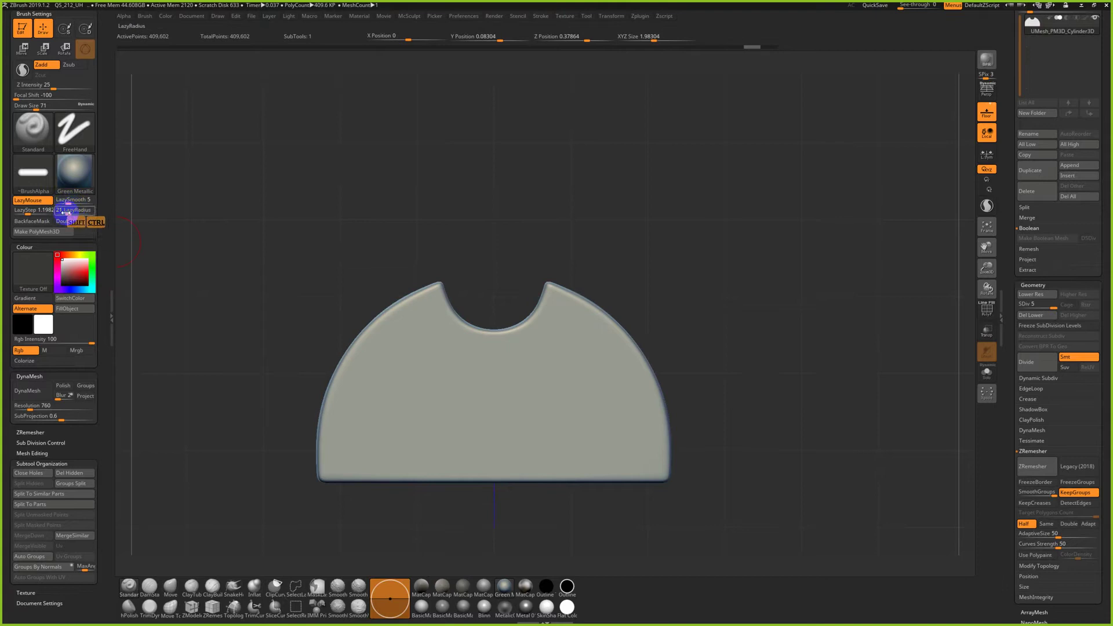
Carve a mirrored row of five evenly spaced radial grooves from the base up to the notch, and subdivide to SDiv 6
alt+drag(644, 429, 619, 437)
alt+drag(634, 398, 609, 410)
alt+drag(620, 371, 595, 383)
alt+drag(599, 345, 578, 361)
alt+drag(571, 323, 556, 345)
mouse_move(516, 315)
shift+mouse_down()
mouse_move(472, 315)
mouse_move(651, 343)
mouse_move(650, 456)
mouse_move(600, 362)
mouse_move(543, 324)
mouse_move(658, 462)
shift+mouse_up()
key(ctrl+z)
mouse_move(733, 420)
mouse_down()
mouse_move(679, 333)
mouse_move(703, 335)
mouse_move(723, 486)
mouse_up()
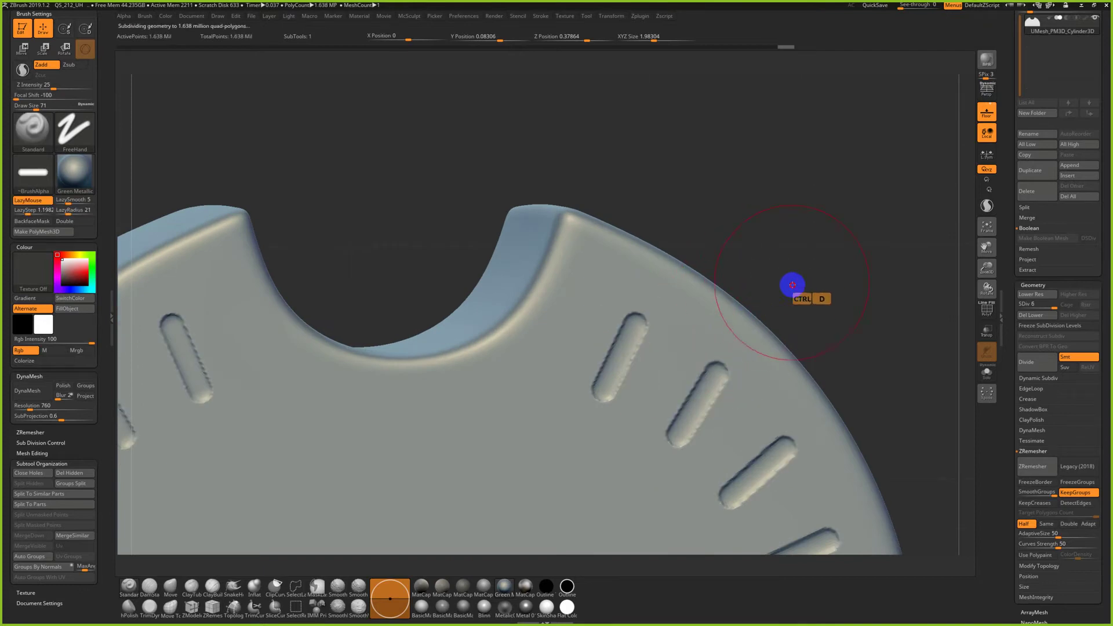
Undo the groove strokes and the last subdivision on the hat, and redo them all
key(ctrl+z)
key(ctrl+z)
key(ctrl+z)
key(ctrl+z)
key(ctrl+z)
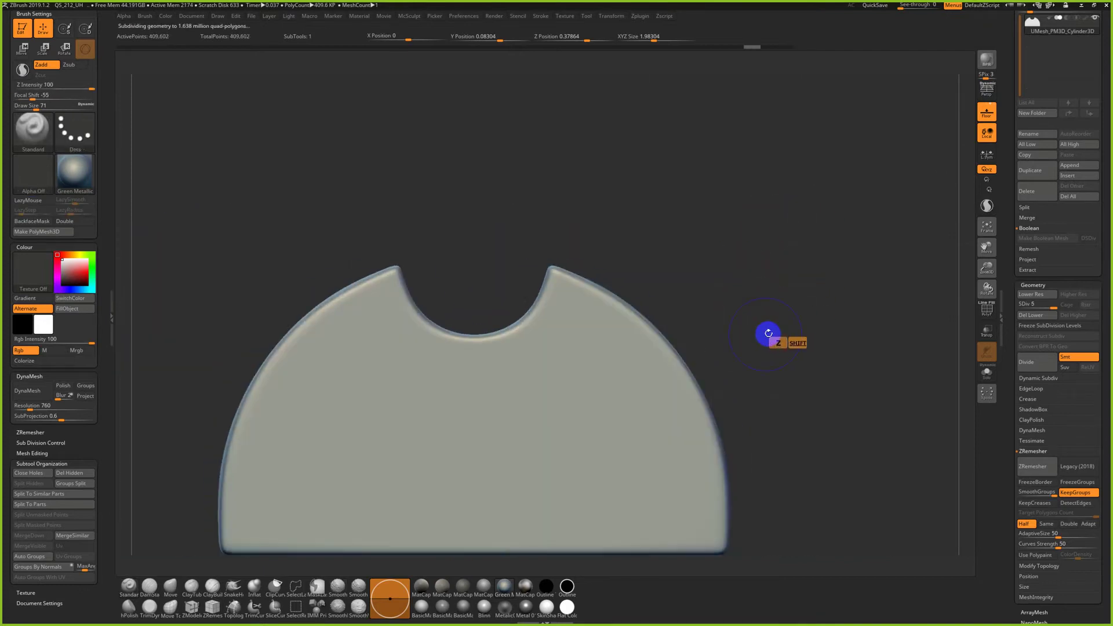
alt+drag(763, 289, 765, 264)
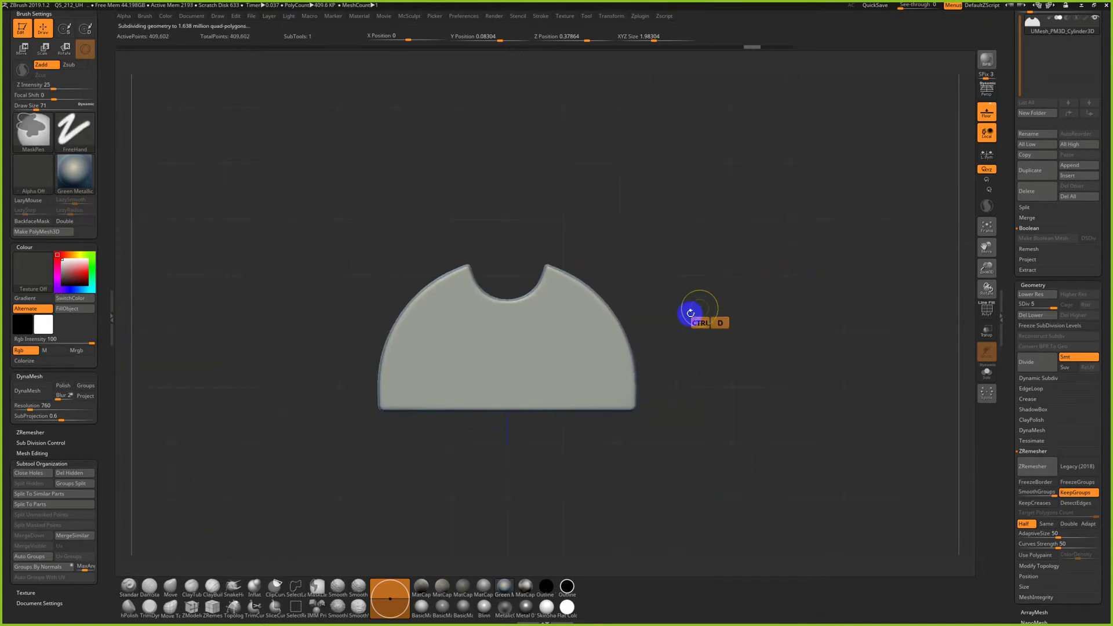
key(ctrl+shift+z)
key(ctrl+shift+z)
key(ctrl+shift+z)
key(ctrl+shift+z)
mouse_move(662, 417)
alt+mouse_down()
mouse_move(596, 319)
mouse_move(571, 316)
alt+mouse_up()
mouse_move(783, 360)
mouse_down()
mouse_move(802, 416)
mouse_move(854, 294)
mouse_up()
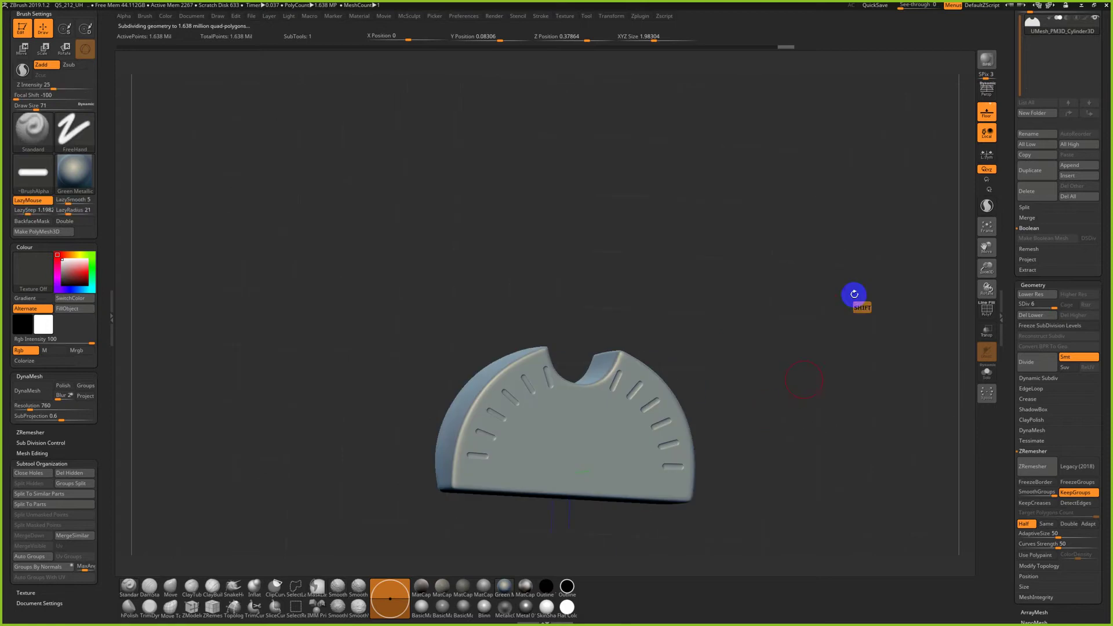
Switch to the Knocker_02 tool and append the grooved hat mesh to it as a subtool
drag(1004, 91, 1011, 179)
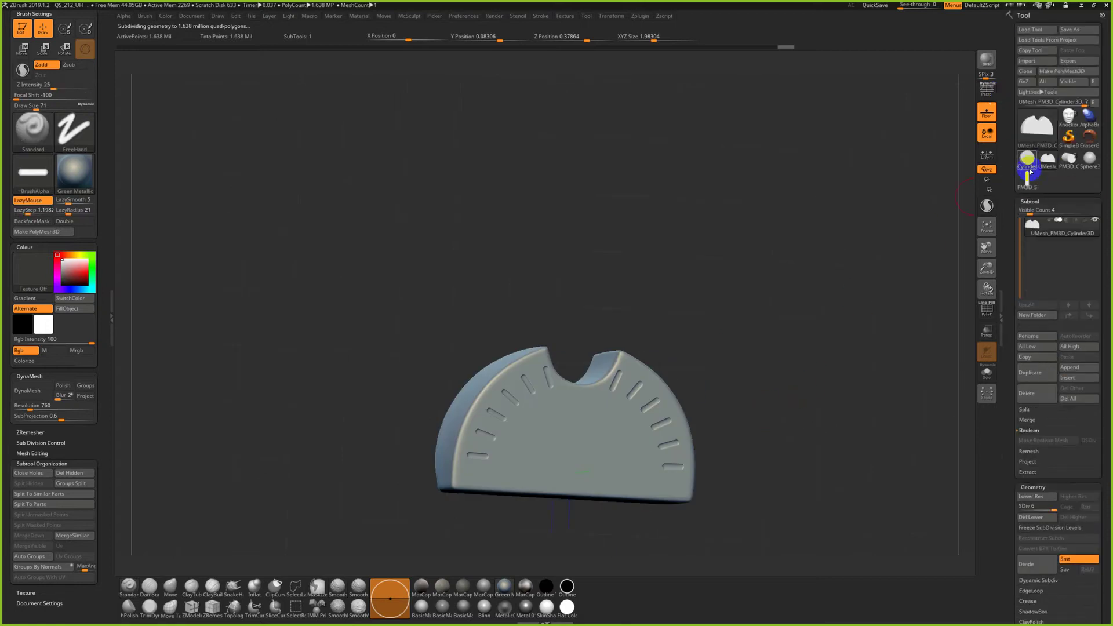
click(1068, 117)
drag(783, 345, 773, 303)
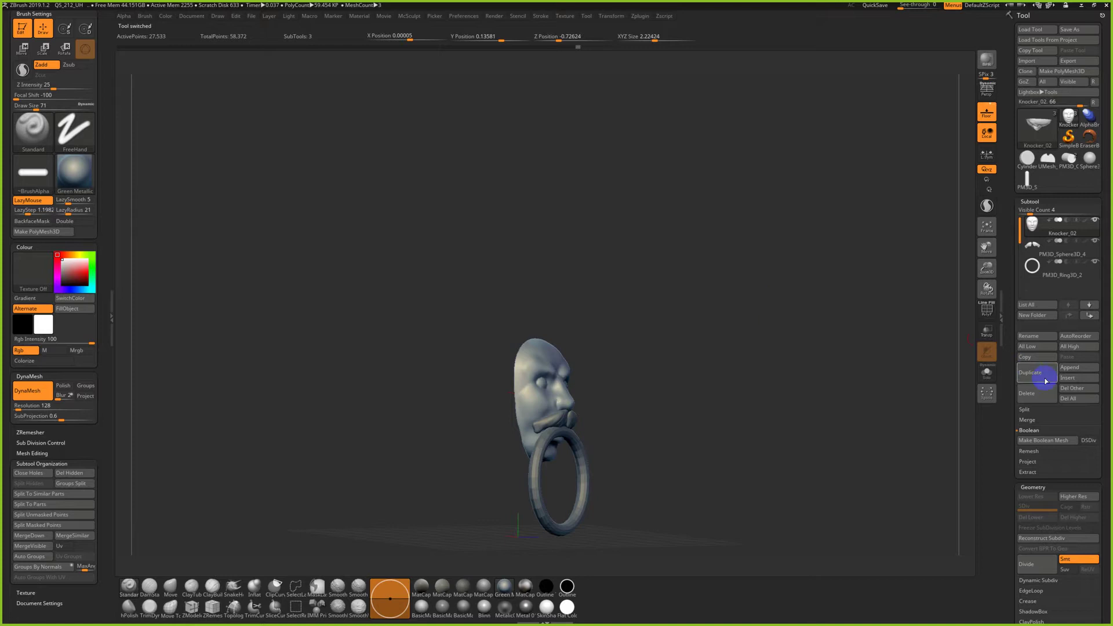
click(1070, 368)
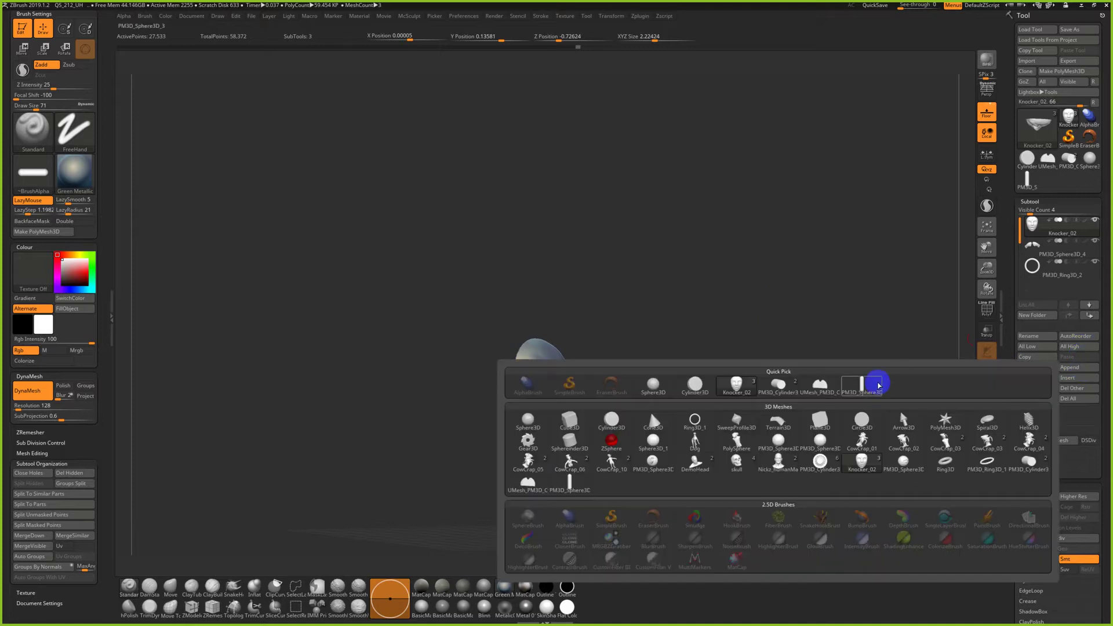
mouse_move(826, 390)
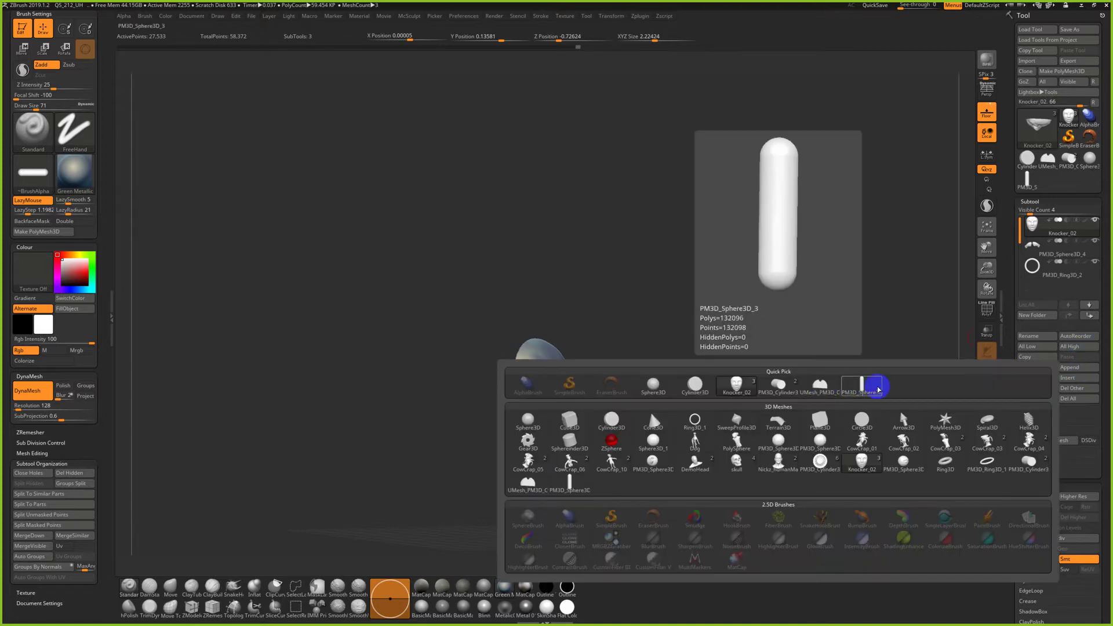
click(825, 386)
shift+drag(800, 373, 743, 394)
Select the hat subtool and move and scale it to sit behind the top of the head, following the reference photo
key(e)
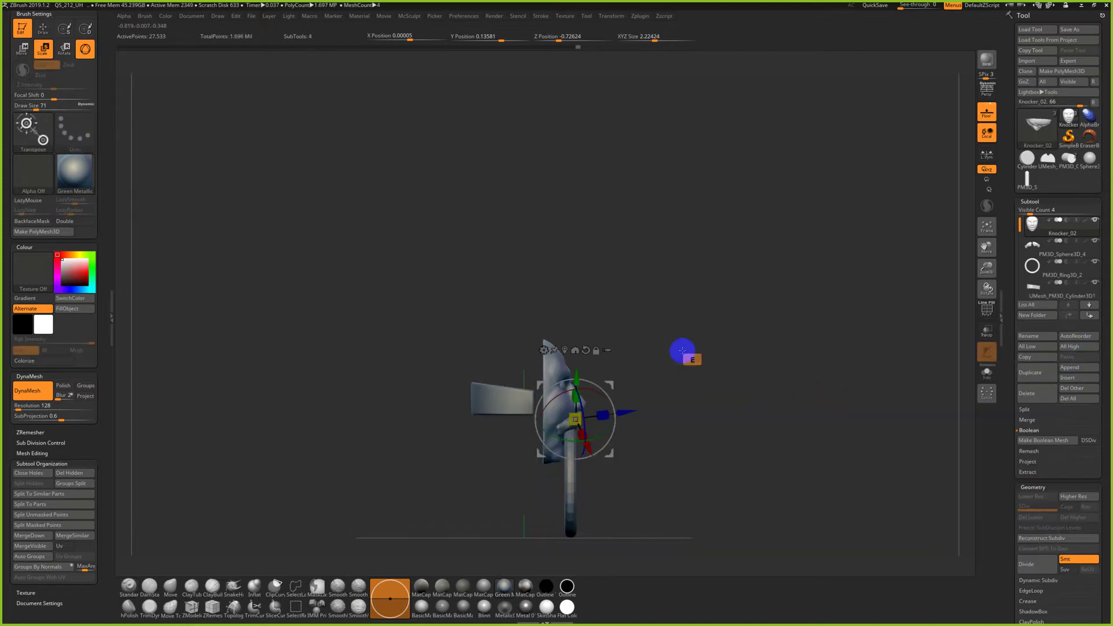
drag(1021, 225, 1022, 236)
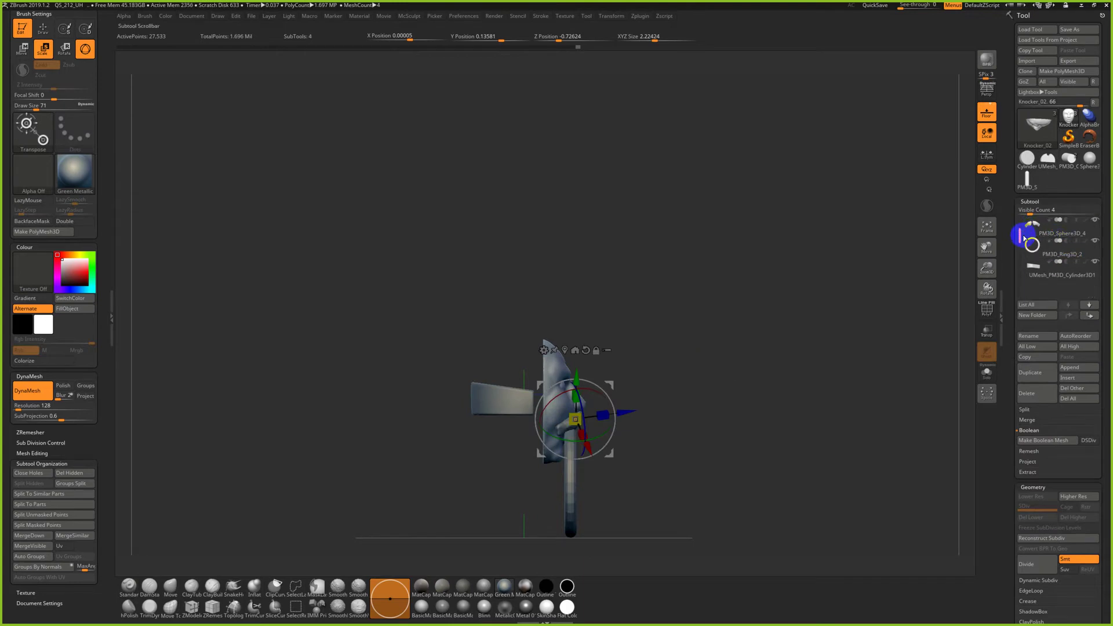
click(1037, 269)
mouse_move(551, 355)
shift+mouse_down()
mouse_move(589, 403)
mouse_move(566, 388)
mouse_move(559, 358)
mouse_move(594, 323)
mouse_move(651, 343)
mouse_move(654, 364)
mouse_move(554, 362)
shift+mouse_up()
key(alt+Tab)
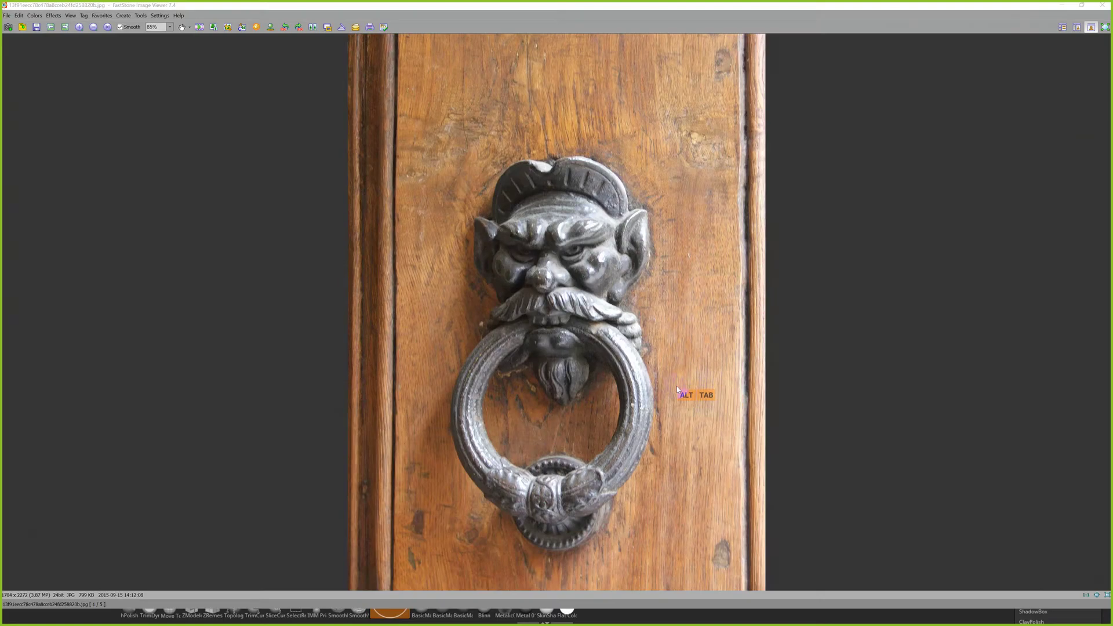
key(alt+Tab)
shift+drag(691, 373, 630, 365)
drag(590, 323, 646, 361)
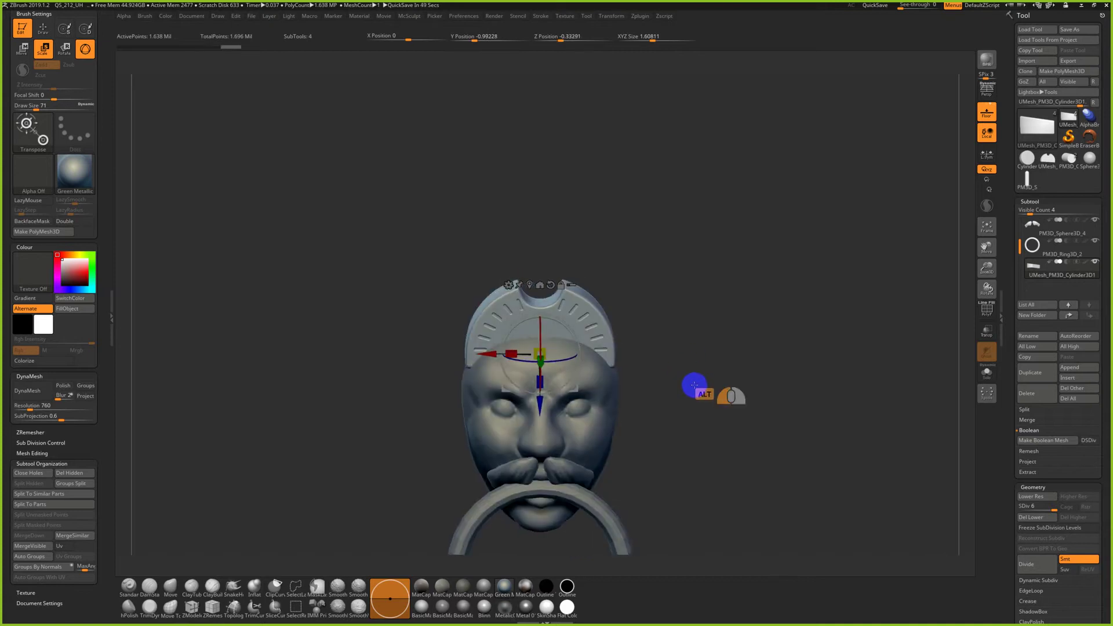
key(alt+Tab)
key(alt+Tab)
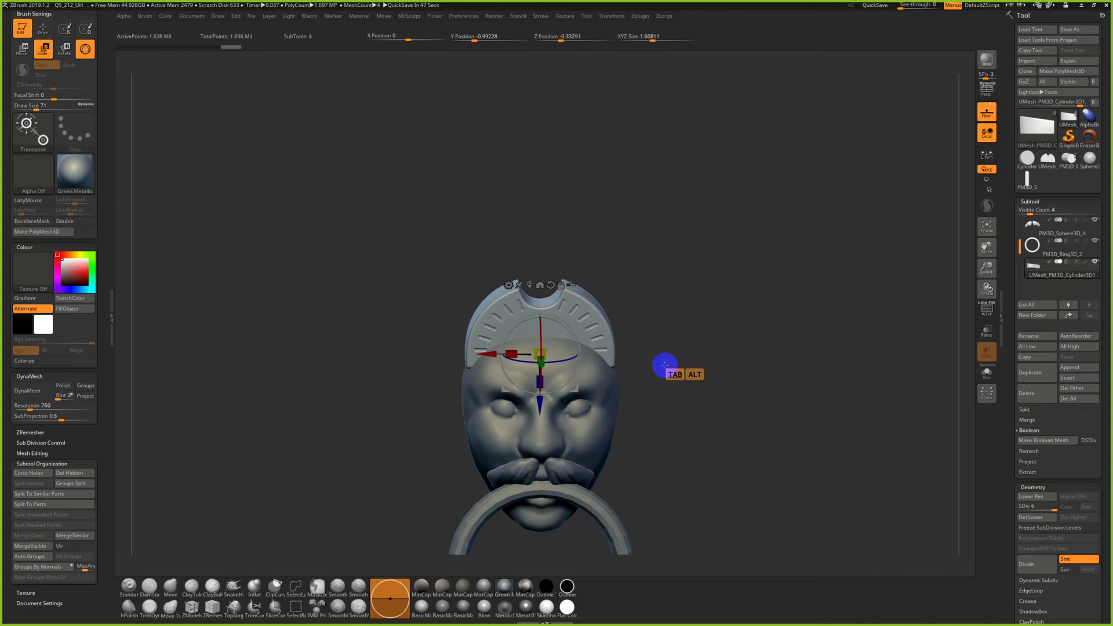
Pull the hat's lower corners down along both sides of the head with the Move brush and mirrored symmetry
alt+drag(666, 323, 681, 386)
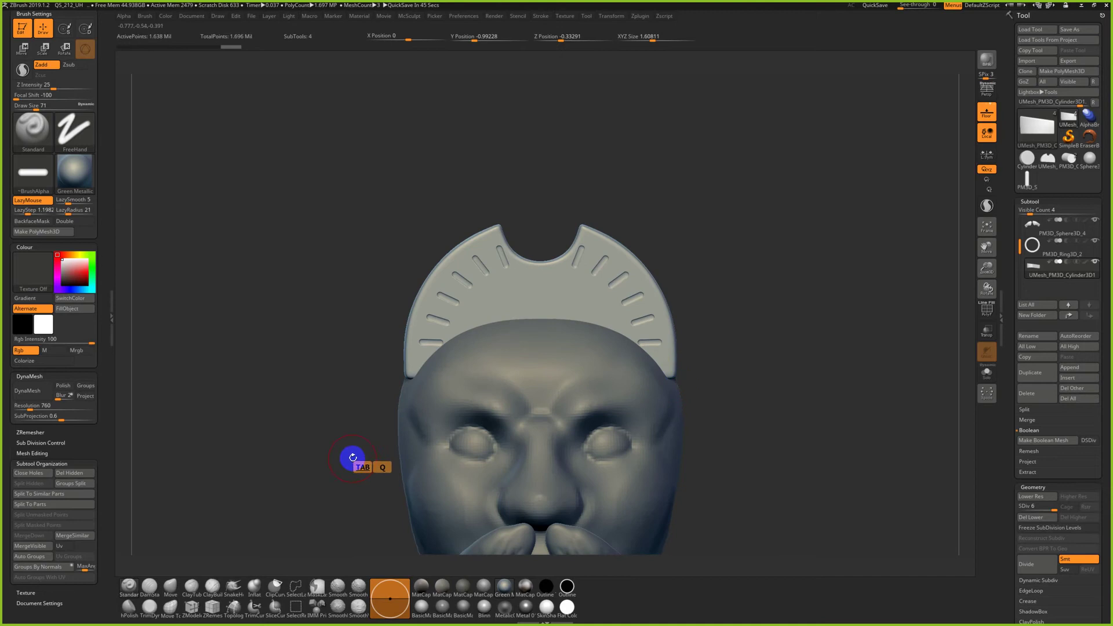
click(170, 586)
key(s)
mouse_move(393, 406)
mouse_down()
mouse_move(405, 406)
mouse_move(395, 383)
mouse_up()
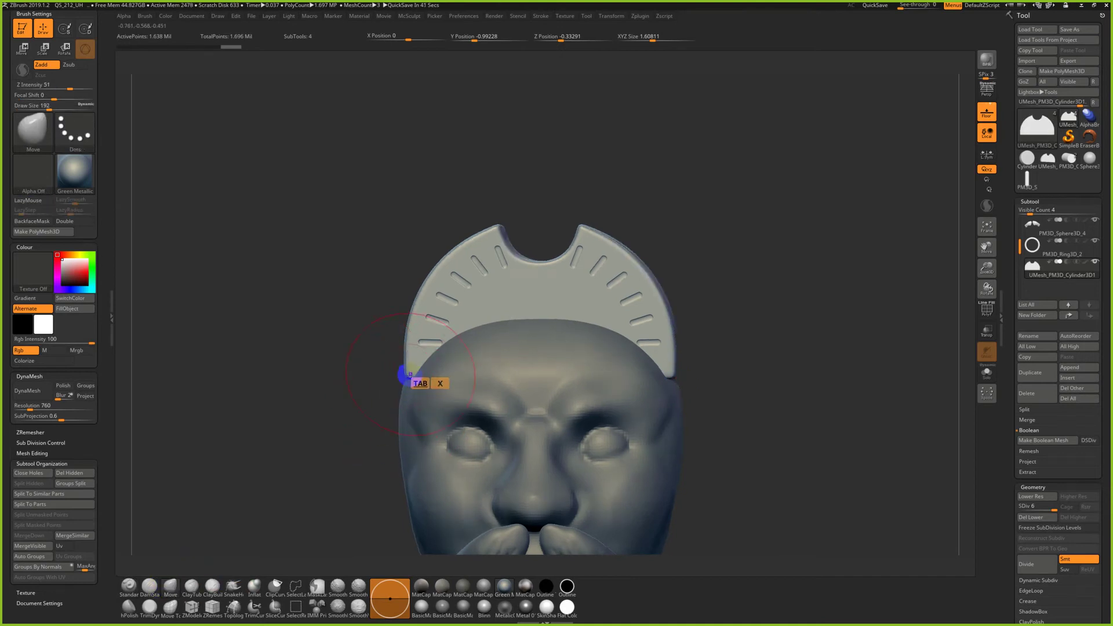
drag(406, 374, 412, 435)
right_drag(598, 442, 609, 441)
key(s)
drag(674, 321, 696, 323)
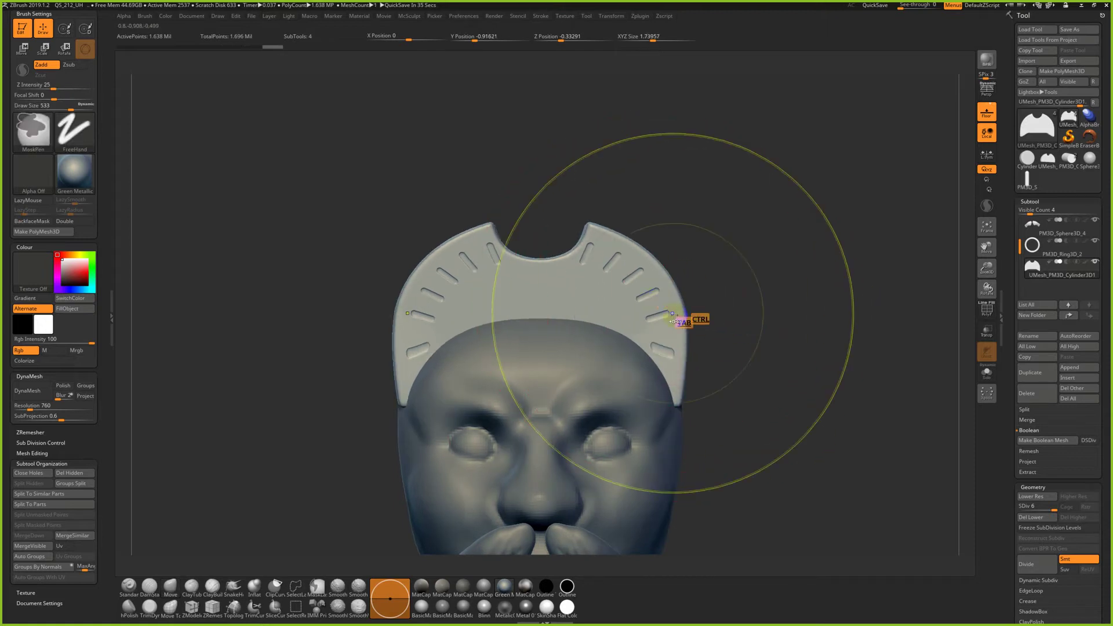
key(s)
drag(667, 348, 645, 348)
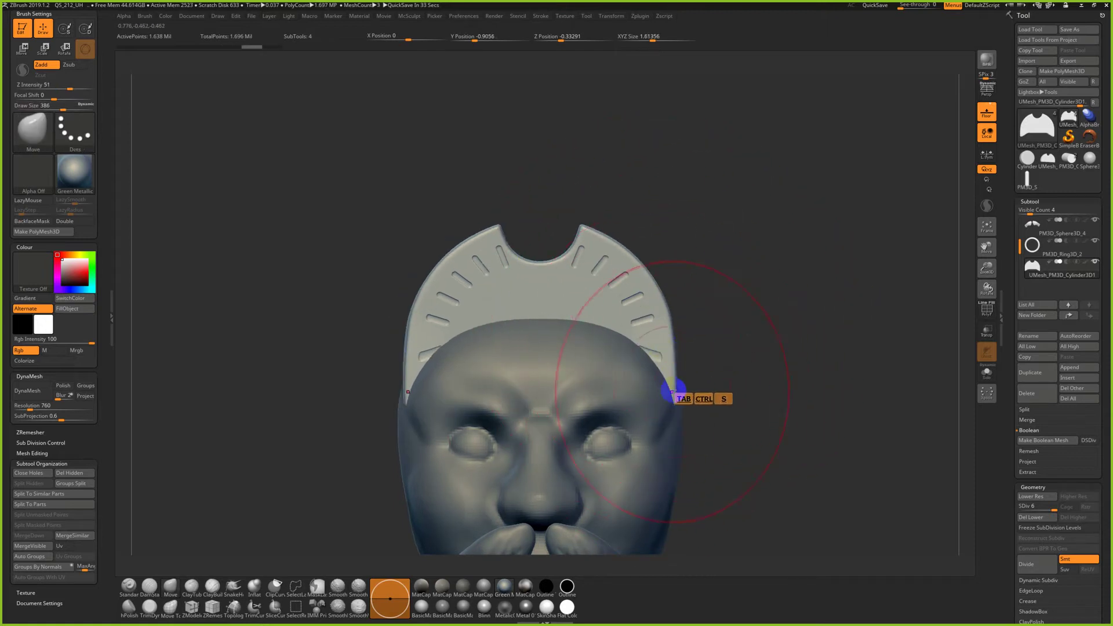
Refine the hat's lower sides against the head using the Move brush at draw size 251, comparing with the reference photo
key(s)
drag(667, 323, 666, 287)
key(ctrl+z)
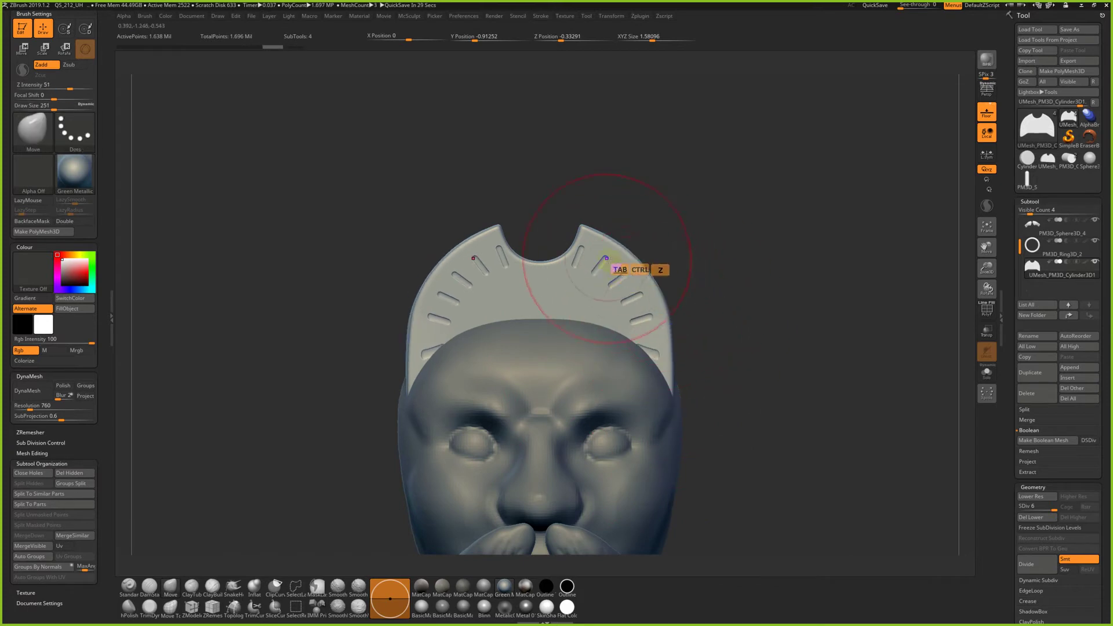
key(alt+Tab)
key(alt+Tab)
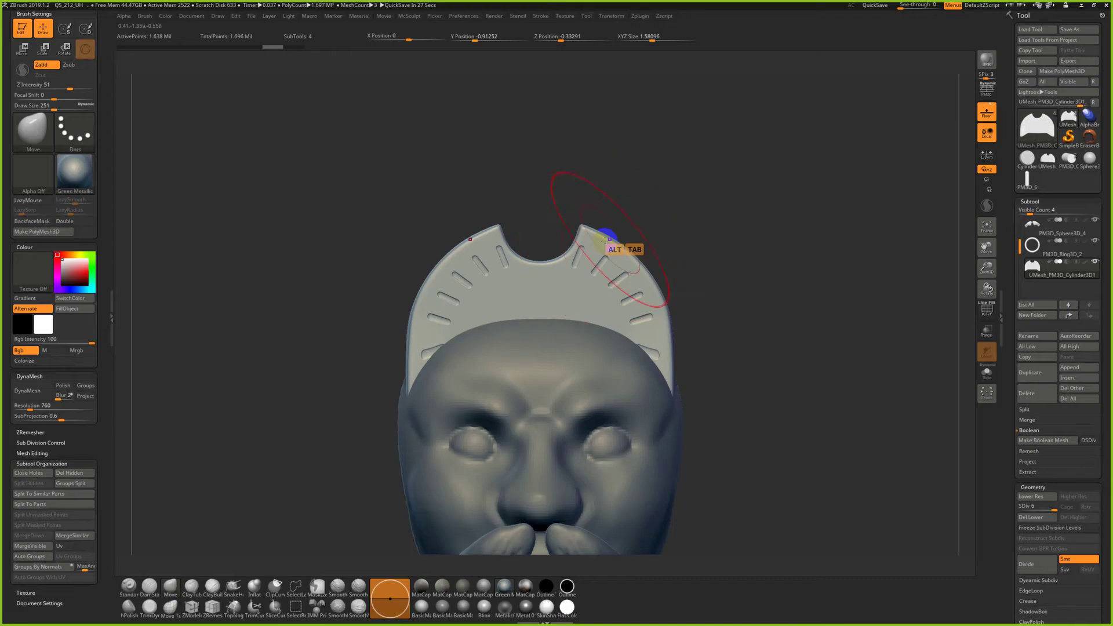
Delete the hat's lower subdivision levels and trim its back flush with the face's flat back using TrimCurve
alt+drag(697, 304, 755, 337)
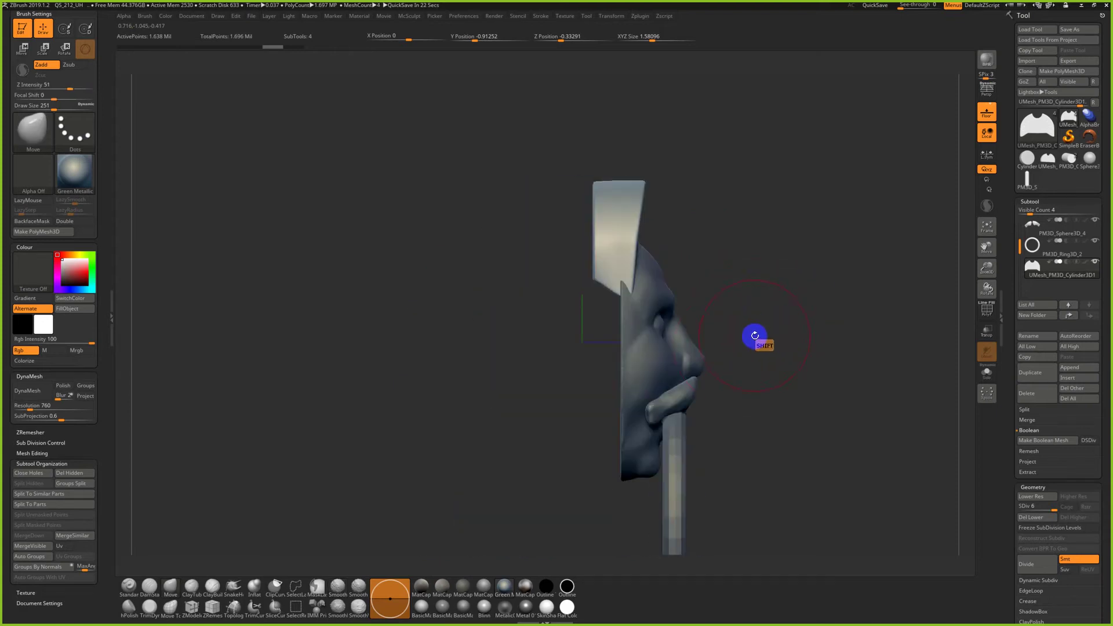
alt+drag(576, 369, 479, 432)
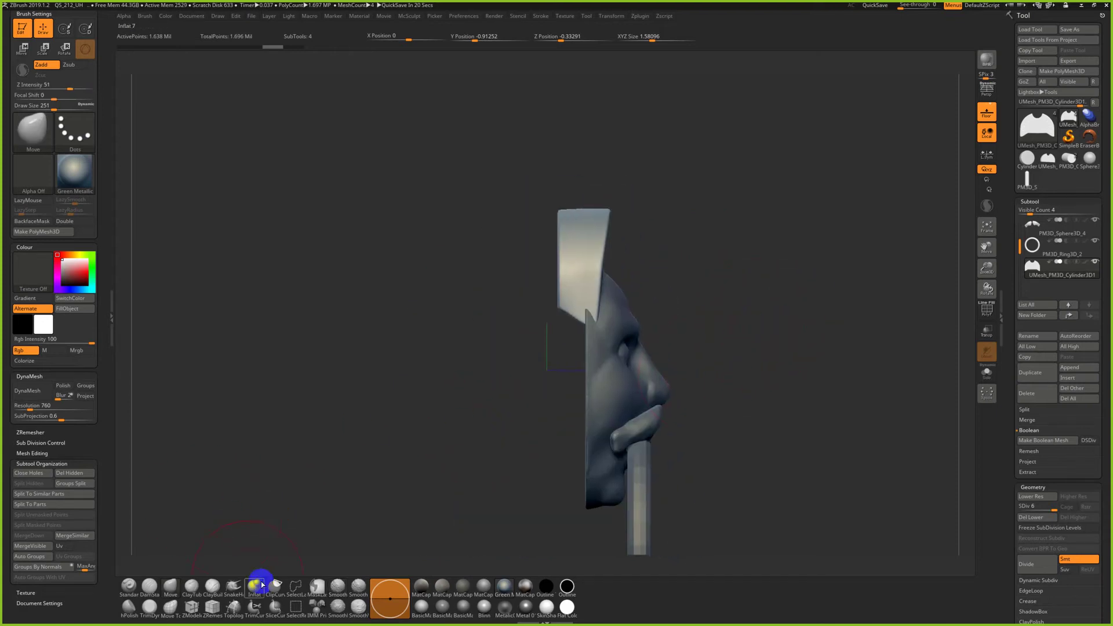
click(254, 609)
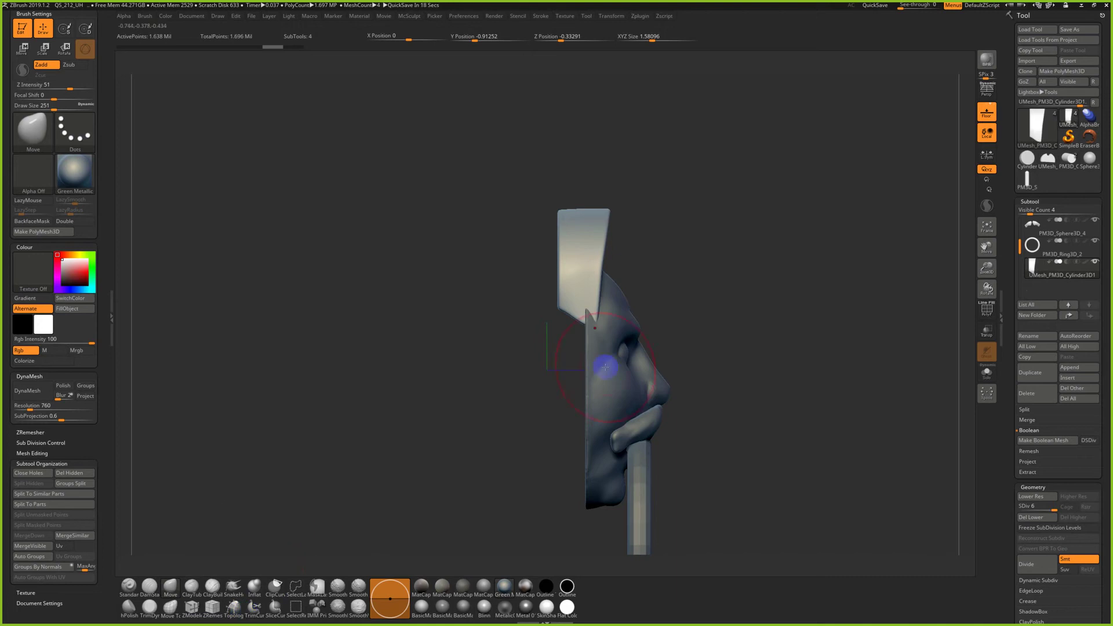
ctrl+shift+drag(587, 342, 584, 158)
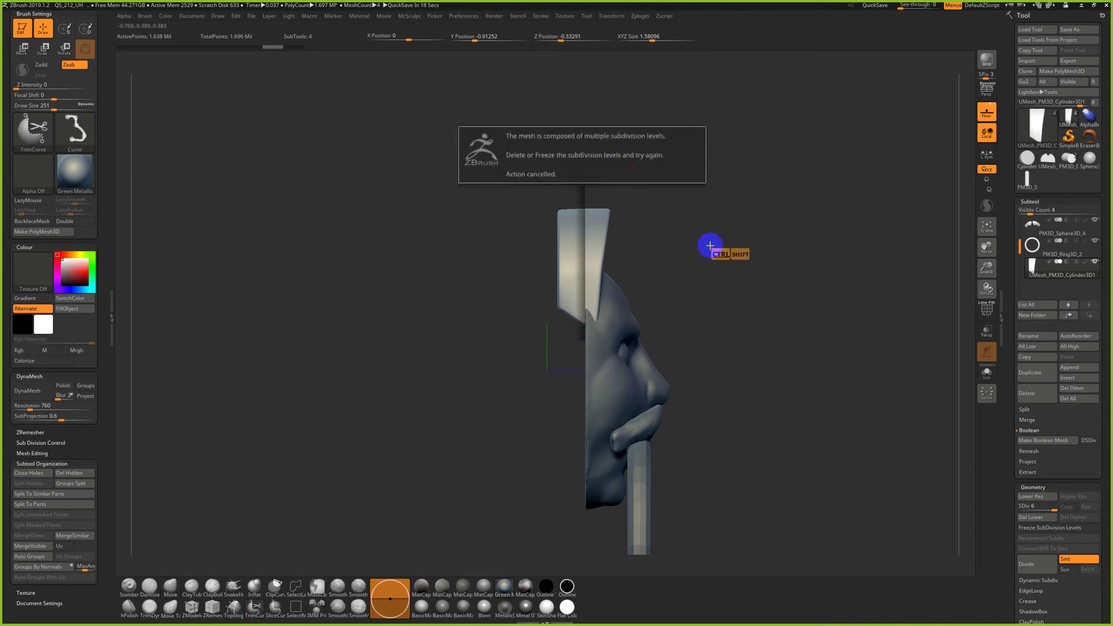
click(1031, 201)
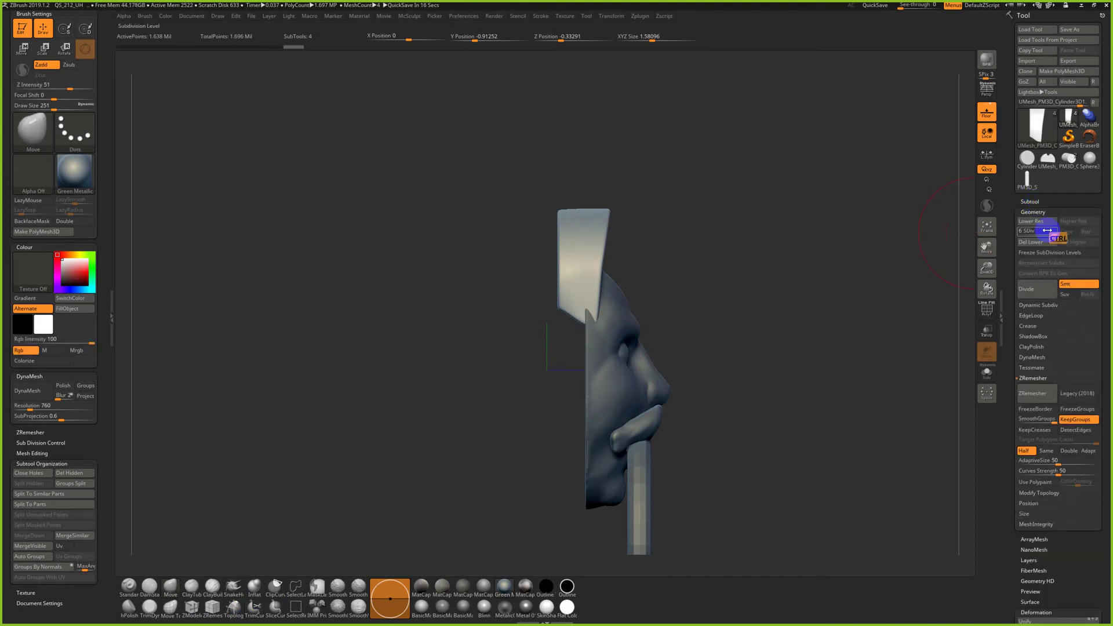
mouse_move(580, 355)
ctrl+shift+mouse_down()
mouse_move(614, 232)
mouse_move(581, 154)
ctrl+shift+mouse_up()
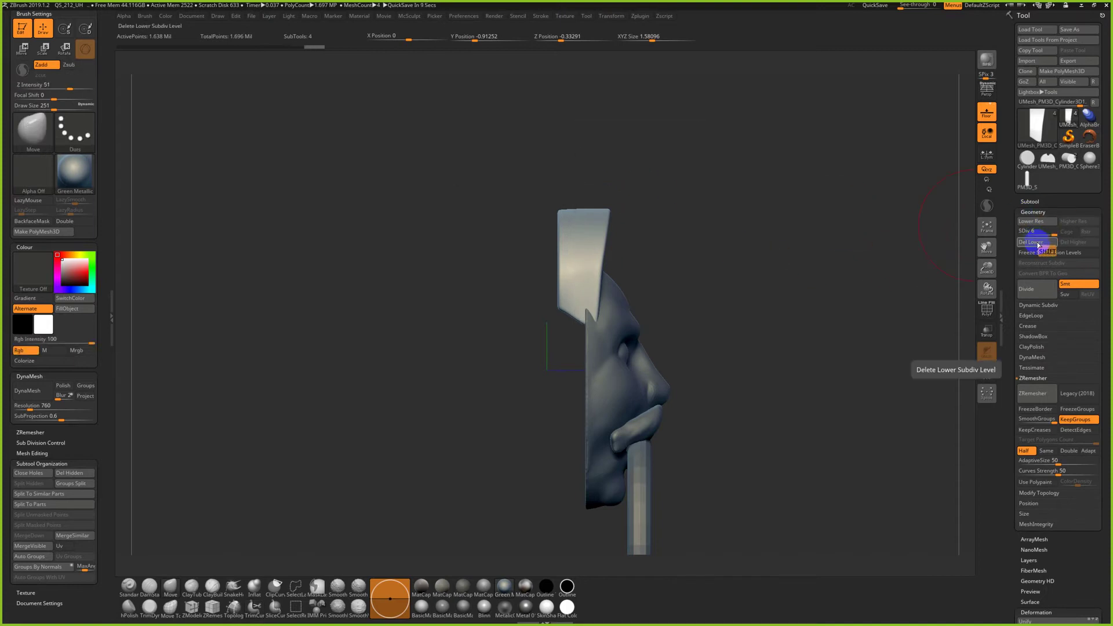
click(1038, 242)
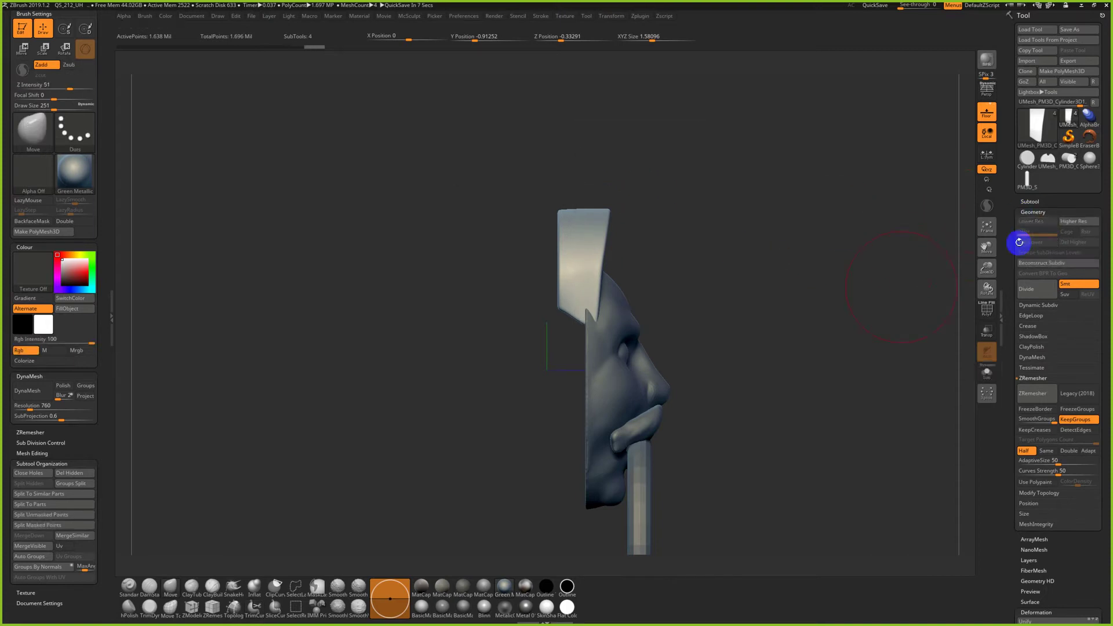
mouse_move(598, 370)
ctrl+shift+mouse_down()
mouse_move(606, 158)
mouse_move(589, 156)
mouse_move(598, 168)
ctrl+shift+mouse_up()
key(super)
key(super)
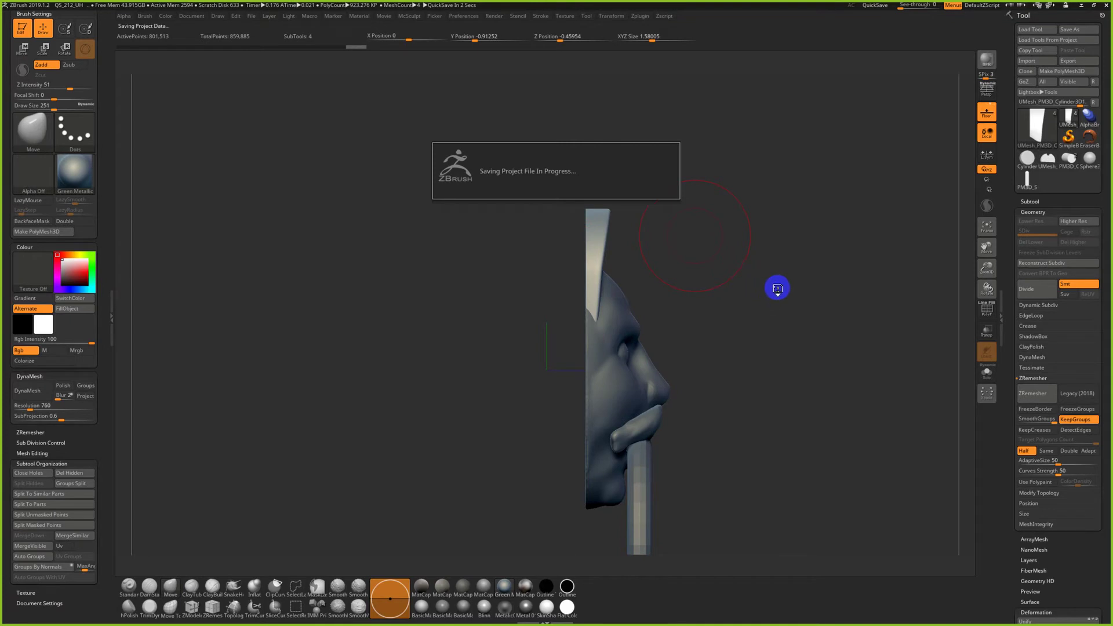
Examine the trimmed hat on the head from an angle and compare it with the door knocker reference photo
drag(822, 291, 703, 303)
drag(773, 303, 785, 293)
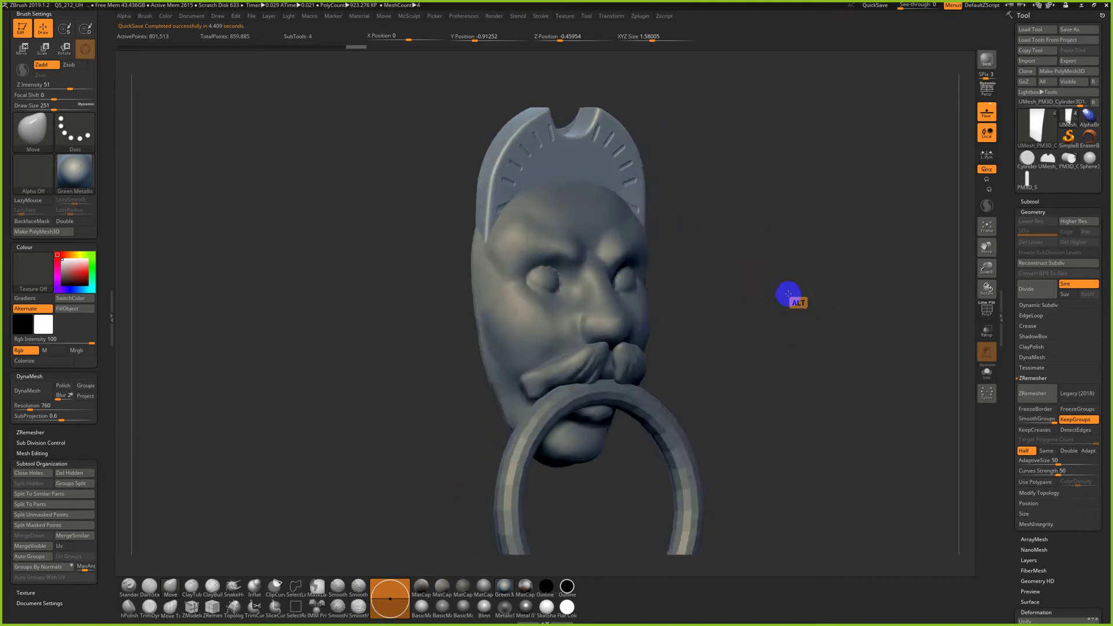
key(alt+Tab)
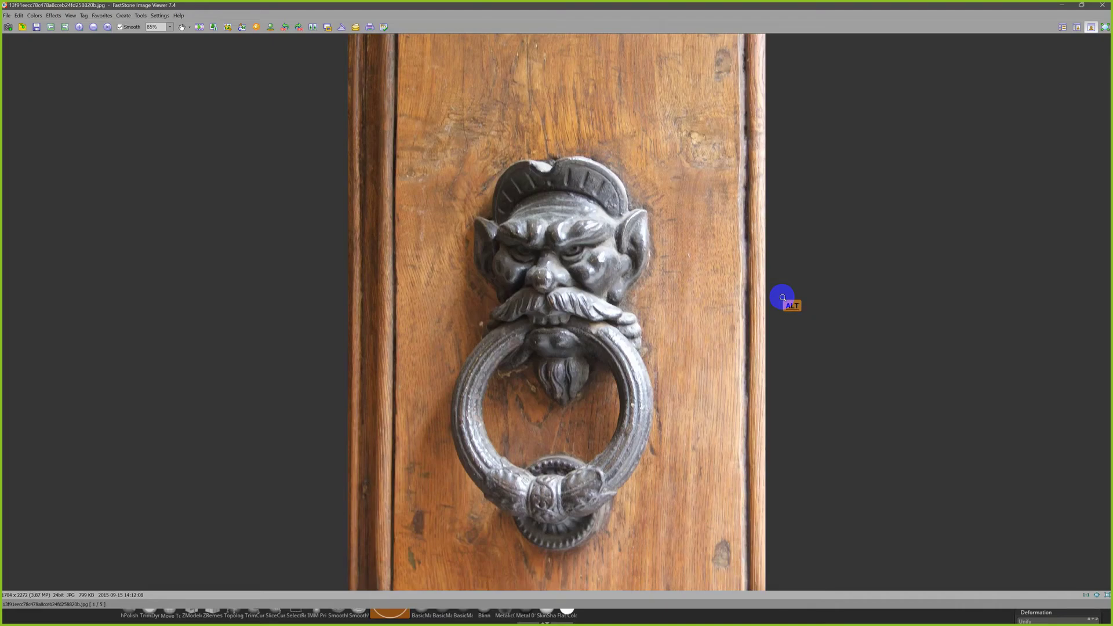
key(alt+Tab)
key(alt+Tab)
key(alt+Tab)
key(alt+shift+Tab)
key(alt+shift+Tab)
key(alt+Tab)
key(alt+Tab)
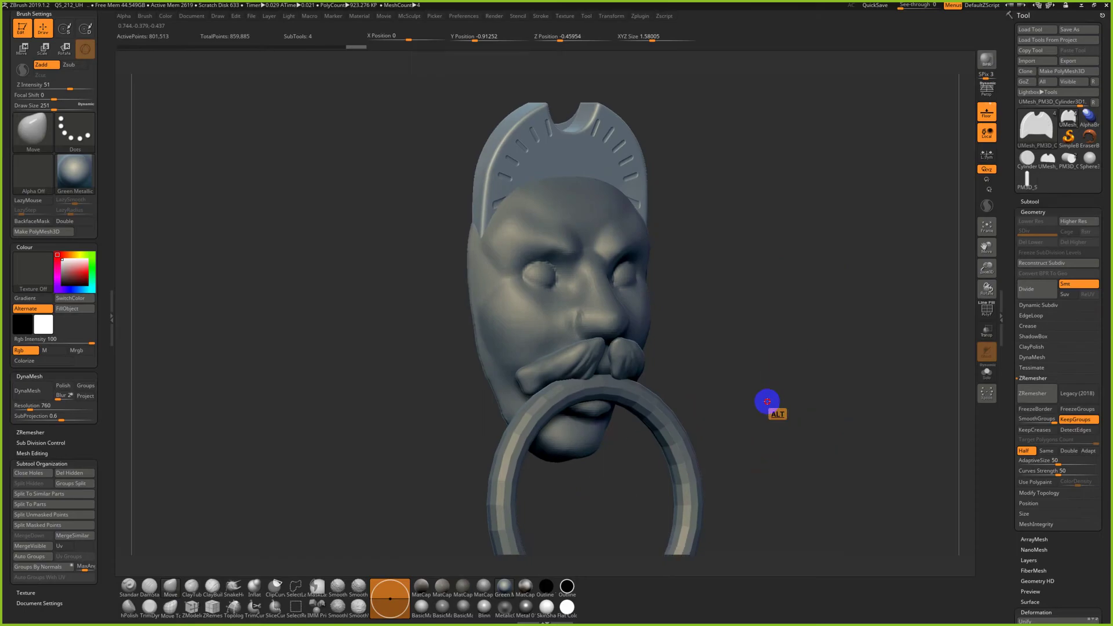
alt+drag(767, 398, 778, 360)
Switch to the Cylinder3D primitive with its polyframe displayed, and convert it to a PolyMesh3D
click(1027, 158)
drag(800, 441, 741, 344)
key(shift+f)
alt+drag(659, 301, 609, 378)
drag(651, 471, 733, 420)
click(1036, 287)
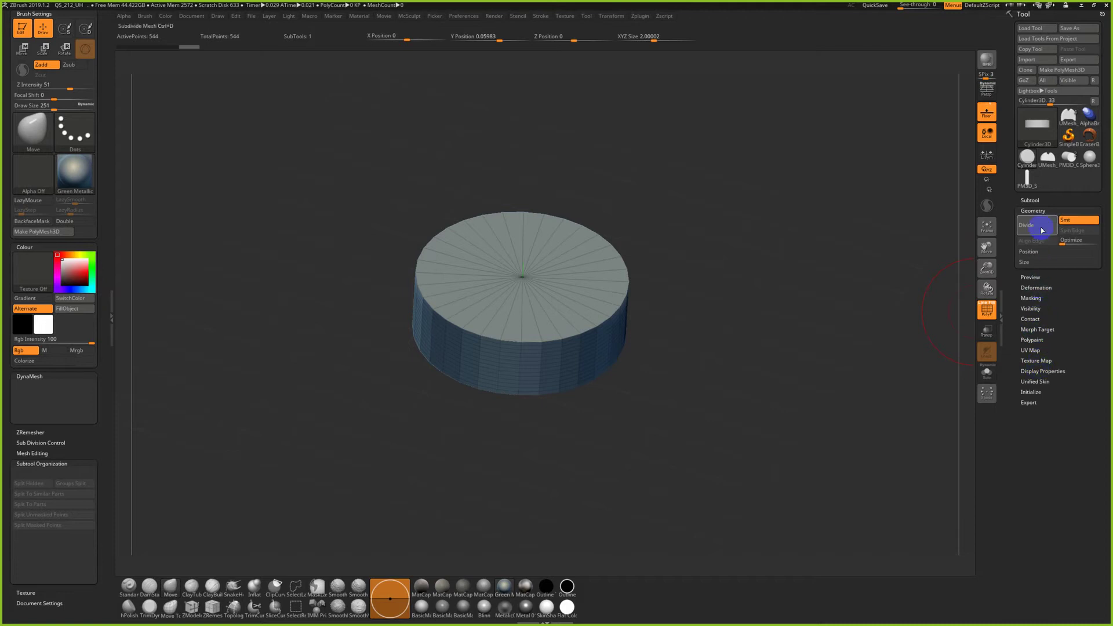
click(1088, 70)
Assign the cylinder's caps and side wall separate polygroups using Groups By Normals
drag(1022, 418, 1022, 322)
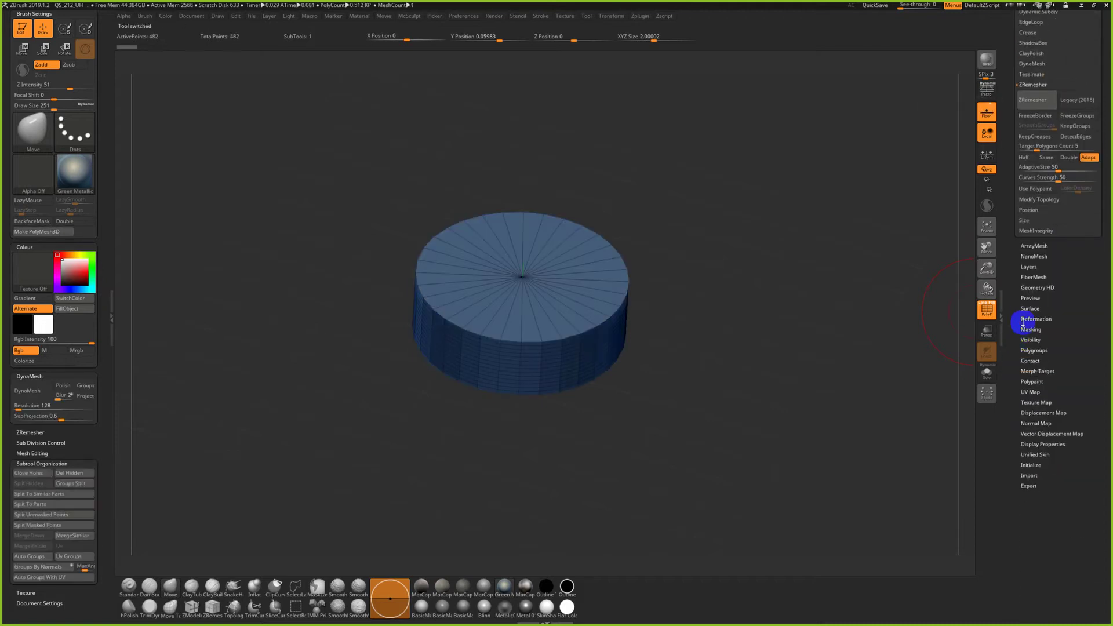
click(1035, 350)
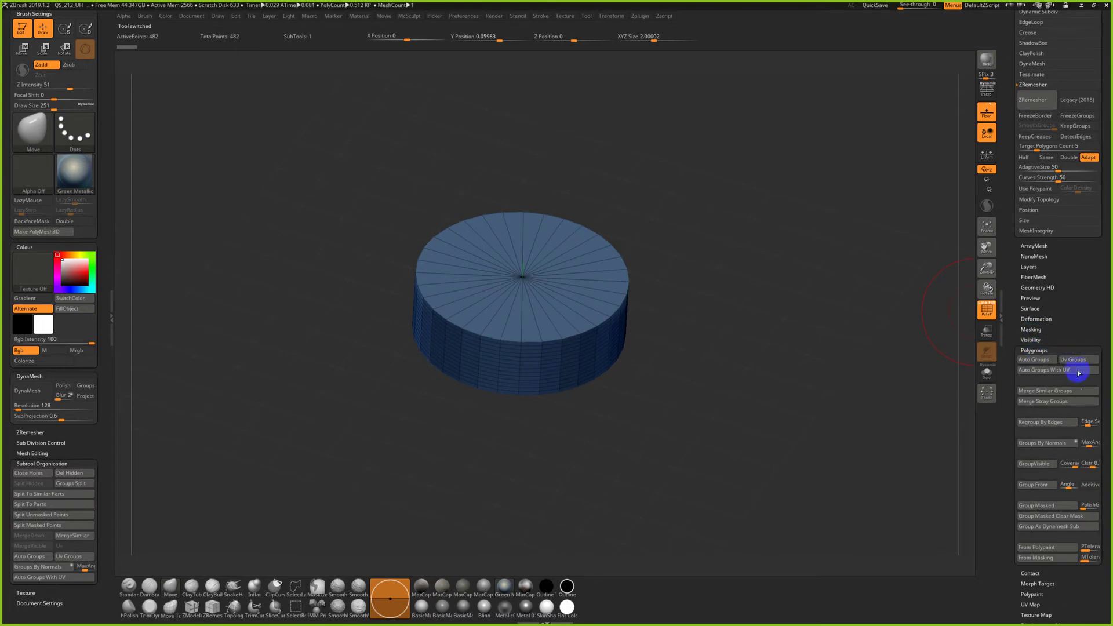
click(1065, 443)
drag(810, 375, 704, 349)
drag(650, 261, 634, 320)
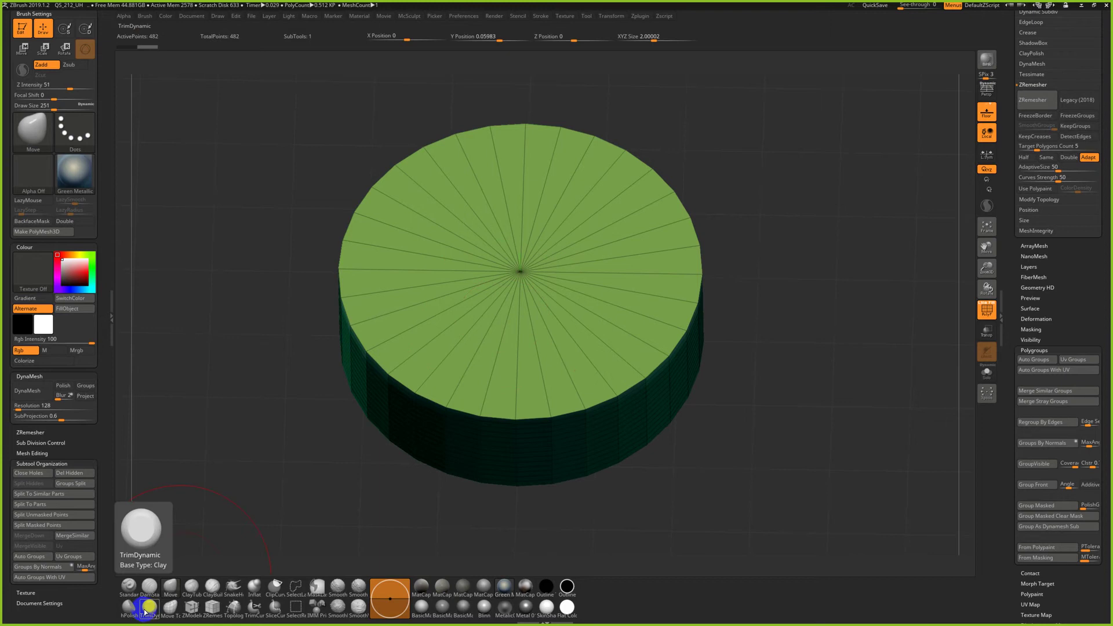
Insert a single edge loop near the rim of the cylinder's top cap with ZModeler, checking the door knocker reference photos
click(191, 607)
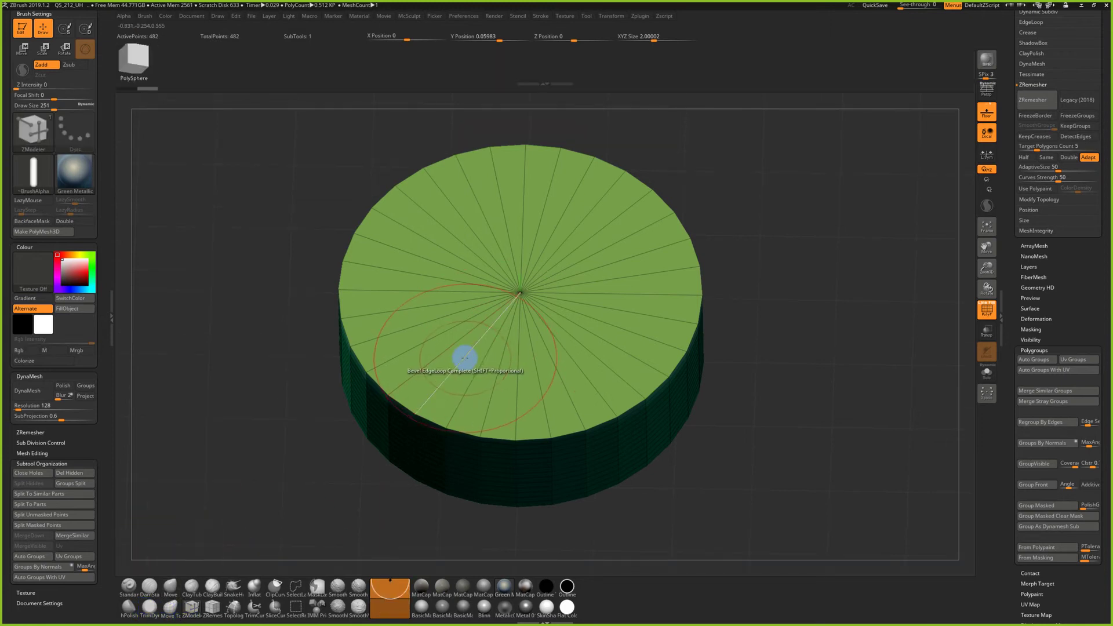
key(space)
click(448, 367)
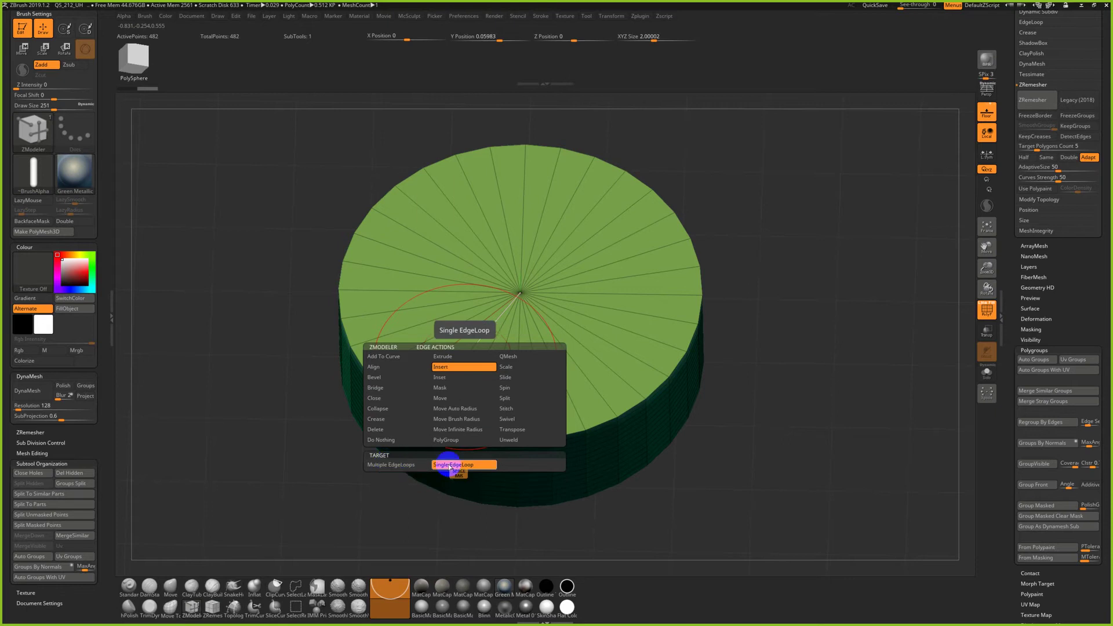
click(442, 351)
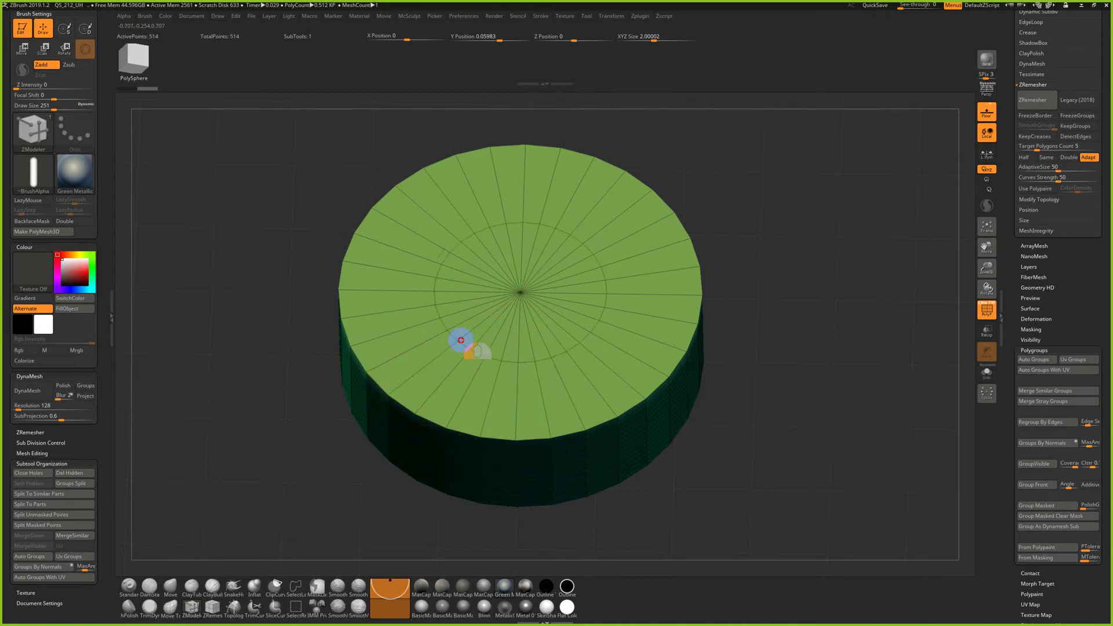
key(alt+Tab)
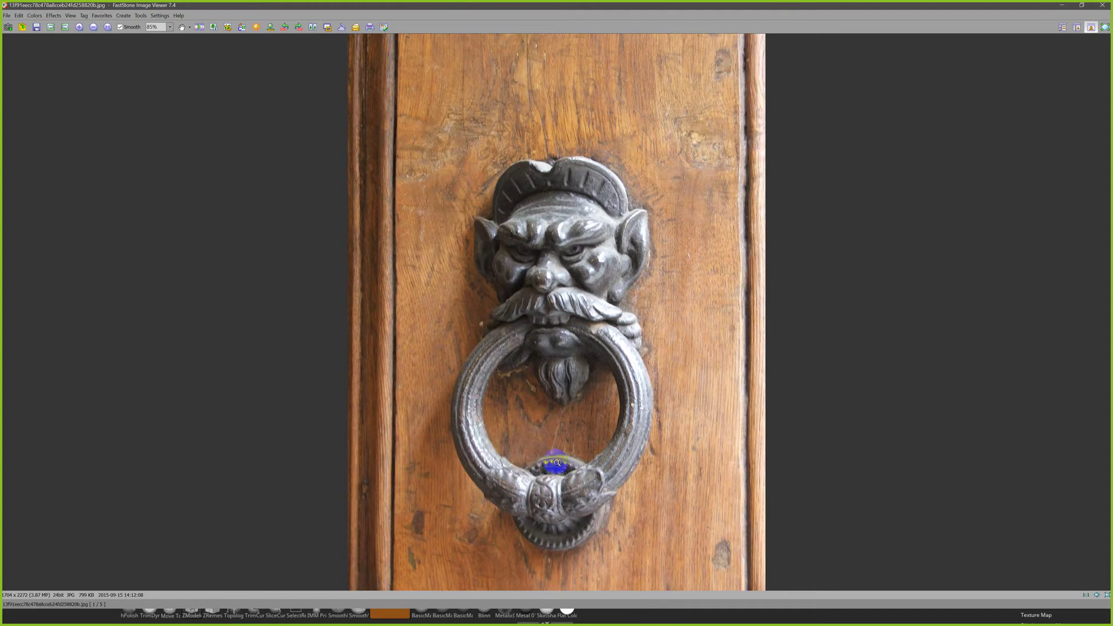
scroll(565, 503, down, 1)
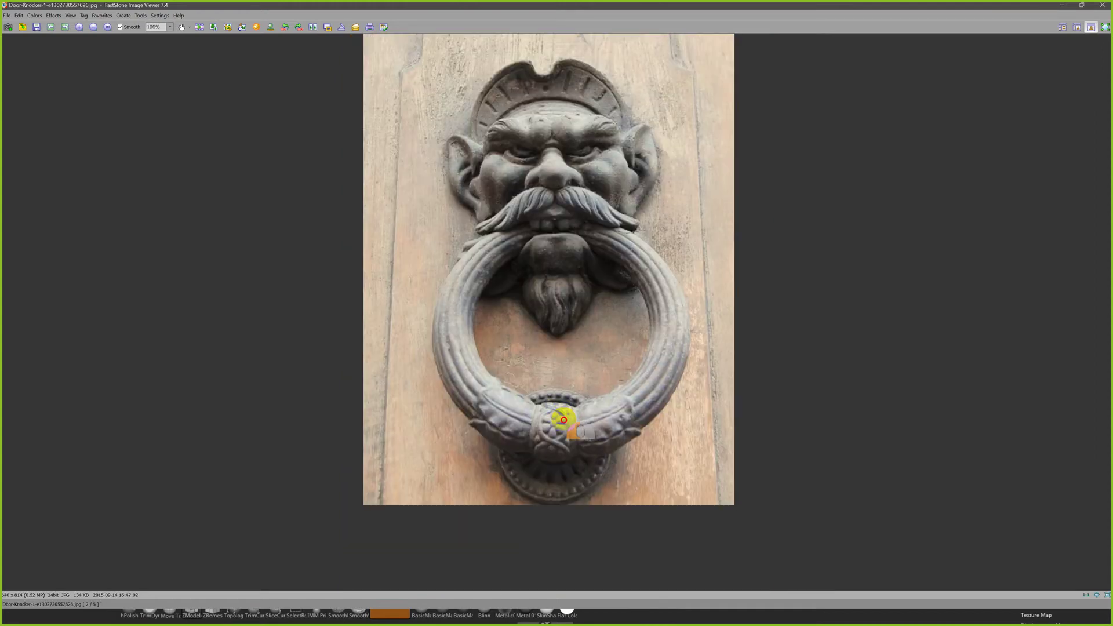
click(564, 420)
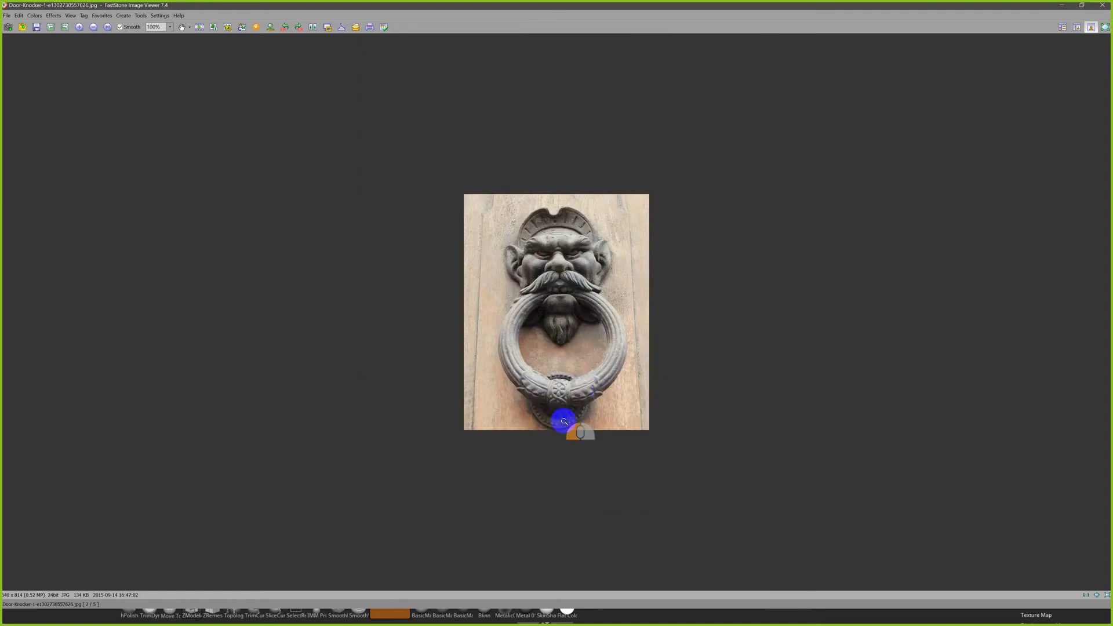
key(alt+Tab)
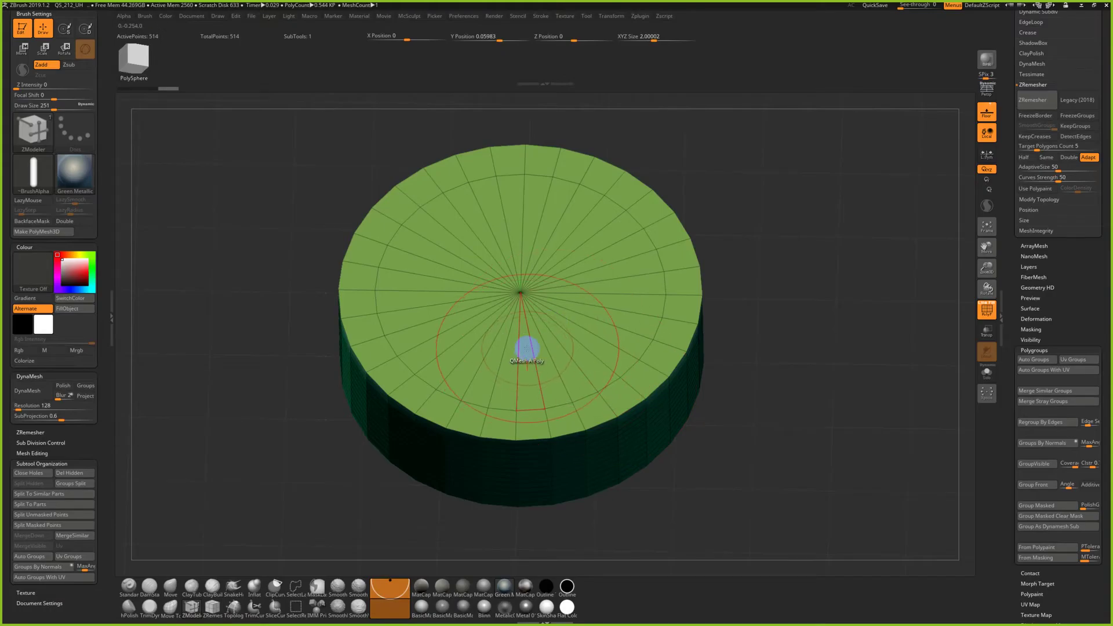
Reduce the Draw Size to 35 and extrude the cap's inner disc upward as one group with ZModeler's Extrude
mouse_move(526, 350)
mouse_down()
mouse_move(505, 341)
mouse_move(497, 248)
mouse_move(559, 297)
mouse_move(525, 345)
mouse_up()
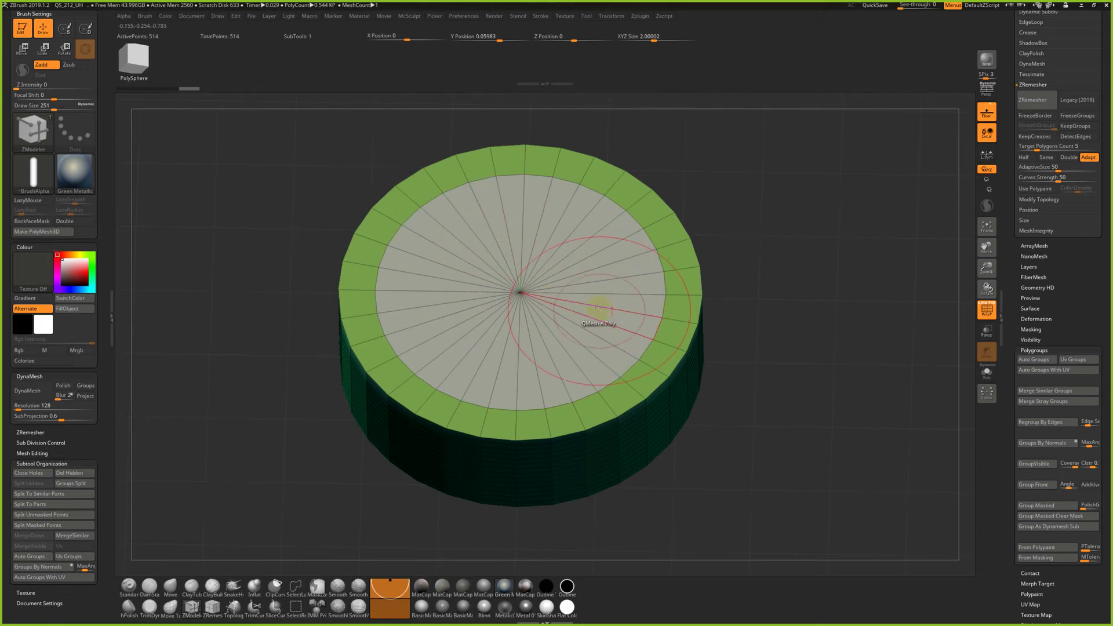
key(space)
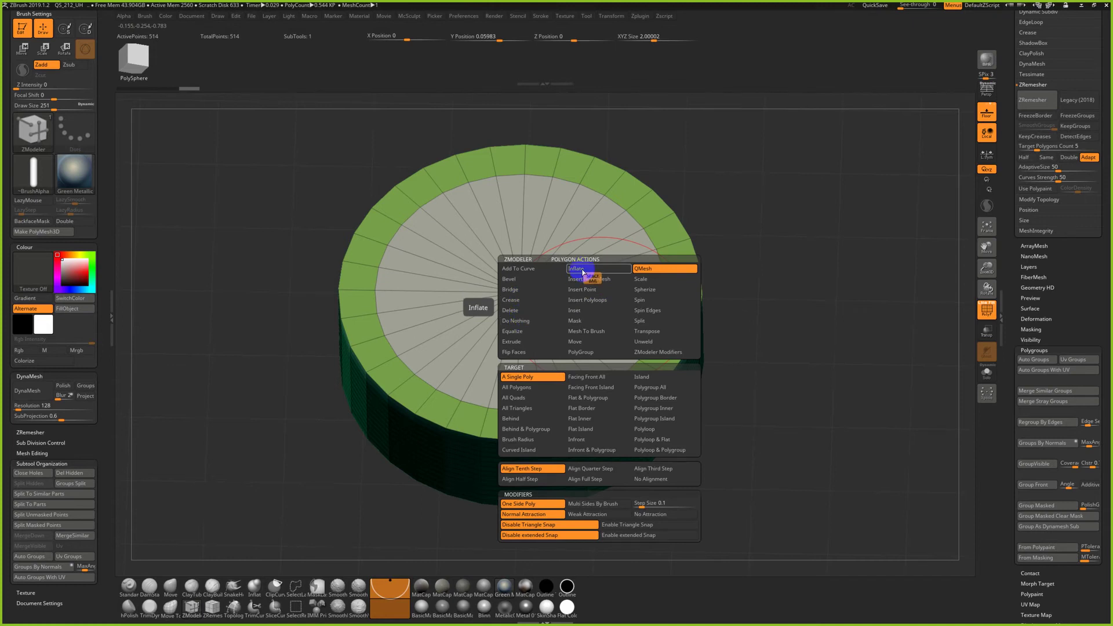
click(513, 343)
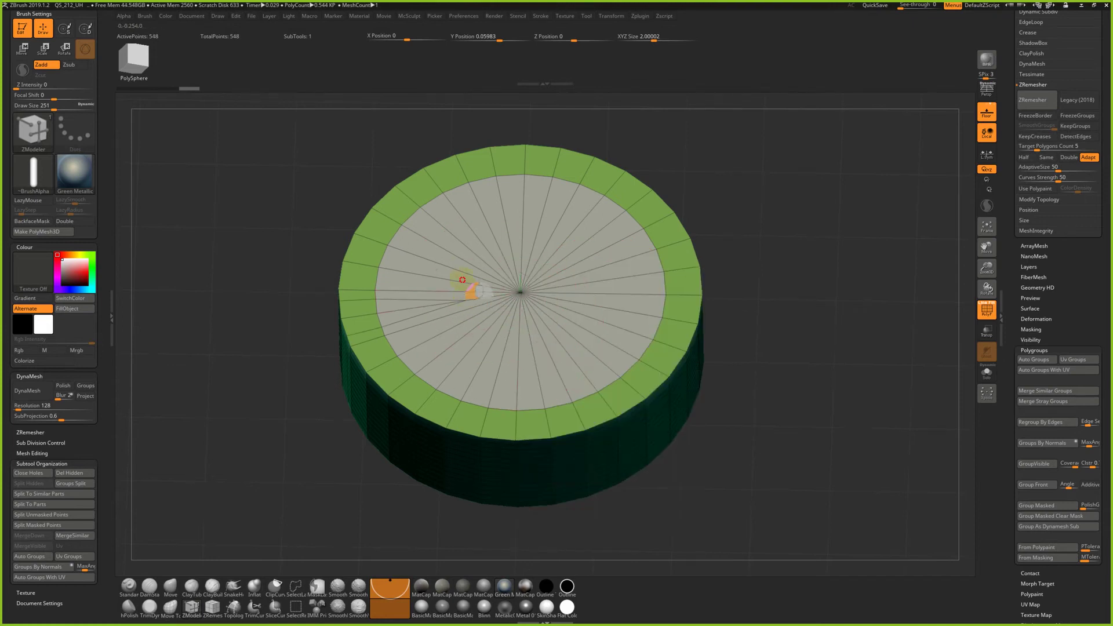
key(ctrl+z)
key(ctrl+z)
key(s)
drag(420, 280, 395, 281)
drag(399, 280, 412, 154)
Scale the raised disc's top inward using ZModeler's Scale with the Polygroup All target to slope its sides
key(space)
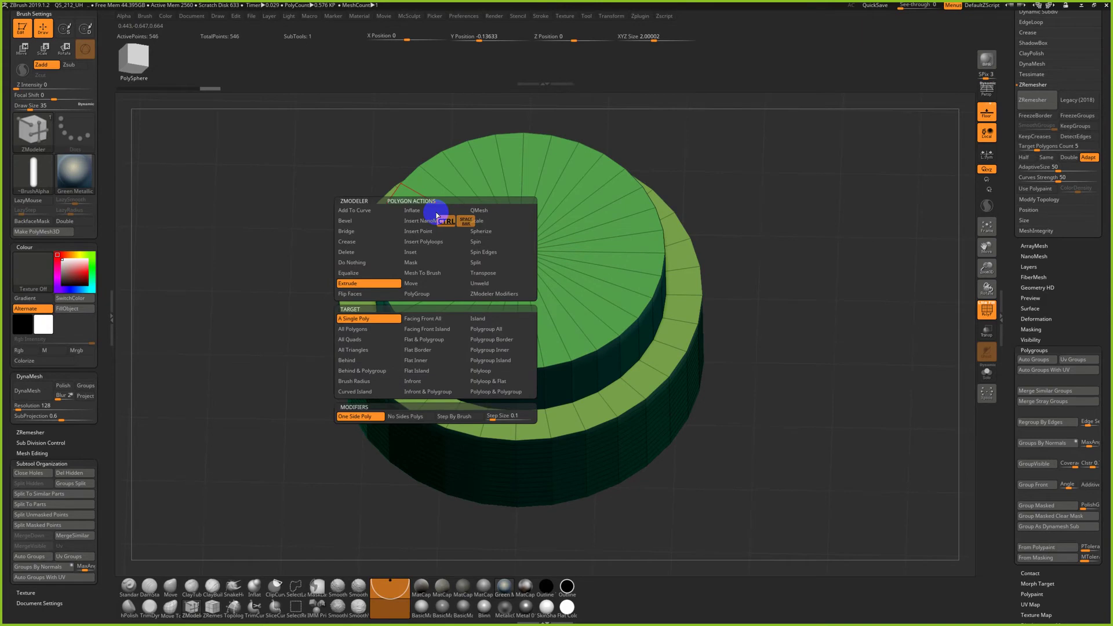
click(477, 220)
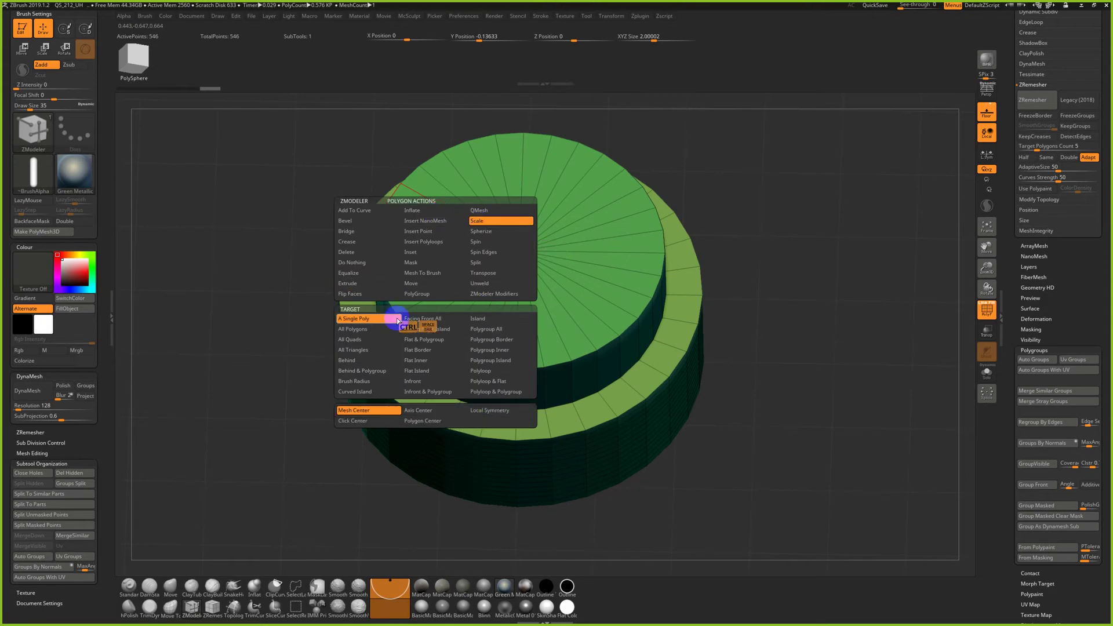
click(490, 329)
drag(568, 298, 544, 294)
right_drag(764, 348, 609, 390)
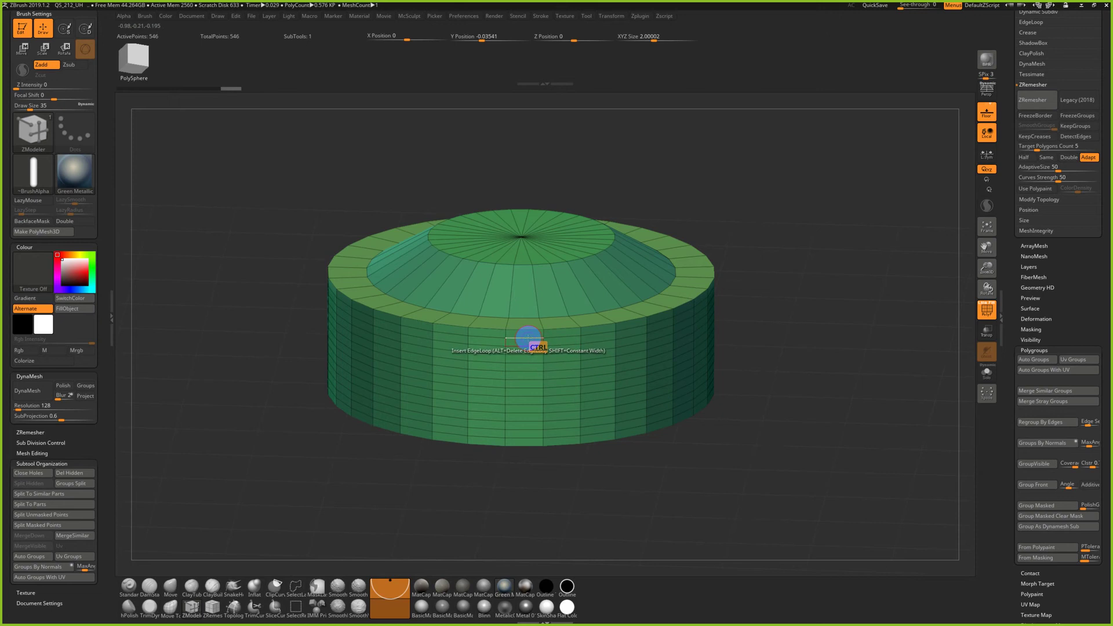
Delete the horizontal edge loops around the cylinder's side wall with ZModeler's edge Delete action
key(space)
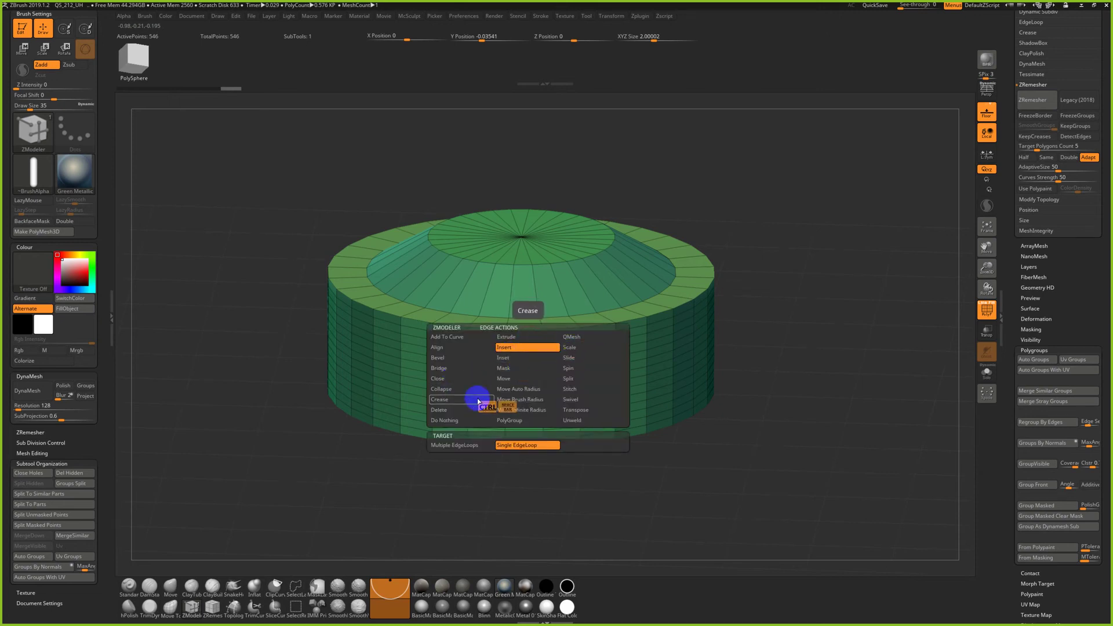
click(439, 410)
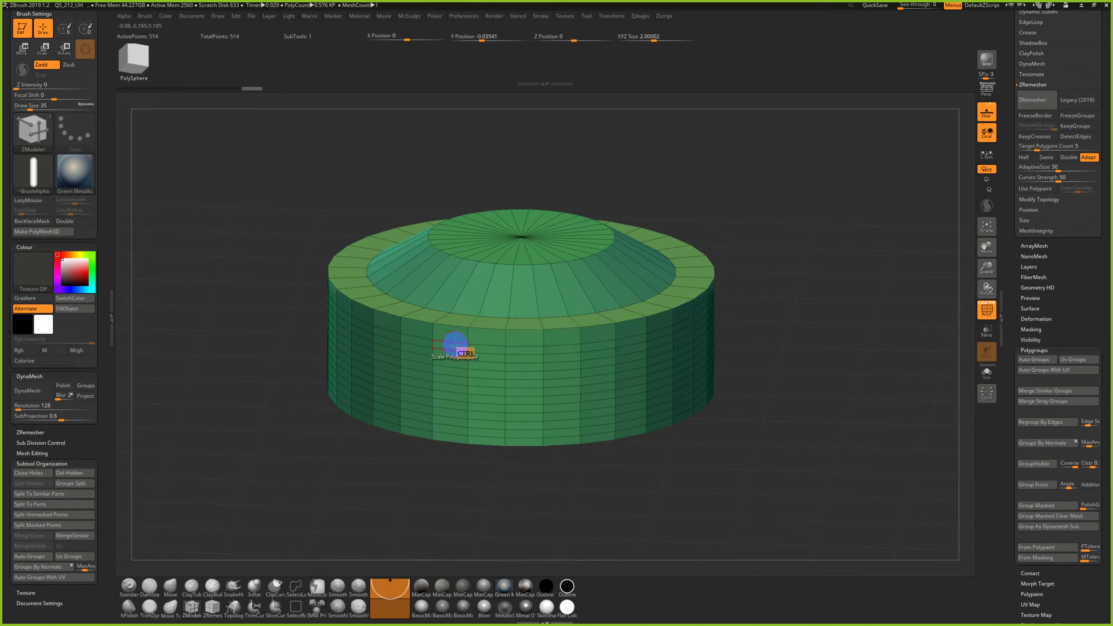
ctrl+click(449, 364)
ctrl+click(450, 375)
ctrl+click(453, 384)
ctrl+click(451, 395)
ctrl+click(453, 409)
ctrl+click(452, 417)
ctrl+click(452, 422)
ctrl+click(452, 427)
ctrl+click(452, 438)
Inset each polygon of the sloped ring using the Inset action with Polygroup All and Inset Each Poly
drag(736, 447, 547, 375)
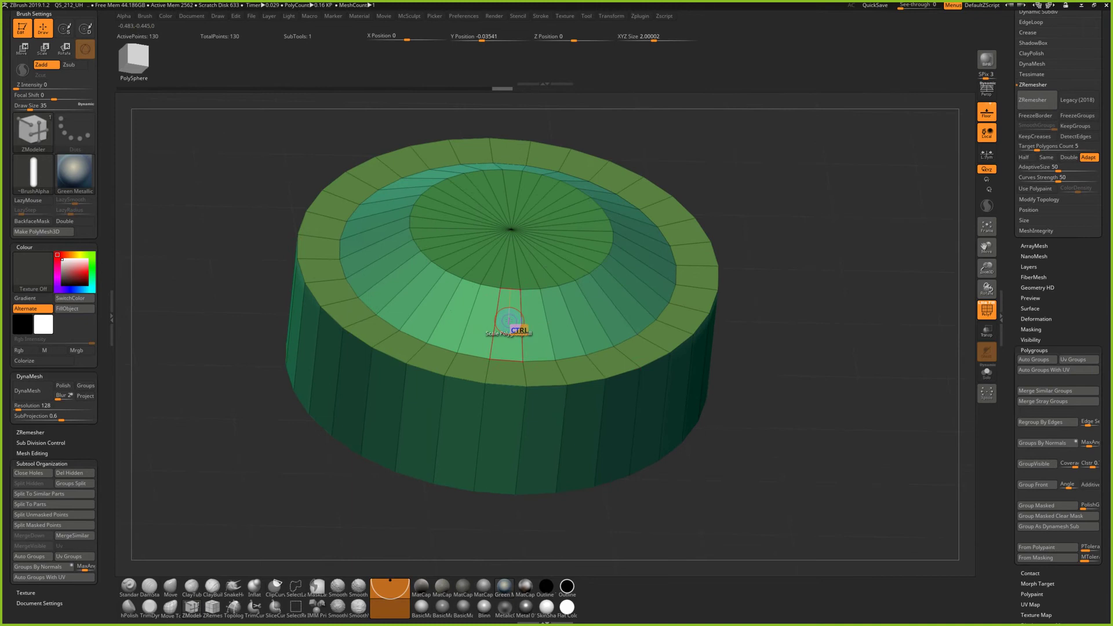
key(space)
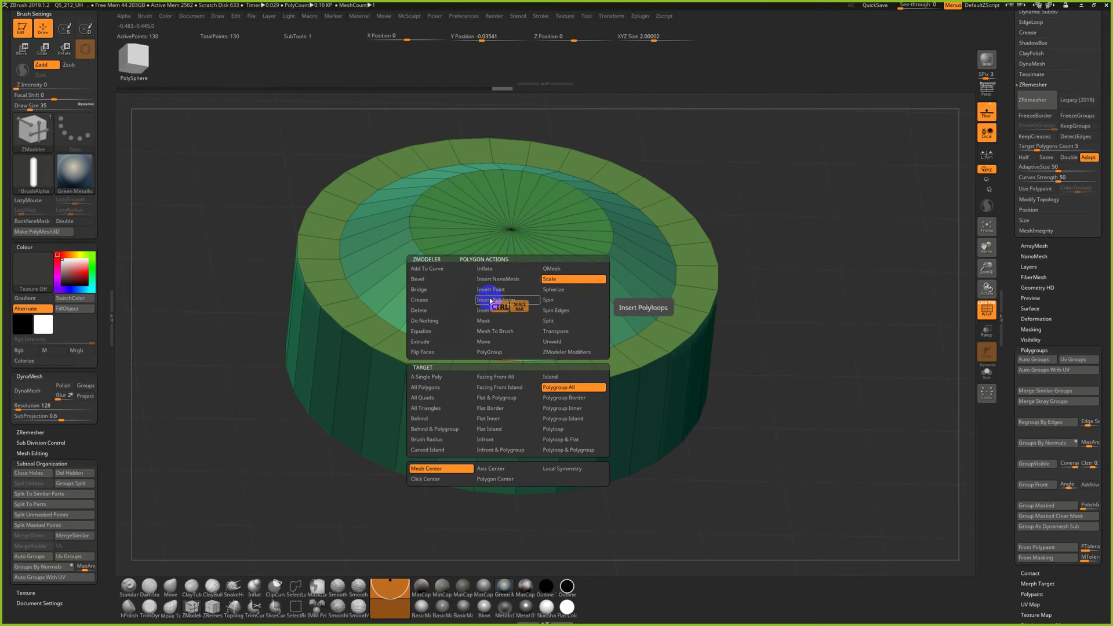
click(486, 310)
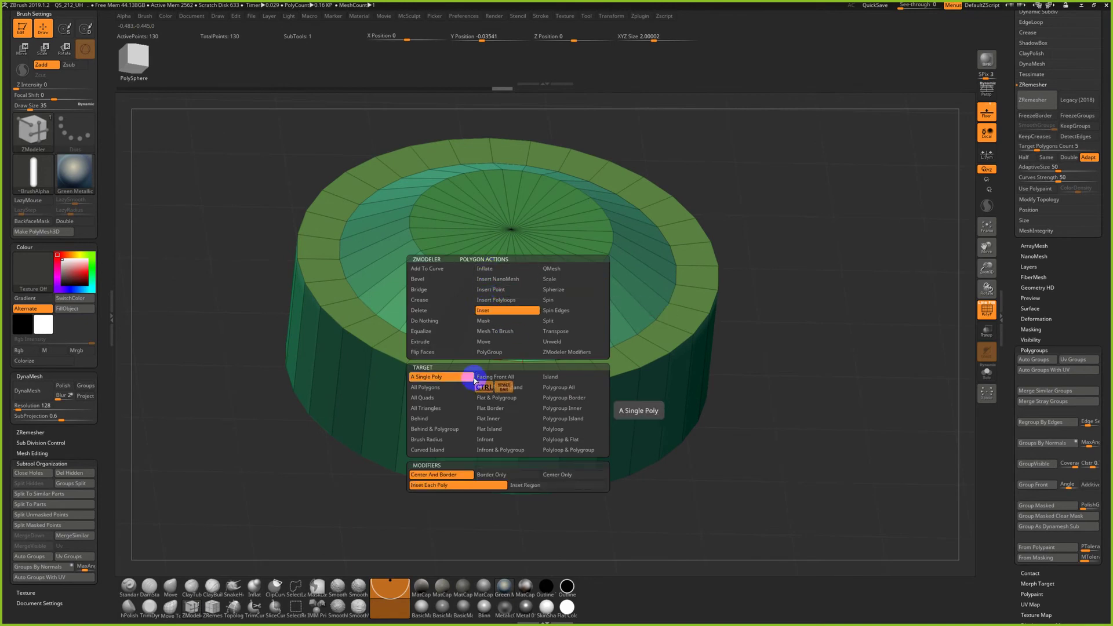
click(565, 388)
mouse_move(506, 319)
mouse_down()
mouse_move(515, 325)
mouse_move(495, 312)
mouse_up()
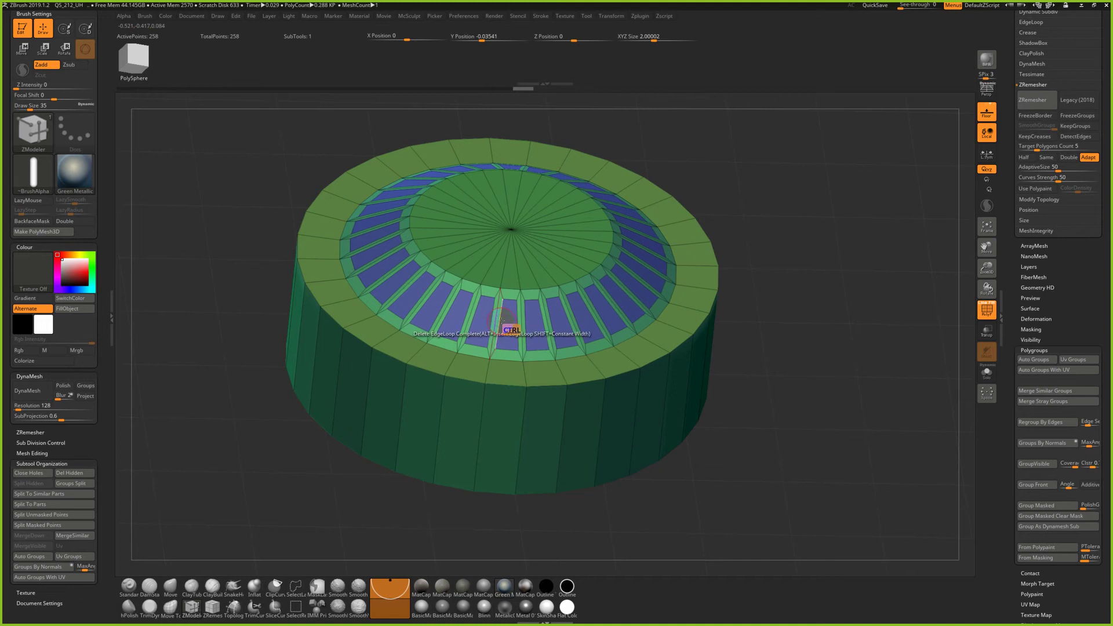
Extrude the inset panels of the sloped ring inward as recesses, using the Polygroup All target
key(space)
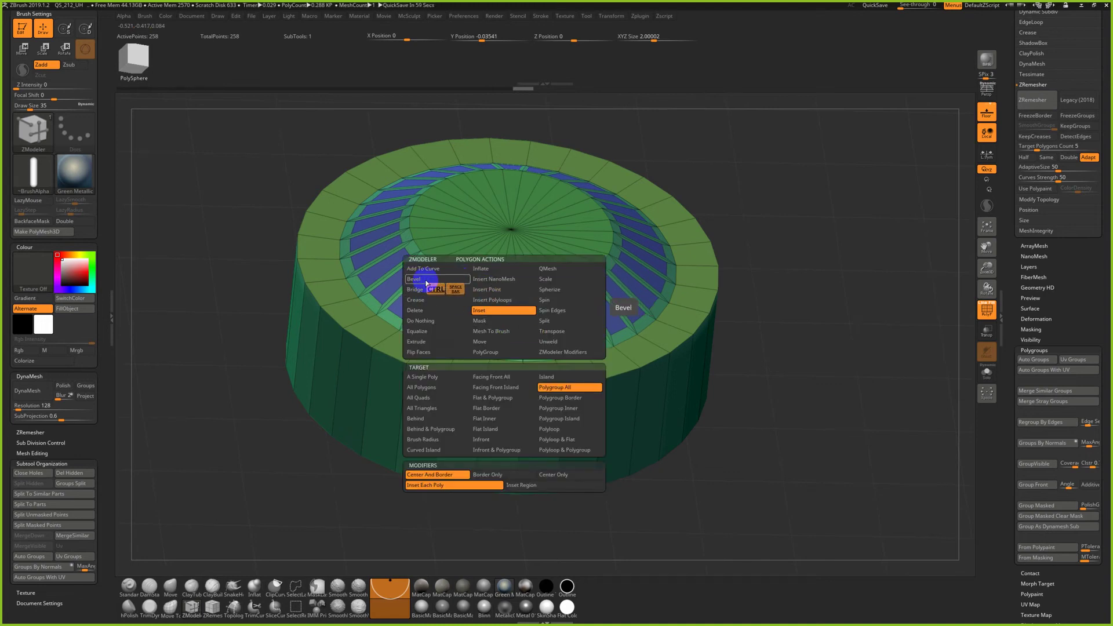
click(428, 342)
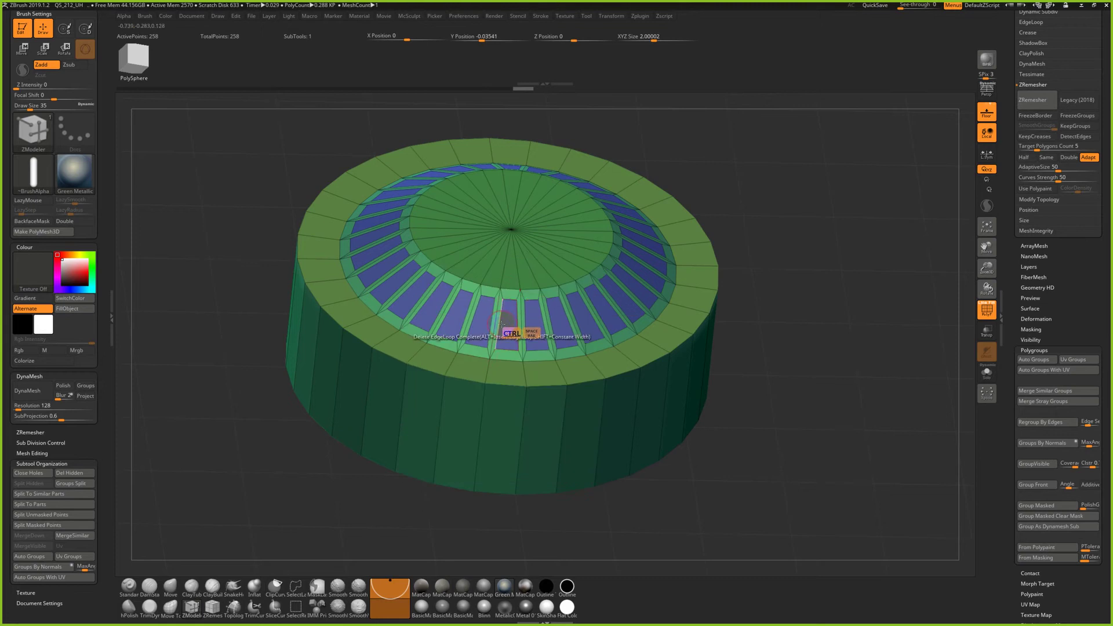
key(ctrl+z)
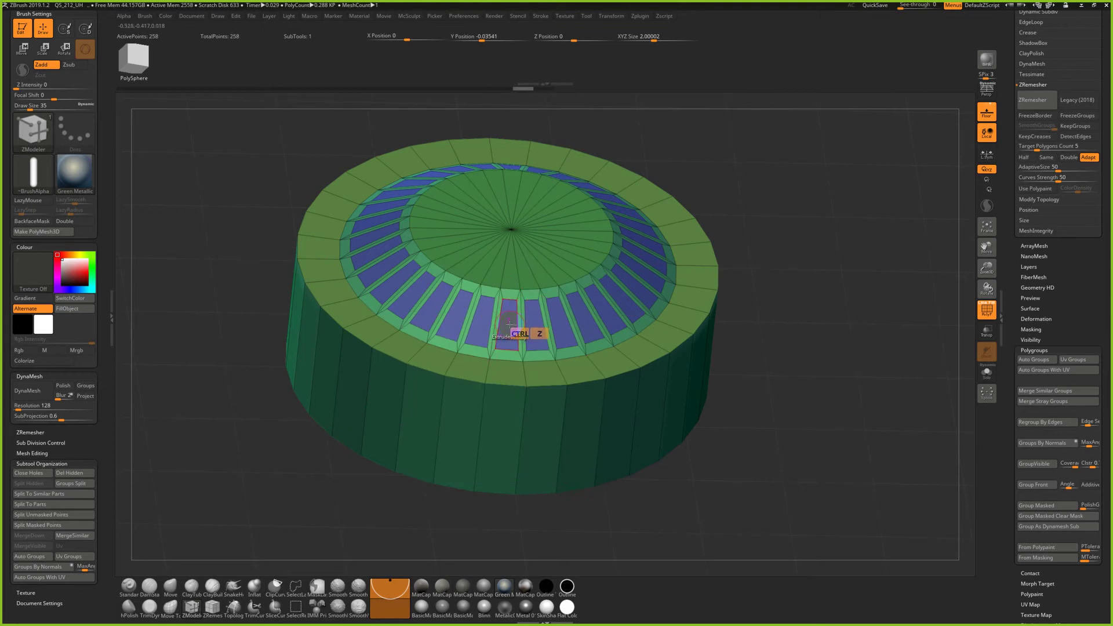
key(space)
click(570, 386)
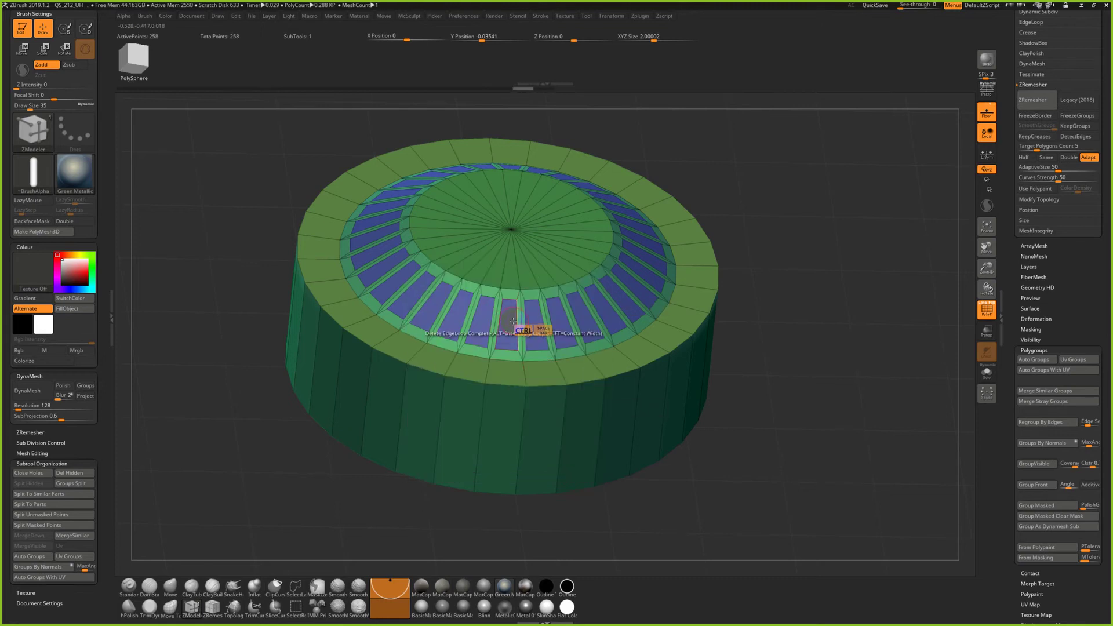
ctrl+drag(509, 320, 609, 366)
drag(735, 402, 757, 424)
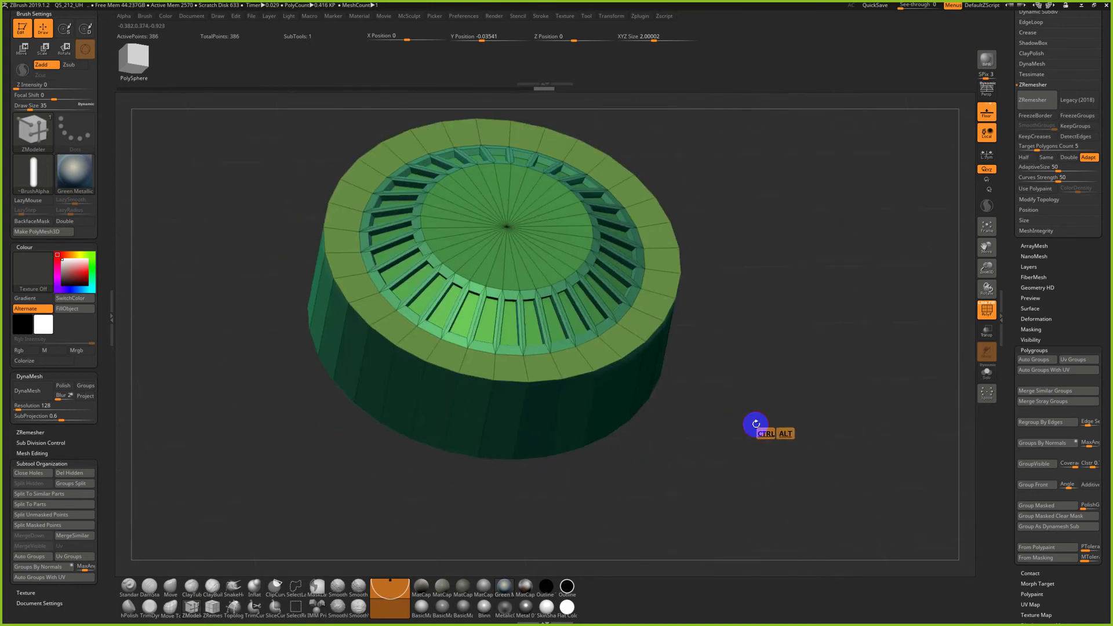
Compare the grooved part with the reference photo and try subdividing the mesh to preview its smoothness
key(ctrl+alt+Tab)
key(alt+Tab)
mouse_move(696, 384)
mouse_down()
mouse_move(714, 394)
mouse_move(723, 385)
mouse_move(706, 362)
mouse_move(728, 403)
mouse_move(728, 375)
mouse_move(919, 302)
mouse_up()
key(ctrl+d)
key(shift+d)
key(shift+f)
drag(858, 355, 968, 322)
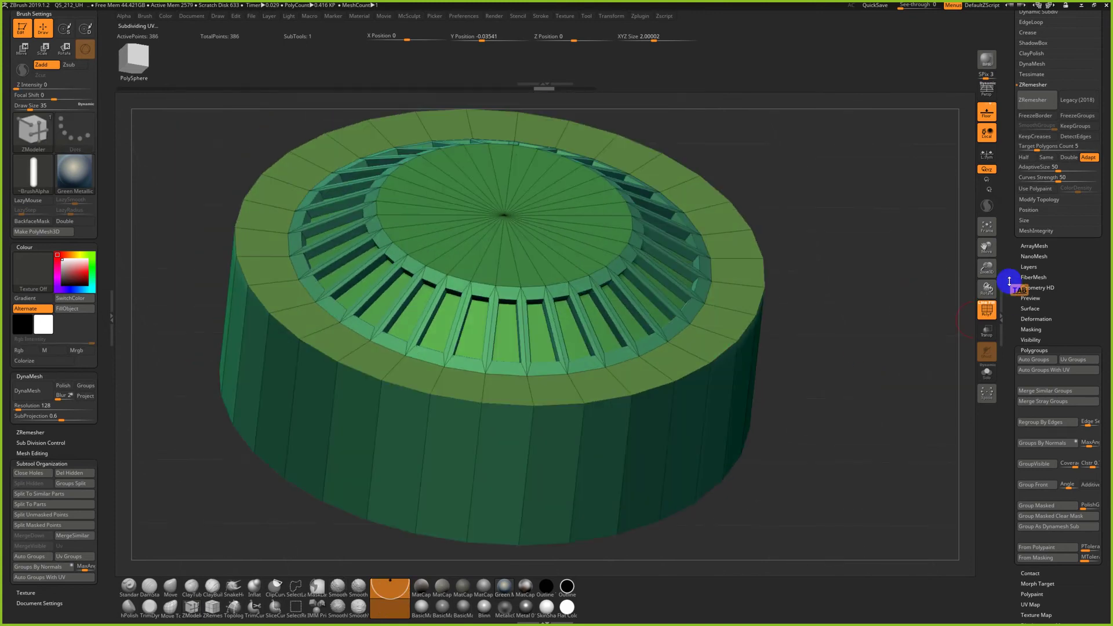
Open the geometry's crease settings, set the crease level to 3, and crease the polygroup borders
click(1034, 350)
drag(1064, 265, 1074, 350)
click(1031, 378)
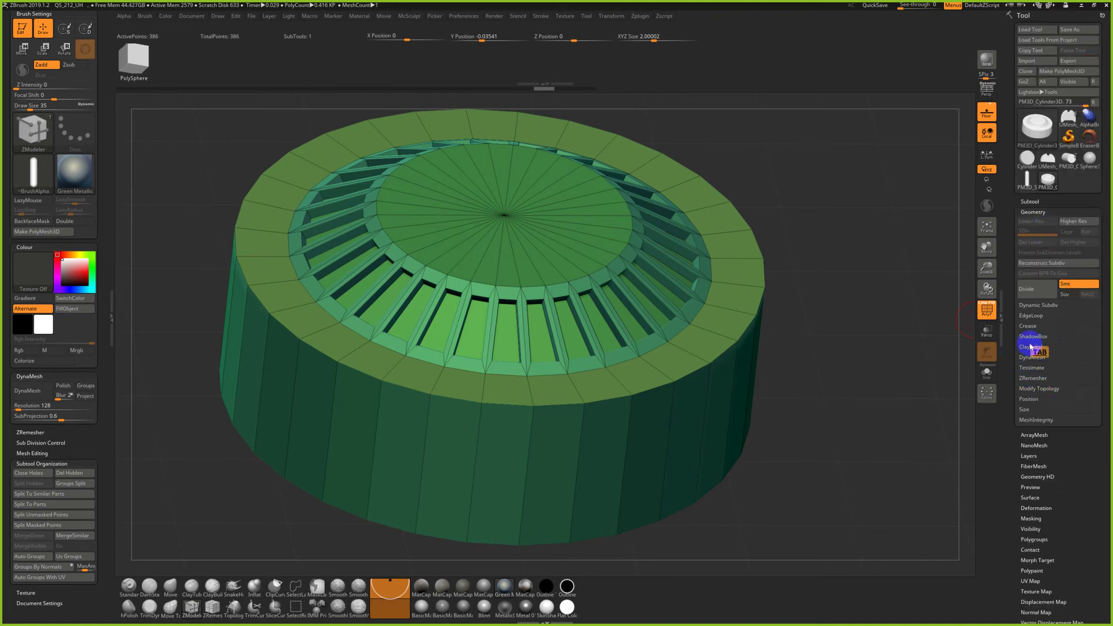
click(1031, 327)
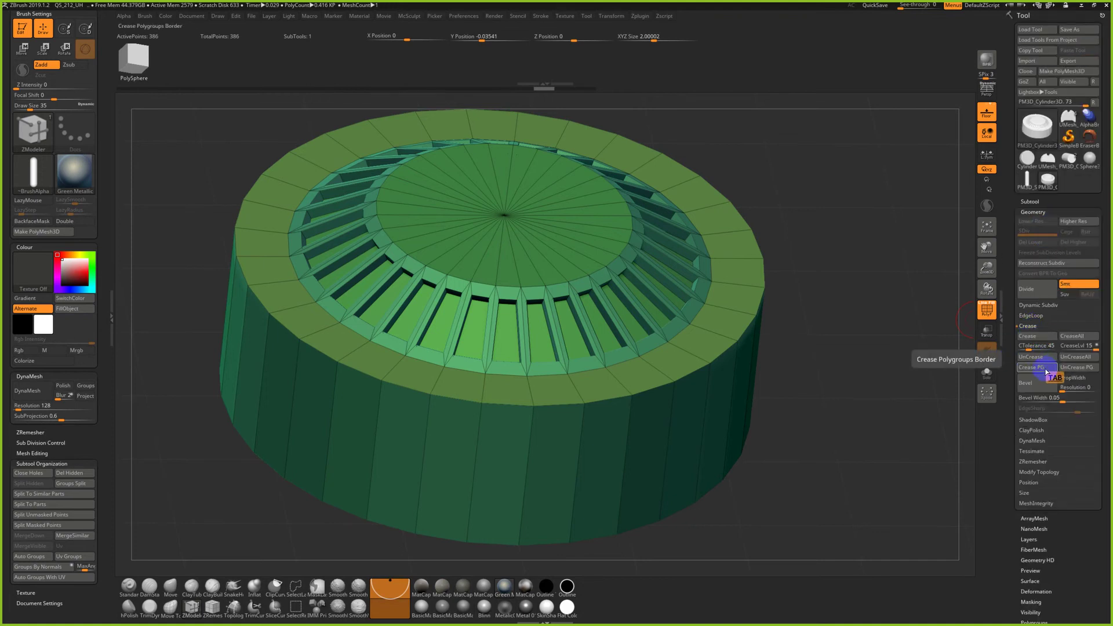
drag(1085, 348, 1071, 349)
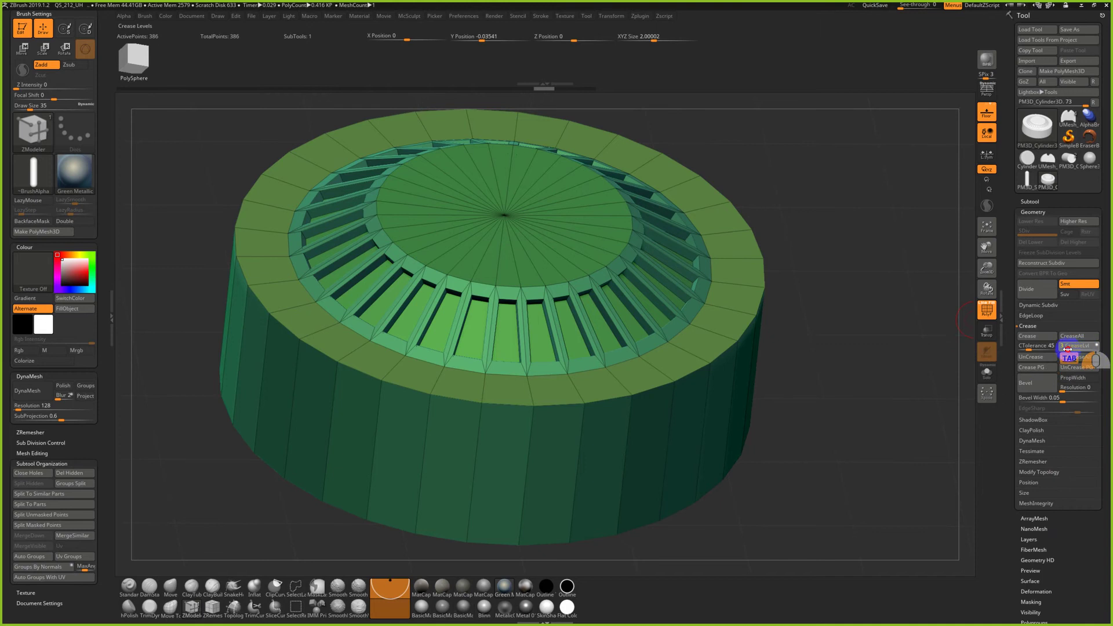
drag(1071, 348, 1070, 349)
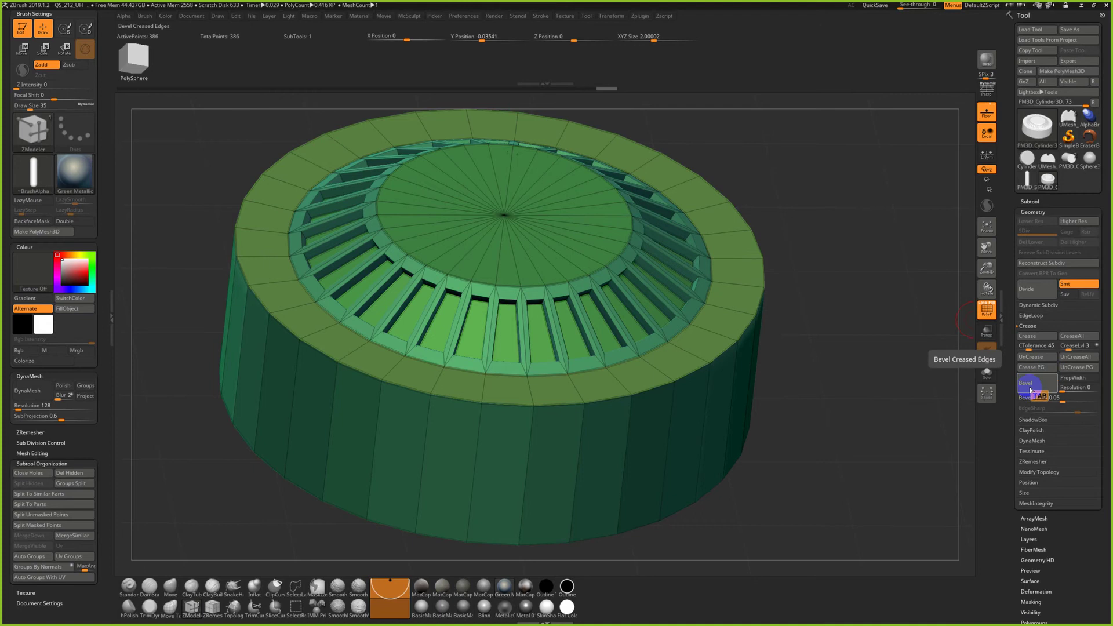
Try bevelling the creased edges with a bevel width of 0.00107, and divide the unbevelled mesh to subdivision level 6
drag(1060, 403, 1030, 397)
key(ctrl+z)
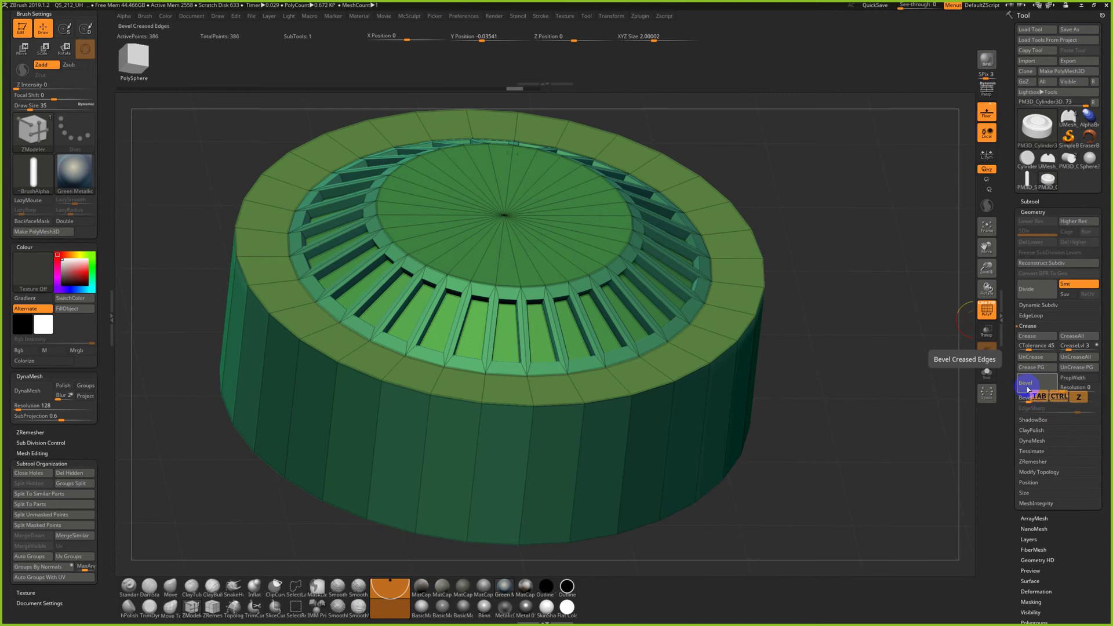
click(1032, 288)
click(1031, 290)
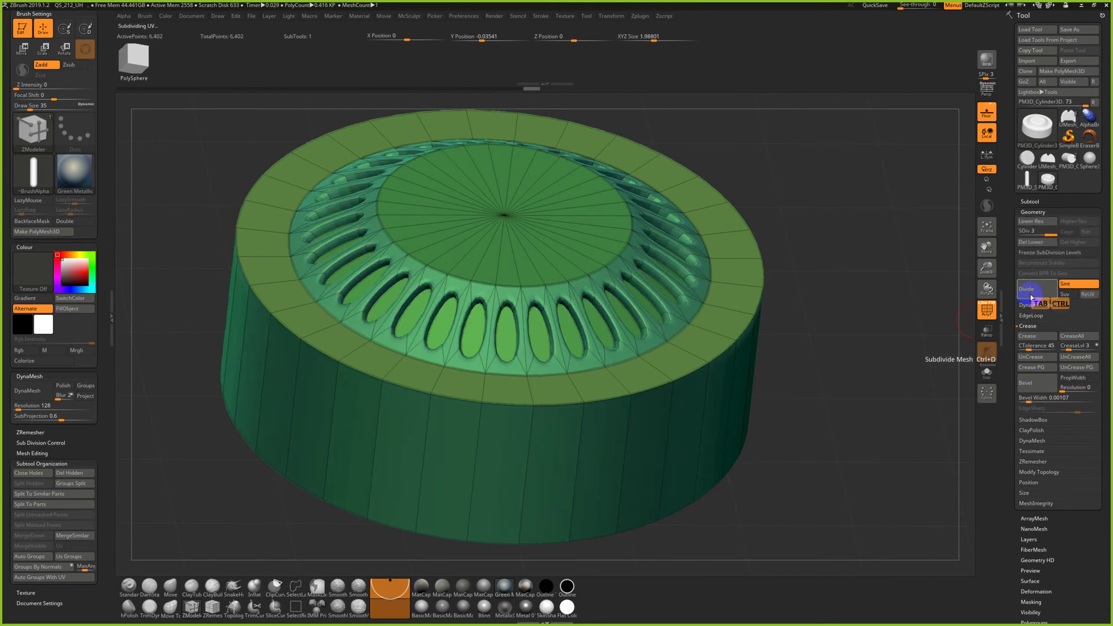
click(1031, 293)
click(1031, 293)
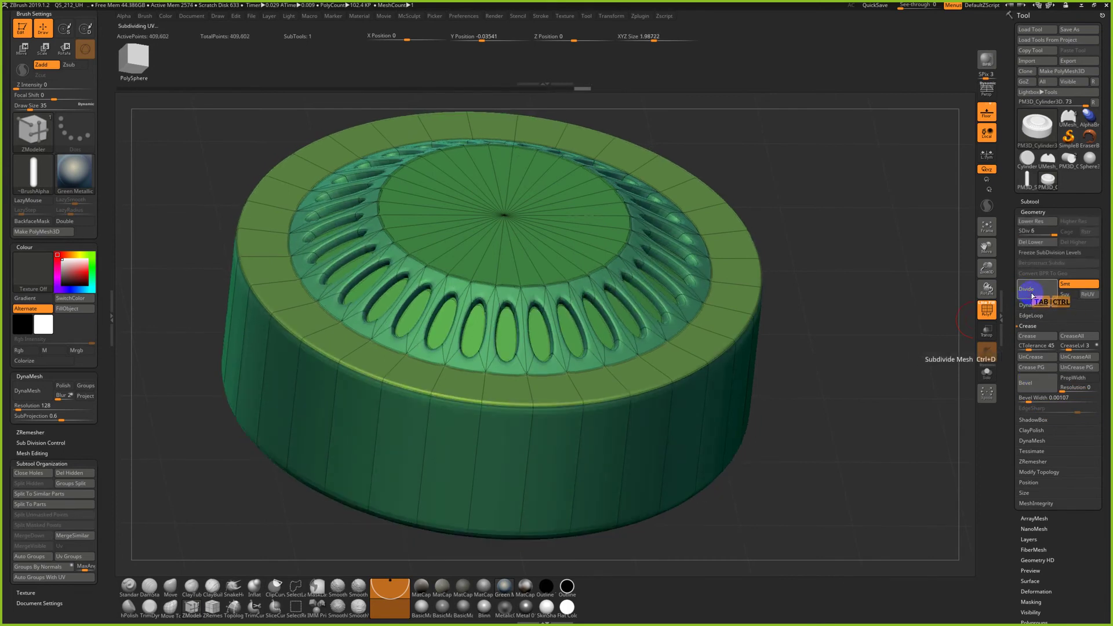
key(shift+f)
key(shift+f)
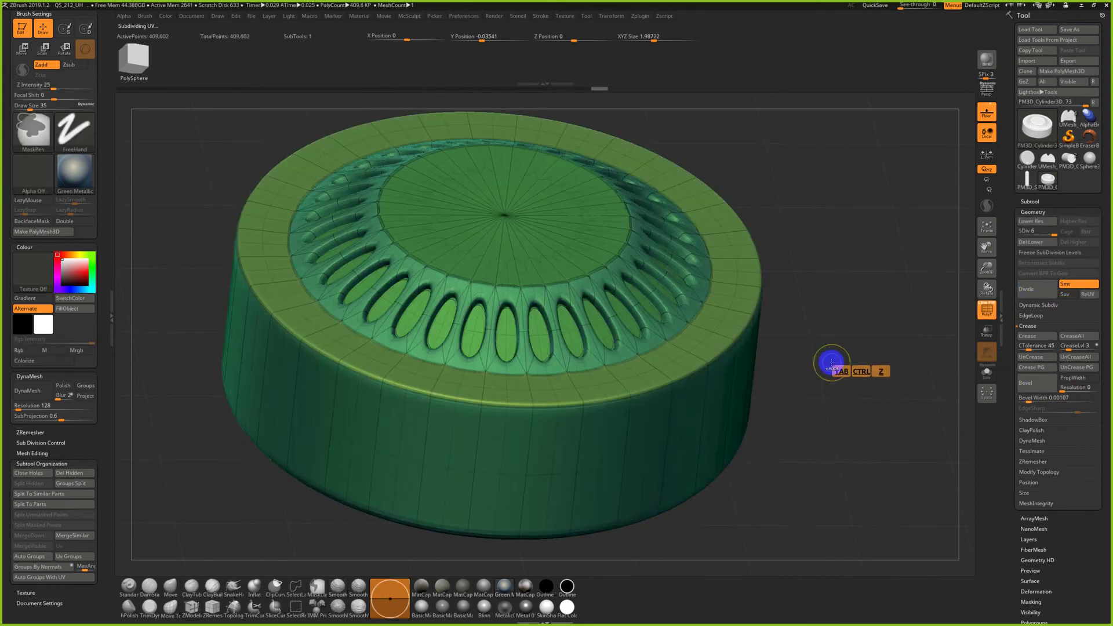
Undo the subdivisions to return to the undivided low-poly mesh
key(ctrl+z)
key(ctrl+z)
key(ctrl+z)
key(ctrl+z)
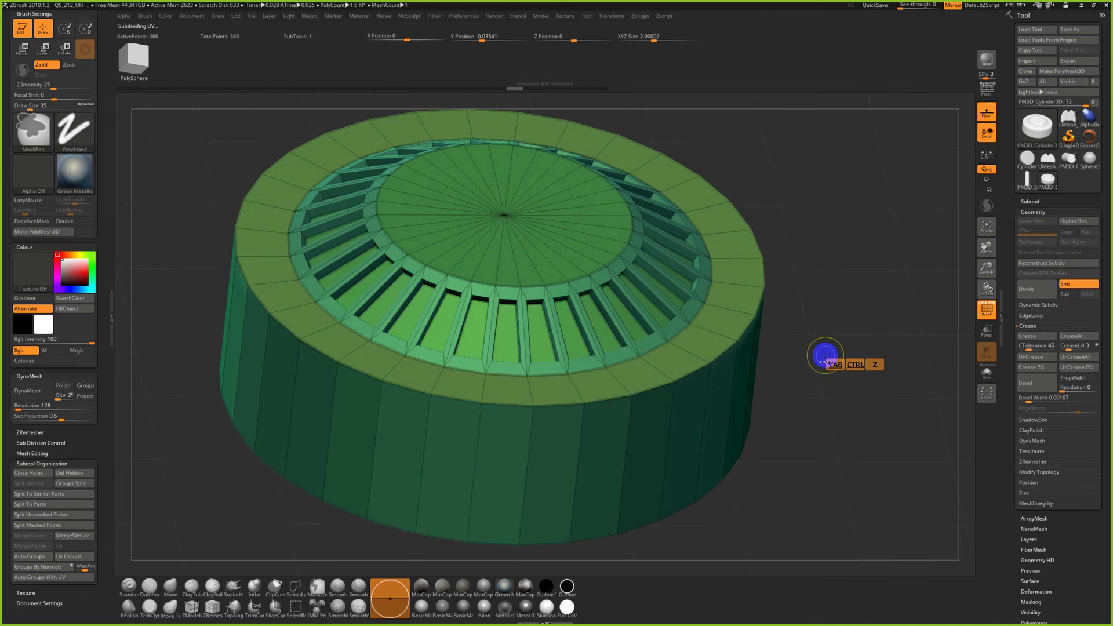
key(ctrl+z)
key(ctrl+z)
key(shift+f)
key(shift+f)
Try a four-row linear-edge bevel on the part's complete upper outer edge loop with ZModeler, and undo it
drag(748, 333, 668, 347)
key(ctrl)
key(space)
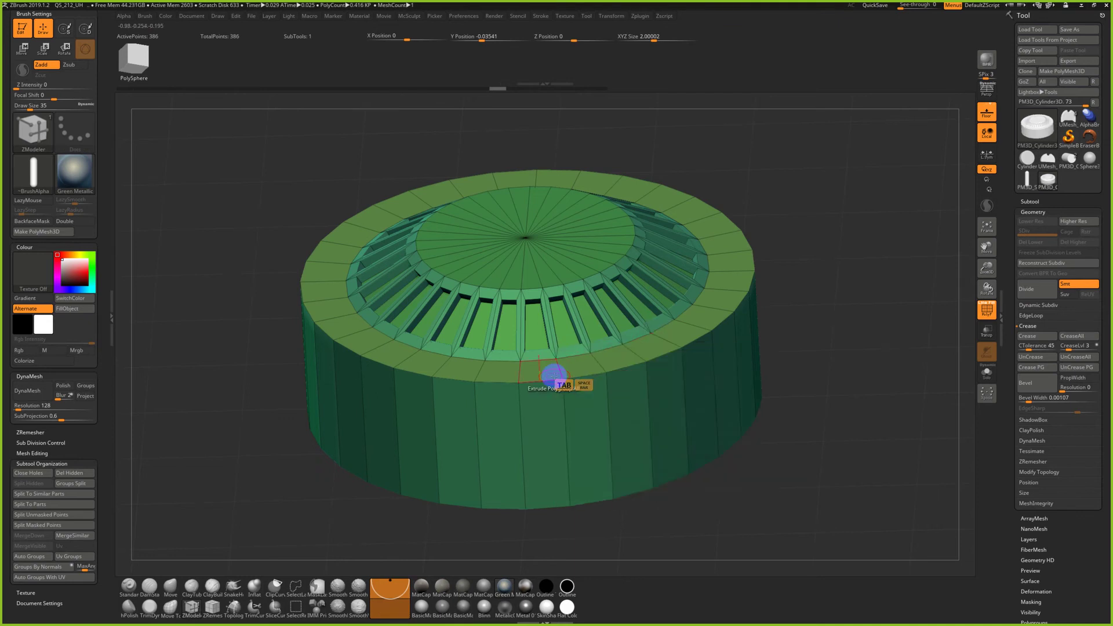
key(ctrl+z)
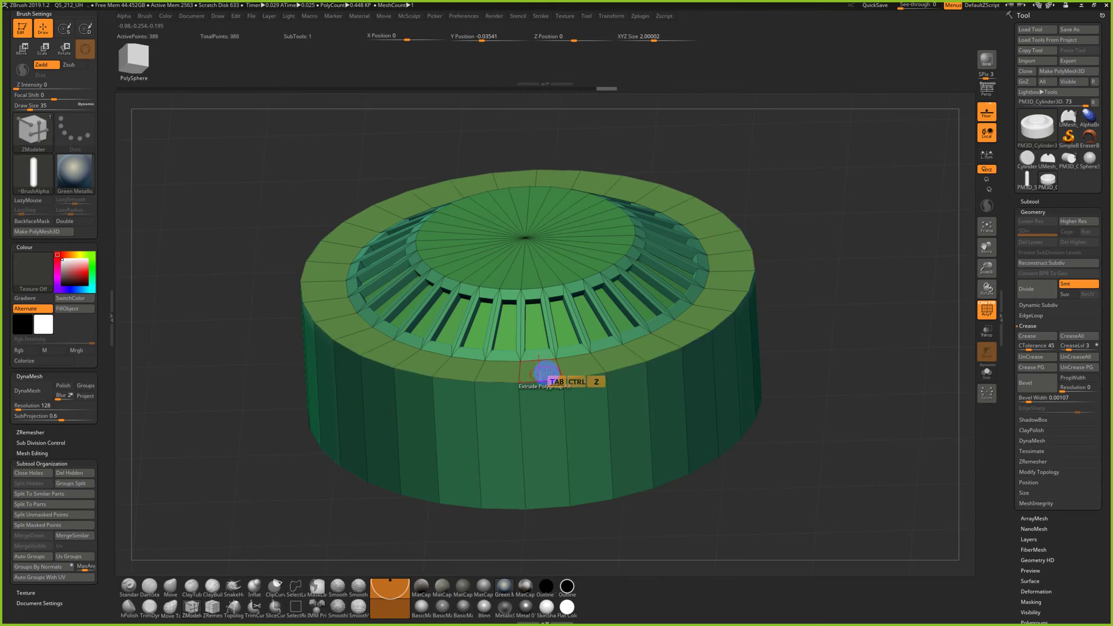
key(space)
key(space)
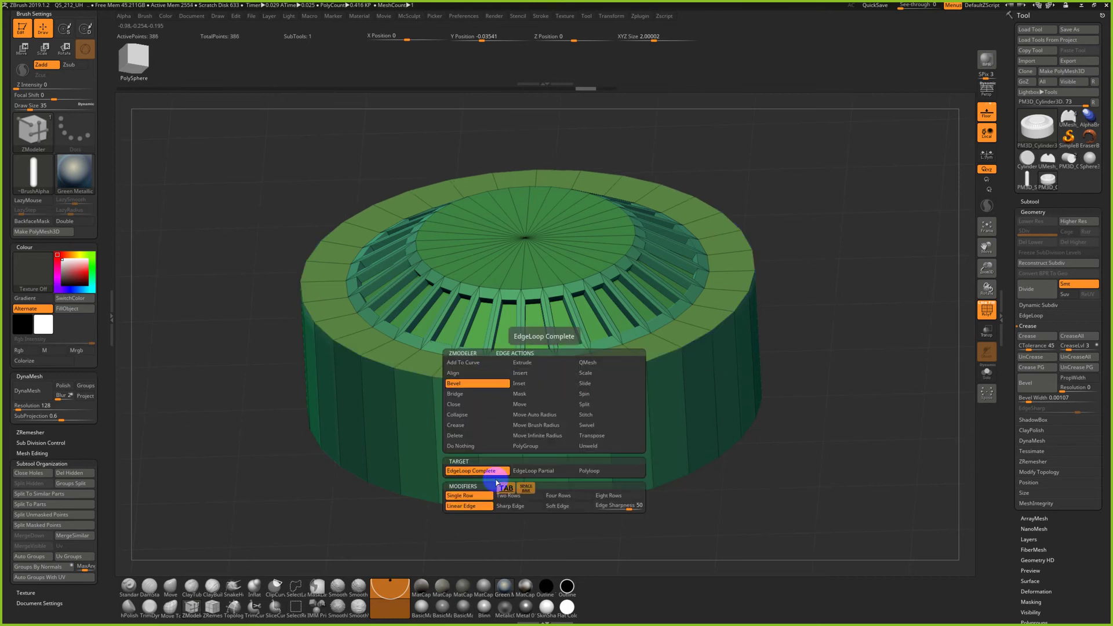
click(508, 496)
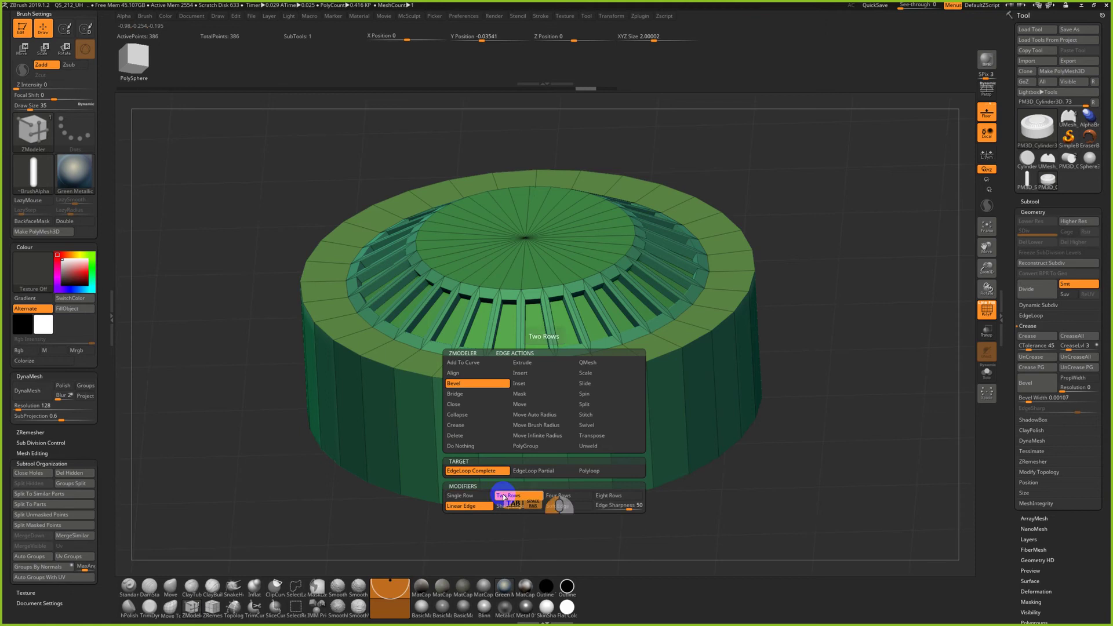
click(578, 496)
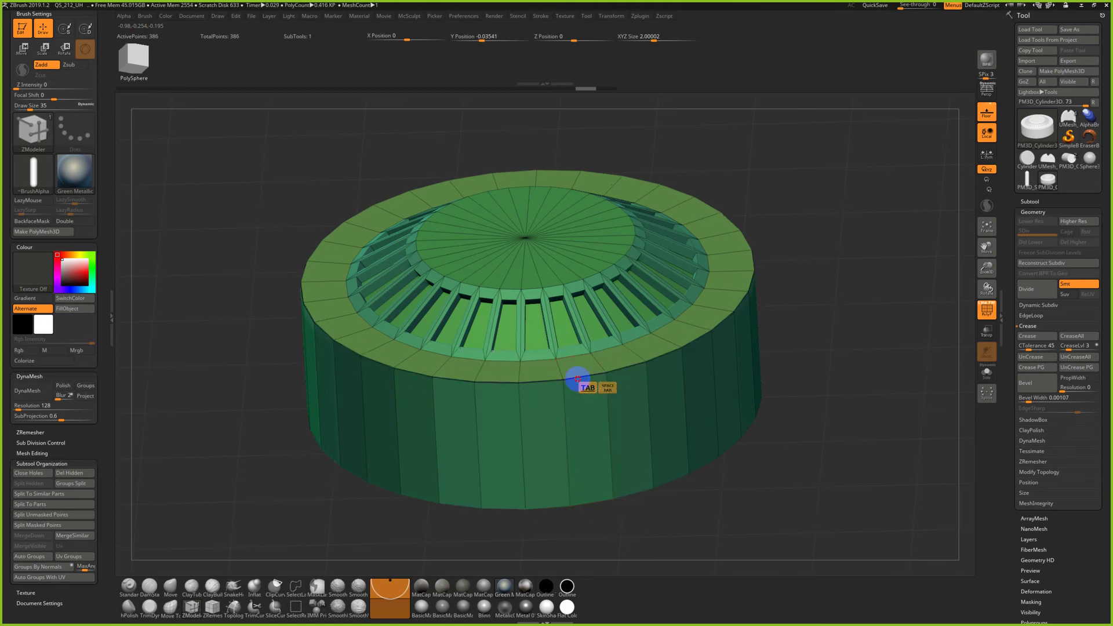
click(582, 369)
key(ctrl)
key(ctrl+z)
Try a four-row soft-edge bevel on the upper outer edge loop, divide the mesh once to preview it, and undo both
key(space)
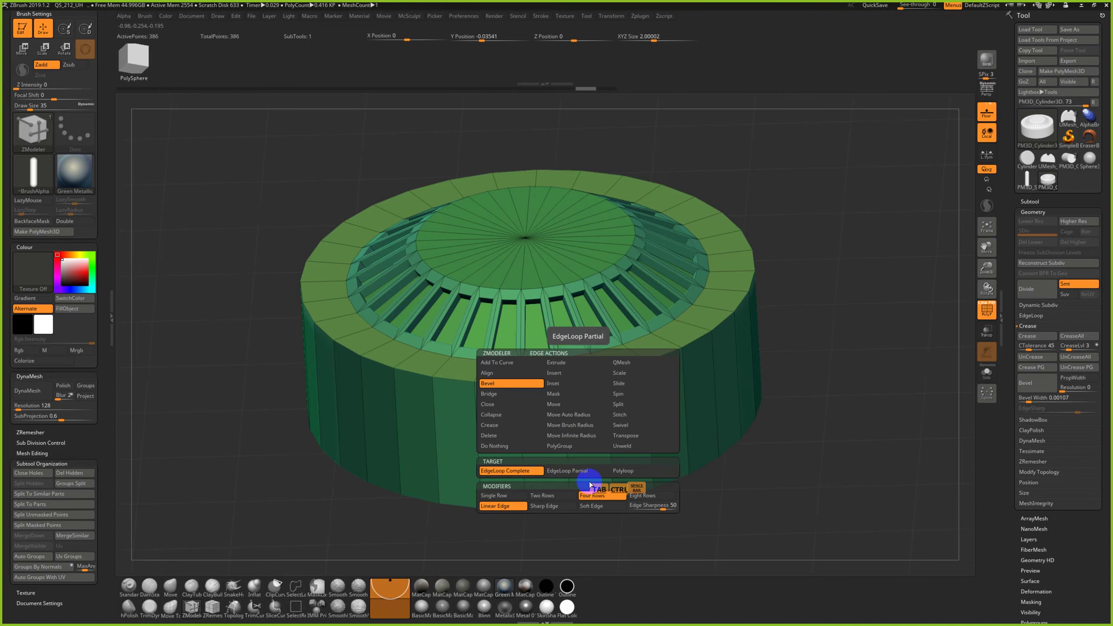
click(594, 506)
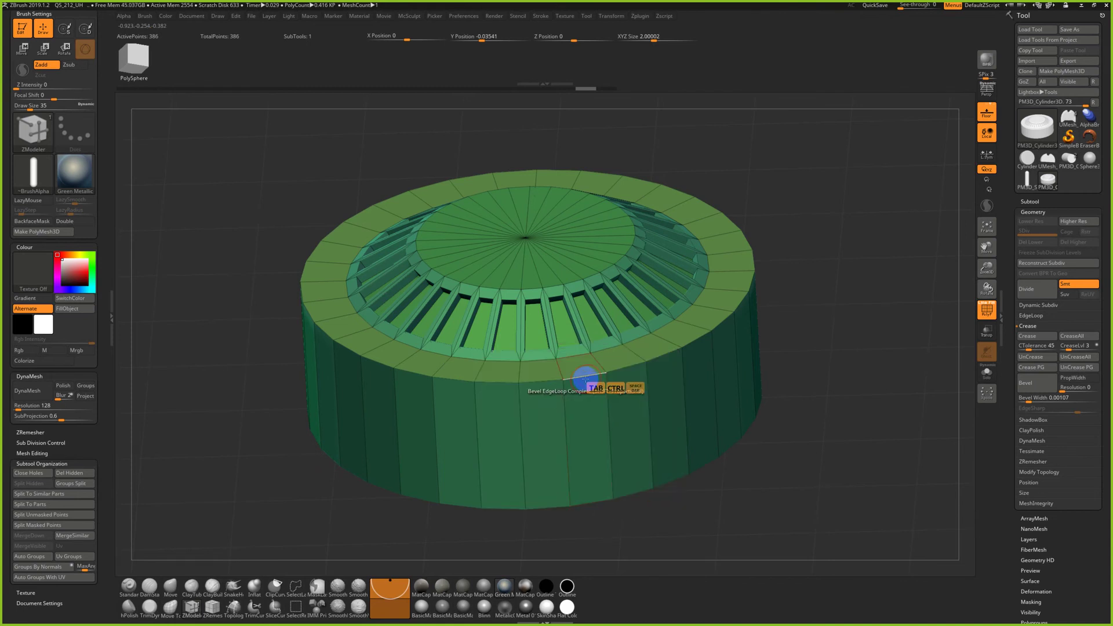
click(586, 378)
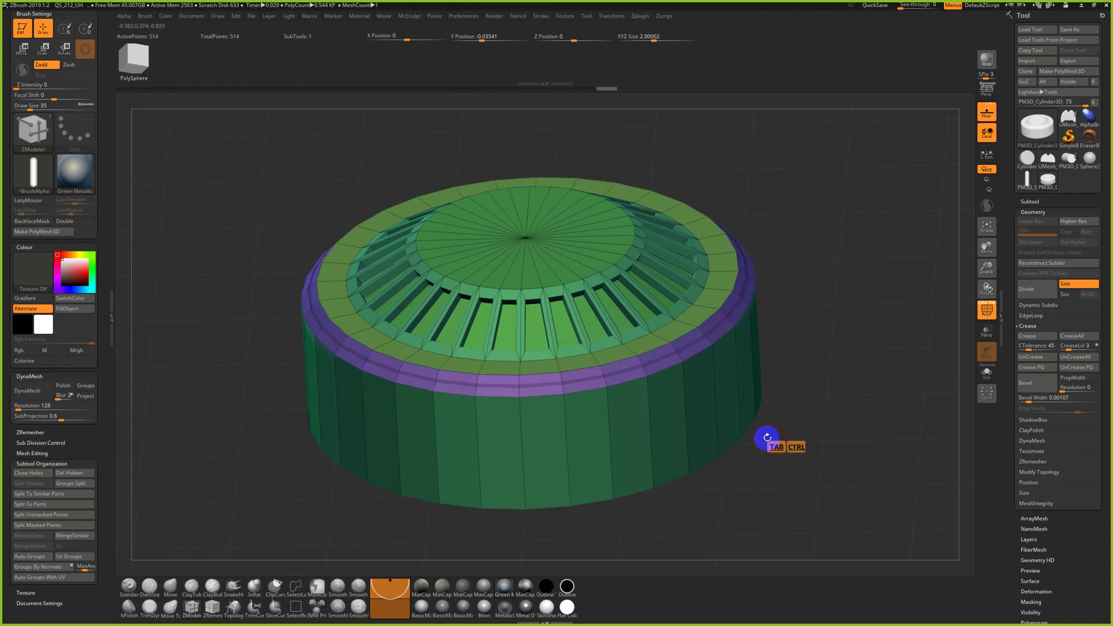
click(1025, 289)
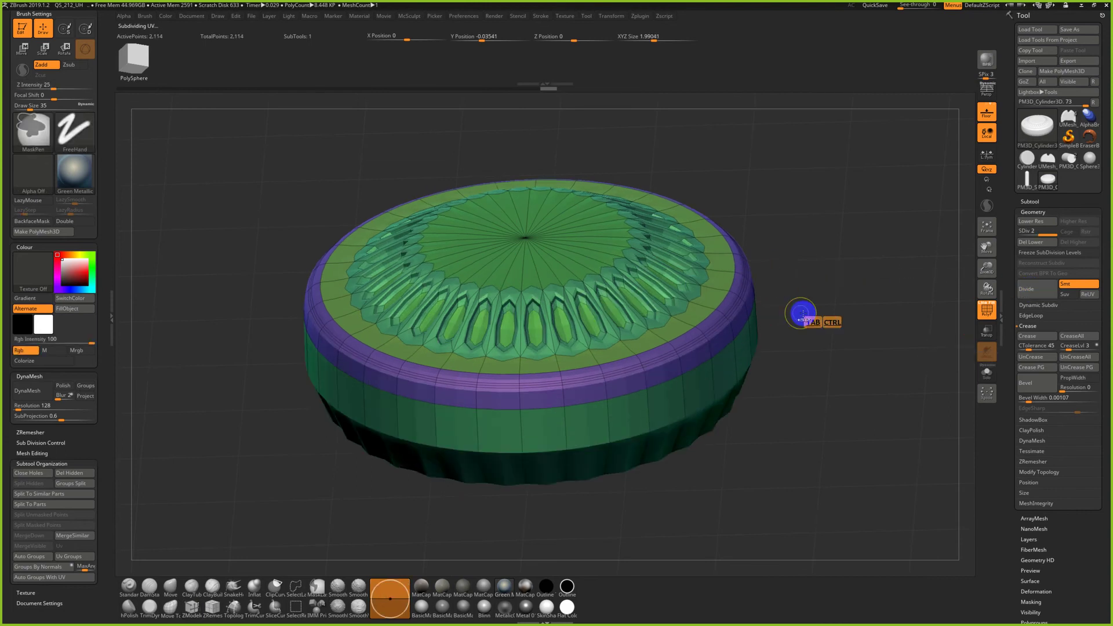
key(ctrl+z)
key(ctrl+z)
Bevel the complete upper outer edge loop with two rows, turning off Soft Edge and adjusting the edge sharpness
key(space)
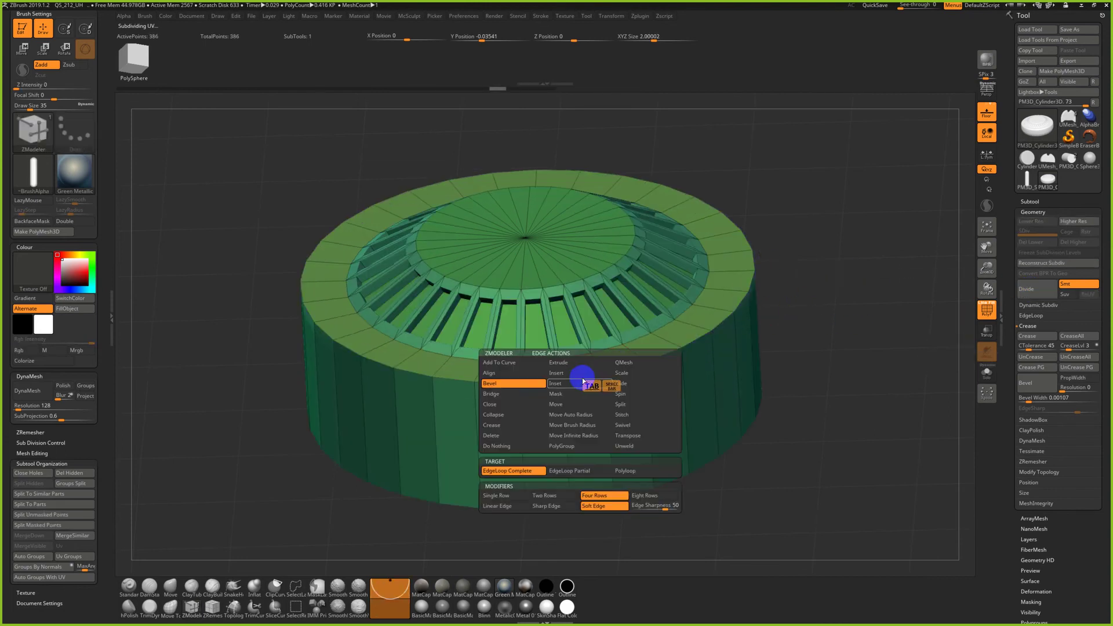
click(565, 496)
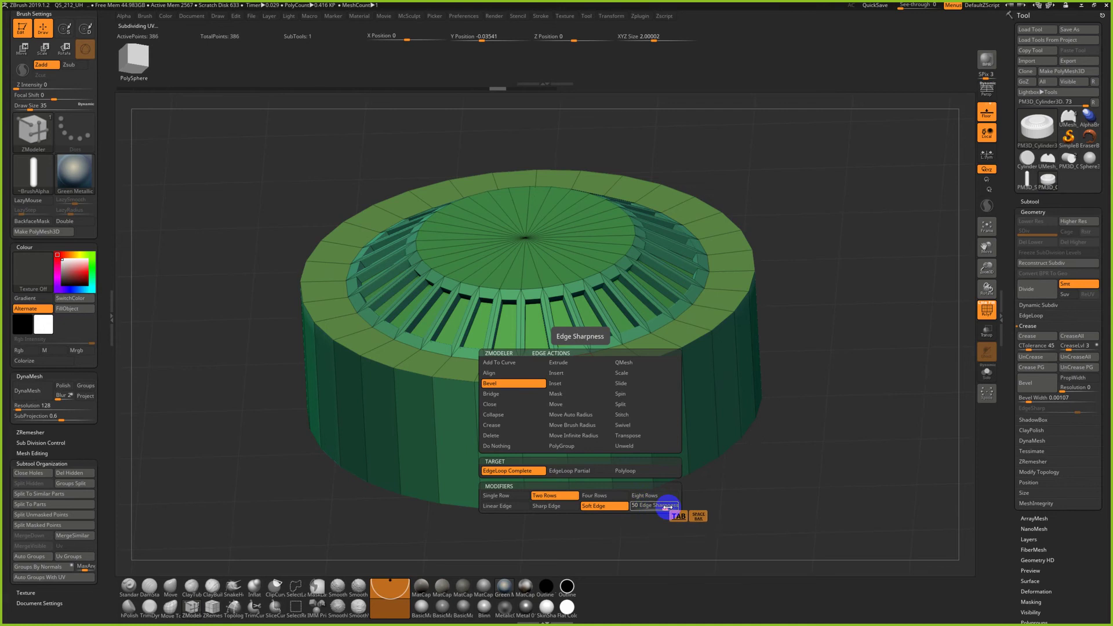
click(644, 506)
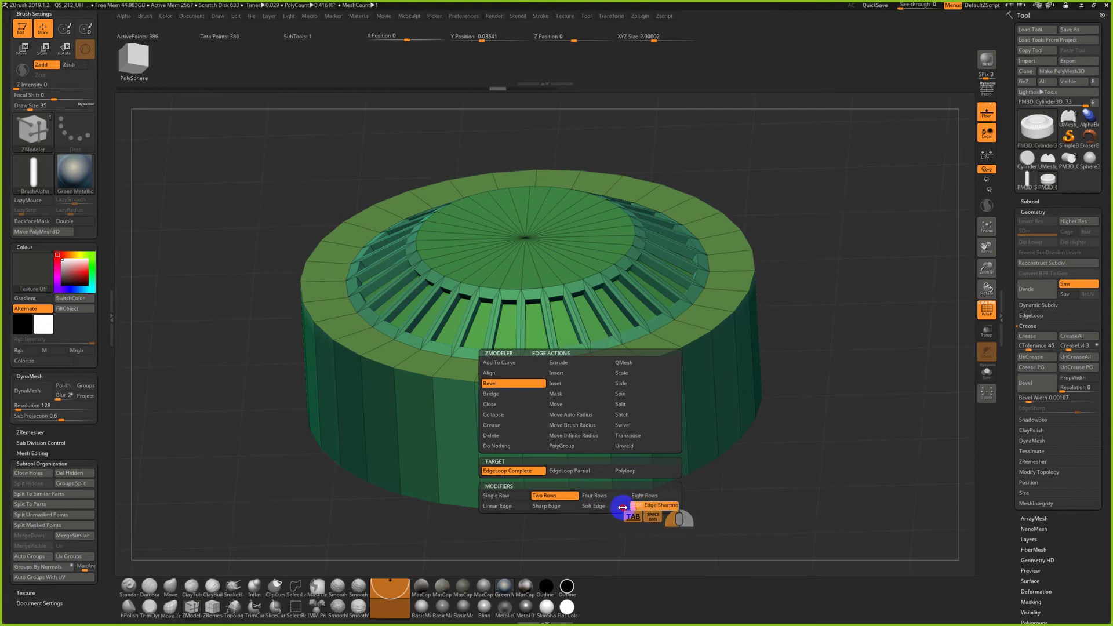
key(space)
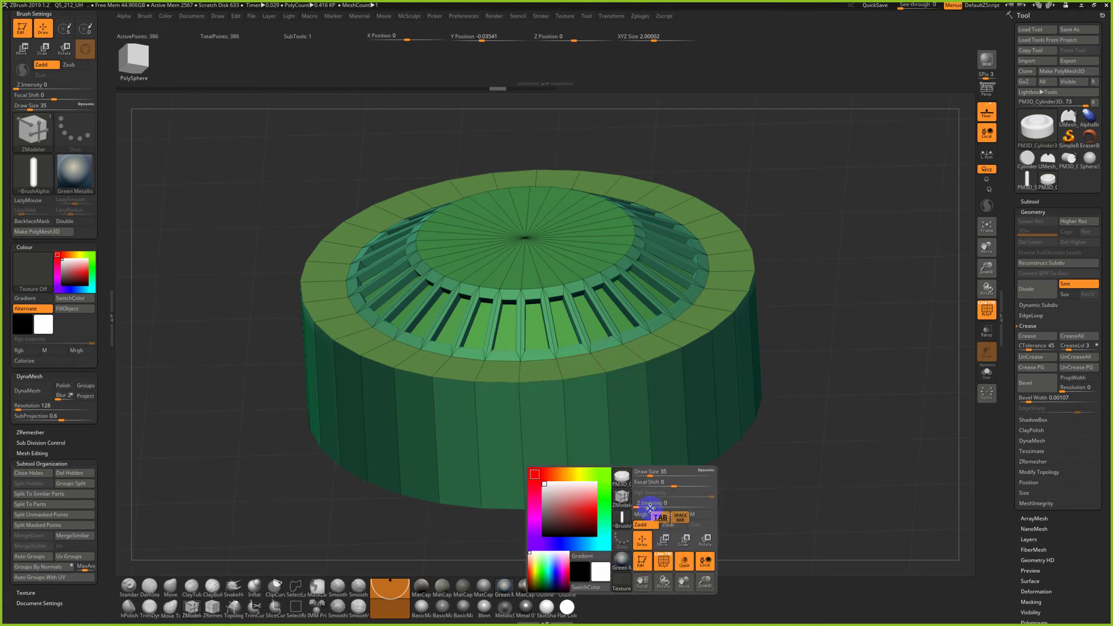
key(space)
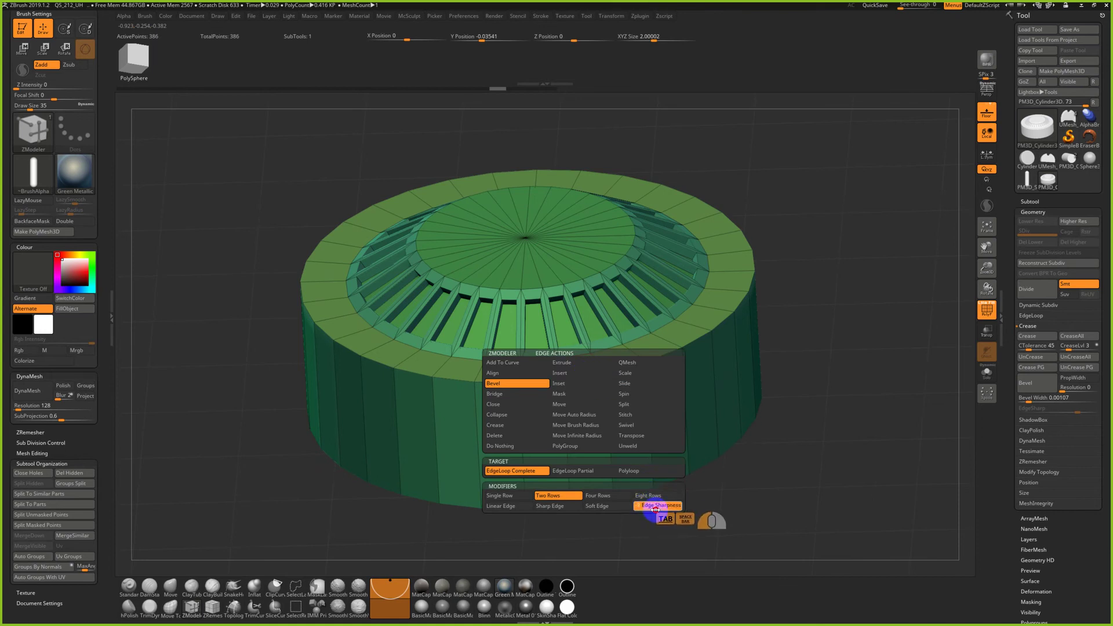
mouse_move(616, 365)
mouse_down()
mouse_move(611, 356)
mouse_move(621, 371)
mouse_move(636, 356)
mouse_move(619, 360)
mouse_up()
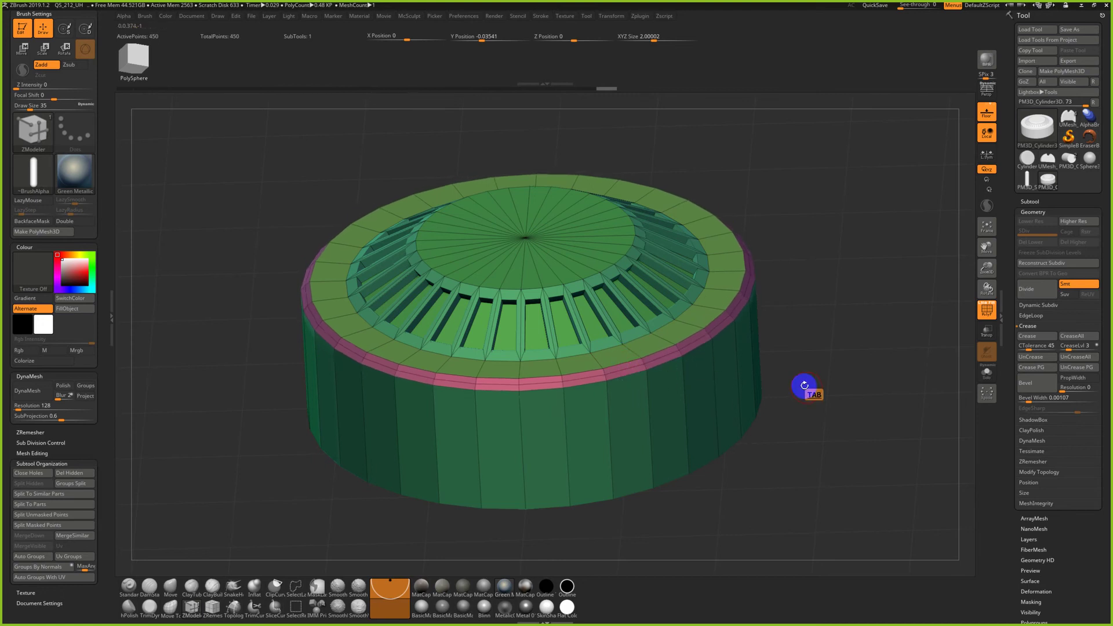
Examine the bevelled rim from several angles and compare it with the door knocker reference photo
drag(831, 390, 854, 390)
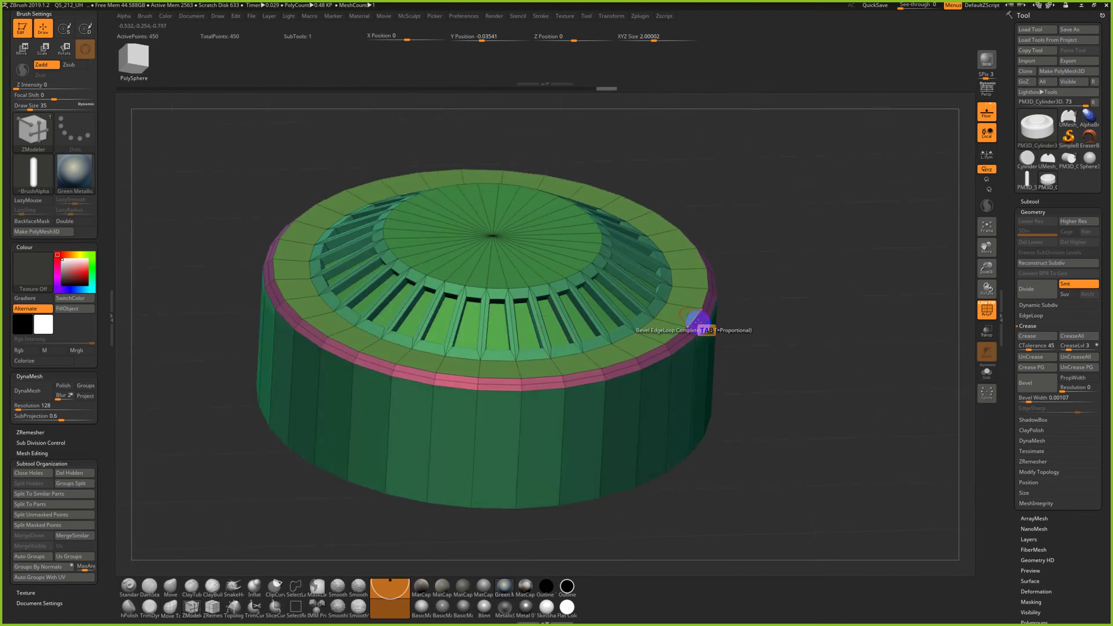
drag(766, 330, 751, 293)
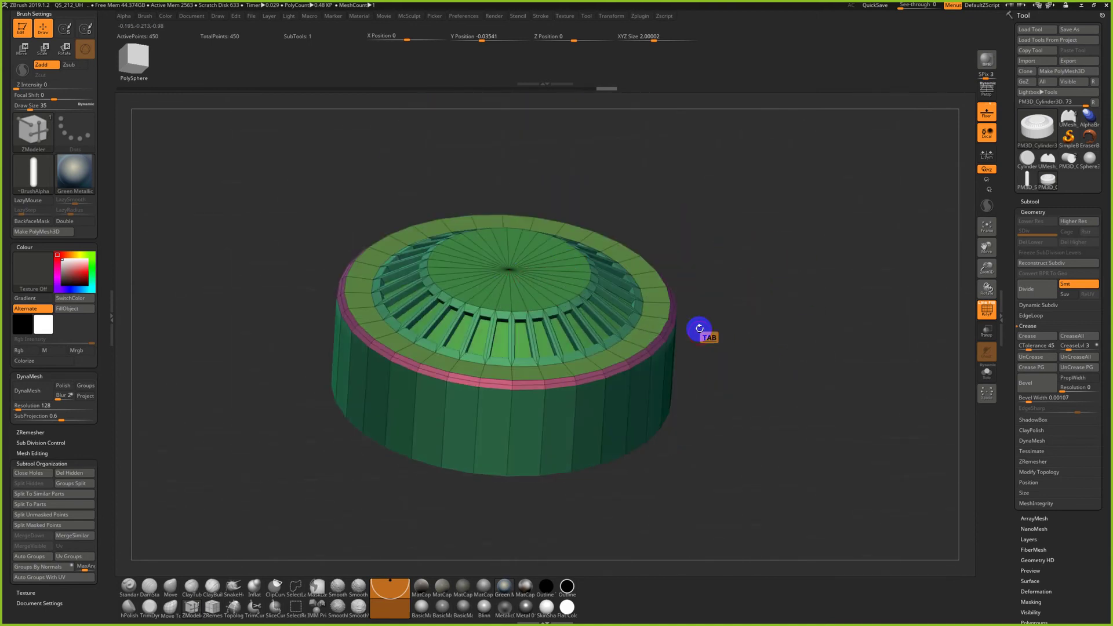
key(alt+Tab)
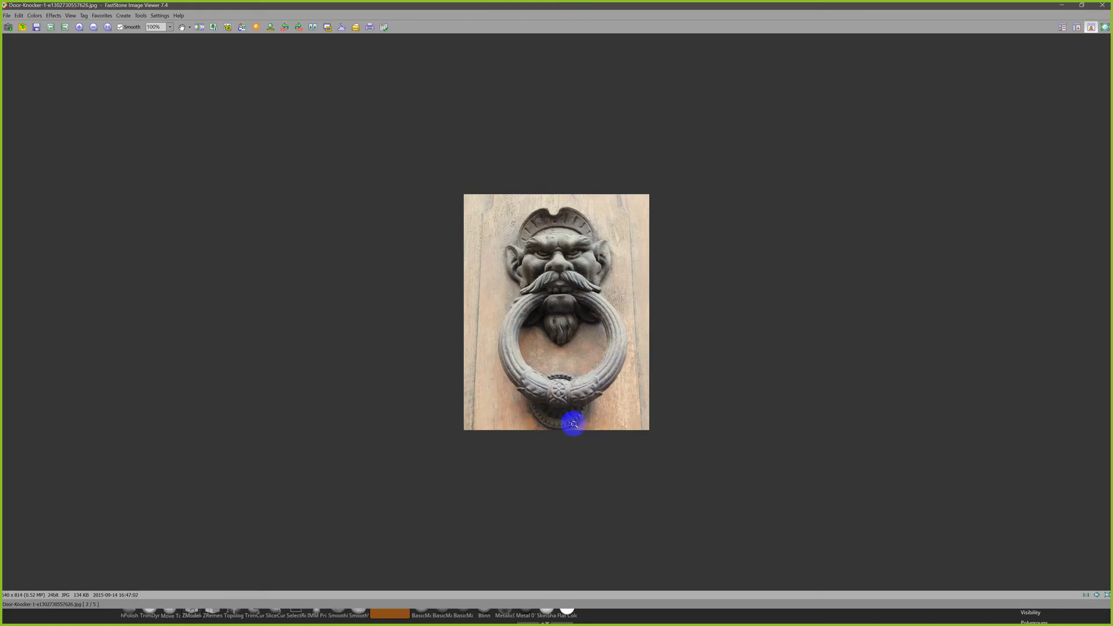
key(alt+Tab)
drag(720, 410, 1003, 288)
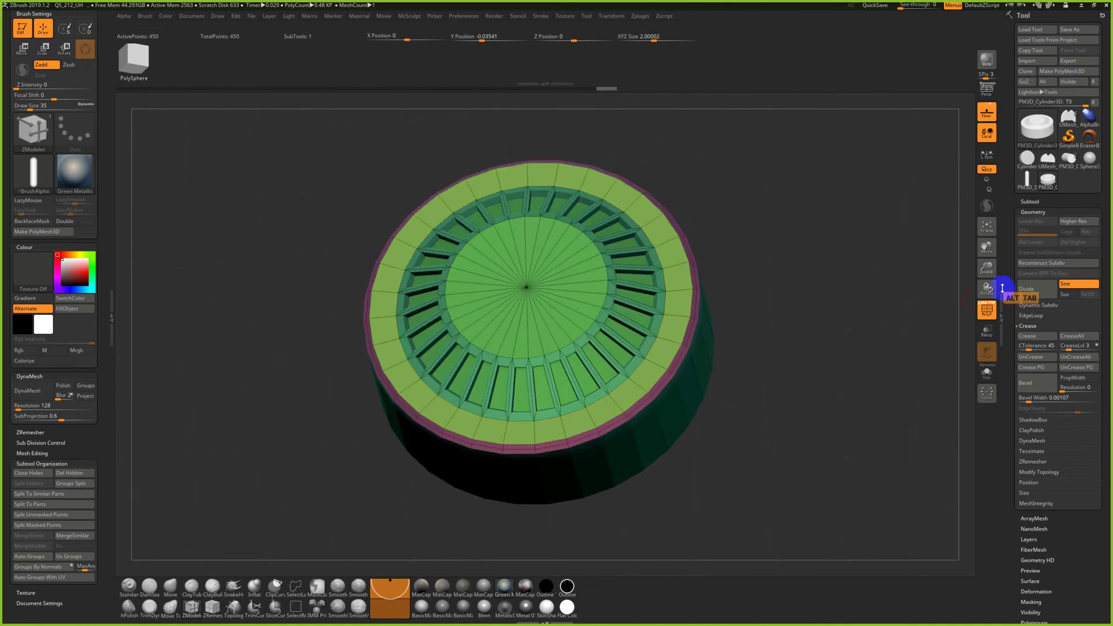
Try dividing the mesh once to check how the bevelled rim and grooves smooth, and undo the division
click(1042, 294)
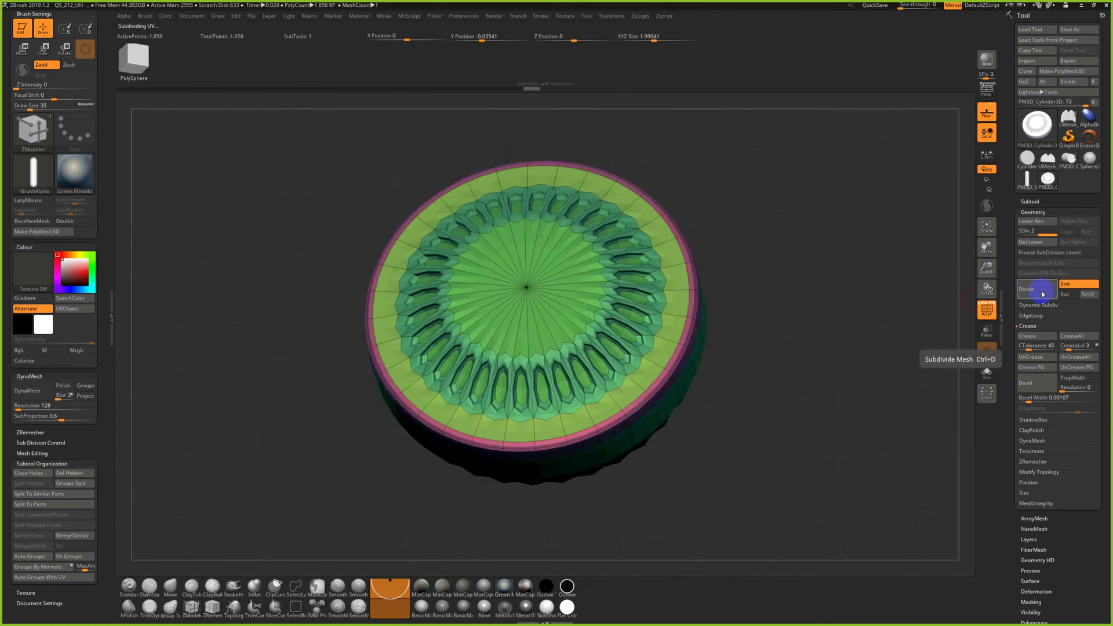
key(ctrl+z)
ctrl+alt+right_drag(809, 296, 661, 286)
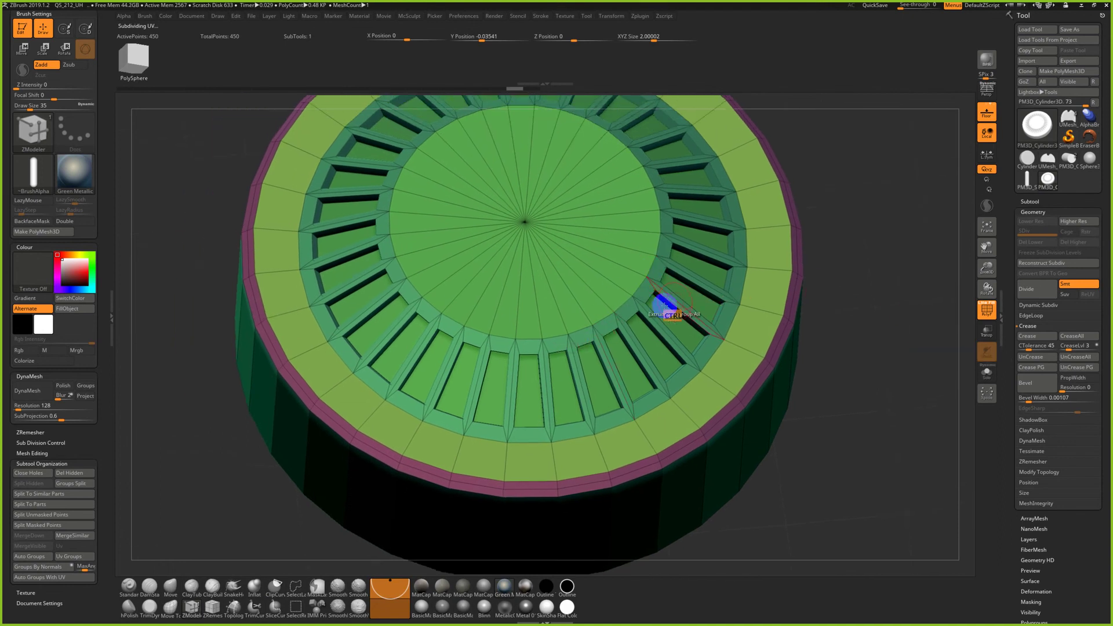
ctrl+alt+right_drag(628, 300, 957, 281)
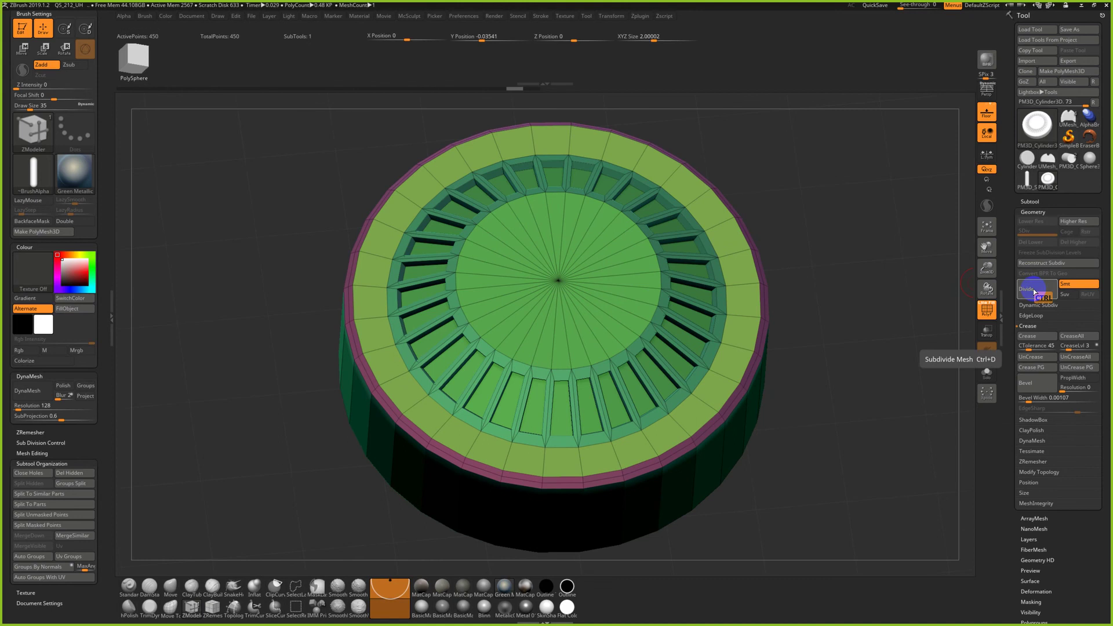
Face the top of the part, choose the IMM Primitives brush with its sphere, and try inserting a sphere on the rim
shift+drag(862, 340, 739, 256)
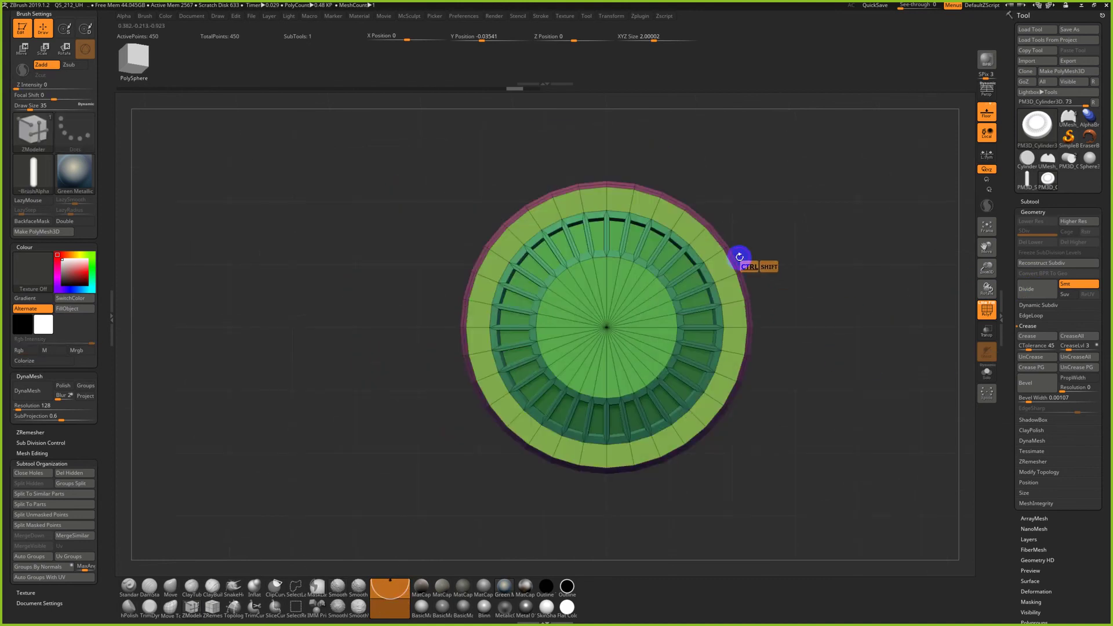
key(b)
key(i)
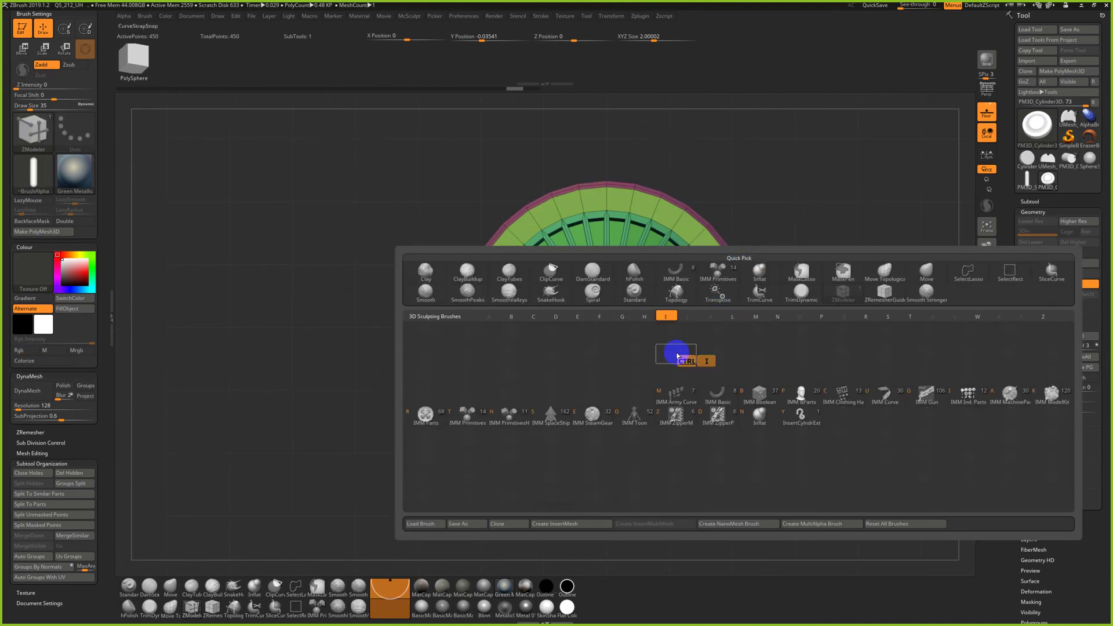
ctrl+click(470, 417)
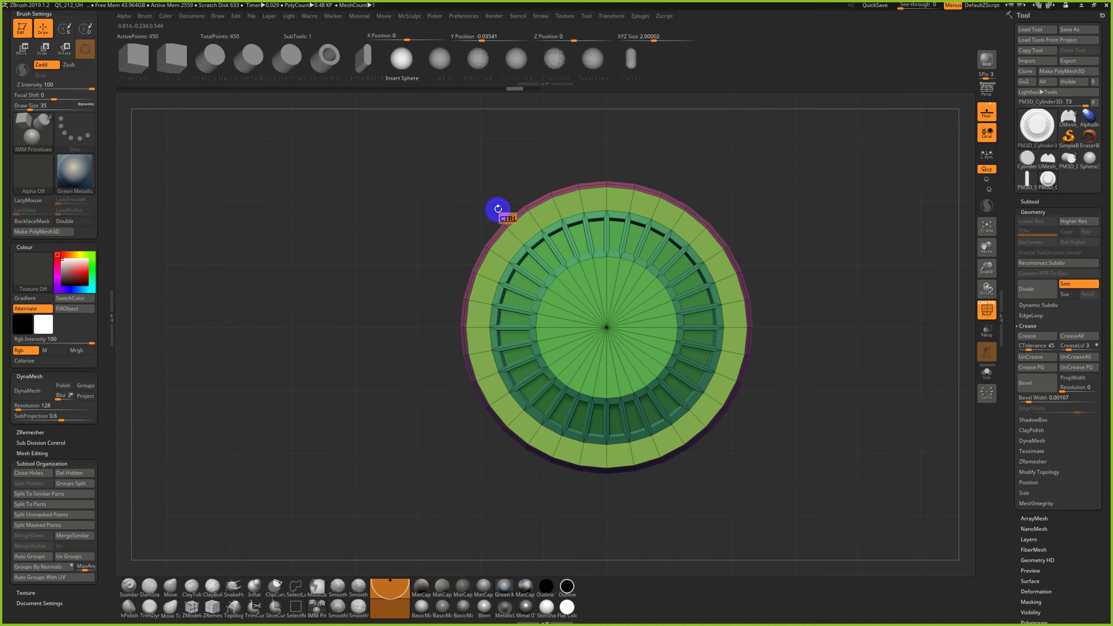
ctrl+drag(579, 204, 601, 224)
key(ctrl+z)
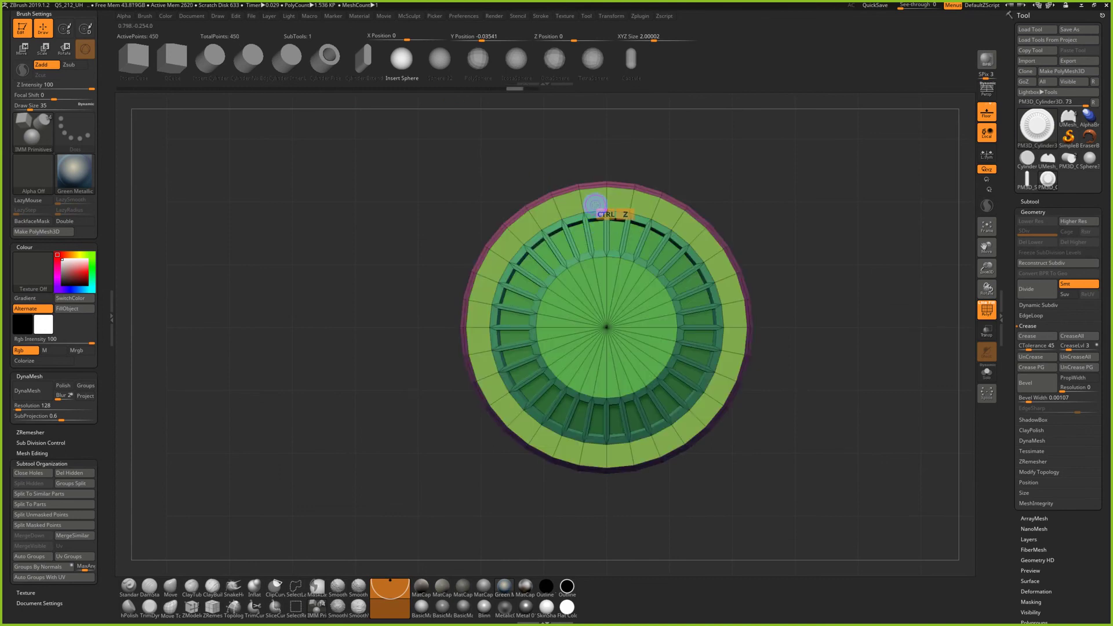
Activate radial symmetry around the Y axis only, with X symmetry turned off
click(610, 17)
click(644, 242)
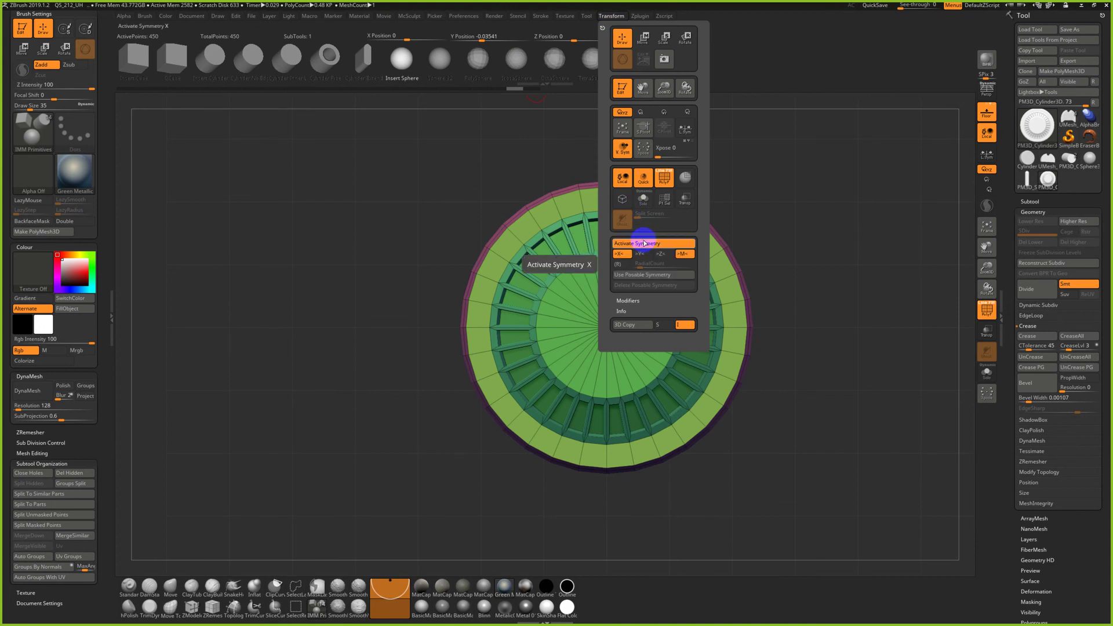
click(620, 264)
click(640, 256)
click(632, 268)
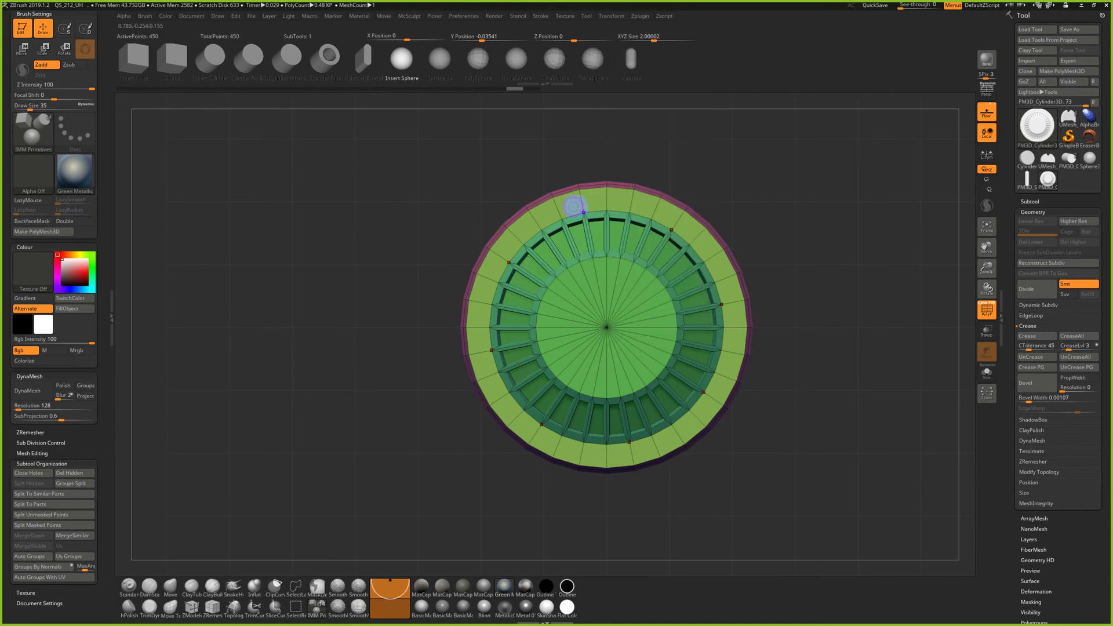
alt+click(595, 190)
Check the reference photo for the rim decoration and set the radial symmetry count to 16
key(alt+Tab)
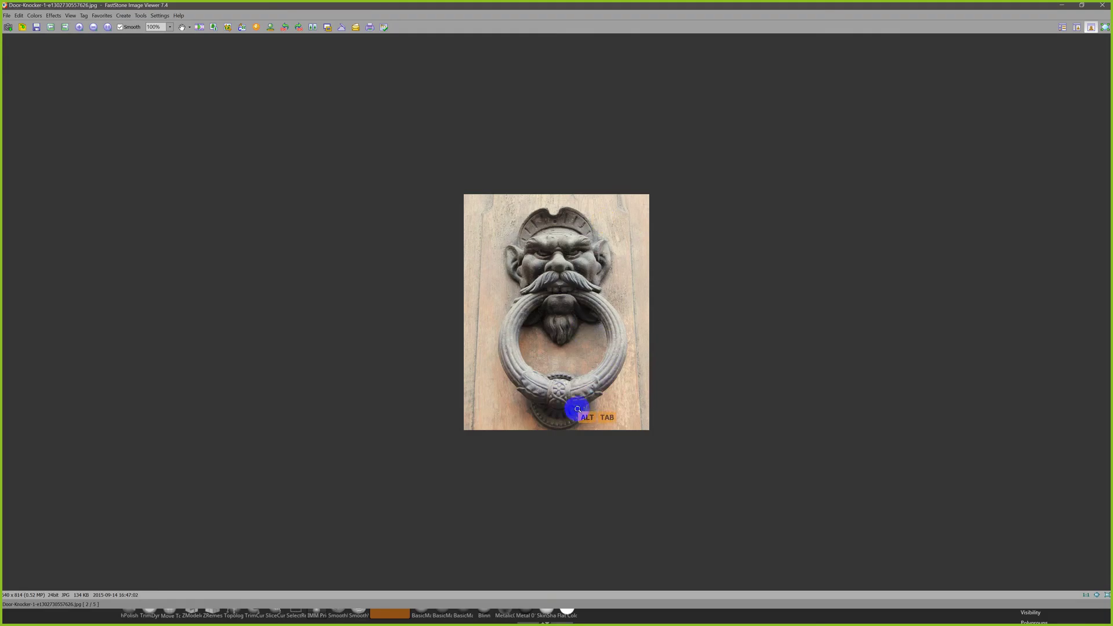
key(alt+Tab)
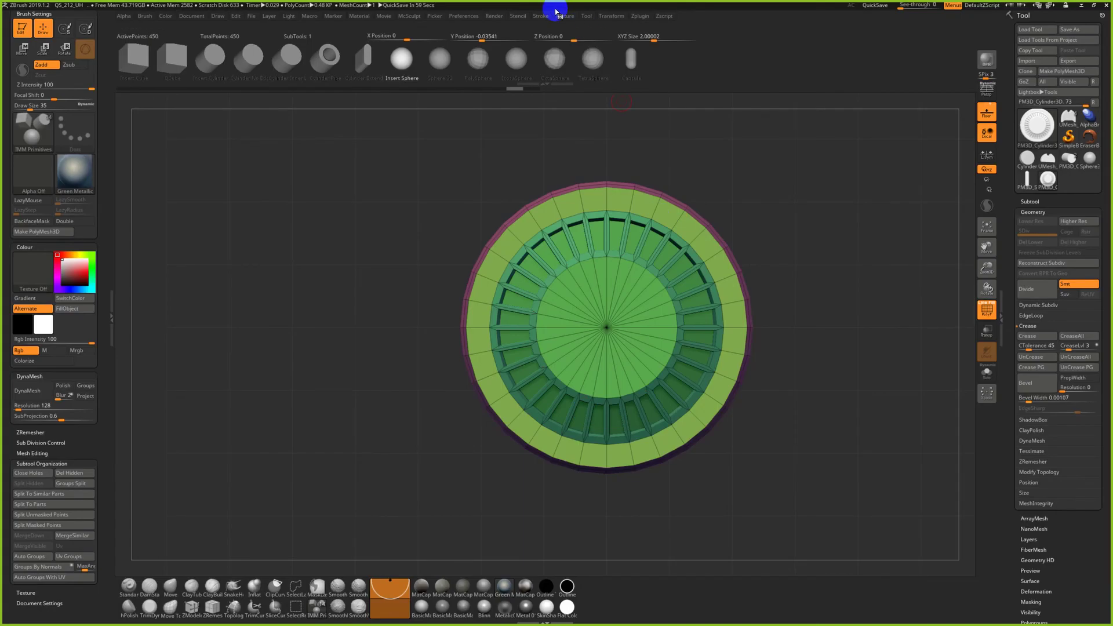
click(612, 17)
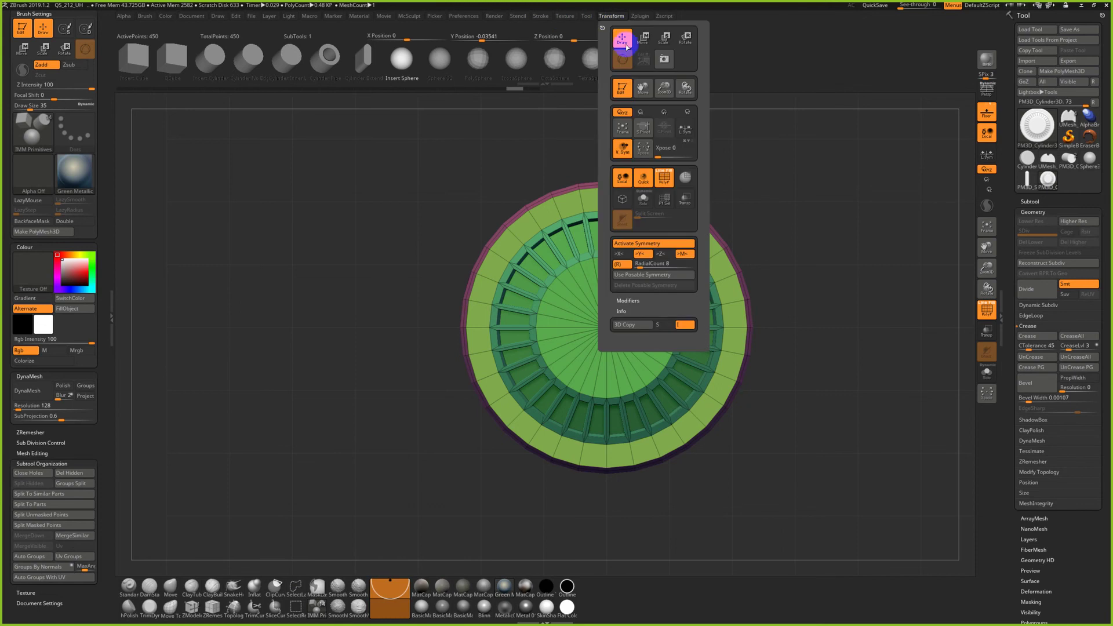
click(653, 263)
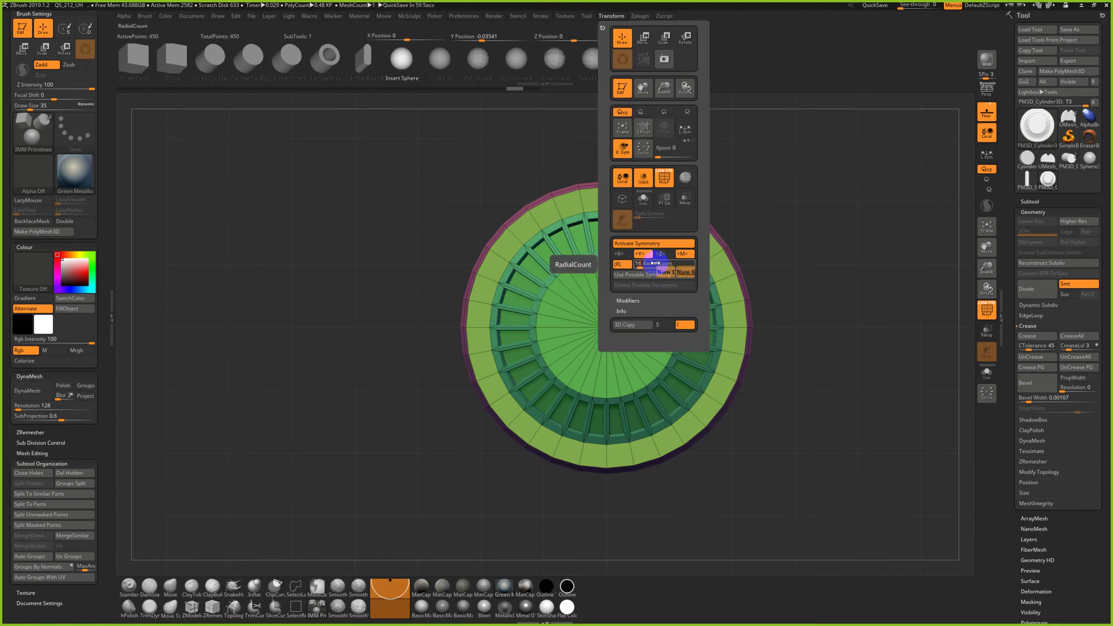
Try inserting a ring of 16 small spheres on the flat outer rim, compare it with the reference photo, and undo it
drag(607, 200, 608, 194)
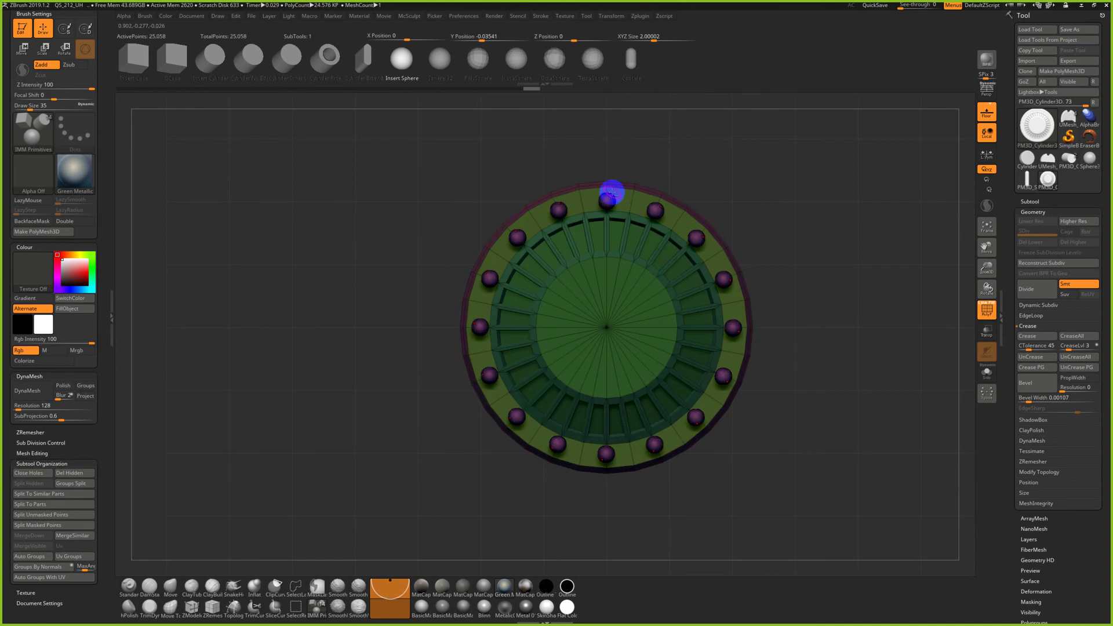
key(alt+Tab)
key(alt+Tab)
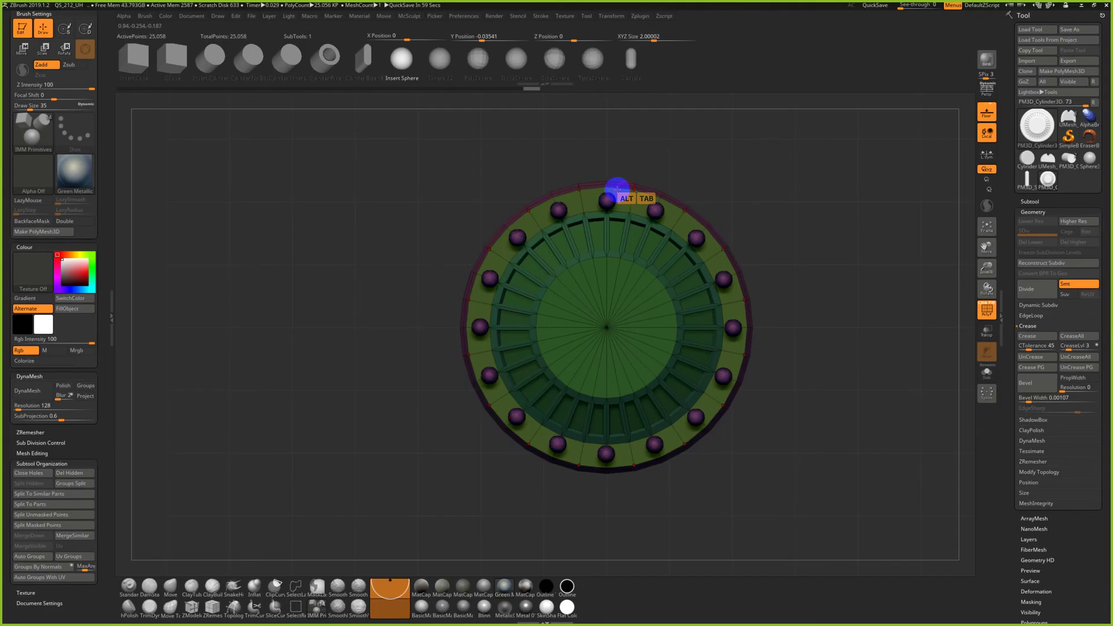
key(ctrl+z)
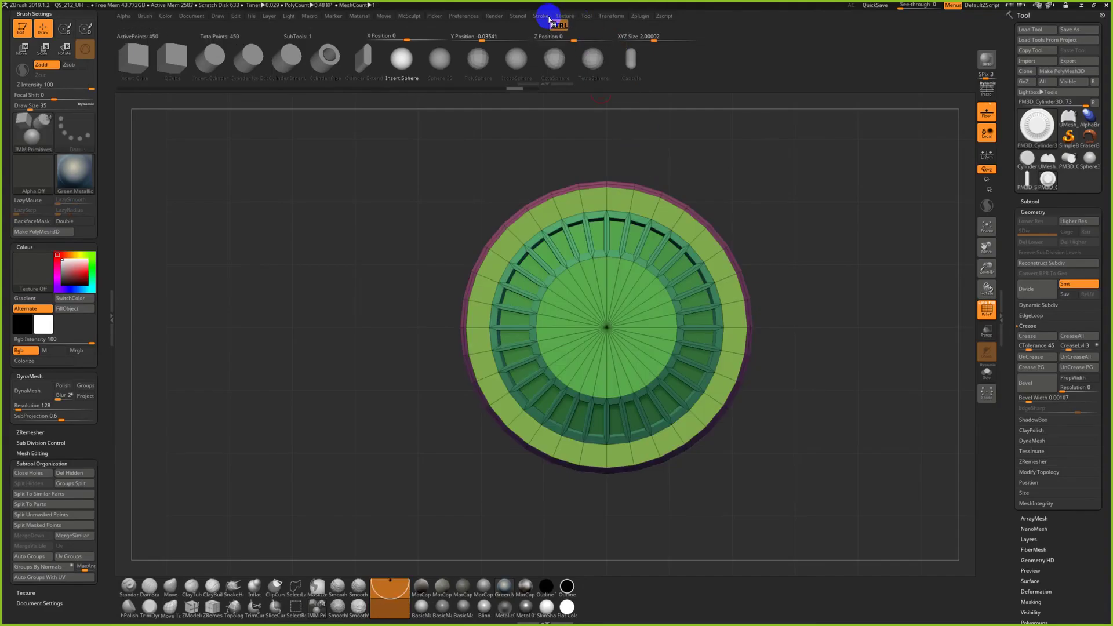
Set the radial symmetry count to 32, try inserting a ring of spheres on the flat outer rim, and undo it
click(618, 16)
click(661, 254)
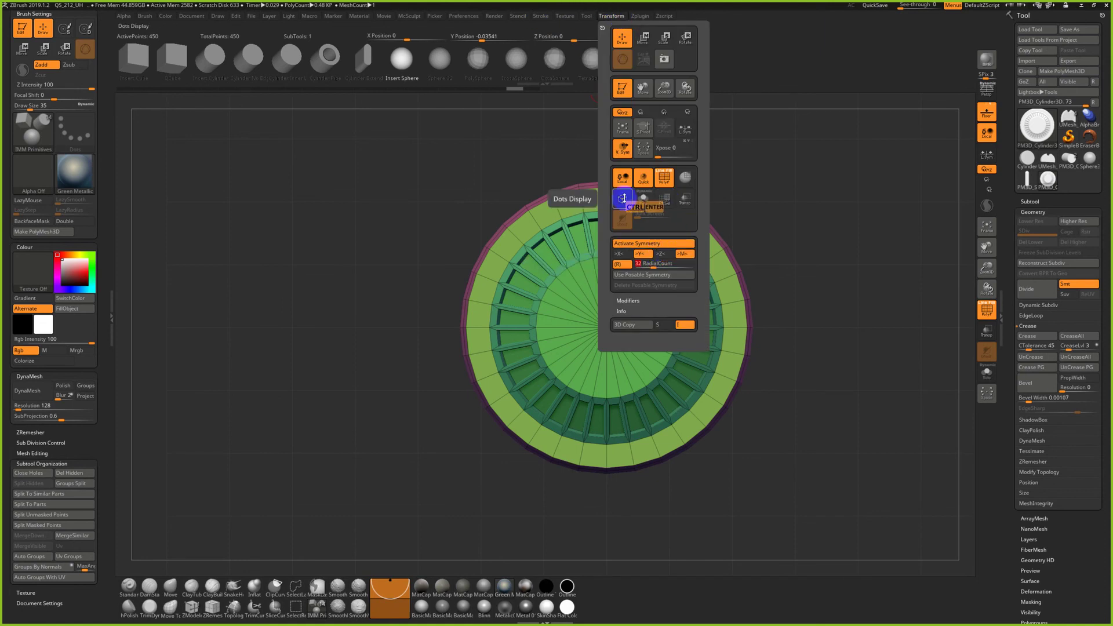
key(ctrl+Return)
ctrl+drag(580, 204, 631, 223)
key(ctrl+z)
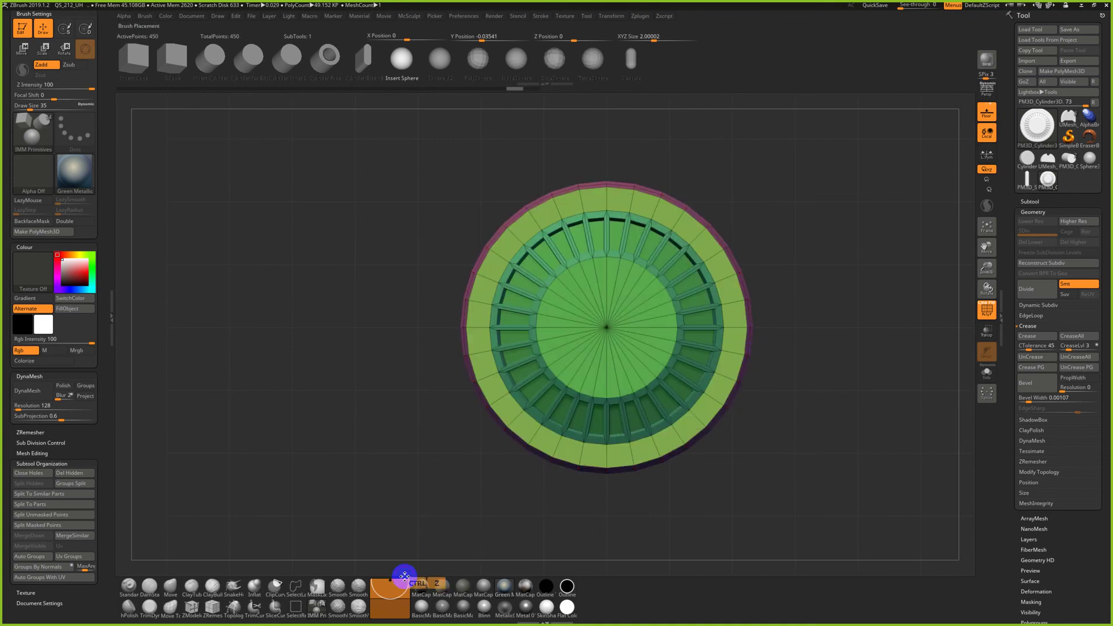
Check the rim decoration in the reference photo and insert a ring of 32 small spheres on the flat outer rim
shift+drag(367, 470, 462, 434)
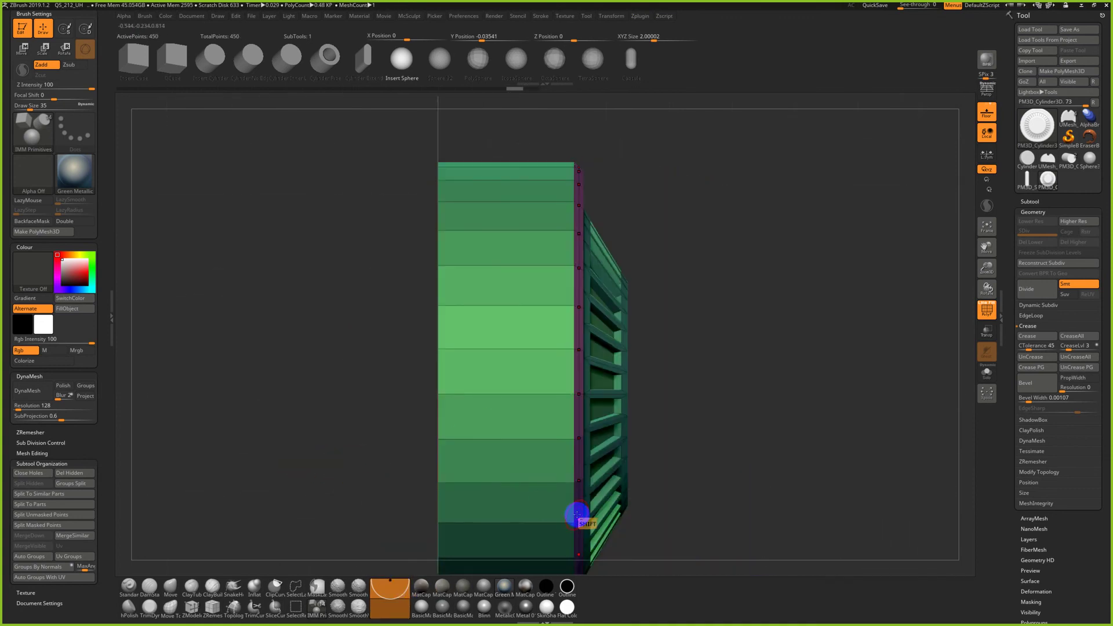
key(alt+Tab)
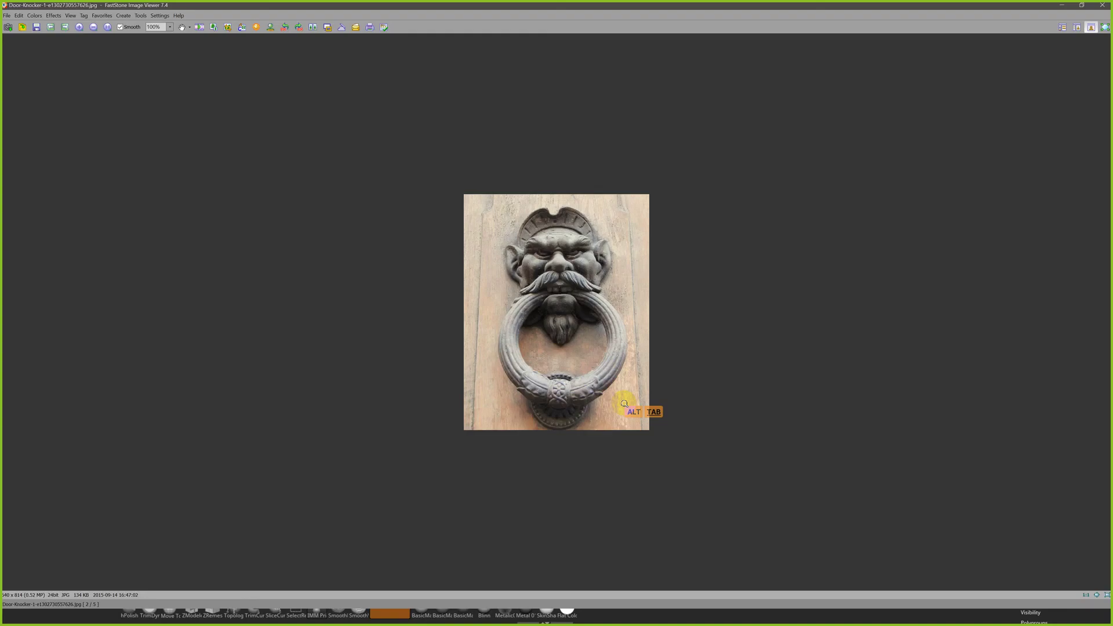
click(566, 424)
key(alt+Tab)
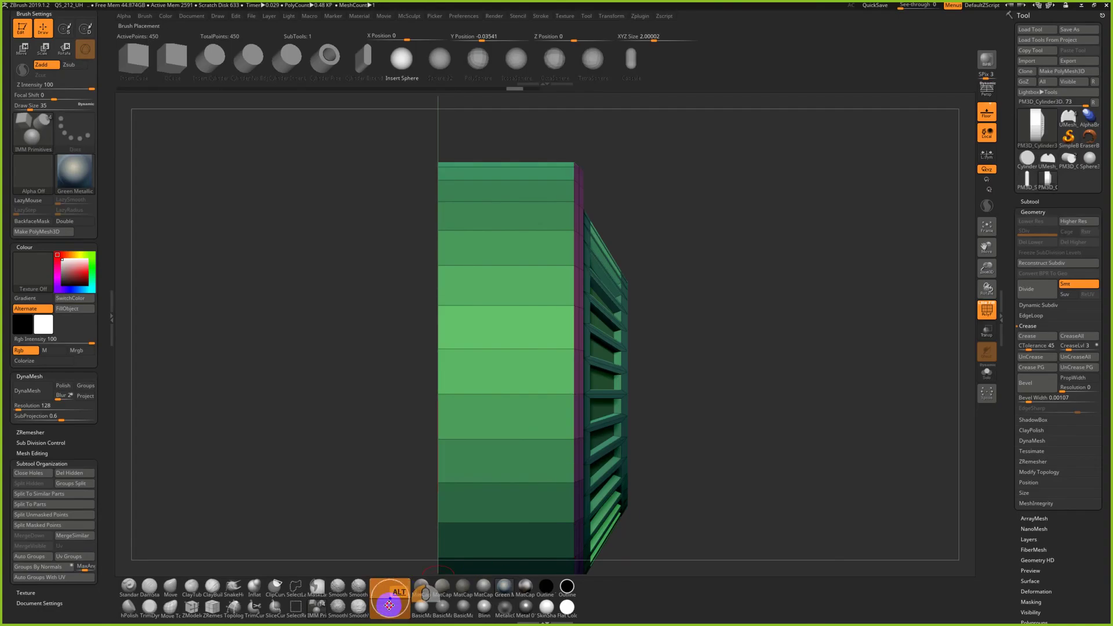
drag(650, 534, 604, 216)
alt+drag(915, 322, 817, 235)
Sink the ring of spheres partway into the rim, return to Draw mode and hide the polyframe
key(r)
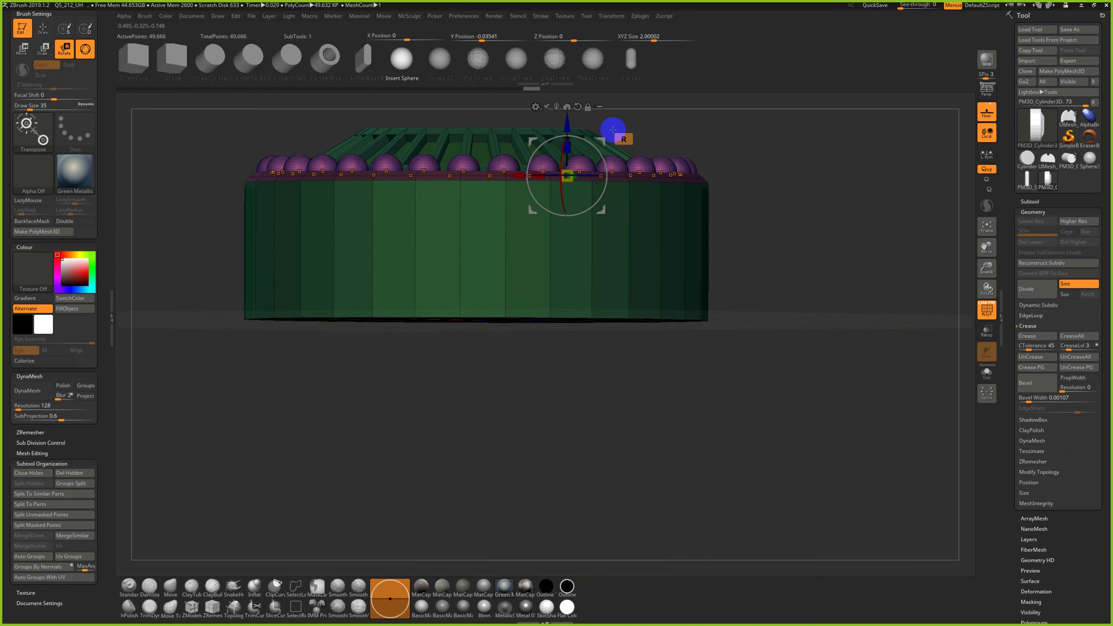
drag(572, 159, 570, 220)
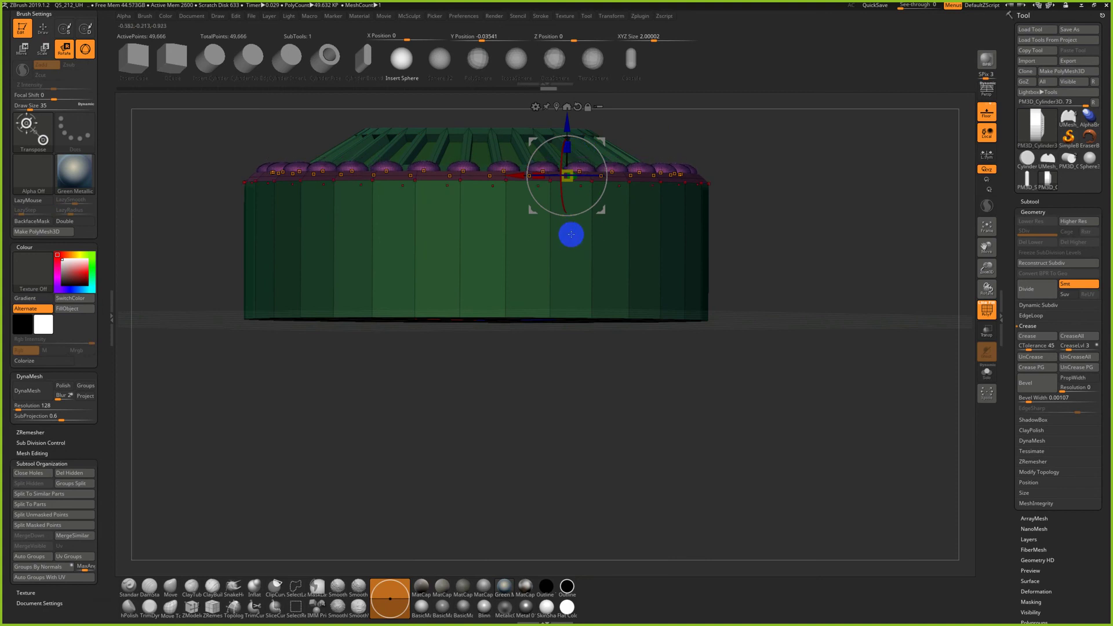
key(q)
mouse_move(799, 201)
alt+mouse_down()
mouse_move(795, 251)
mouse_move(755, 230)
mouse_move(793, 348)
mouse_move(771, 355)
mouse_move(769, 331)
mouse_move(807, 343)
mouse_move(766, 348)
mouse_move(785, 335)
mouse_move(767, 302)
alt+mouse_up()
key(shift+f)
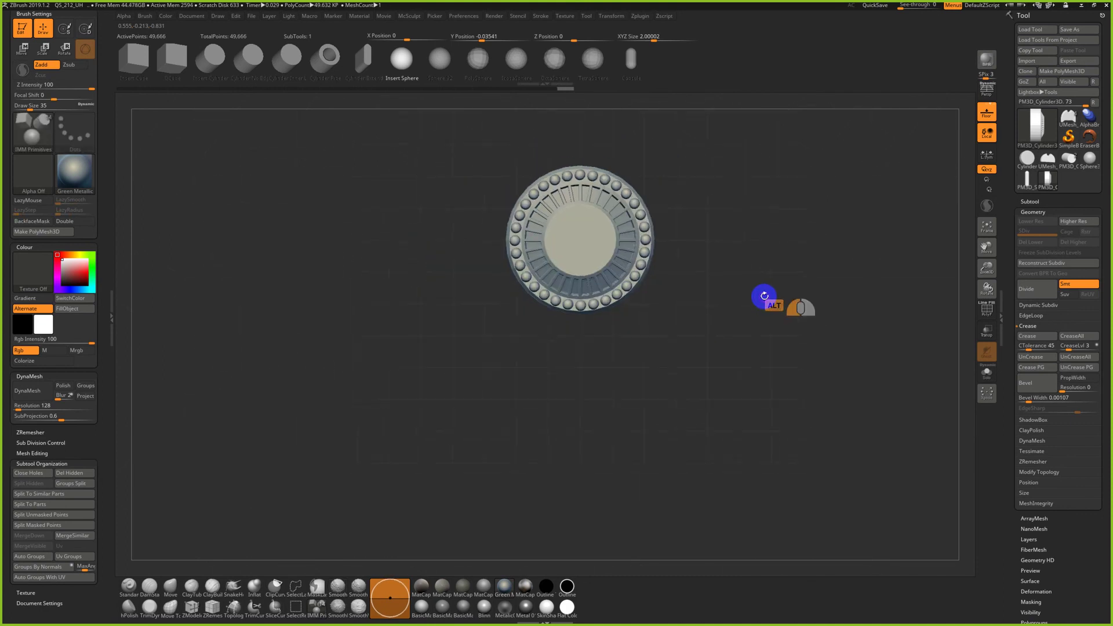
Switch to the door knocker head tool and append the beaded cylinder base as a subtool
click(1070, 122)
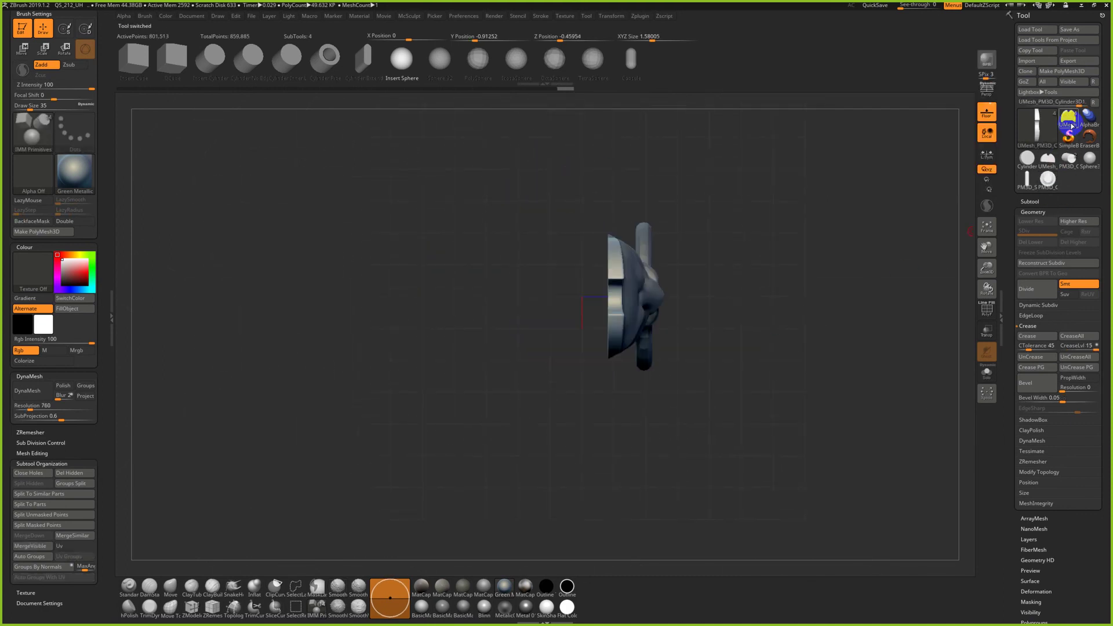
drag(839, 280, 821, 323)
alt+drag(821, 323, 771, 295)
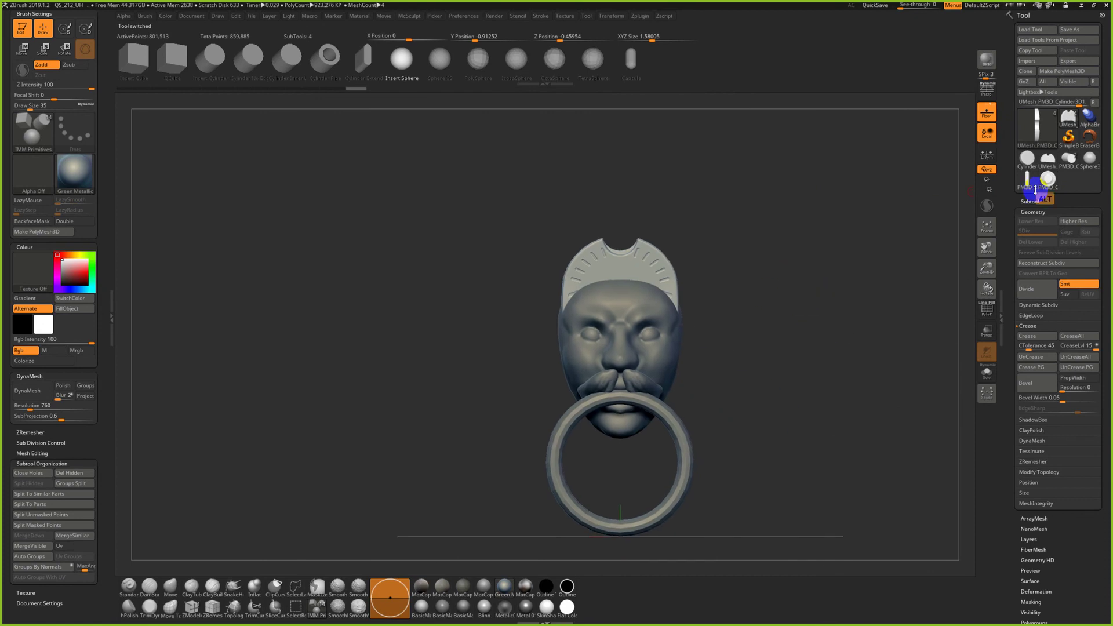
click(1026, 201)
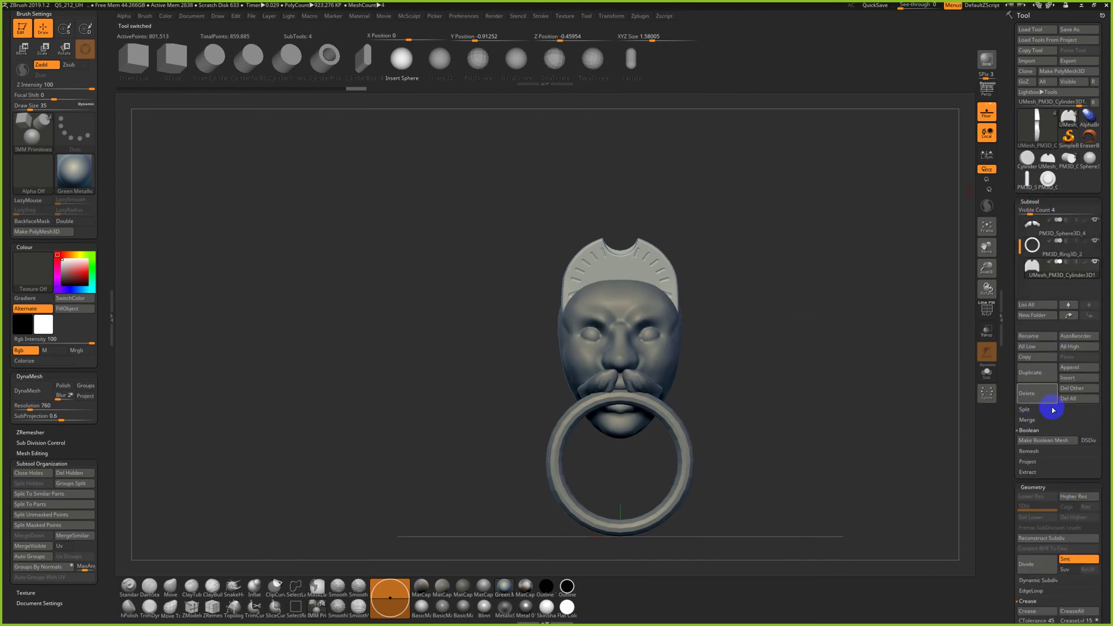
click(1084, 369)
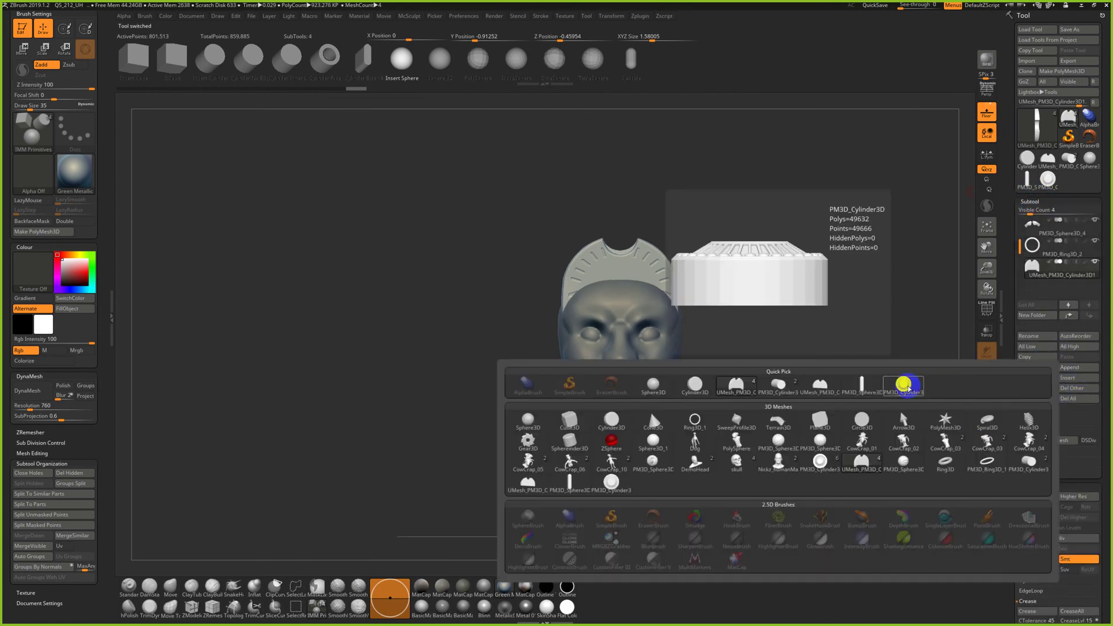
click(905, 384)
Select the appended cylinder base for transforming, view the model from the side, and deactivate symmetry
drag(815, 412, 771, 372)
key(e)
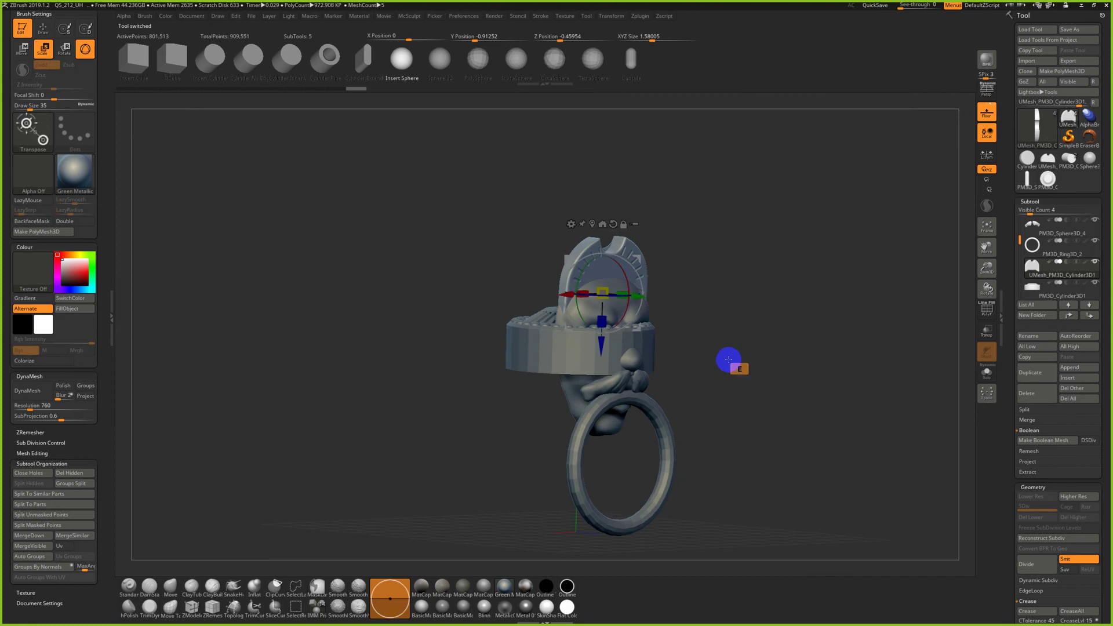
alt+click(519, 338)
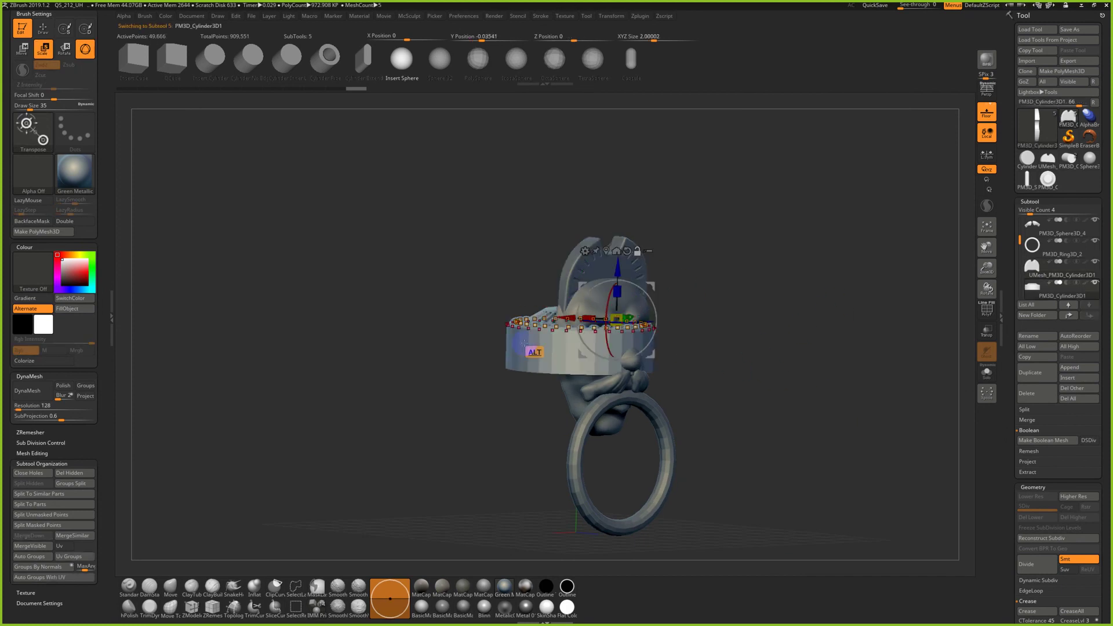
drag(696, 357, 736, 365)
click(612, 16)
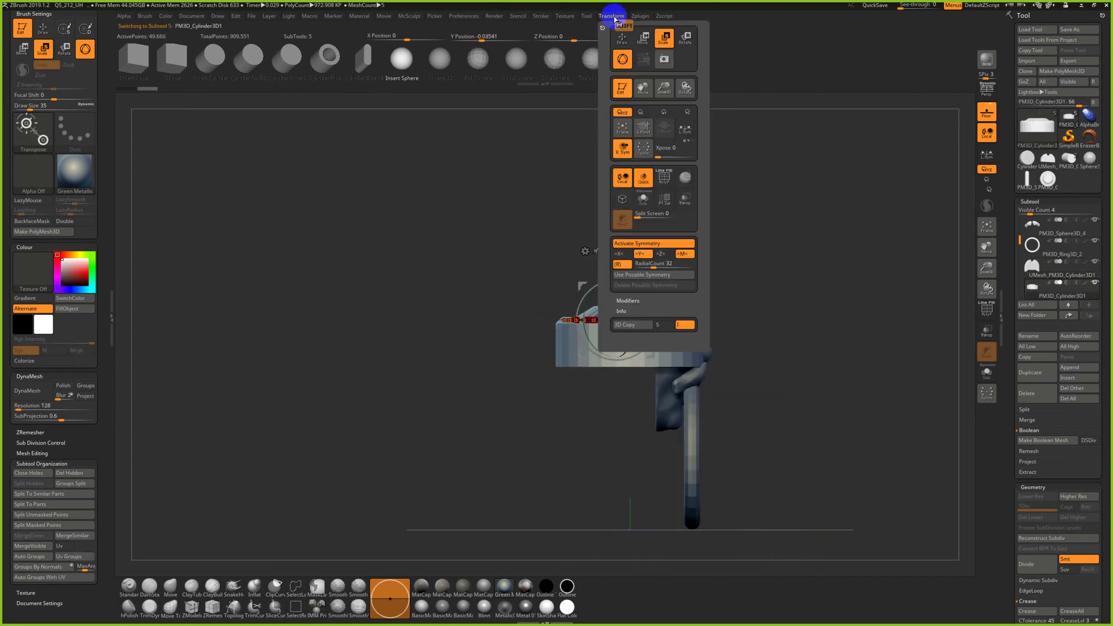
click(661, 245)
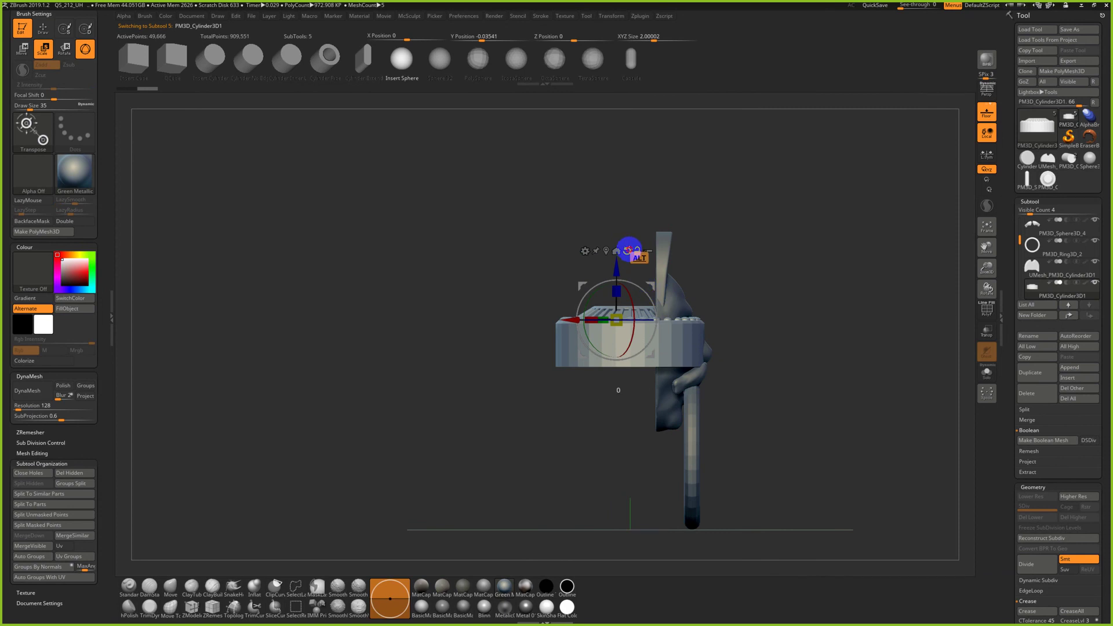
Rotate the base 90° so its grooved face points forward, shrink it to an XYZ size of about 0.97, and place it behind the ring's lower end
shift+drag(641, 294, 651, 348)
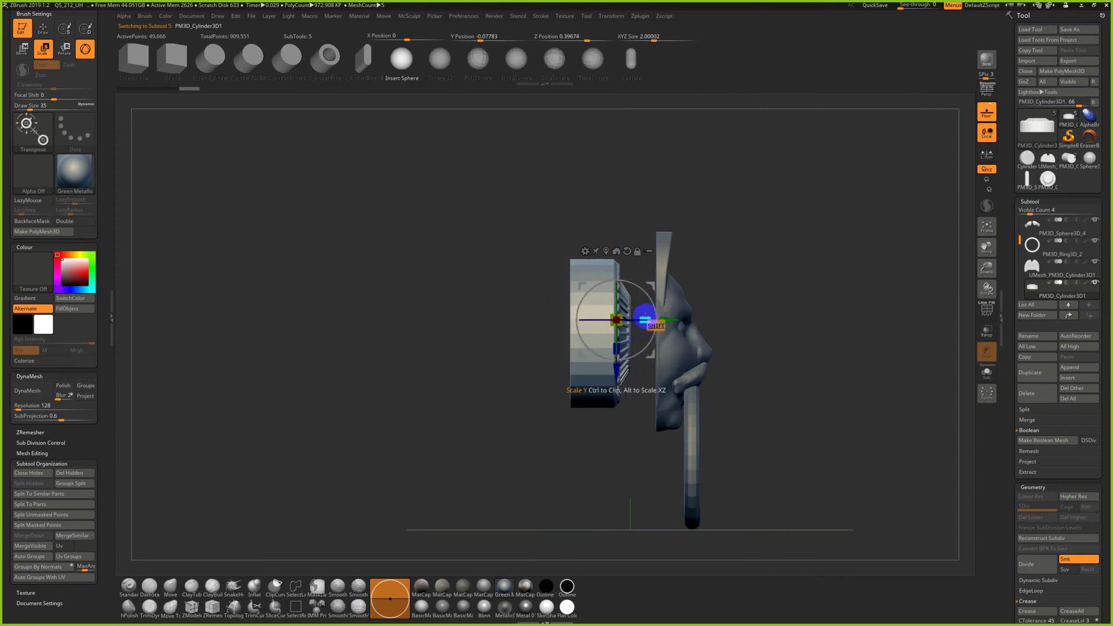
drag(645, 290, 721, 444)
key(ctrl+z)
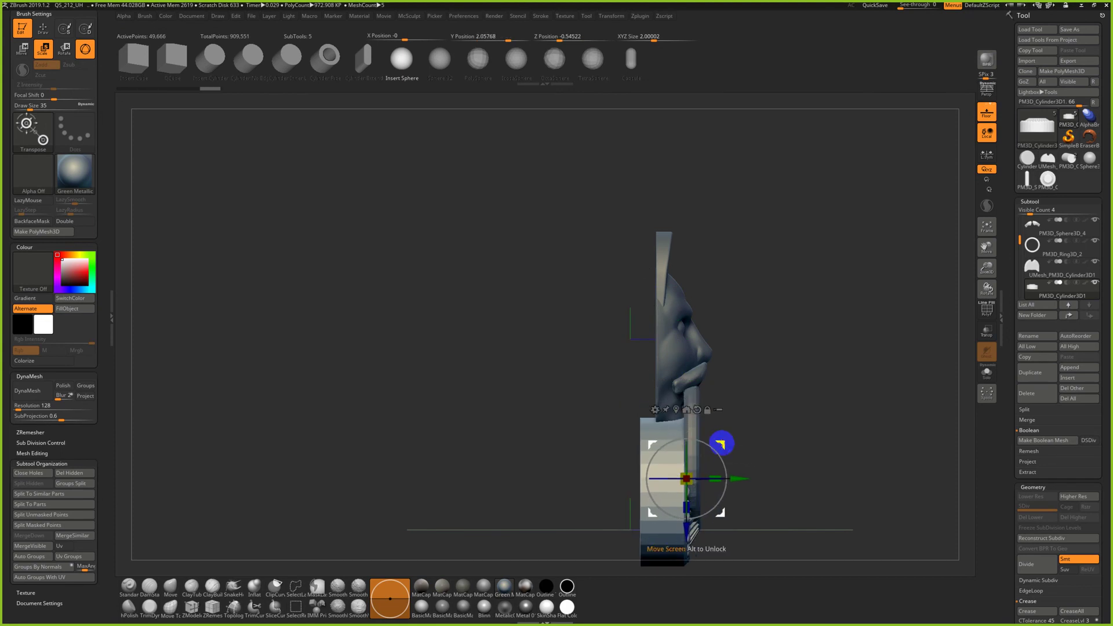
drag(688, 481, 673, 418)
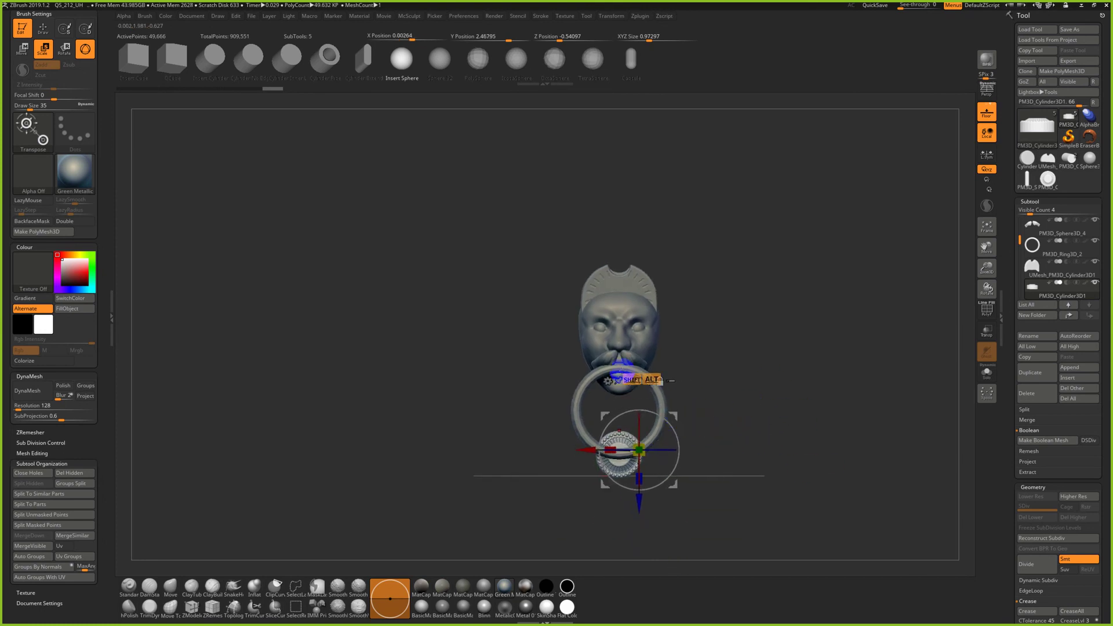
click(627, 379)
shift+drag(653, 417, 657, 418)
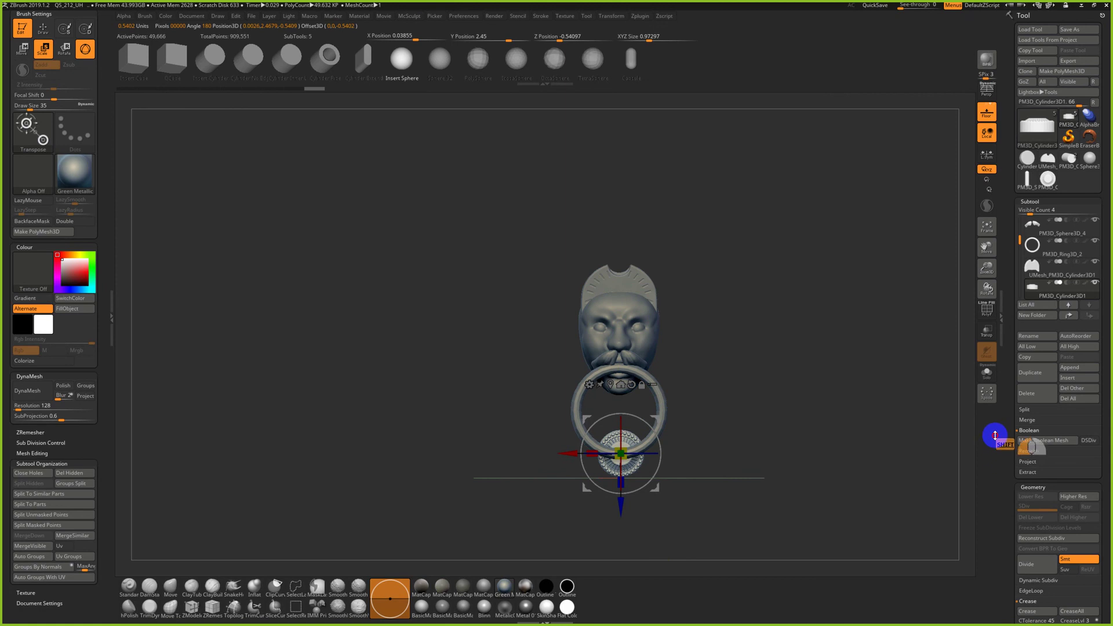
Centre the base on the model by setting its X position to 0, and return to Draw mode
drag(1006, 449, 1002, 343)
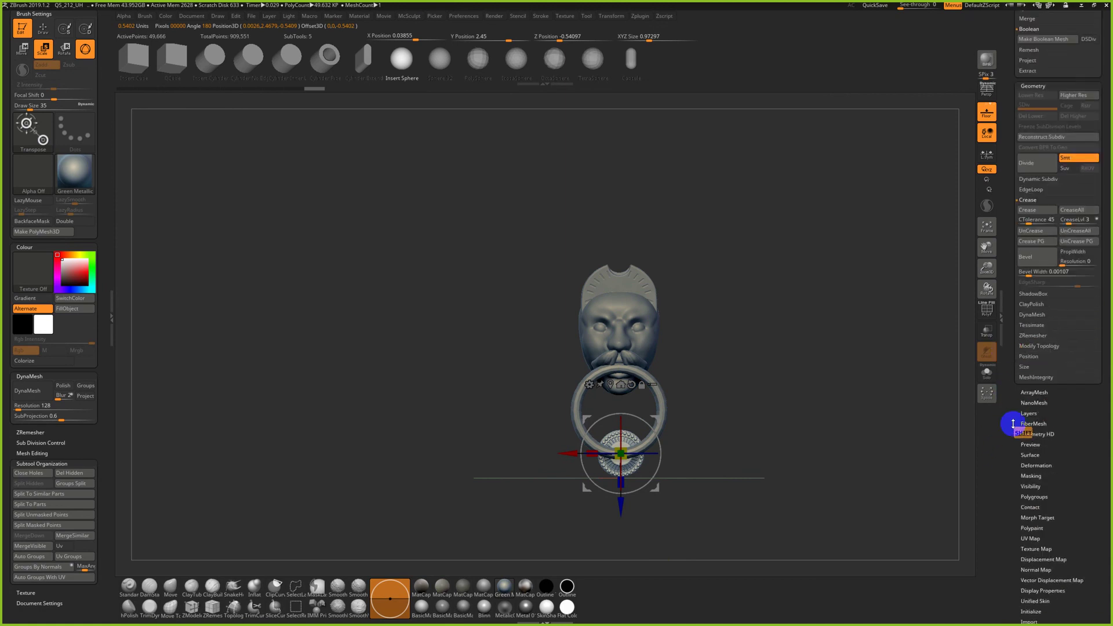
click(1035, 358)
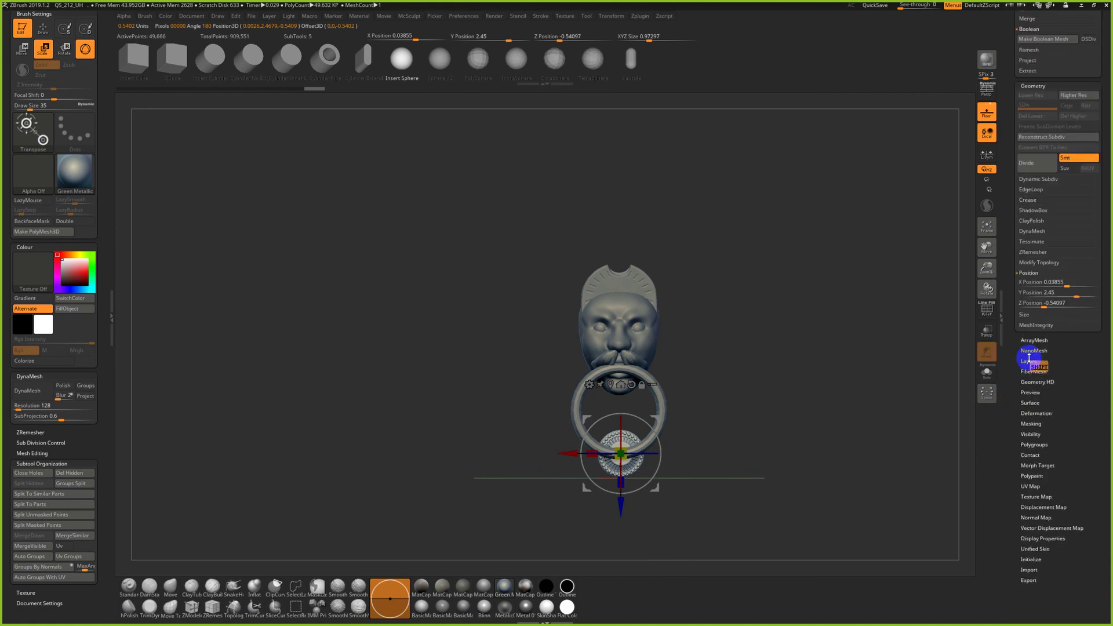
click(1053, 283)
key(Return)
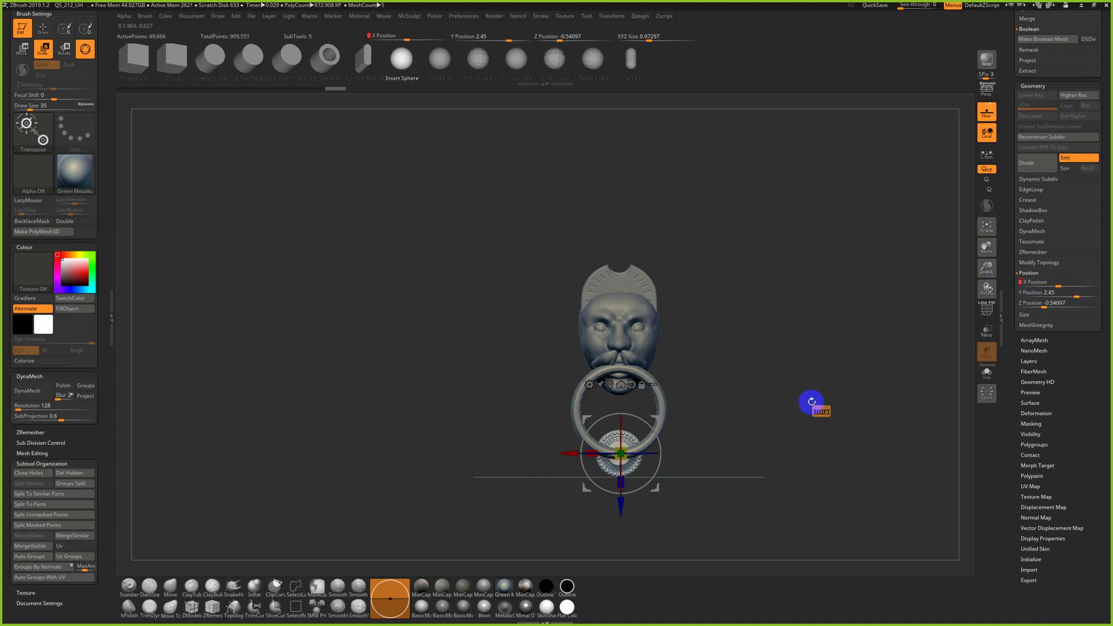
key(q)
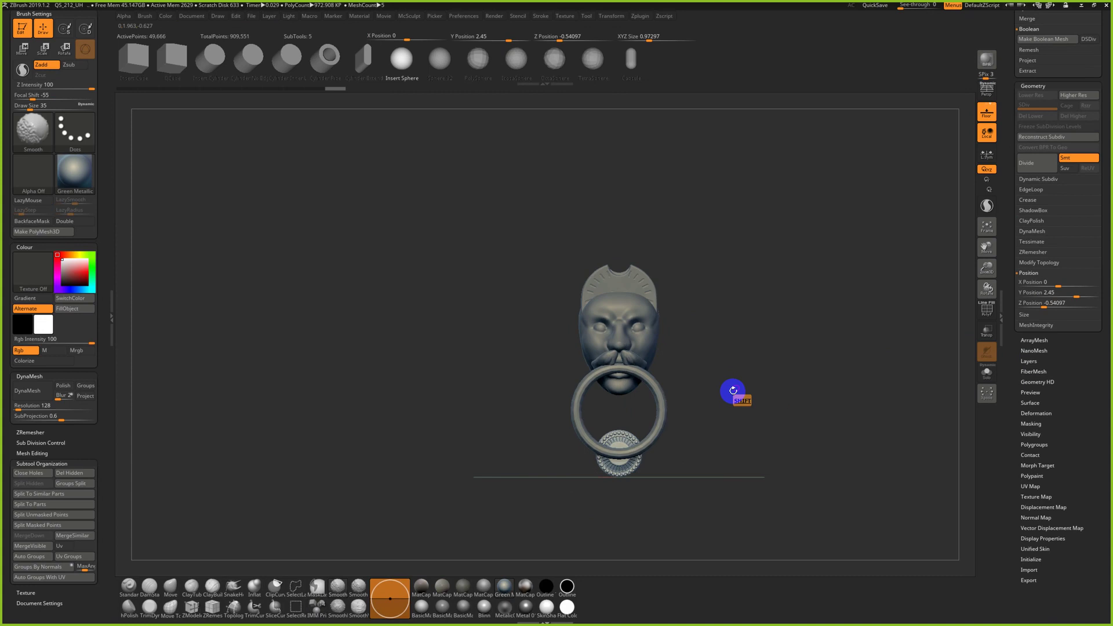